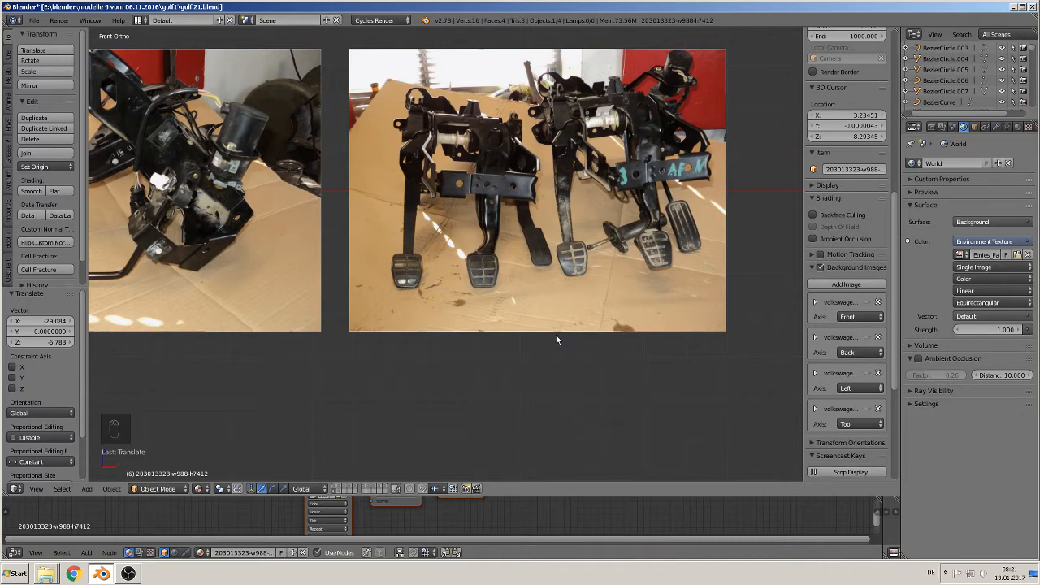
Add a mesh cube at the 3D cursor just below the leftmost pedal in the reference photo
scroll(367, 263, "up", 3)
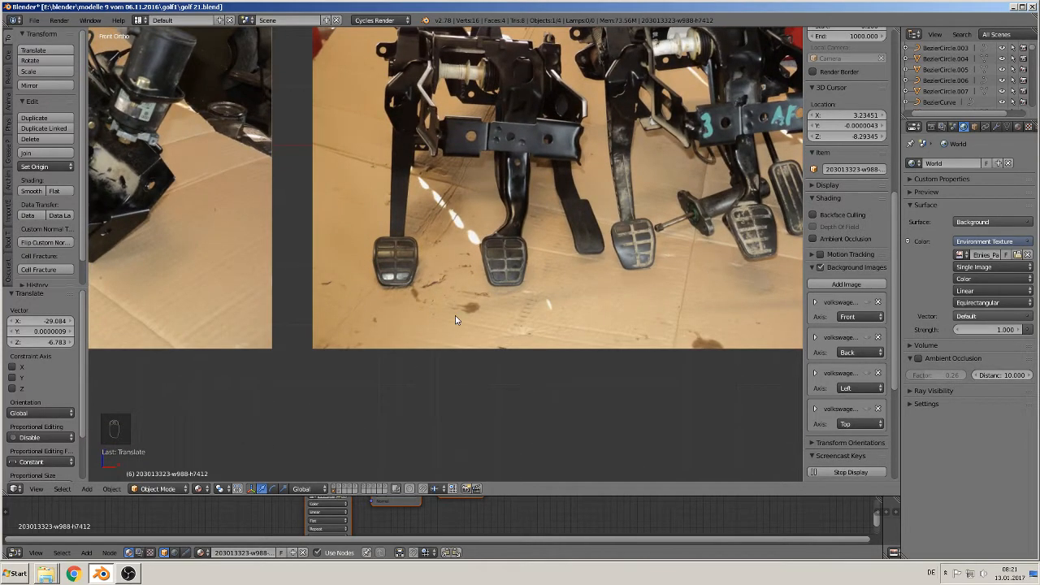
key("n")
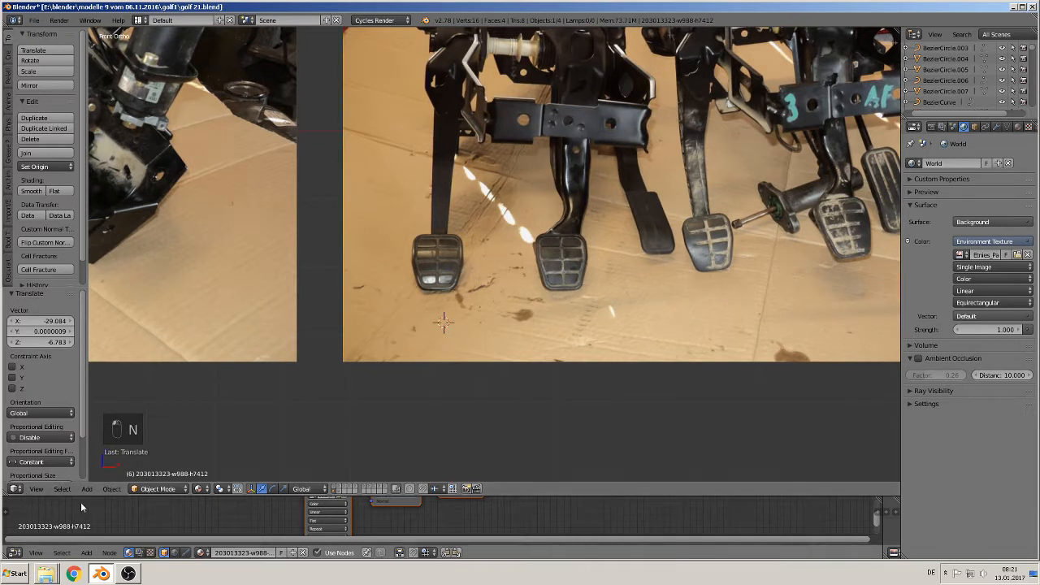
left_click(87, 488)
mouse_move(98, 478)
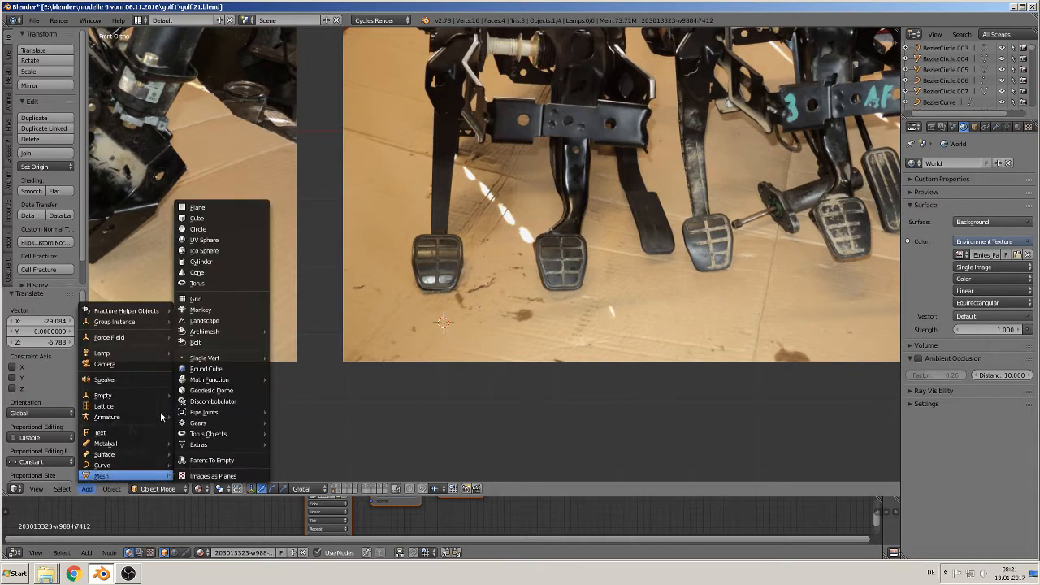
left_click(197, 218)
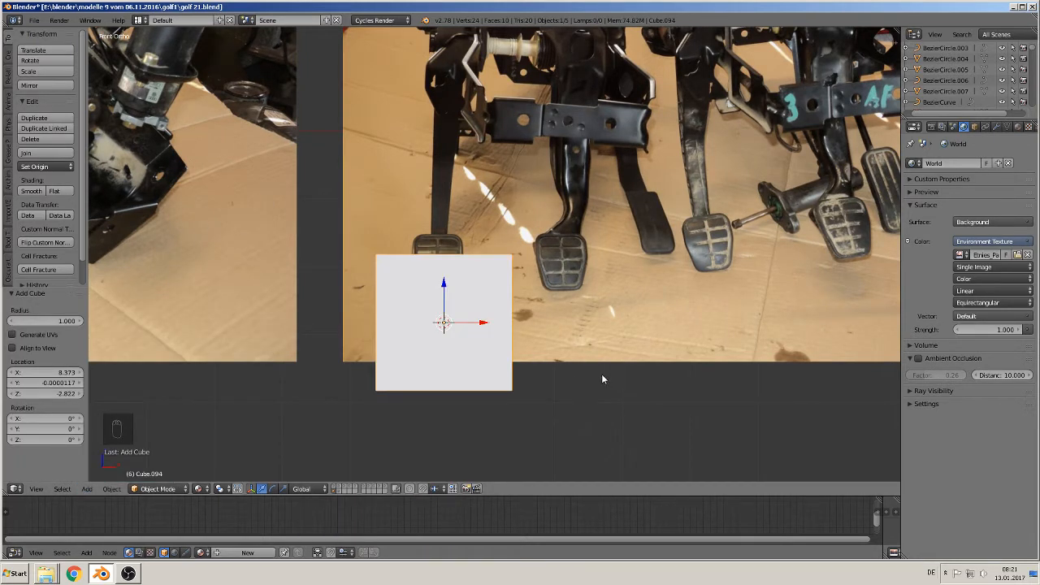
Scale the cube down uniformly by about 0.403 and 0.819, and stretch it along Z by about 1.209
key("s")
left_click(497, 340)
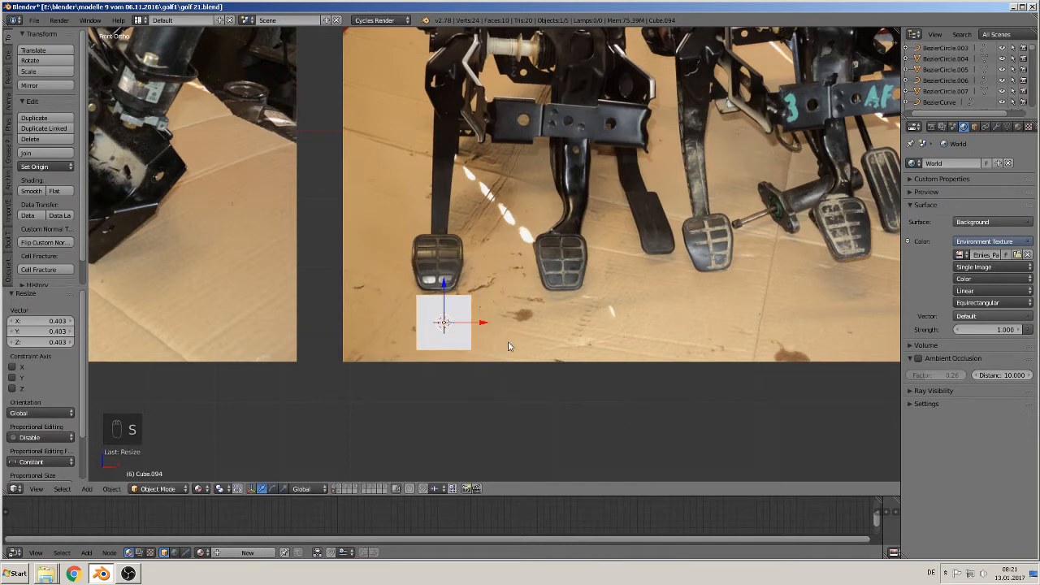
key("s")
left_click(503, 368)
key("s")
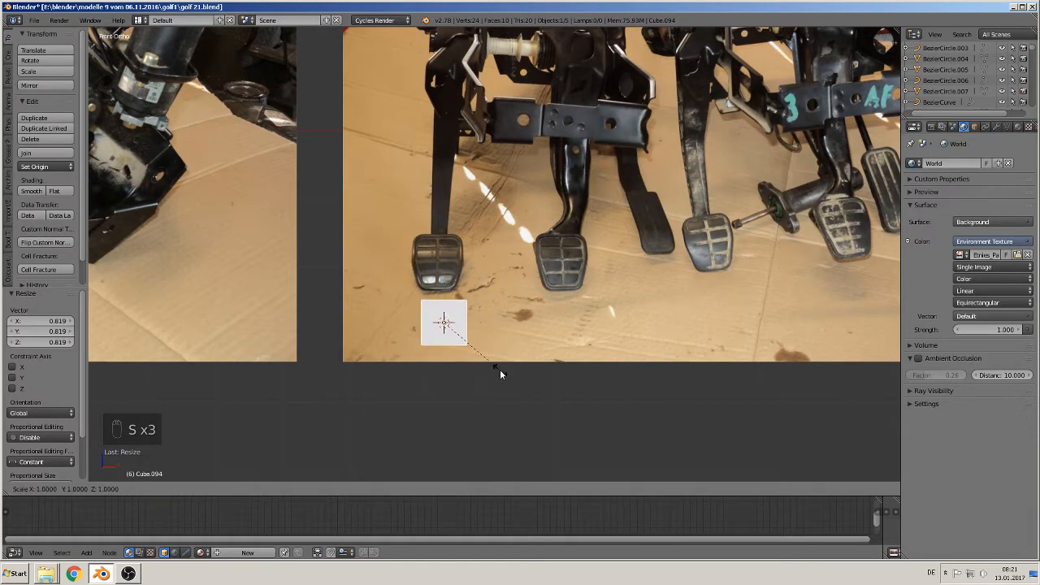
key("z")
left_click(501, 391)
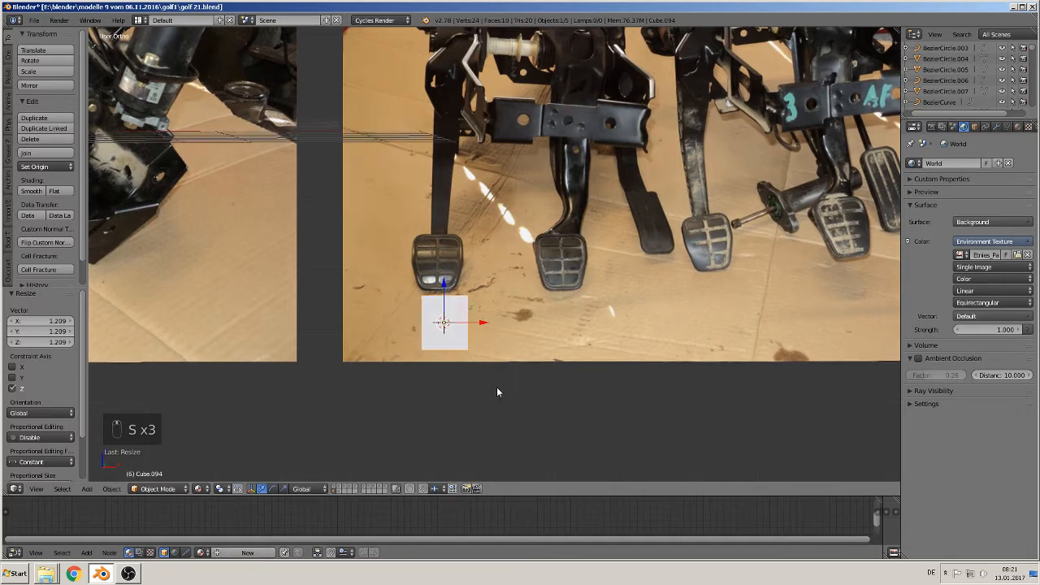
Move the block about -1.52 along Y, in front of the reference images, and flatten it along Y to about 0.274
middle_click_drag(496, 386, 500, 366)
key("g")
key("y")
left_click(503, 348)
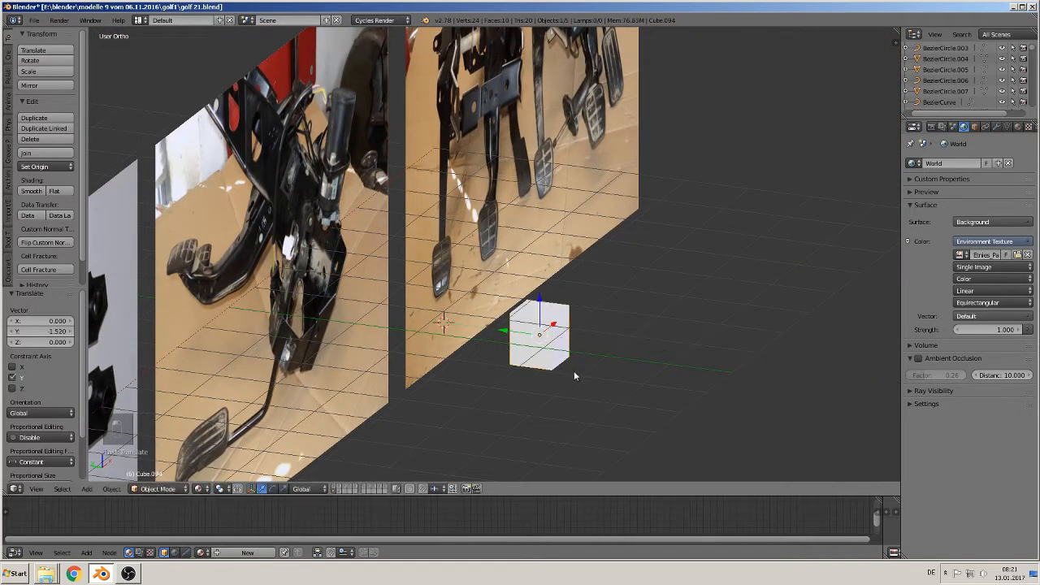
key("s")
key("y")
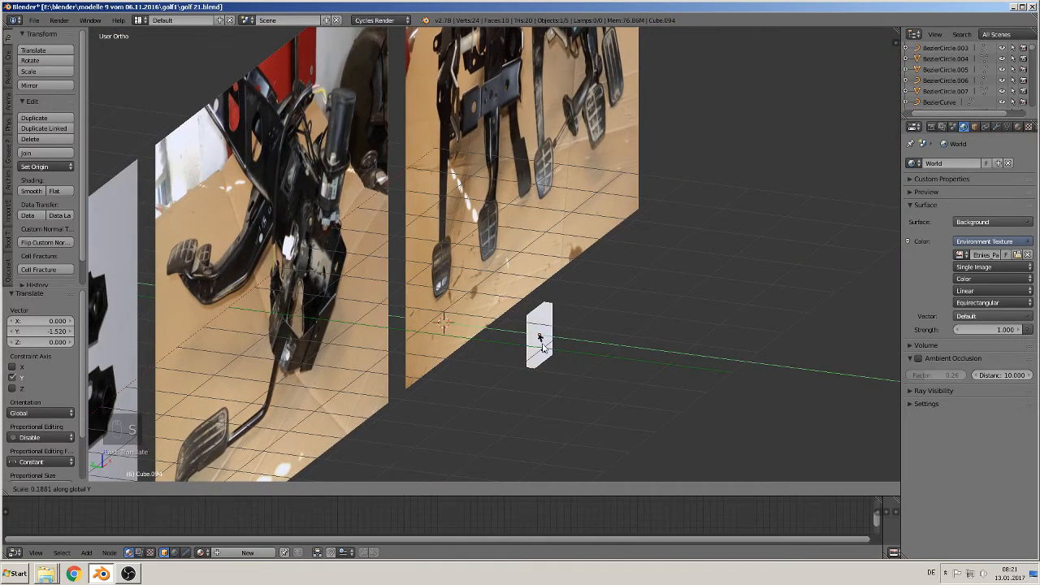
left_click(546, 351)
Cut a centred horizontal edge loop around the block in Edit Mode and scale that loop to about 1.121
middle_click_drag(532, 362, 477, 330)
key("KP_1")
scroll(550, 392, "up", 1)
scroll(498, 360, "up", 1)
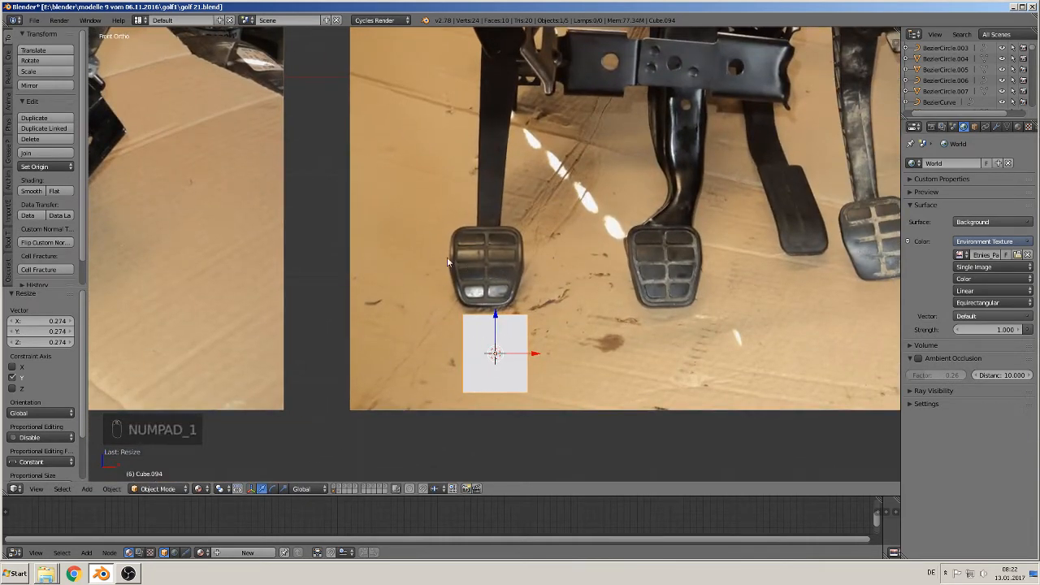
key("Tab")
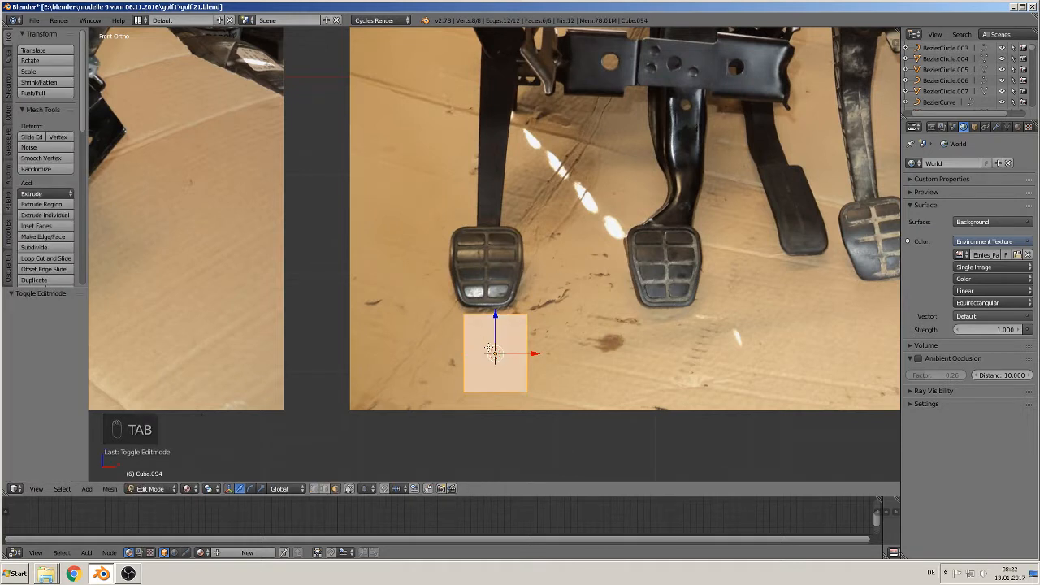
key("ctrl+r")
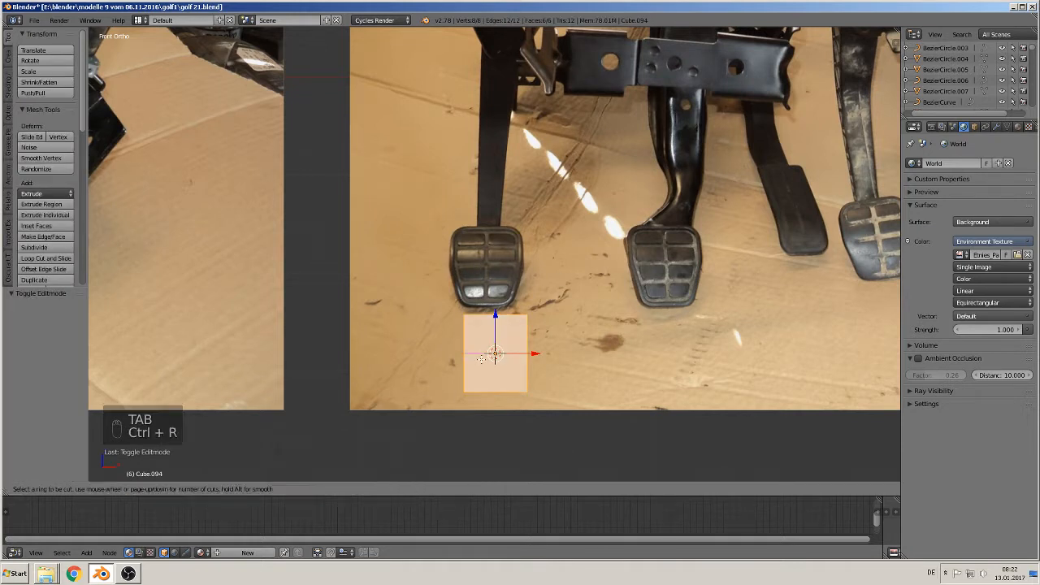
left_click(482, 358)
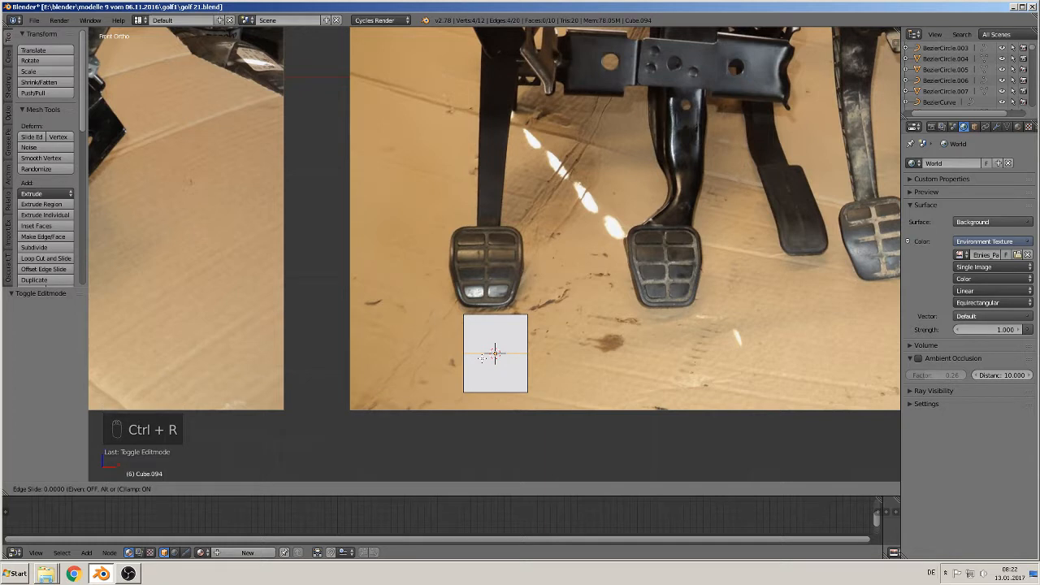
right_click(482, 358)
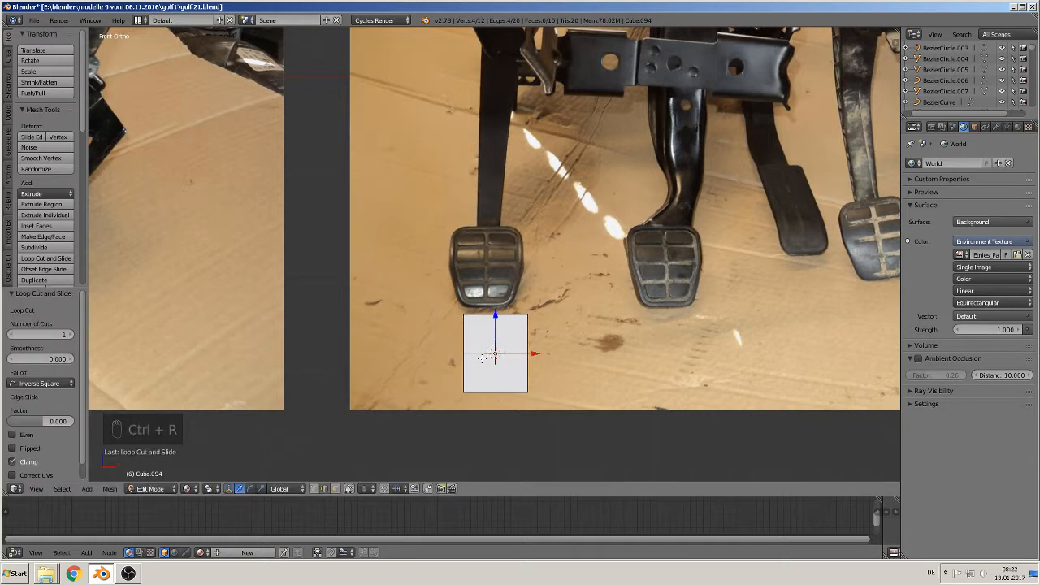
key("s")
left_click(550, 361)
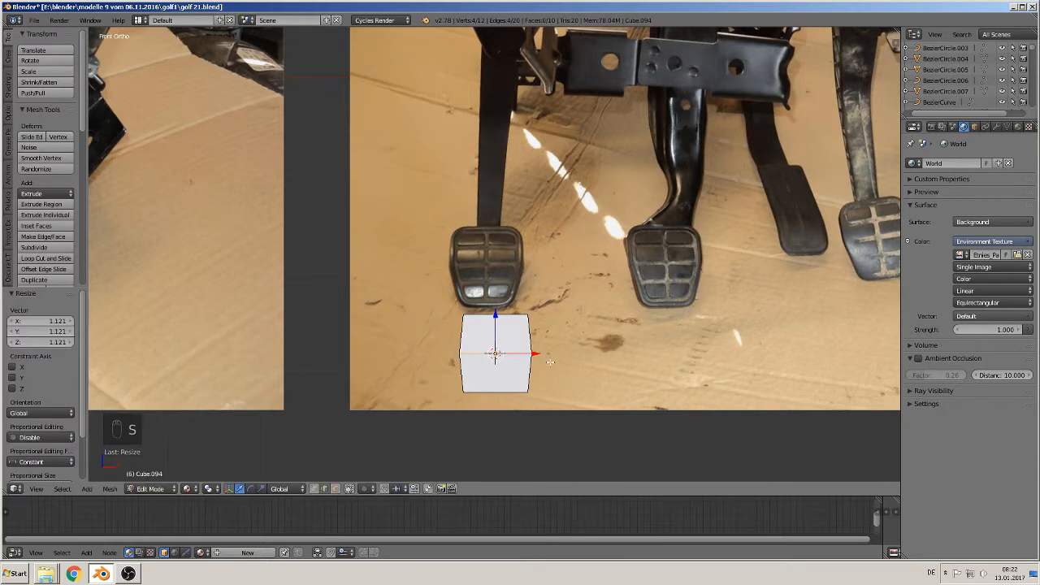
Select the block's top vertices and widen them along X by about 1.156
right_click(497, 313)
key("a")
key("v")
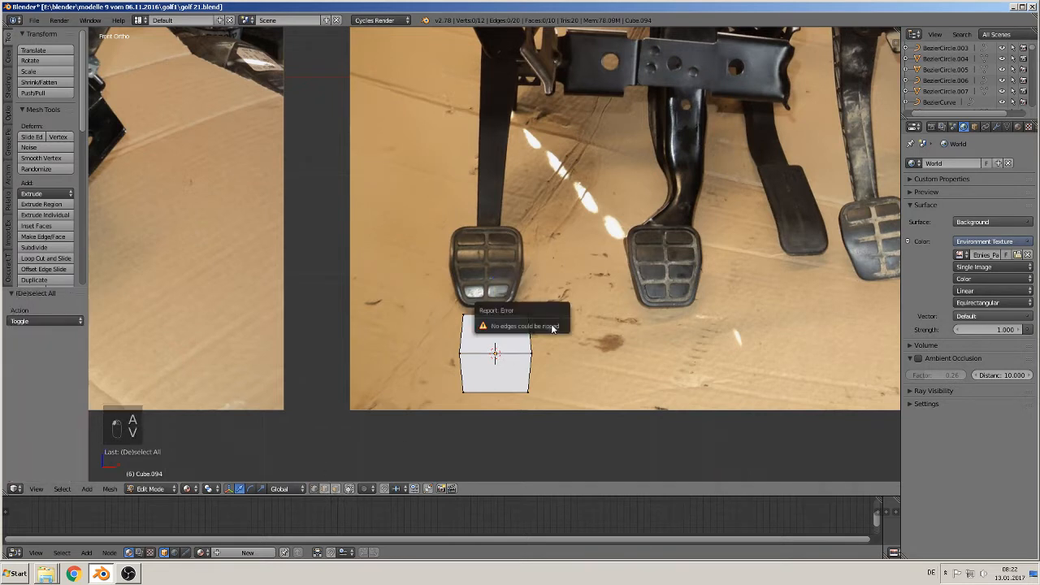
key("c")
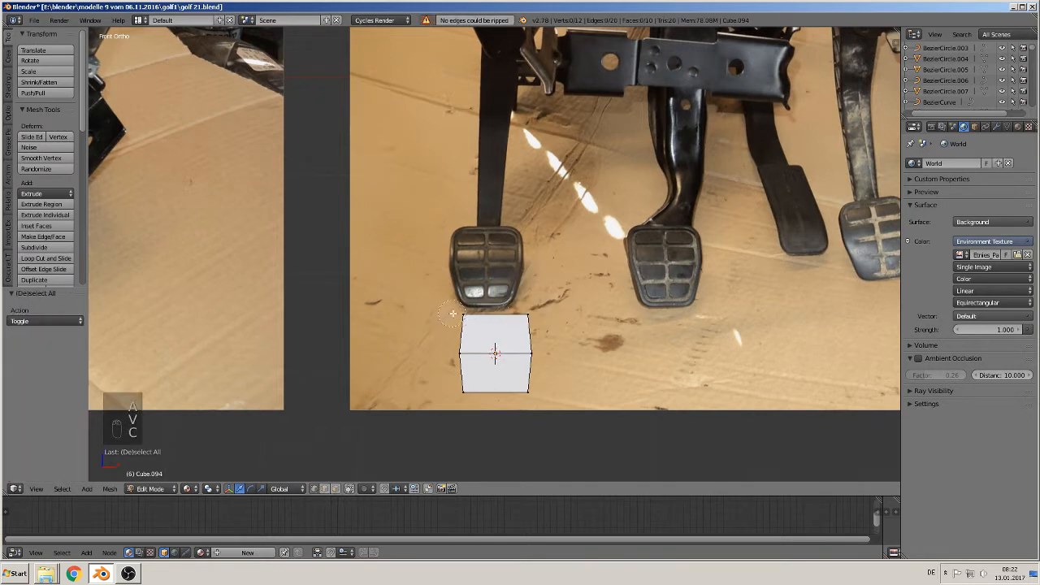
left_click_drag(460, 314, 533, 315)
right_click(575, 318)
key("s")
key("x")
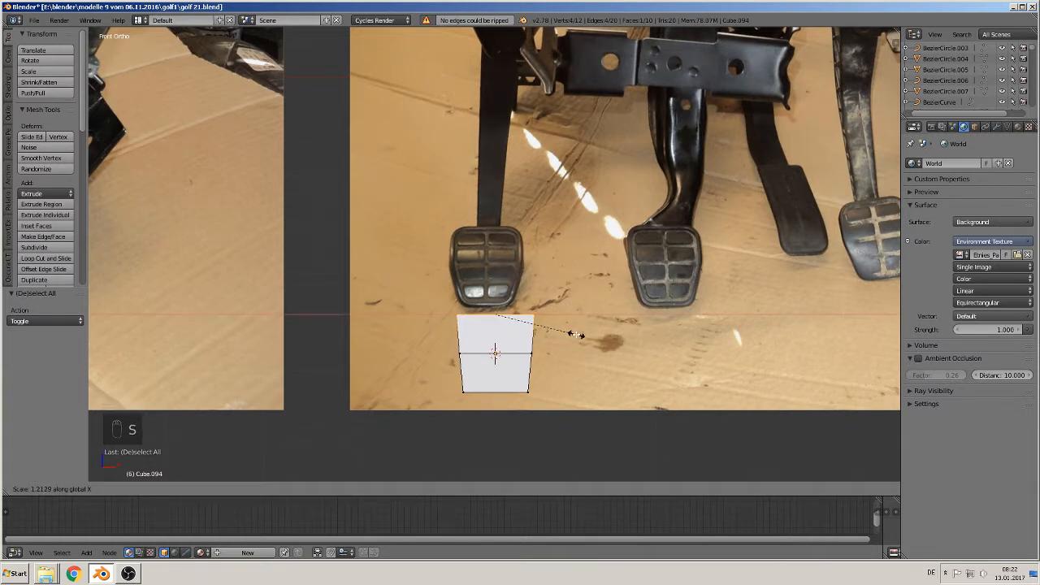
left_click(573, 333)
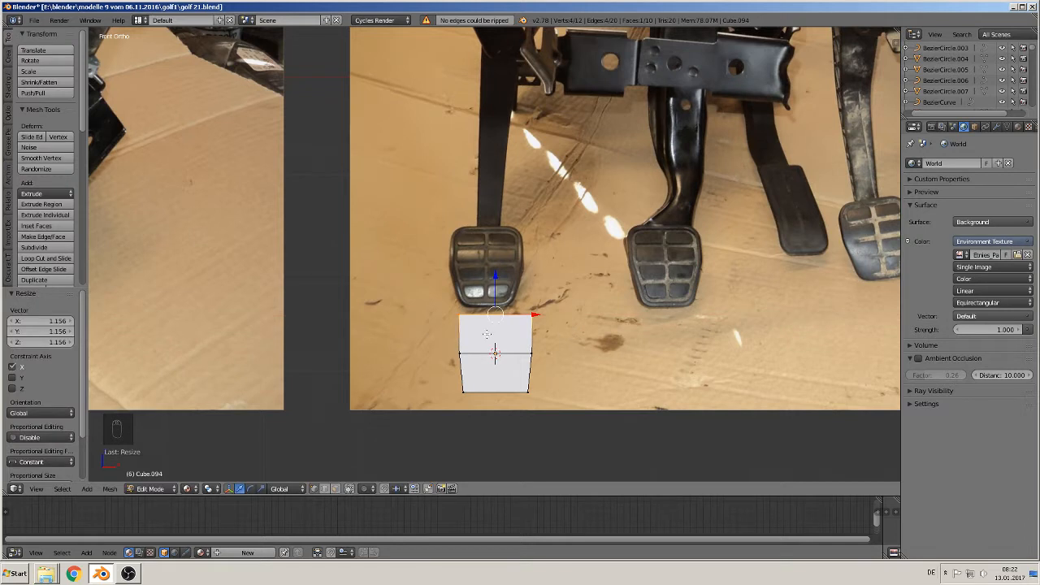
Add a vertical edge loop close to each side of the block, slid by factors of about 0.882 and -0.844
key("ctrl+r")
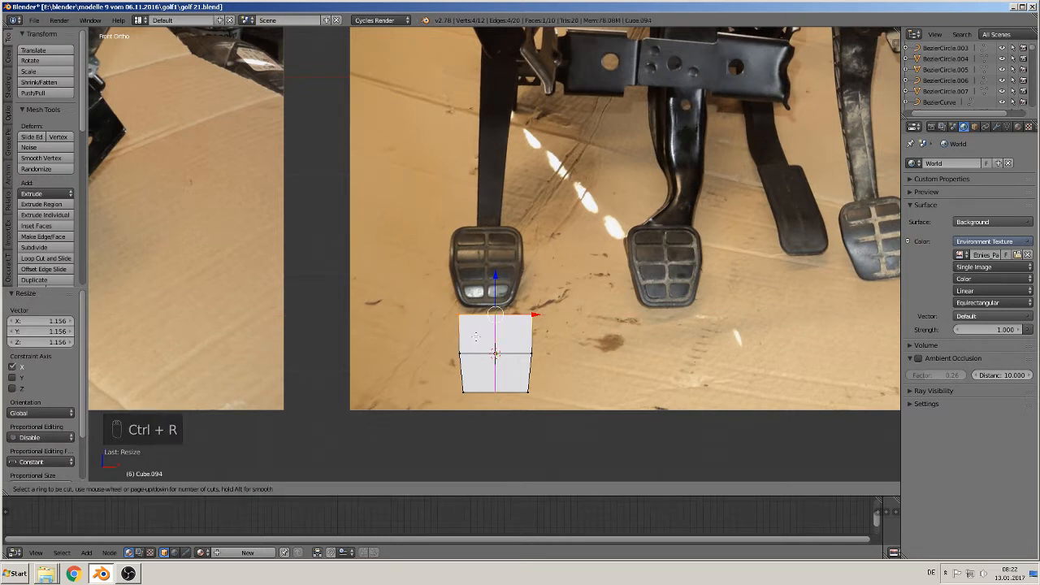
left_click(485, 341)
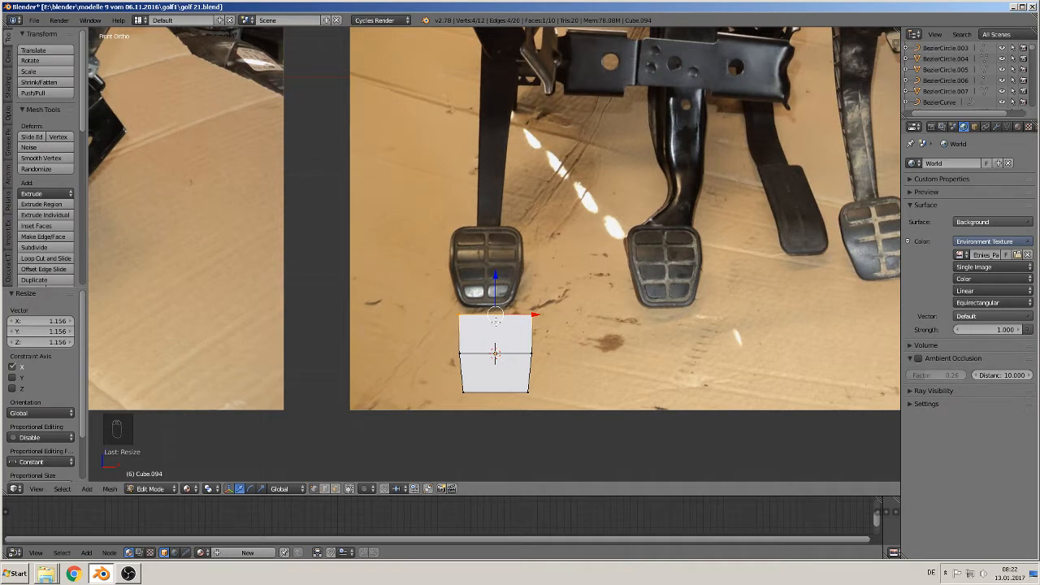
key("ctrl+r")
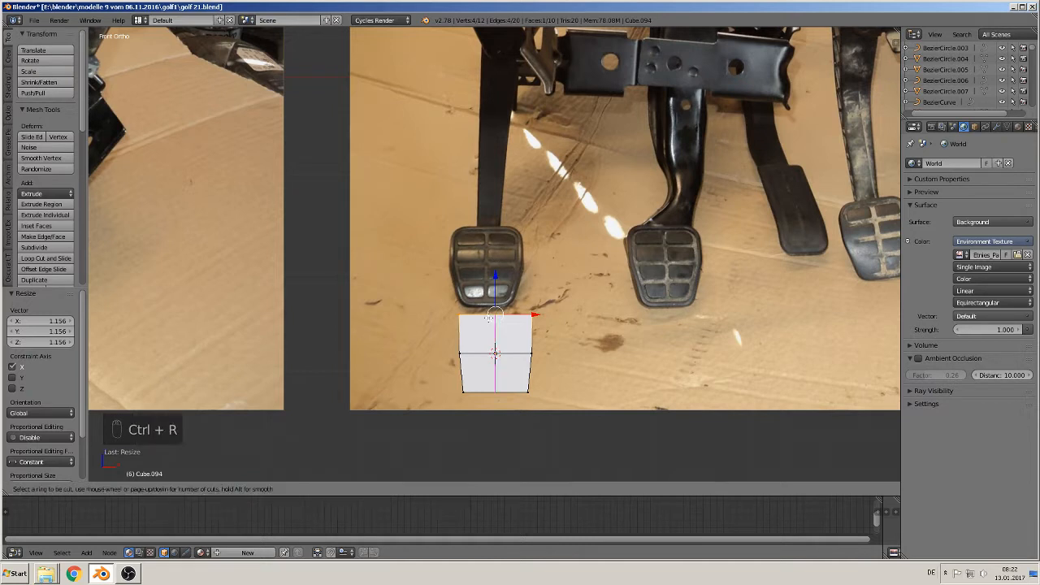
left_click(490, 318)
left_click(459, 318)
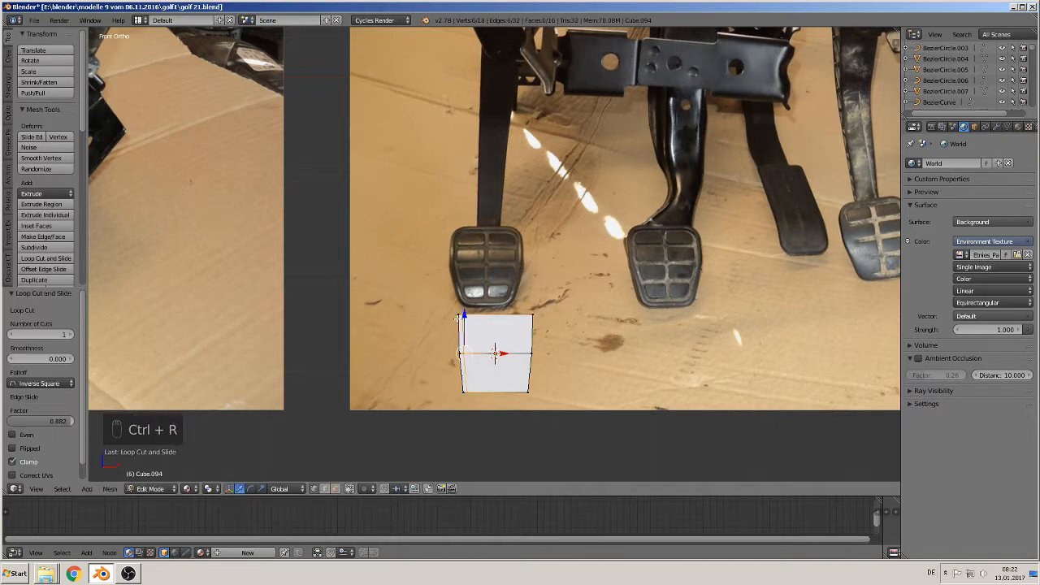
key("ctrl+r")
left_click(521, 322)
left_click(549, 322)
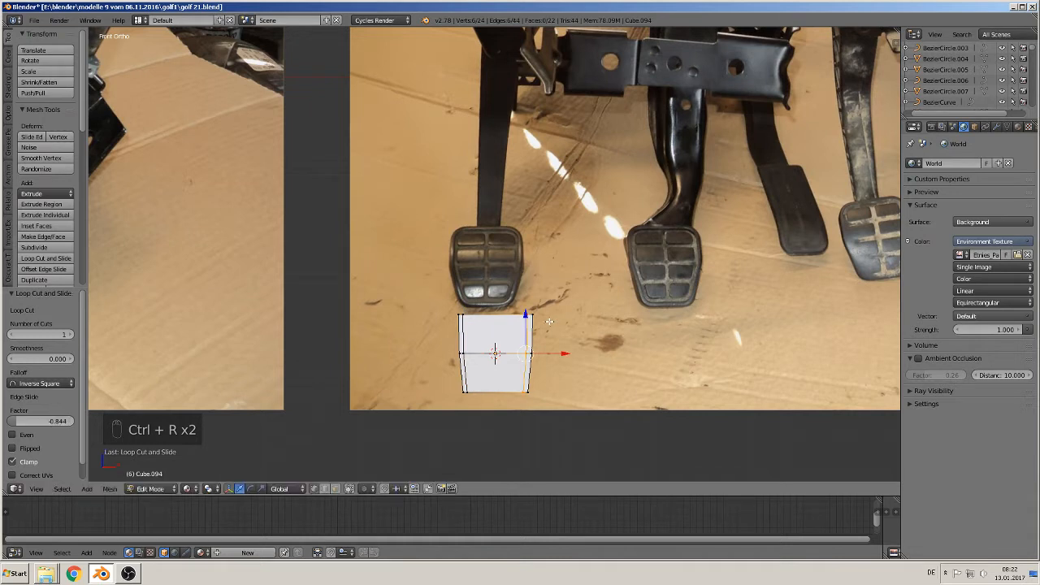
Add horizontal edge loops close to the block's bottom and top edges, slid by factors of about 0.805 and -0.802
key("ctrl+r")
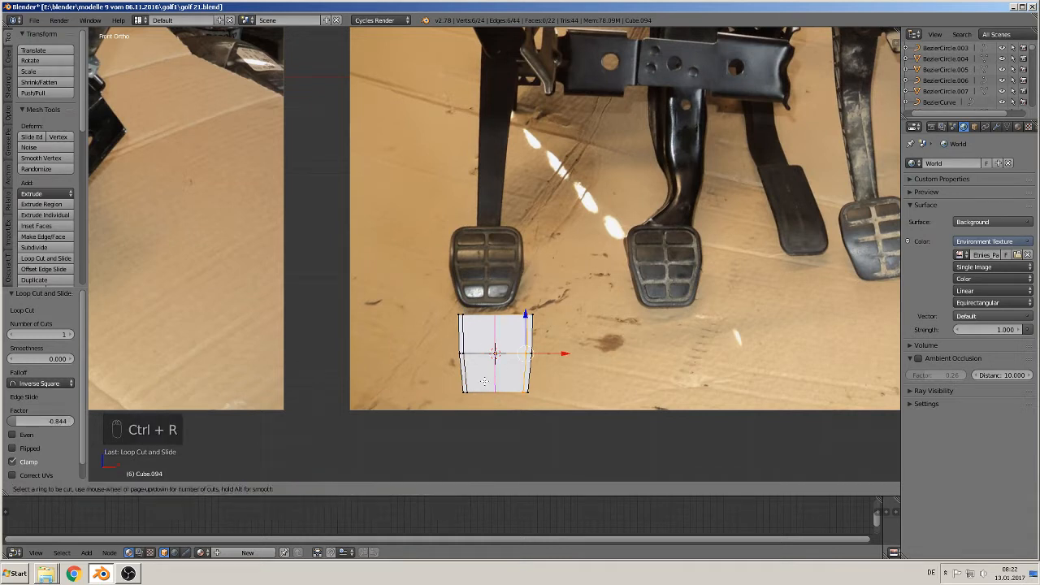
left_click(463, 386)
left_click(464, 397)
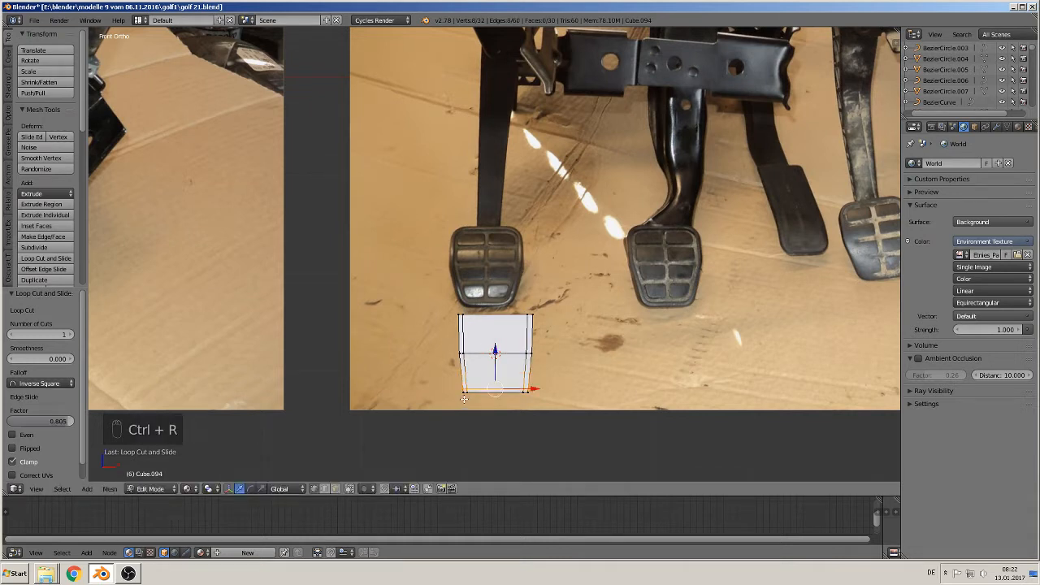
key("ctrl+r")
left_click(462, 324)
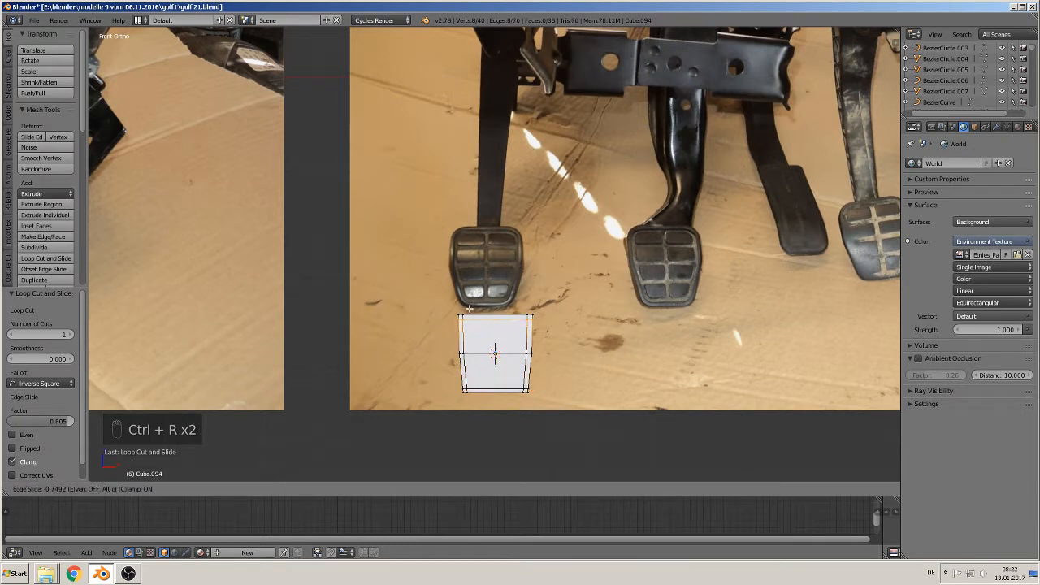
left_click(469, 310)
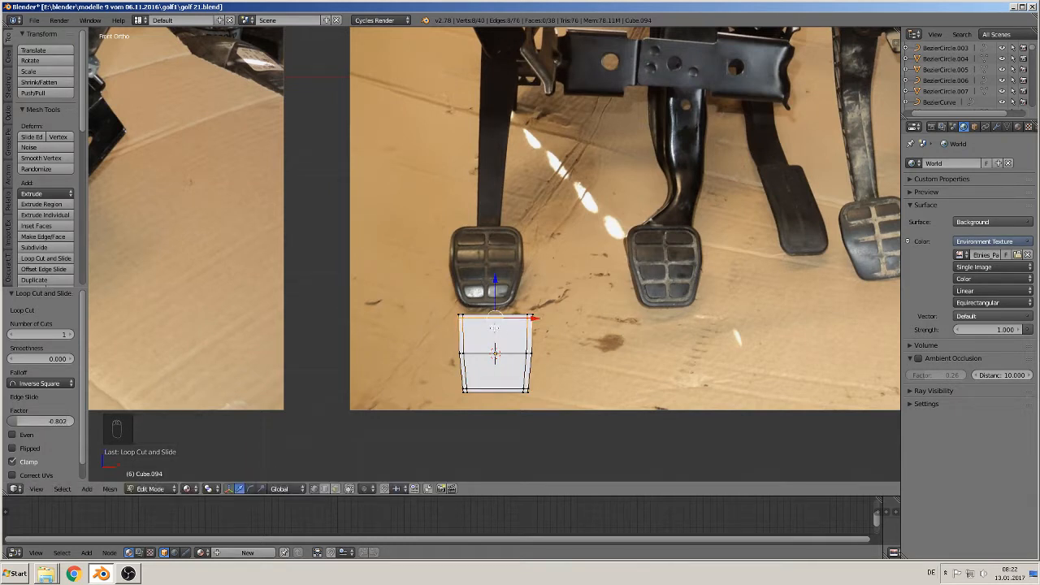
Cut two vertical edge loops through the middle of the block and bring them together along X by a factor of about 0.170
key("ctrl+r")
scroll(494, 326, "up", 1)
left_click(494, 326)
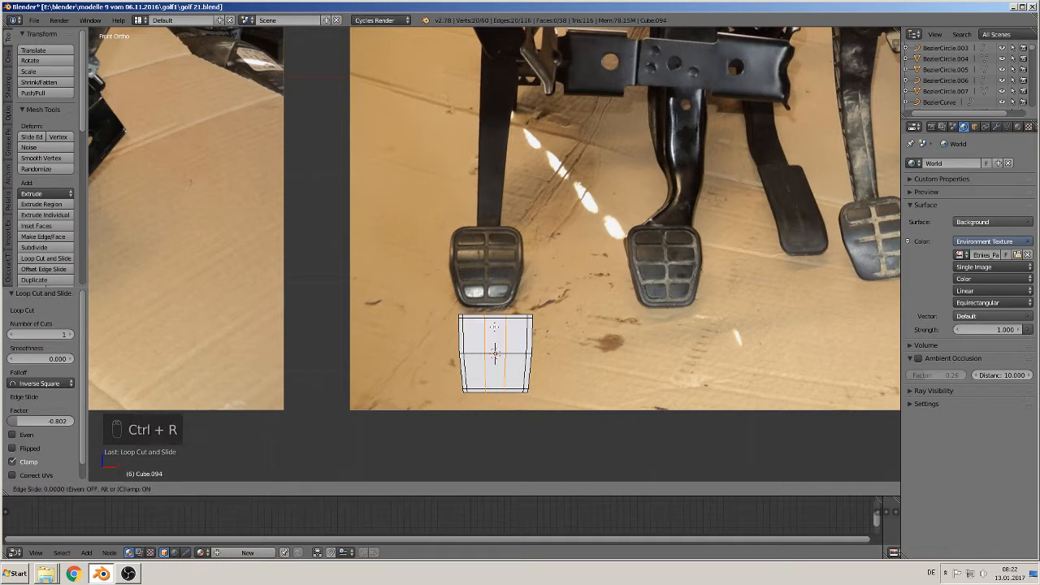
right_click(494, 326)
key("s")
key("x")
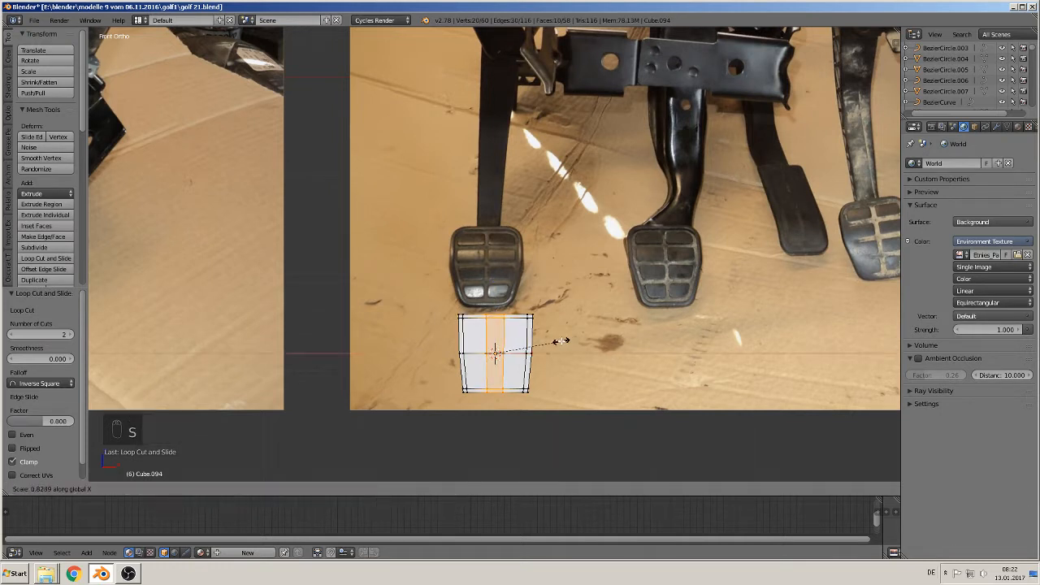
left_click(505, 341)
scroll(511, 271, "up", 2)
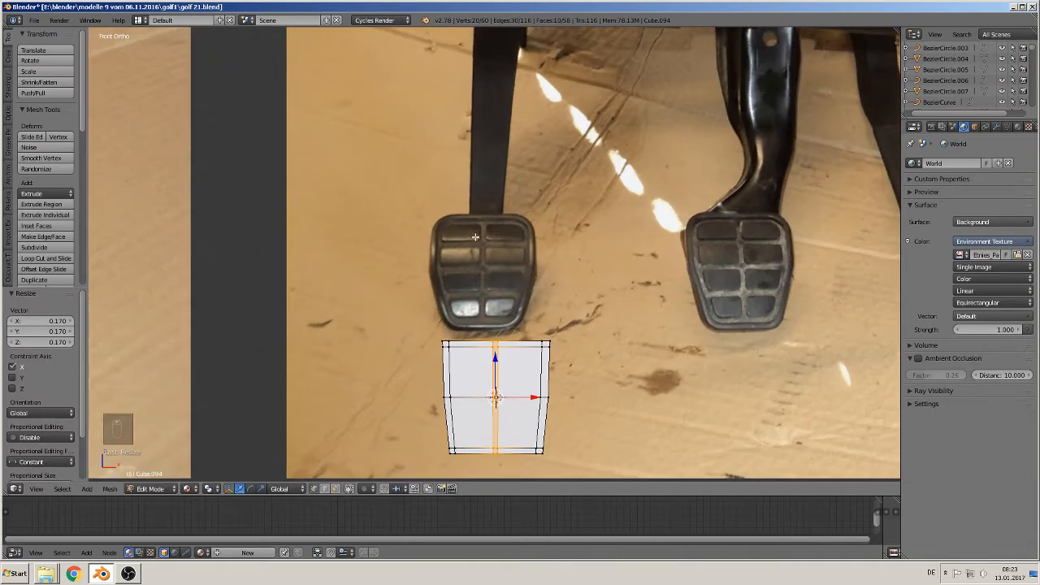
middle_click_drag(475, 237, 412, 177, "shift")
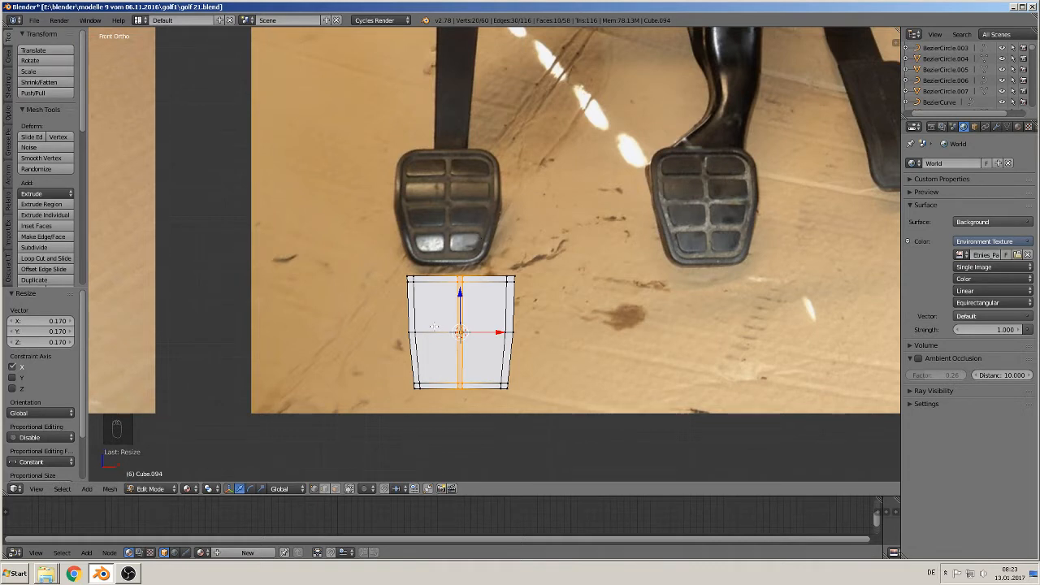
Add one centred horizontal edge loop in the block's upper half and one in its lower half
key("ctrl+r")
left_click(420, 309)
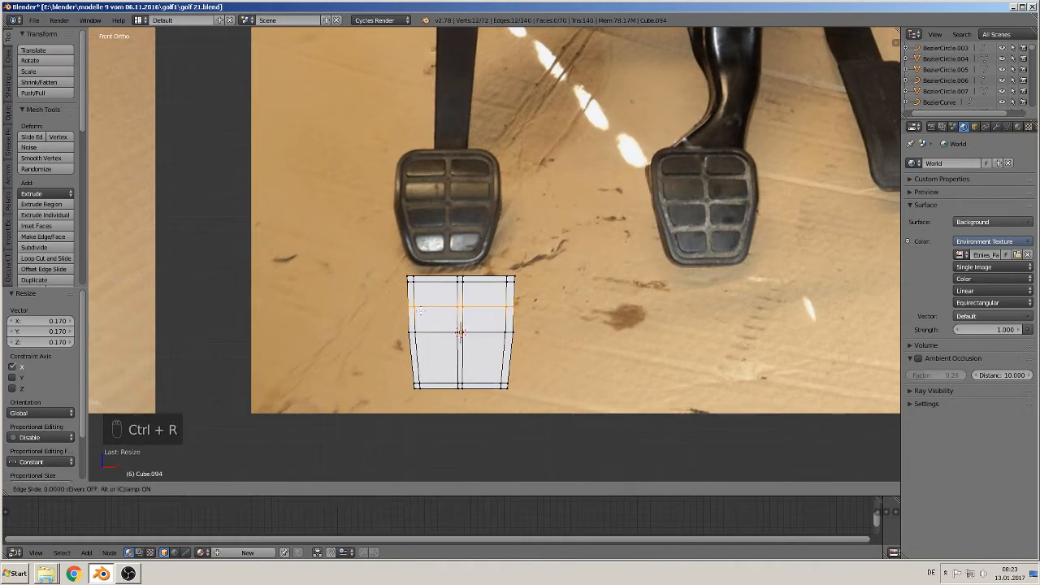
right_click(420, 310)
key("ctrl+r")
left_click(416, 355)
right_click(416, 355)
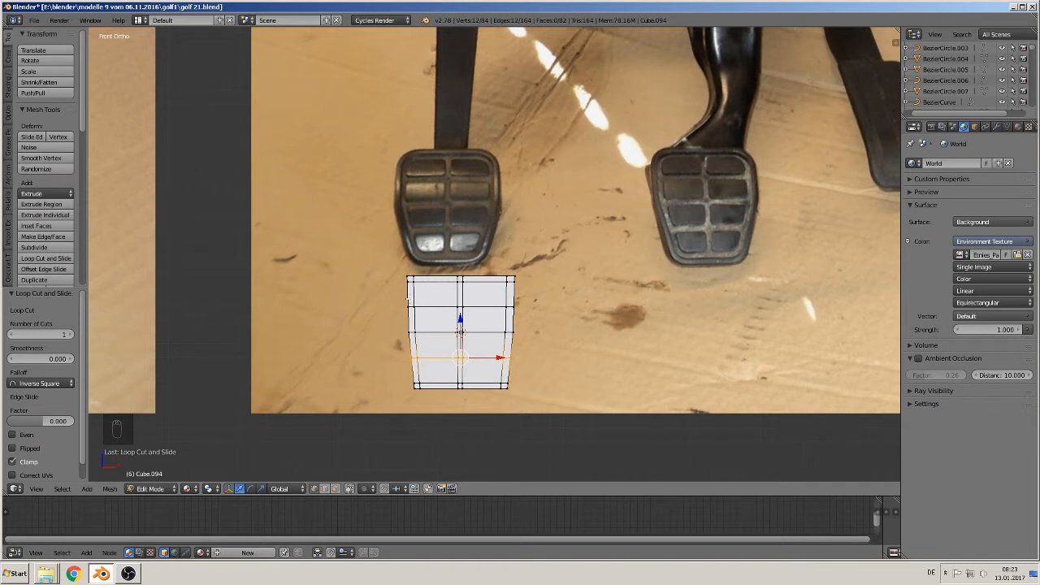
Add another horizontal edge loop just above the upper-half loop, slid by a factor of about 0.613
key("ctrl+r")
left_click(409, 299)
left_click(411, 307)
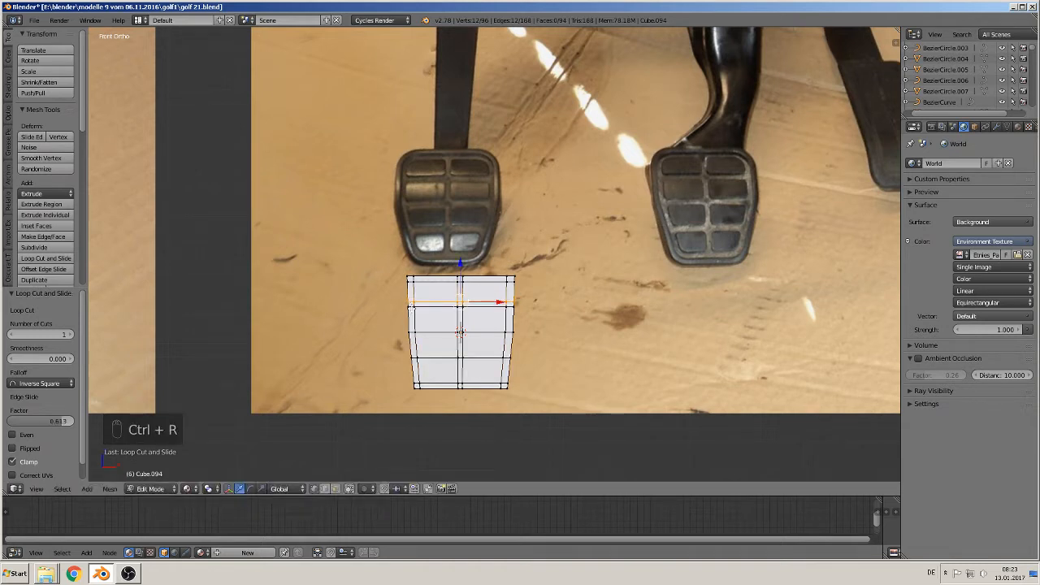
Add horizontal edge loops just above the block's middle and lower-half loops, slid by factors of about 0.519 and 0.641
key("ctrl+r")
left_click(411, 330)
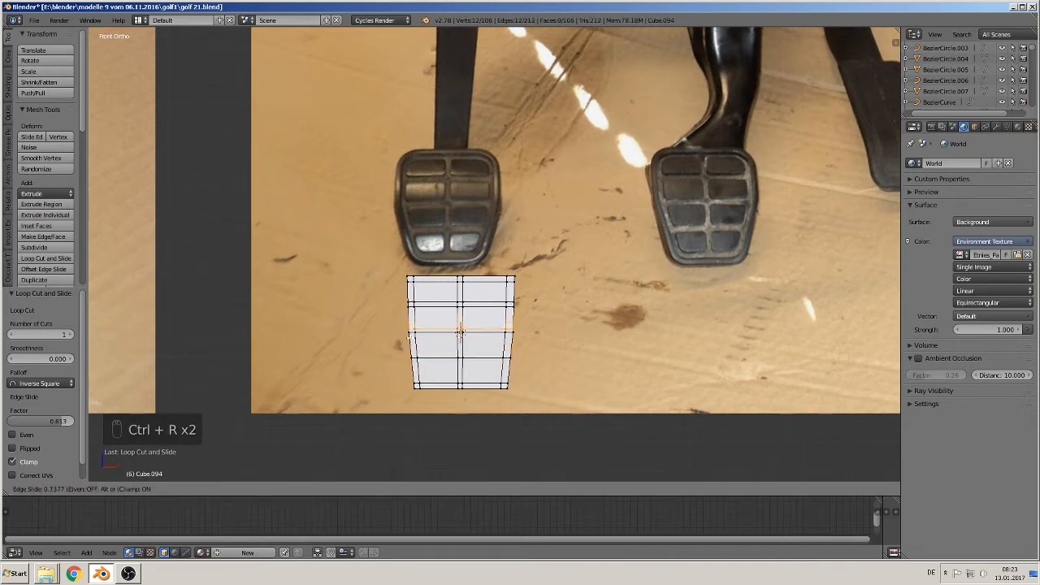
left_click(407, 340)
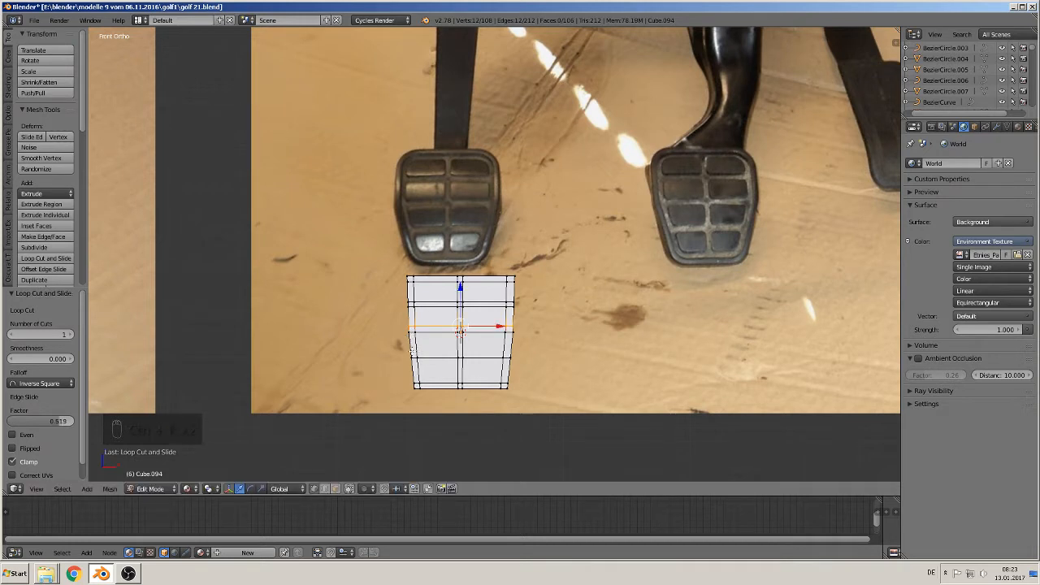
key("ctrl+r")
left_click(407, 350)
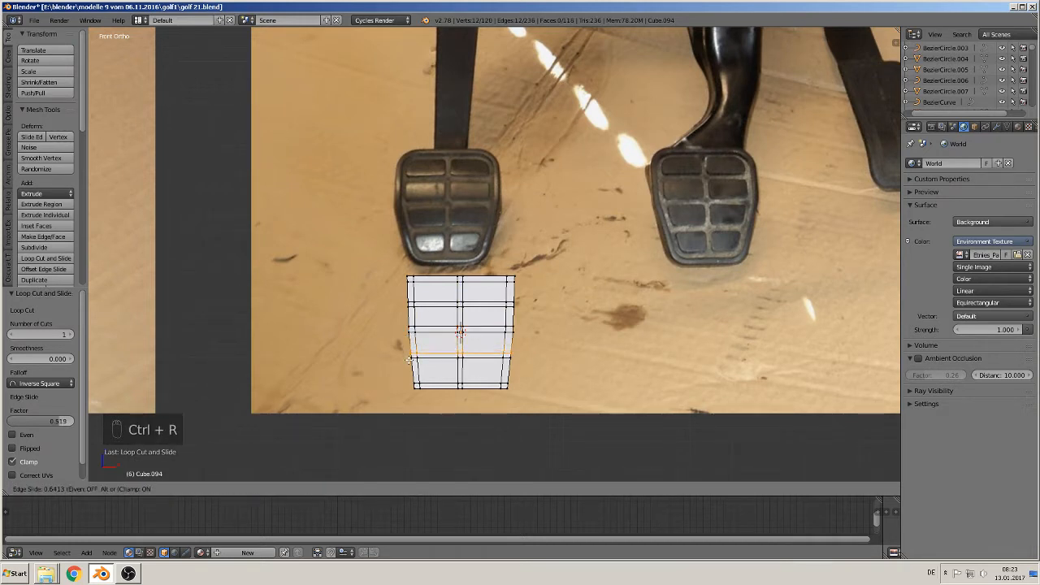
left_click(550, 287)
Return to Object Mode and add a Subdivision Surface modifier to the pedal block
key("Tab")
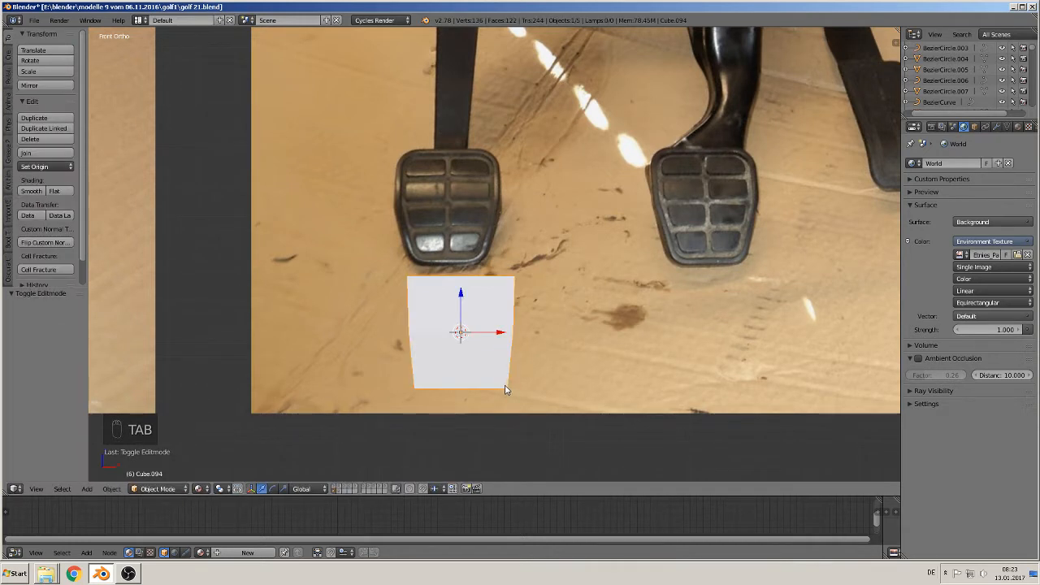
mouse_move(506, 390)
middle_mouse_down()
mouse_move(434, 408)
mouse_move(509, 396)
middle_mouse_up()
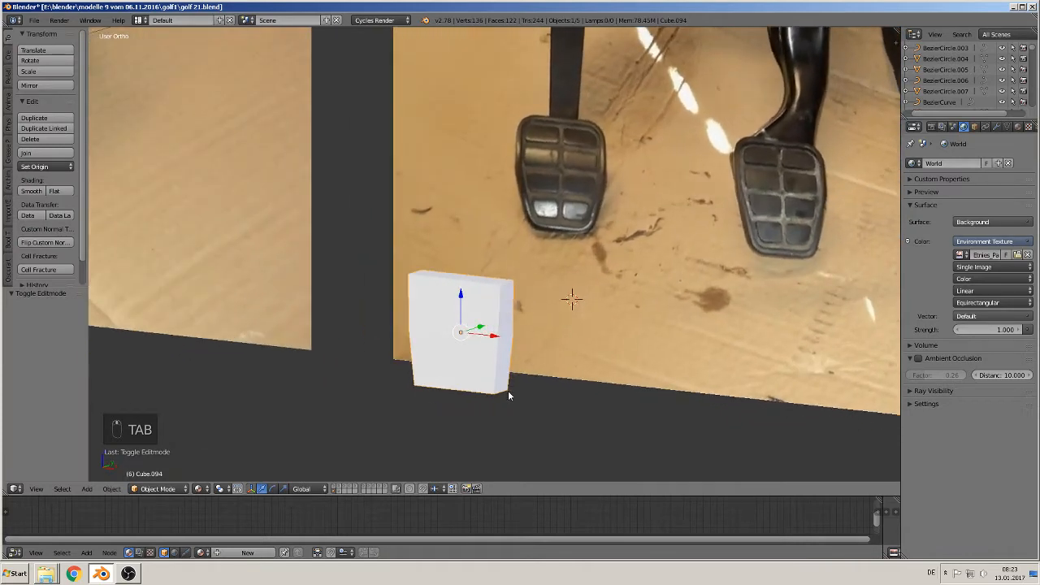
left_click(996, 127)
left_click(971, 163)
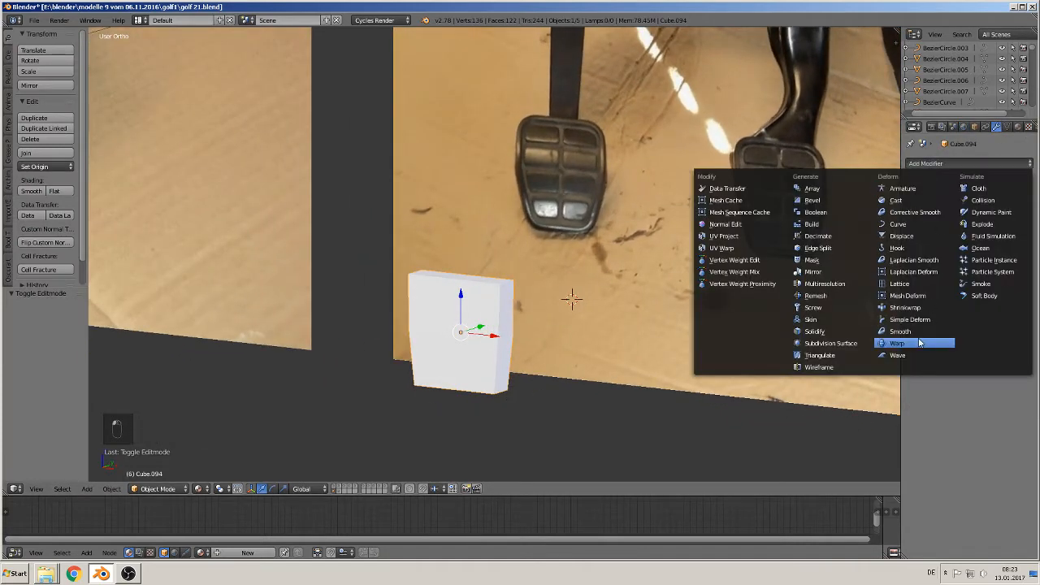
left_click(839, 346)
scroll(638, 345, "up", 3)
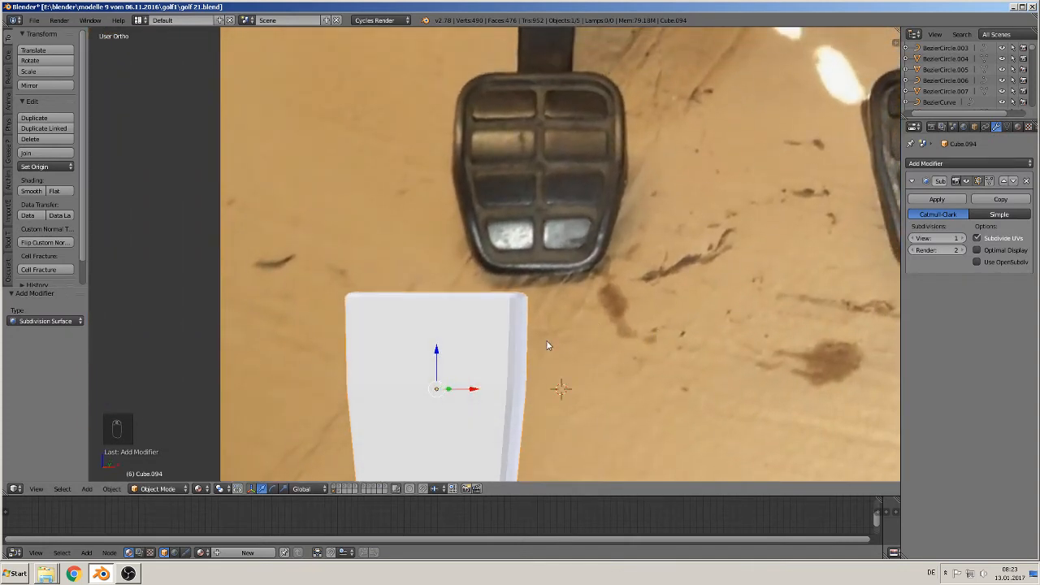
scroll(547, 345, "down", 3)
Edit the block's mesh in front view with face selection enabled
key("Tab")
middle_click_drag(540, 345, 535, 318)
scroll(527, 334, "up", 2)
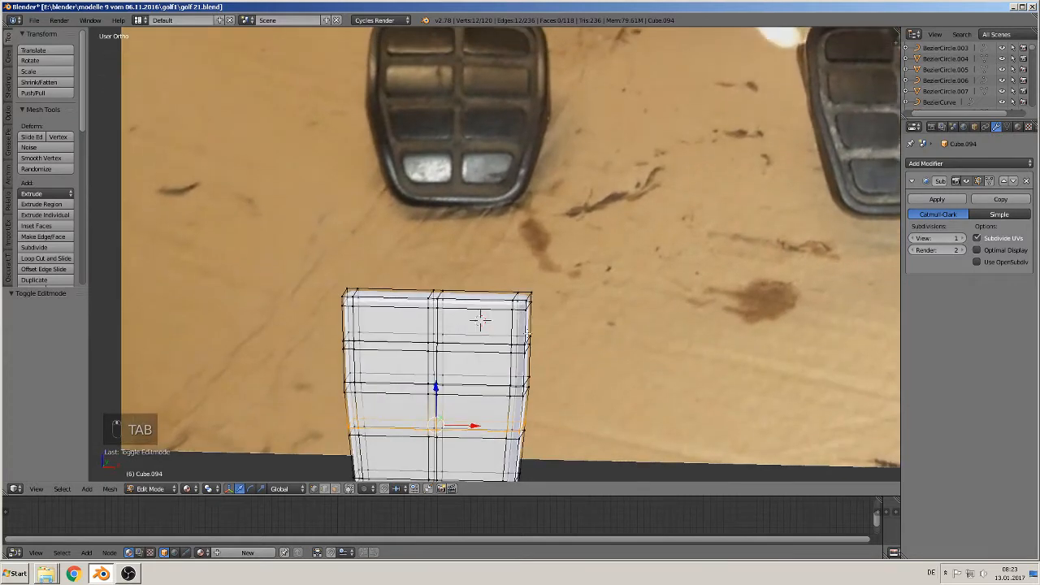
key("KP_1")
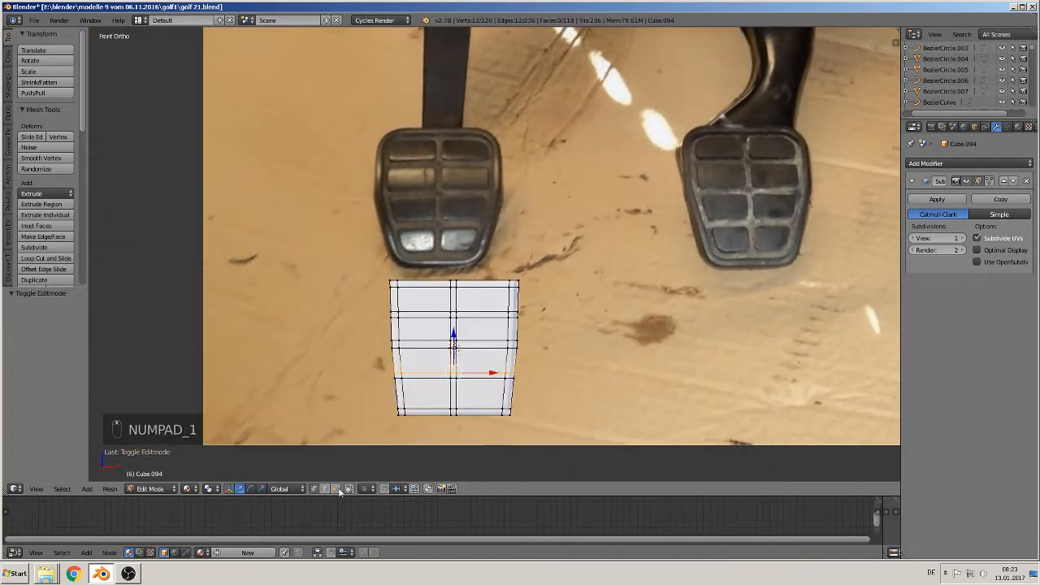
left_click(335, 488)
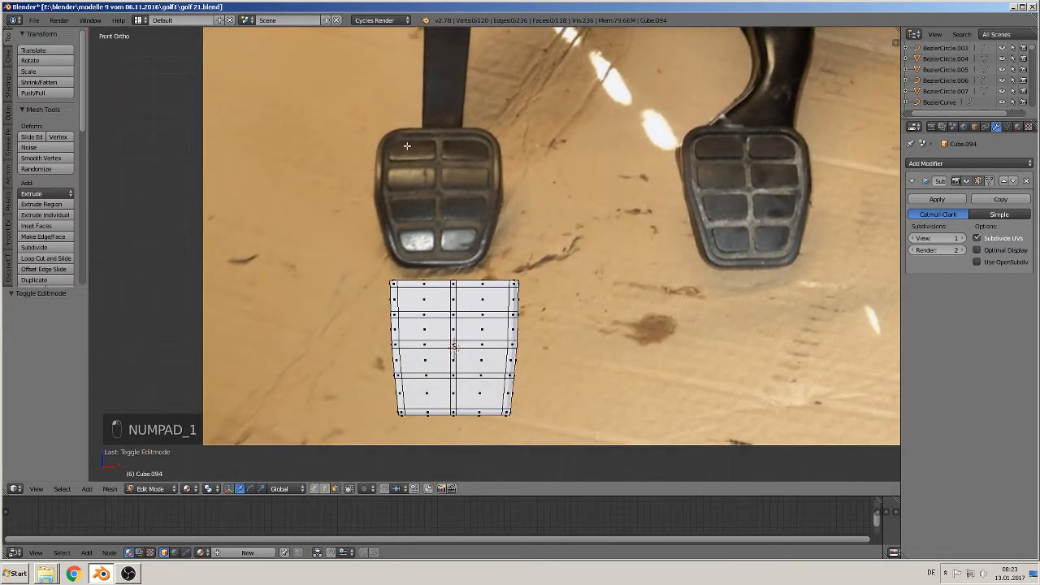
Try to select the face loops forming the block's border, starting with the top and left strips
right_click(395, 285, "alt")
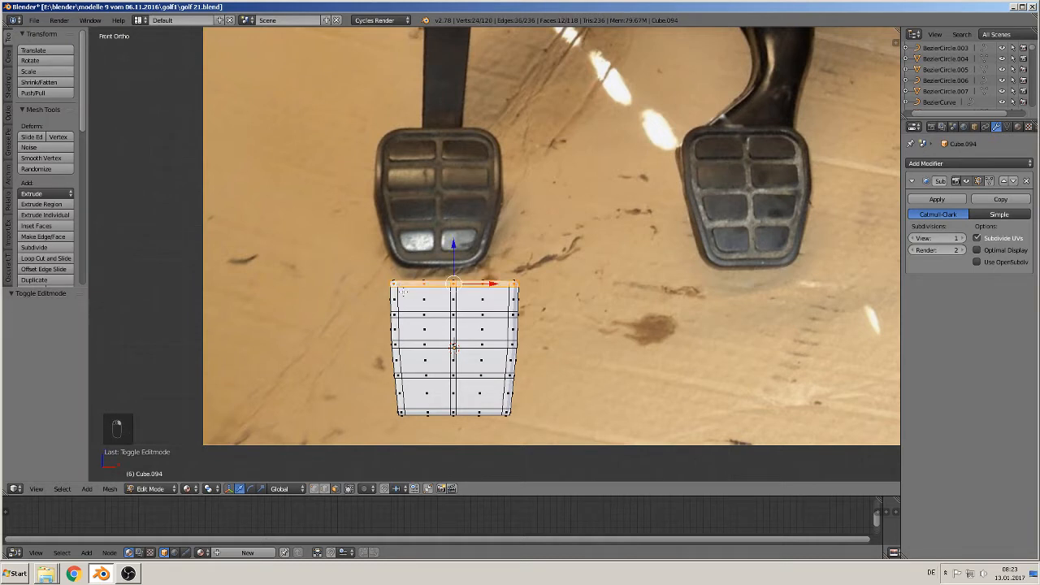
right_click(393, 315, "alt+shift")
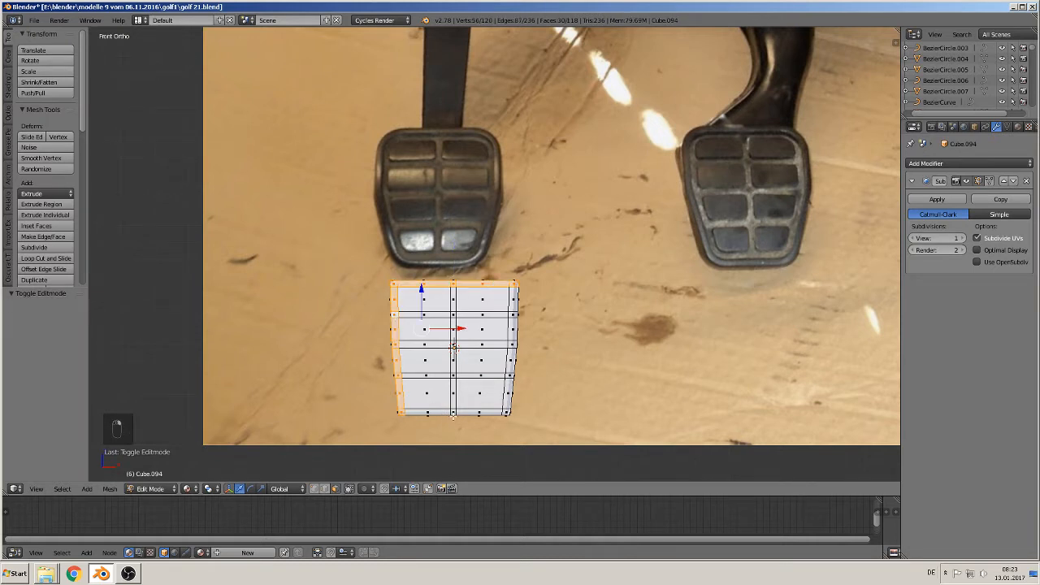
right_click(473, 409, "alt+shift")
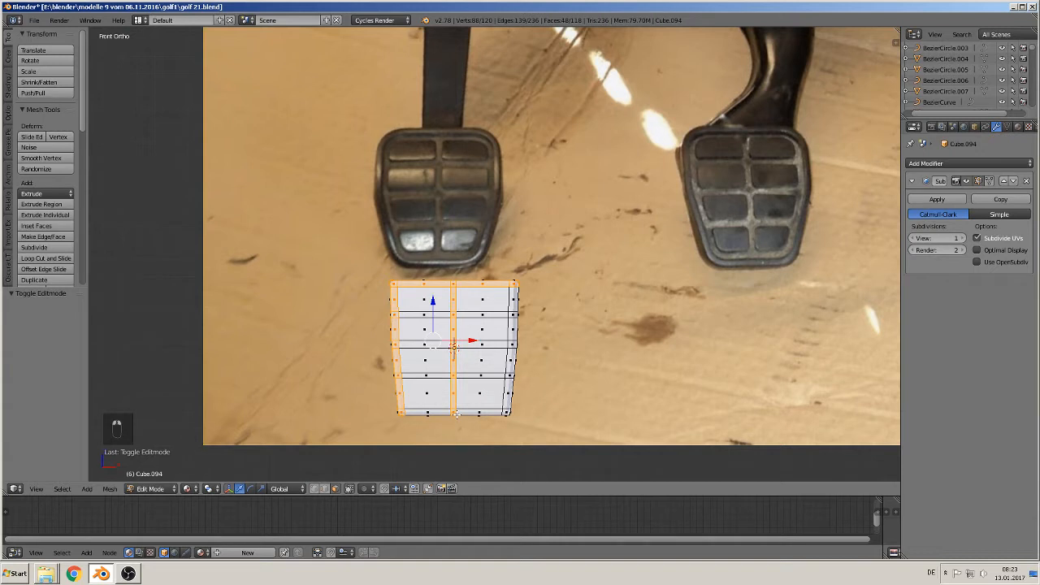
key("ctrl+z")
right_click(456, 413, "alt+shift")
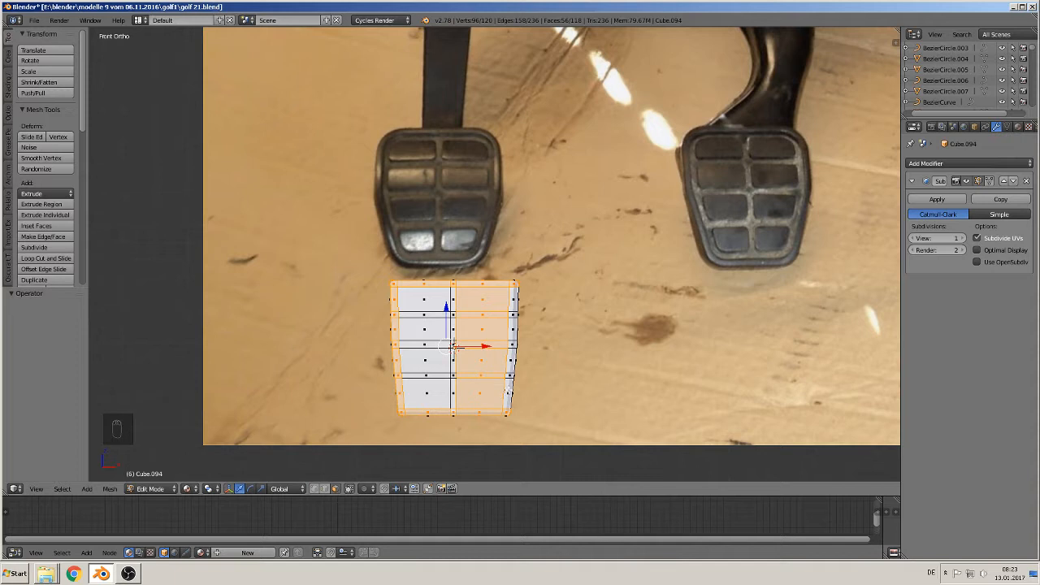
Try to select the border face loops again, starting from the right and top strips
right_click(510, 375, "alt")
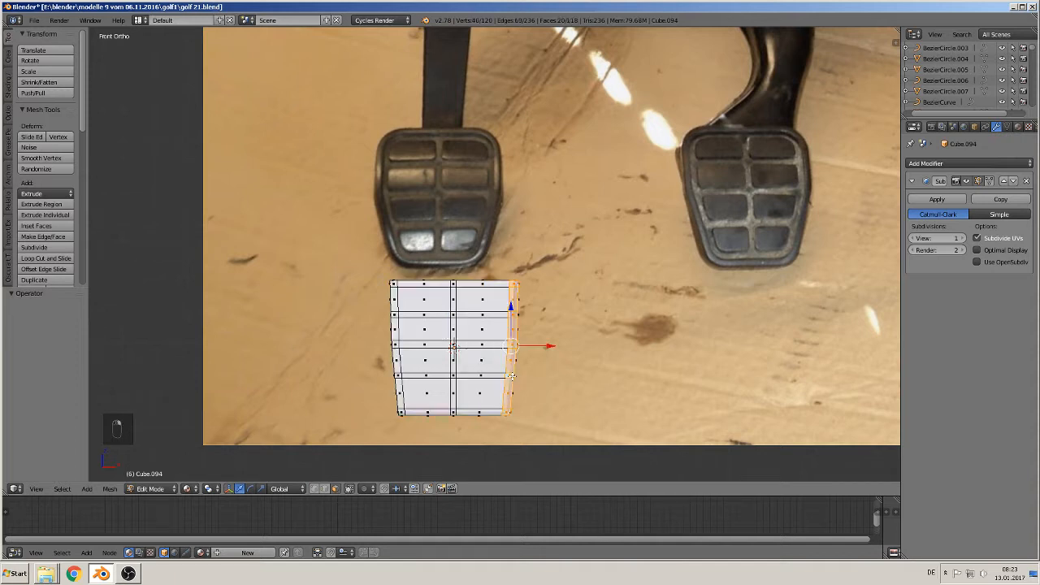
right_click(457, 284, "alt+shift")
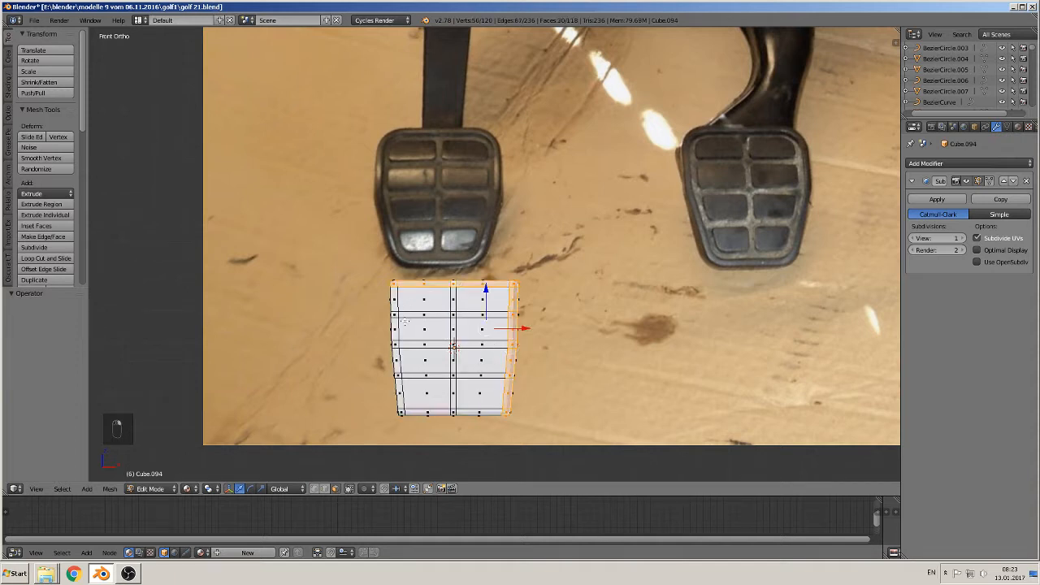
right_click(394, 323, "alt+shift")
right_click(393, 313, "alt+shift")
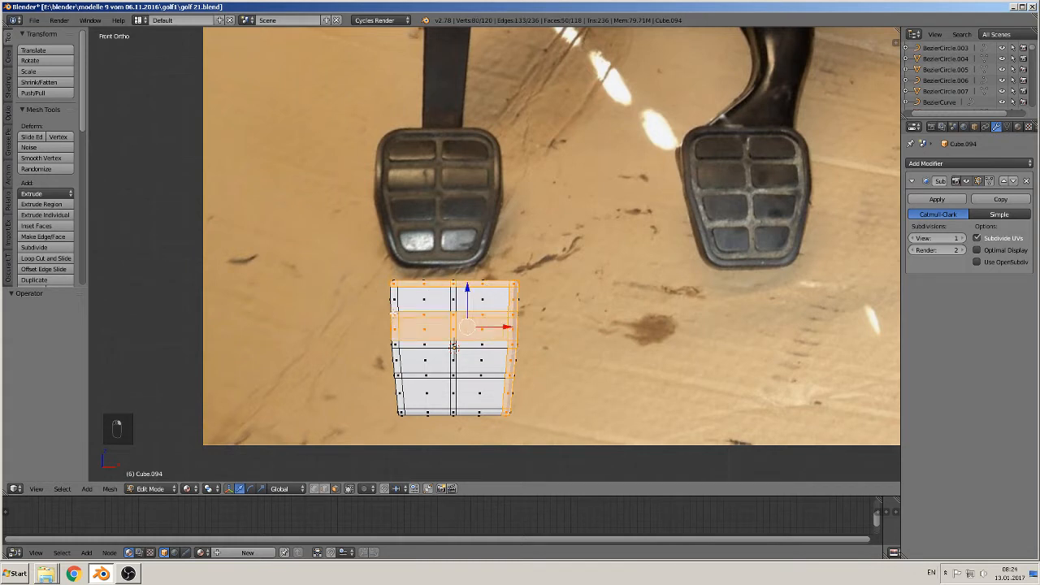
Switch the keyboard layout to German and undo the mistaken face-loop selections
key("ctrl+y")
key("ctrl+y")
key("ctrl+y")
key("ctrl+y")
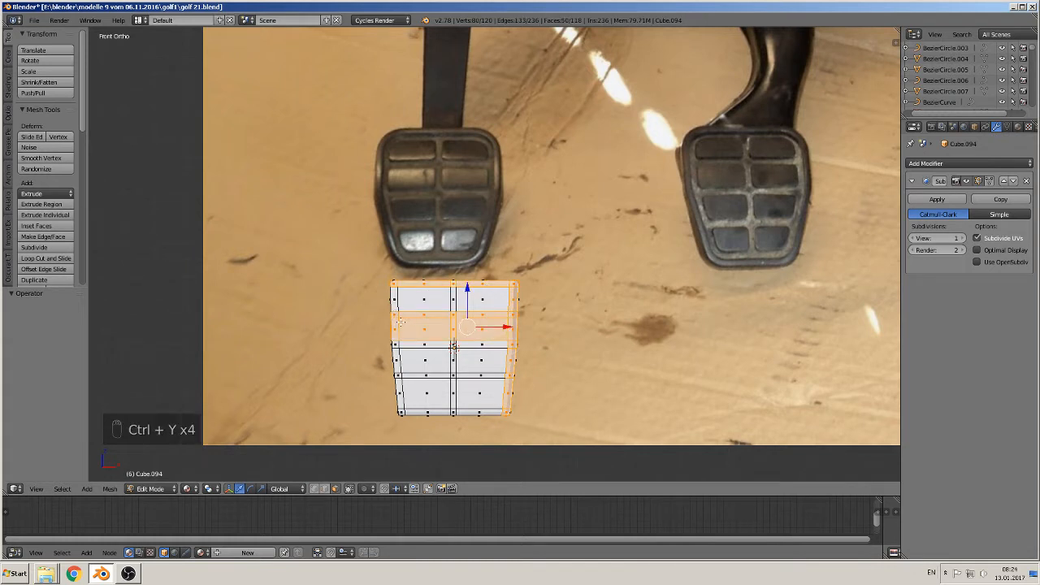
key("ctrl+y")
key("ctrl+y")
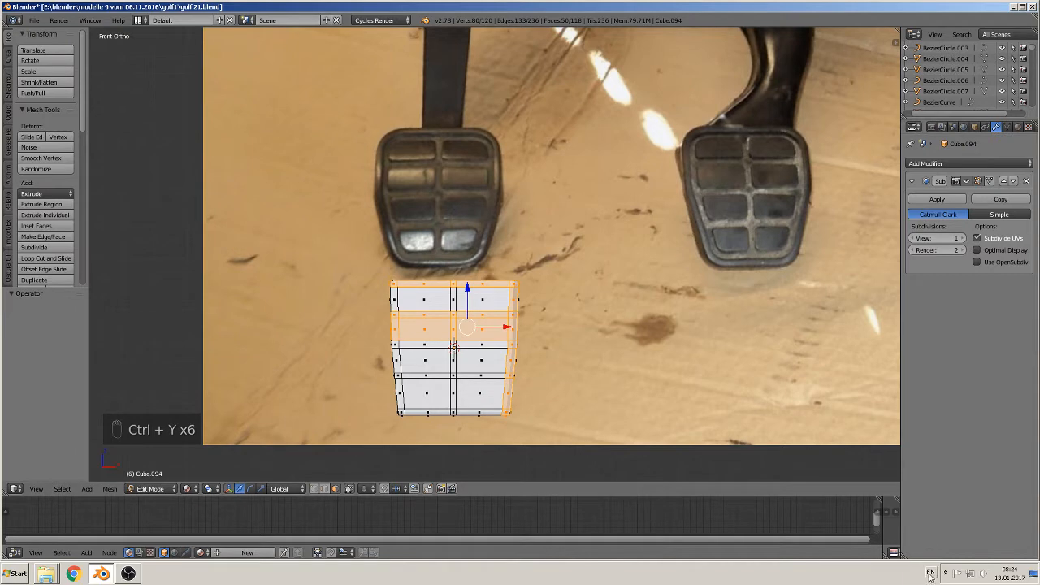
left_click(931, 572)
left_click(932, 534)
key("ctrl+z")
key("ctrl+z")
key("ctrl+z")
Add the left and bottom border face loops to the selection and inspect the block from an angle
scroll(286, 376, "up", 4)
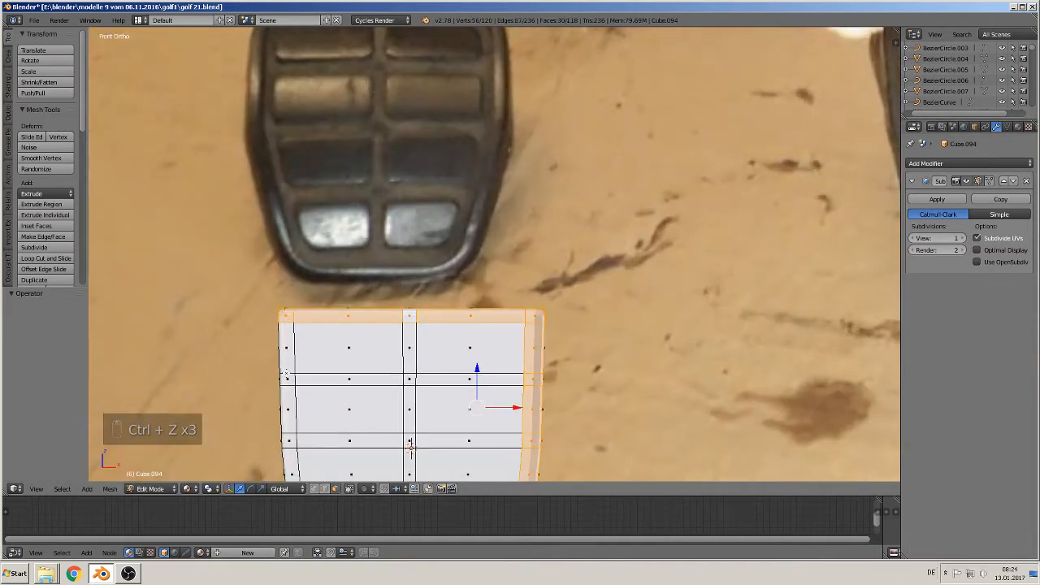
middle_click_drag(286, 375, 347, 204, "shift")
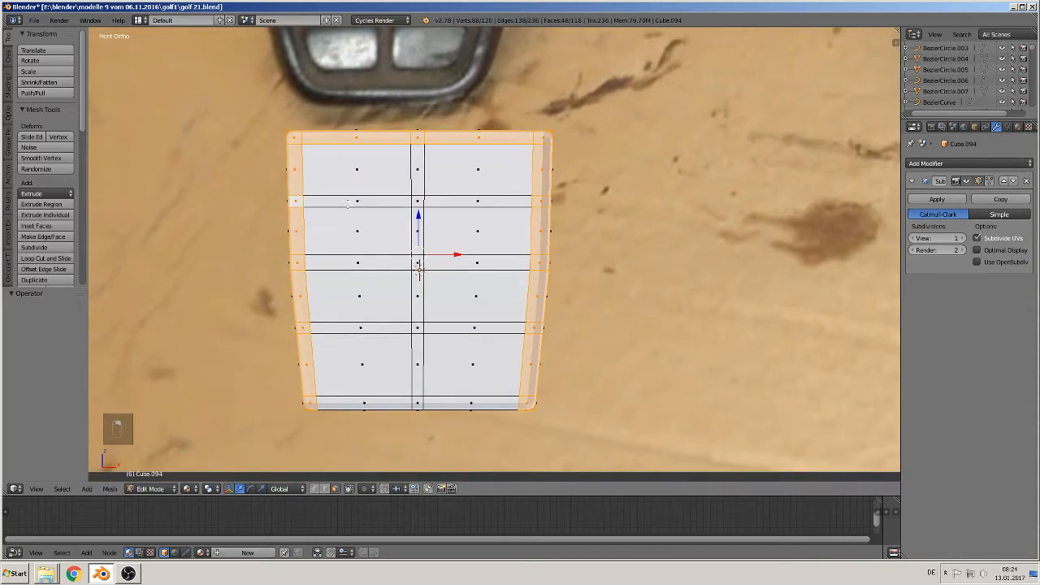
left_click(414, 404, "alt+shift")
scroll(429, 397, "down", 3)
middle_click_drag(439, 381, 391, 391)
scroll(372, 397, "up", 2)
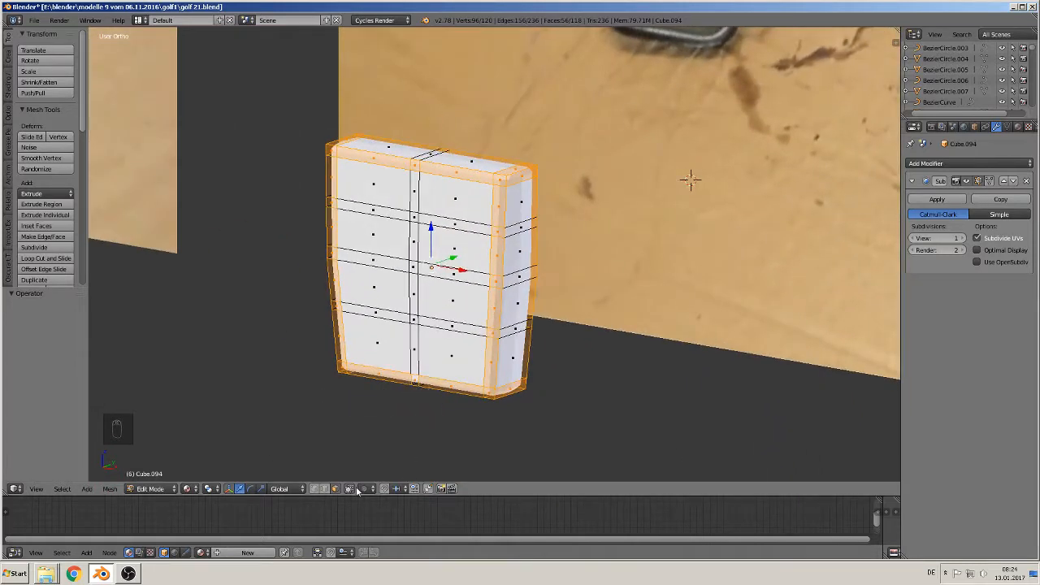
Deselect all faces and keep selection limited to visible geometry
left_click(350, 489)
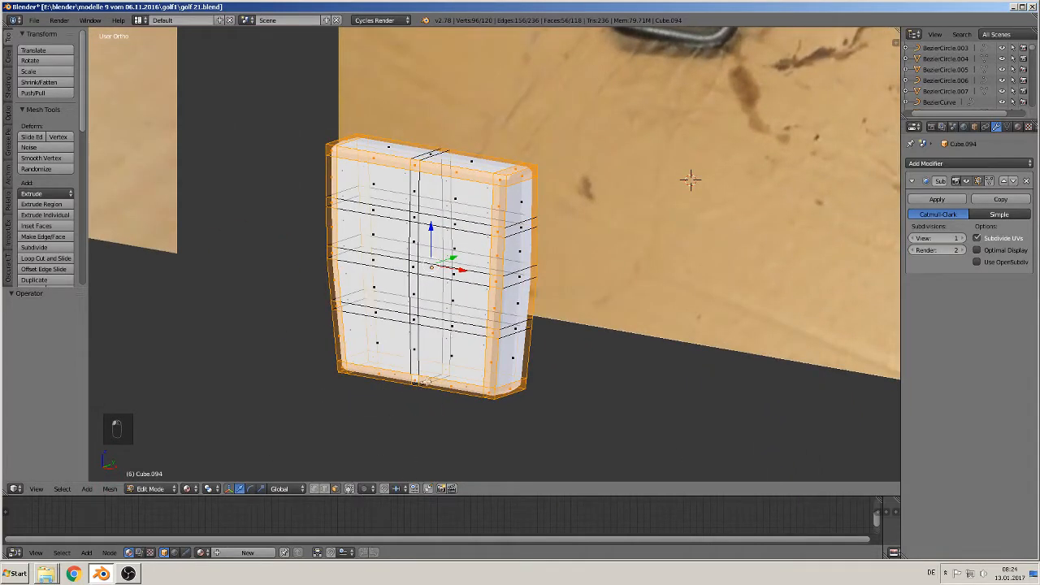
key("a")
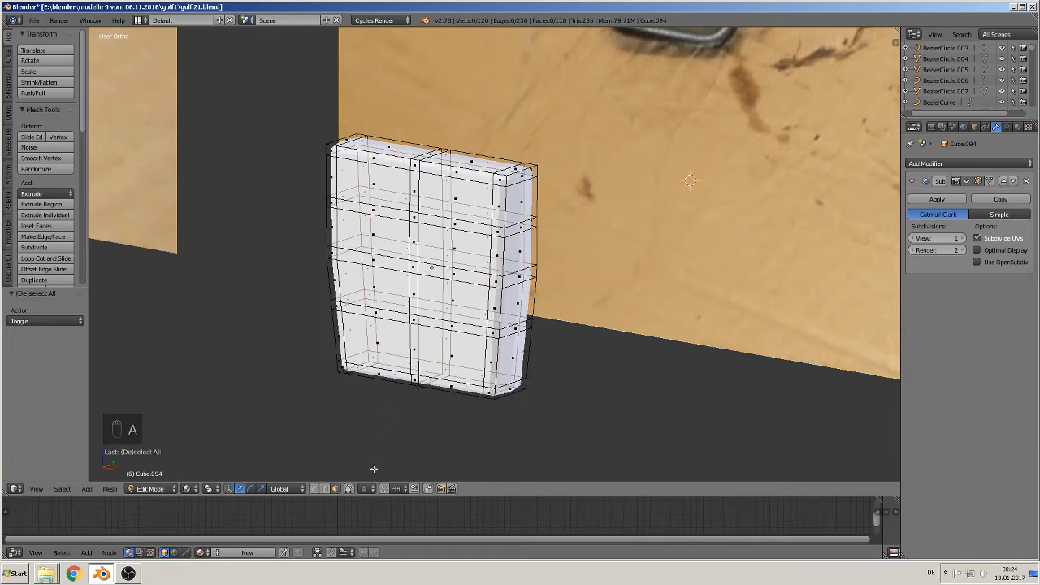
left_click(350, 489)
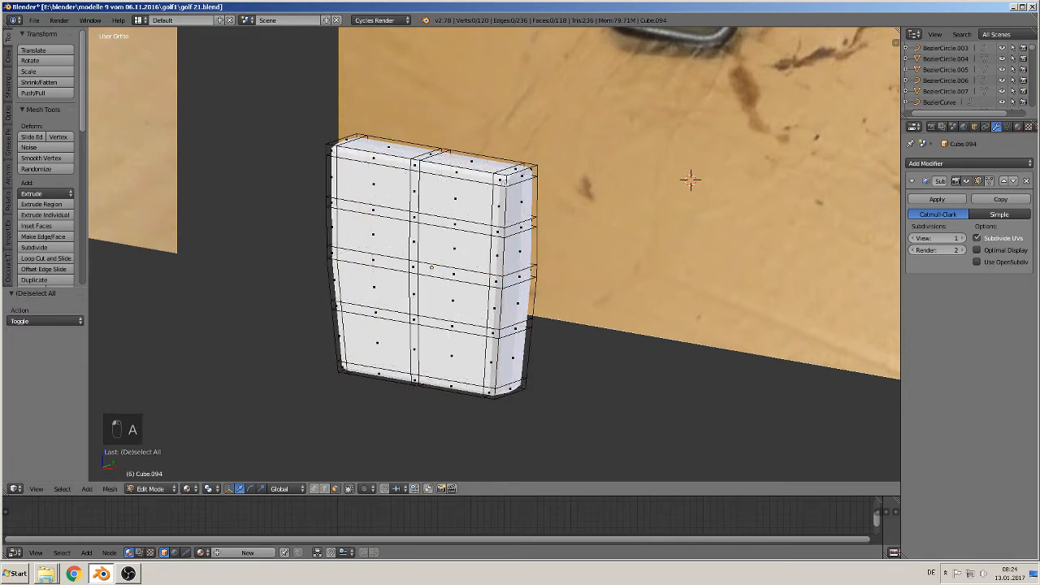
Select the front border faces one by one from the top edge's left half down the left strip to the bottom-left corner
key("KP_1")
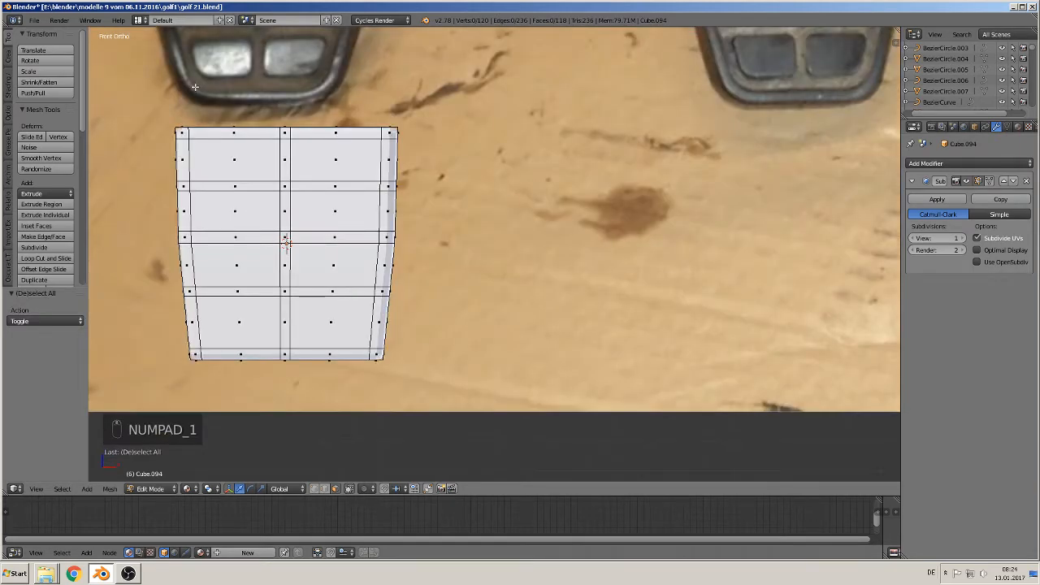
right_click(218, 133)
right_click(179, 135, "shift")
right_click(181, 160, "shift")
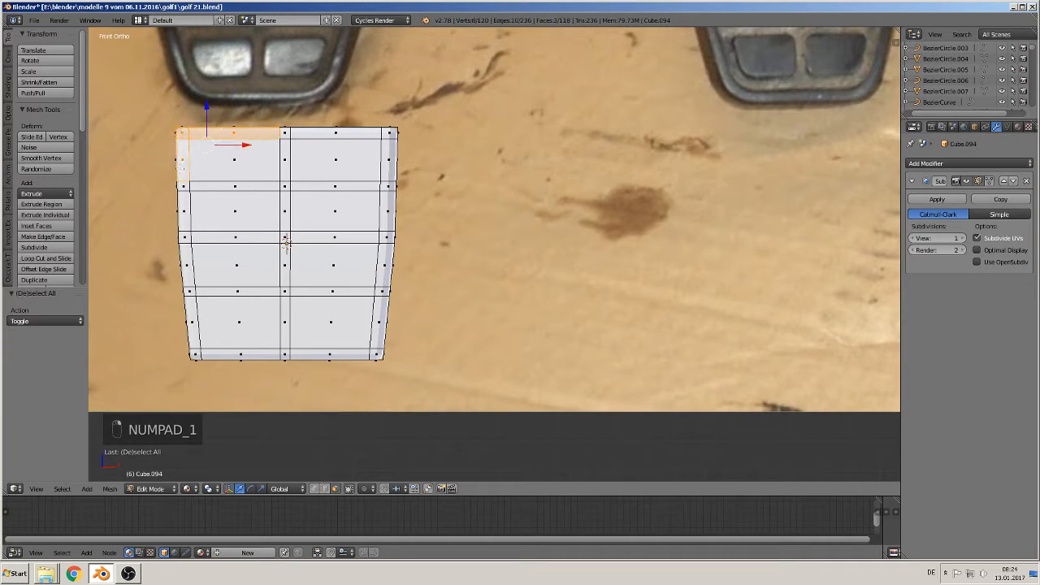
right_click(184, 199, "shift")
right_click(185, 225, "shift")
right_click(186, 251, "shift")
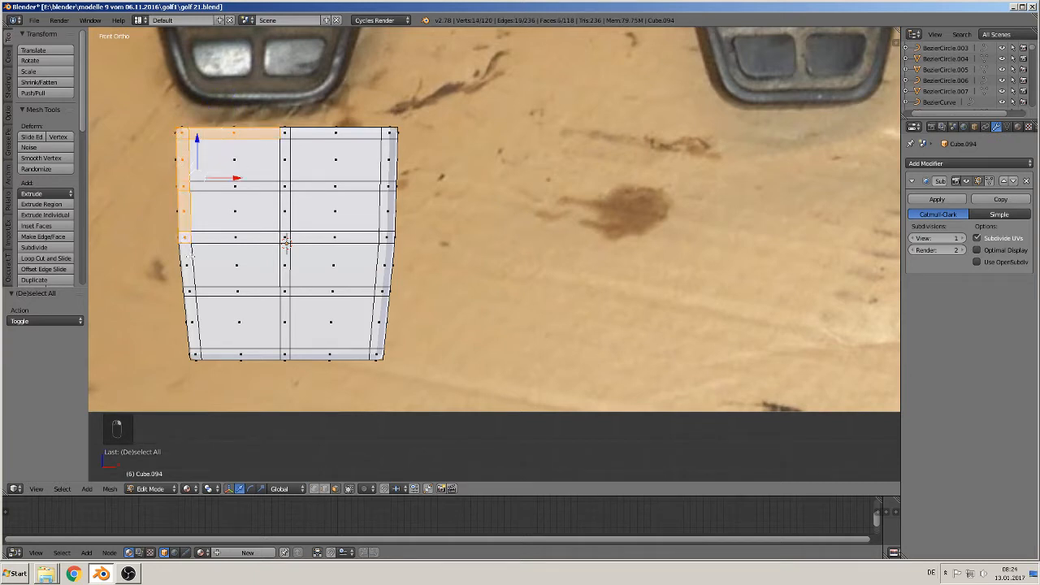
right_click(188, 277, "shift")
right_click(192, 305, "shift")
right_click(195, 329, "shift")
right_click(205, 356, "shift")
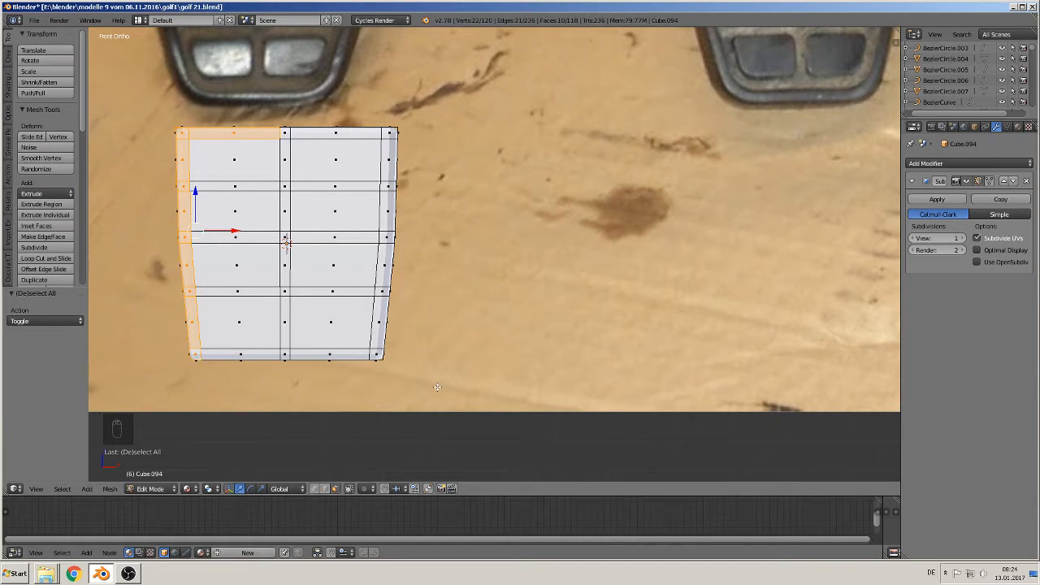
Box-select the bottom, top and right border strips to complete the ring of front faces
key("b")
left_click_drag(428, 385, 187, 353)
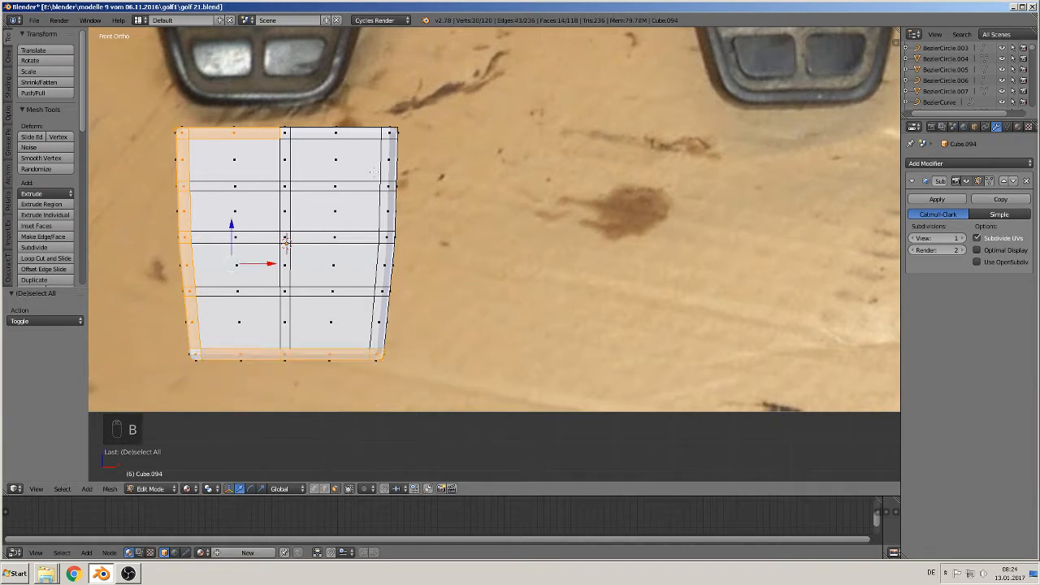
key("b")
left_click_drag(434, 116, 172, 132)
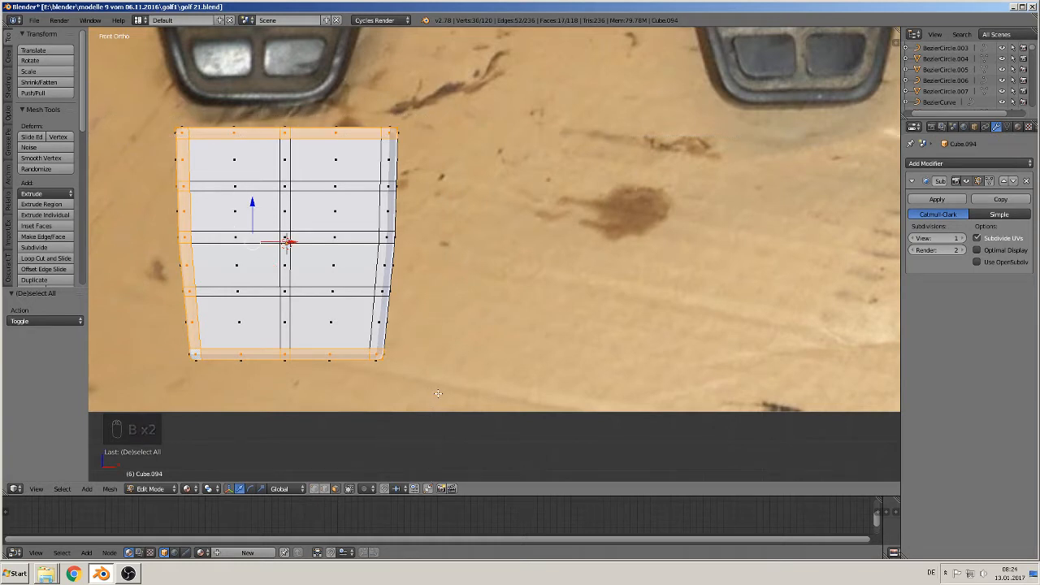
key("b")
left_click_drag(439, 393, 388, 126)
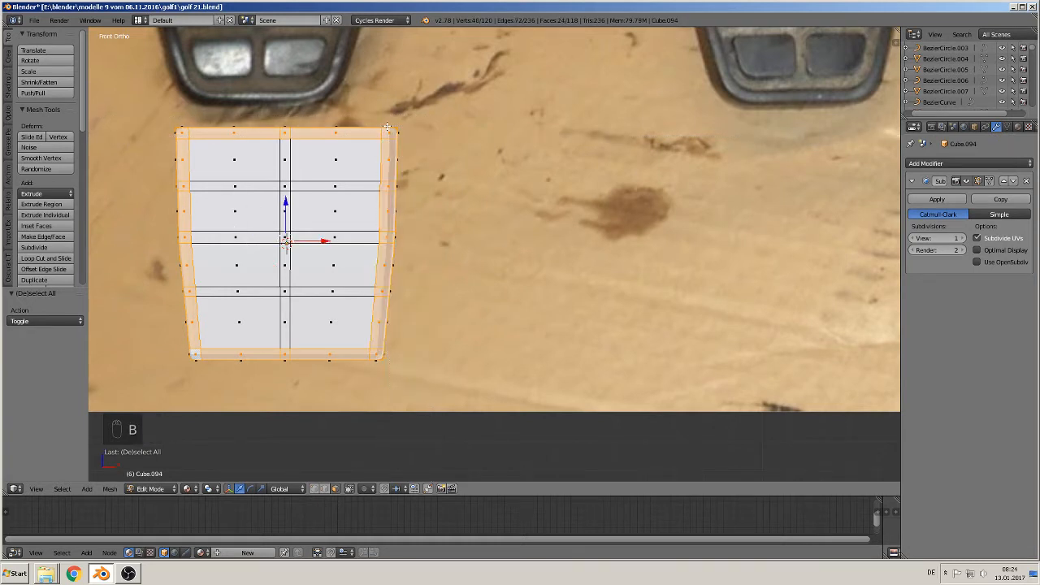
Extrude the ring of border faces and move it slightly forward along Y to form a raised rim
middle_click_drag(415, 295, 566, 158)
key("e")
right_click(572, 160)
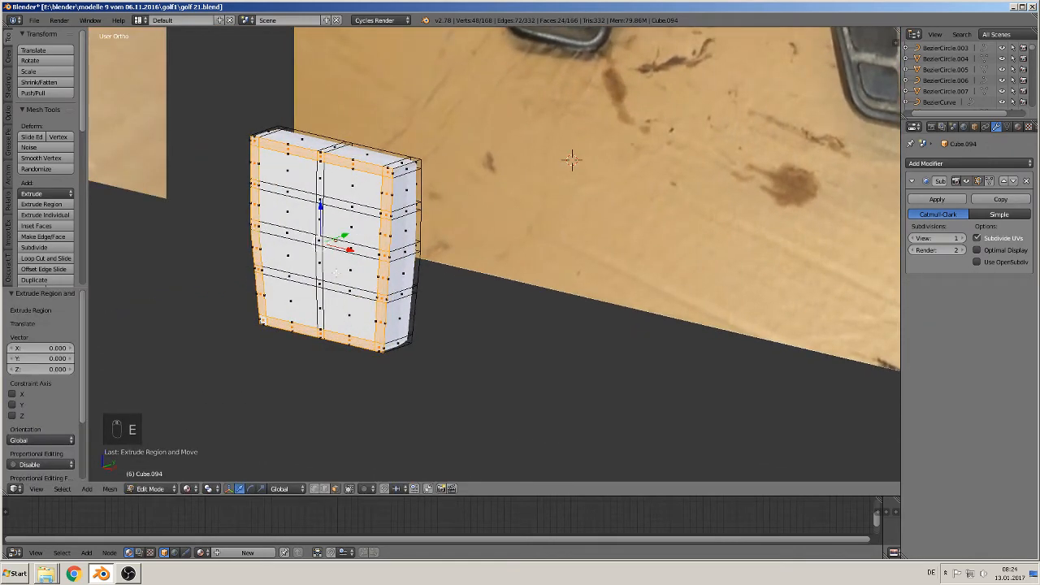
left_click_drag(345, 233, 339, 238)
Return to Object Mode and turn off the Subdivision Surface modifier's display in the viewport
middle_click_drag(339, 237, 398, 238)
key("Tab")
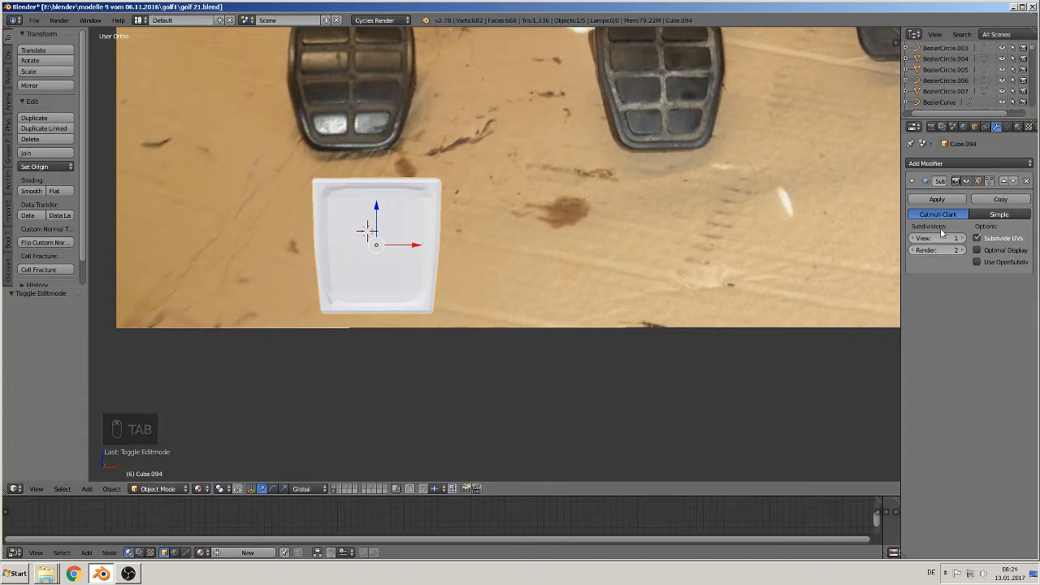
left_click(966, 180)
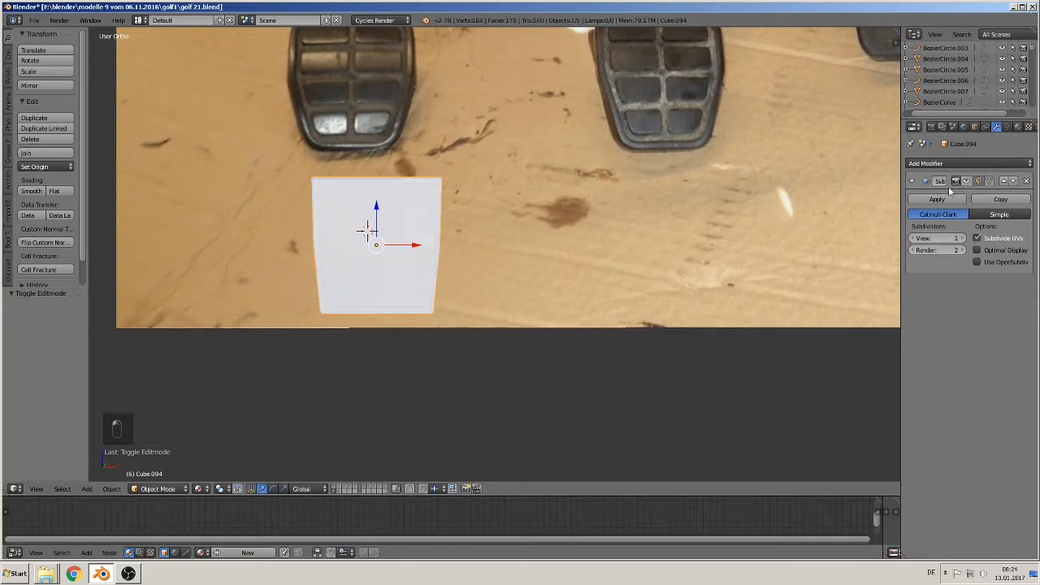
Enter Edit Mode and add a horizontal loop cut just below the pad's top border, slid with a factor of -0.780
scroll(496, 273, "up", 2)
key("KP_1")
middle_click_drag(468, 260, 469, 108)
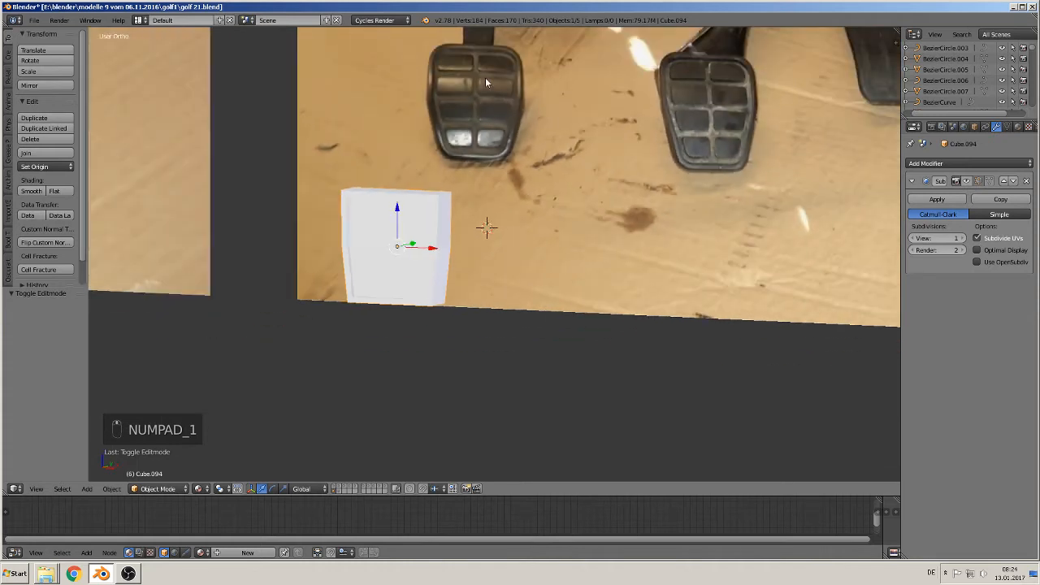
scroll(435, 295, "up", 2)
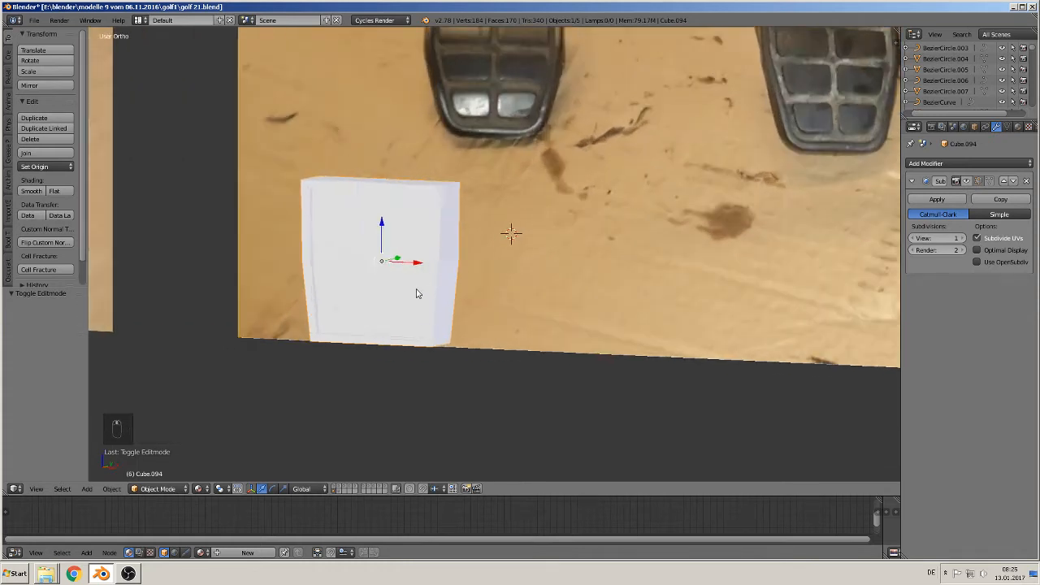
key("Tab")
right_click(326, 204)
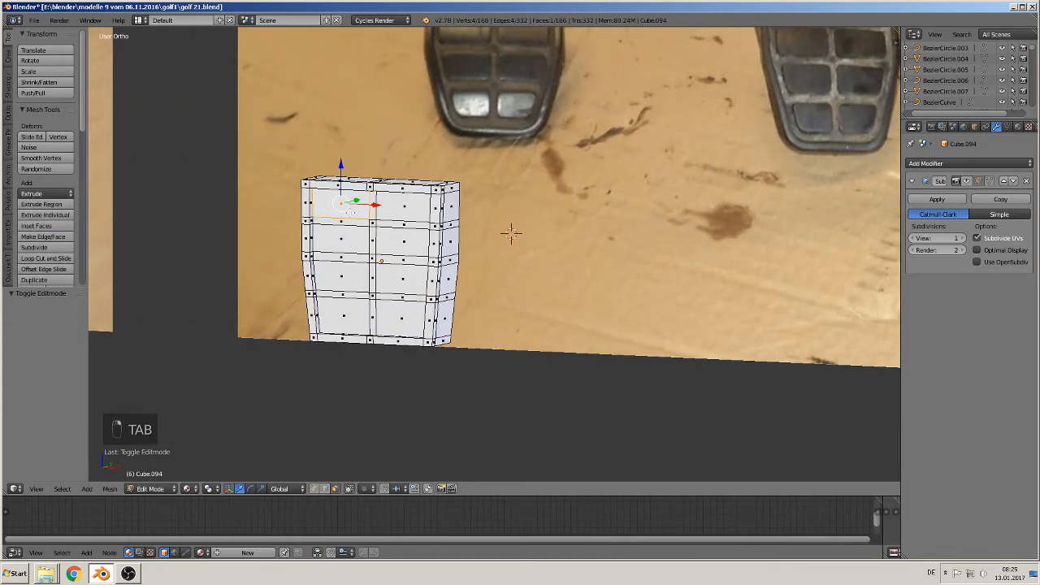
middle_click_drag(511, 233, 399, 281)
scroll(399, 281, "down", 1)
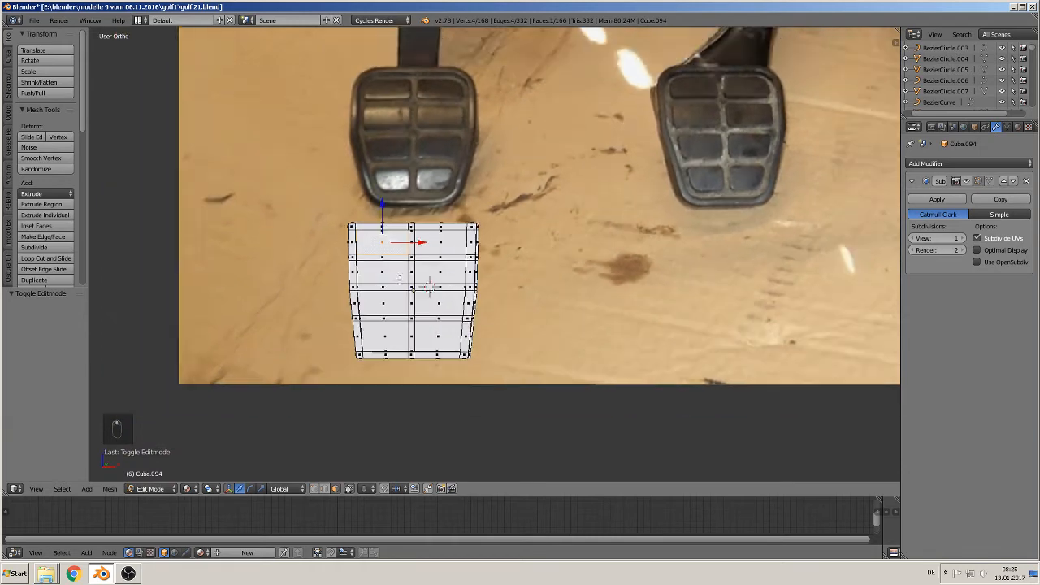
scroll(378, 248, "up", 2)
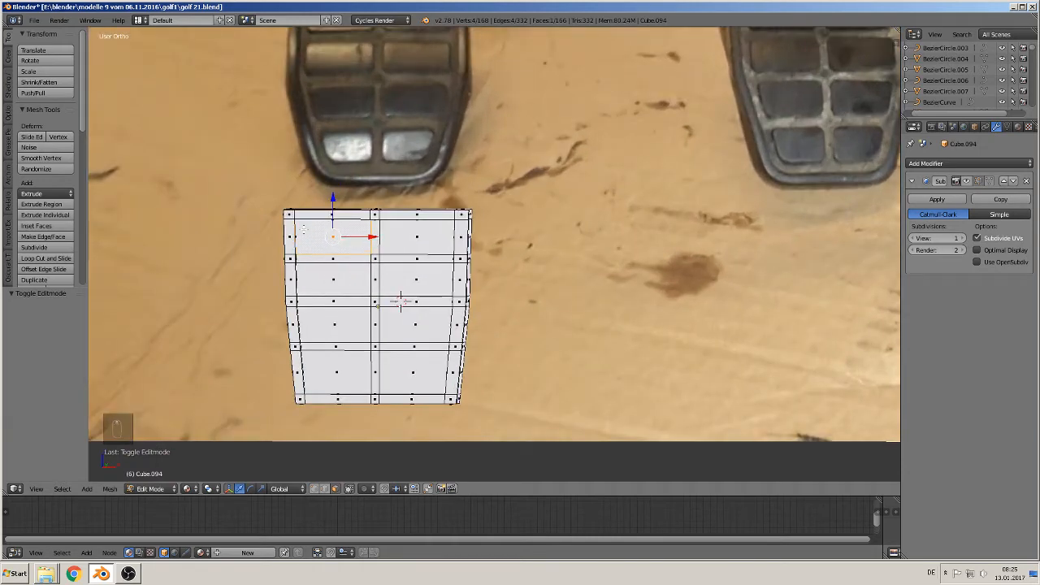
key("ctrl+r")
left_click(304, 227)
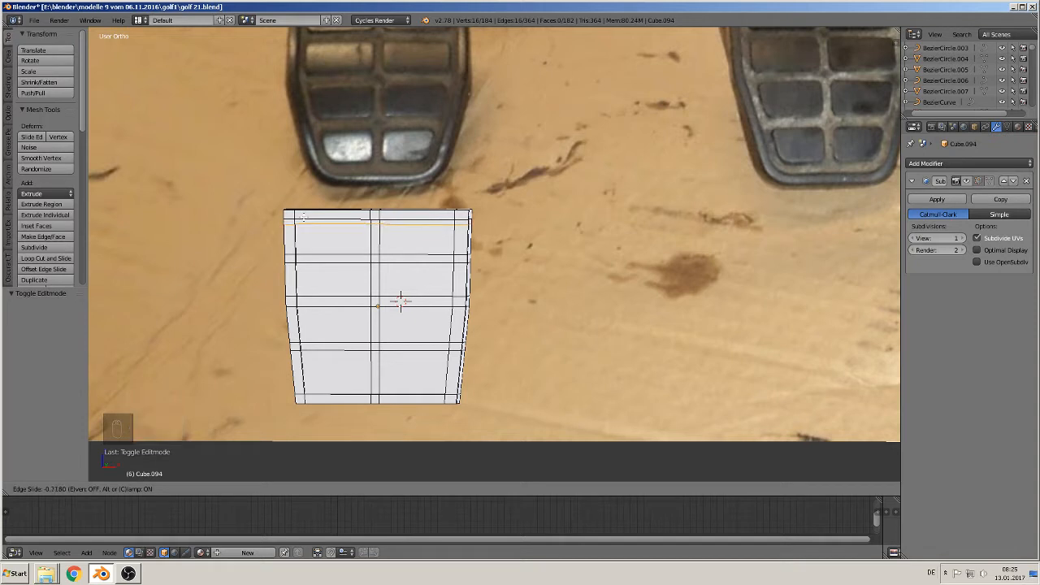
left_click(304, 214)
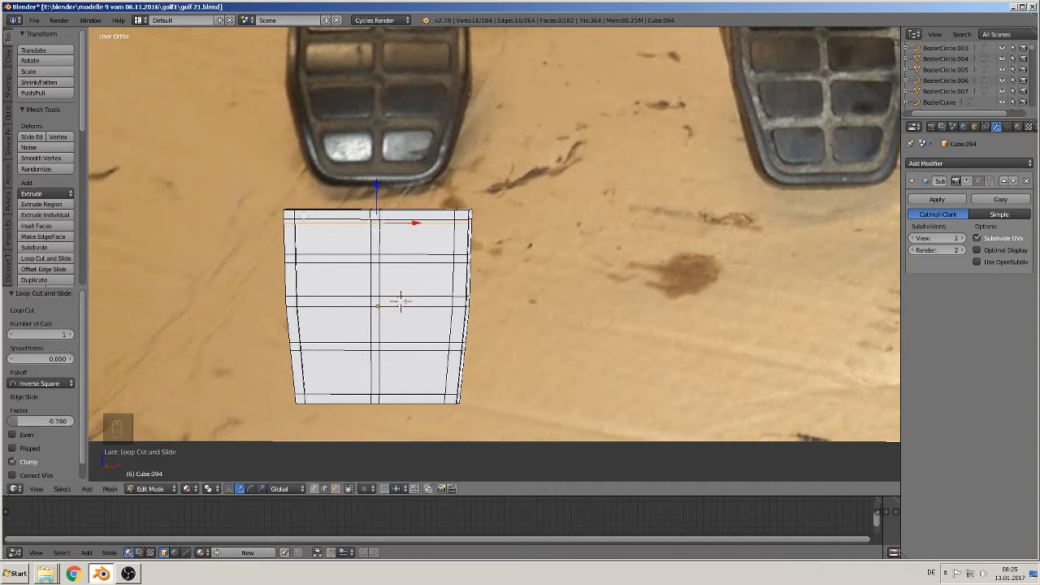
Add a horizontal loop cut just above the bottom border and a vertical loop cut just inside the left border
key("ctrl+r")
left_click(304, 379)
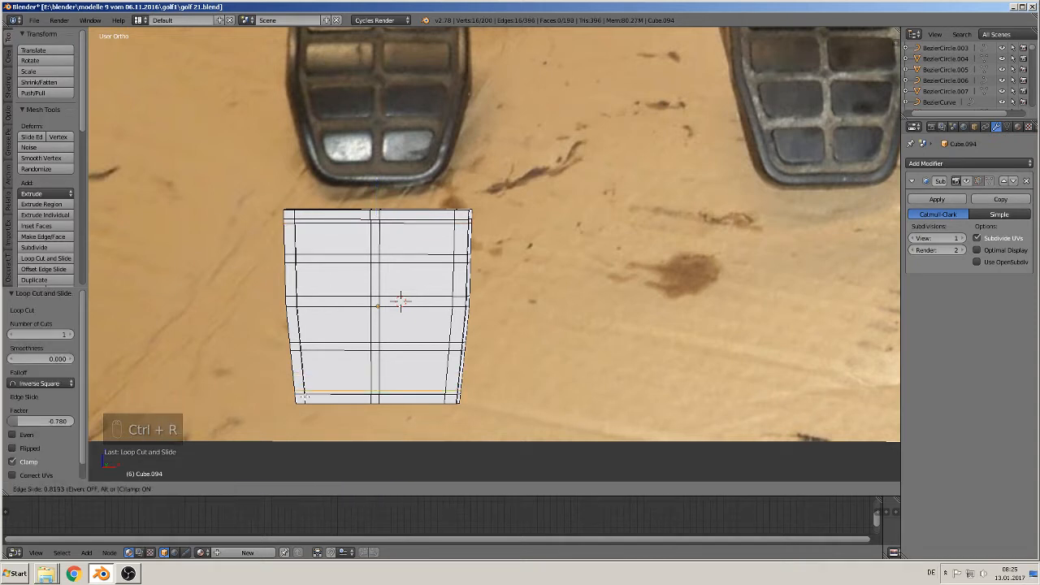
left_click(303, 397)
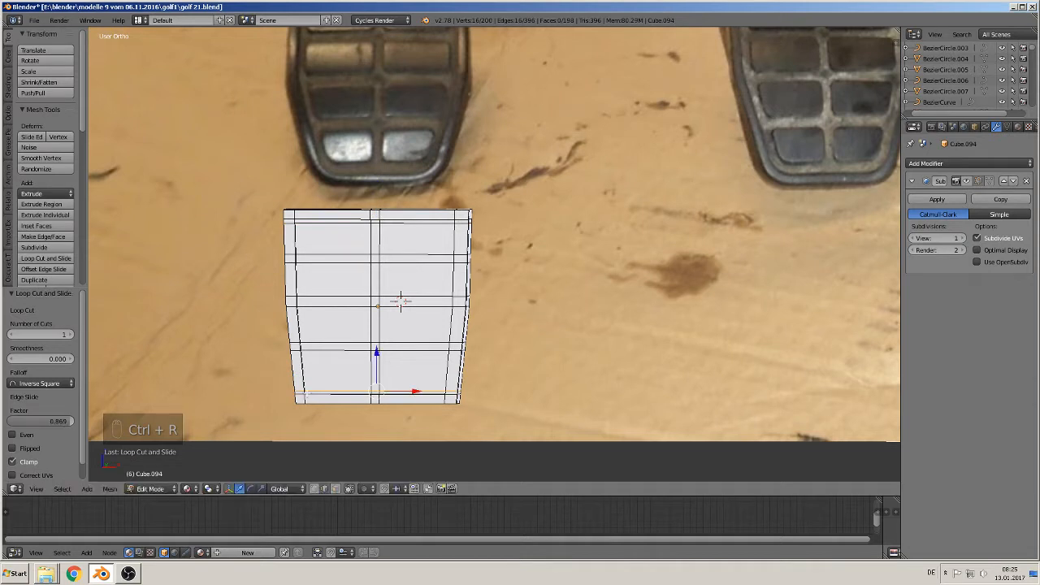
key("ctrl+r")
left_click(317, 250)
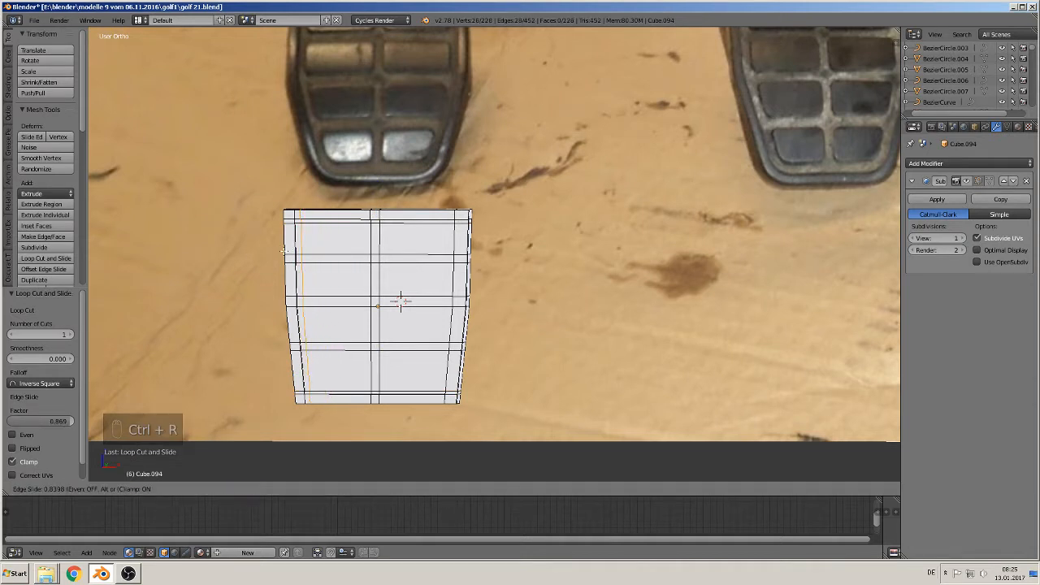
left_click(284, 251)
key("ctrl+r")
left_click(372, 214)
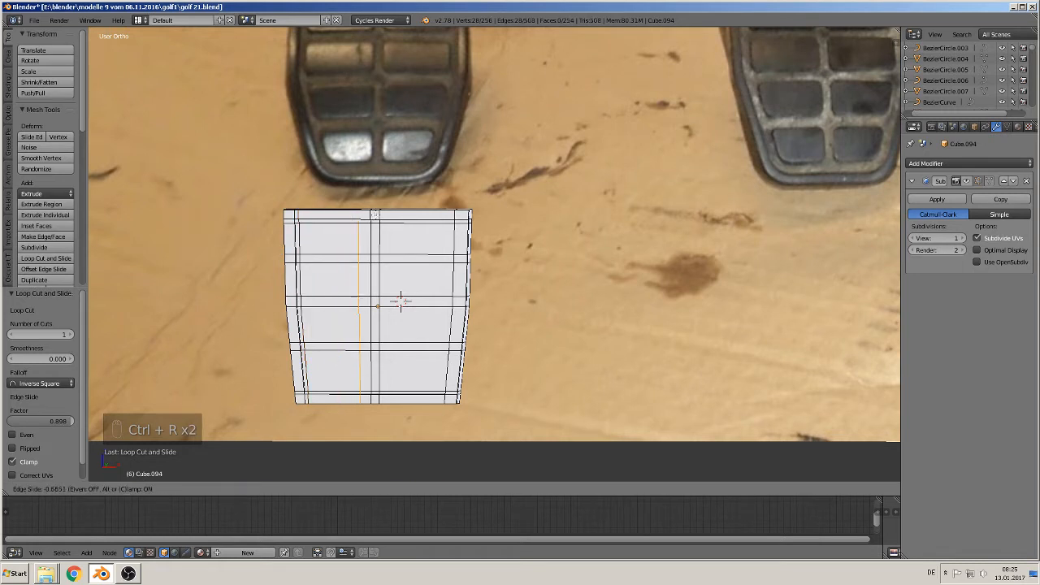
right_click(389, 221)
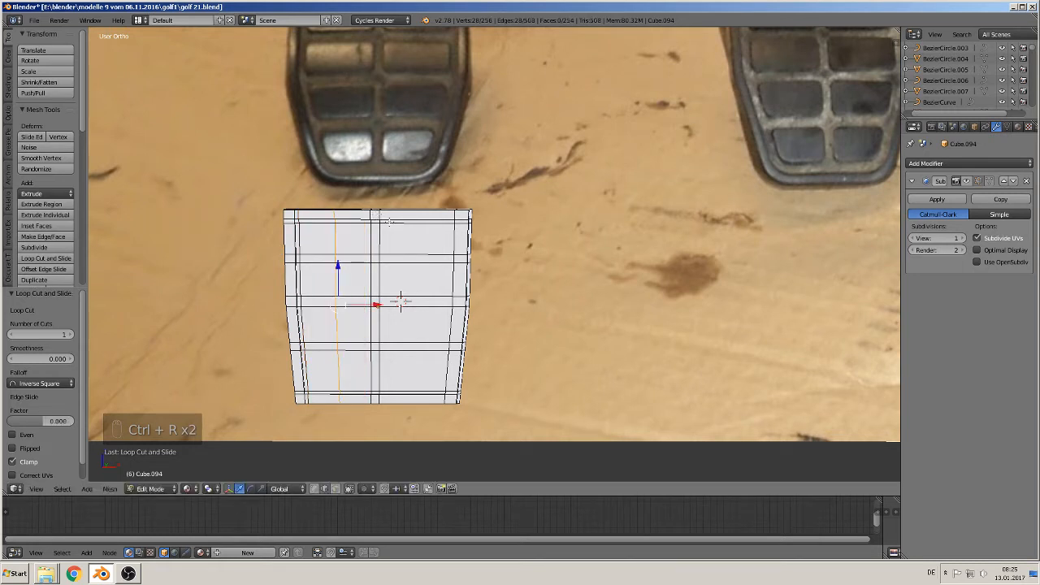
key("ctrl+z")
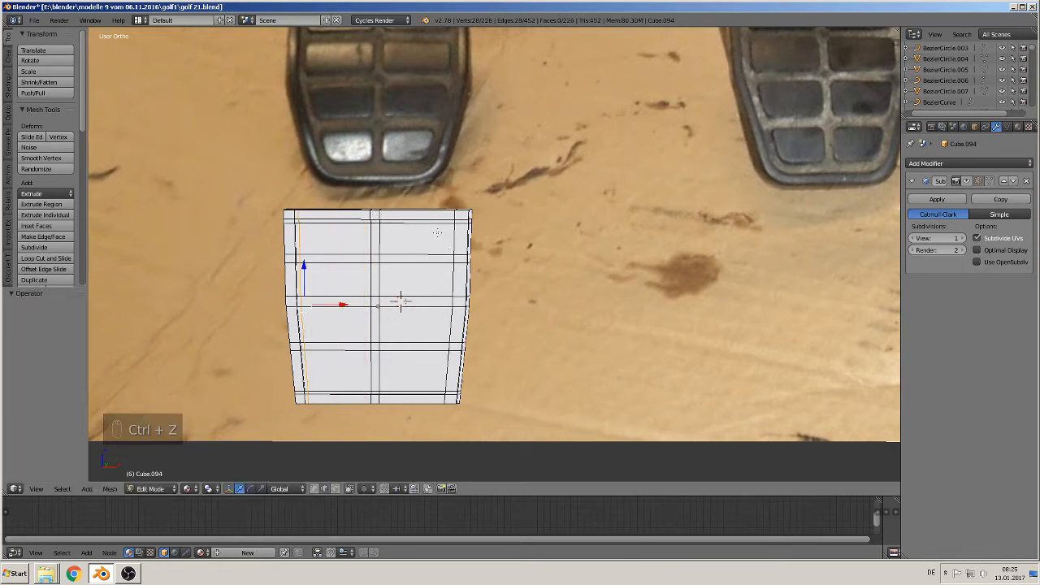
Add a vertical loop cut just inside the pad's right border, slid with a factor of -0.856
key("ctrl+r")
left_click(437, 232)
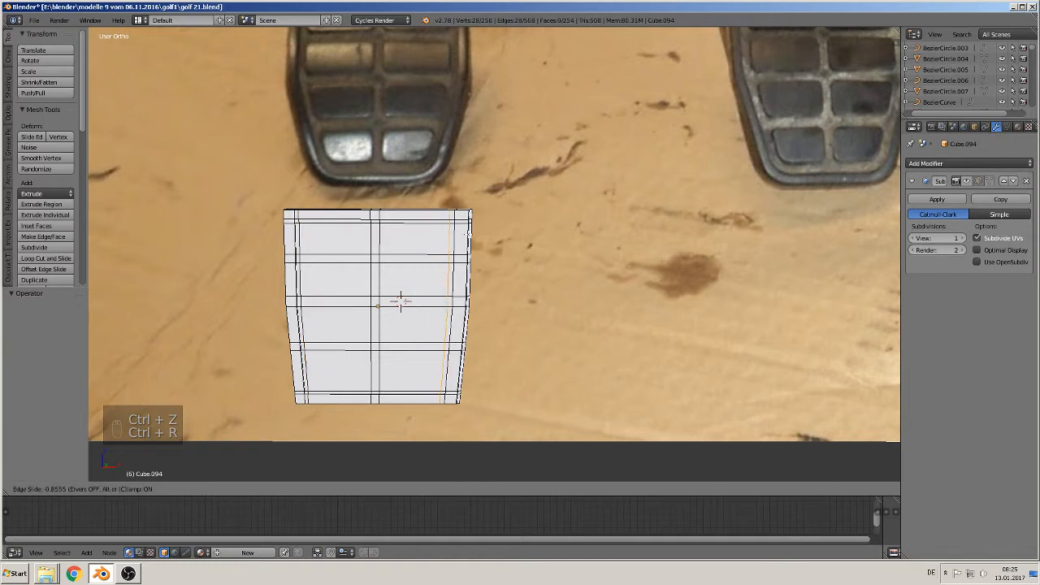
left_click(400, 302)
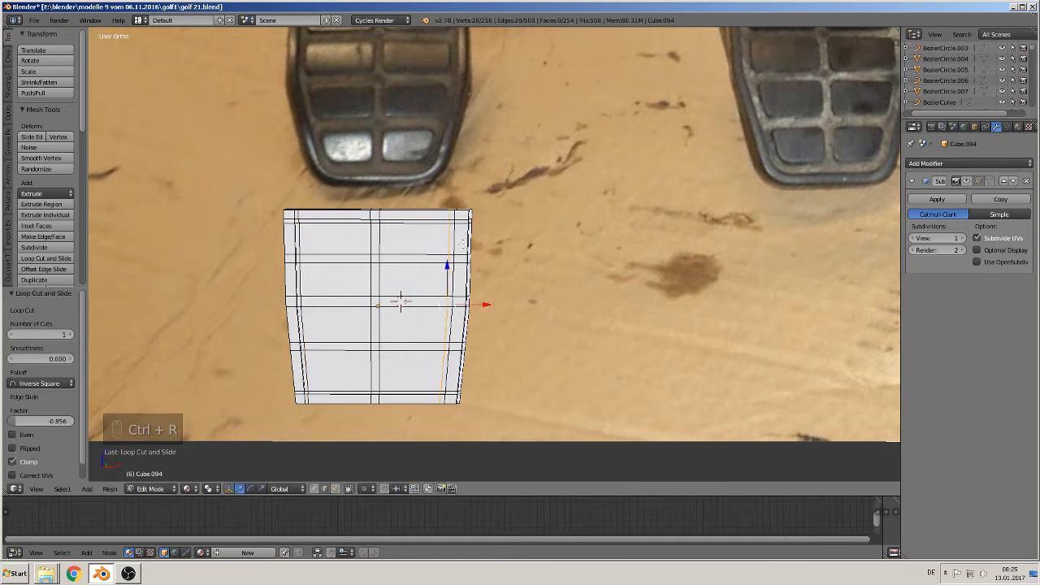
Switch to face selection and select all eight large rectangular faces between the ribs on the pad's front
left_click(336, 489)
left_click(337, 235)
left_click(413, 236, "shift")
left_click(407, 280, "shift")
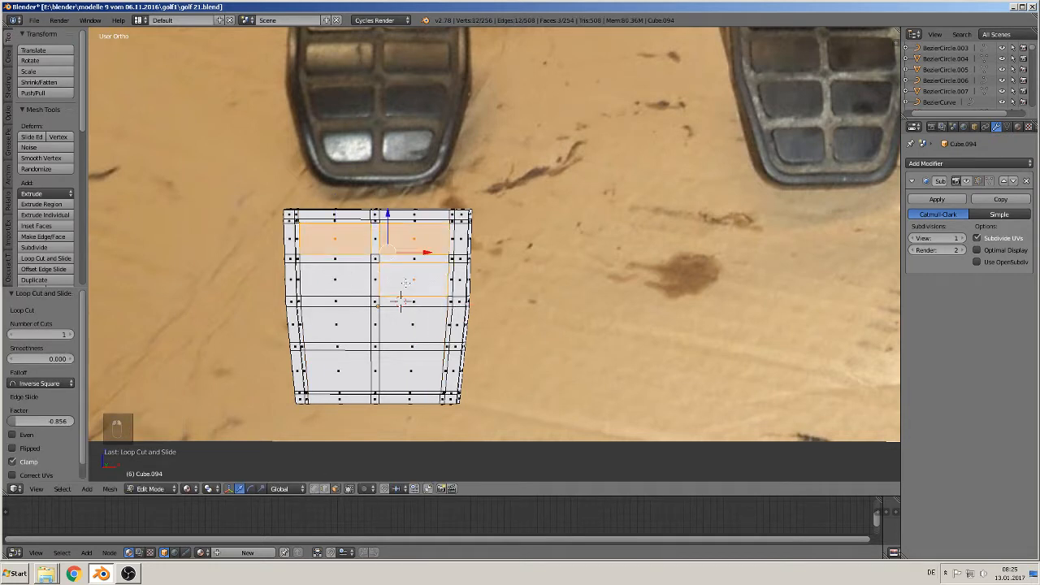
left_click(350, 288, "shift")
left_click(349, 332, "shift")
left_click(394, 326, "shift")
left_click(393, 371, "shift")
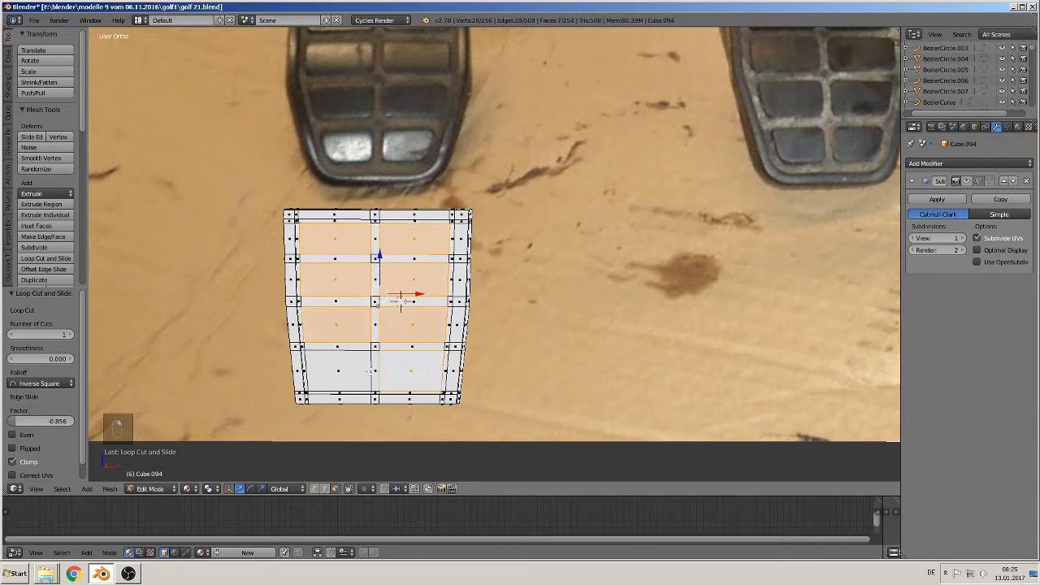
left_click(349, 372, "shift")
Extrude the eight selected front faces and move them -0.036 along the Y axis to form raised blocks
middle_click_drag(349, 372, 318, 398)
key("e")
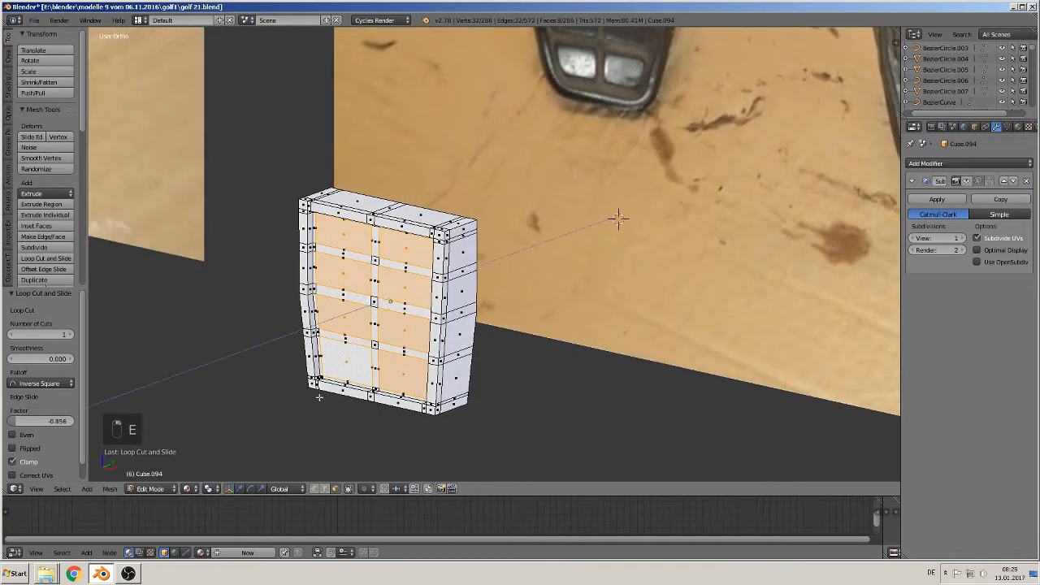
right_click(318, 398)
key("e")
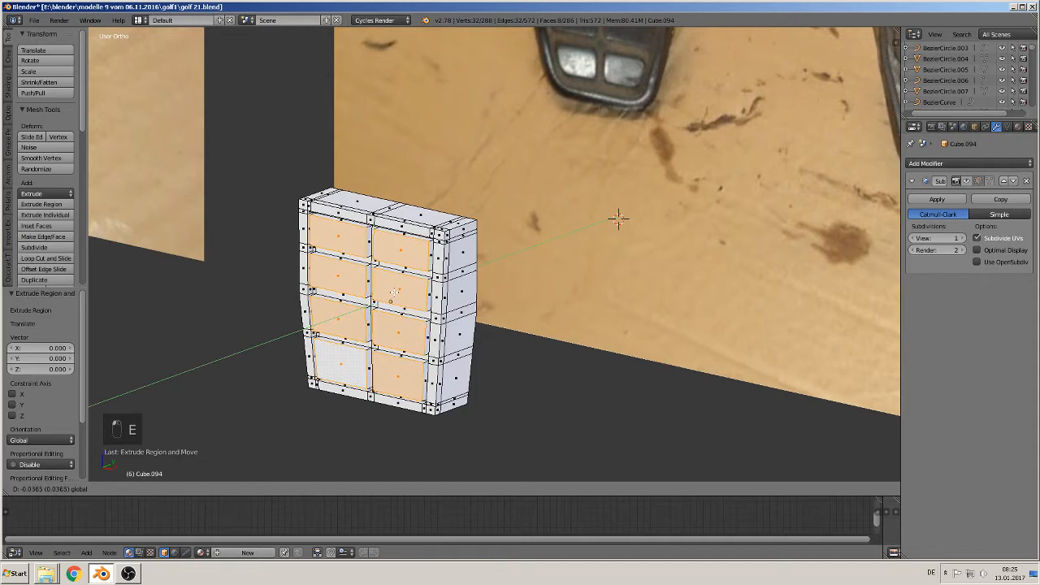
left_click(618, 218)
Set the pivot point to Individual Origins, scale the eight block faces down slightly, and check the shape in Object Mode
middle_click_drag(618, 217, 413, 349)
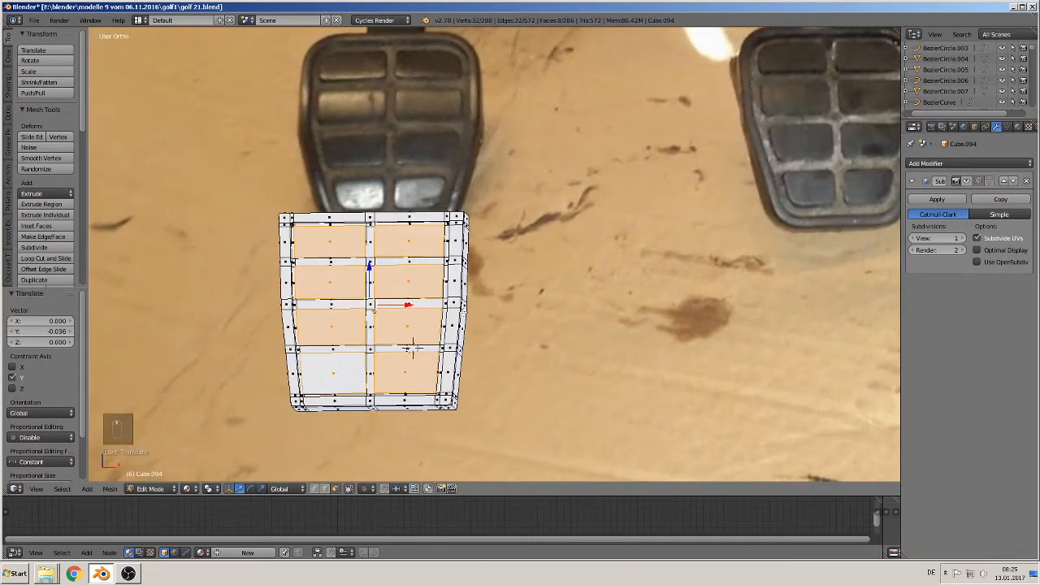
left_click(209, 488)
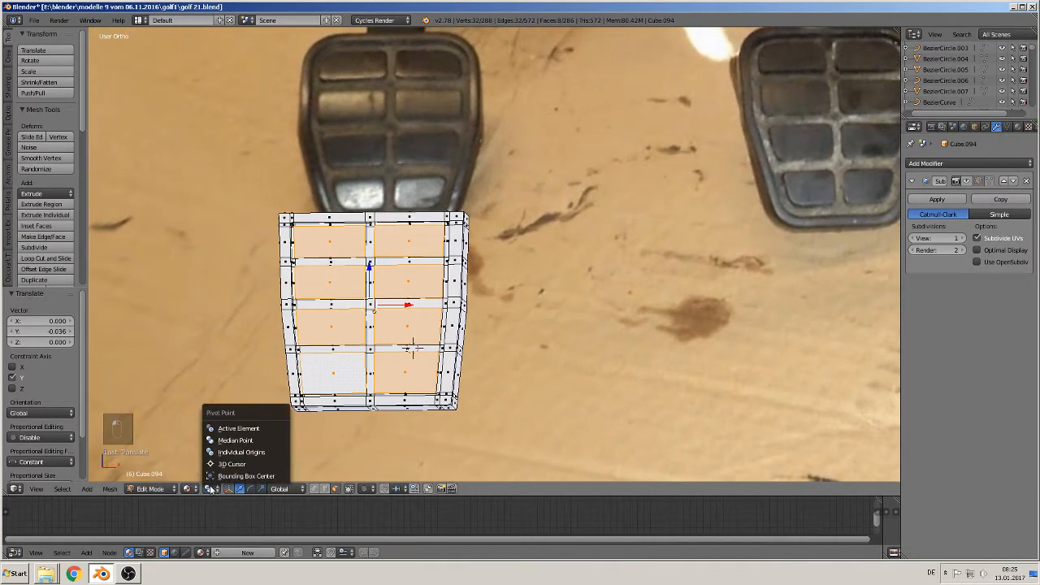
left_click(234, 453)
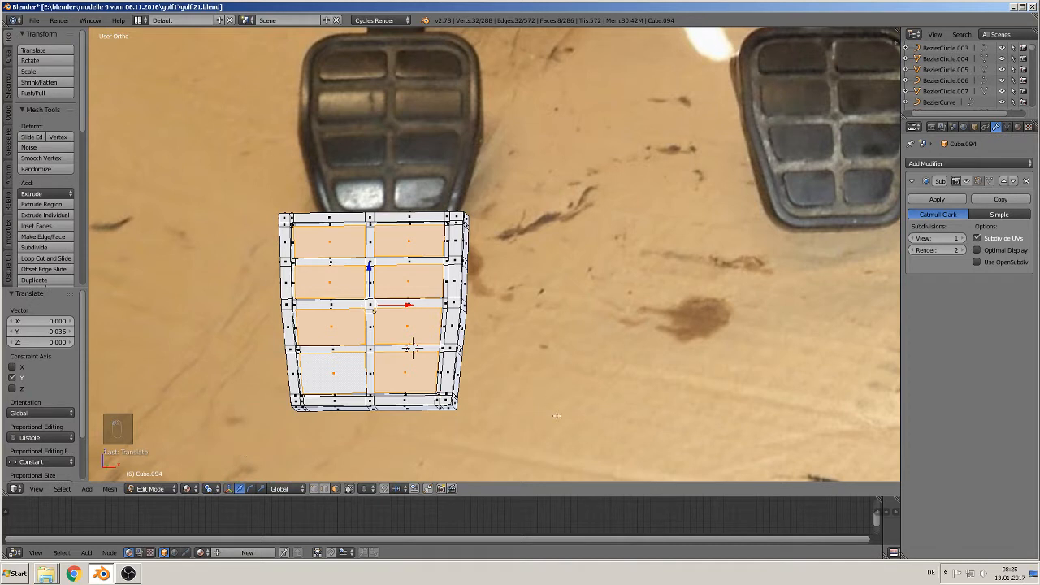
key("s")
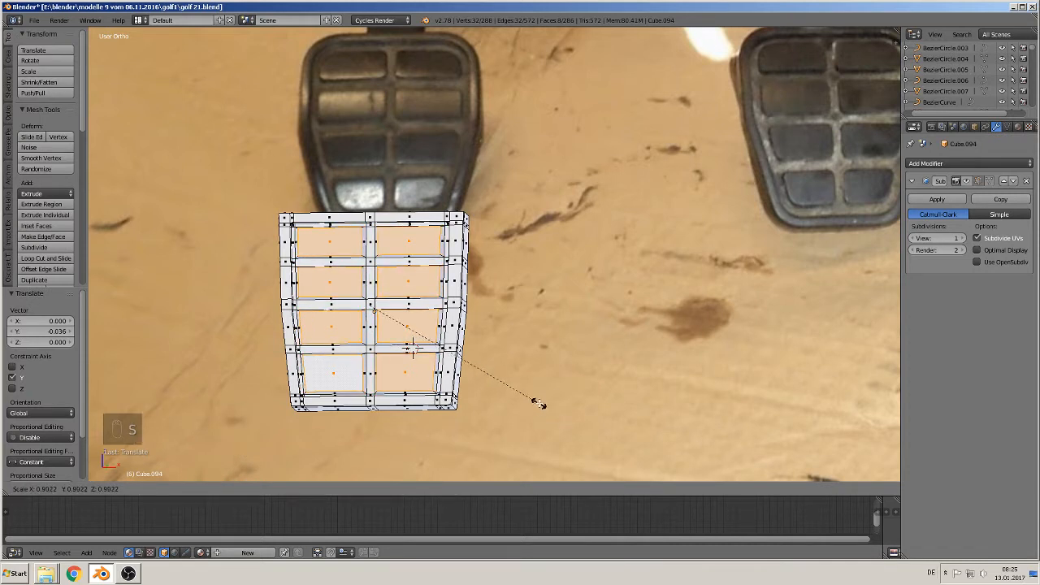
left_click(536, 403)
key("Tab")
middle_click_drag(464, 389, 495, 296)
key("KP_1")
key("Tab")
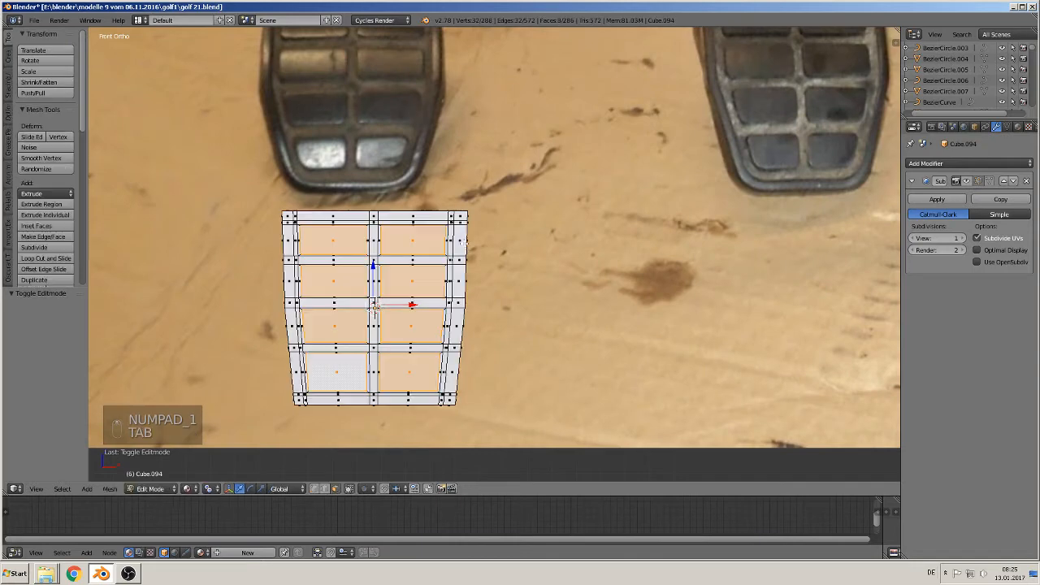
Clear the selection and select both face loops running around the pad's outer sides
middle_click_drag(459, 254, 624, 223)
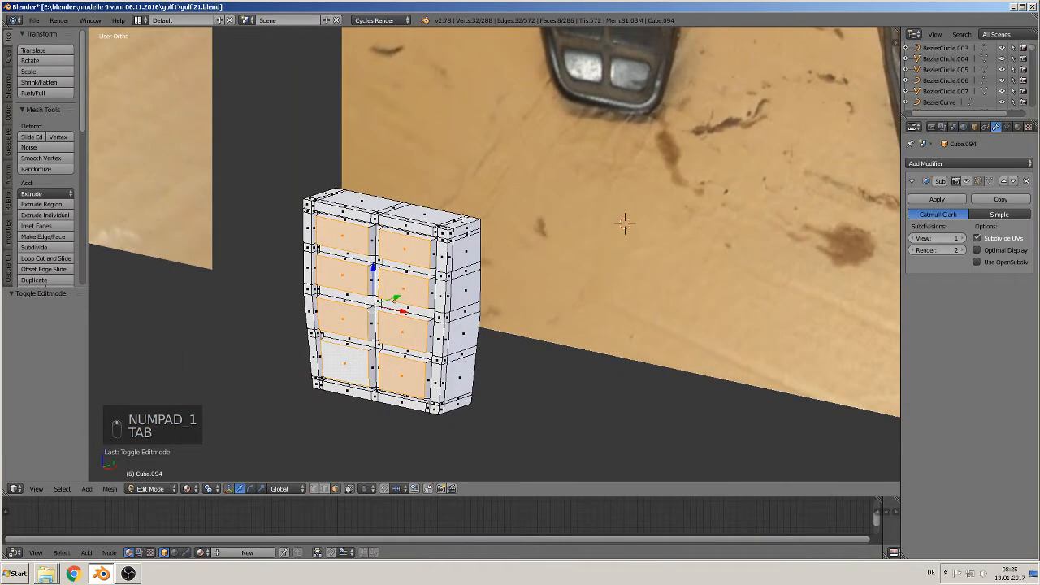
key("a")
key("a")
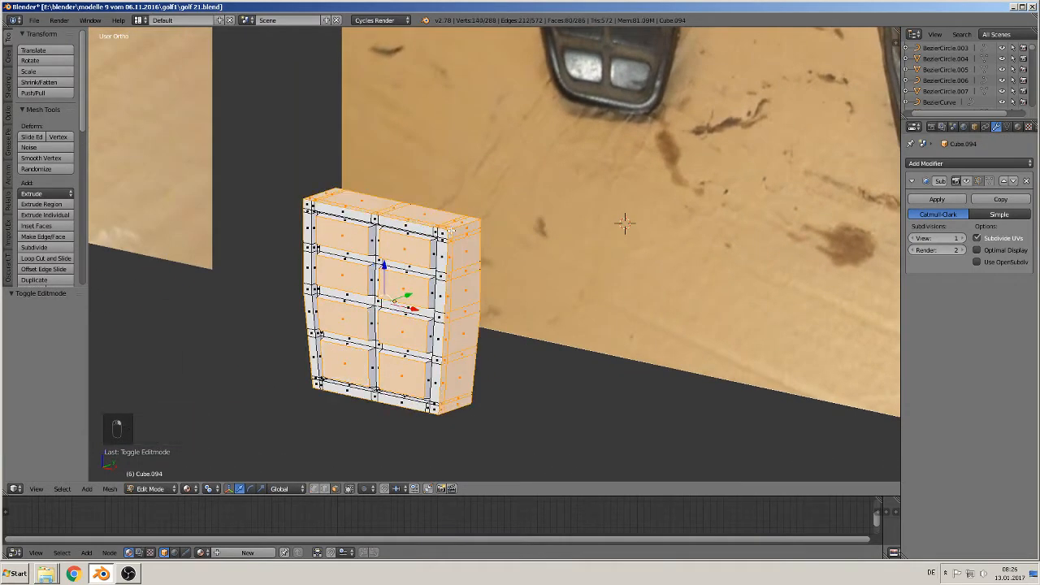
middle_click_drag(471, 246, 503, 223)
key("a")
right_click(459, 235, "alt")
right_click(445, 243, "alt+shift")
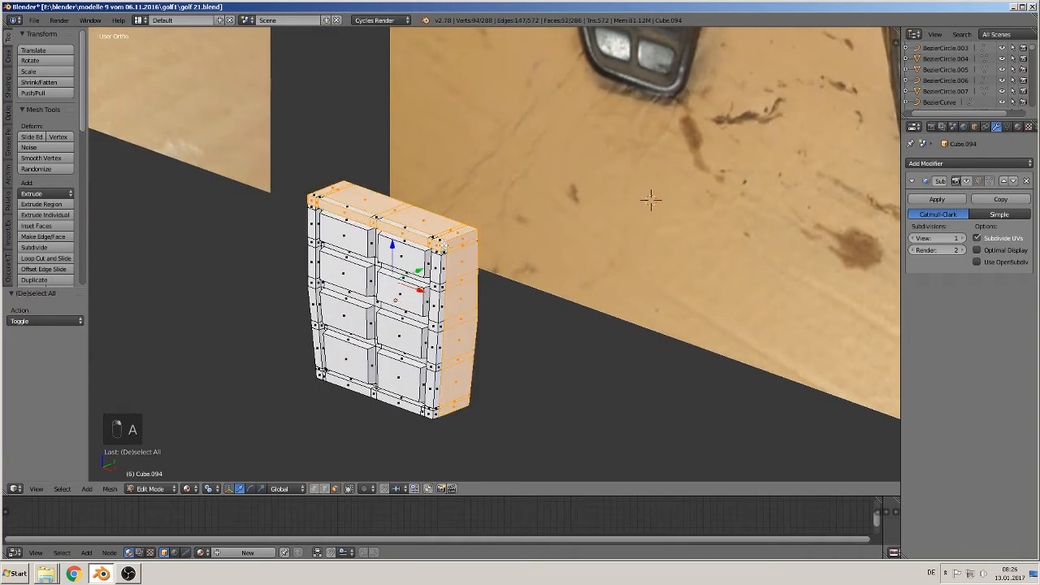
right_click(459, 236)
right_click(459, 236, "alt")
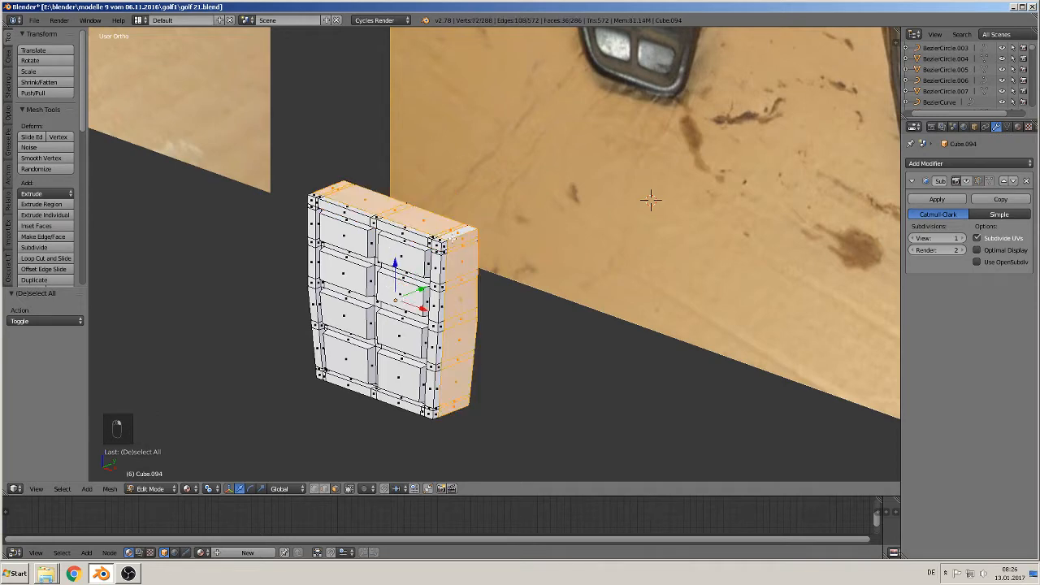
right_click(446, 242, "alt+shift")
Extrude the outer side faces and scale them outward by 1.134 to widen the pad's border
middle_click_drag(468, 262, 527, 260)
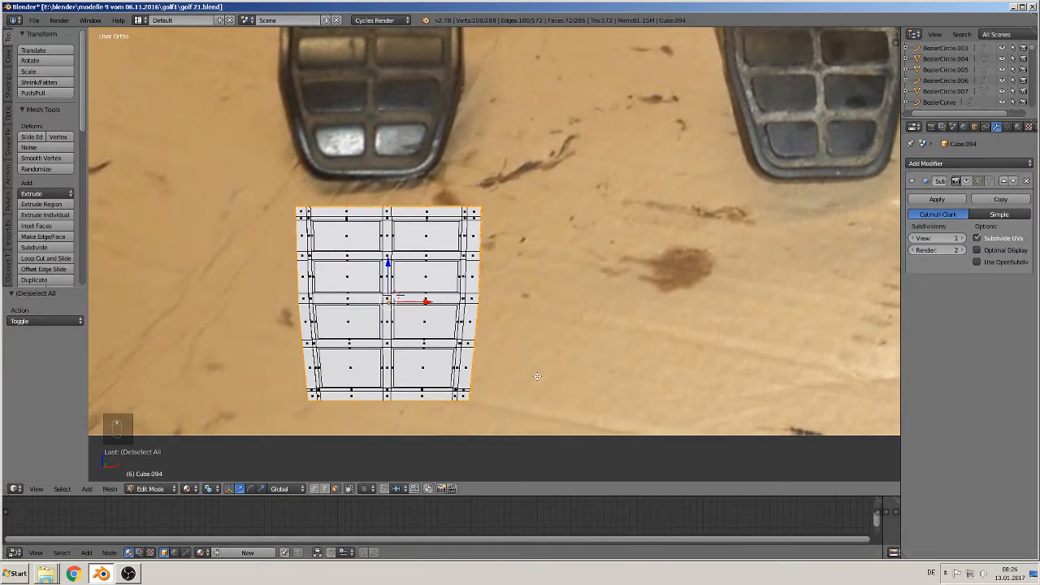
key("e")
key("s")
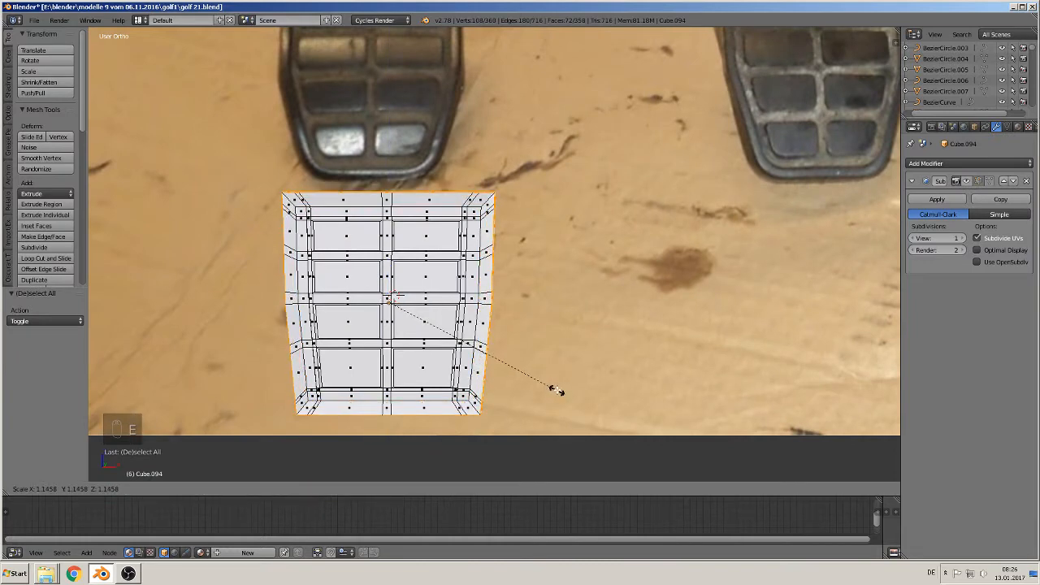
left_click(554, 387)
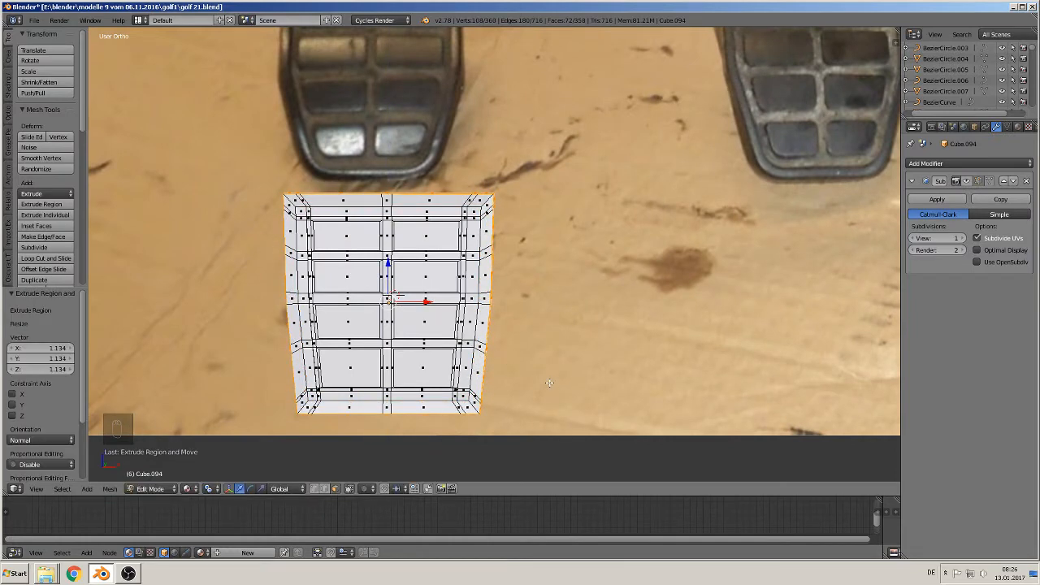
Switch from face selection to edge selection and clear the selection on the pedal pad
middle_click_drag(553, 388, 501, 341)
scroll(500, 341, "up", 3)
scroll(513, 295, "up", 2)
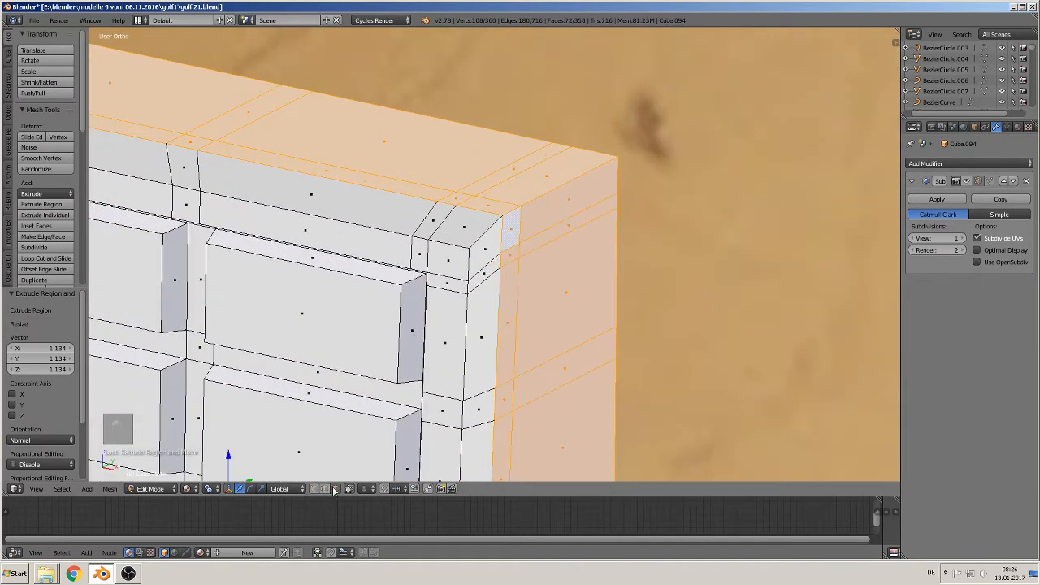
scroll(407, 348, "down", 2)
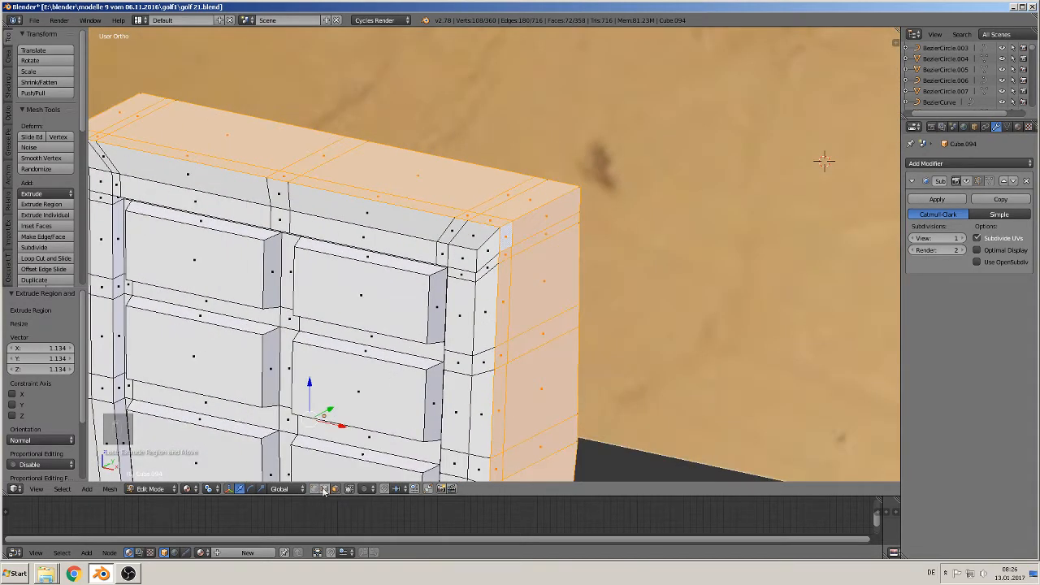
key("a")
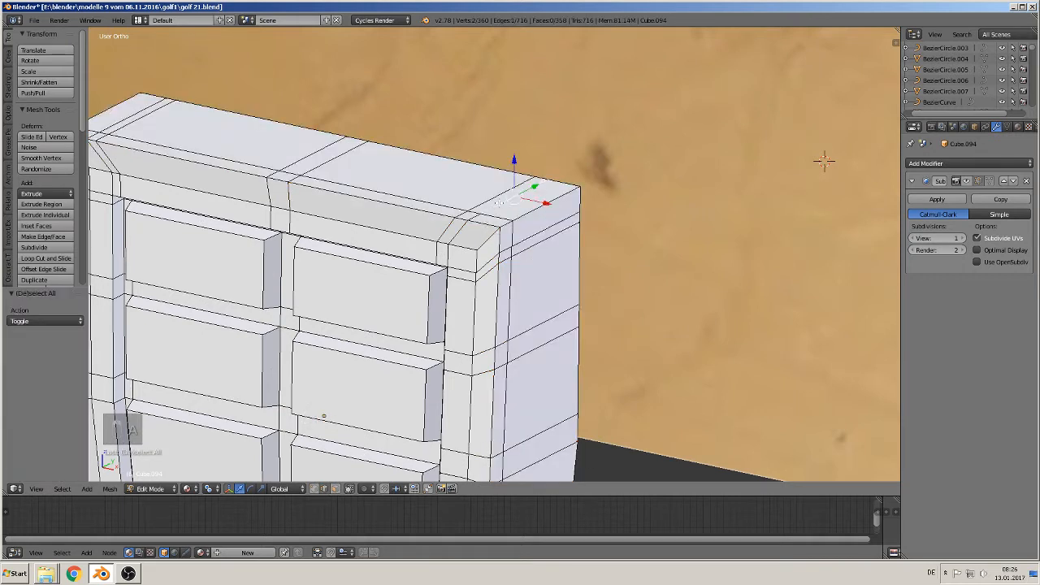
Select the paired edges crossing the pad's top border beside the upper-right corner and move them -0.079 along the X axis
right_click(474, 215, "alt")
right_click(465, 213, "alt+shift")
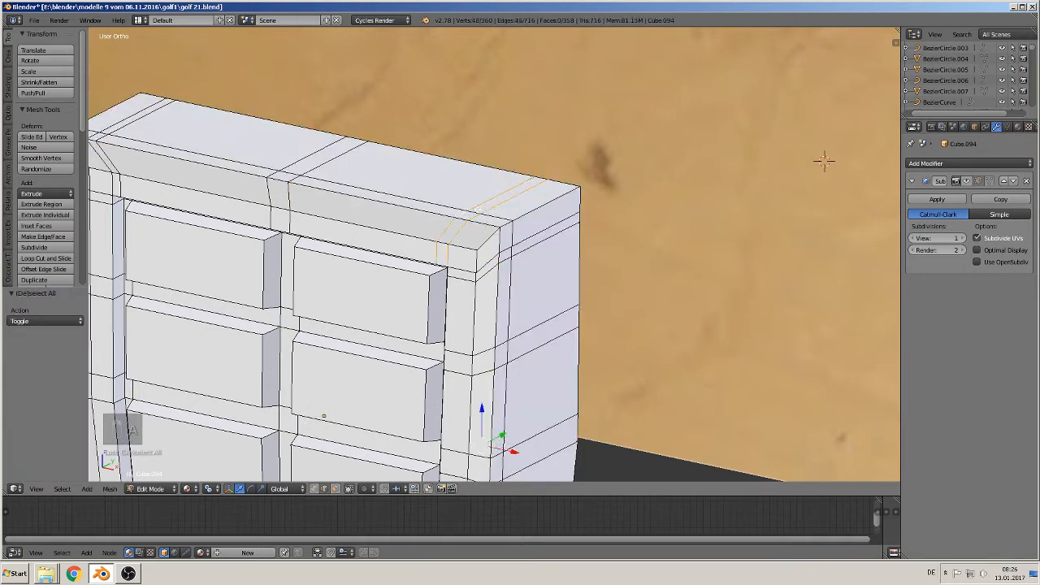
right_click(486, 203)
right_click(494, 210, "shift")
right_click(492, 216, "shift")
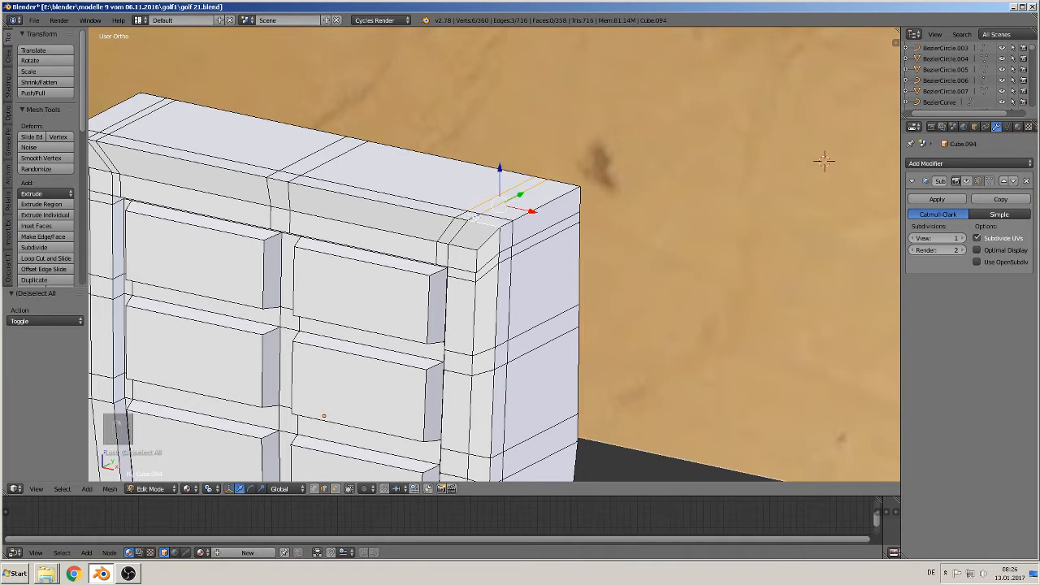
right_click(476, 213)
right_click(491, 209)
right_click(464, 226)
right_click(457, 227, "shift")
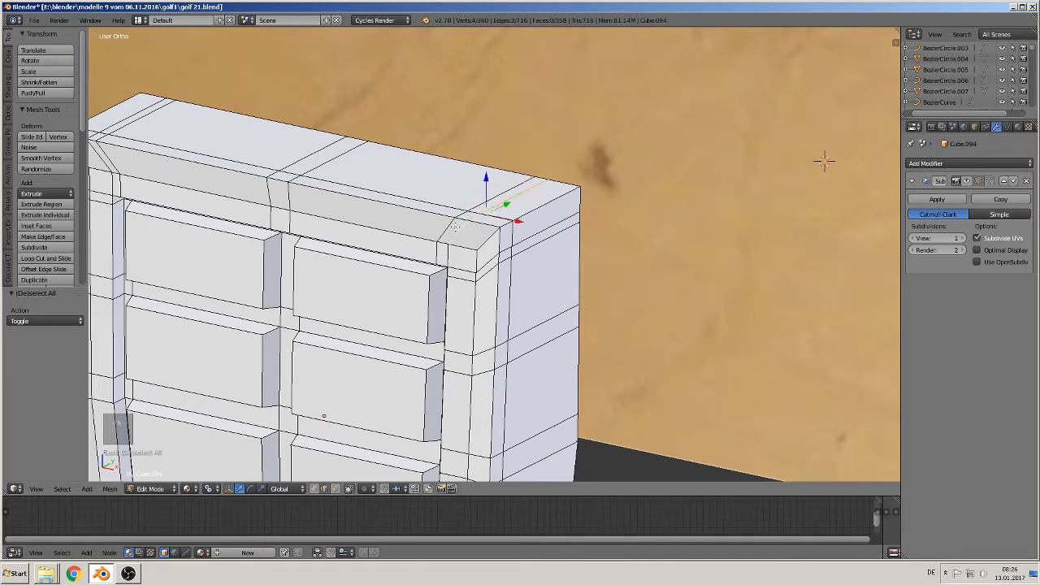
right_click(488, 213, "shift")
middle_click_drag(487, 213, 523, 274)
key("g")
key("x")
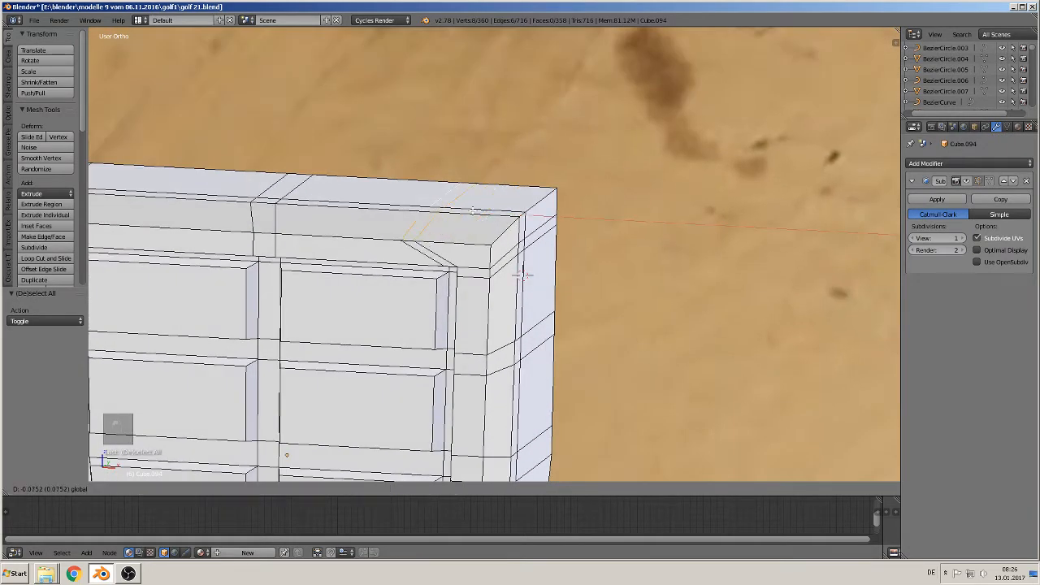
left_click(476, 209)
Select the paired edges crossing the pad's right side just below the upper-right corner and move them -0.068 along the Z axis
right_click(512, 247)
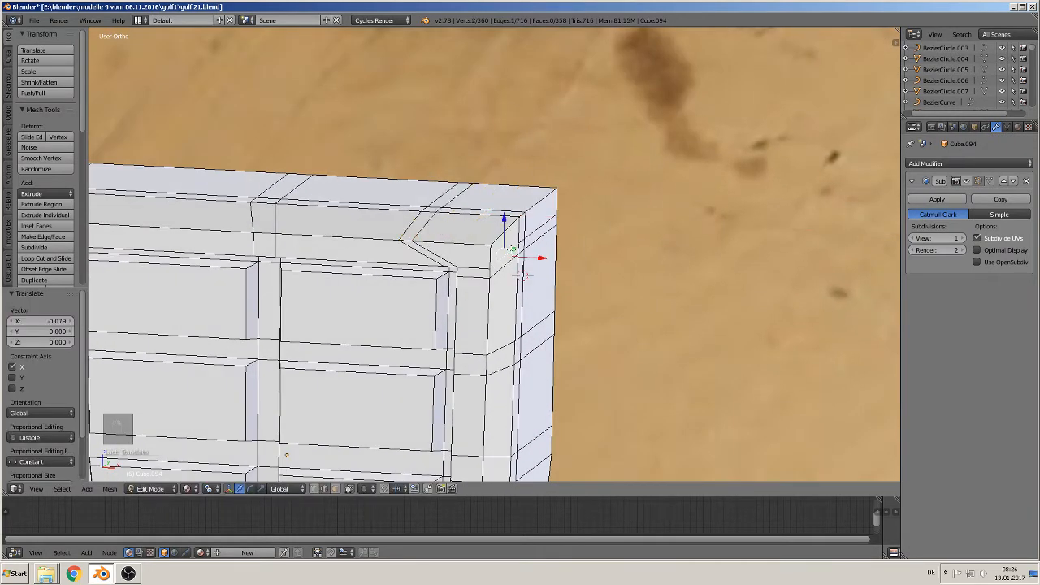
right_click(523, 242, "shift")
right_click(535, 235, "shift")
right_click(528, 244, "shift")
right_click(515, 252, "shift")
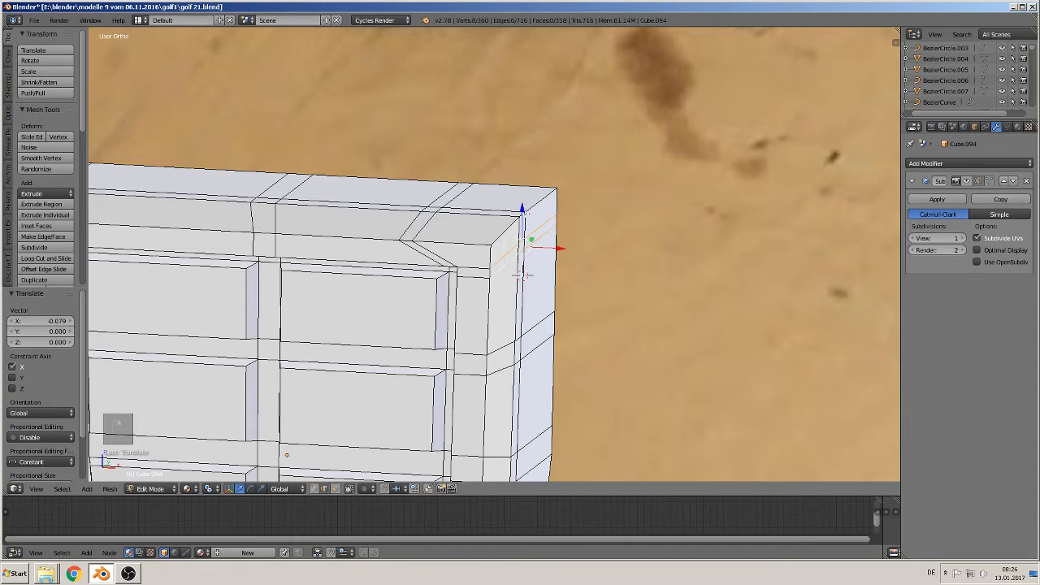
key("g")
key("z")
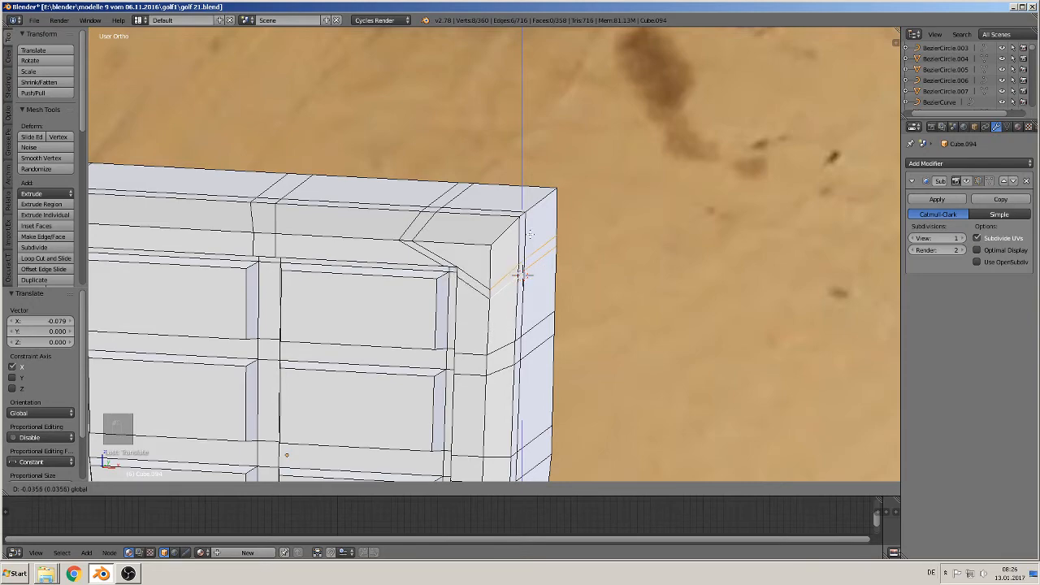
left_click(524, 276)
Dissolve the lower diagonal edge on each side of the front border's upper-right inner corner
scroll(529, 274, "up", 4)
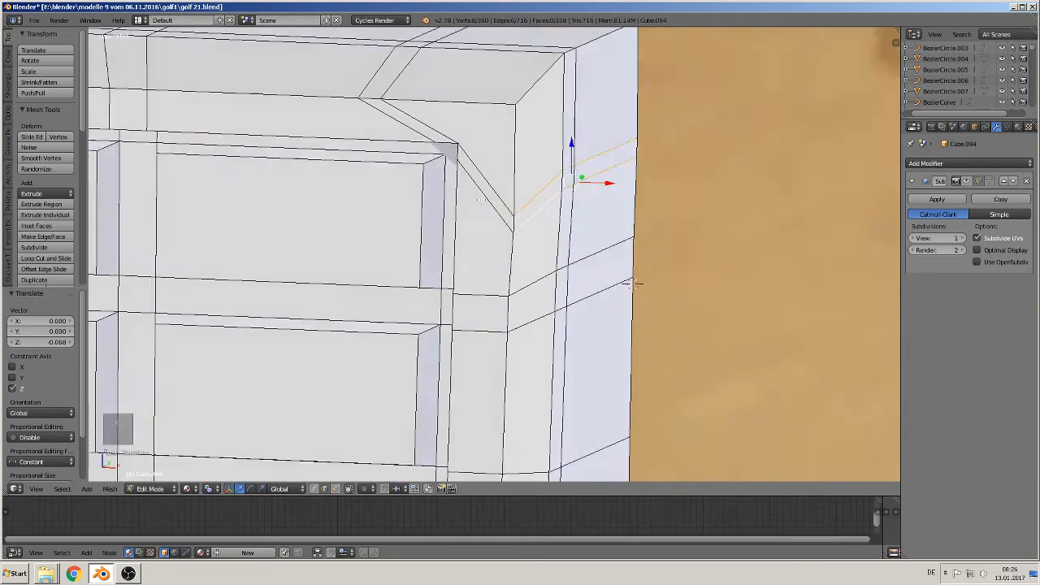
mouse_move(480, 200)
middle_mouse_down()
mouse_move(469, 187)
mouse_move(486, 163)
mouse_move(505, 172)
mouse_move(479, 194)
middle_mouse_up()
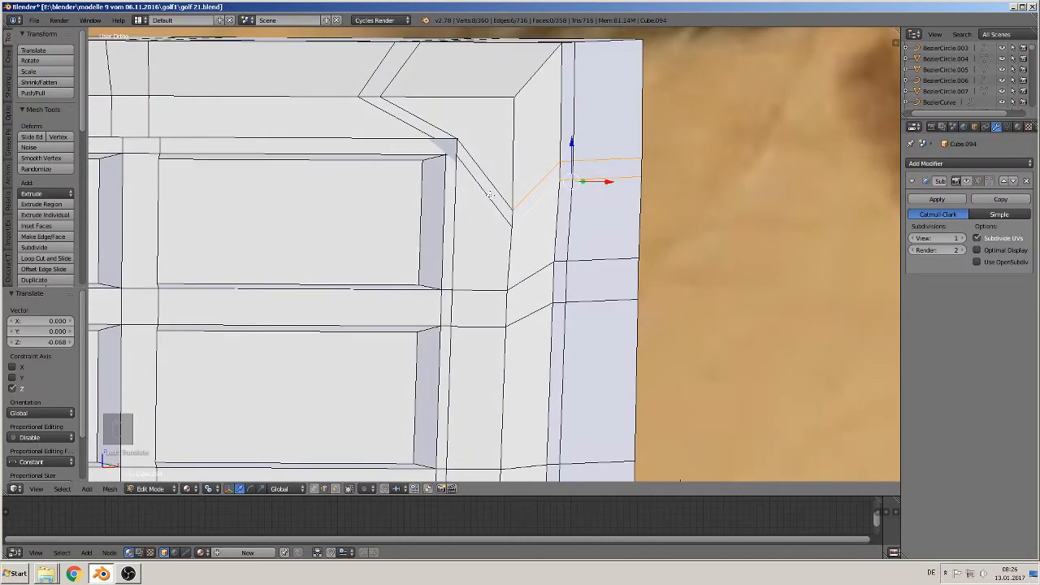
right_click(491, 195)
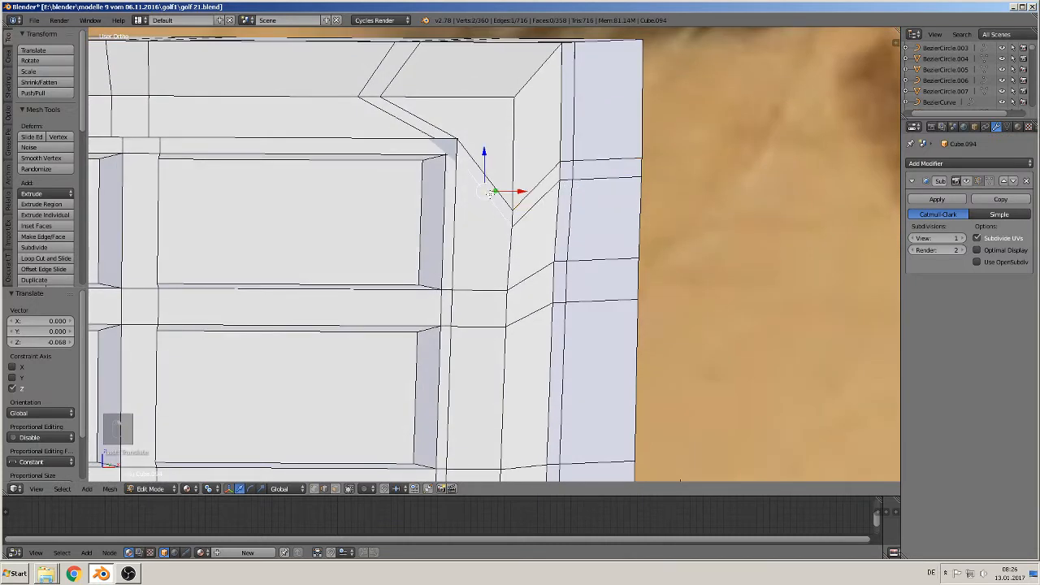
key("x")
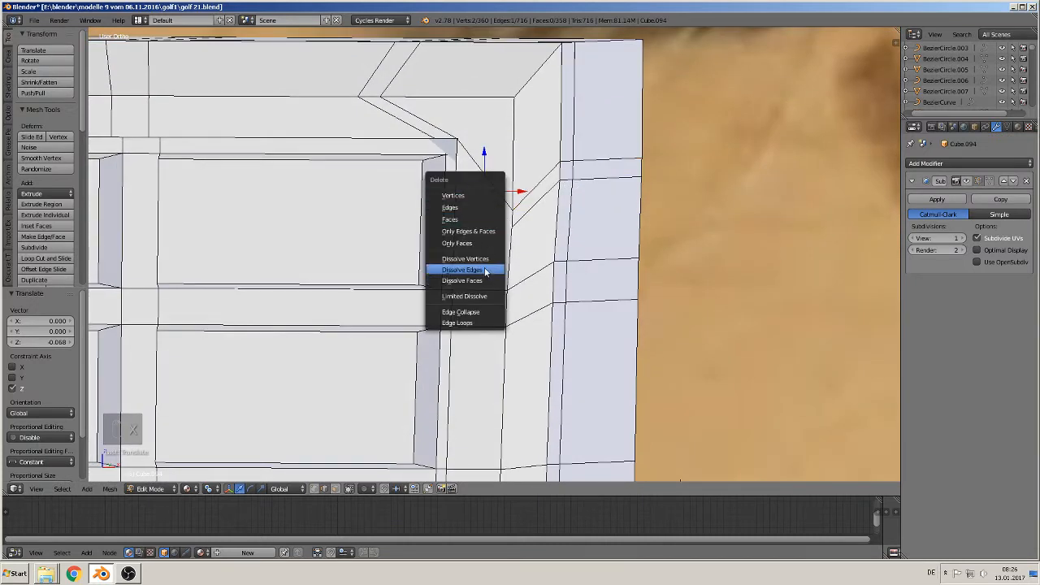
left_click(485, 270)
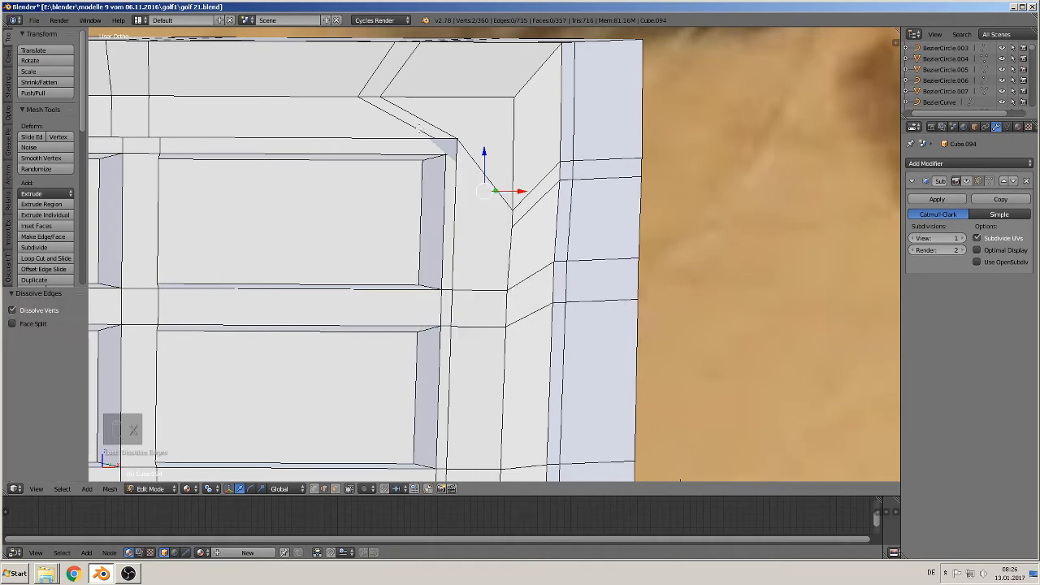
right_click(418, 128)
key("x")
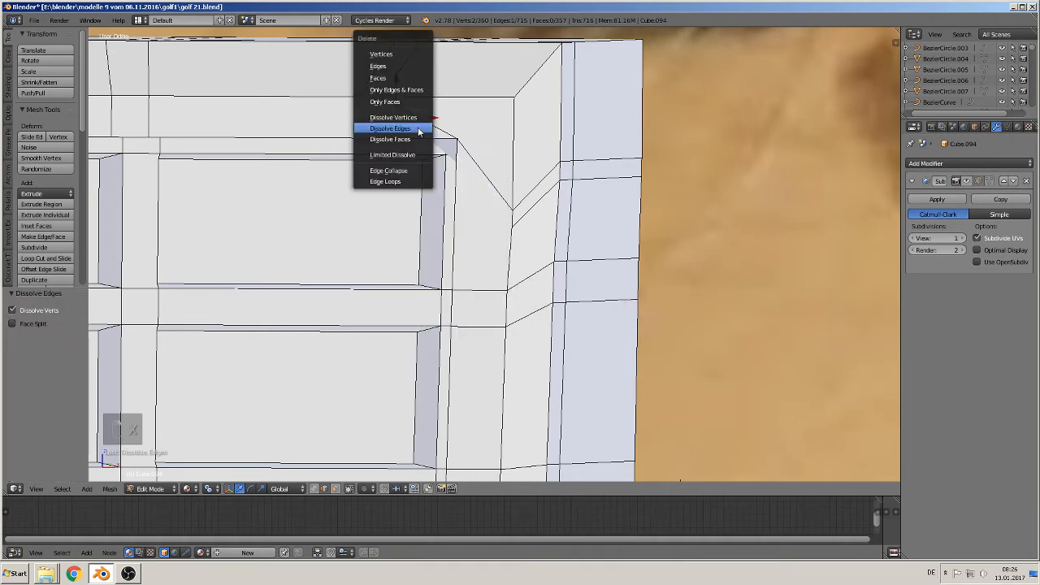
left_click(419, 128)
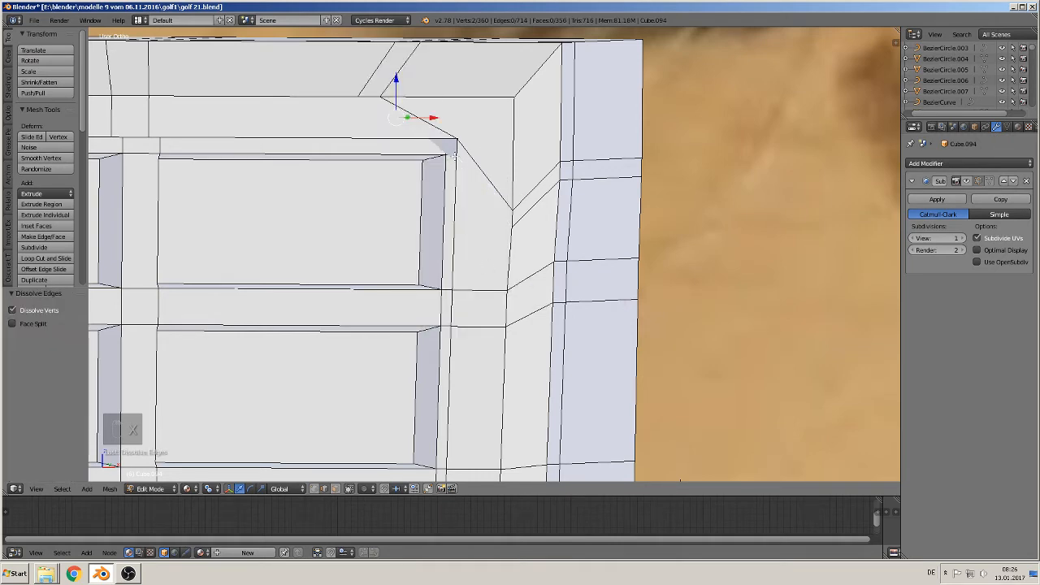
Dissolve the two remaining diagonal edges on the front border at the upper-right corner
middle_click_drag(452, 154, 456, 151)
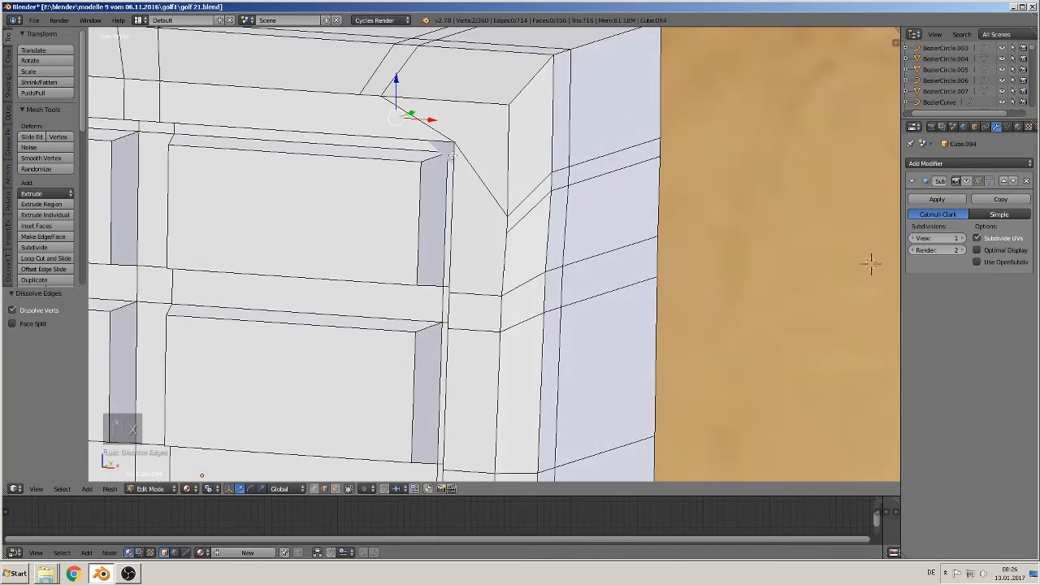
right_click(456, 151)
key("x")
left_click(441, 146)
right_click(439, 133)
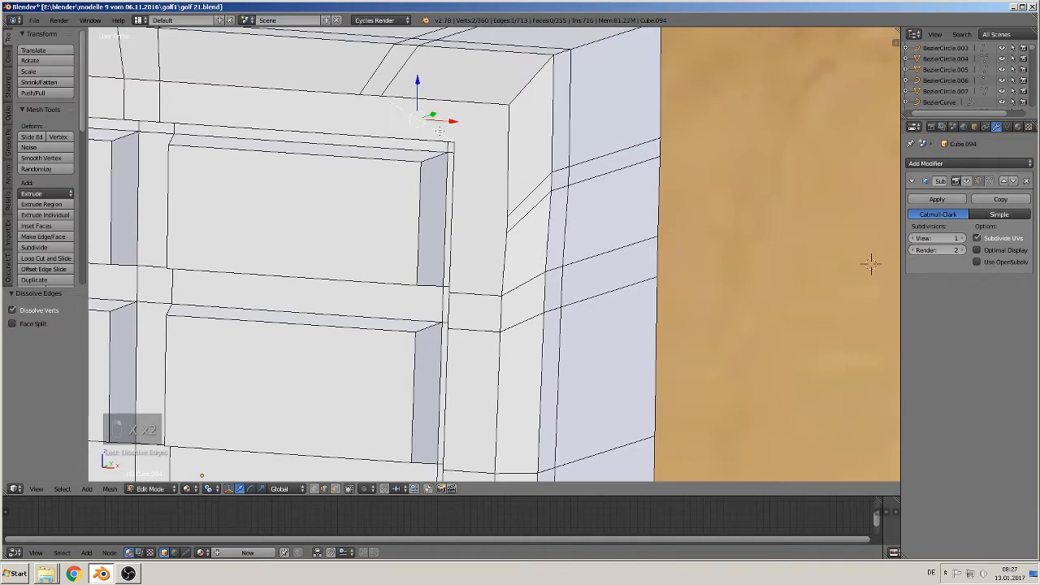
key("x")
left_click(441, 134)
Bevel the pad's outer upper-right corner edges with 4 segments and an offset of about 0.226, and check the rounding in Object Mode
middle_click_drag(457, 142, 378, 207)
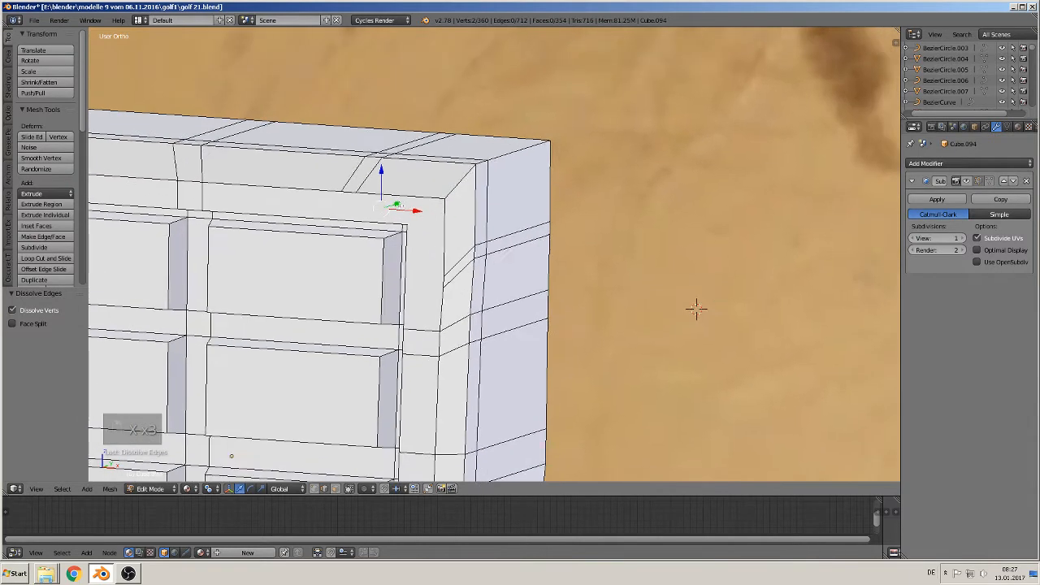
middle_click_drag(696, 308, 507, 172)
right_click(471, 183)
right_click(523, 159, "shift")
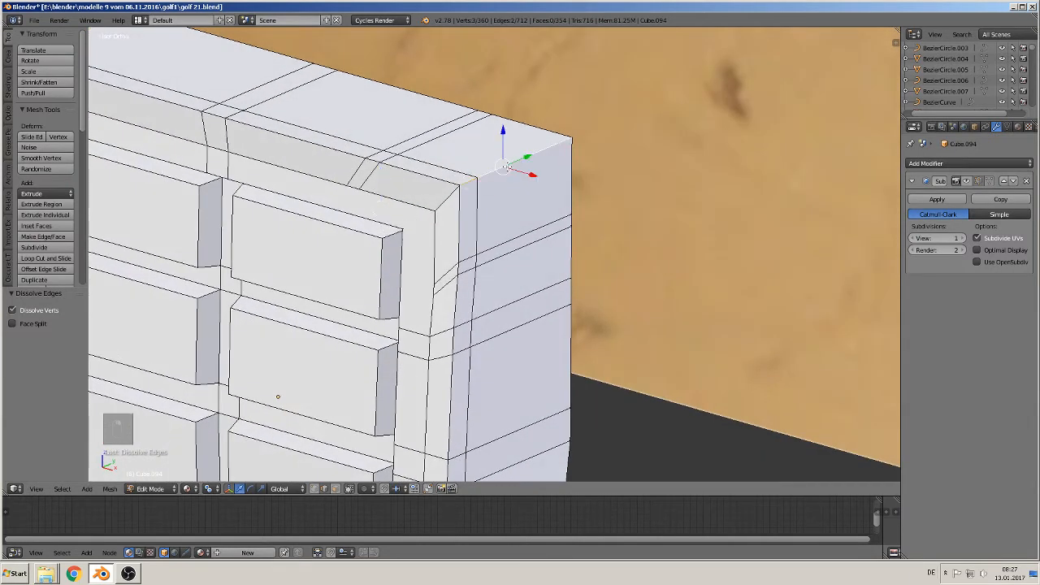
middle_click_drag(525, 213, 568, 208)
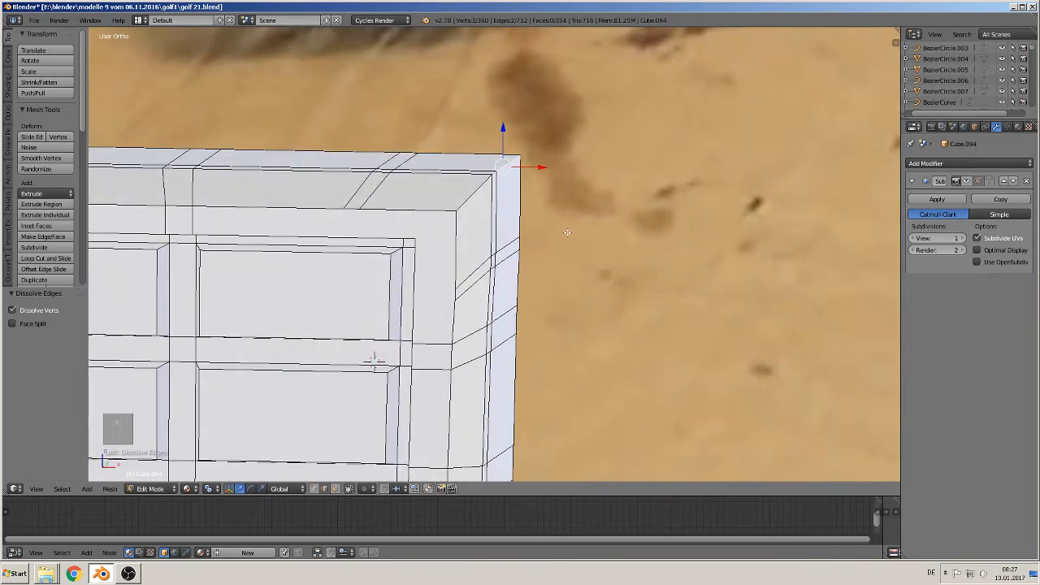
key("ctrl+b")
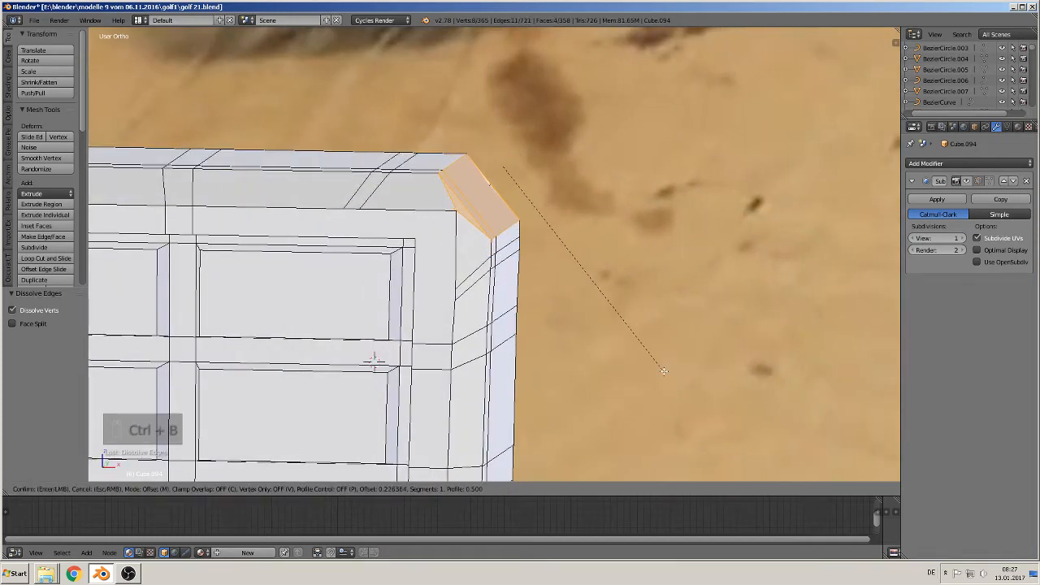
scroll(664, 371, "up", 2)
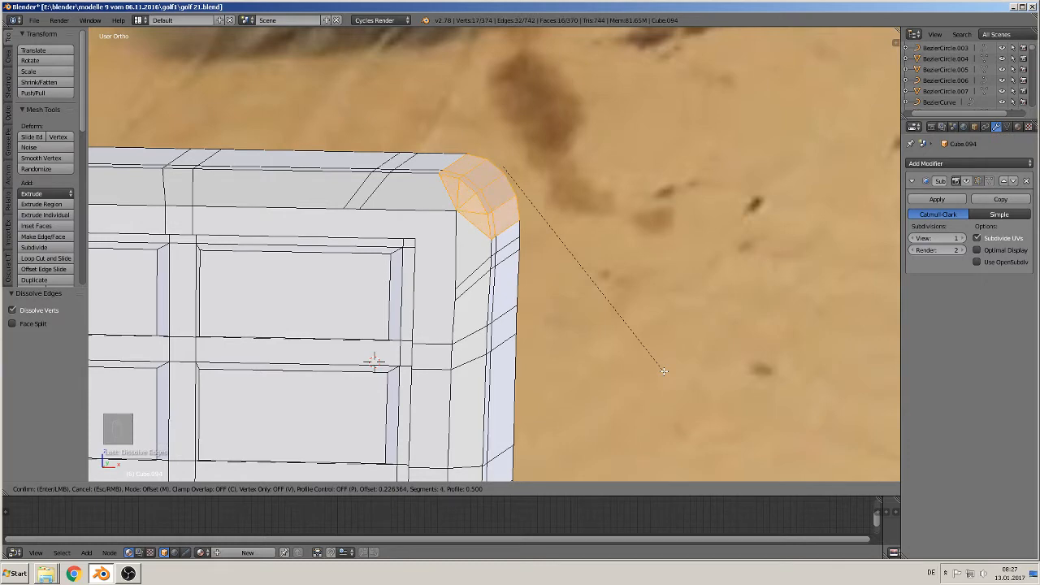
left_click(664, 372)
scroll(637, 360, "down", 4)
key("Tab")
middle_click_drag(636, 360, 394, 268)
Return to Edit Mode and move the paired top border edges beside the upper-left corner 0.088 along the X axis
key("Tab")
scroll(384, 281, "up", 2)
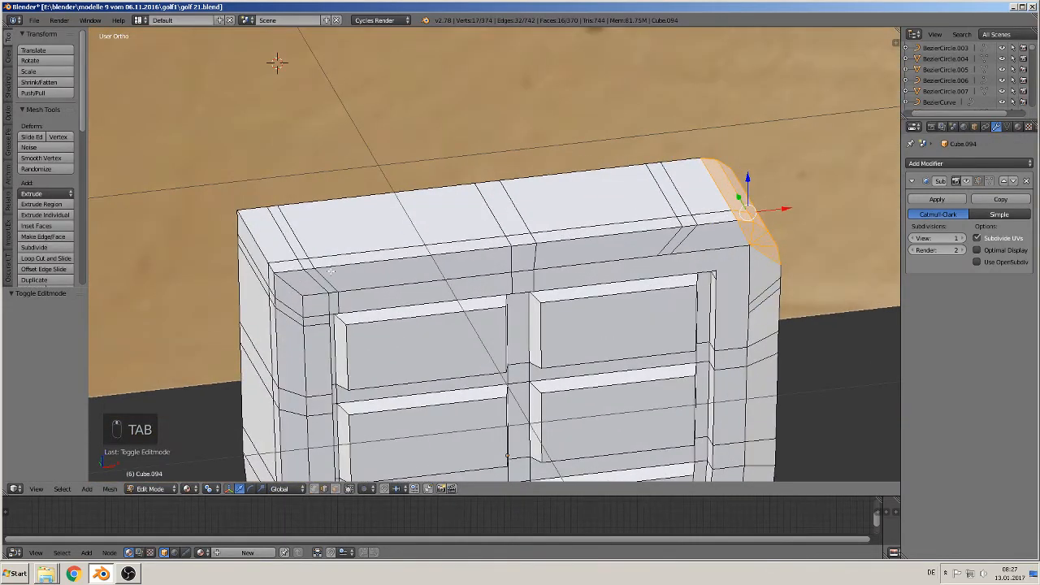
middle_click_drag(330, 270, 409, 260, "shift")
right_click(376, 243)
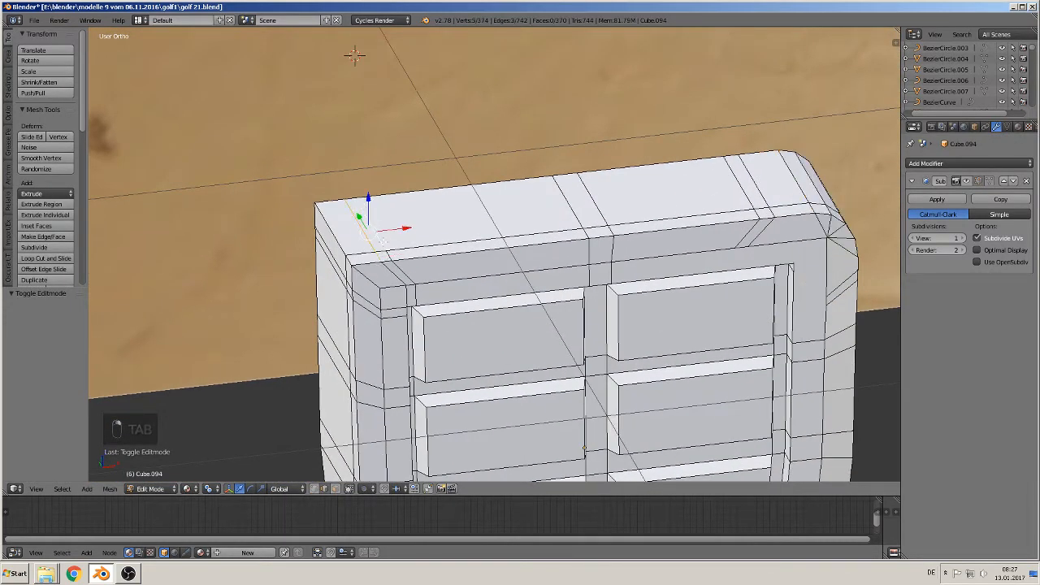
left_click_drag(388, 234, 435, 251)
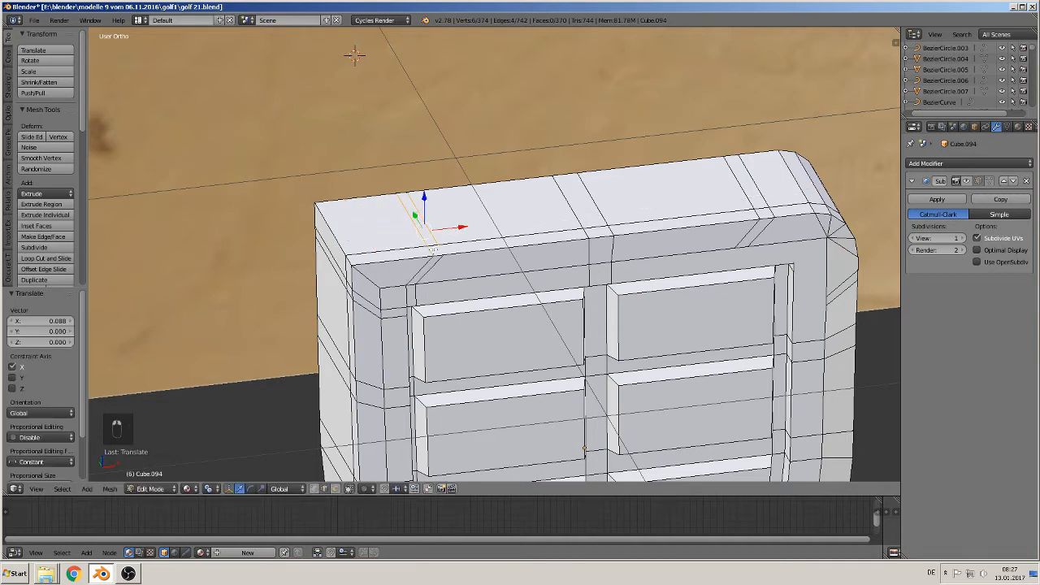
Move the paired edges on the pad's left side just below the upper-left corner -0.045 along the Z axis
middle_click_drag(434, 249, 222, 333)
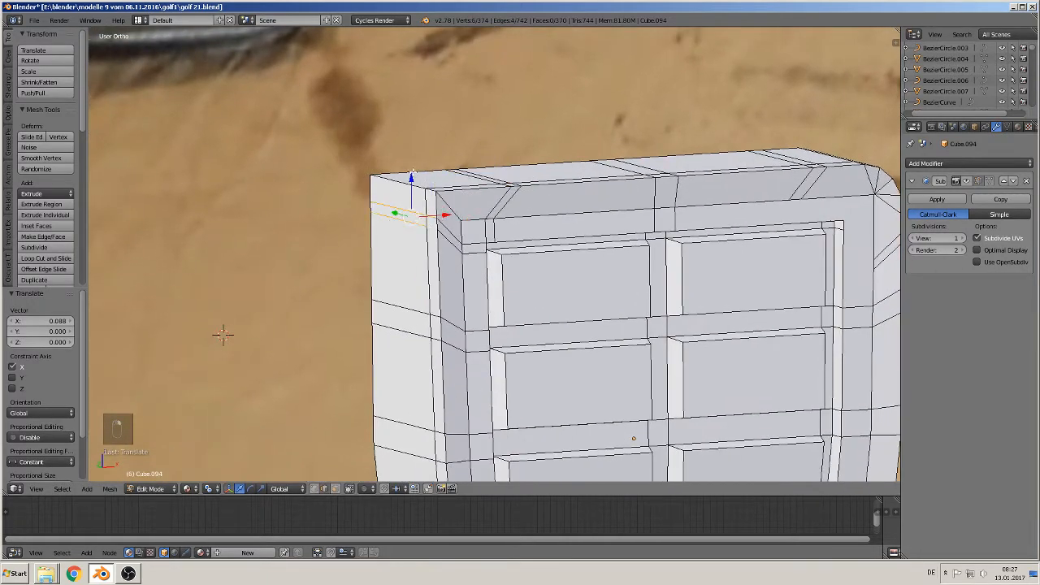
key("g")
key("z")
key("Return")
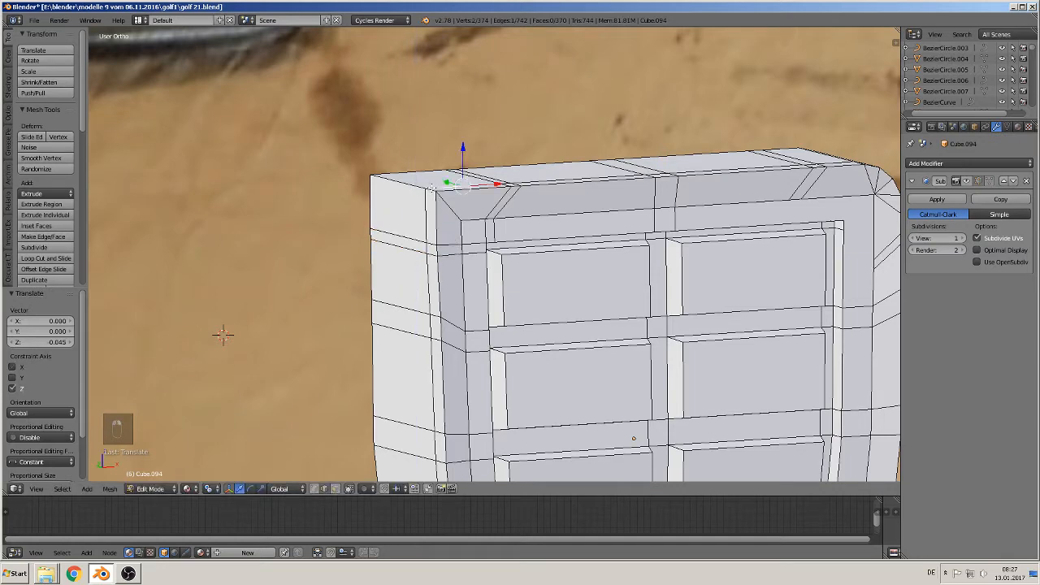
Bevel the pad's outer upper-left corner edges with multiple segments and an offset of about 0.228, and check the shape in Object Mode
middle_click_drag(224, 333, 461, 104)
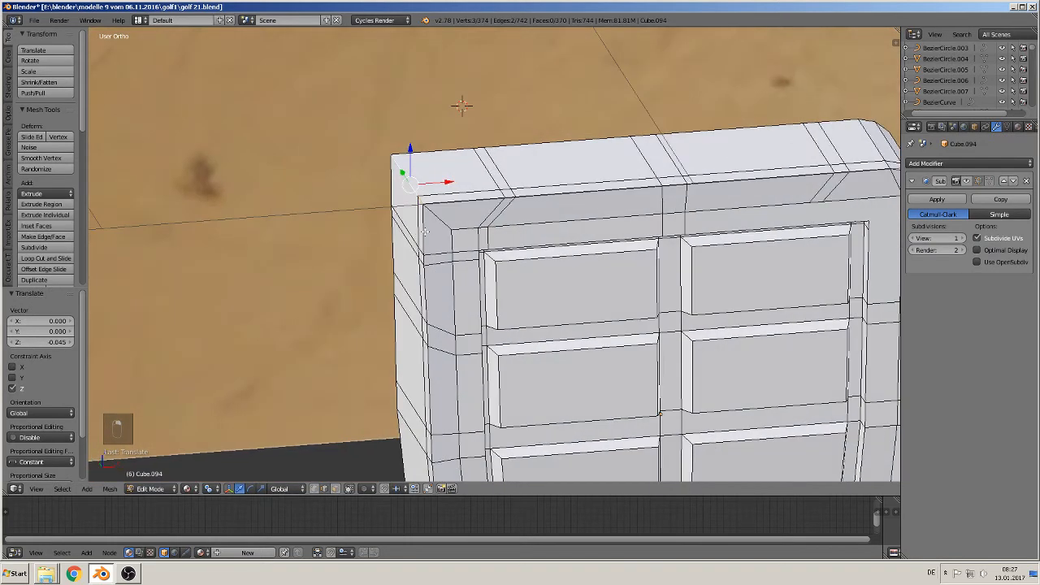
key("ctrl+b")
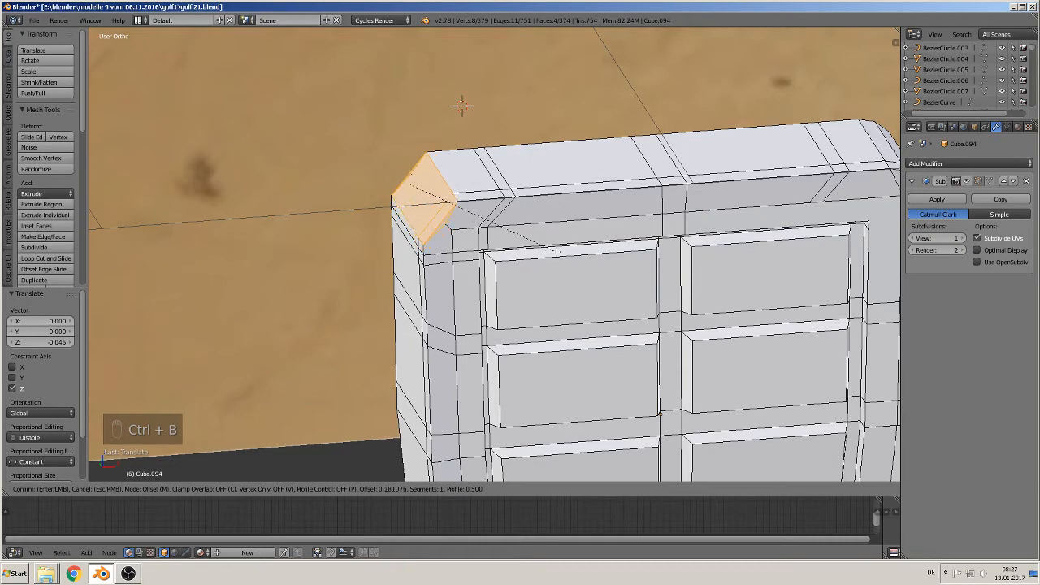
scroll(583, 260, "up", 1)
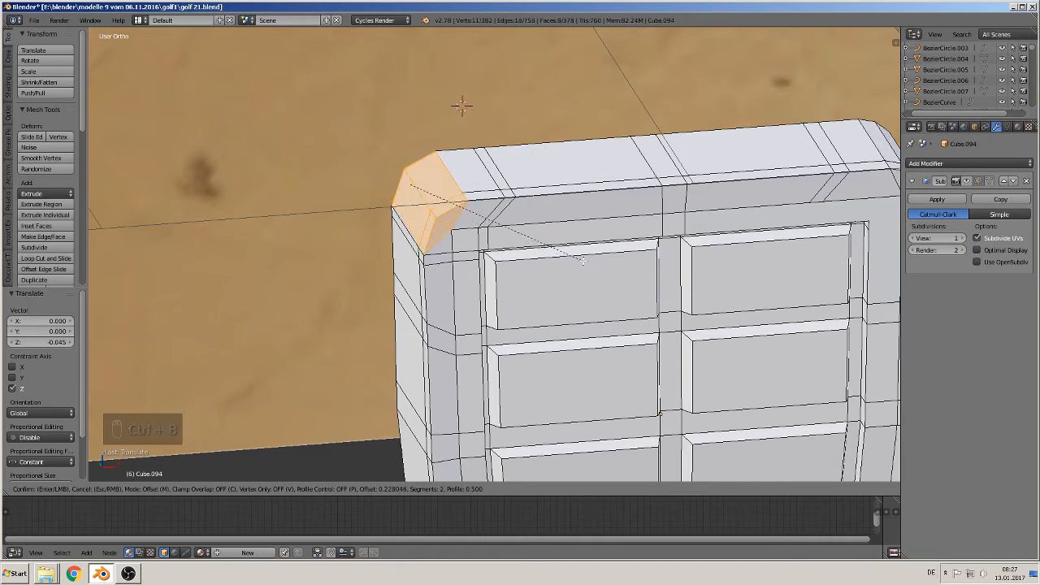
scroll(583, 260, "up", 2)
left_click(582, 260)
scroll(582, 260, "down", 3)
middle_click_drag(601, 325, 493, 228)
scroll(551, 295, "down", 1)
scroll(493, 228, "down", 2)
key("Tab")
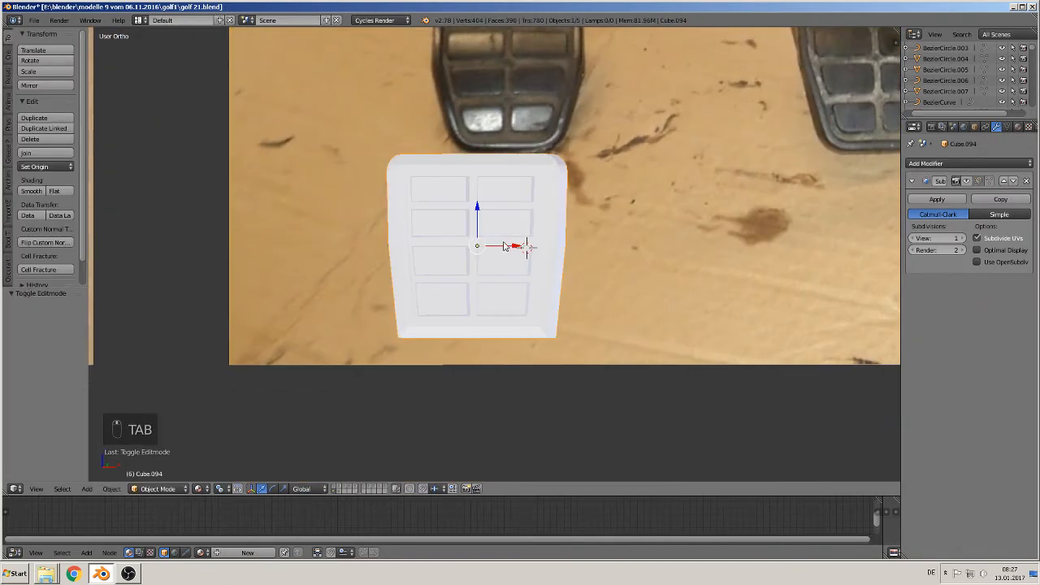
Scale the whole pedal pad to 0.870 along the X axis in Object Mode
scroll(528, 273, "down", 1)
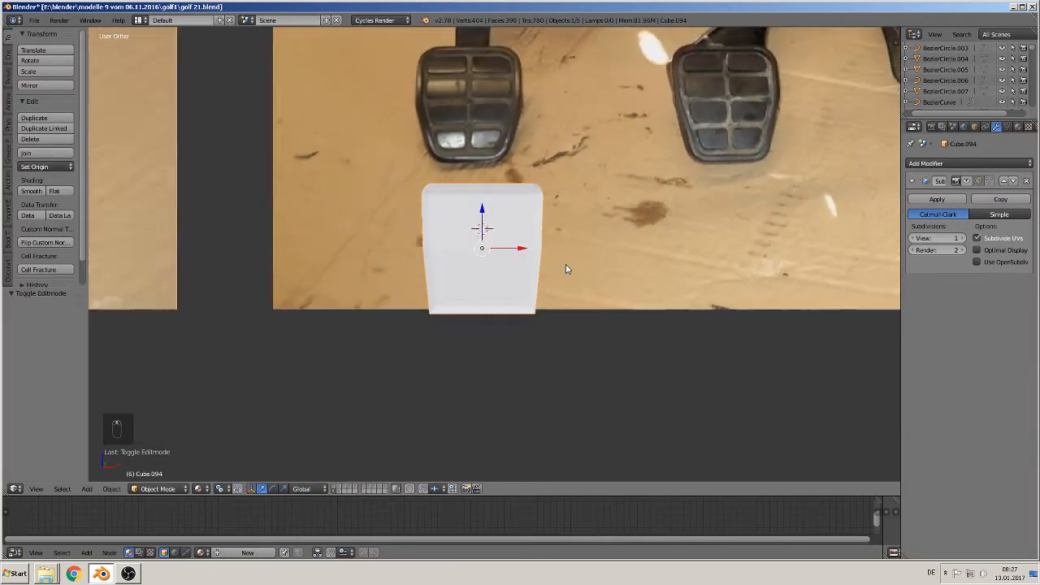
key("s")
key("x")
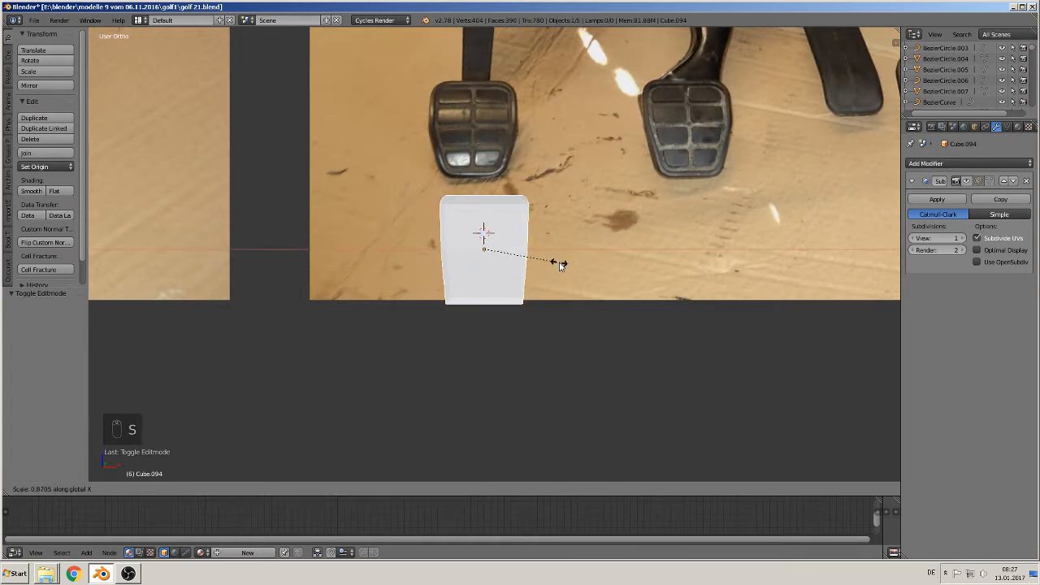
left_click(559, 267)
scroll(542, 284, "up", 4)
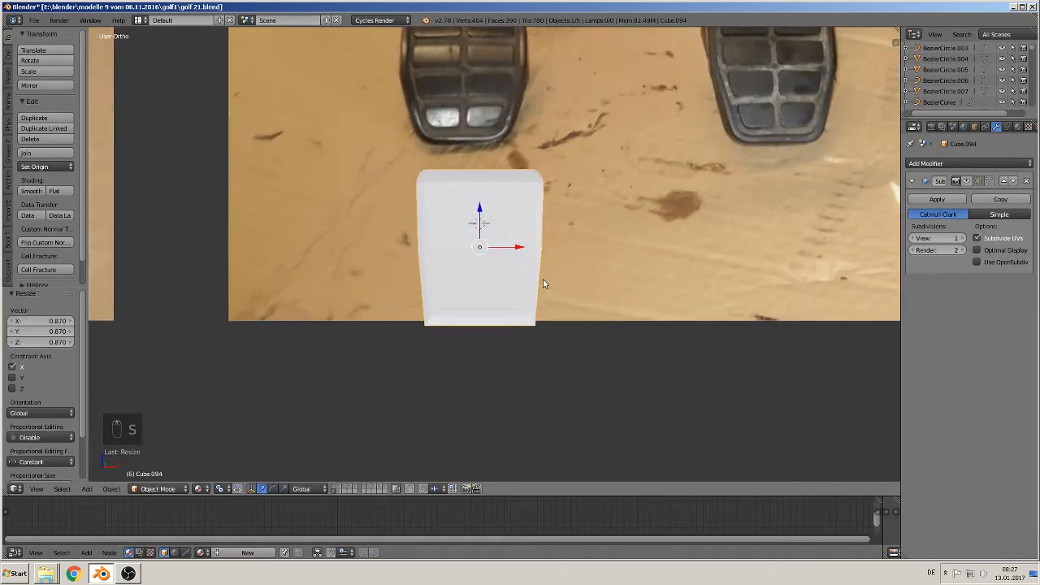
Return to Edit Mode and move the paired bottom border edges beside the lower-left corner 0.066 along the X axis
scroll(509, 304, "up", 3)
middle_click_drag(468, 333, 468, 263)
scroll(468, 263, "up", 4)
key("Tab")
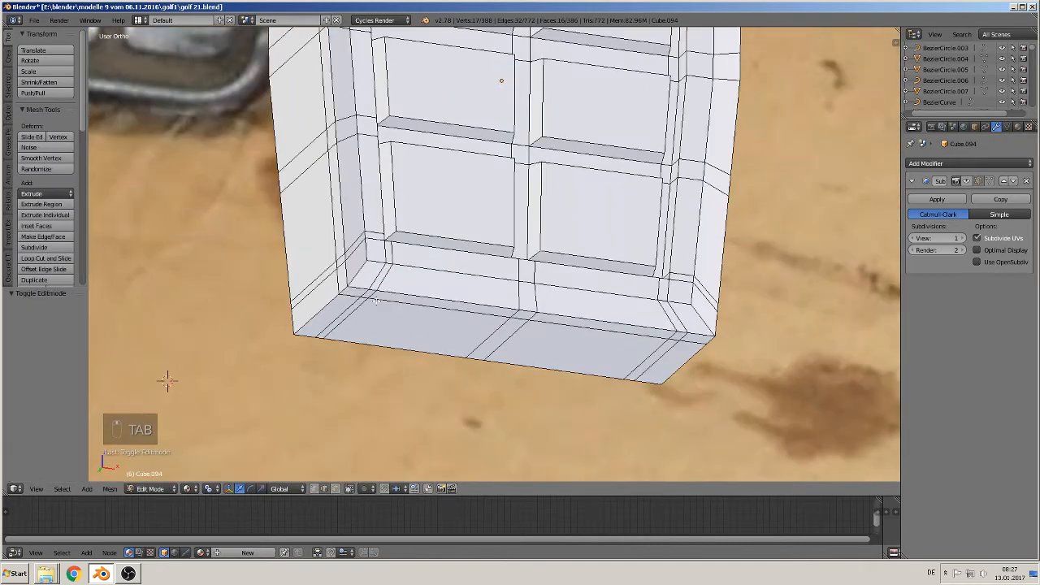
middle_click_drag(375, 300, 457, 289, "shift")
scroll(457, 288, "up", 1)
right_click(468, 266)
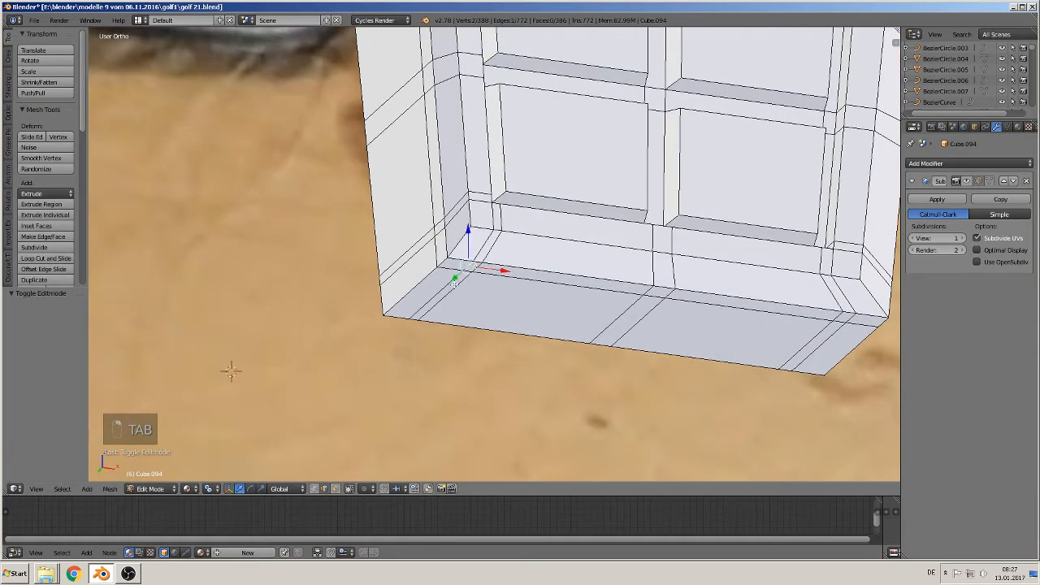
right_click(452, 284, "shift")
right_click(458, 286, "shift")
right_click(479, 265, "shift")
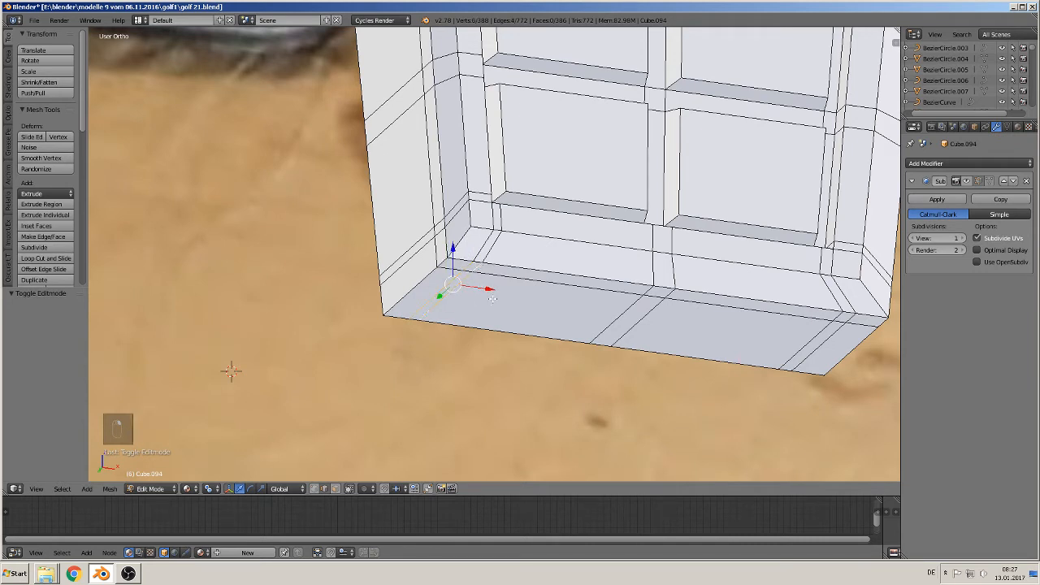
left_click_drag(492, 298, 534, 296)
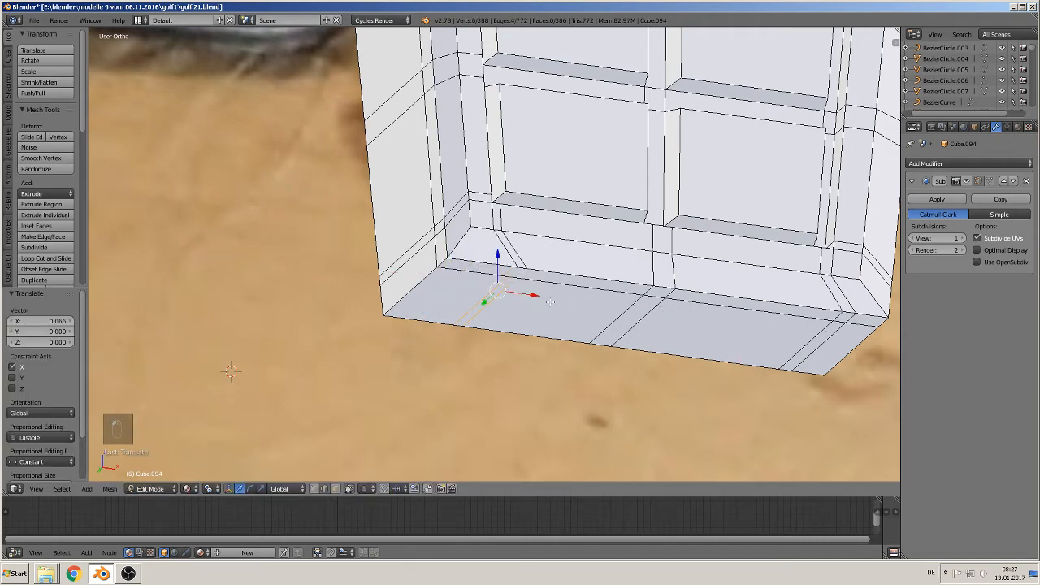
Move the paired edges on the pad's left side just above the lower-left corner 0.060 along Z, and nudge them slightly along X
right_click(416, 252)
right_click(433, 234, "shift")
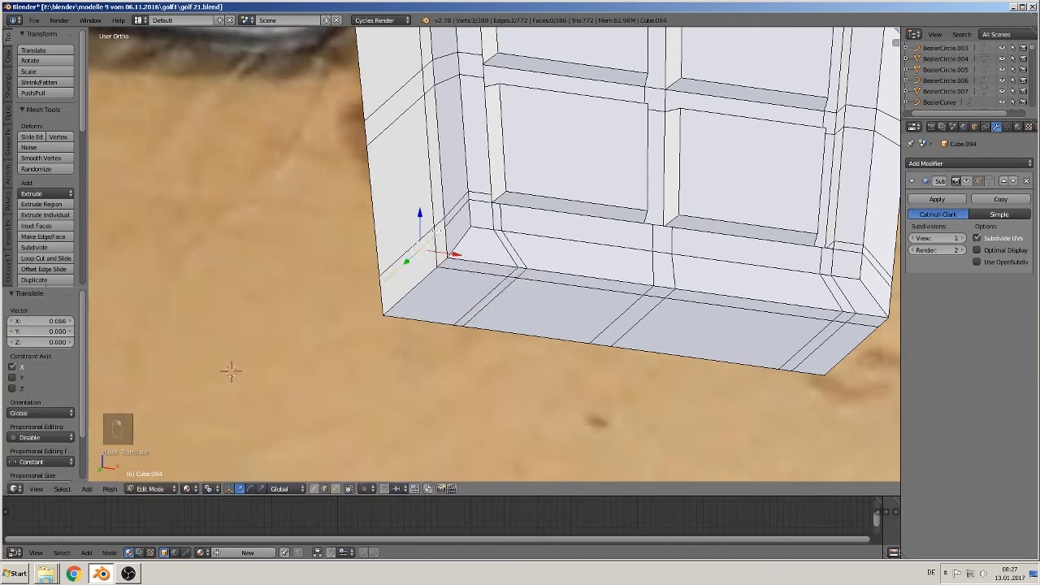
right_click(436, 227, "shift")
right_click(423, 235, "shift")
left_click_drag(417, 214, 415, 173)
middle_click_drag(415, 173, 410, 205)
key("g")
key("x")
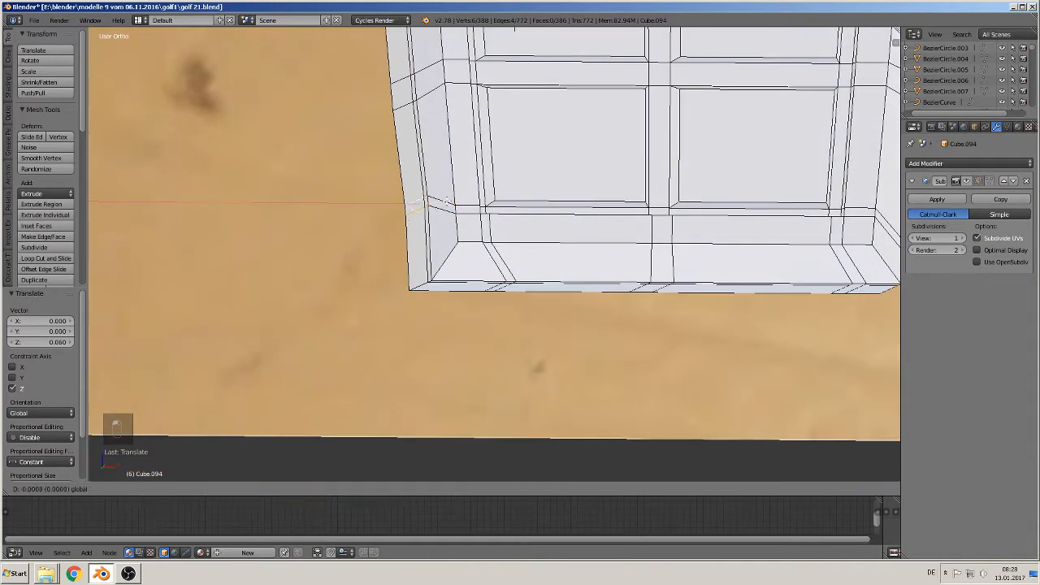
left_click(410, 205)
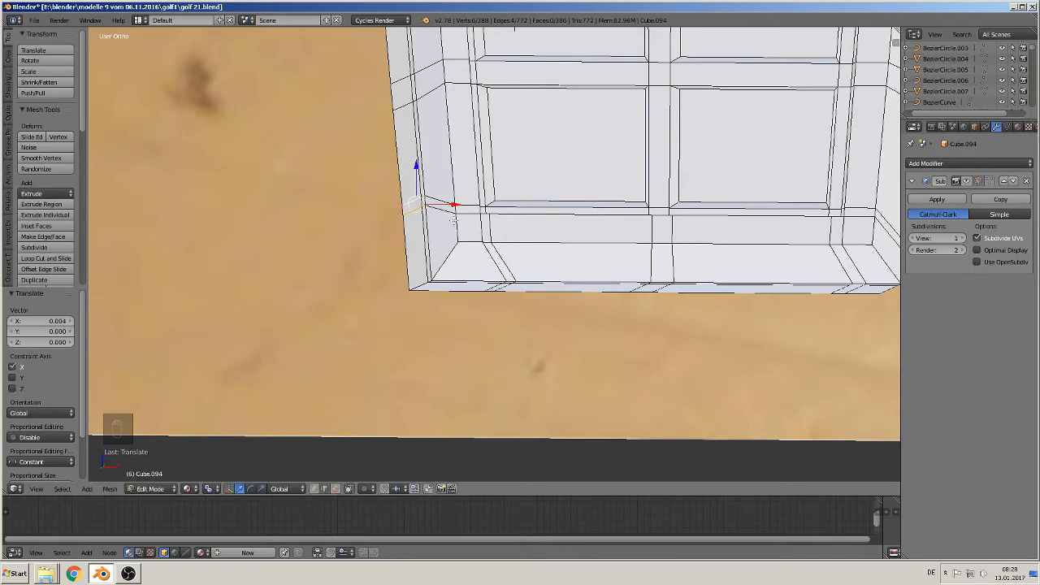
Bevel the pad's outer lower-left corner edges with 4 segments and an offset of about 0.204
middle_click_drag(410, 205, 684, 212)
right_click(507, 248, "shift")
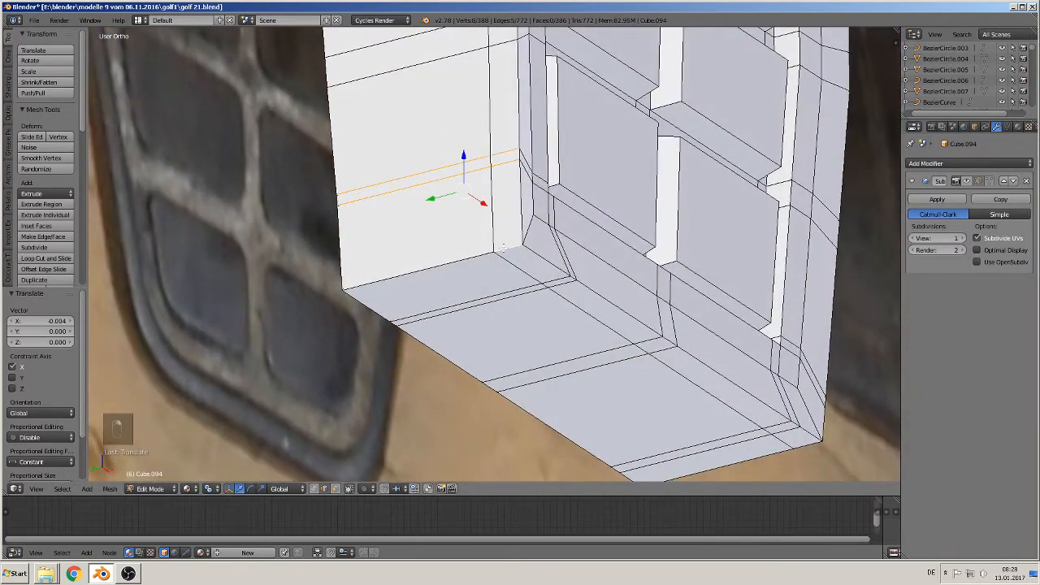
right_click(472, 256)
middle_click_drag(515, 289, 495, 293)
key("ctrl+b")
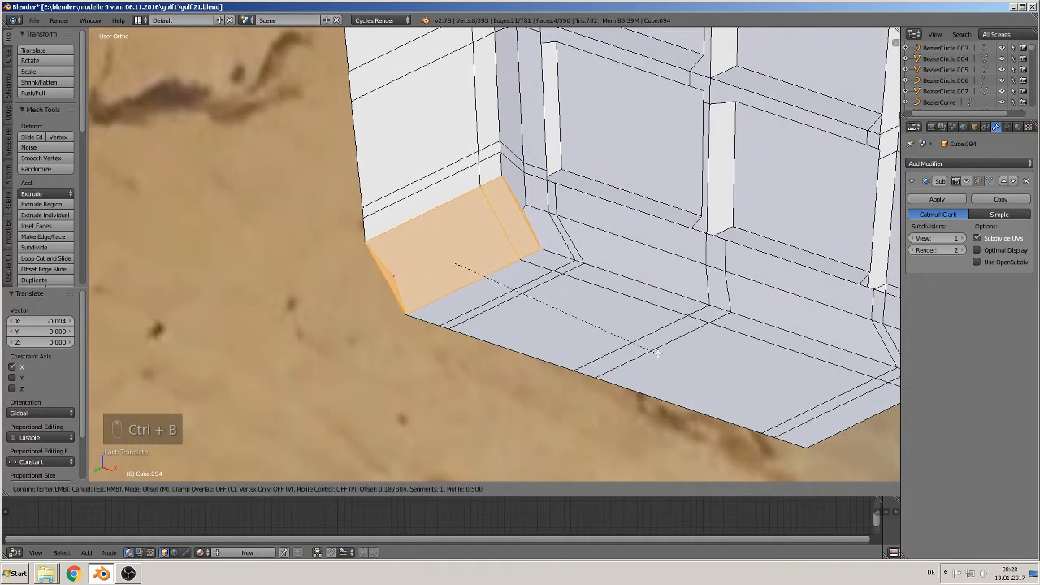
scroll(677, 354, "up", 3)
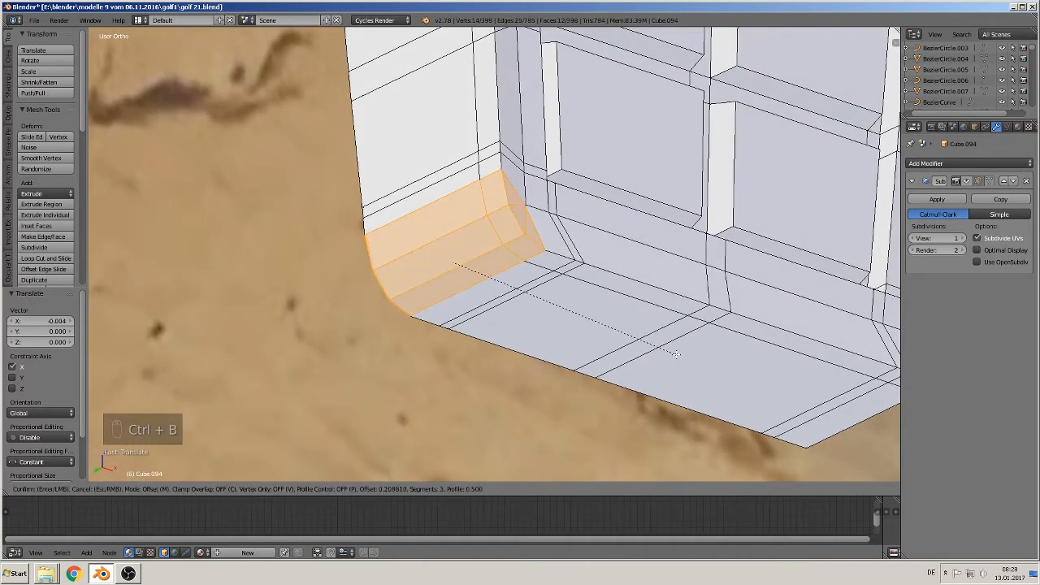
left_click(671, 351)
Move the paired edges on the pad's right side just above the lower-right corner 0.046 along Z and 0.003 along X
middle_click_drag(671, 351, 429, 361)
right_click(615, 237)
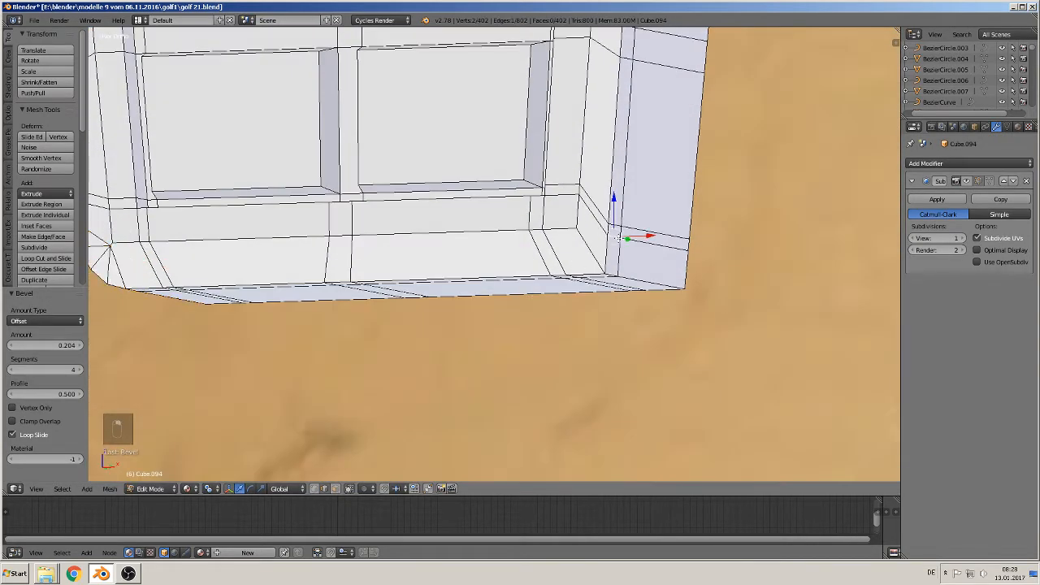
right_click(614, 228, "shift")
key("g")
key("z")
left_click(655, 190)
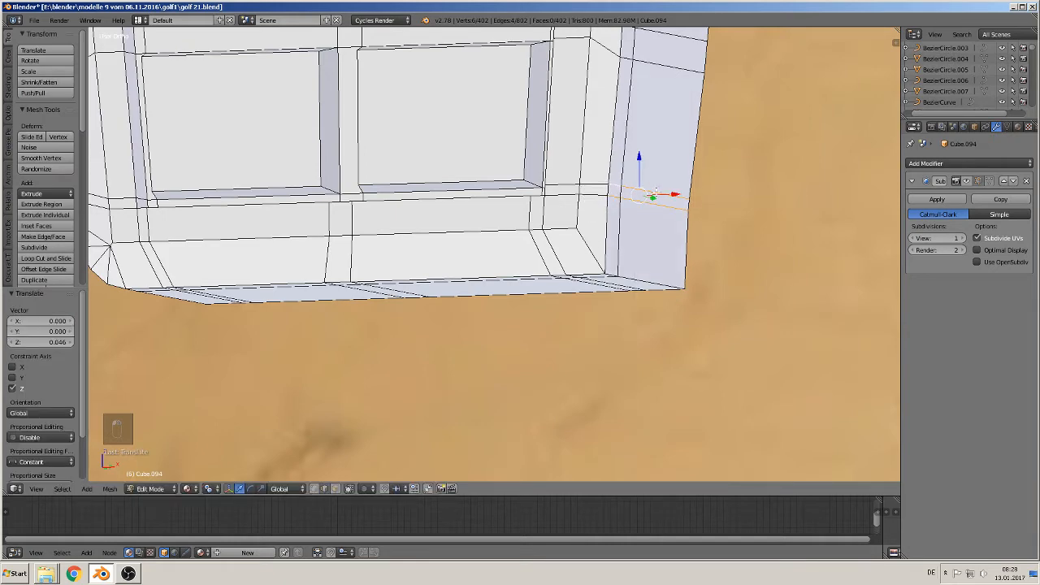
middle_click_drag(670, 192, 700, 206)
left_click_drag(672, 197, 674, 196)
Move the paired bottom border edges beside the lower-right corner -0.052 along the X axis
middle_click_drag(674, 196, 446, 415)
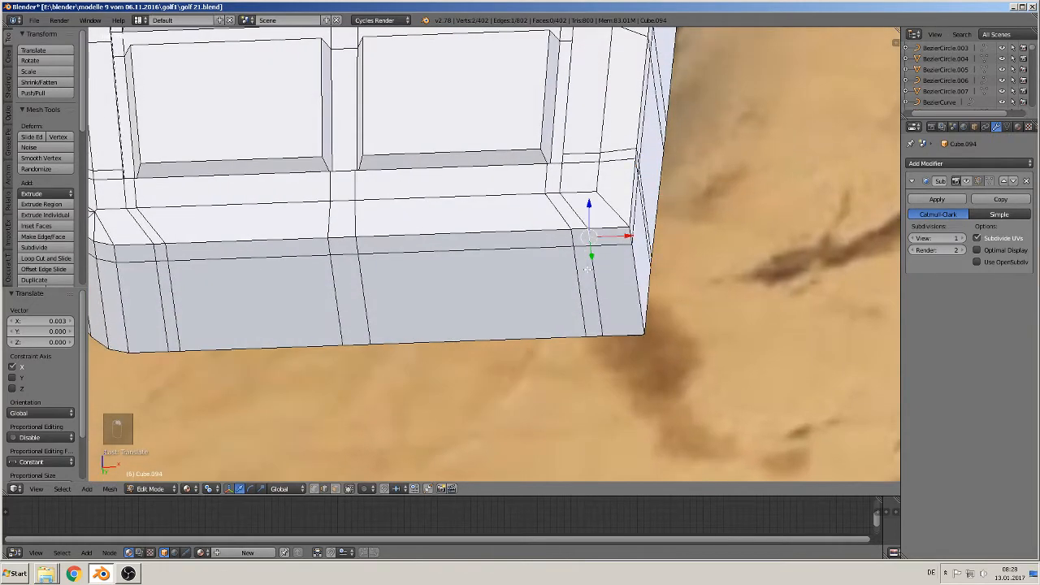
right_click(590, 270, "shift")
right_click(577, 270, "shift")
right_click(575, 238, "shift")
left_click_drag(619, 268, 573, 271)
Bevel the pad's outer lower-right corner edges with 4 segments and an offset of about 0.213, and check the shape in Object Mode
right_click(634, 210)
right_click(631, 236)
right_click(637, 288, "shift")
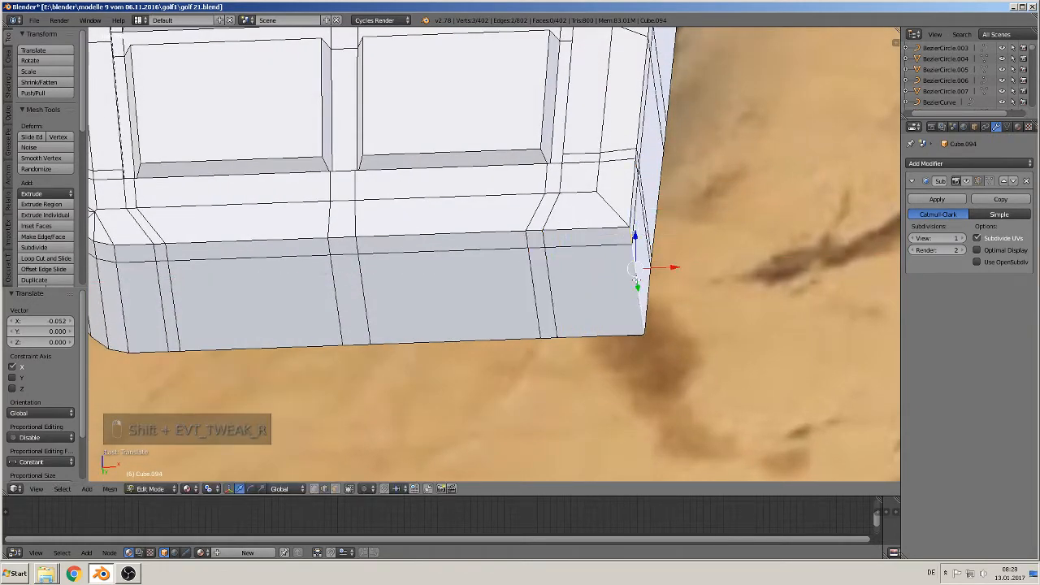
middle_click_drag(639, 289, 427, 448)
key("ctrl+b")
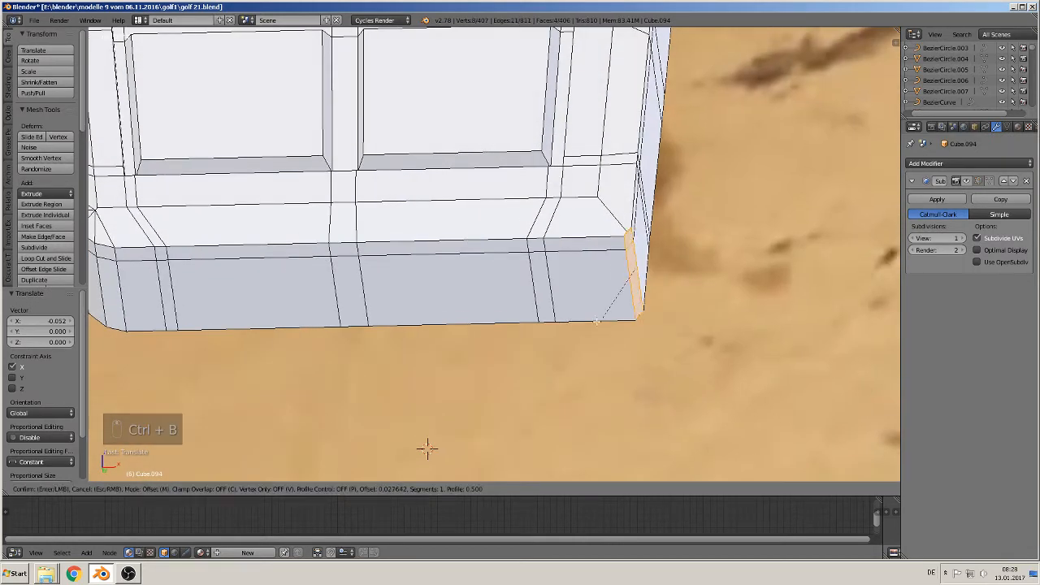
scroll(428, 449, "up", 3)
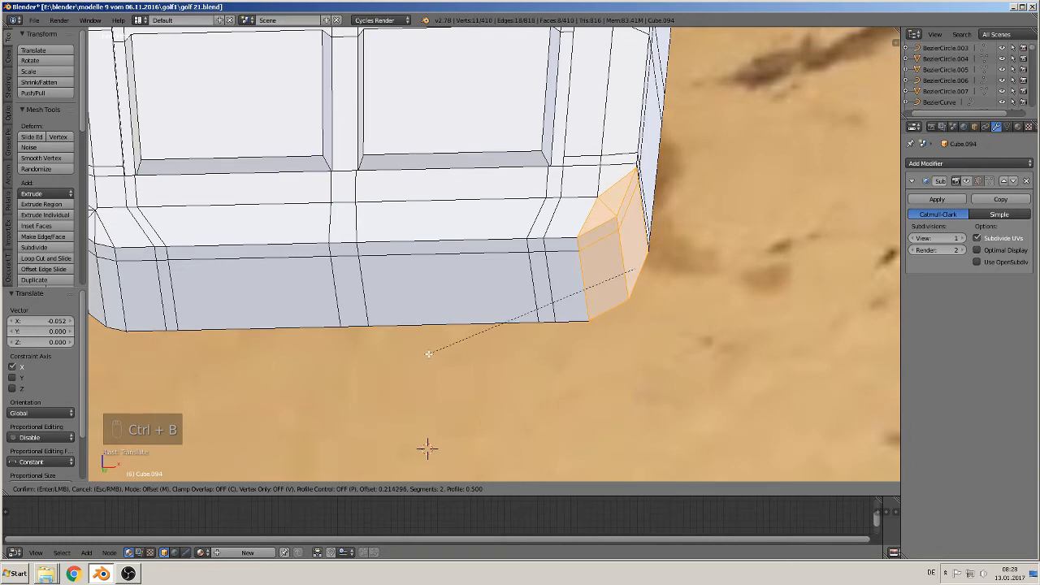
left_click(427, 448)
scroll(530, 241, "down", 4)
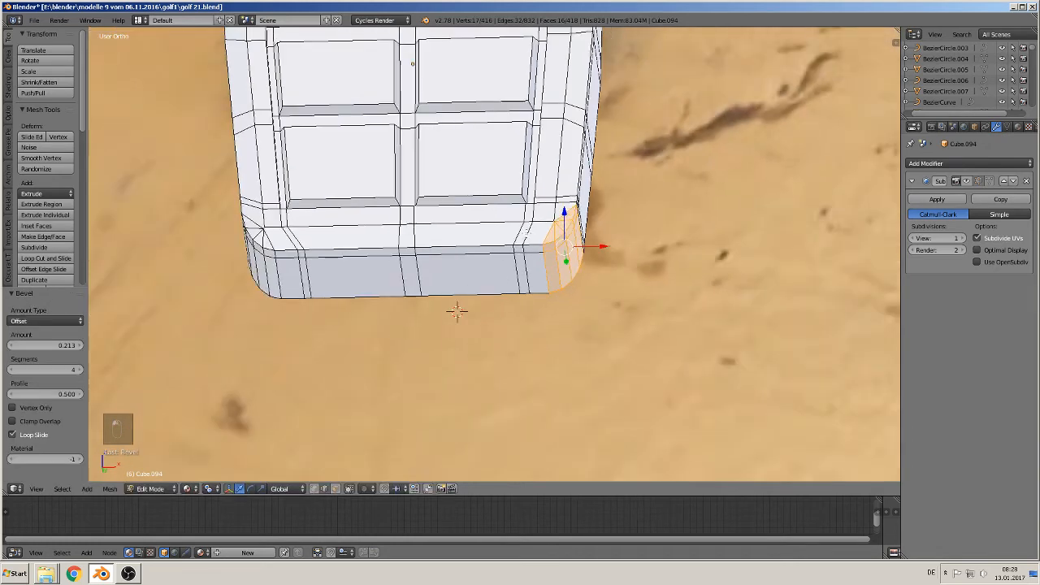
key("Tab")
scroll(504, 245, "down", 1)
mouse_move(504, 245)
middle_mouse_down()
mouse_move(492, 297)
mouse_move(492, 262)
middle_mouse_up()
scroll(492, 277, "down", 3)
scroll(493, 262, "down", 2)
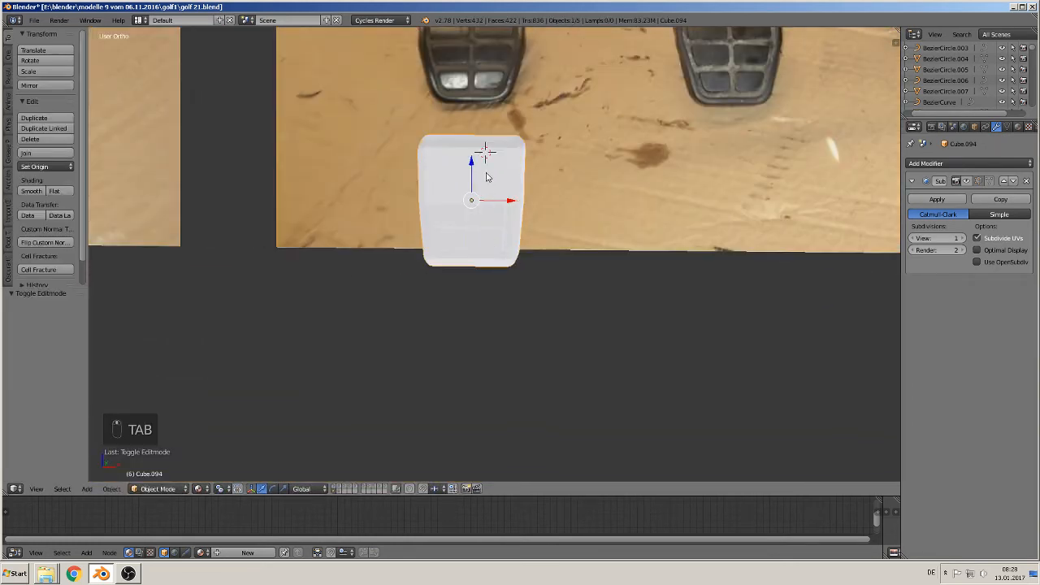
Select all of the pad's rear geometry through the mesh from the side and move it forward along Y to thin the pad
middle_click_drag(485, 173, 439, 467, "shift")
scroll(492, 279, "up", 1)
key("Tab")
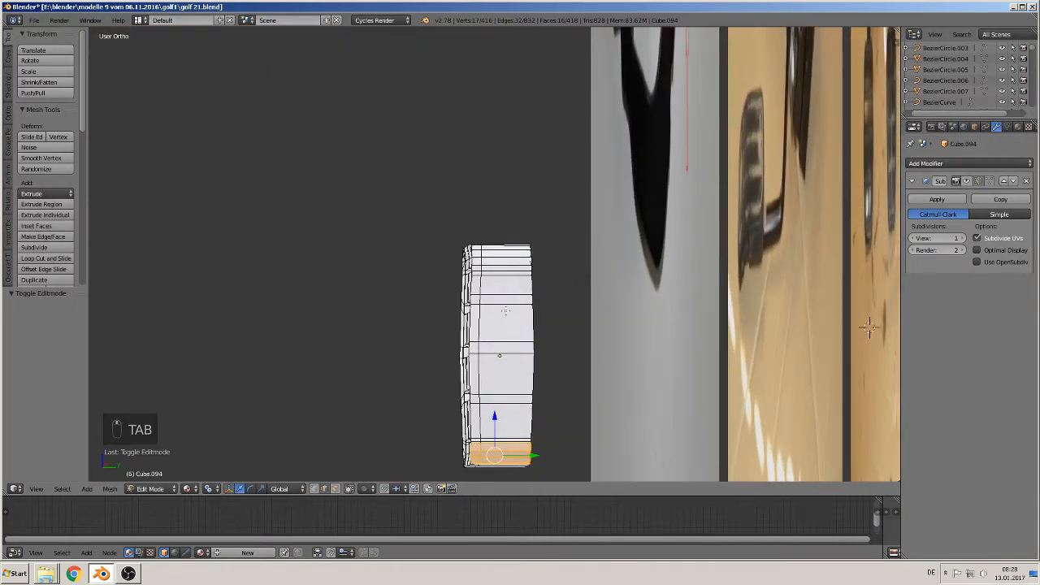
key("a")
key("a")
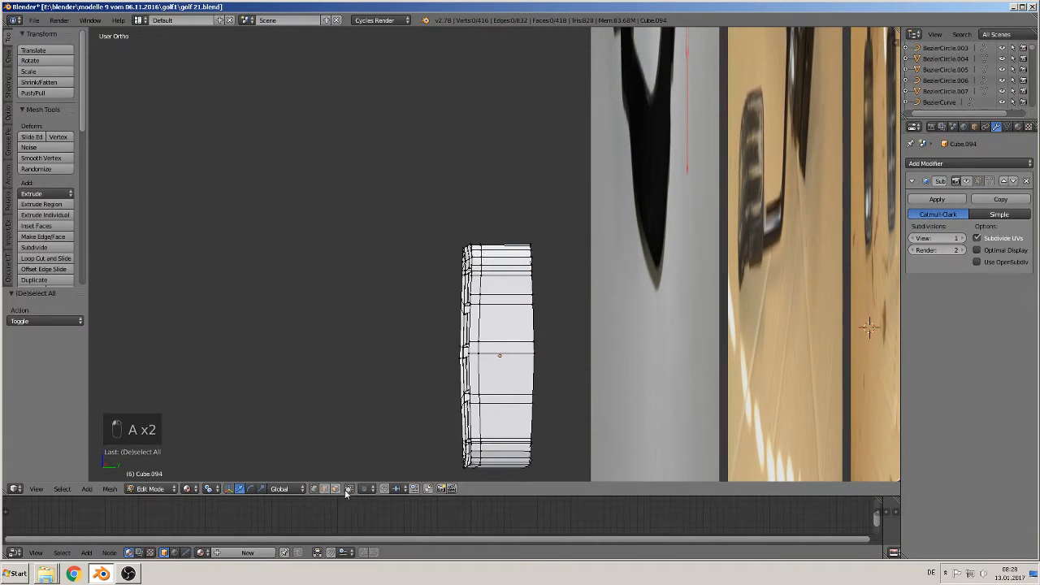
left_click(349, 488)
key("b")
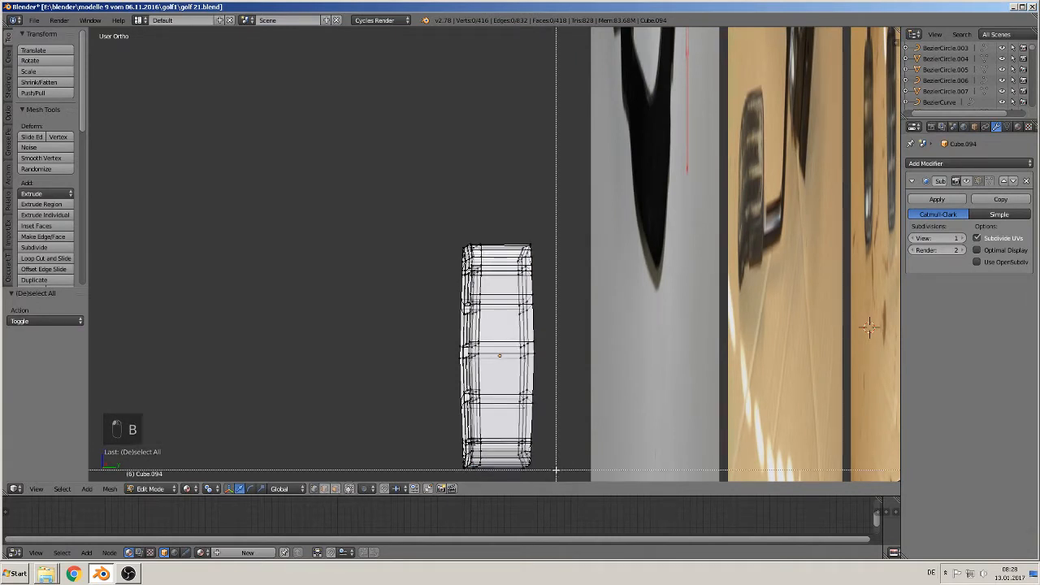
left_click_drag(555, 469, 517, 212)
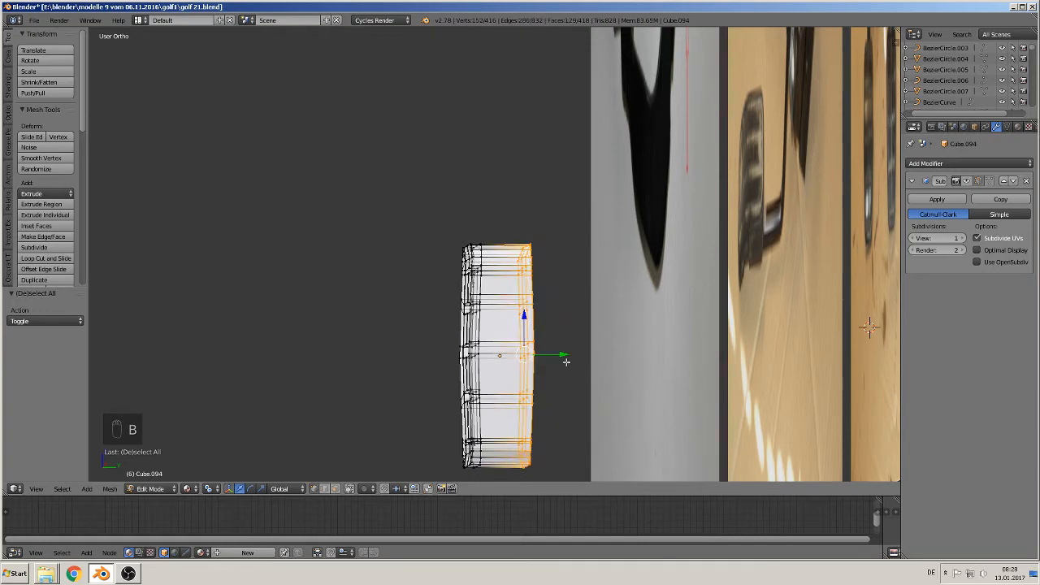
key("g")
key("y")
left_click(544, 358)
key("Tab")
middle_click_drag(549, 363, 653, 373)
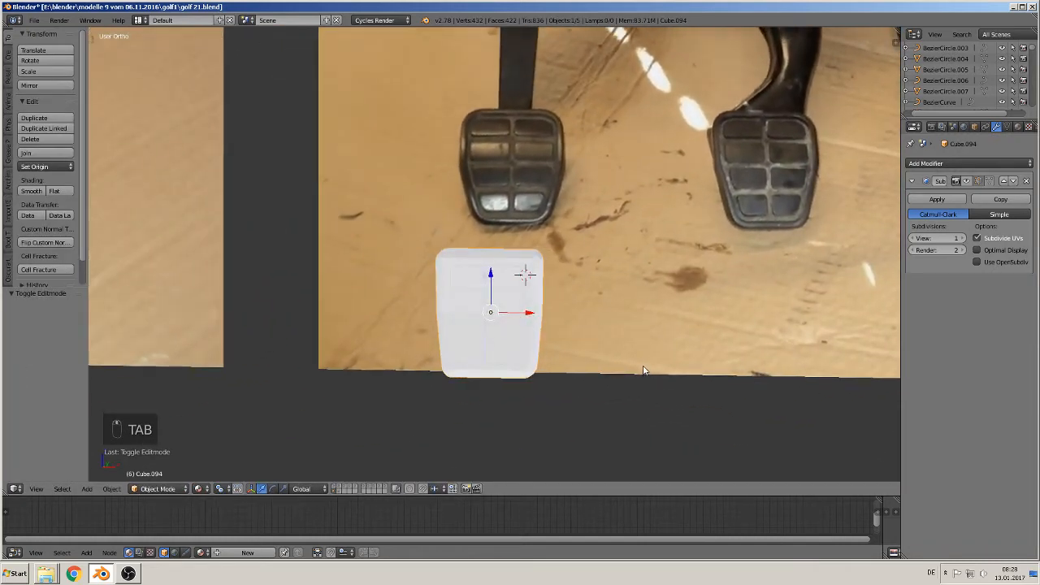
Compare the pad with the reference pedals from the front, return to Edit Mode and set proportional editing to Connected
key("KP_1")
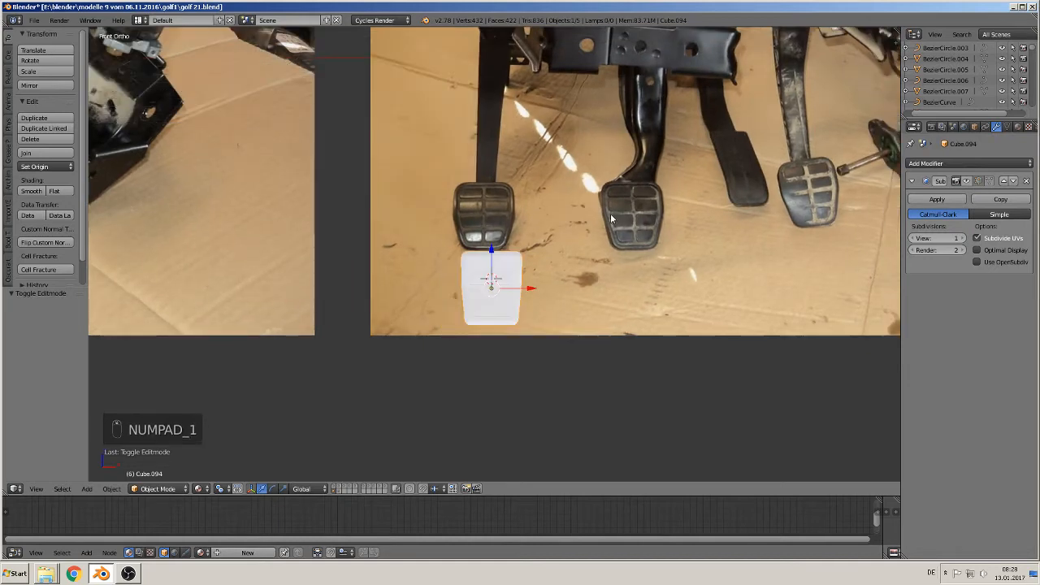
middle_click_drag(693, 280, 562, 304, "shift")
scroll(494, 285, "down", 3)
scroll(482, 265, "up", 3)
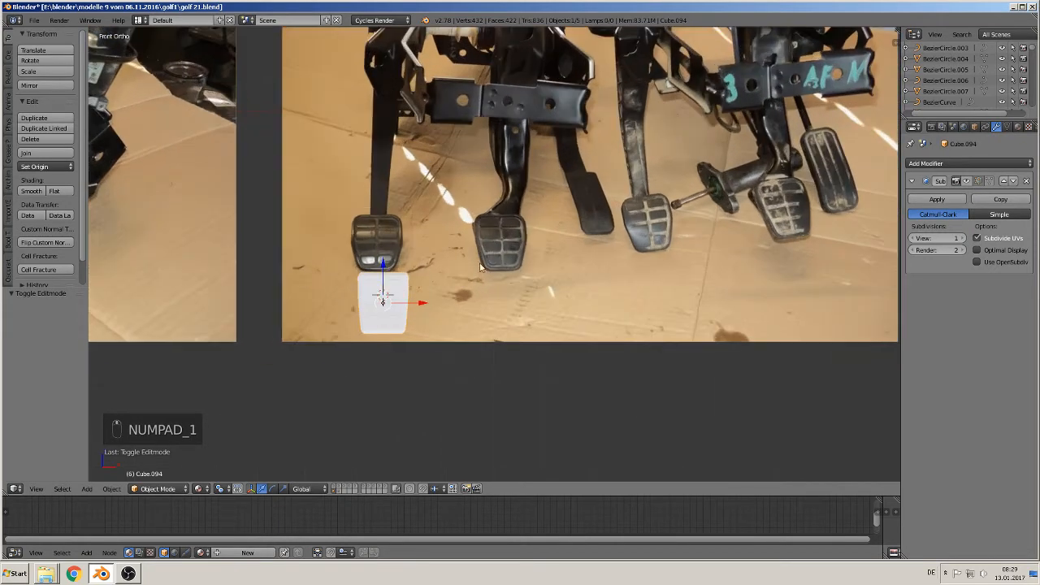
scroll(389, 313, "up", 3)
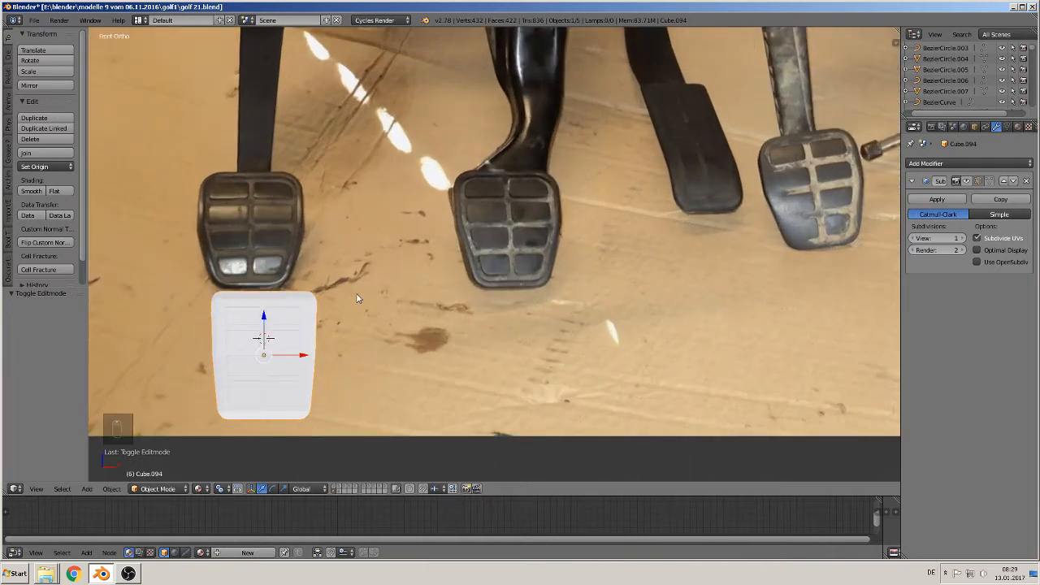
middle_click_drag(360, 297, 491, 271, "shift")
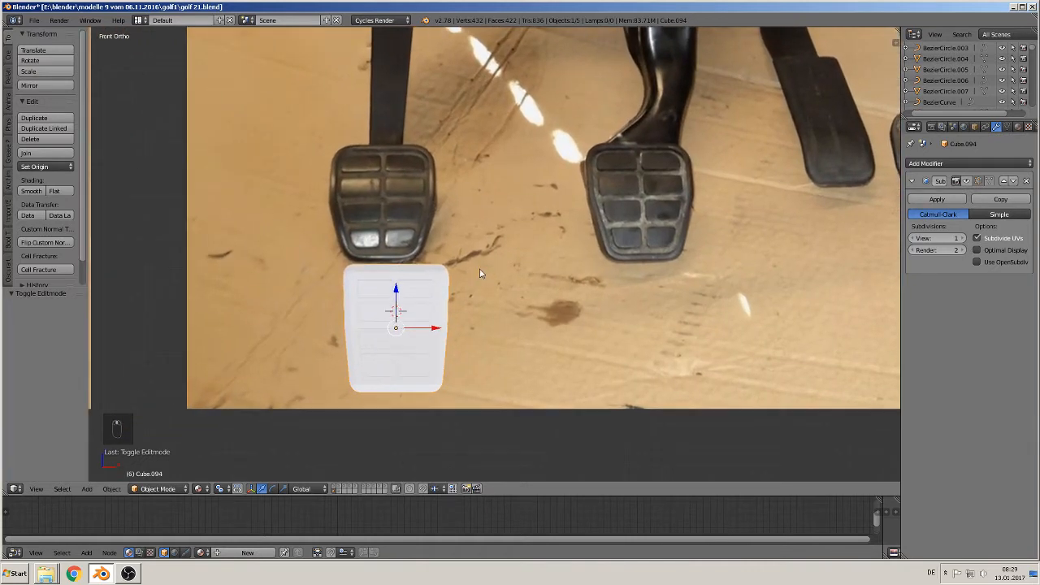
scroll(480, 274, "up", 2)
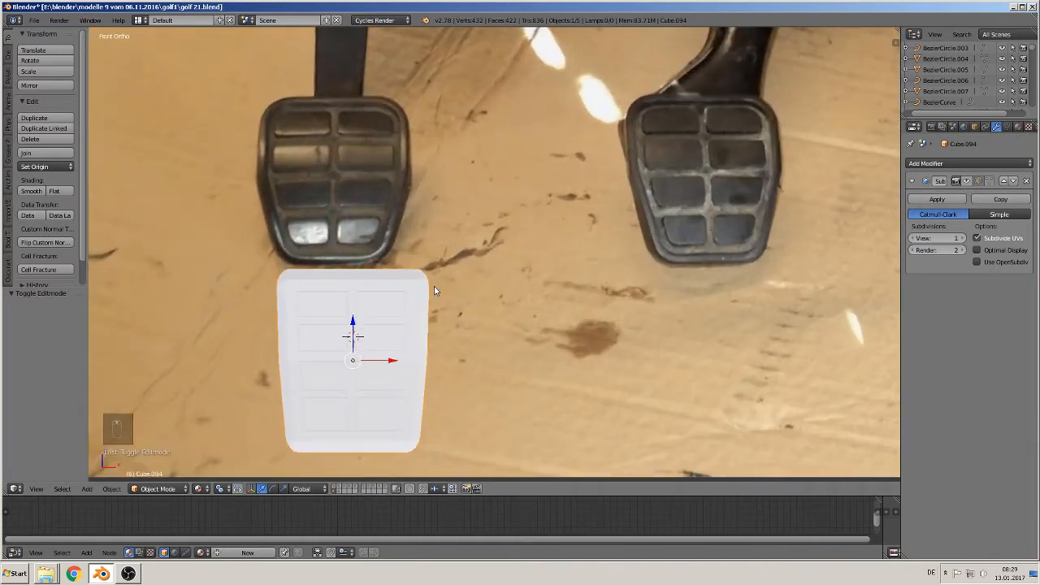
key("Tab")
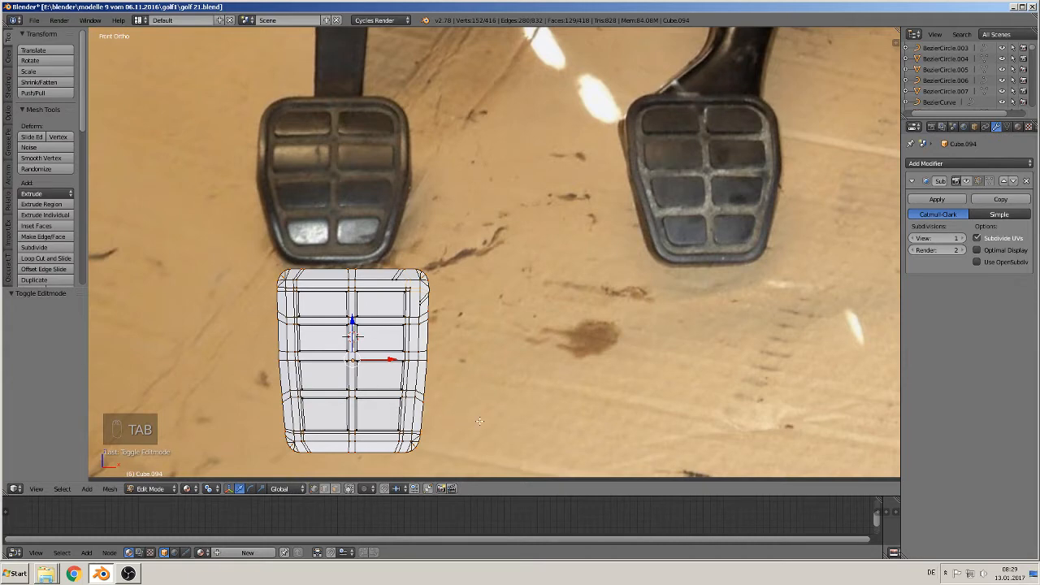
middle_click_drag(479, 421, 591, 383, "shift")
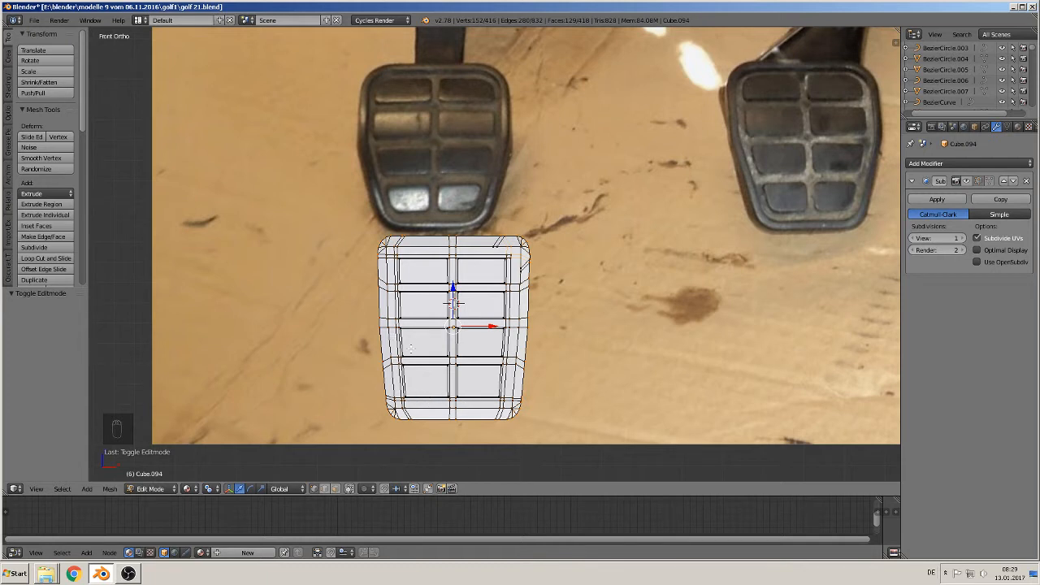
left_click(363, 491)
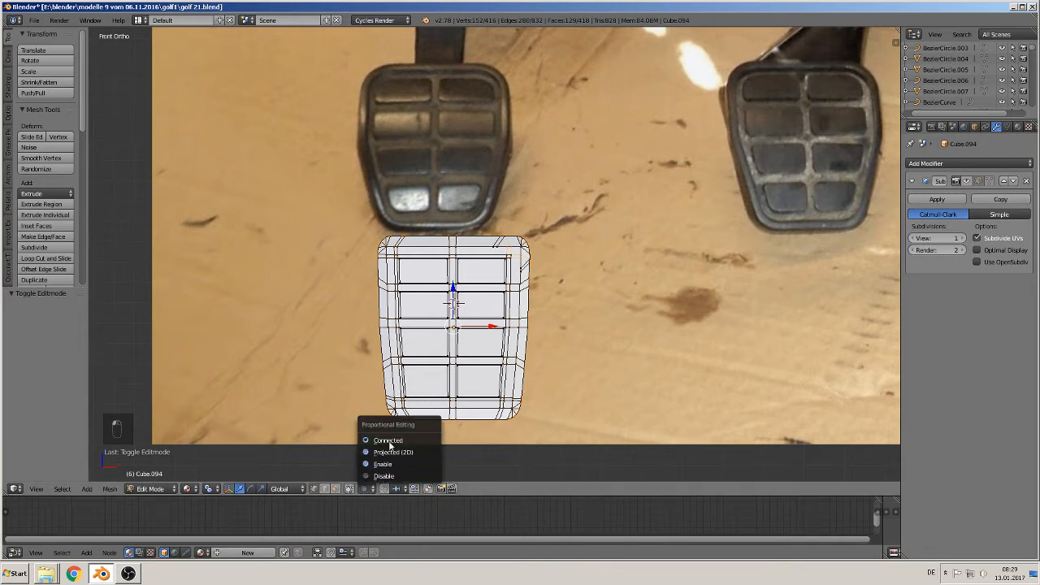
left_click(391, 438)
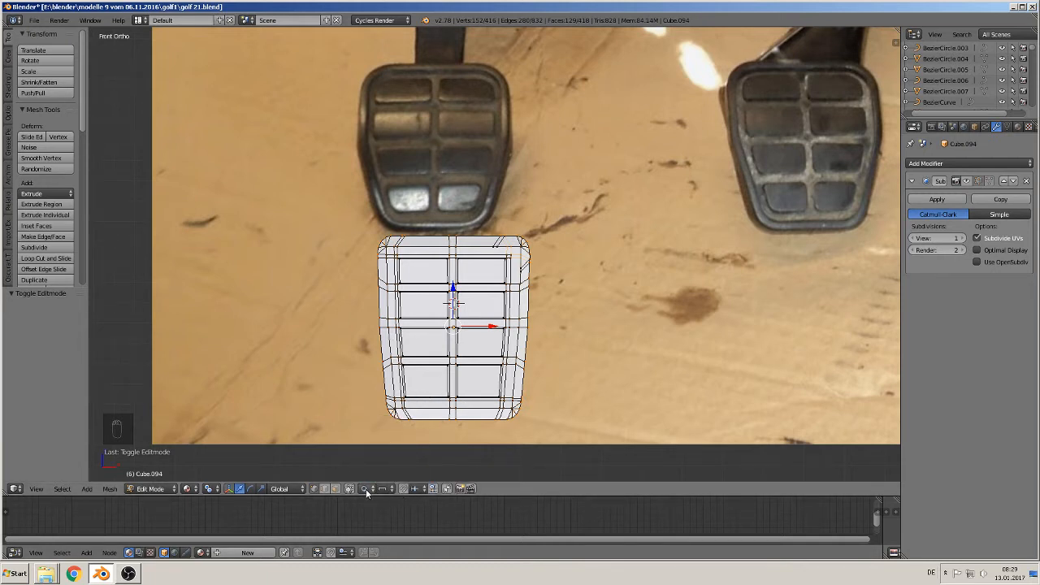
Set the proportional editing falloff to Sphere
left_click(385, 489)
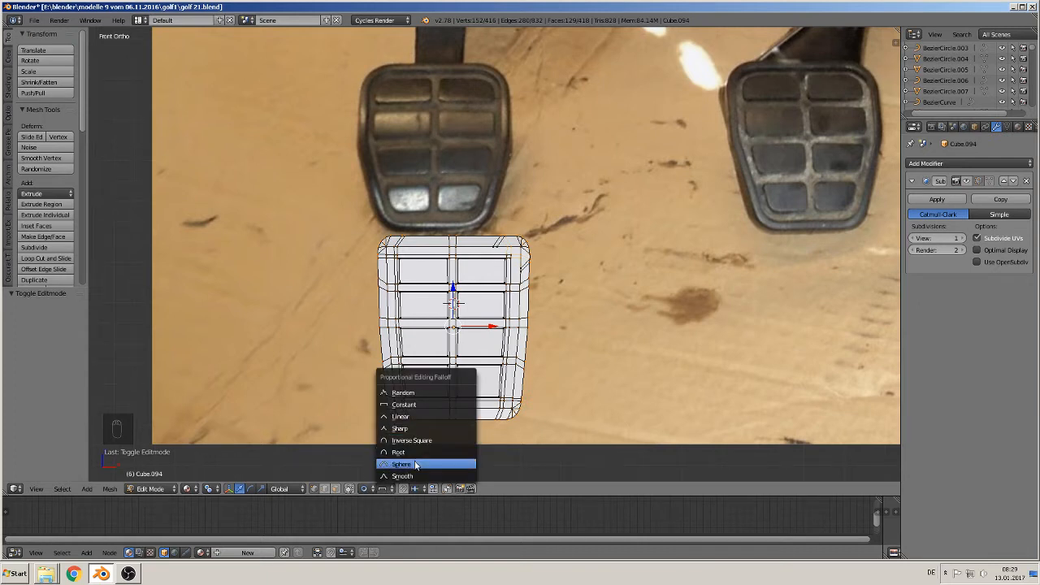
left_click(416, 463)
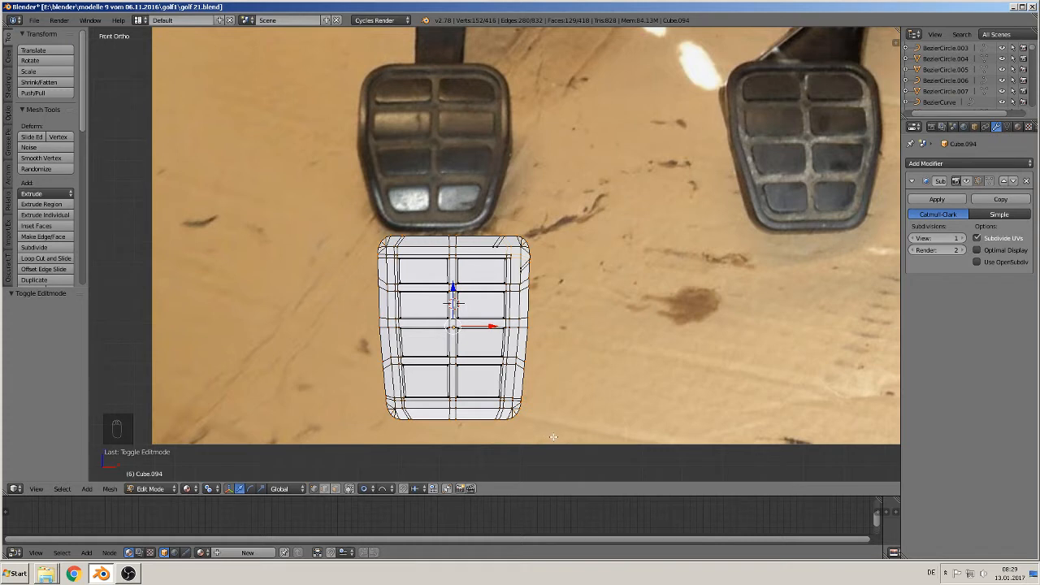
key("b")
left_click_drag(509, 428, 371, 395)
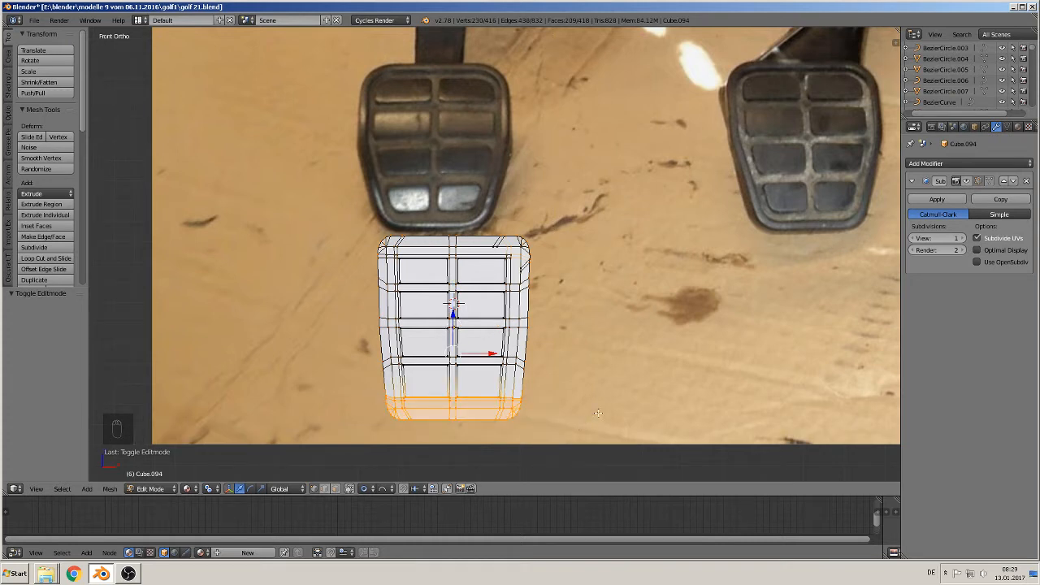
key("s")
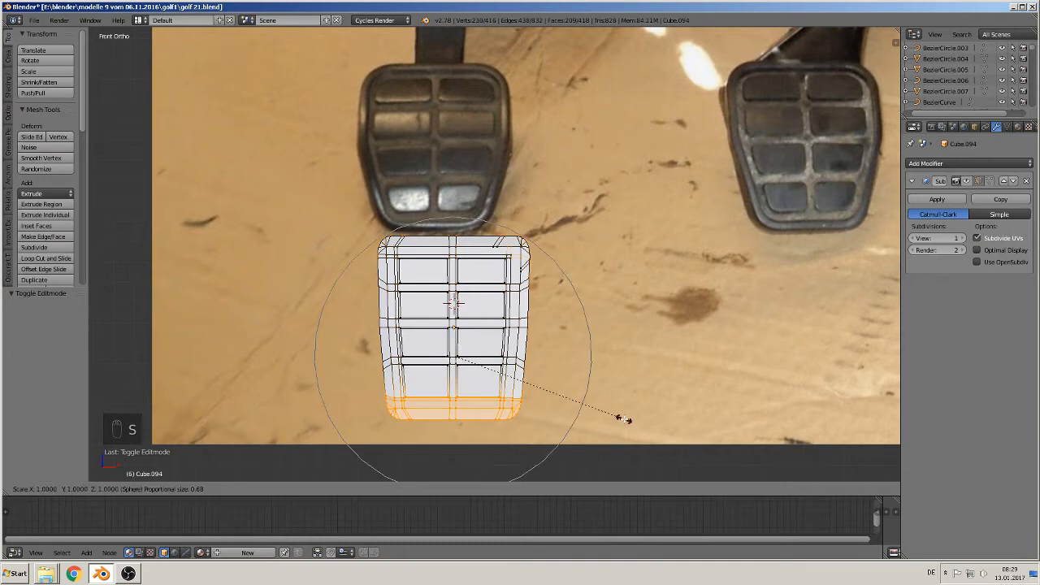
key("x")
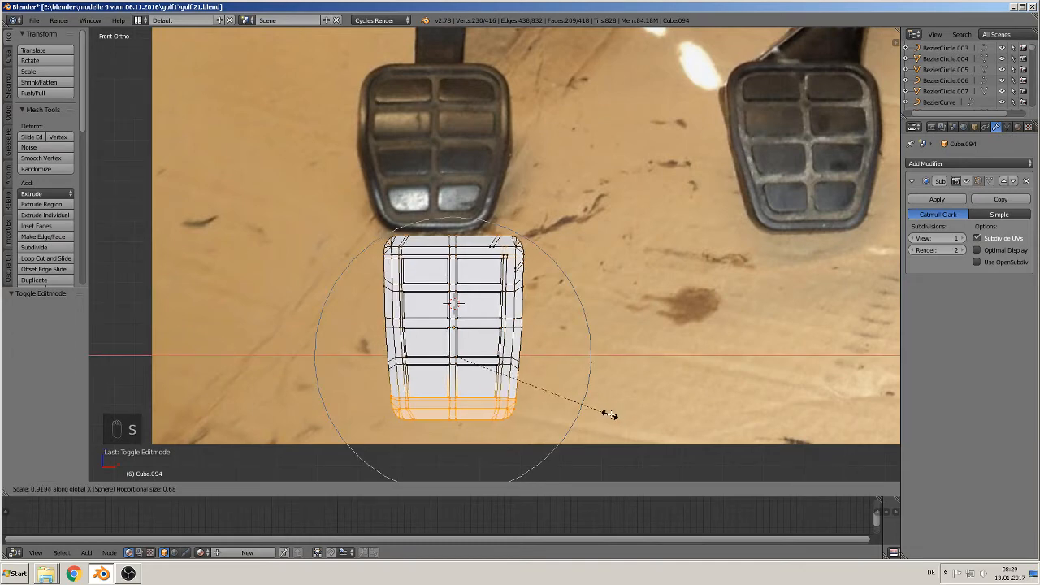
scroll(615, 414, "up", 8)
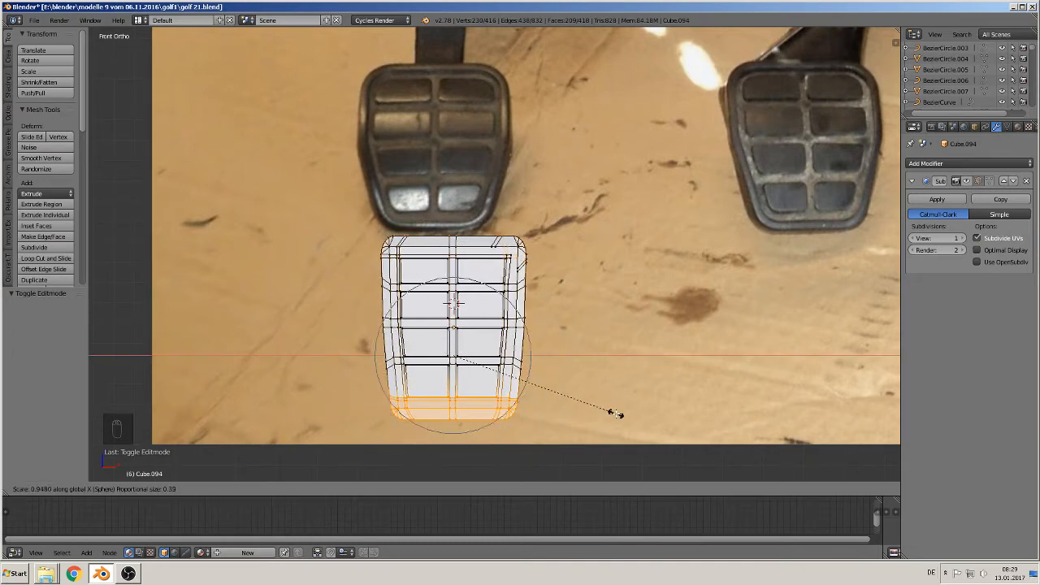
scroll(615, 412, "up", 1)
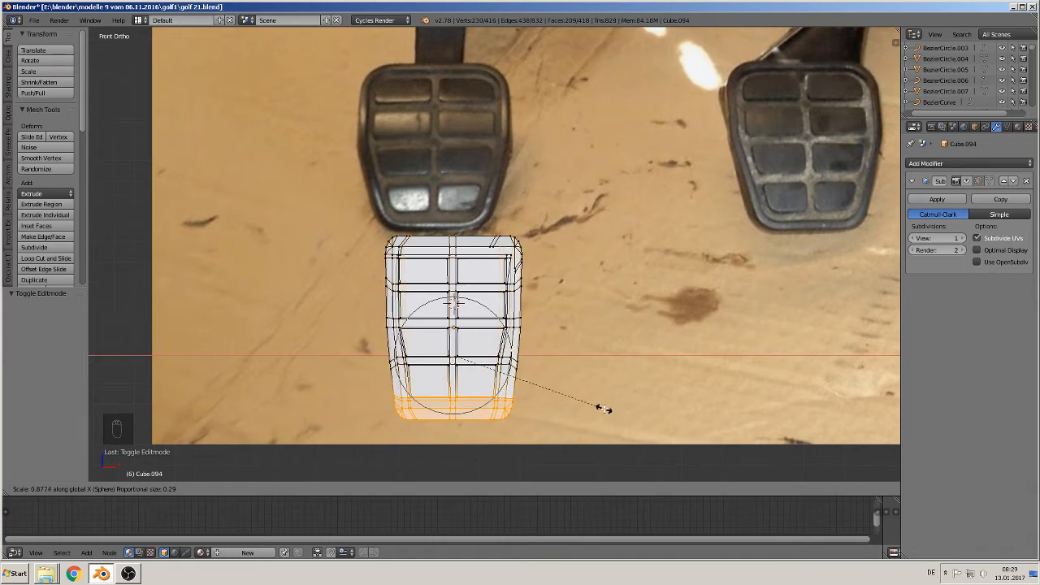
right_click(608, 406)
Select only the pad's bottom border geometry and scale it to about 0.96 along X, with a proportional size of 0.39
key("a")
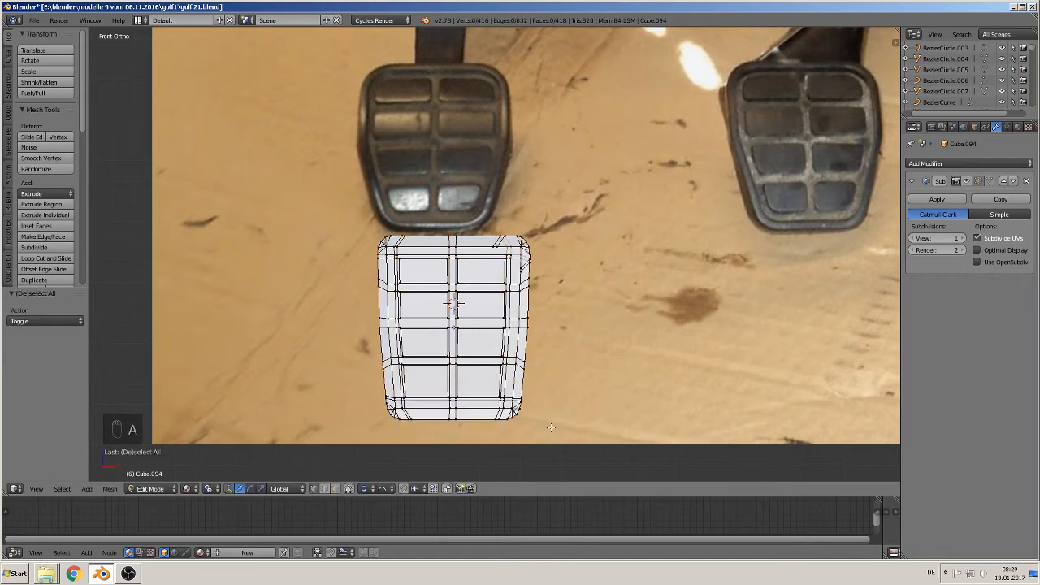
key("b")
left_click_drag(558, 432, 368, 395)
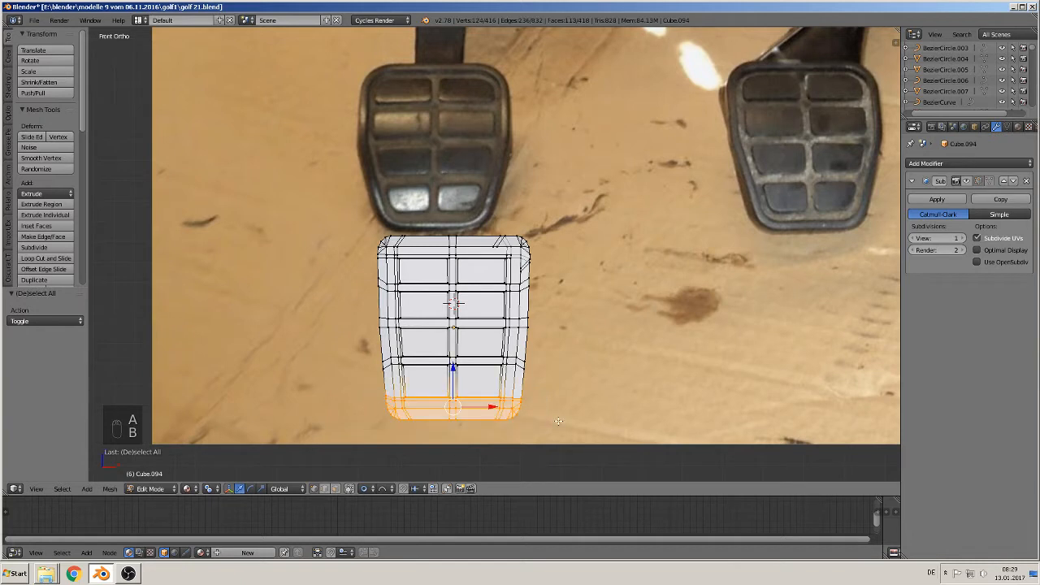
key("s")
key("x")
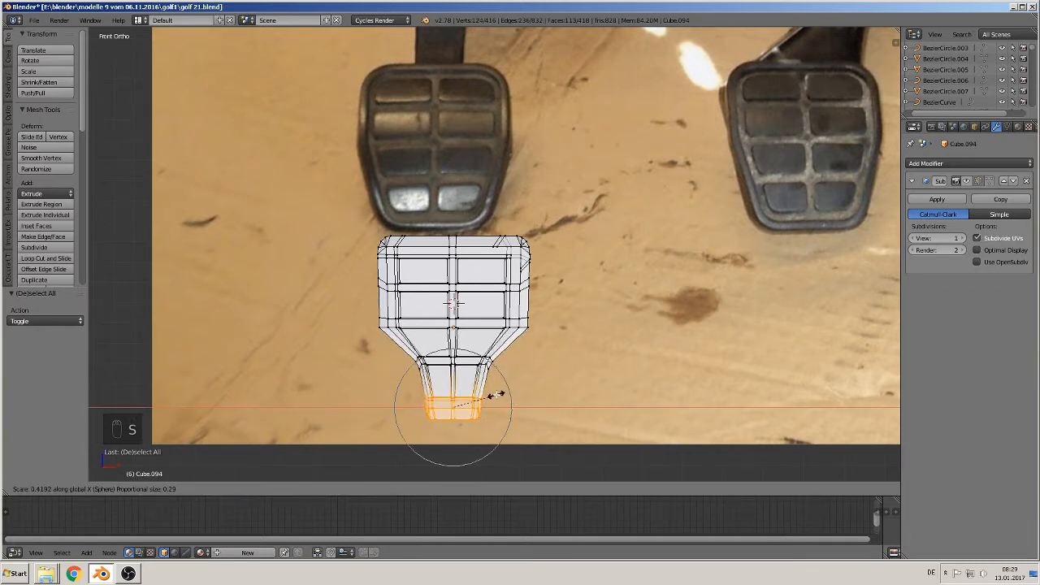
scroll(512, 396, "down", 6)
scroll(512, 397, "up", 4)
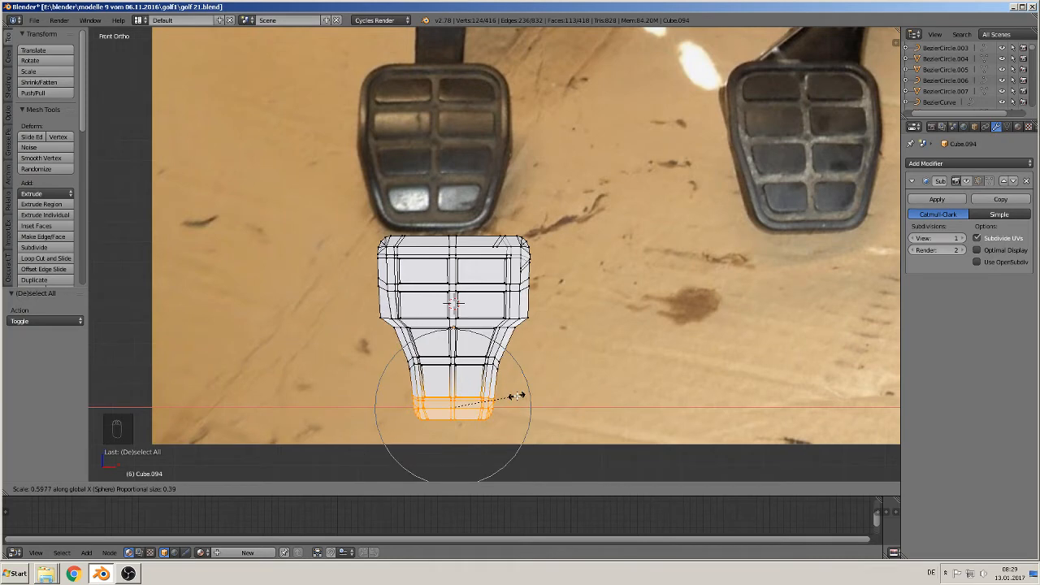
scroll(515, 399, "down", 5)
scroll(516, 400, "up", 6)
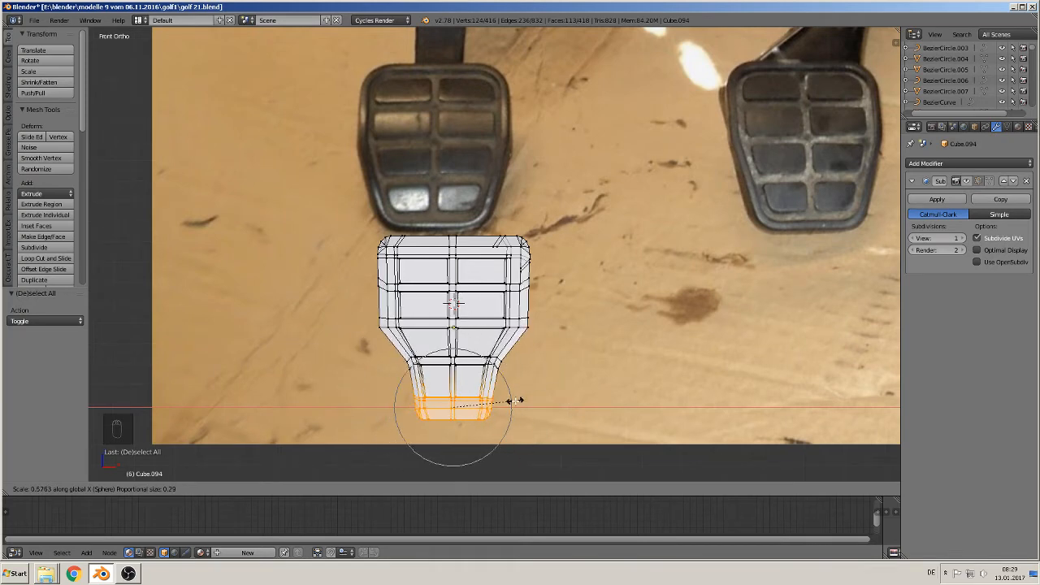
scroll(532, 406, "down", 2)
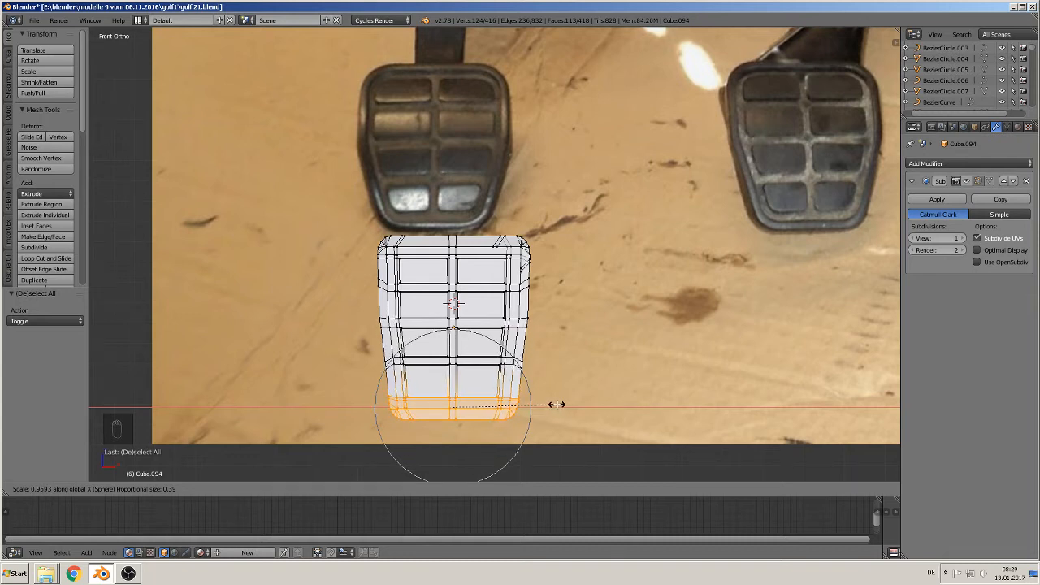
left_click(555, 404)
Clear the selection and select only the pad's top border geometry, including its rounded corners
key("a")
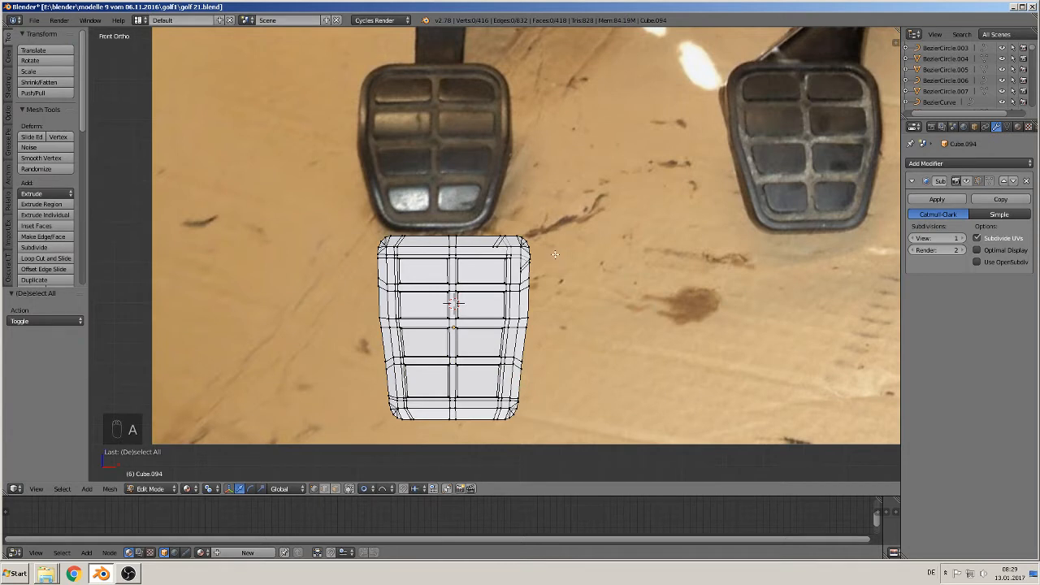
key("v")
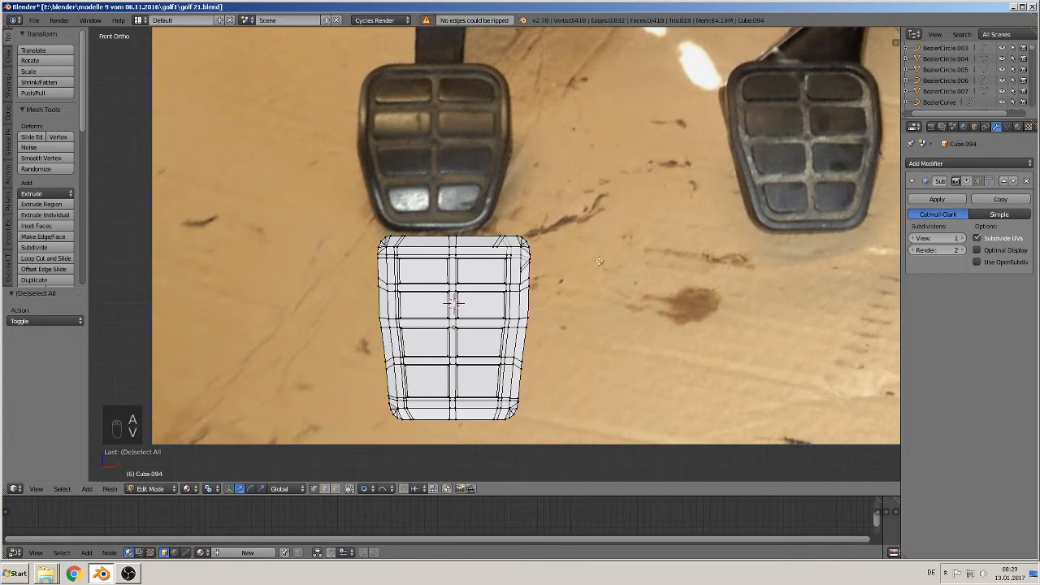
key("b")
left_click_drag(529, 265, 376, 215)
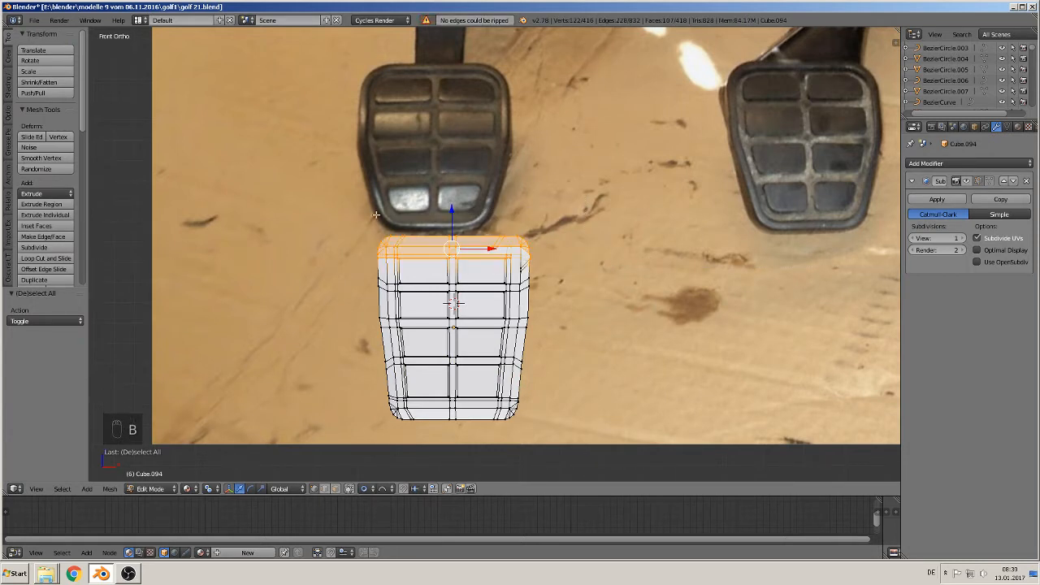
Try to narrow the pad's top border to 0.968 along X with proportional editing at a small influence size
key("s")
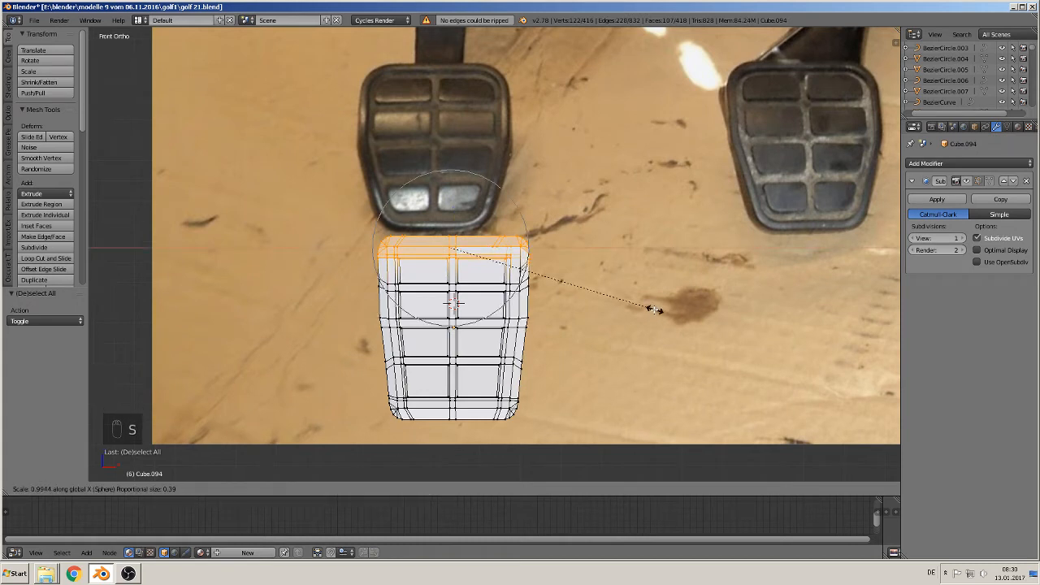
scroll(653, 305, "up", 5)
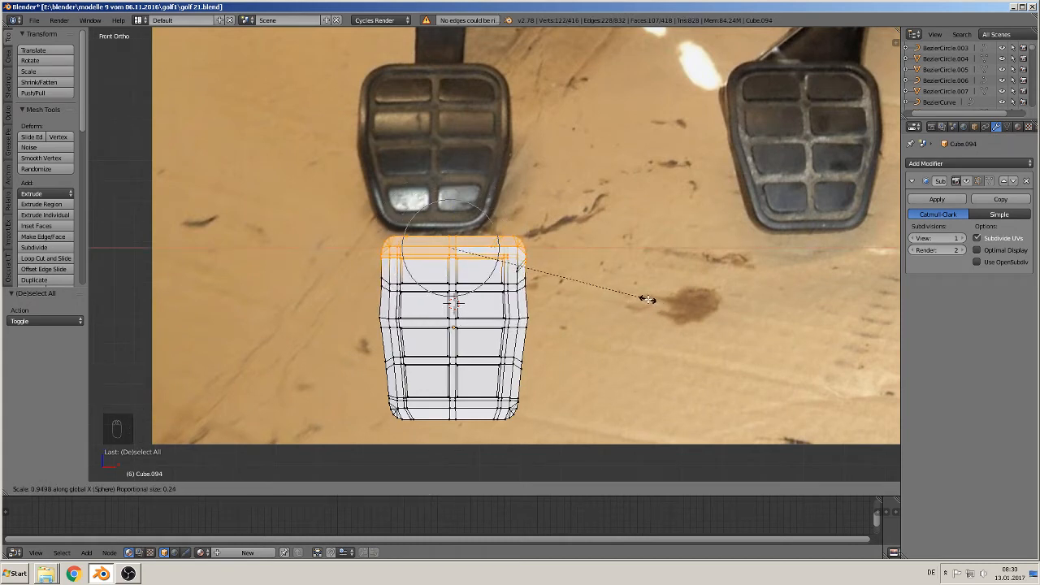
scroll(646, 300, "up", 3)
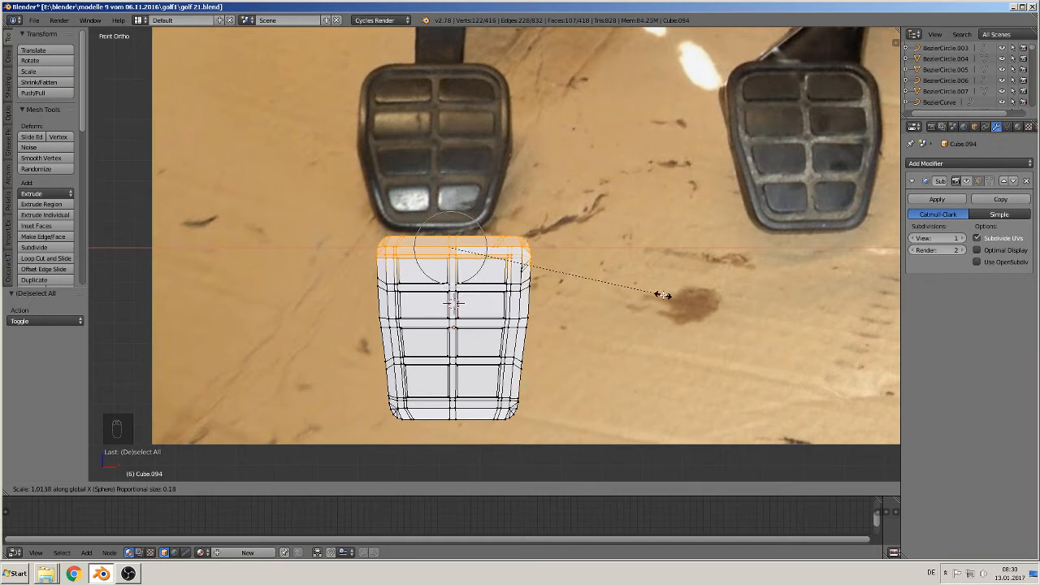
scroll(641, 297, "up", 2)
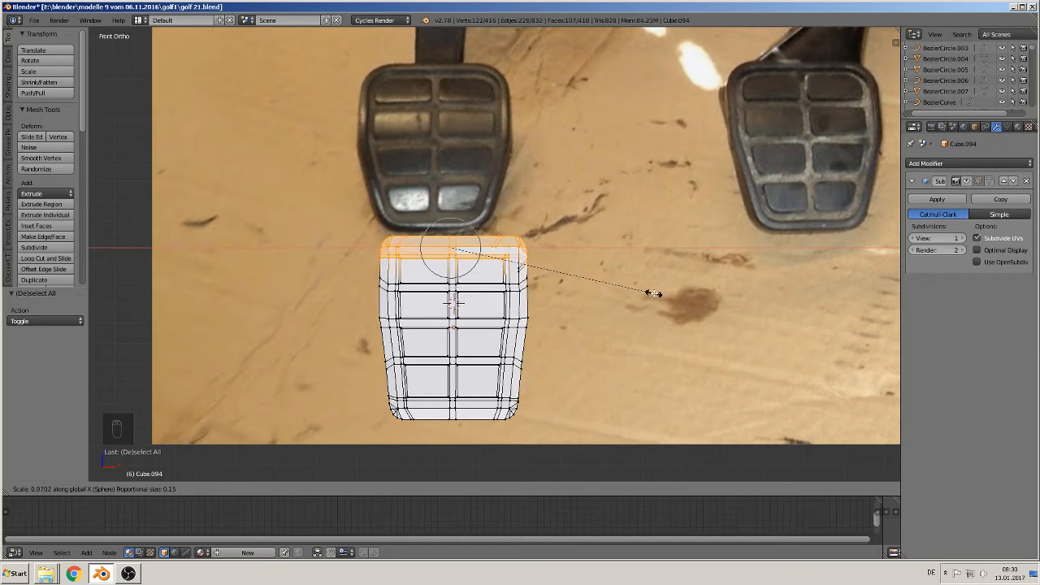
scroll(653, 296, "up", 2)
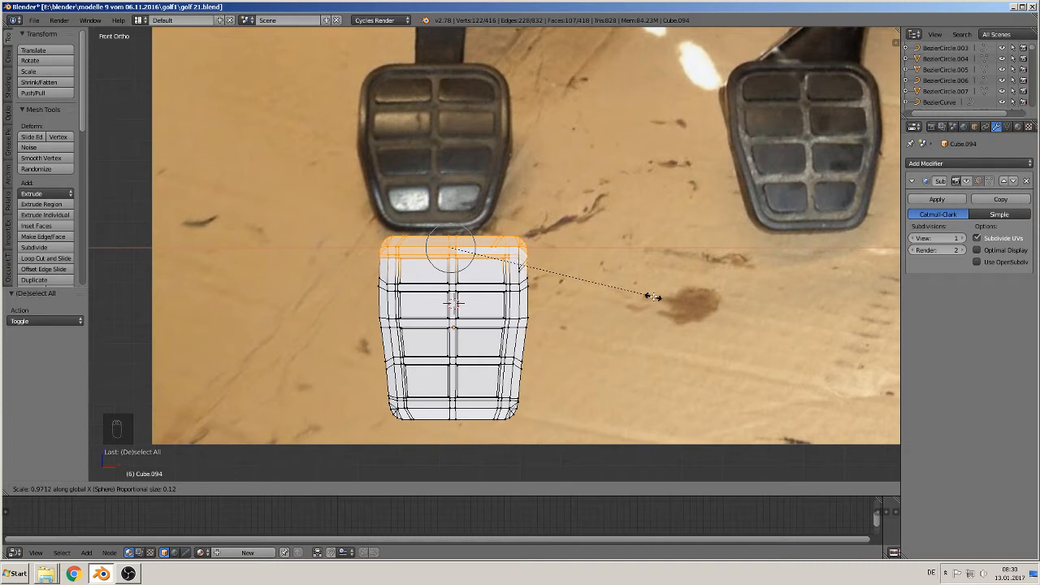
scroll(655, 295, "up", 1)
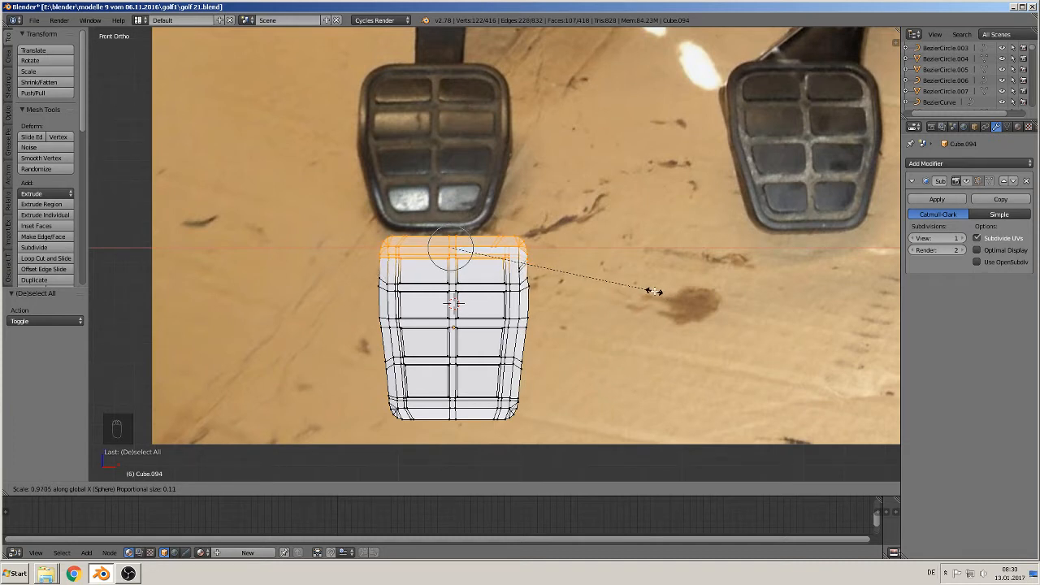
left_click(653, 291)
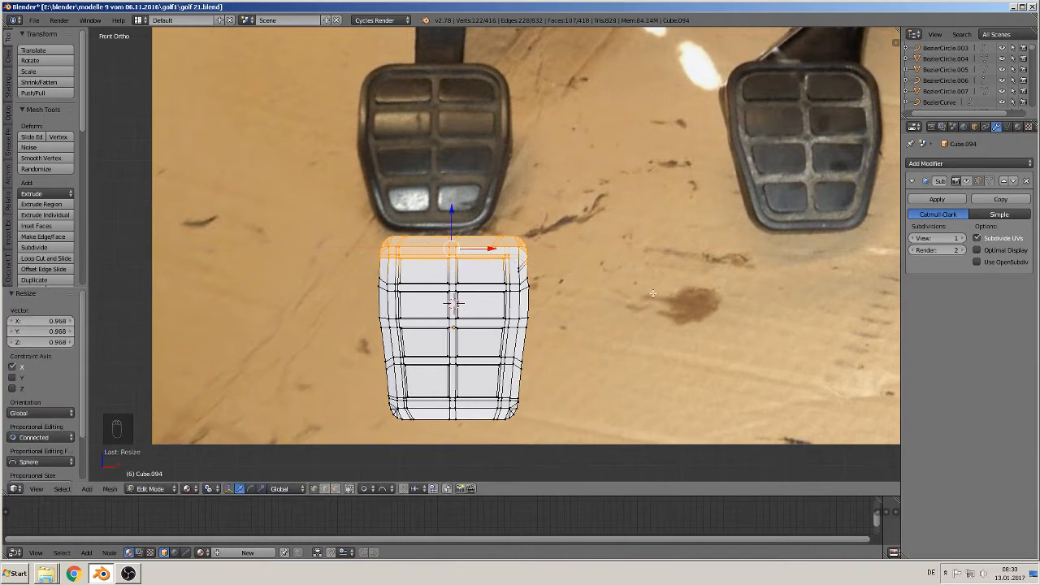
key("a")
key("c")
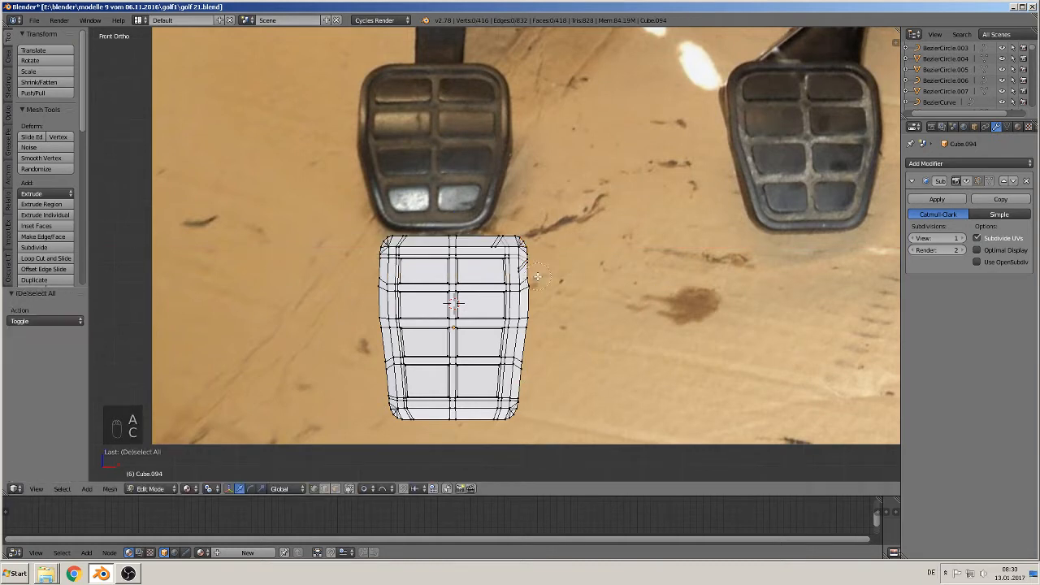
left_click_drag(558, 279, 559, 278)
key("ctrl+z")
key("ctrl+z")
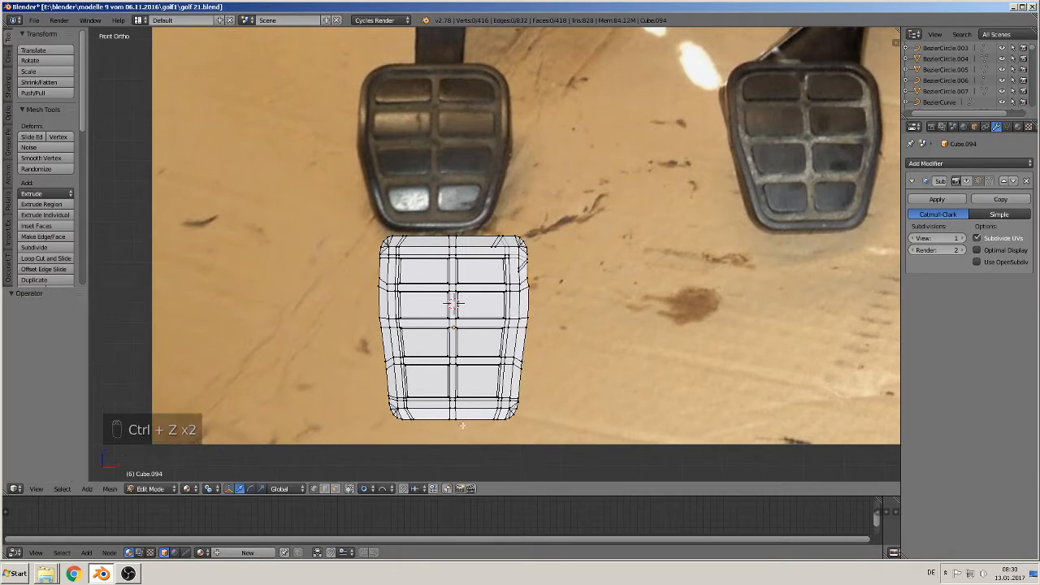
Disable proportional editing and check the outline of the pad's upper half
left_click(366, 489)
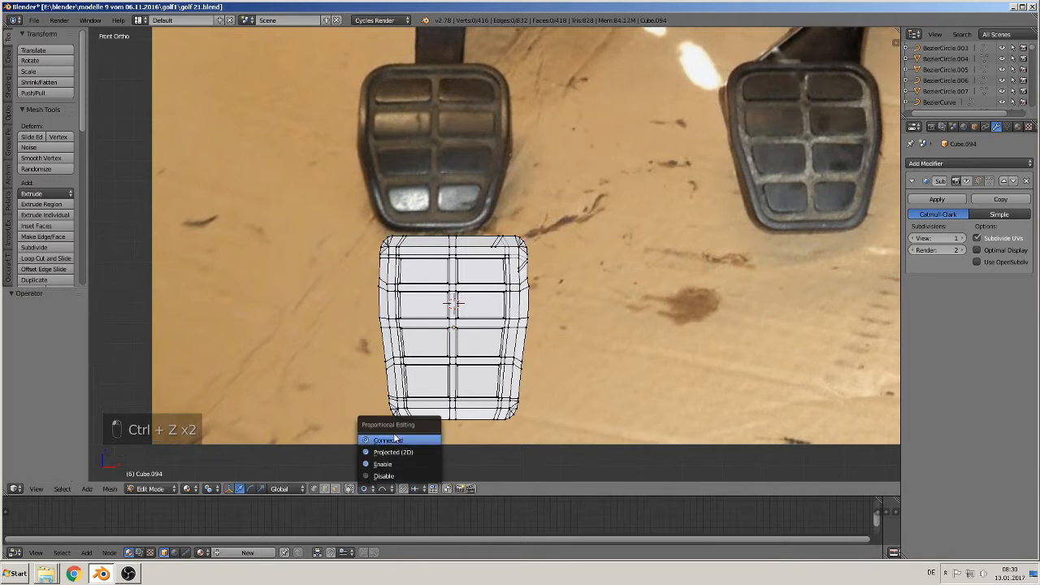
left_click(402, 476)
scroll(527, 331, "up", 2)
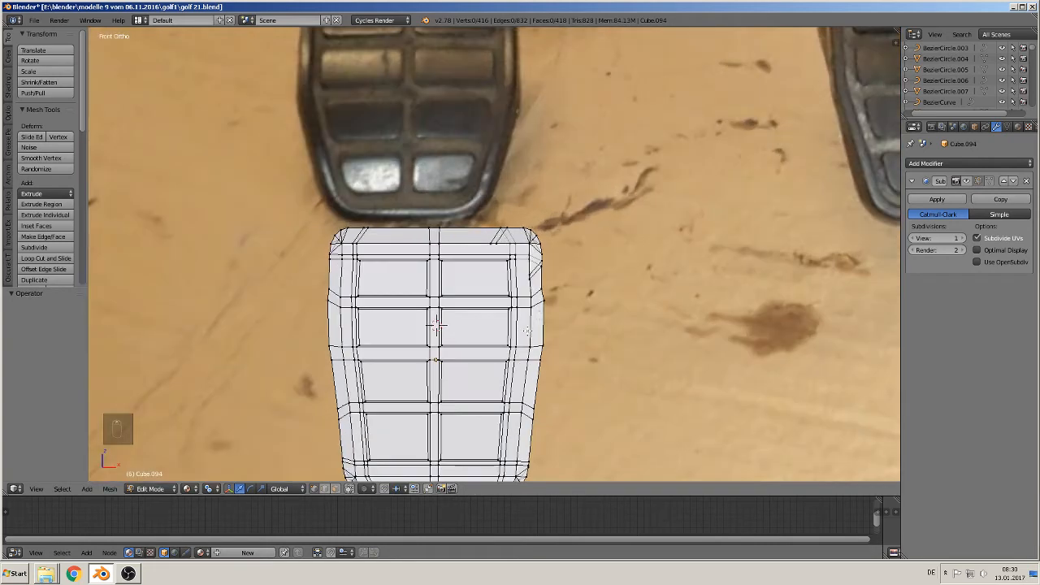
scroll(545, 294, "up", 2)
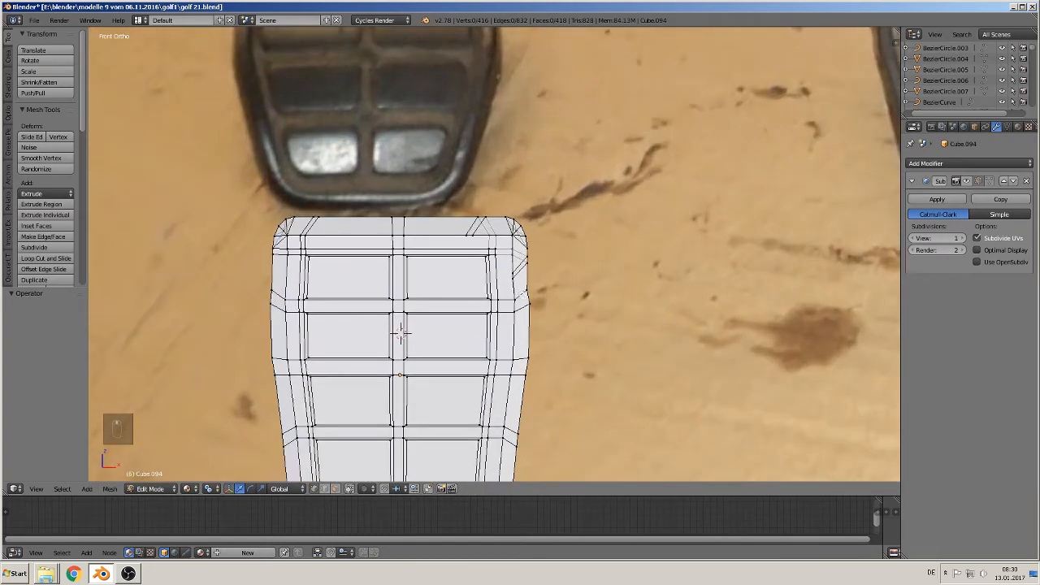
scroll(524, 295, "down", 2)
Undo the proportional scaling of the top border, back to the selected top border geometry
key("ctrl+z")
key("ctrl+z")
key("ctrl+z")
key("ctrl+z")
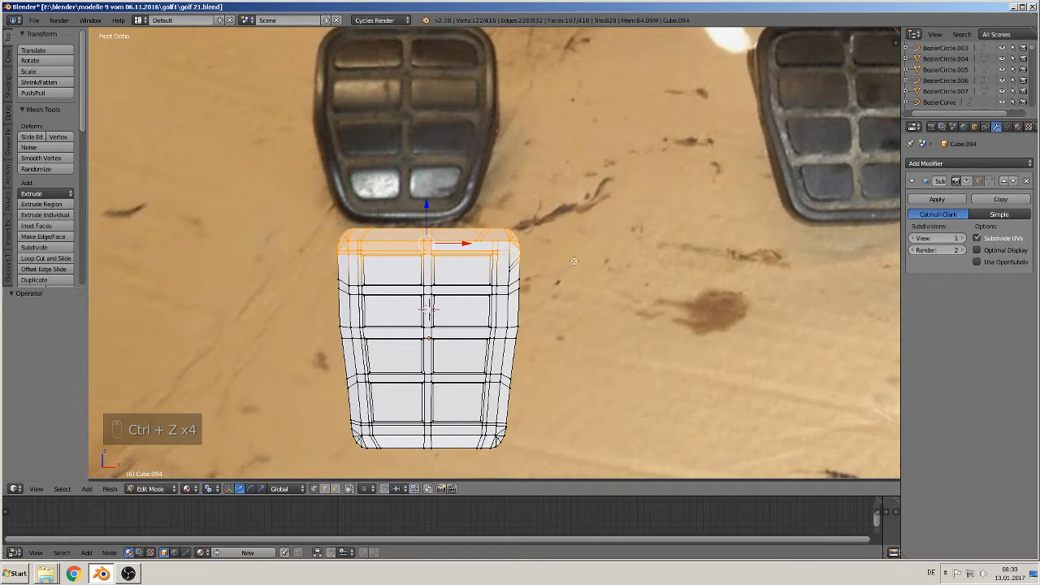
Scale the selected top border geometry to about 0.966 along X and return to Object Mode
key("s")
key("x")
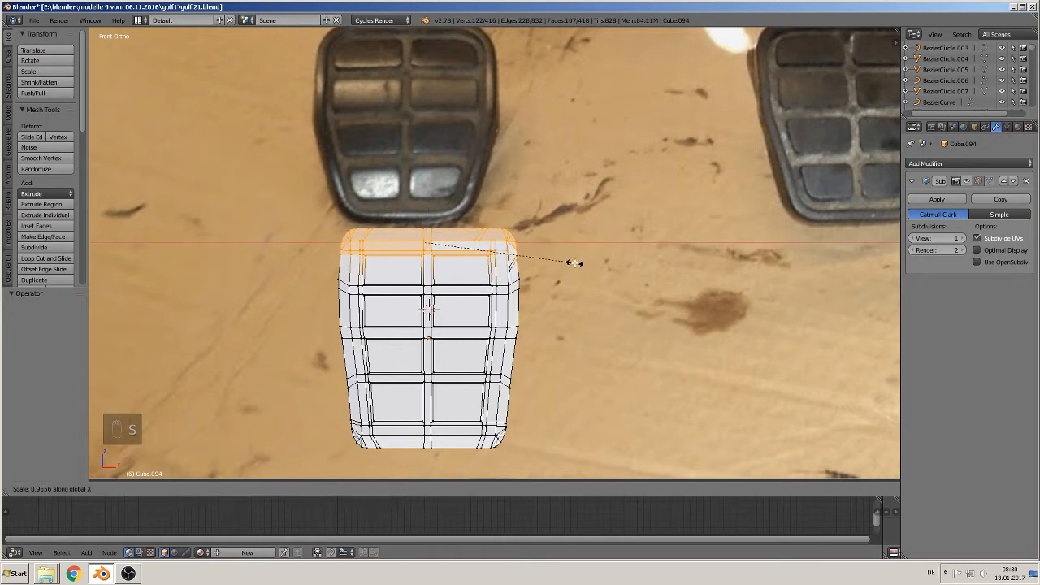
left_click(574, 262)
key("Tab")
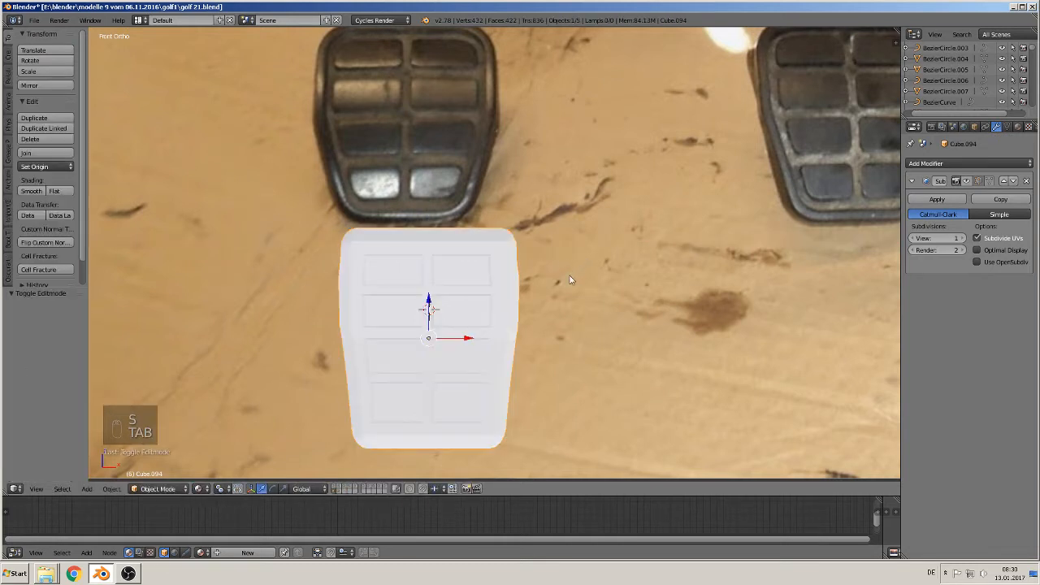
Duplicate the finished pad and move the copy 1.815 along X, beneath the second reference pedal
scroll(569, 290, "down", 3)
scroll(569, 300, "up", 1)
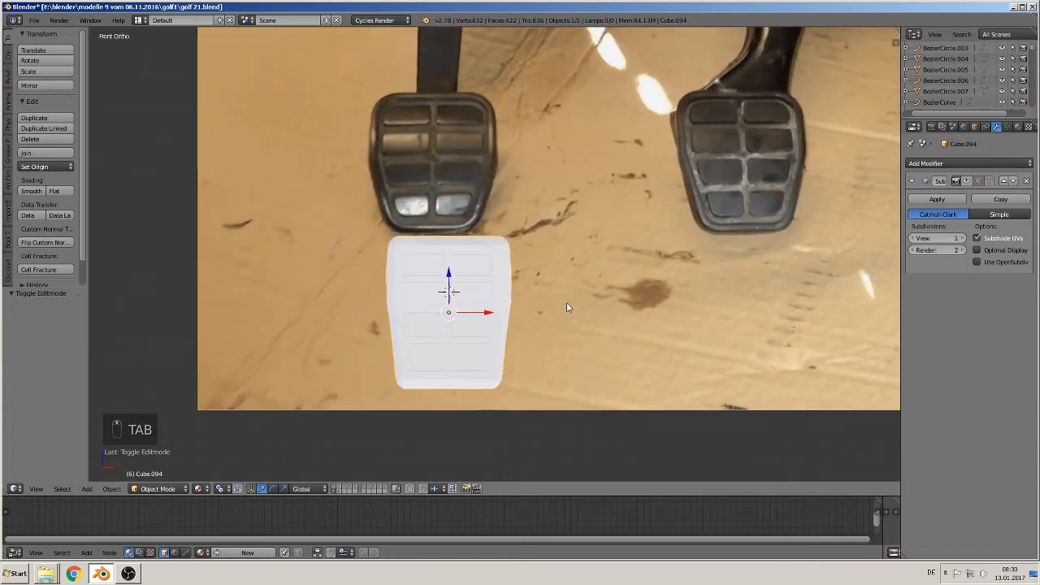
scroll(567, 307, "down", 3)
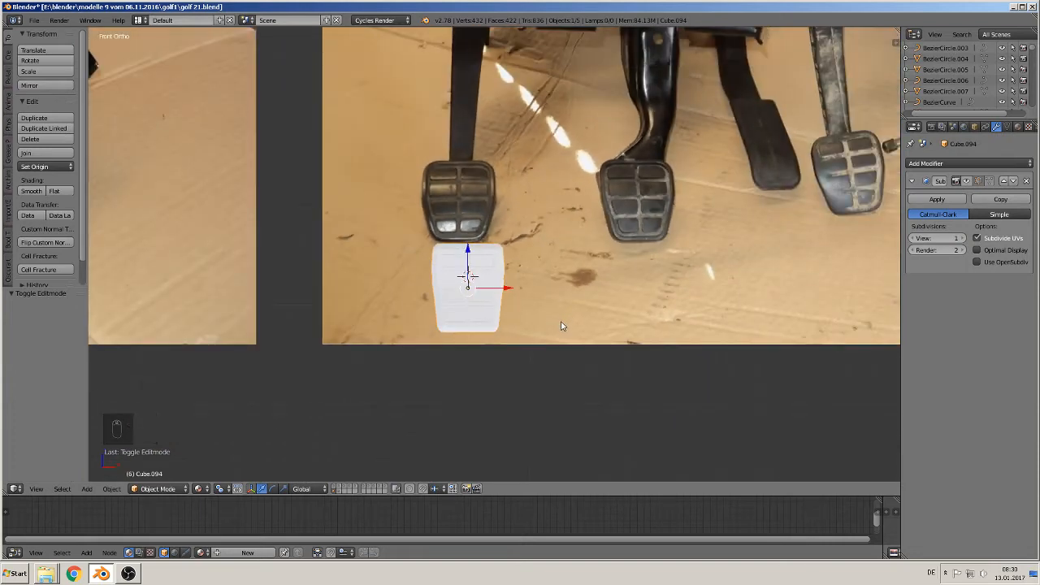
middle_click_drag(560, 326, 500, 350, "shift")
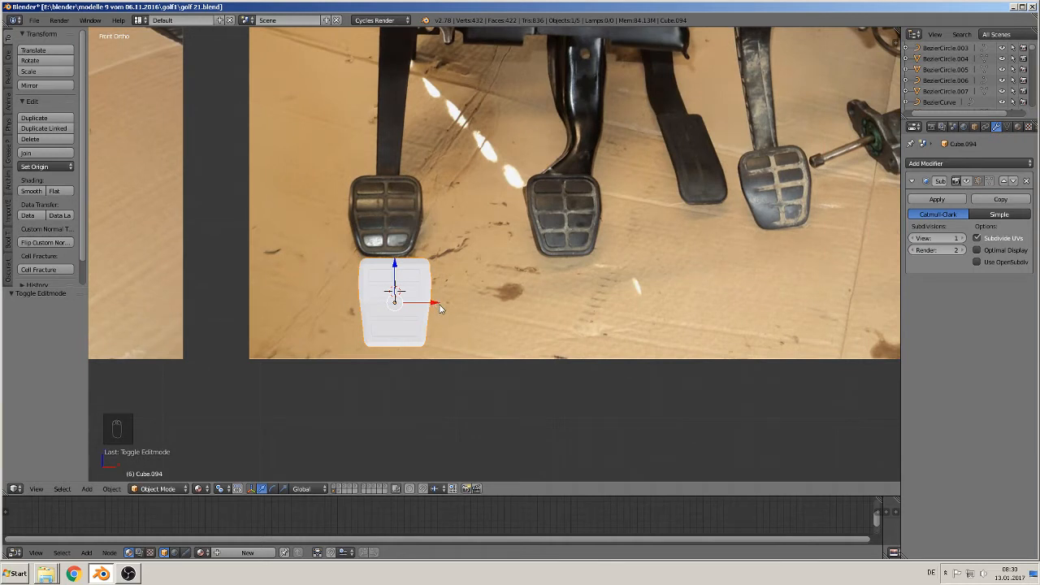
key("shift+d")
key("x")
left_click(644, 320)
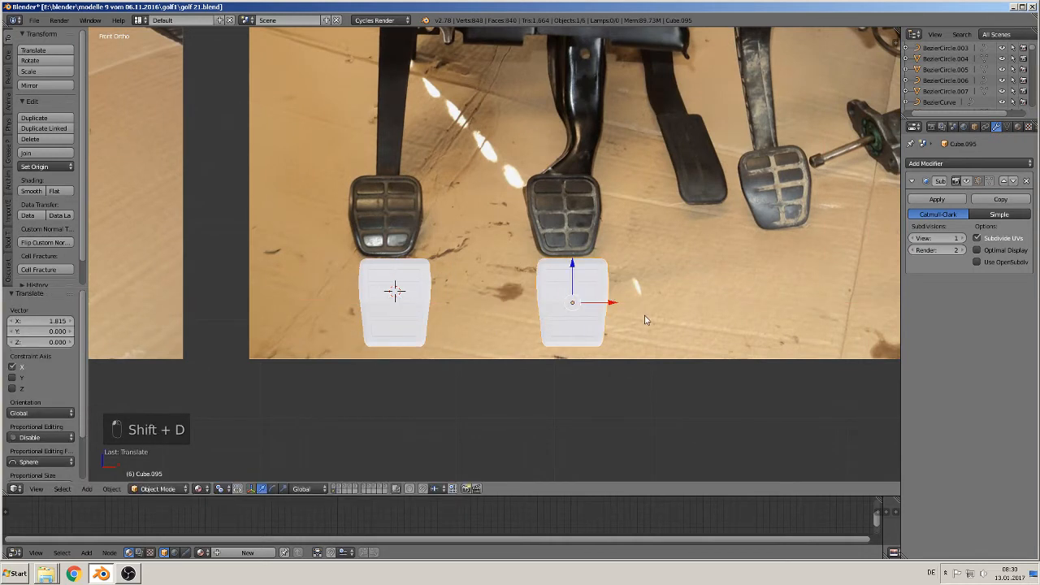
Undo the duplicated pad's move along X
middle_click_drag(645, 319, 458, 338, "shift")
middle_click_drag(559, 345, 591, 312, "shift")
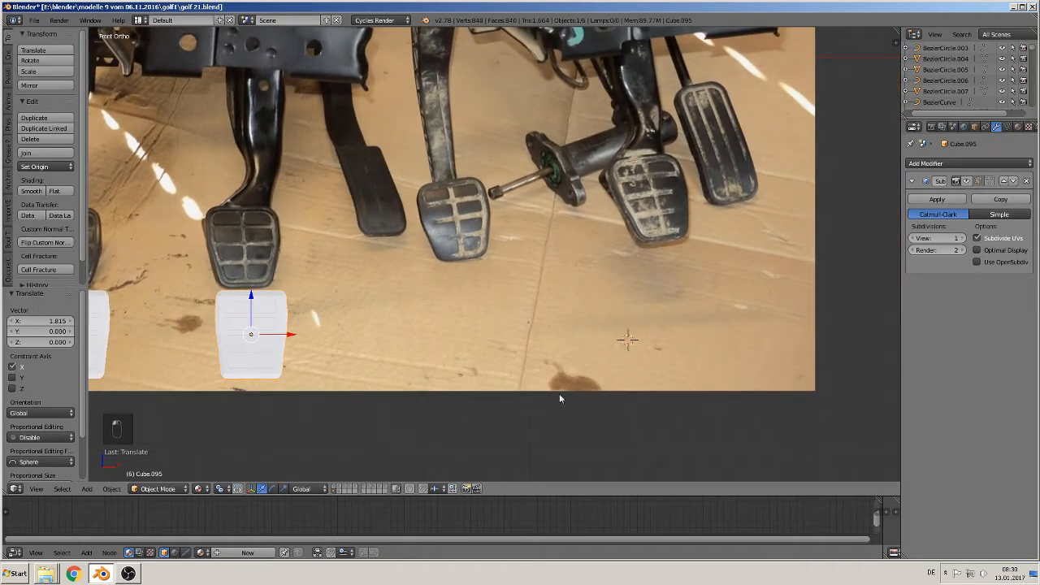
left_click(111, 488)
left_click(99, 473)
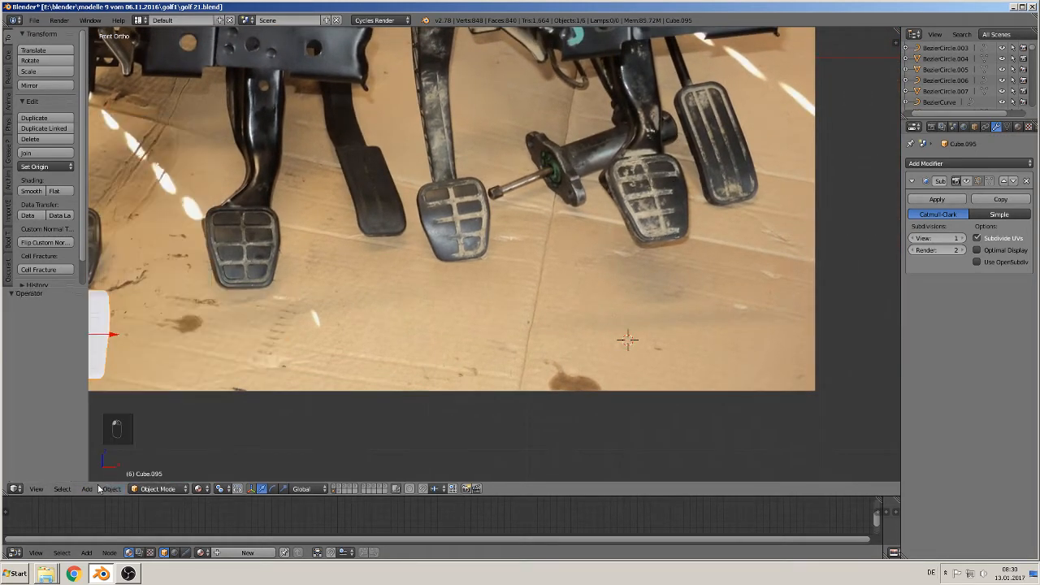
Add a cube below the reference photo's rightmost pedals, scale it to 0.366 along X and shorten it slightly along Z
left_click(87, 488)
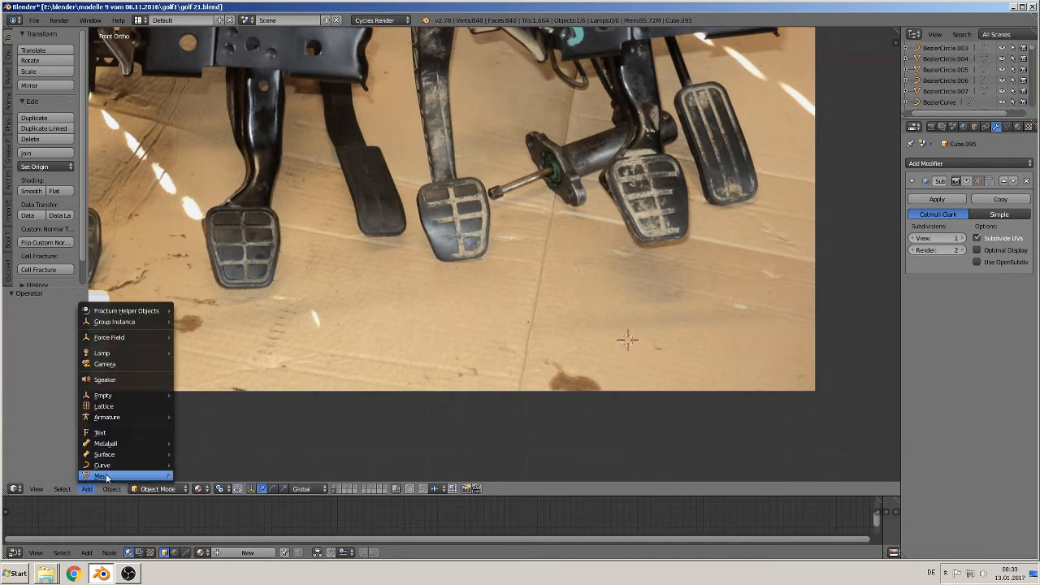
mouse_move(101, 475)
left_click(233, 219)
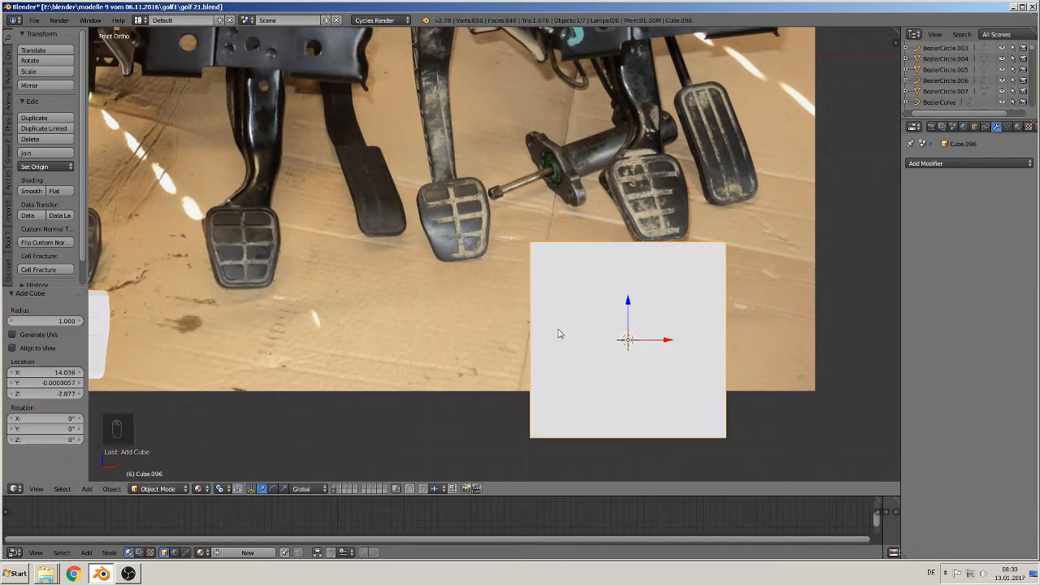
key("s")
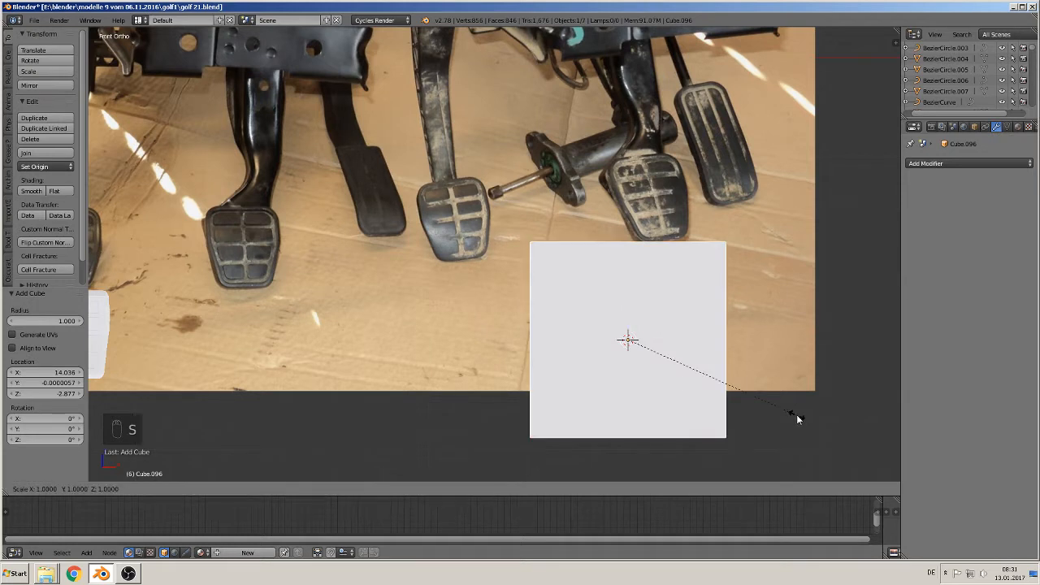
key("x")
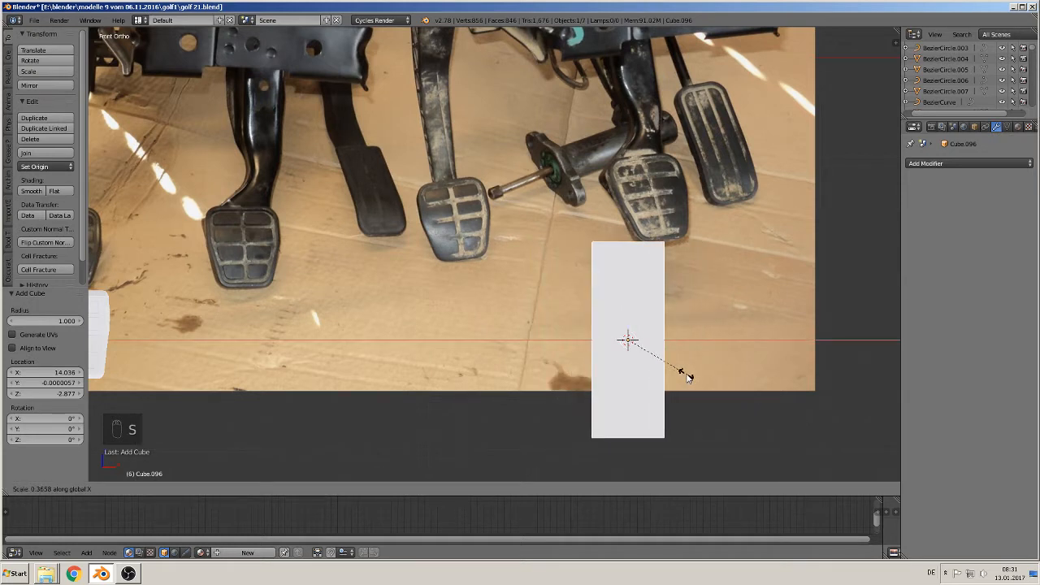
left_click(685, 373)
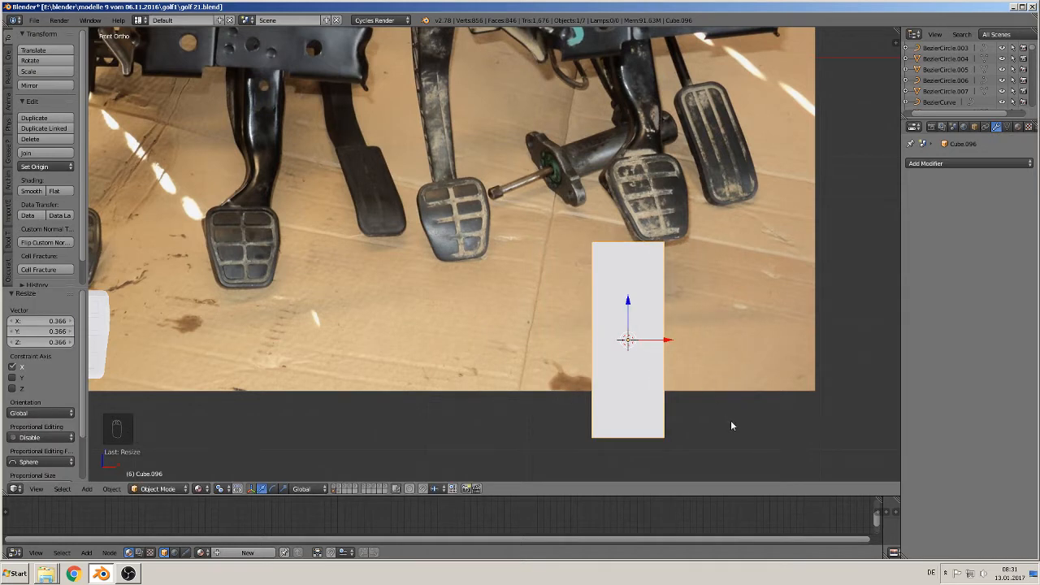
key("s")
key("z")
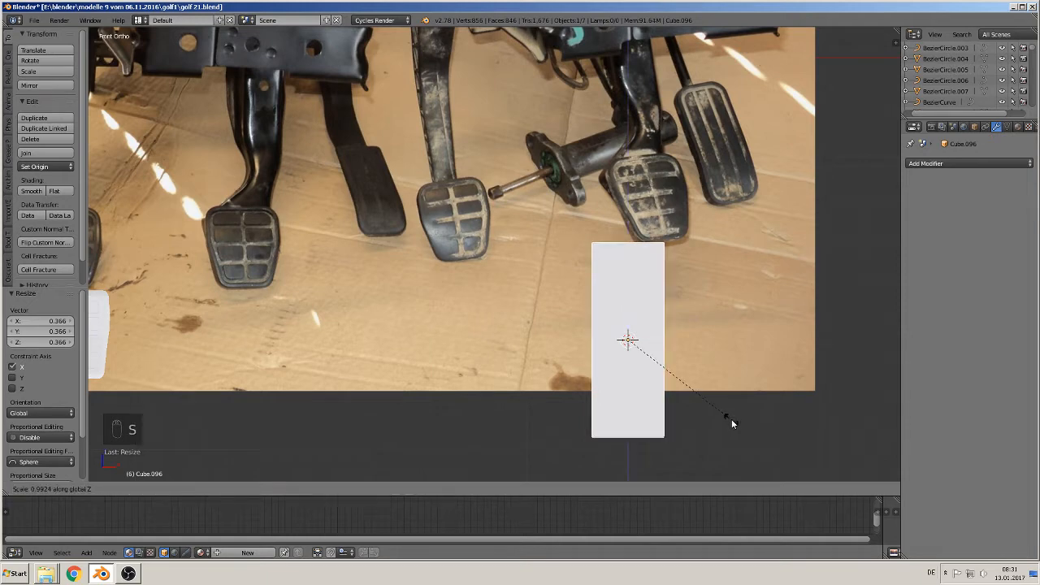
left_click(719, 412)
Move the new block -2.270 along Y, in front of the reference photo, and scale it to 0.126 along Y
middle_click_drag(714, 407, 629, 363)
key("g")
key("y")
left_click(746, 397)
key("s")
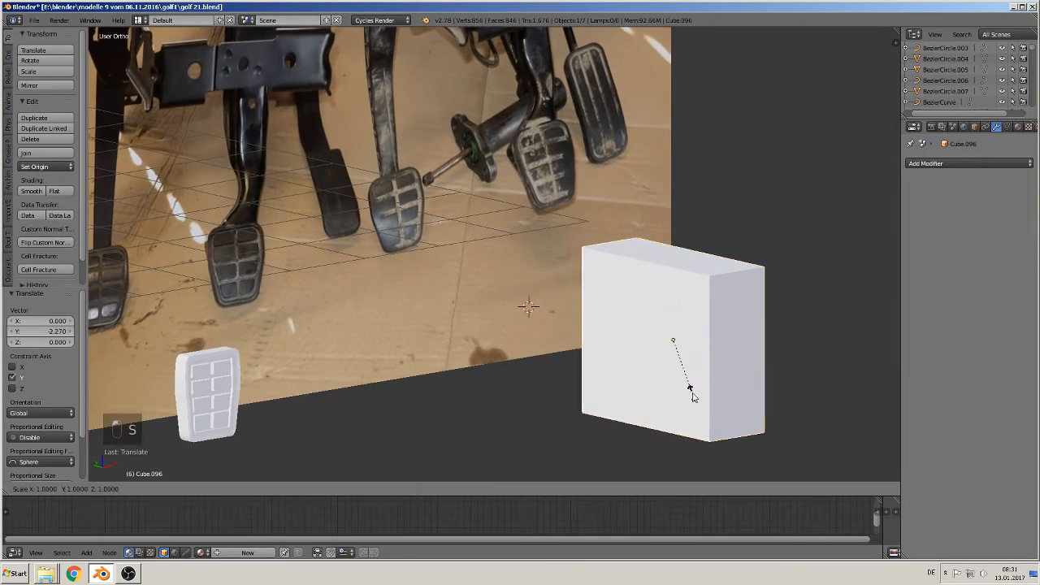
key("y")
left_click(680, 342)
middle_click_drag(681, 342, 630, 343)
Enter Edit Mode on the block and add two evenly spaced vertical loop cuts from the front view
key("KP_1")
scroll(687, 320, "up", 1)
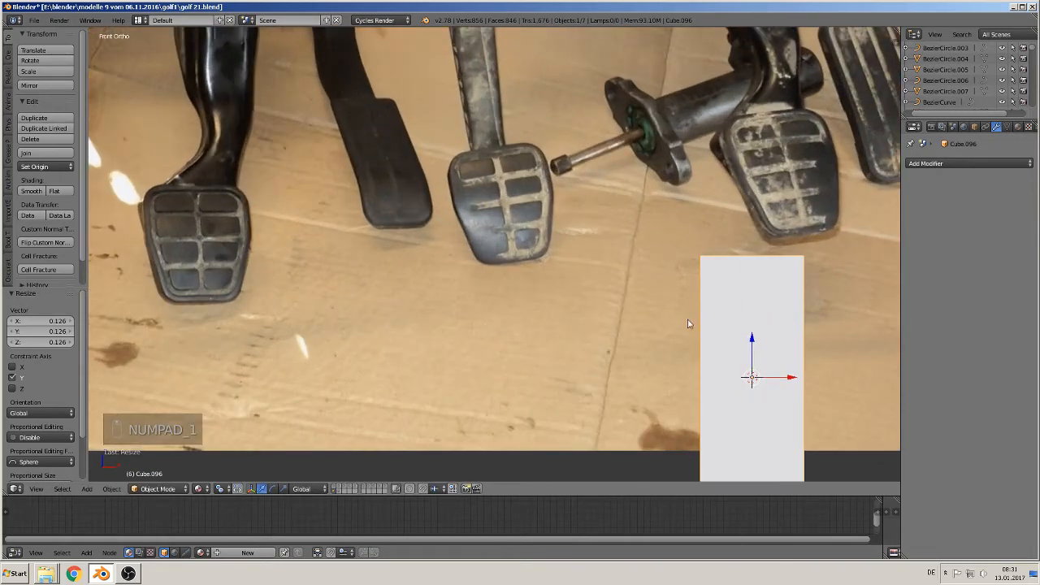
middle_click_drag(688, 320, 510, 290, "shift")
scroll(527, 251, "down", 1)
scroll(537, 214, "up", 1)
scroll(606, 154, "down", 2)
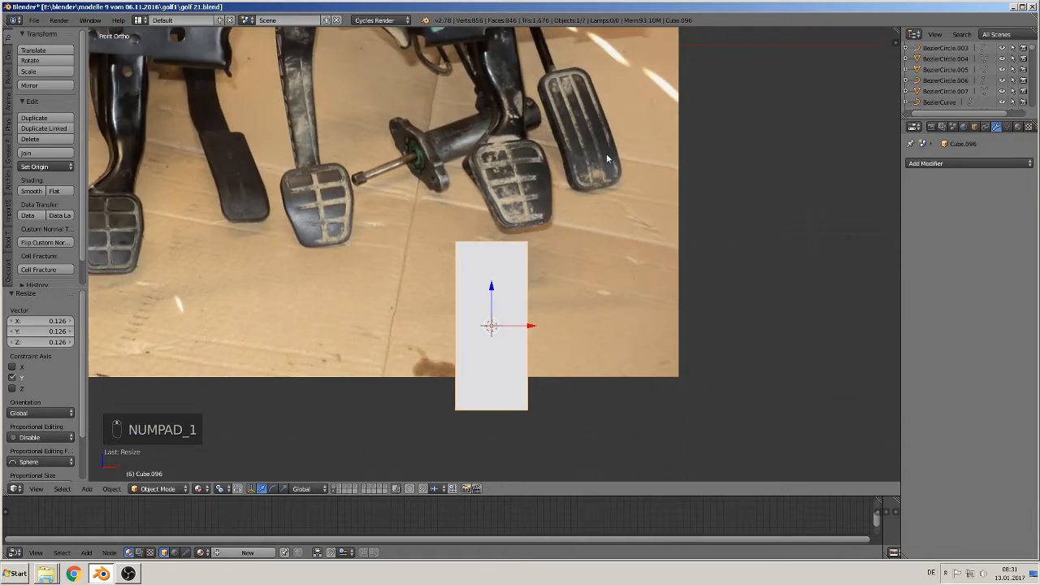
scroll(608, 80, "up", 1)
key("Tab")
scroll(540, 249, "up", 2)
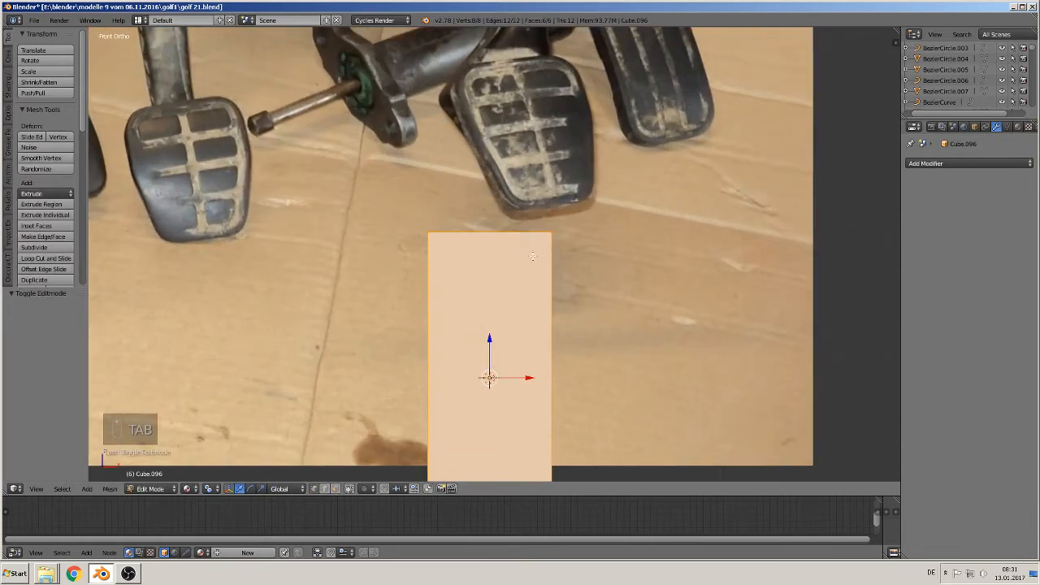
key("ctrl+r")
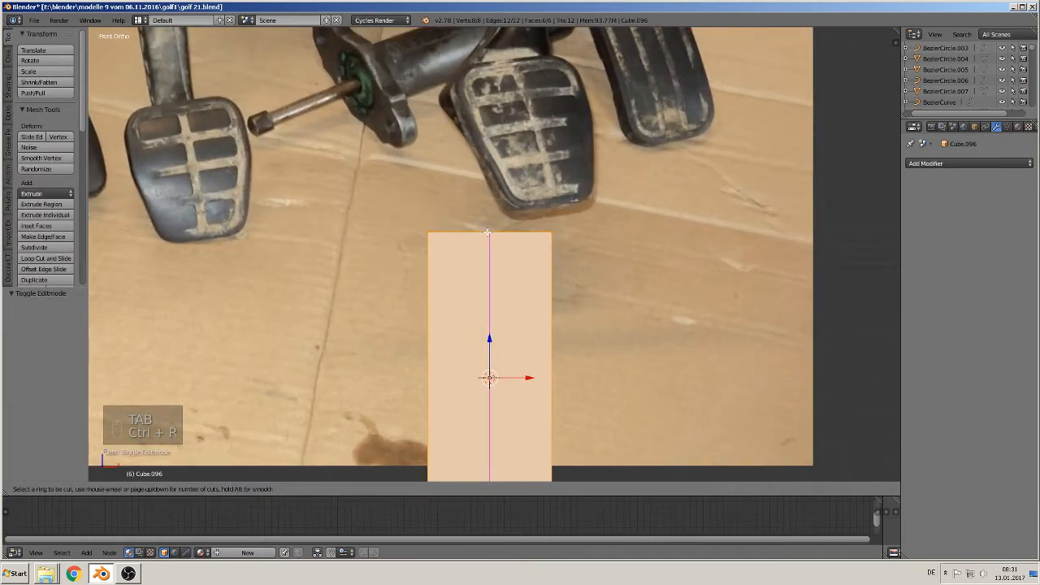
scroll(487, 233, "up", 1)
left_click(488, 233)
right_click(488, 234)
Add two horizontal loop cuts, one slid near the block's upper end and one near its lower end
middle_click_drag(612, 353, 592, 296, "shift")
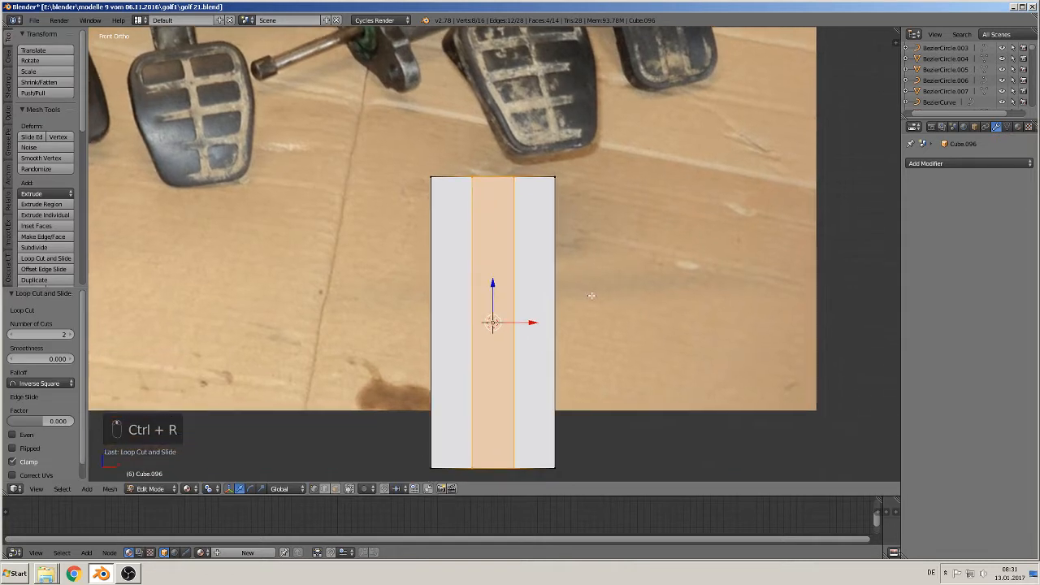
key("ctrl+r")
left_click(493, 183)
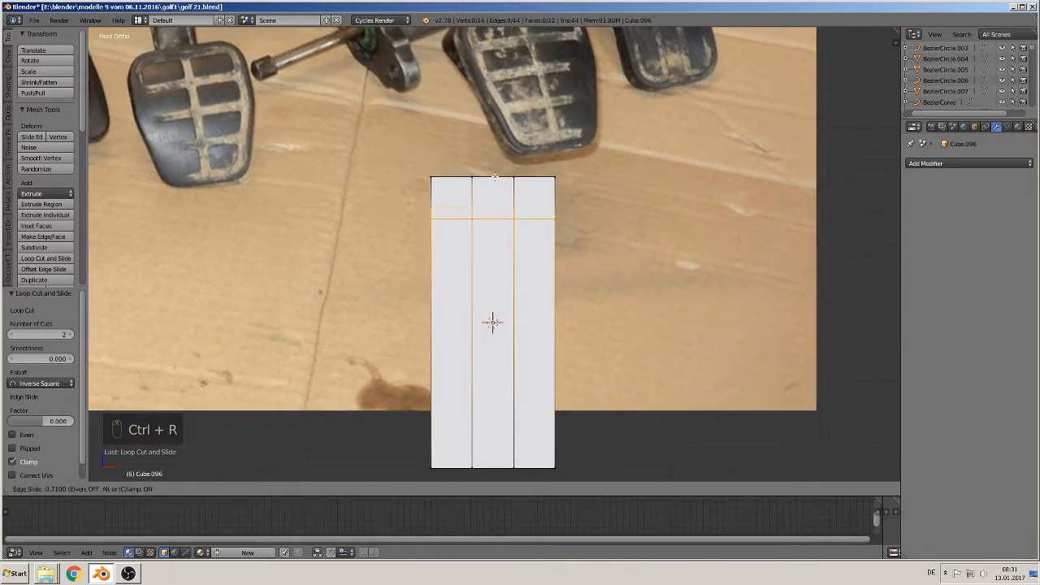
left_click(493, 177)
key("ctrl+r")
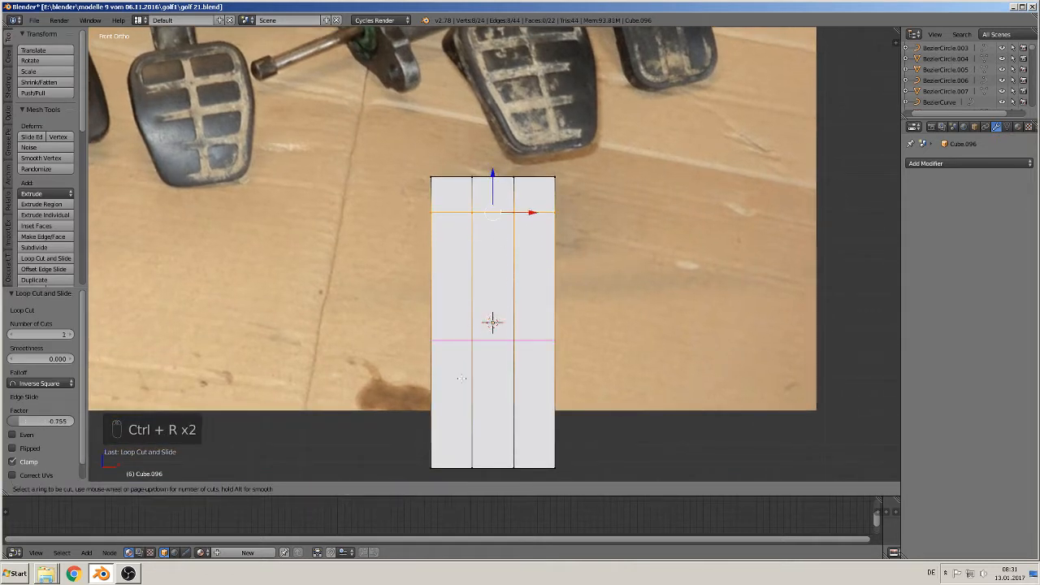
left_click(492, 410)
left_click(491, 472)
Bevel the block's four corner edges with four segments and an offset of about 0.65, and clear the selection
middle_click_drag(585, 425, 569, 353)
right_click(546, 196)
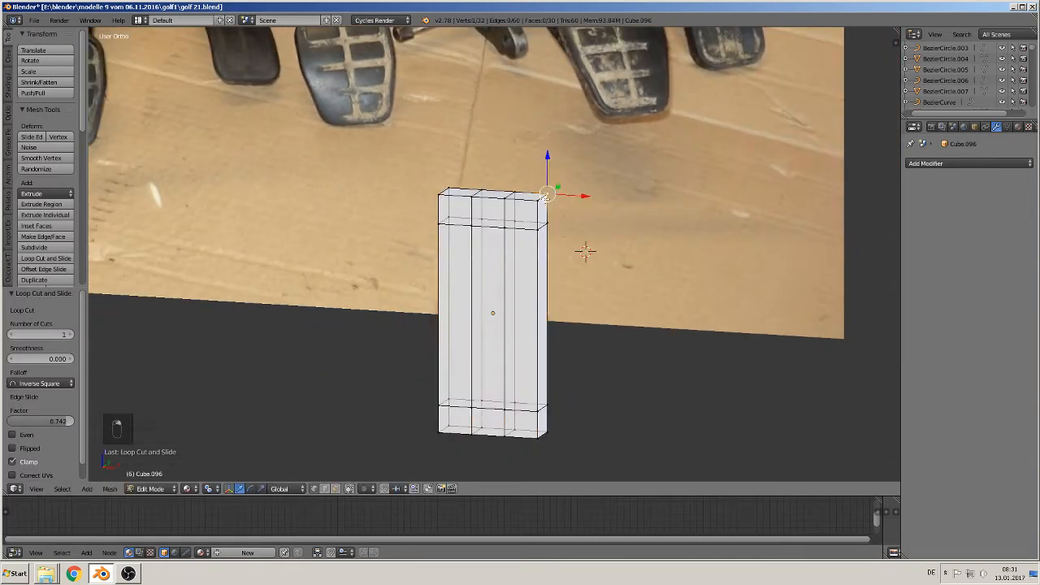
right_click(538, 201, "shift")
right_click(449, 189, "shift")
right_click(438, 195, "shift")
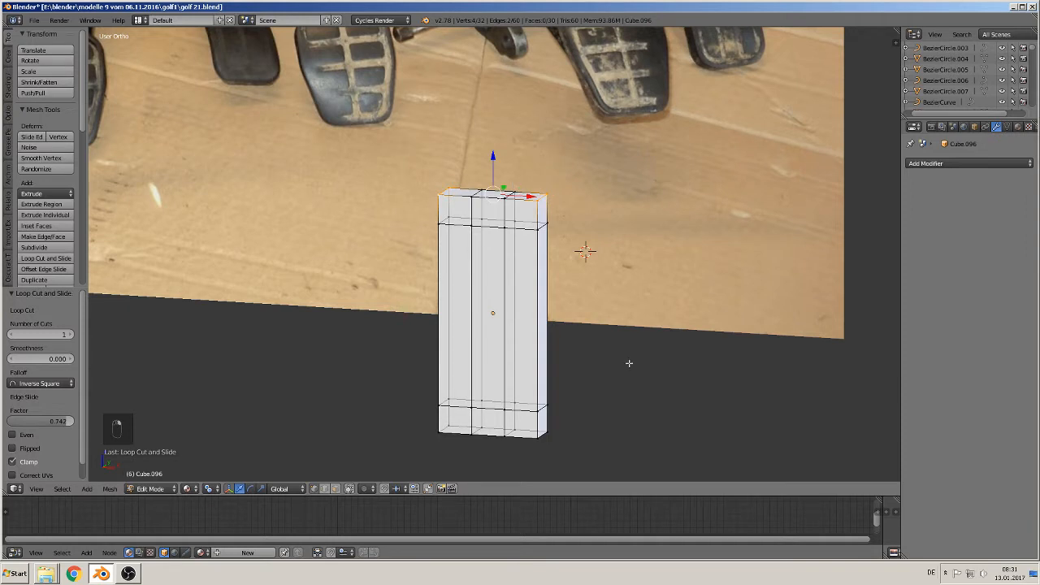
middle_click_drag(594, 431, 568, 307, "shift")
right_click(522, 309, "shift")
right_click(504, 316, "shift")
right_click(416, 307, "shift")
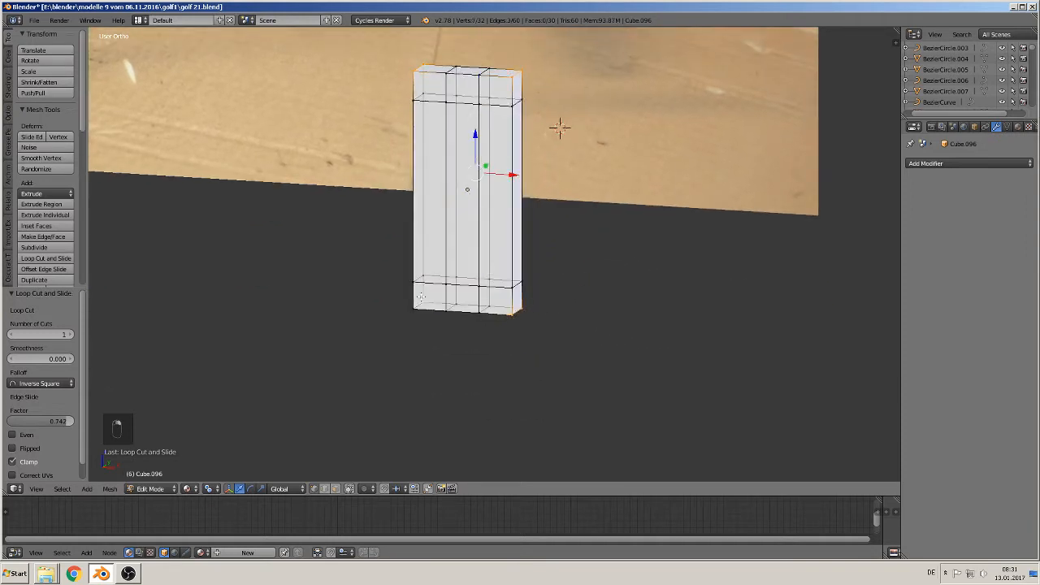
right_click(419, 300, "shift")
scroll(576, 336, "up", 2)
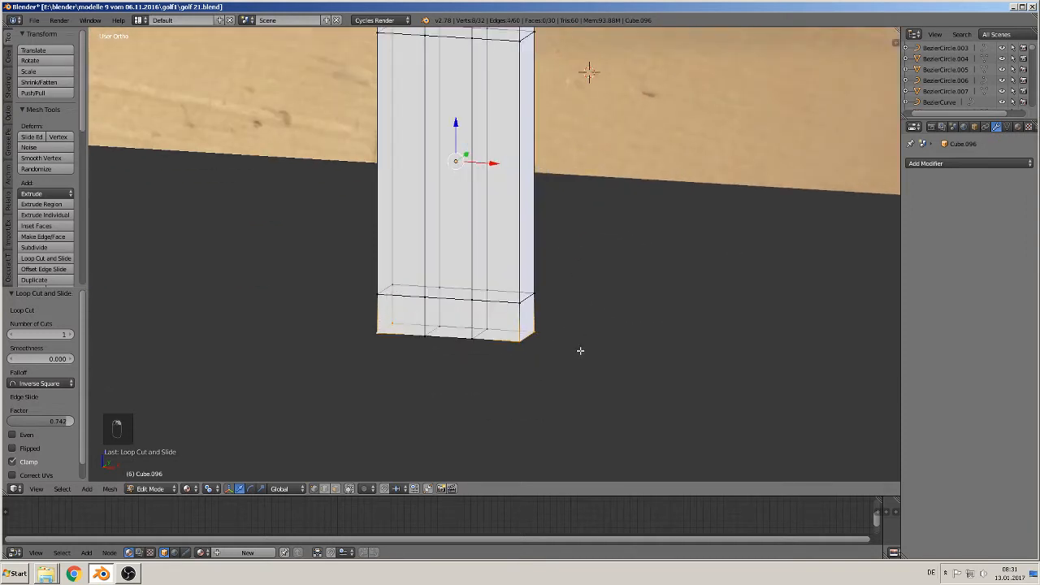
key("ctrl+b")
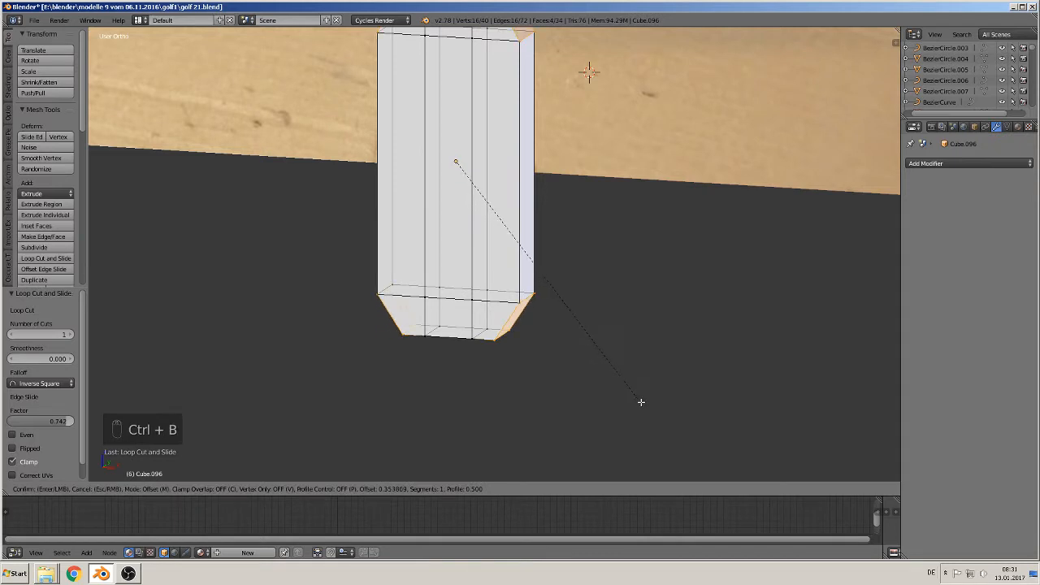
scroll(702, 424, "up", 1)
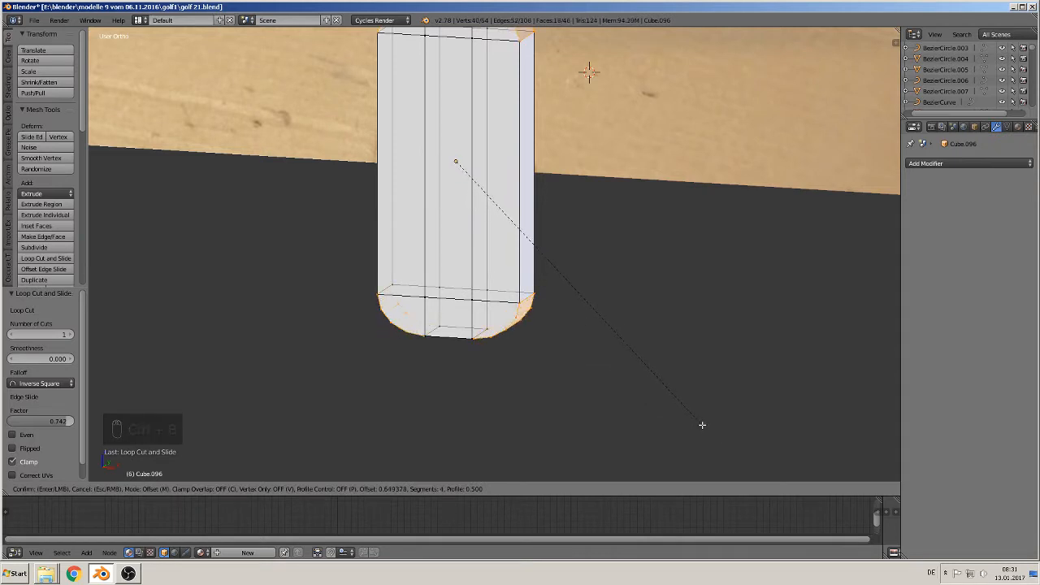
left_click(702, 424)
middle_click_drag(701, 423, 594, 412)
key("a")
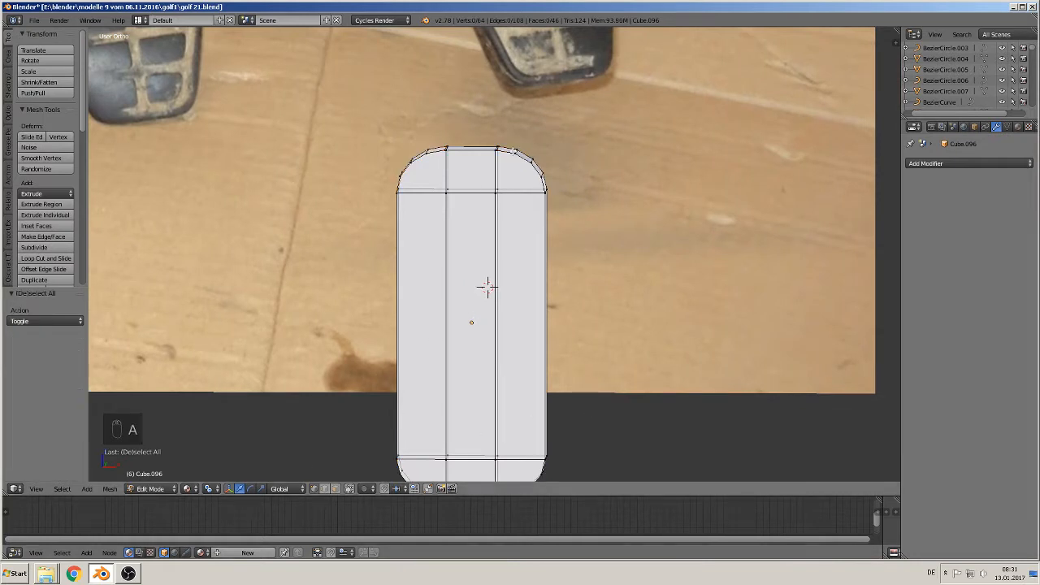
Set the pivot point to Median Point
left_click(208, 489)
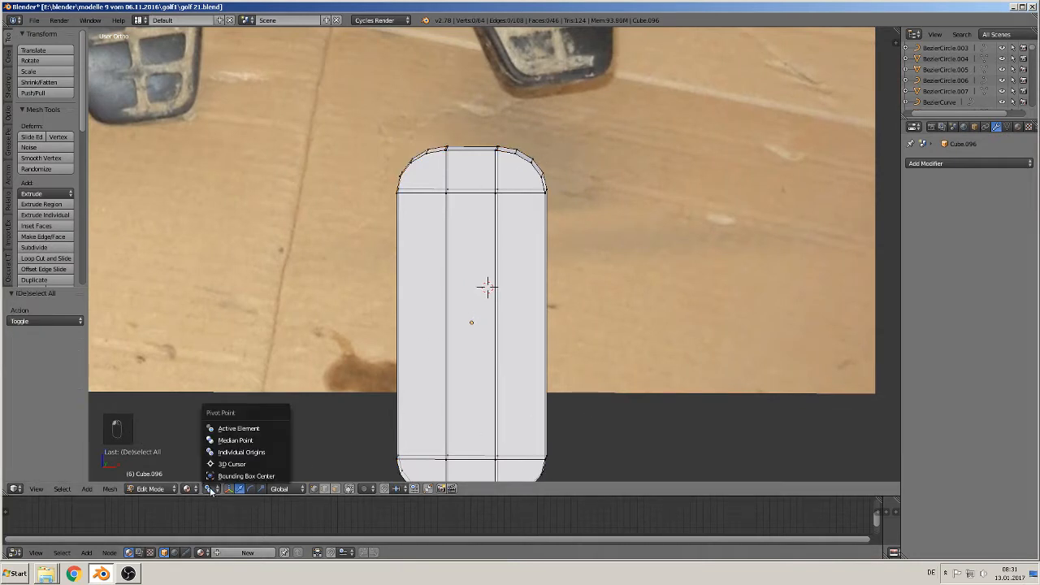
left_click(227, 440)
scroll(352, 360, "down", 2)
middle_click_drag(503, 269, 455, 348, "shift")
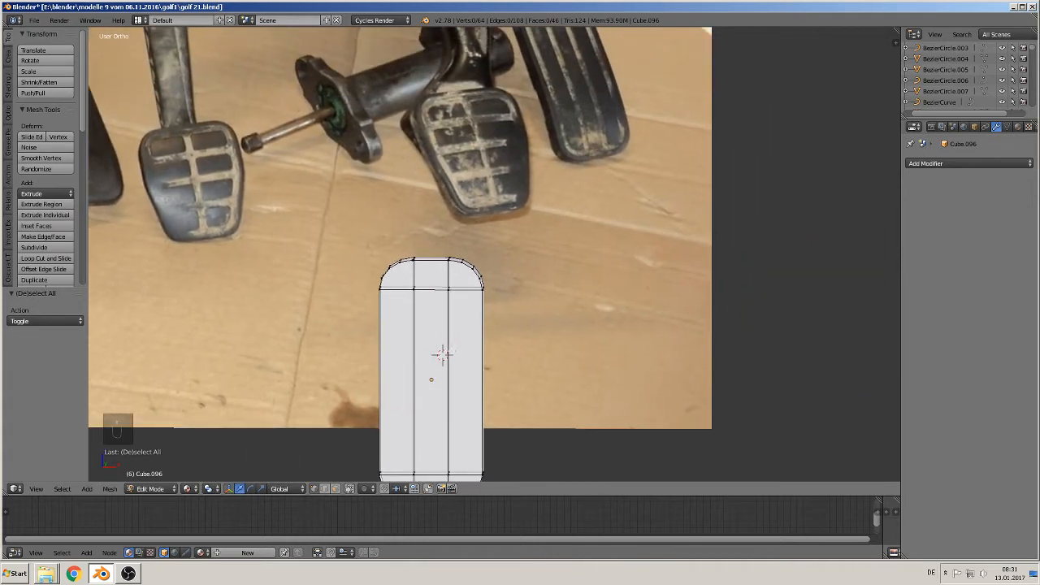
scroll(453, 340, "down", 1)
scroll(454, 317, "up", 1)
scroll(585, 104, "down", 1)
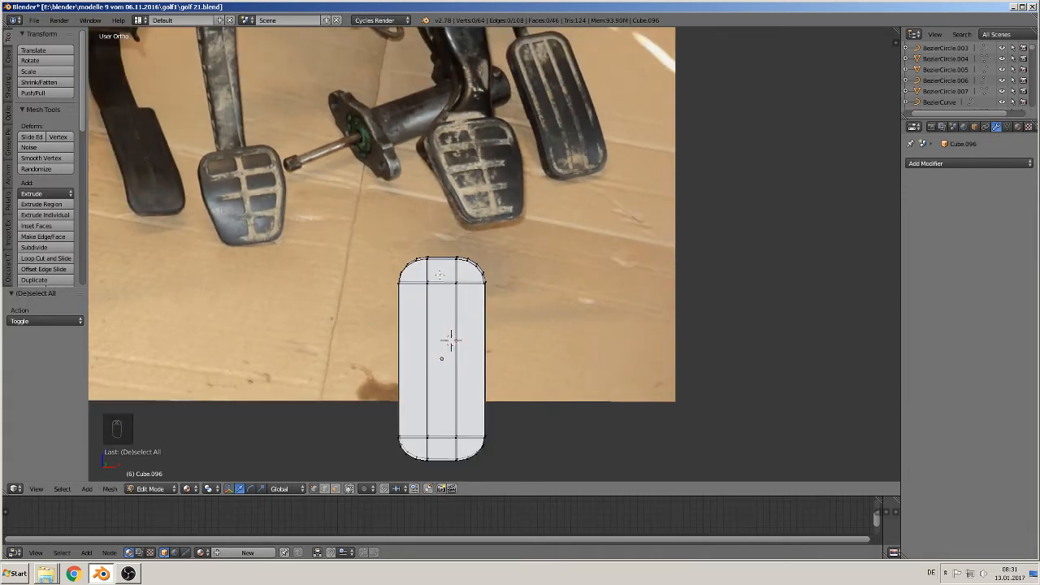
In face select mode, extrude the ring of side faces around the block outward, scaled to 1.060
middle_click_drag(467, 278, 485, 287)
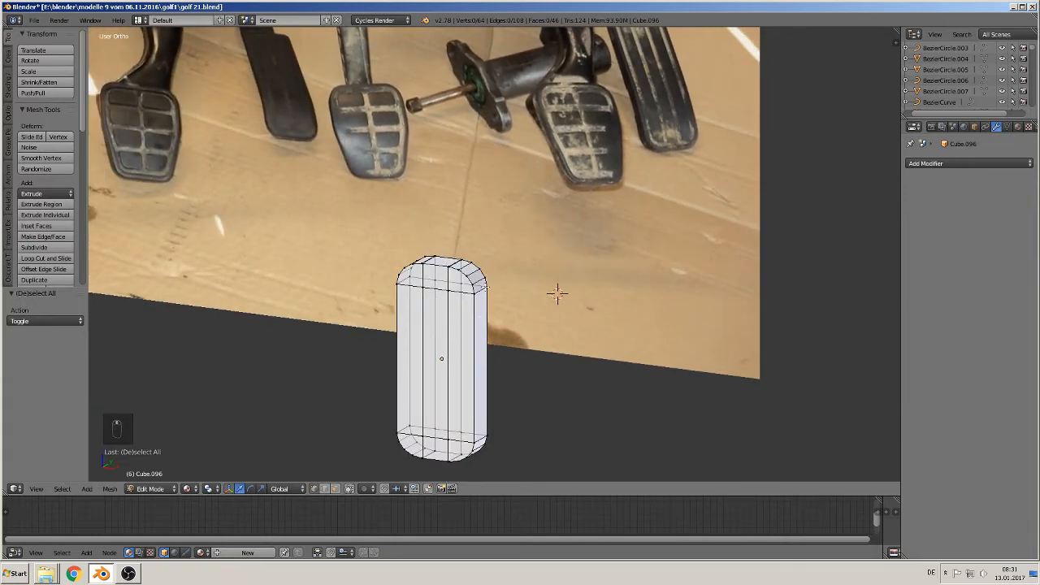
left_click(336, 489)
key("a")
key("e")
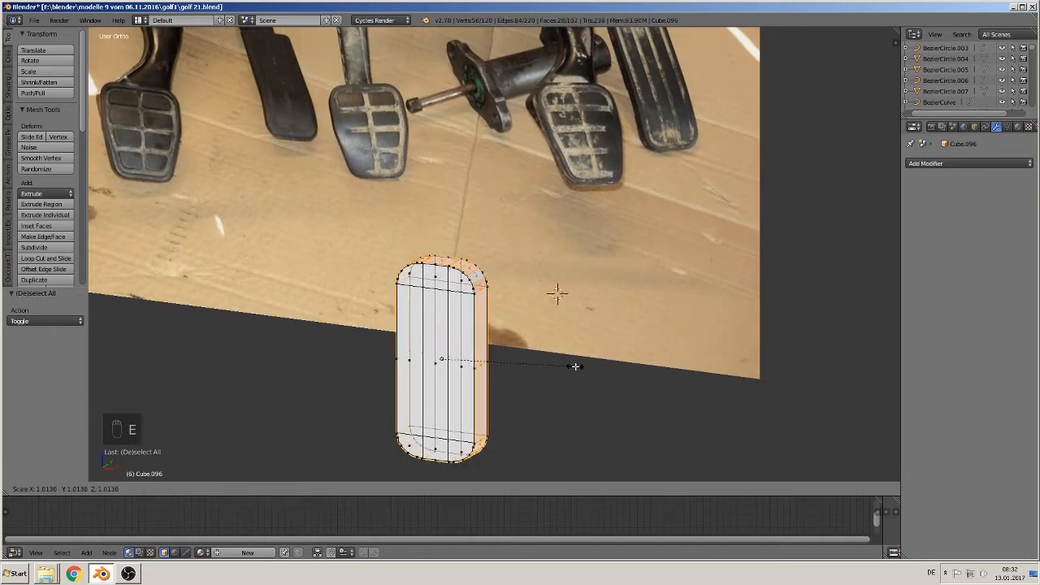
left_click(580, 370)
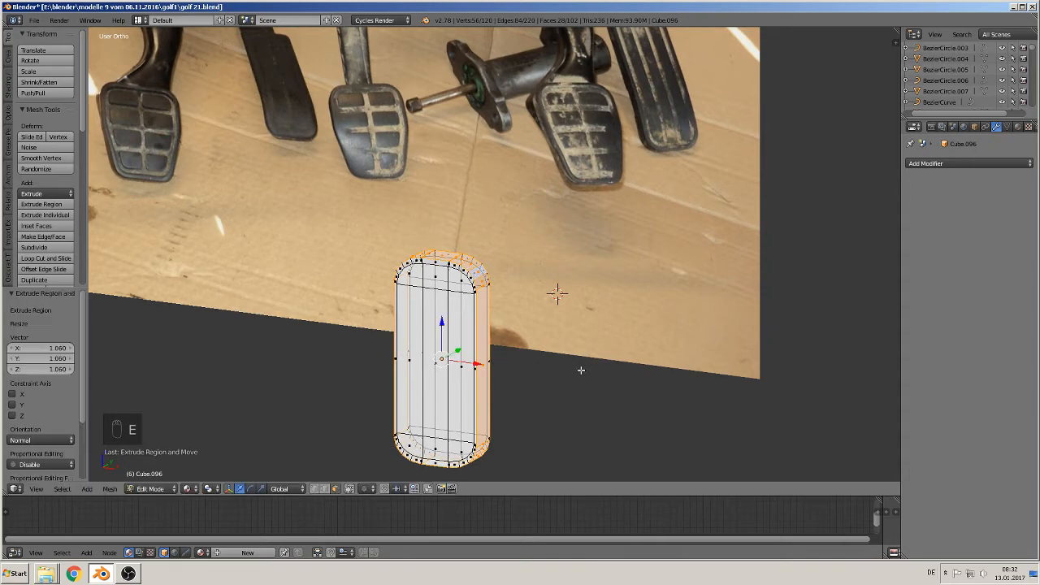
middle_click_drag(580, 370, 608, 352)
Widen the extruded outer ring to 1.071 along X in the front view
key("KP_1")
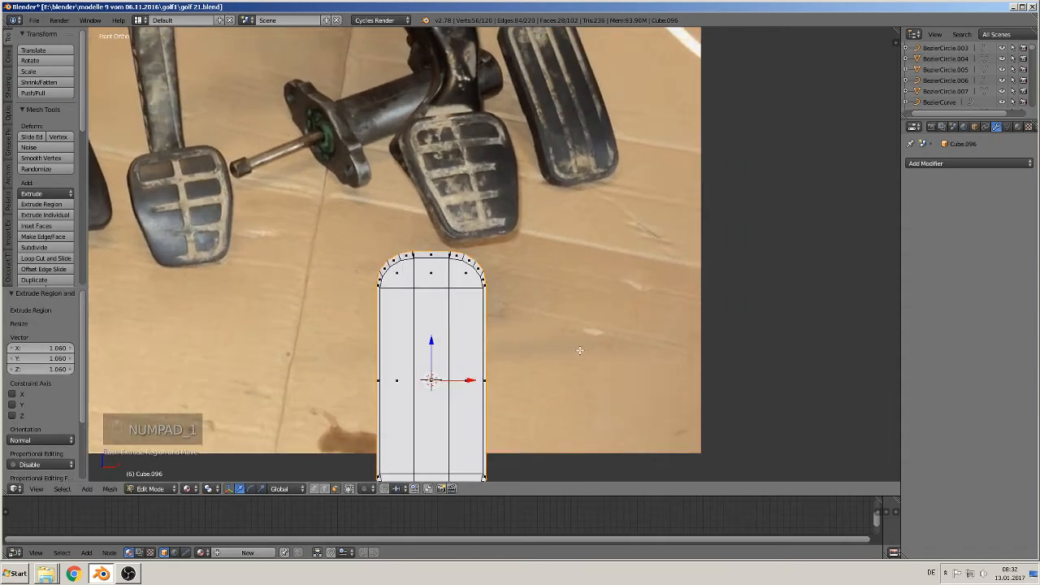
key("s")
key("x")
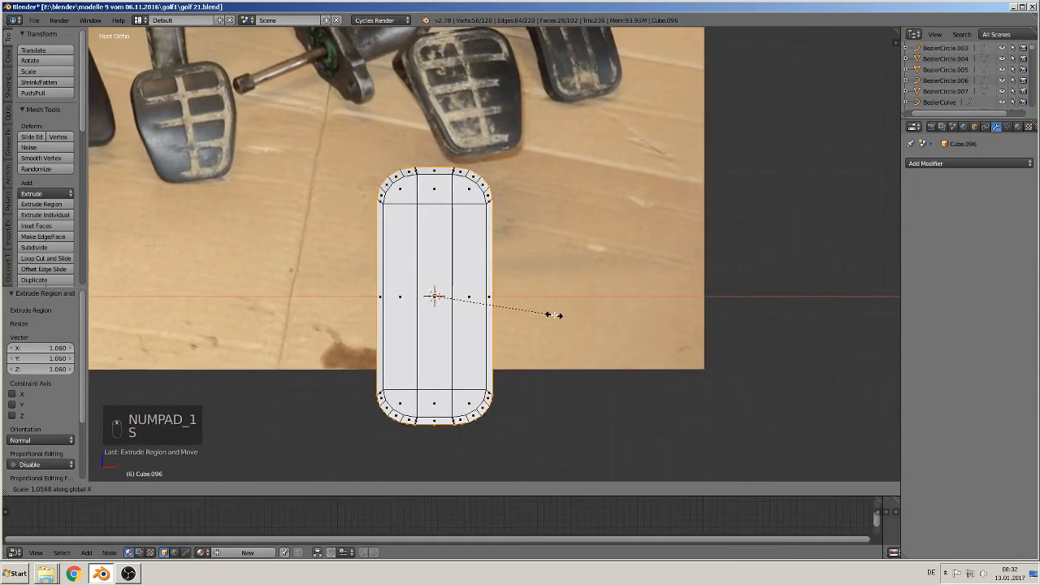
left_click(551, 304)
scroll(529, 281, "up", 1)
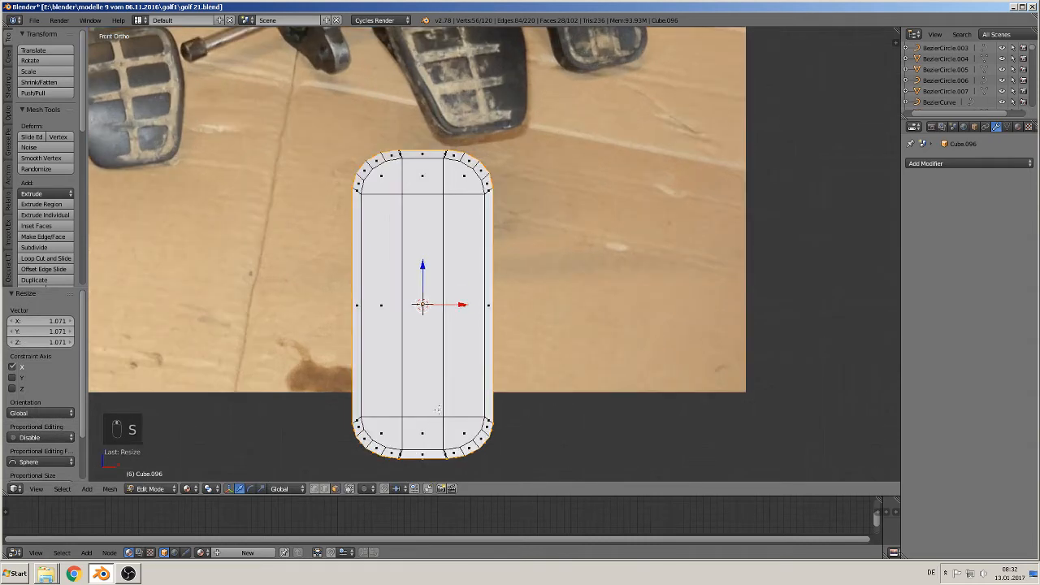
Select the loop of front border faces and extrude it slightly forward into a raised rim, and clear the selection
key("a")
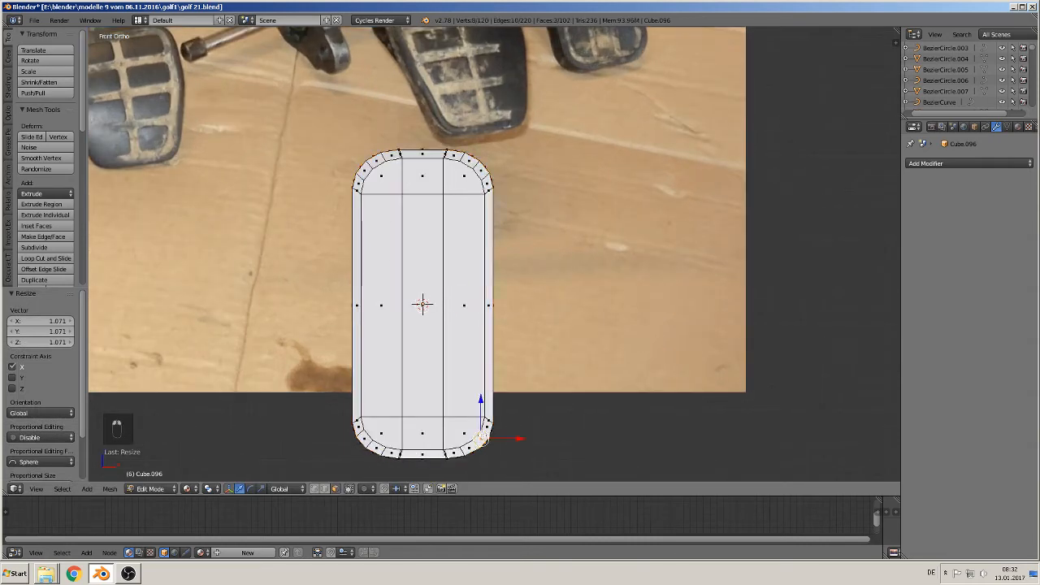
key("a")
middle_click_drag(482, 437, 447, 391)
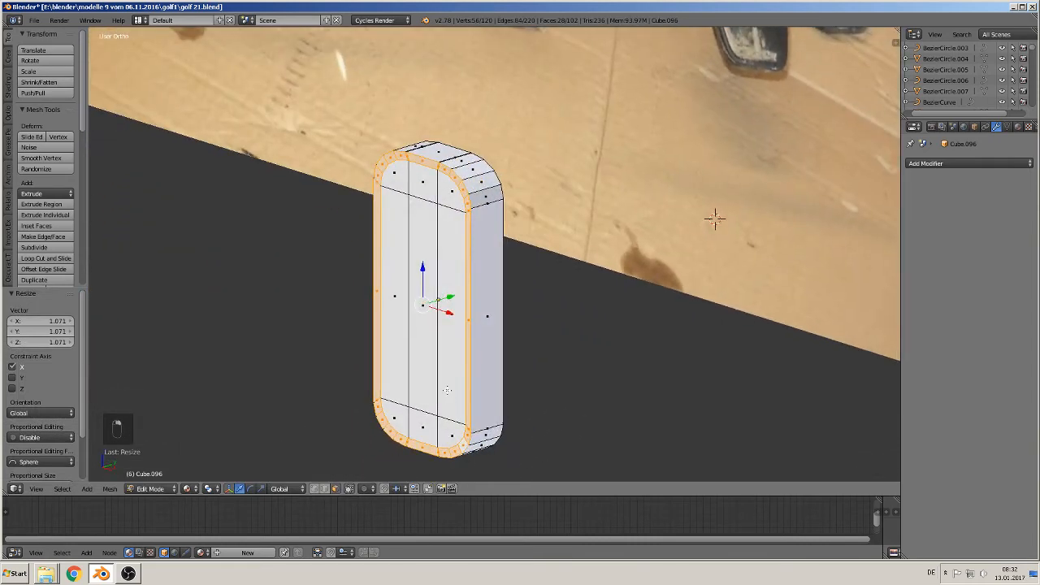
key("e")
left_click_drag(451, 292, 446, 295)
middle_click_drag(447, 295, 478, 288)
key("a")
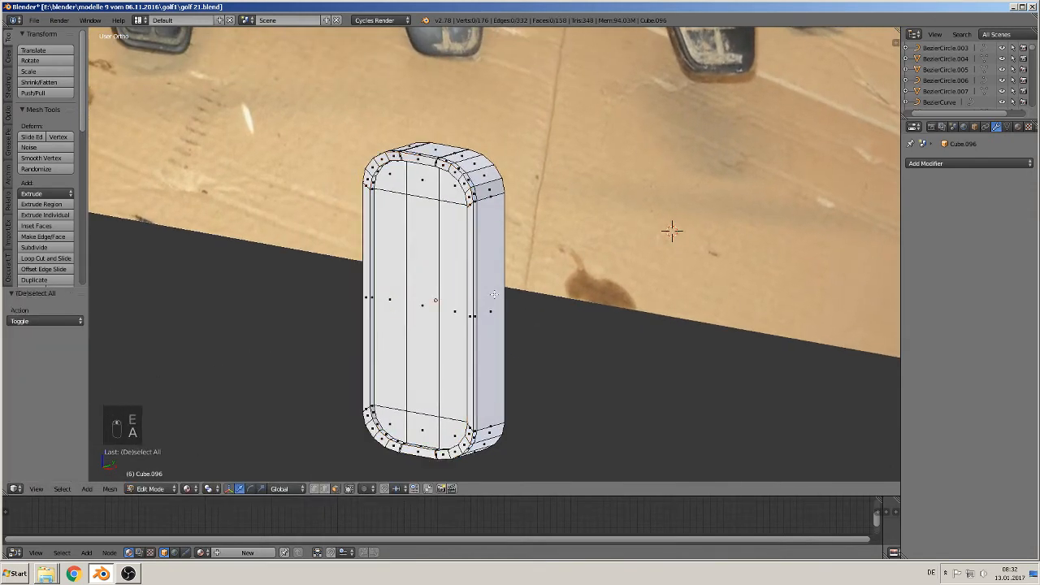
In front view, add vertical loop cuts just inside the recessed face's left and right borders, slid to about -0.741 and 0.704
key("KP_1")
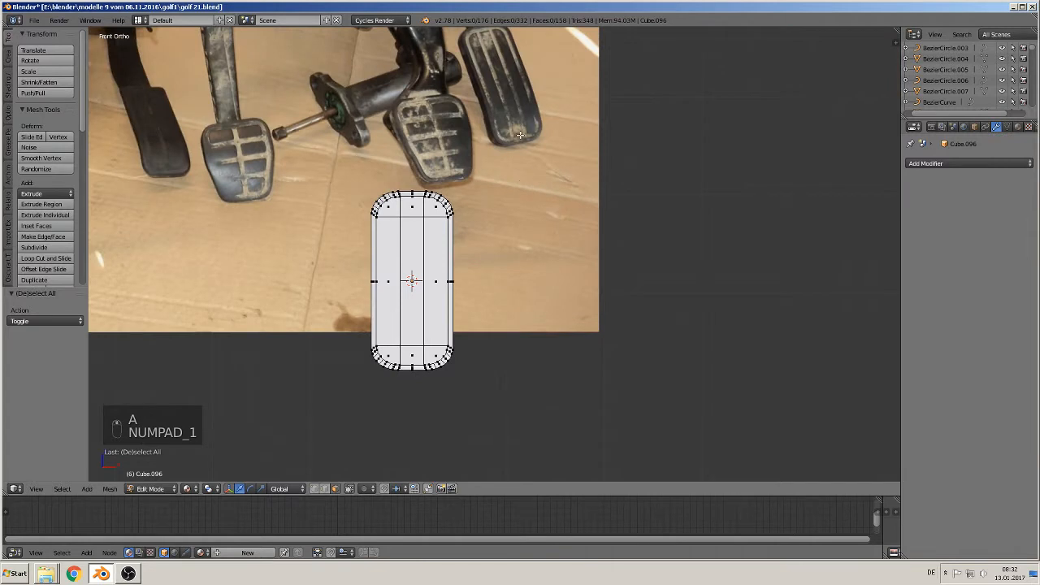
scroll(521, 120, "up", 3)
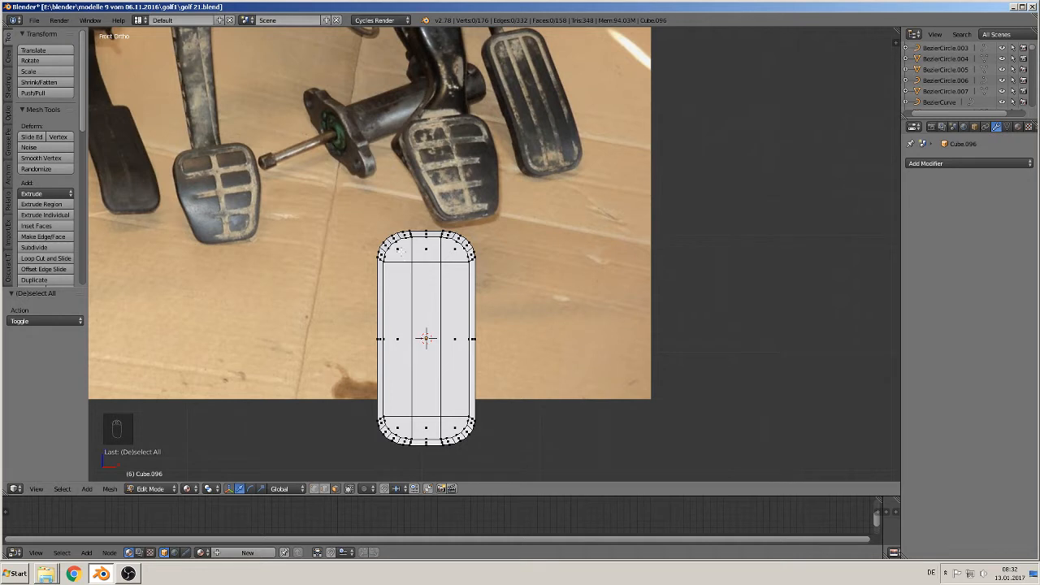
right_click(401, 251)
middle_click_drag(446, 262, 489, 277, "shift")
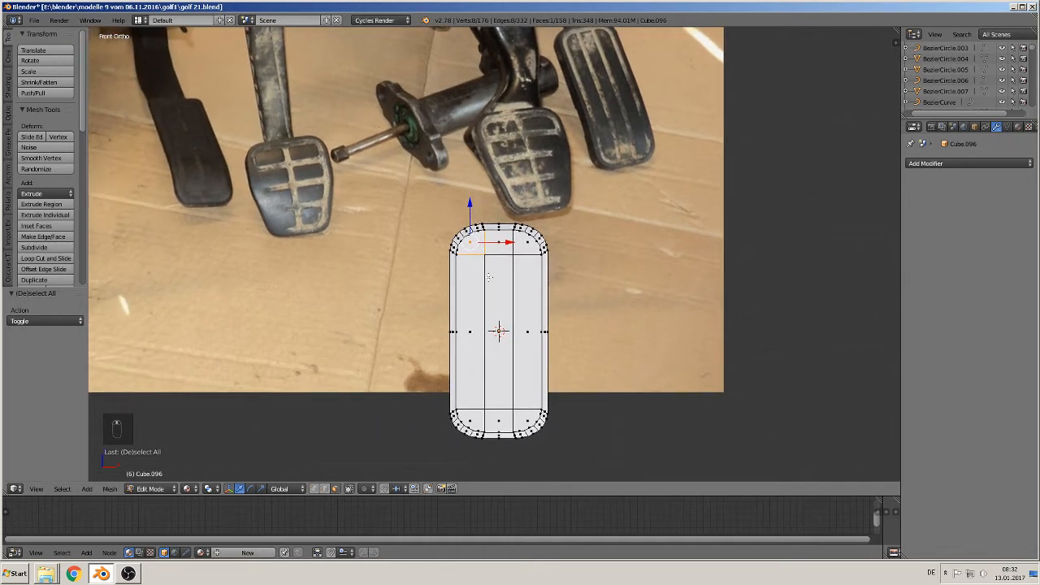
key("ctrl+r")
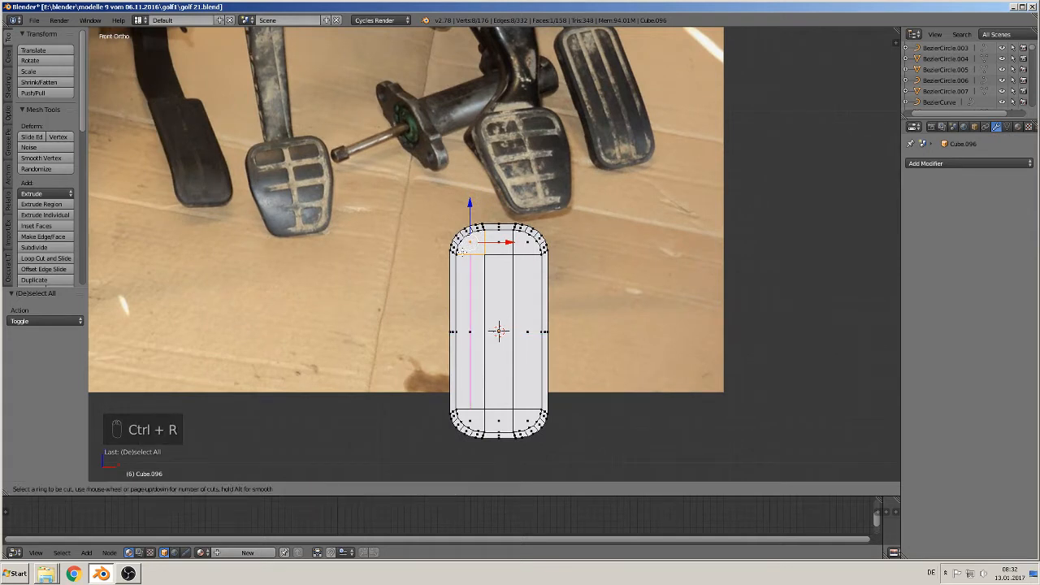
left_click(463, 253)
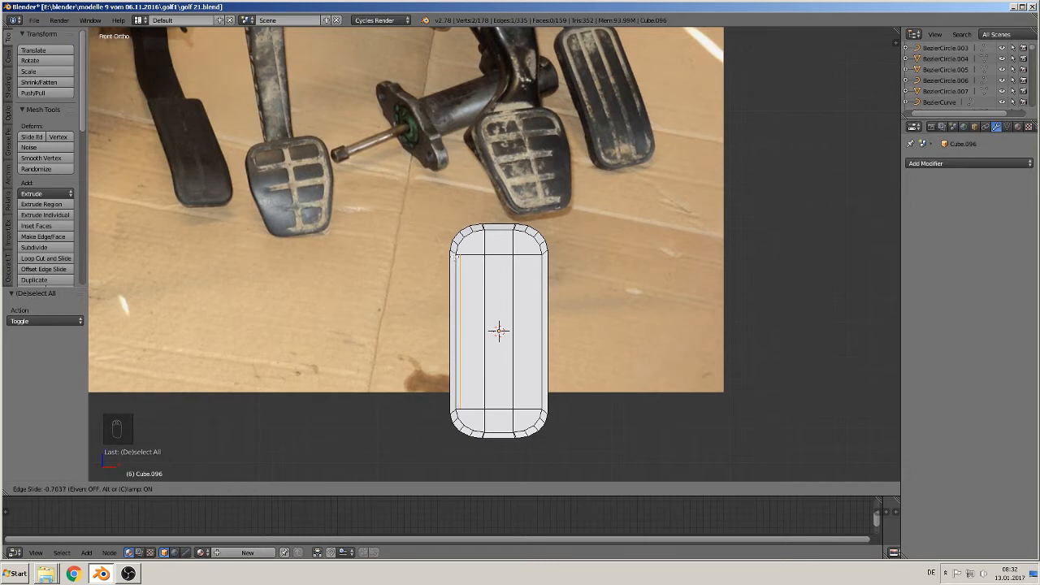
left_click(452, 255)
key("ctrl+r")
left_click(528, 256)
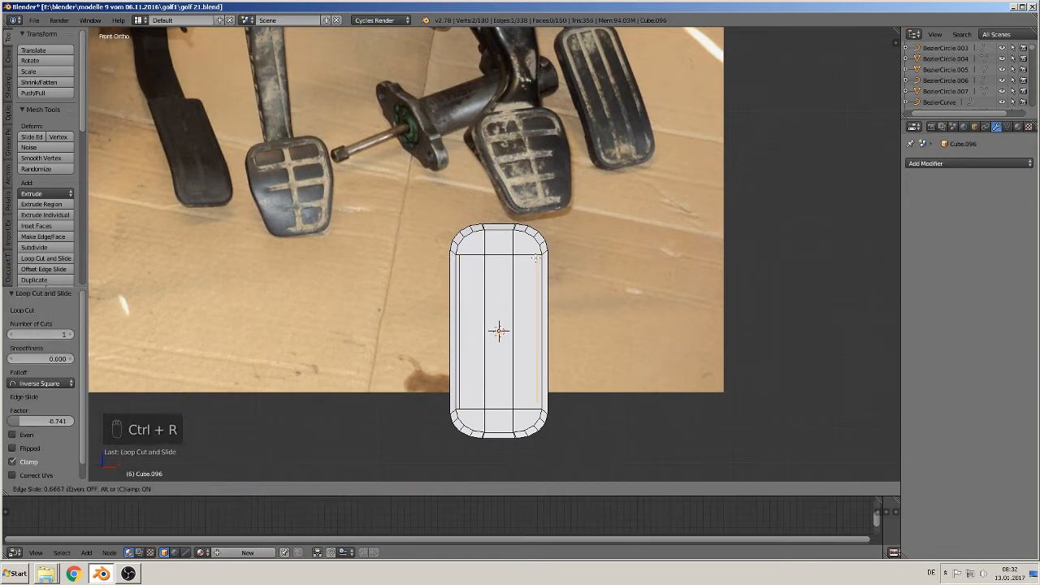
left_click(530, 262)
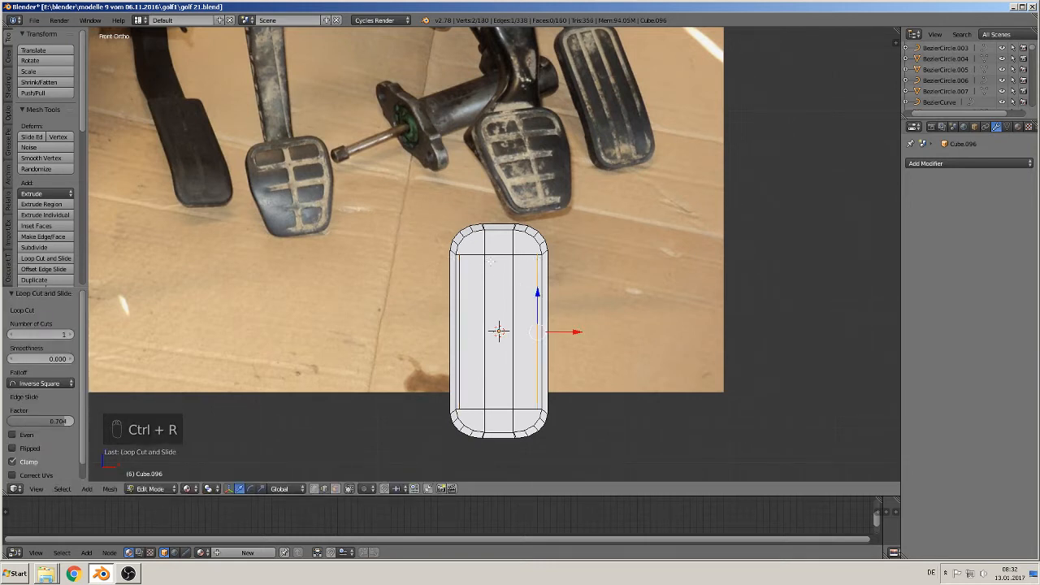
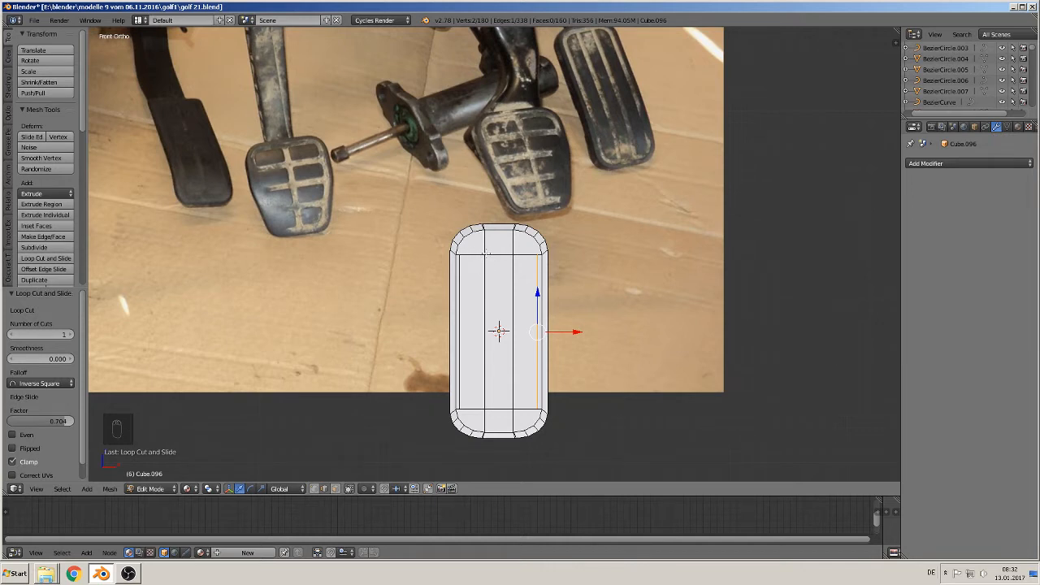
Add a vertical loop cut just right of each of the two inner vertical edges, slid to about -0.778 and -0.652
key("ctrl+r")
left_click(484, 253)
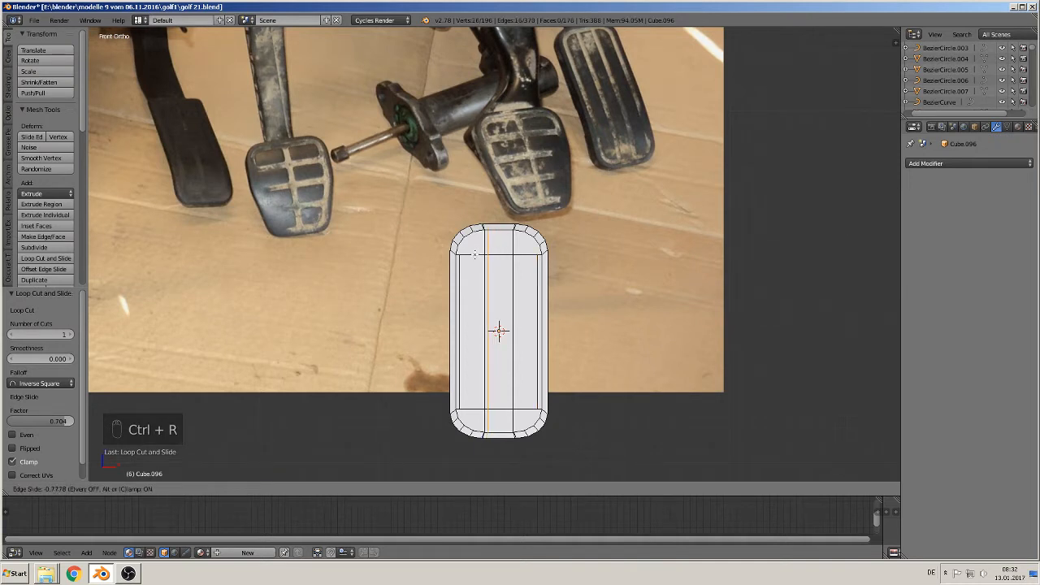
left_click(474, 254)
key("ctrl+r")
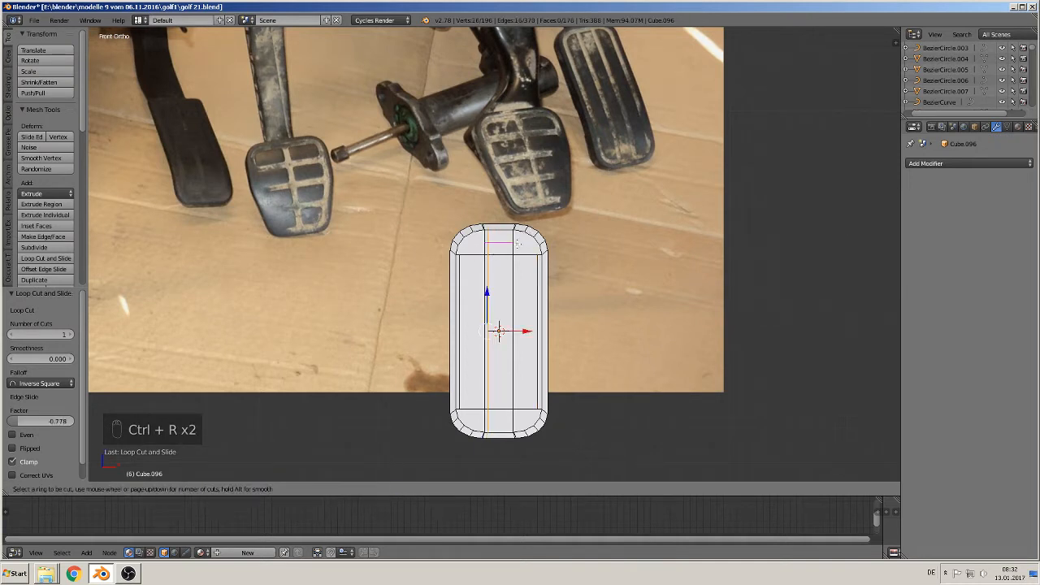
left_click(515, 254)
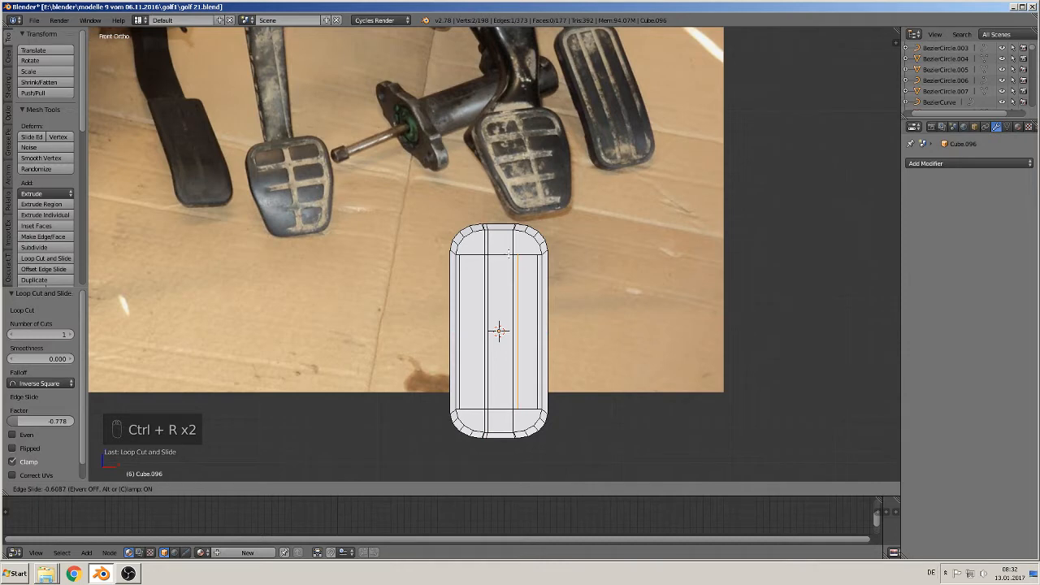
left_click(508, 253)
scroll(494, 275, "up", 2)
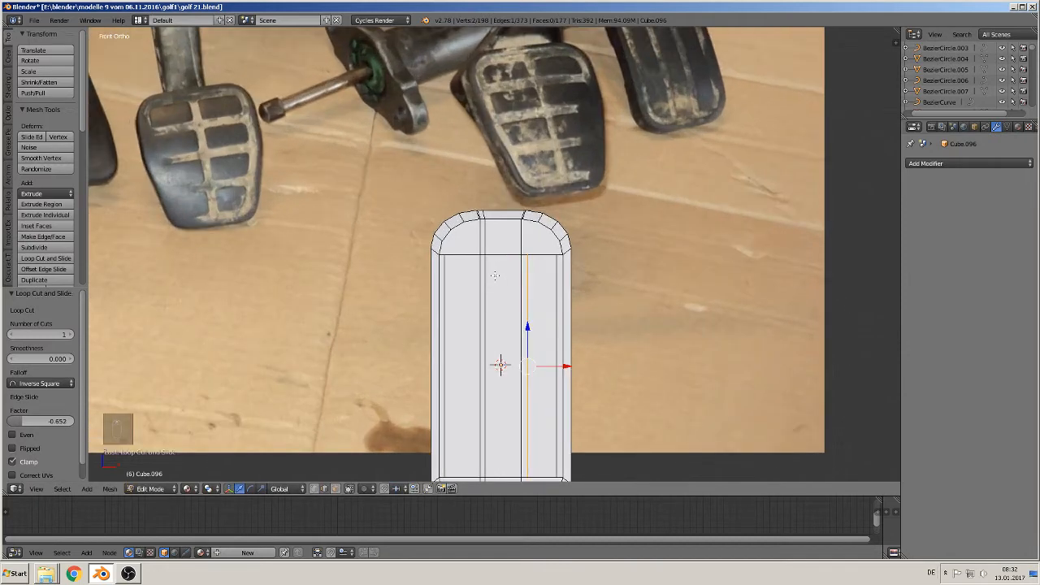
middle_click_drag(493, 275, 498, 290, "shift")
scroll(498, 281, "down", 3)
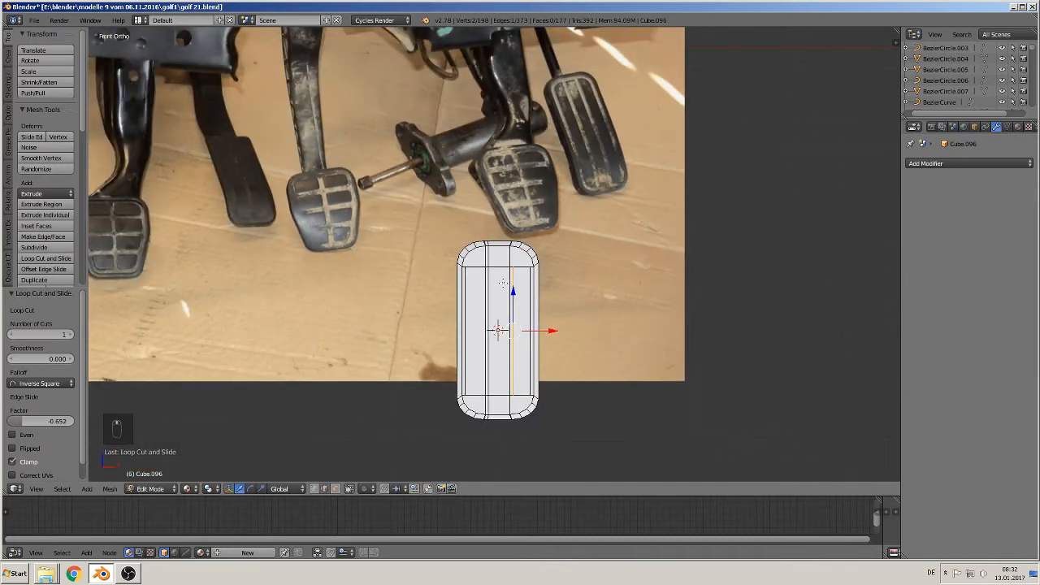
scroll(498, 281, "up", 1)
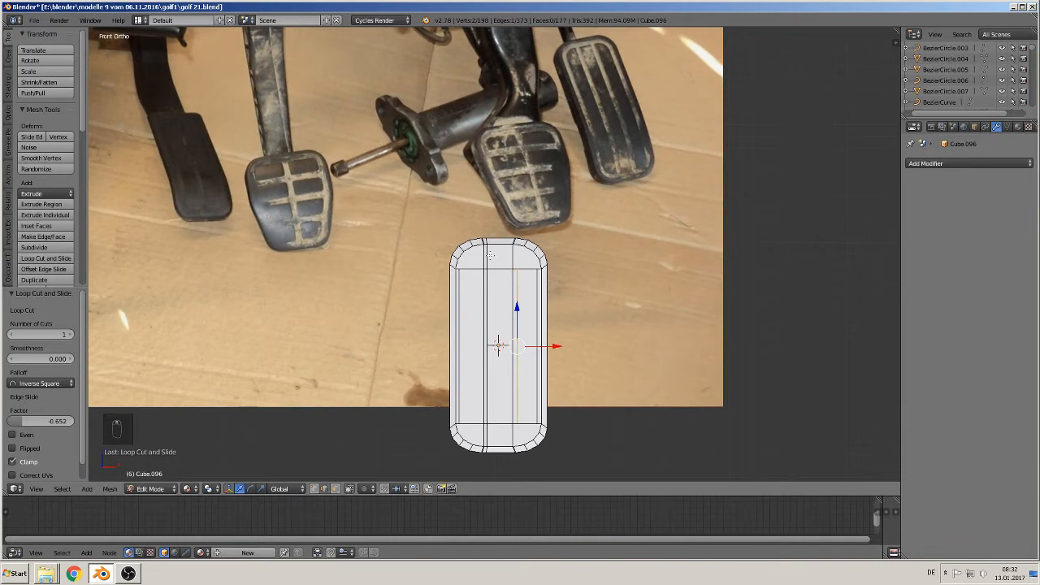
Add short horizontal loop cuts near the upper and lower borders of the pad's middle strip, slid to about -0.591 and 0.571
key("ctrl+r")
left_click(491, 254)
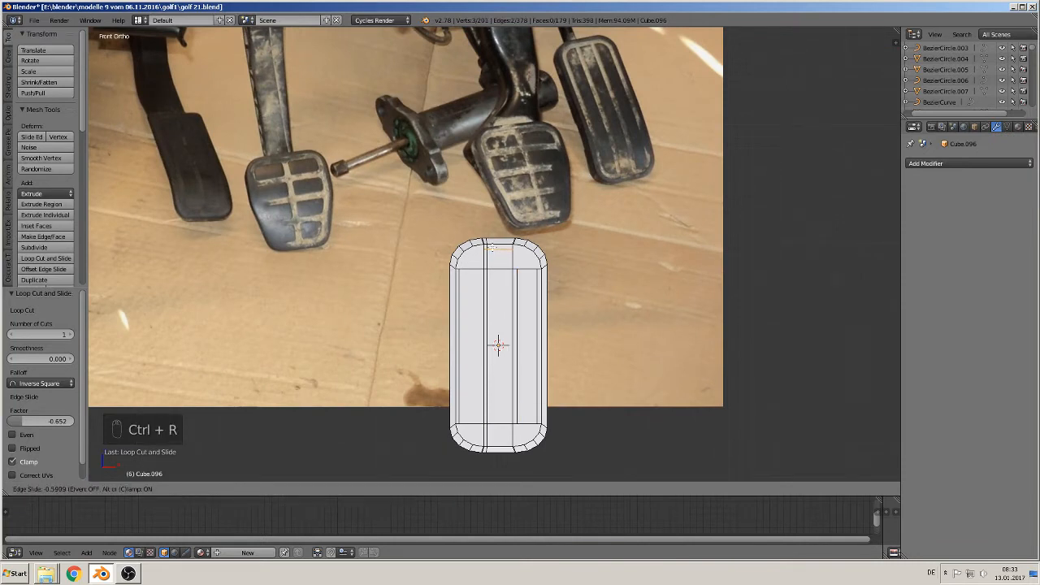
left_click(490, 248)
key("ctrl+r")
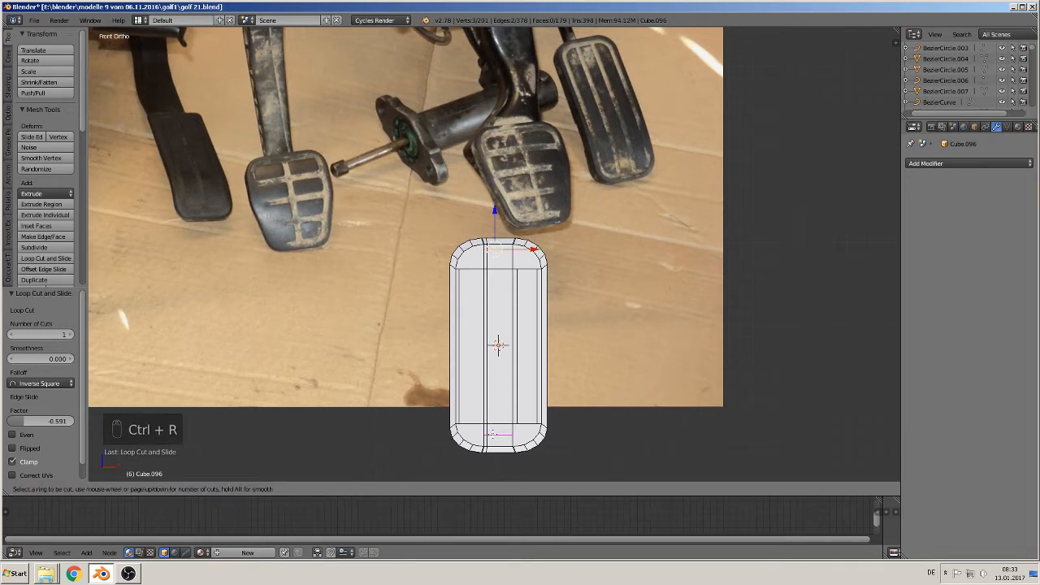
left_click(493, 441)
left_click(491, 440)
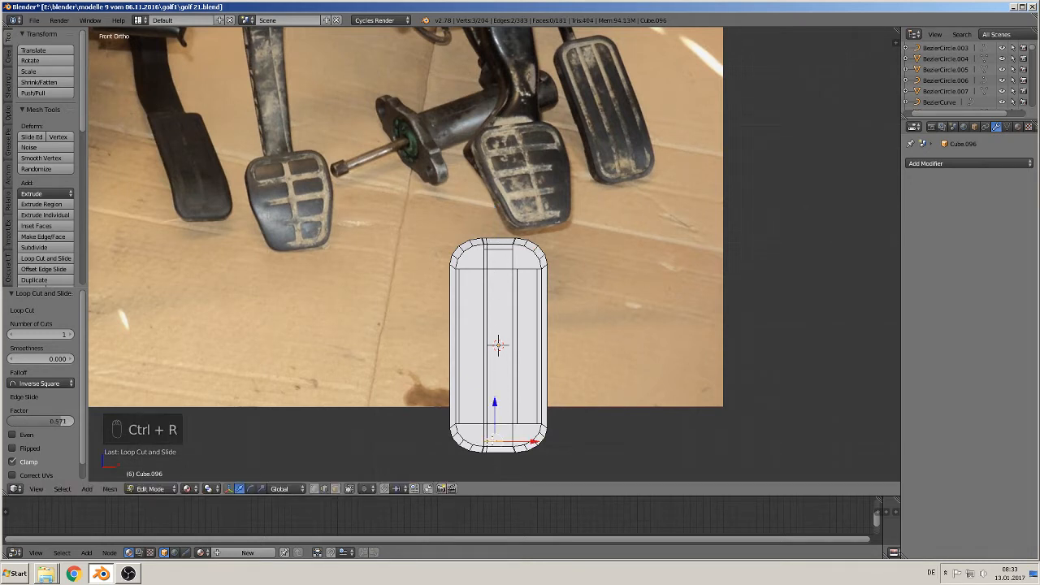
In face select mode, try to extrude the upper-left corner face of the recess inward at a reduced scale
scroll(493, 260, "up", 4)
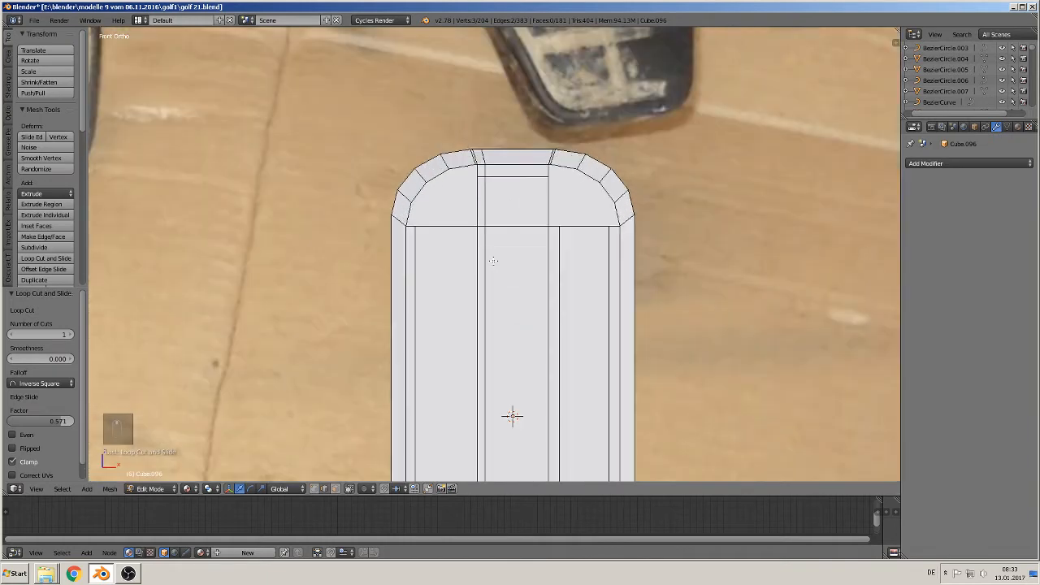
left_click(335, 488)
right_click(445, 208)
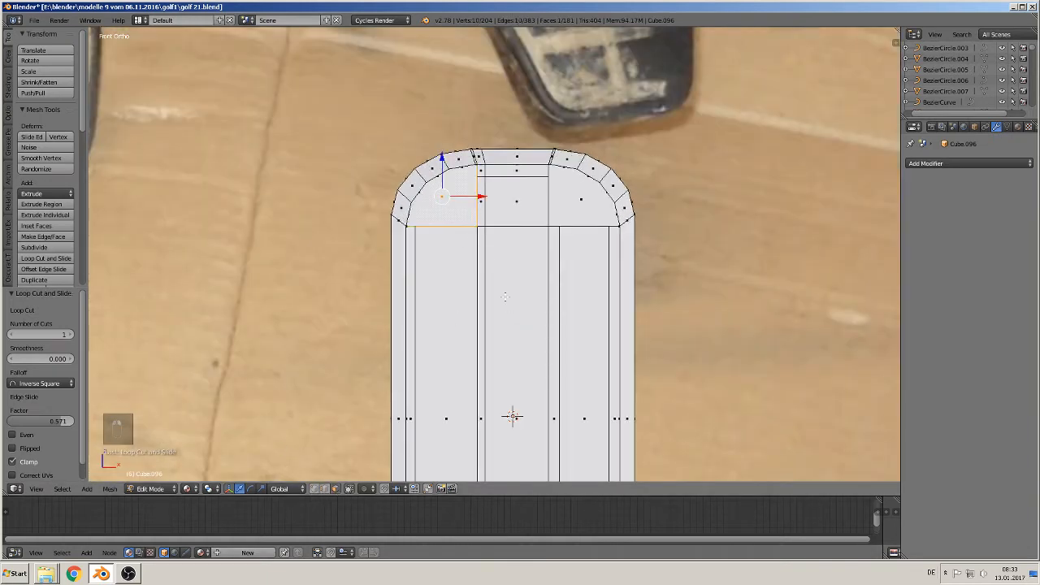
key("e")
key("s")
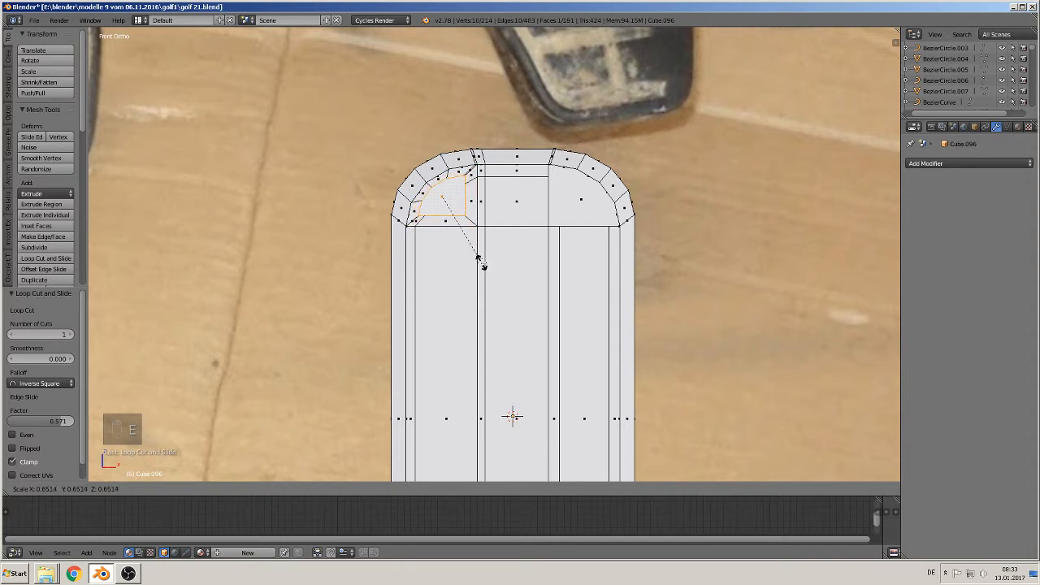
left_click(481, 262)
Try to fit the inner corner face to the border by shifting it -0.022 and 0.007 along Z, enlarging it and nudging it along X
key("g")
key("z")
left_click(476, 195)
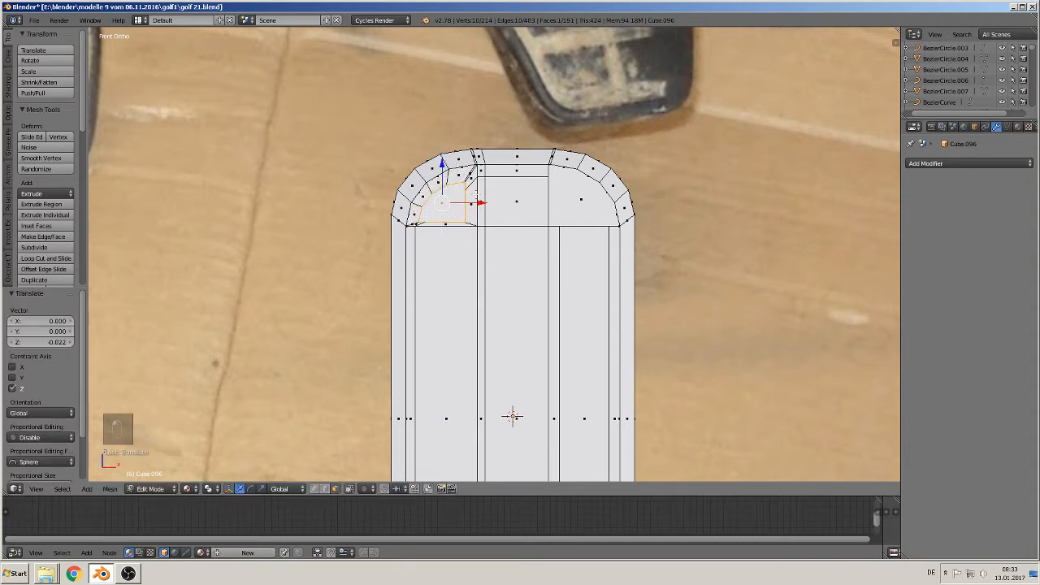
key("g")
key("z")
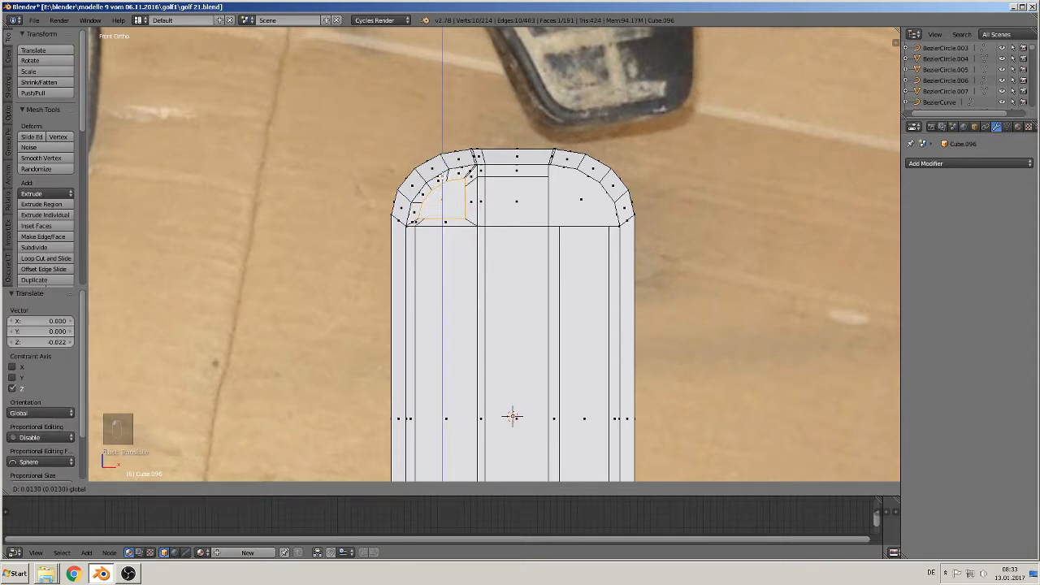
left_click(476, 199)
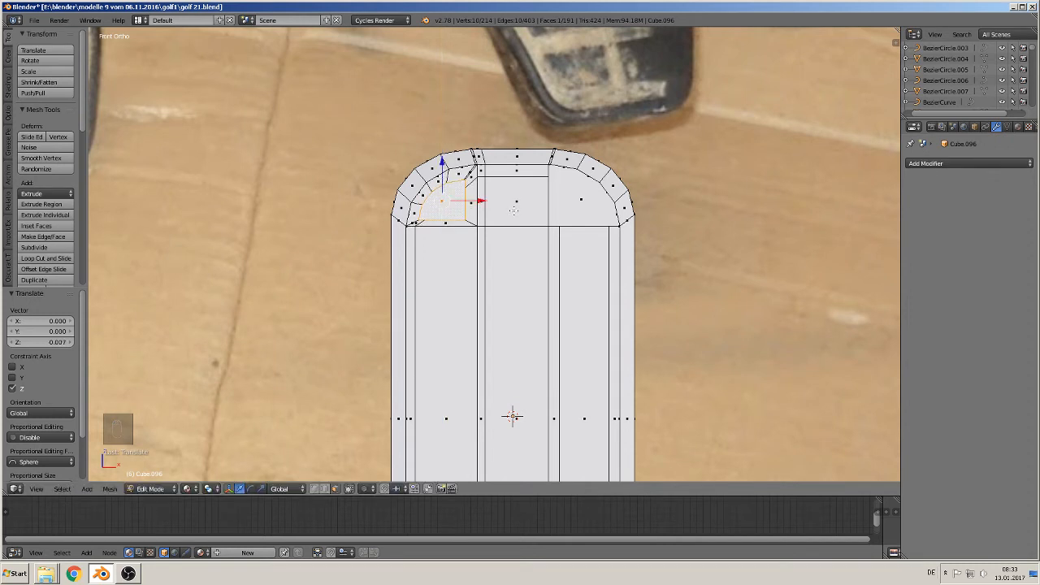
key("s")
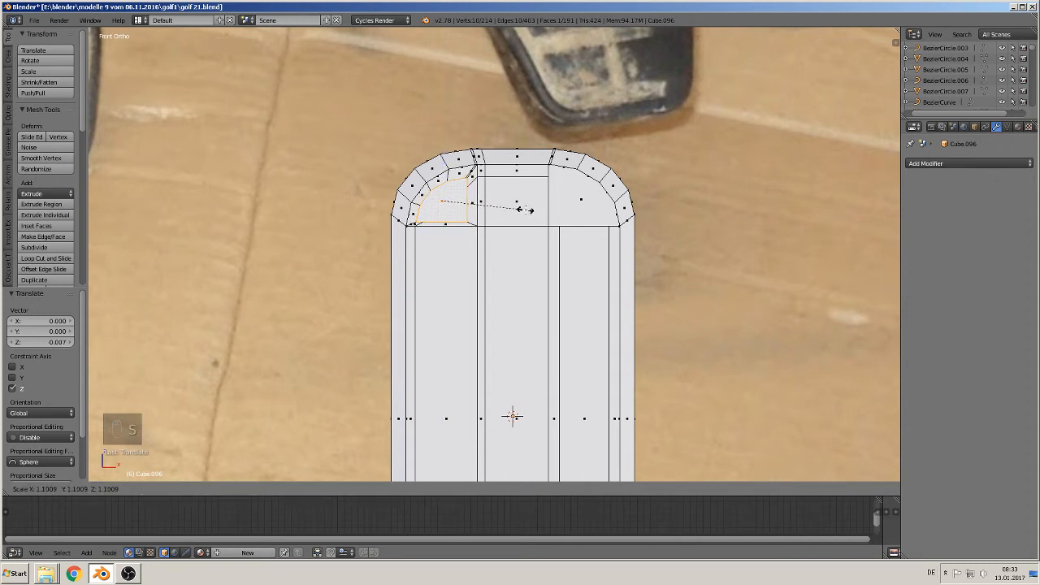
left_click(524, 209)
left_click_drag(489, 202, 493, 202)
right_click(598, 189)
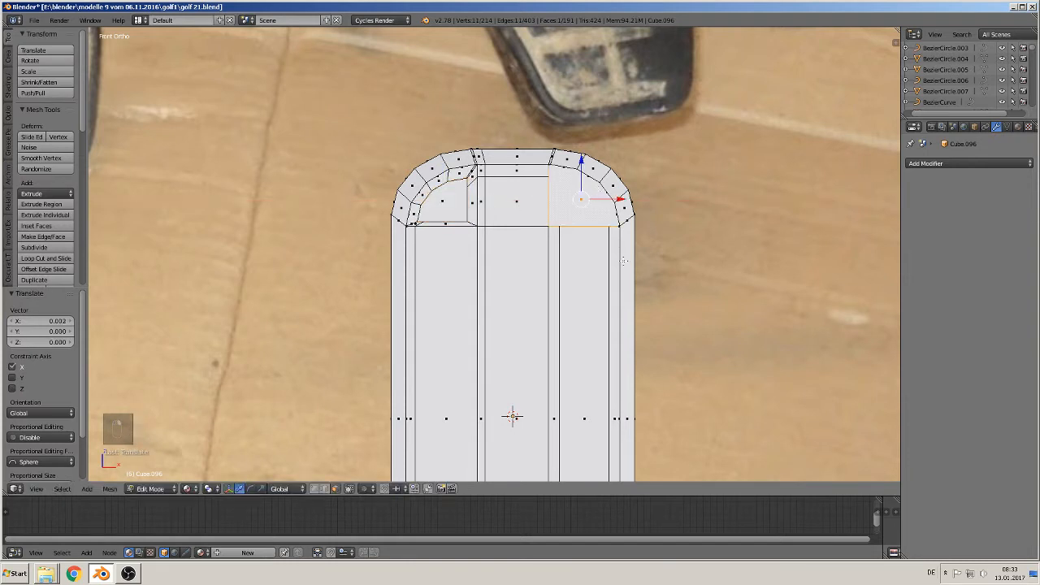
Undo the extrusion, scaling and shifts of the upper-left corner face
key("ctrl+z")
key("ctrl+z")
key("ctrl+z")
key("ctrl+z")
key("ctrl+z")
key("ctrl+z")
key("ctrl+z")
key("ctrl+z")
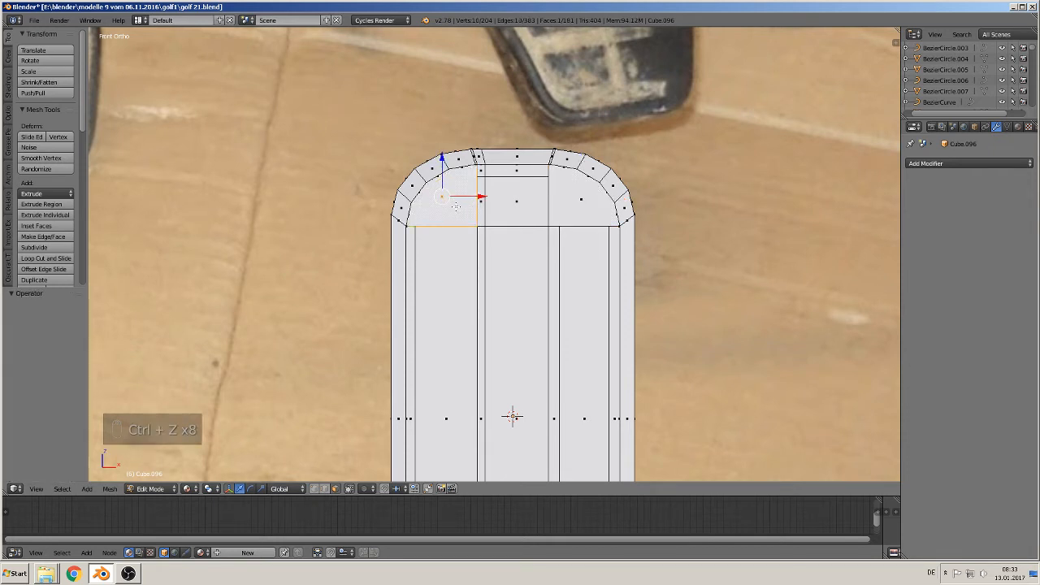
Knife-cut a curve through the upper-left corner face parallel to the border, joining the outer vertical and upper horizontal cuts, and clear the selection
scroll(456, 206, "up", 2)
scroll(449, 202, "up", 1)
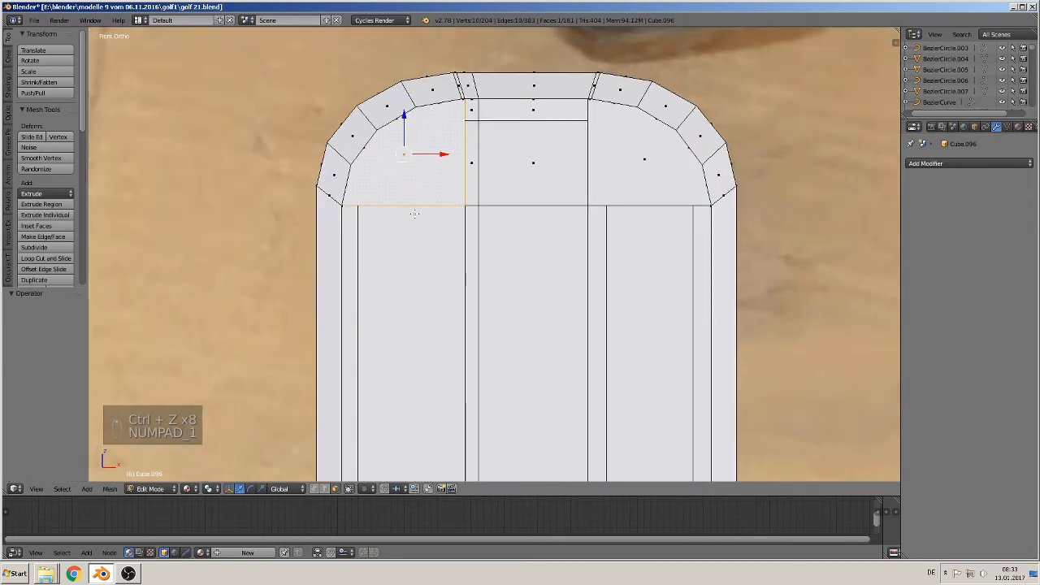
key("KP_1")
scroll(49, 219, "down", 2)
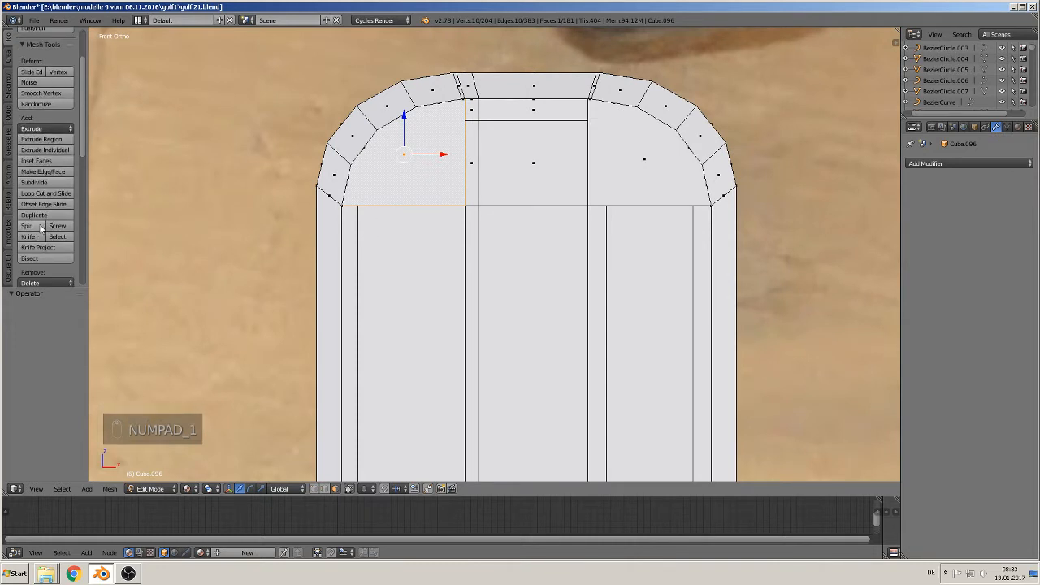
left_click(28, 236)
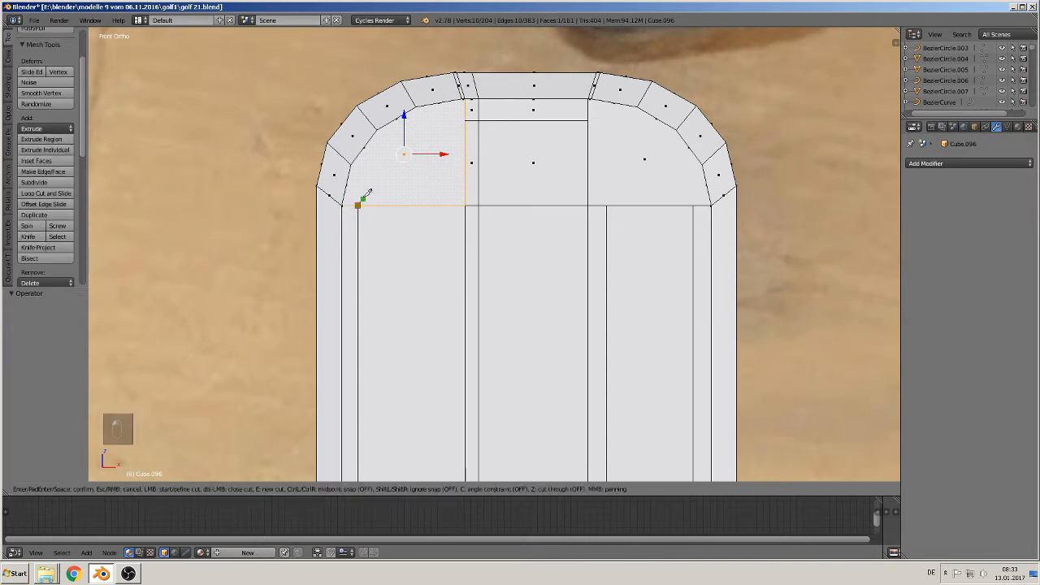
left_click(364, 197)
left_click(363, 180)
left_click(390, 147)
left_click(427, 126)
left_click(465, 119)
key("Return")
key("a")
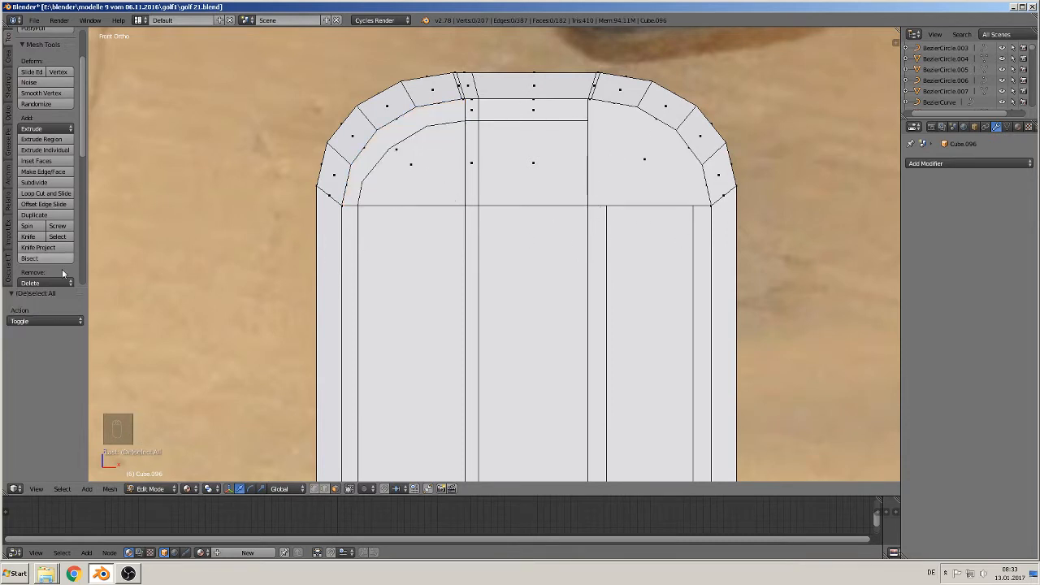
Knife-cut a matching curve through the upper-right corner face from the upper horizontal cut to the outer vertical cut
left_click(29, 237)
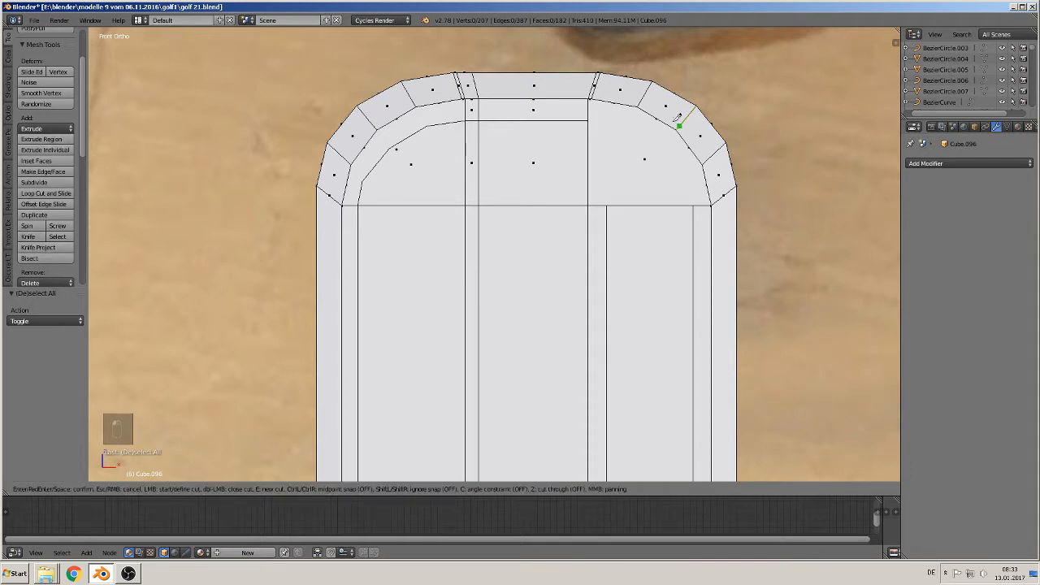
left_click(590, 120)
left_click(628, 126)
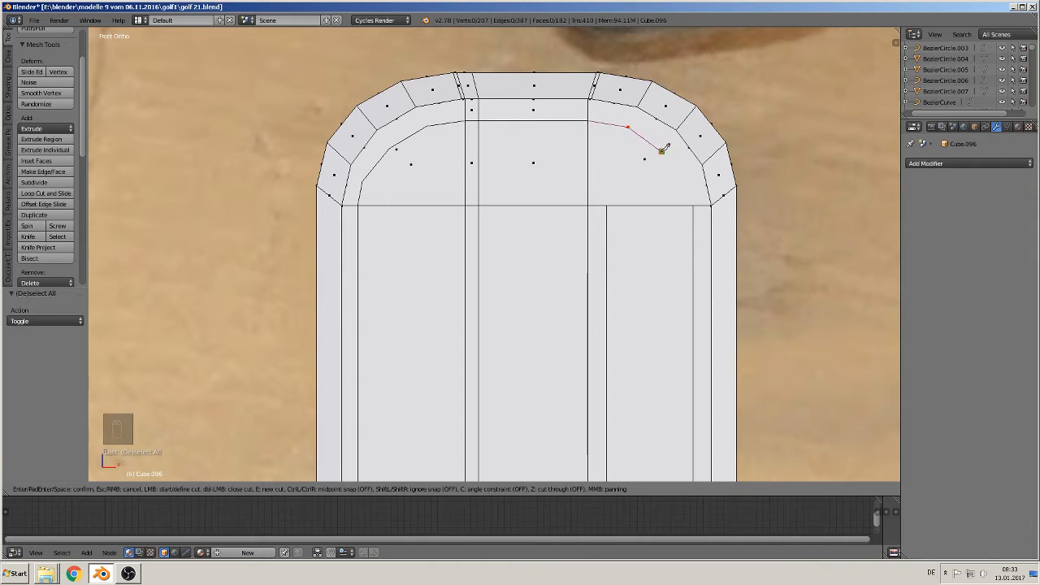
left_click(661, 151)
left_click(679, 177)
left_click(693, 204)
key("Return")
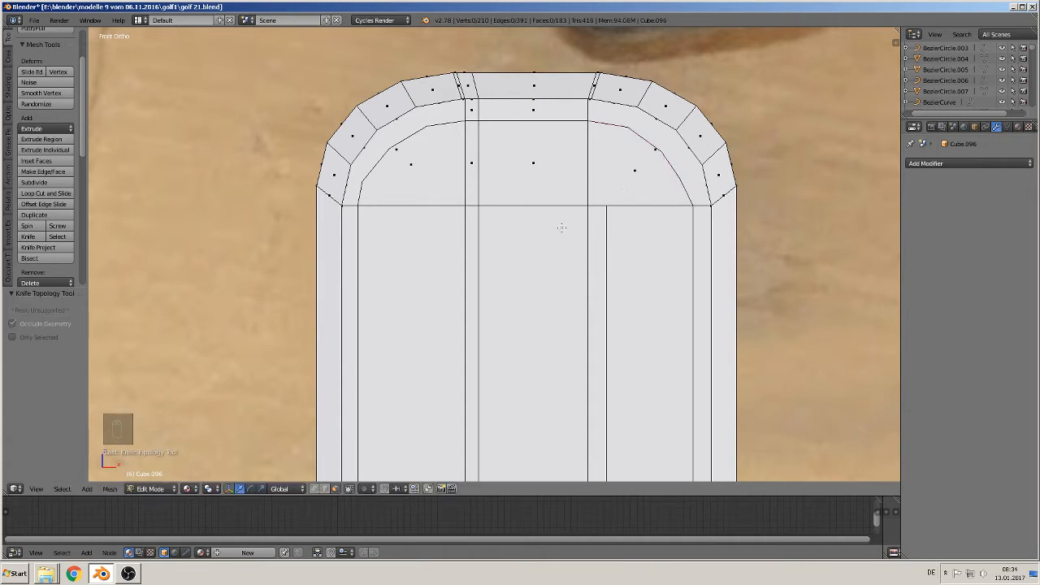
Knife-cut the vertical edge beside the right inner line up through the upper-right corner face to the curved cut
left_click(28, 237)
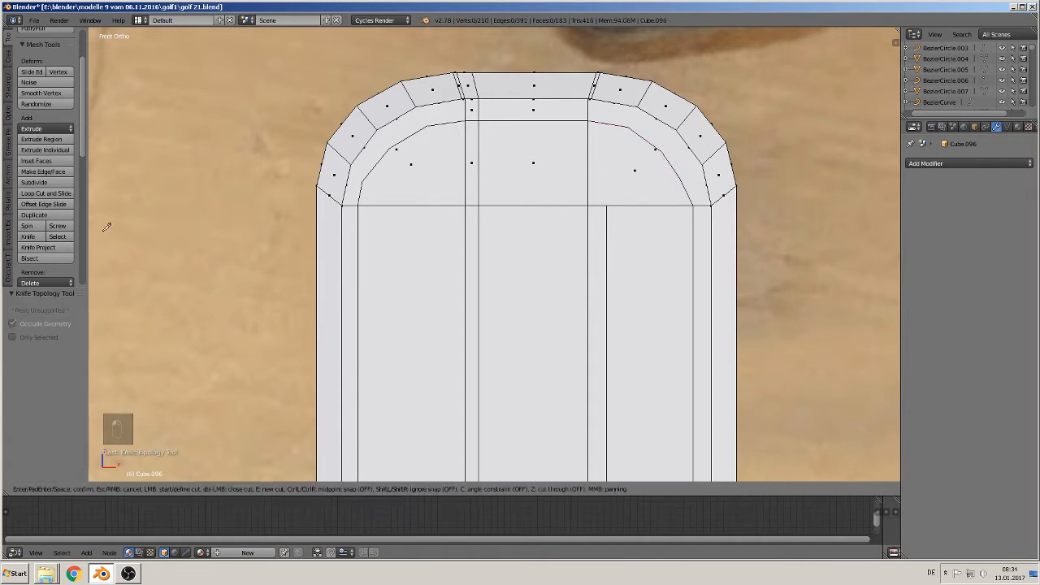
left_click(609, 203)
left_click(606, 124)
key("Return")
scroll(566, 196, "down", 3)
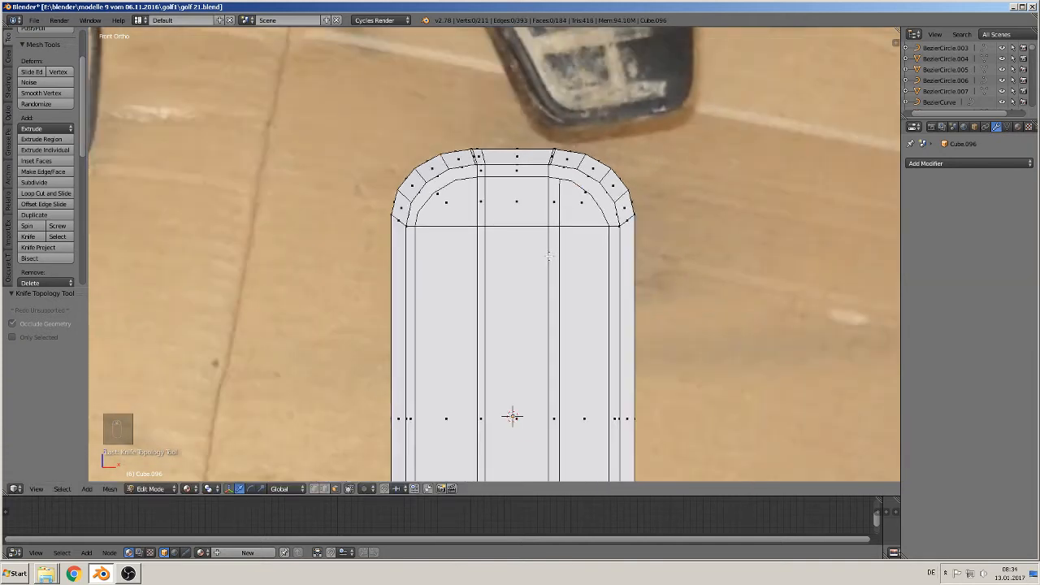
Knife-cut a curve through the lower-left corner face parallel to the border, joining the outer vertical cut to the lower horizontal cut
scroll(569, 453, "down", 5, "shift")
scroll(539, 390, "up", 5)
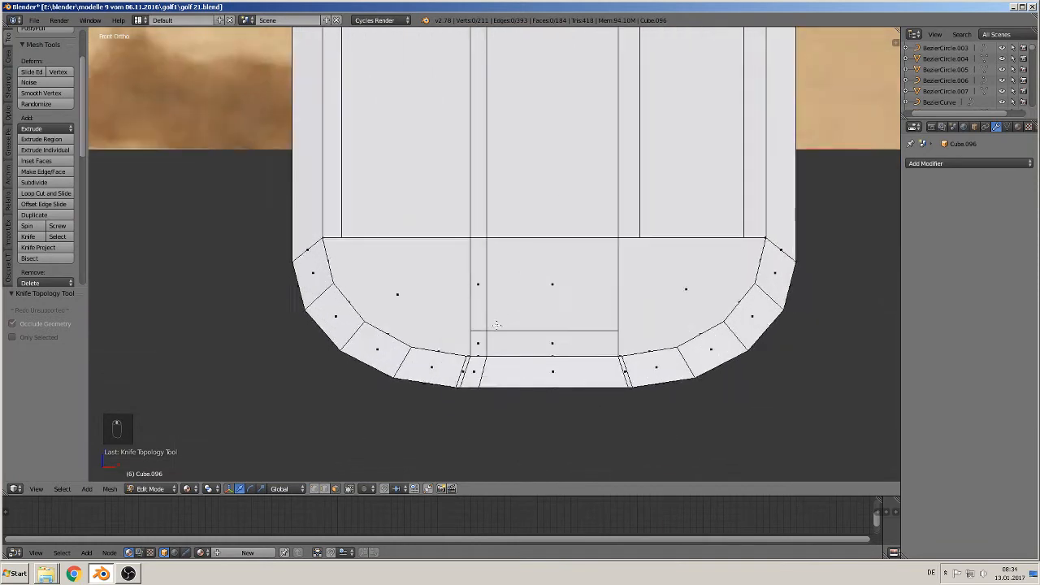
left_click(33, 237)
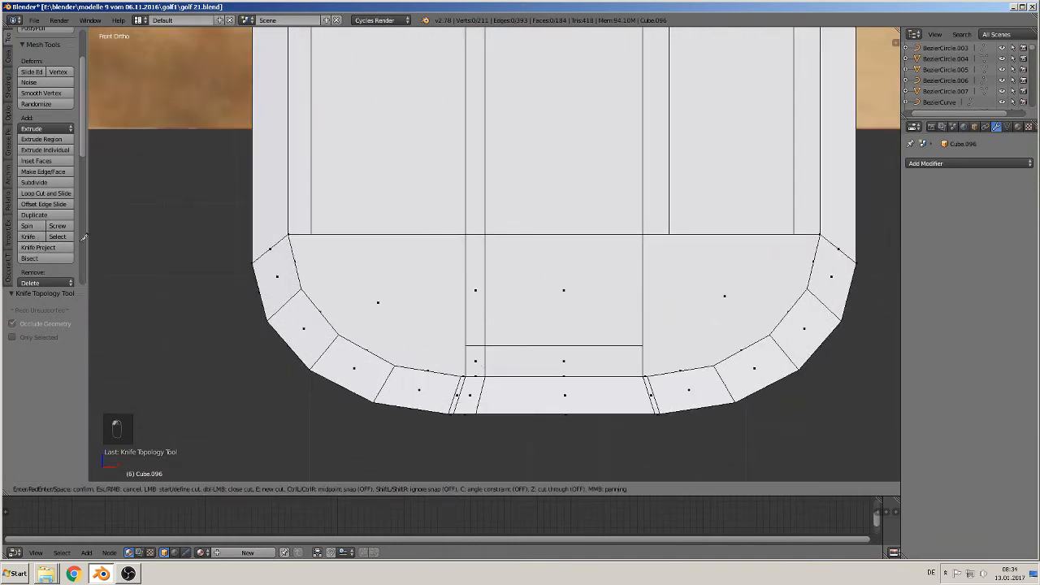
left_click(312, 234)
left_click(323, 280)
left_click(355, 316)
left_click(401, 344)
left_click(467, 344)
key("Return")
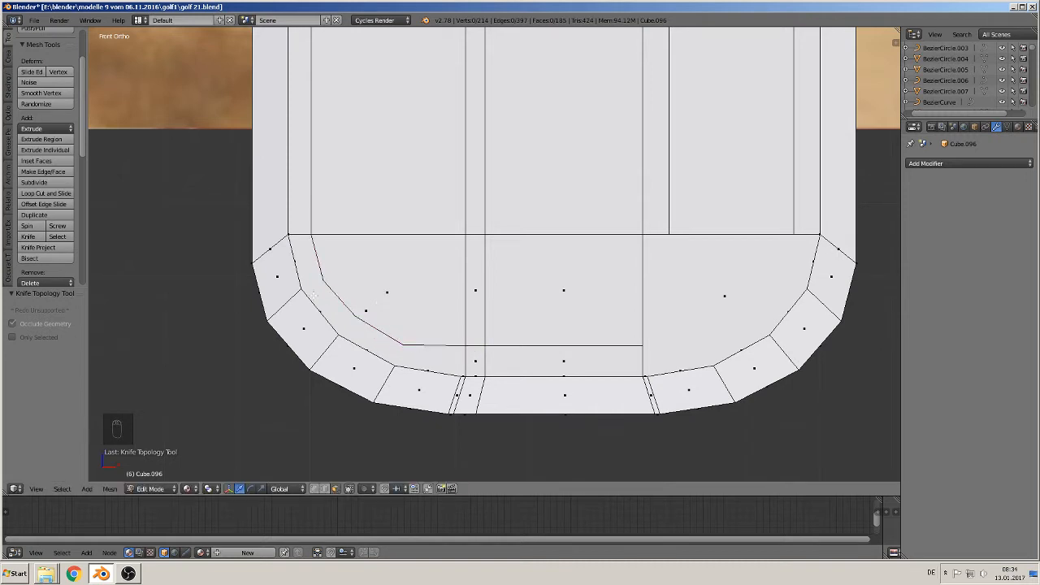
Knife-cut a matching curve through the lower-right corner face from the lower horizontal cut to the outer vertical cut
left_click(27, 237)
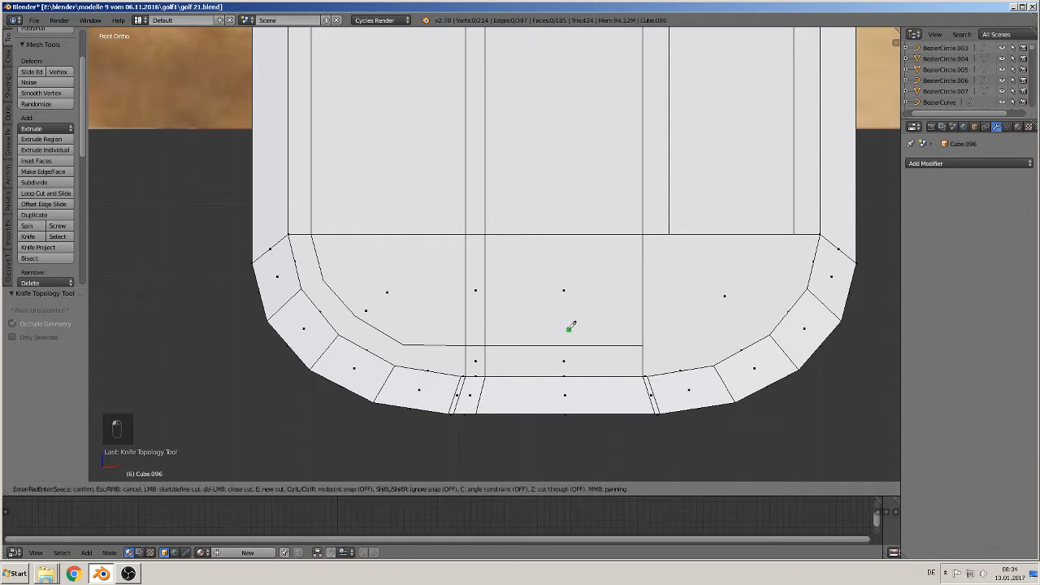
left_click(642, 346)
left_click(704, 338)
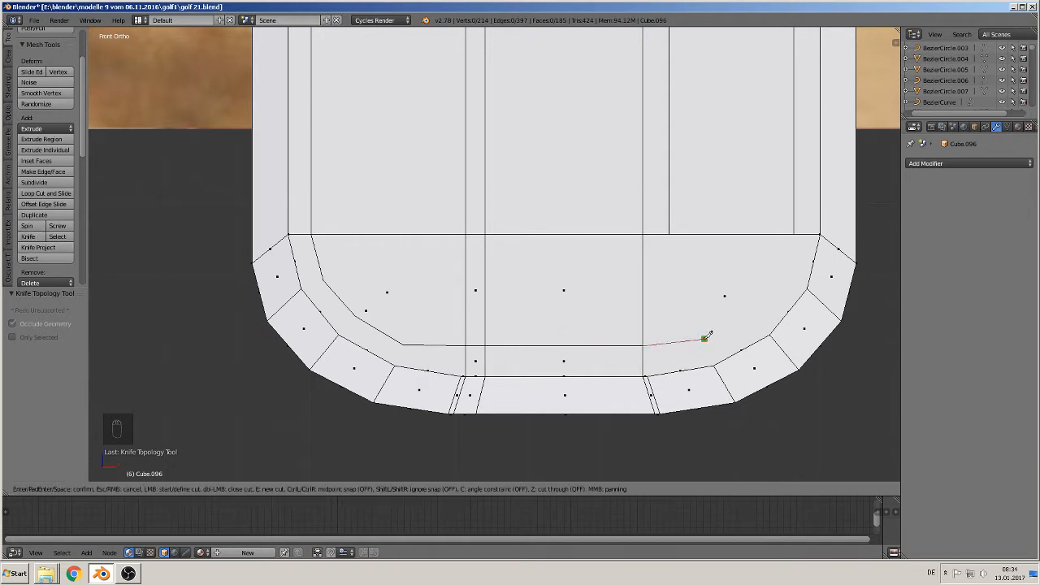
left_click(751, 313)
left_click(783, 279)
left_click(794, 234)
key("Return")
Knife-cut the vertical edge beside the right inner line down through the lower-right corner face to the curved cut
scroll(579, 293, "down", 2)
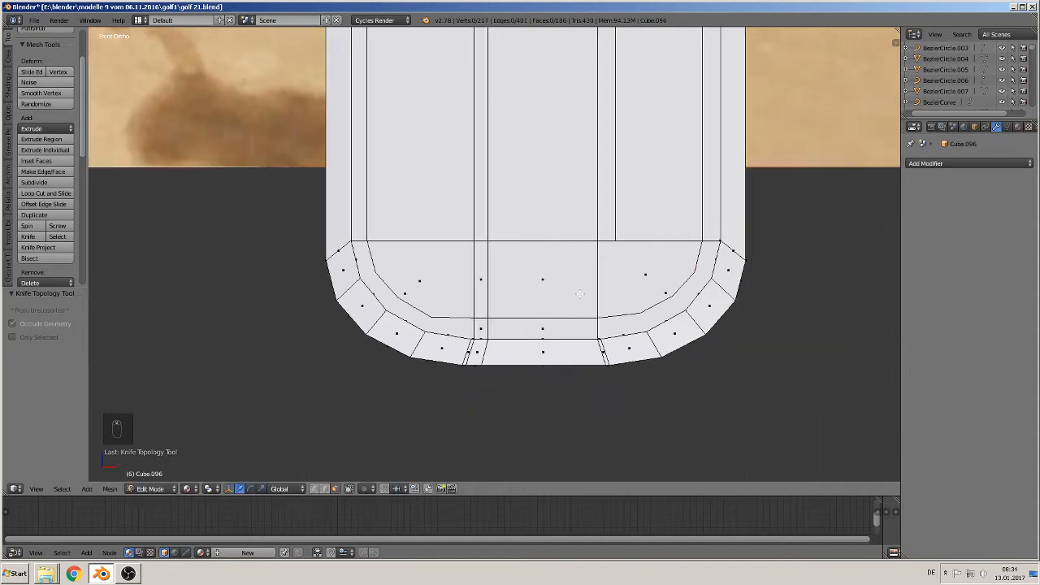
left_click(28, 236)
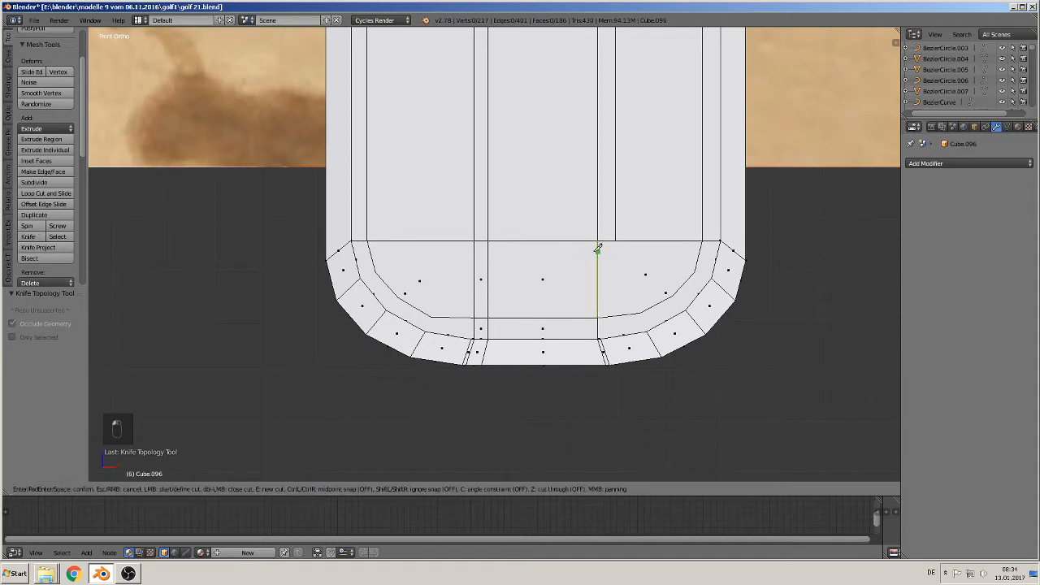
left_click(616, 237)
left_click(617, 314)
key("Return")
Select the faces of the three vertical ribs, including their upper and lower end faces, and duplicate them in place
scroll(569, 289, "down", 3)
middle_click_drag(518, 269, 420, 403, "shift")
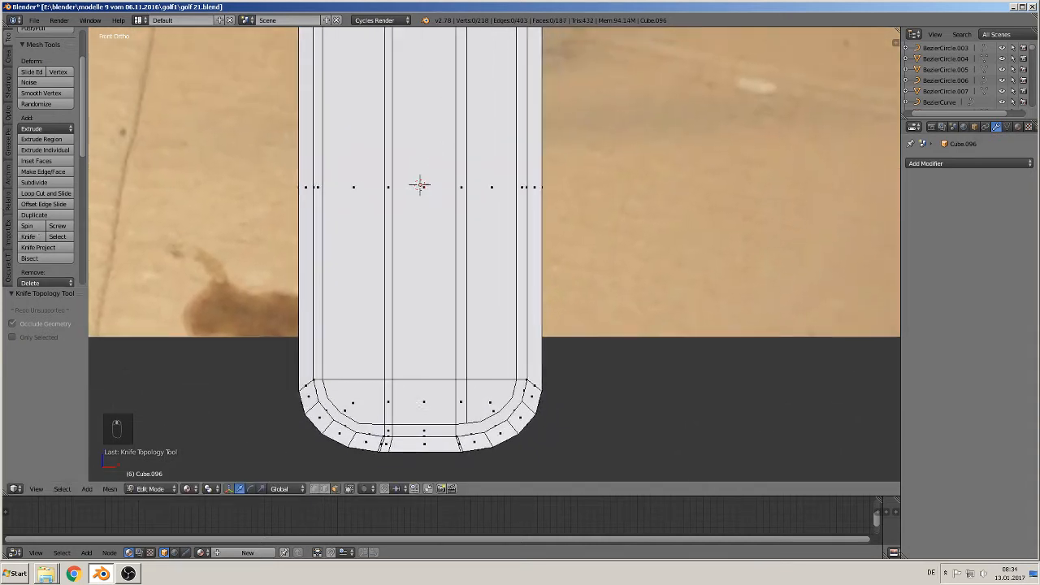
scroll(374, 367, "down", 3)
middle_click_drag(374, 367, 314, 399, "shift")
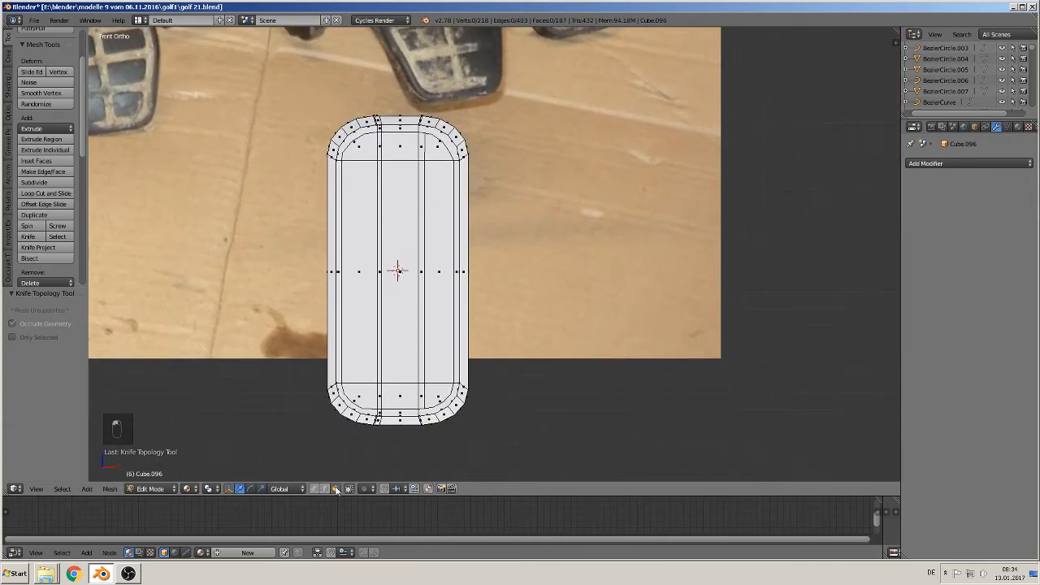
right_click(362, 150)
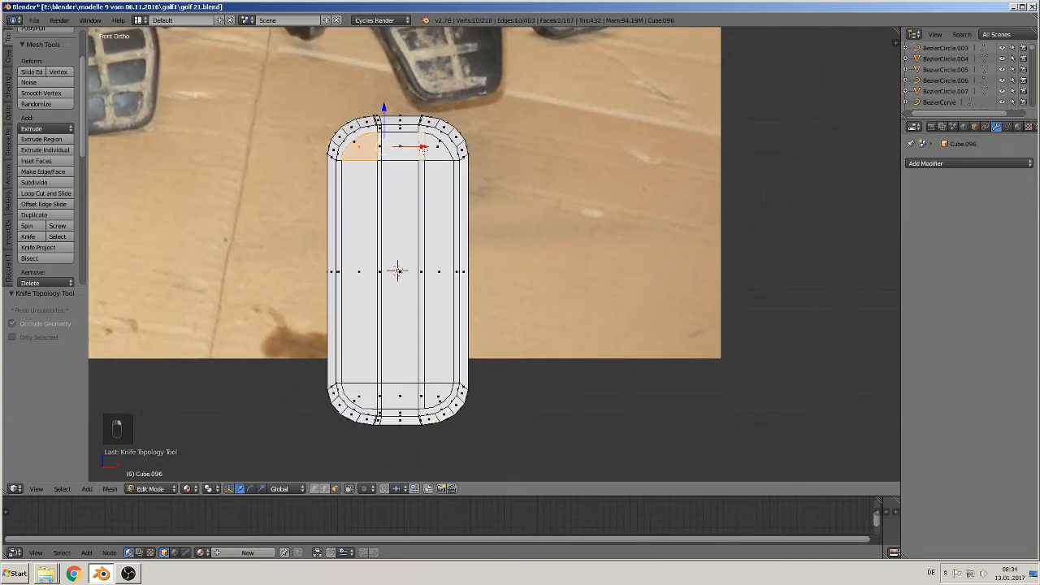
right_click(423, 150, "shift")
right_click(441, 205, "shift")
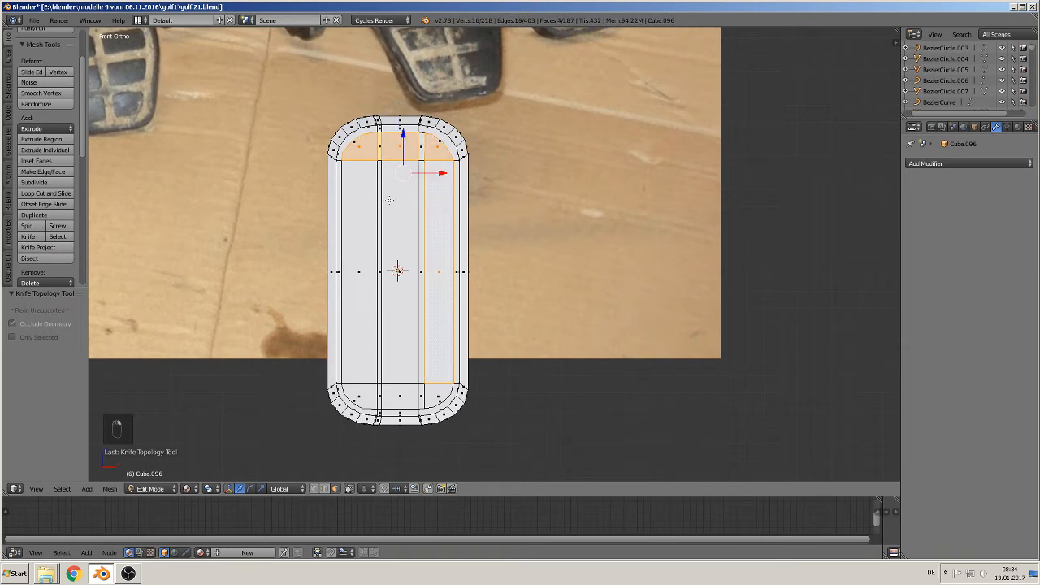
right_click(390, 199, "shift")
right_click(362, 211, "shift")
right_click(363, 395, "shift")
right_click(401, 393, "shift")
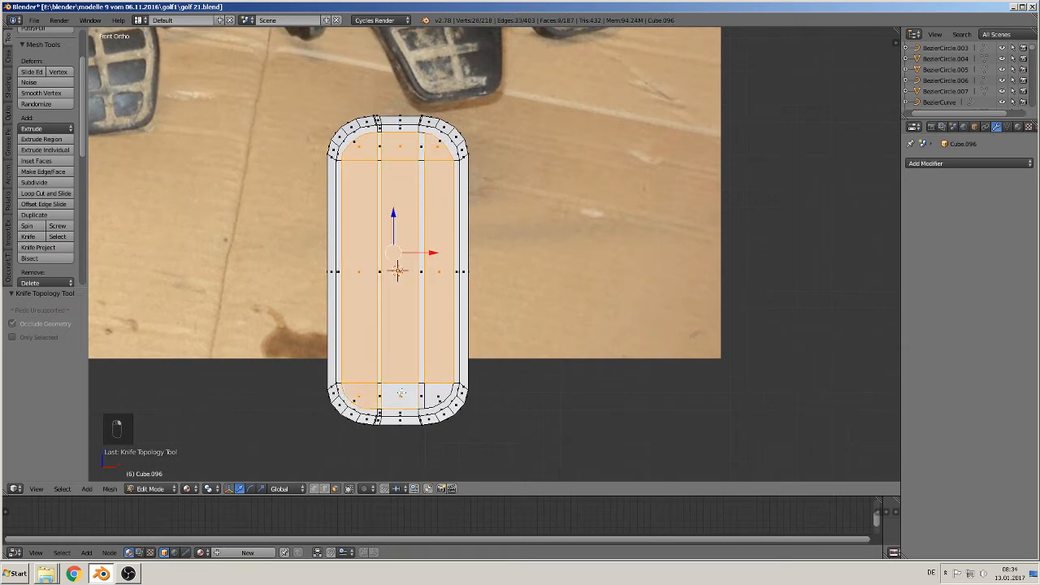
right_click(433, 392, "shift")
middle_click_drag(638, 159, 670, 185)
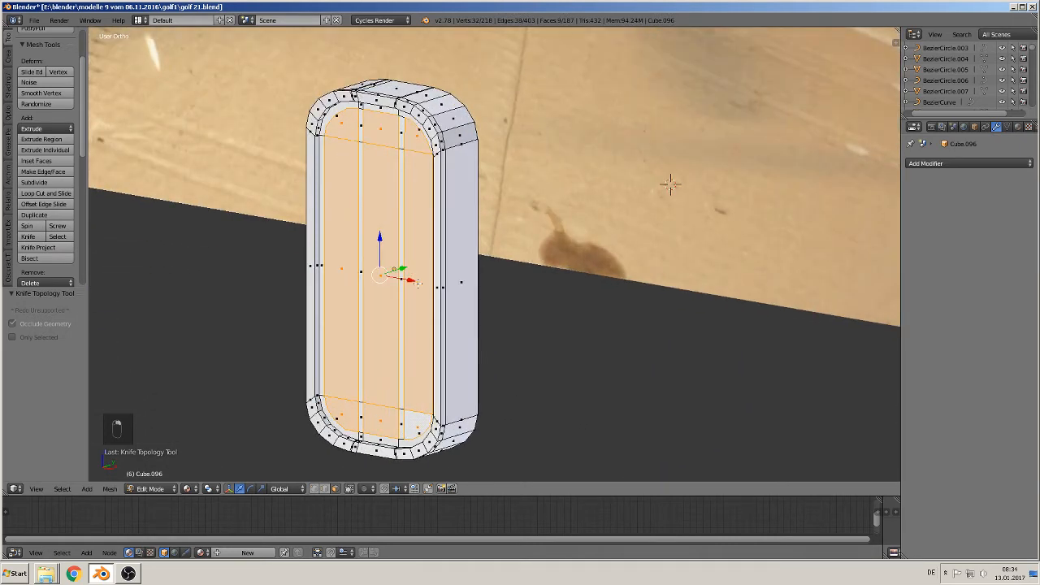
key("shift+d")
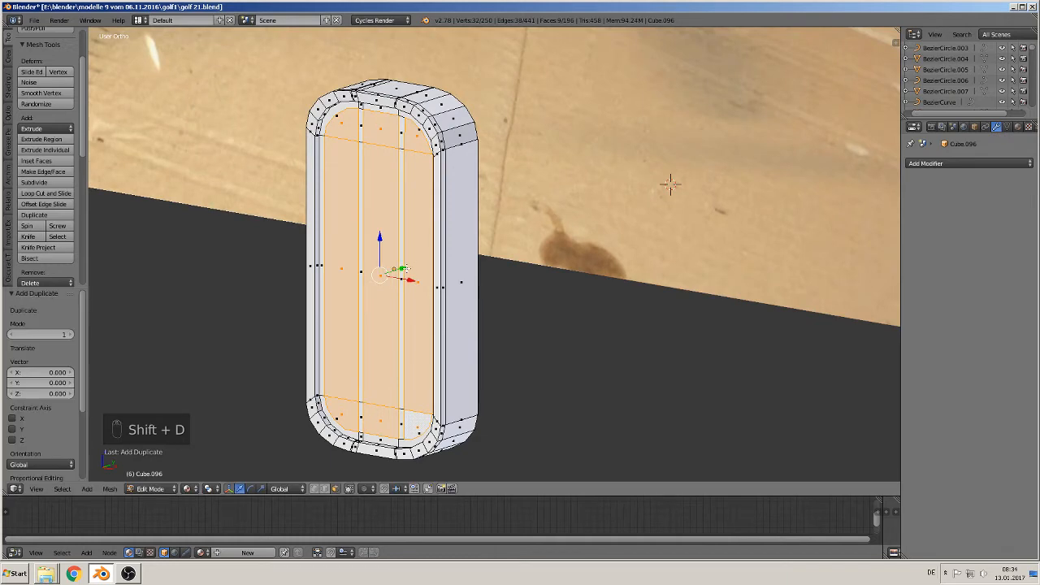
left_click(438, 293)
Leave mesh editing and undo the last change to the pad in object mode
key("Tab")
middle_click_drag(438, 293, 489, 286)
middle_click_drag(487, 373, 445, 364)
key("ctrl+z")
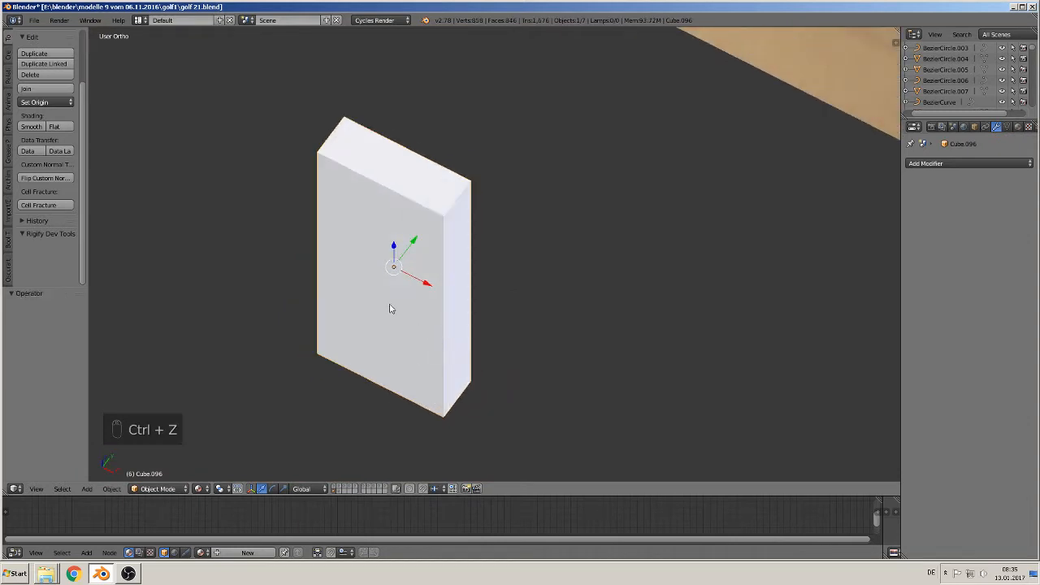
Try to redo the undone mesh edits of the pad in both edit mode and object mode
middle_click_drag(389, 309, 400, 264)
key("Tab")
scroll(400, 260, "down", 2)
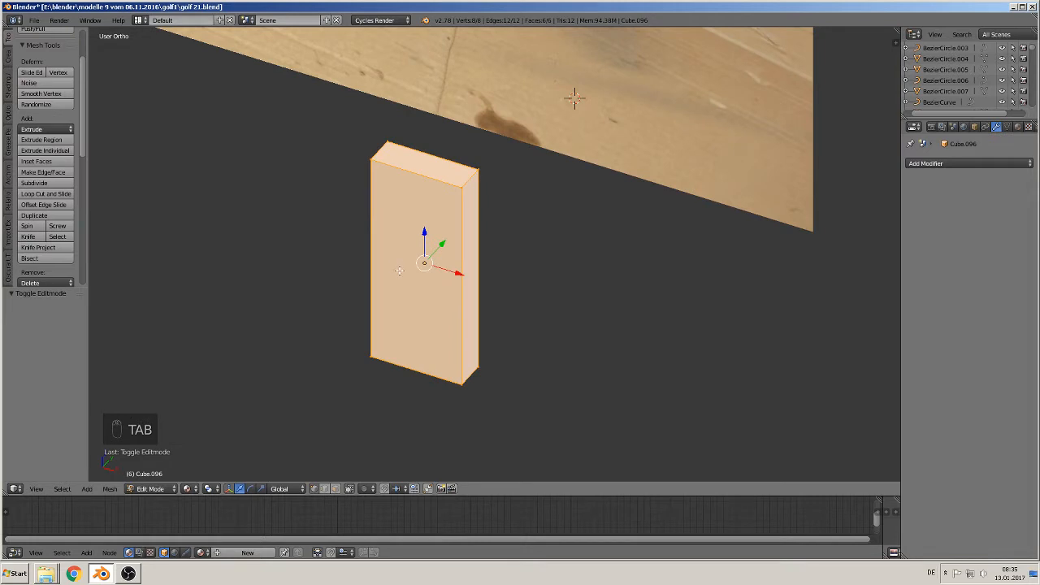
key("ctrl+shift+z")
key("ctrl+shift+z")
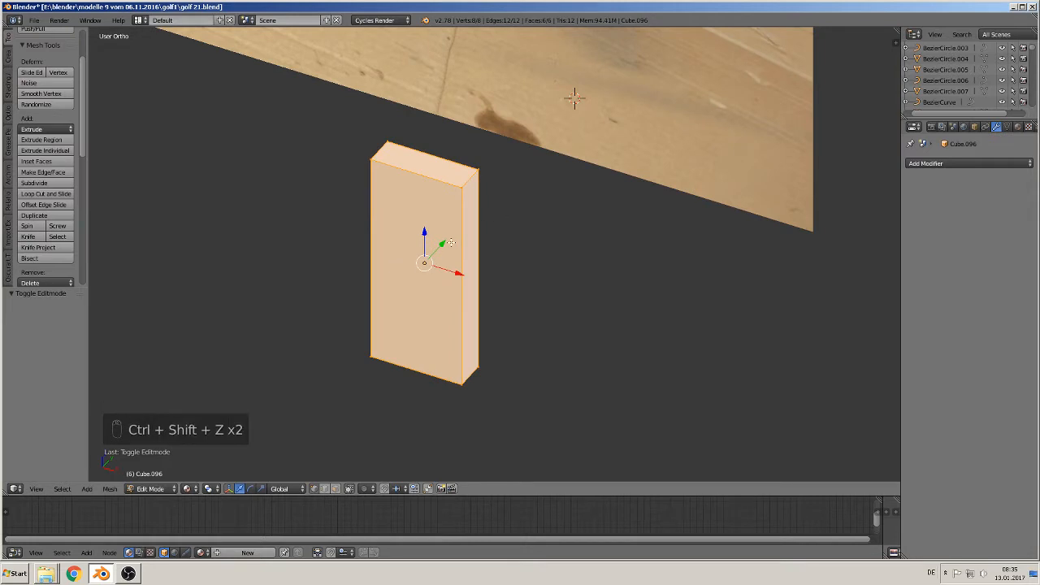
key("Tab")
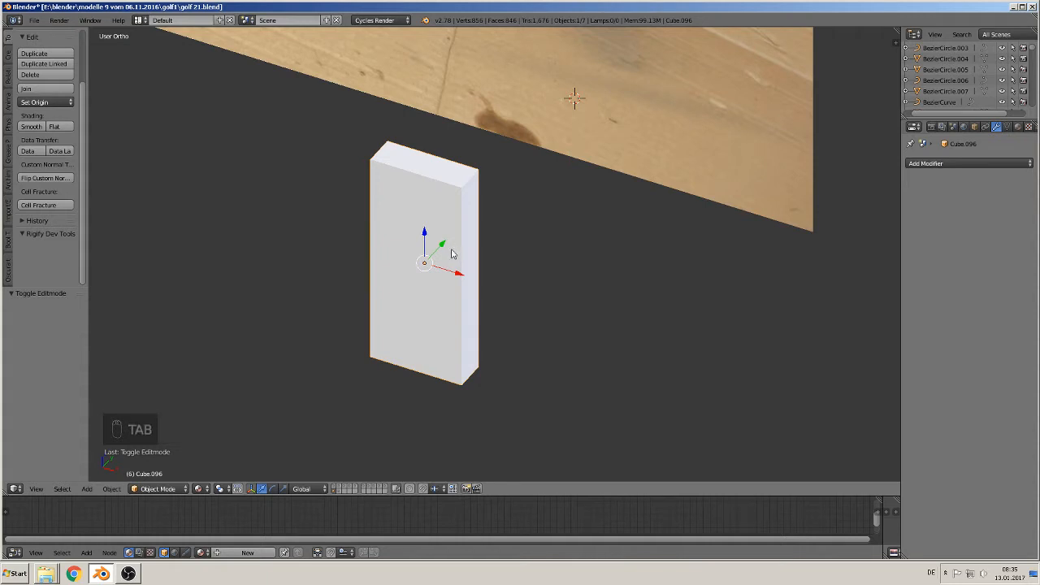
key("ctrl+shift+z")
key("ctrl+shift+z")
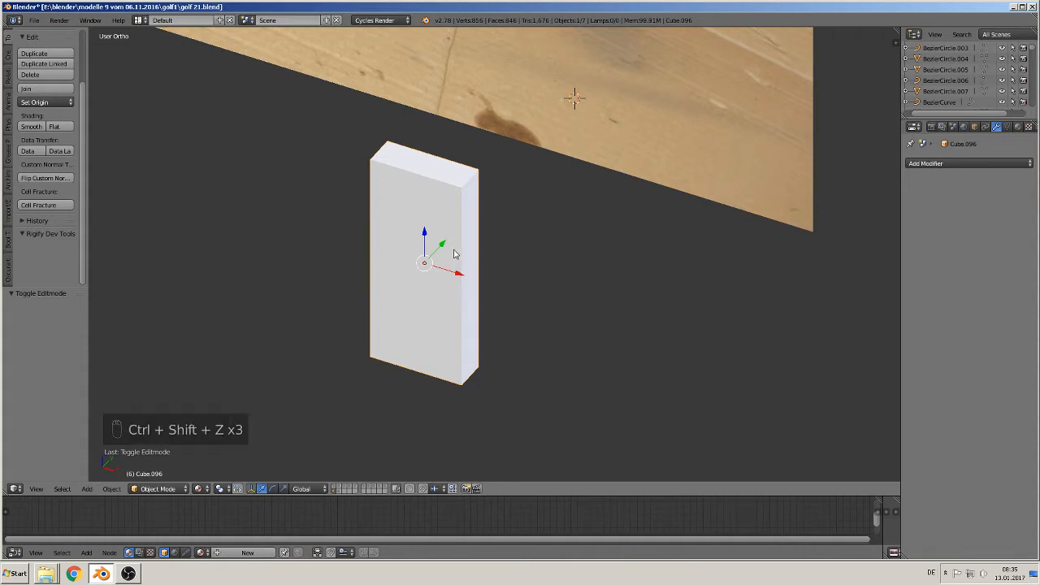
key("ctrl+shift+z")
key("ctrl+shift+z")
key("ctrl+shift+z")
key("ctrl+shift+z")
key("ctrl+shift+z")
key("ctrl+shift+z")
middle_click_drag(466, 255, 424, 191)
Undo back to before the third pad's block was added, and redo forward again to the plain block
key("ctrl+z")
key("ctrl+z")
key("ctrl+z")
key("ctrl+z")
key("ctrl+z")
key("ctrl+z")
key("ctrl+z")
key("ctrl+z")
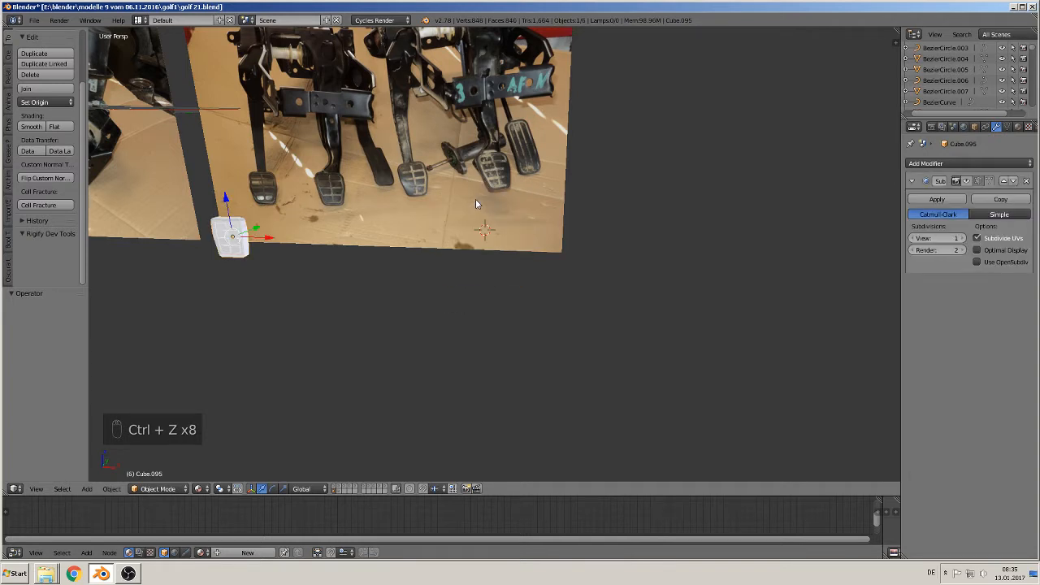
key("ctrl+shift+z")
key("ctrl+shift+z")
key("ctrl+shift+z")
key("ctrl+shift+z")
key("ctrl+shift+z")
key("ctrl+shift+z")
key("ctrl+shift+z")
key("ctrl+shift+z")
key("ctrl+shift+z")
key("ctrl+shift+z")
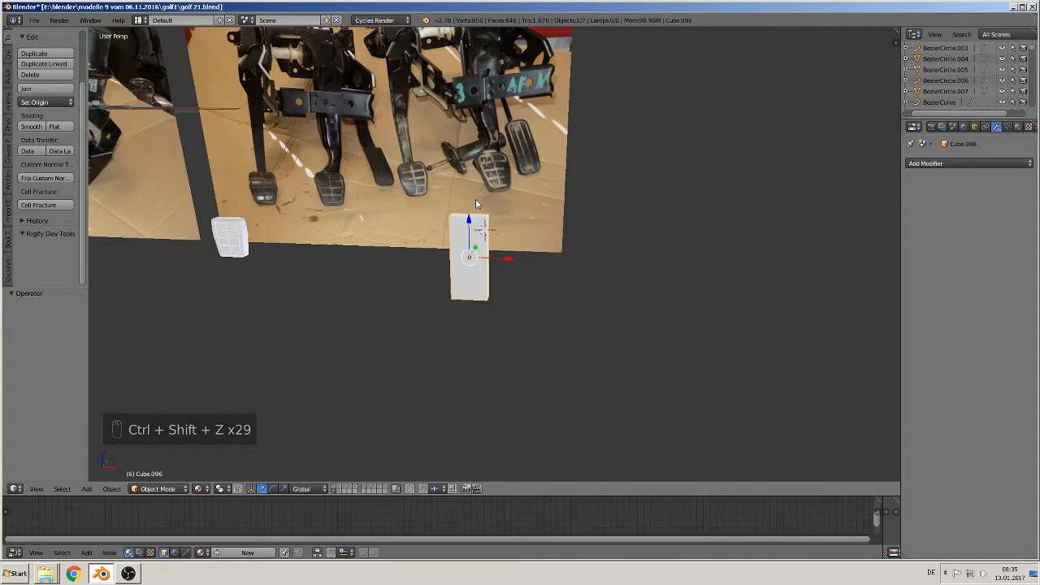
In front orthographic view, add two evenly spaced vertical loop cuts to the plain block
key("KP_1")
scroll(487, 229, "up", 3)
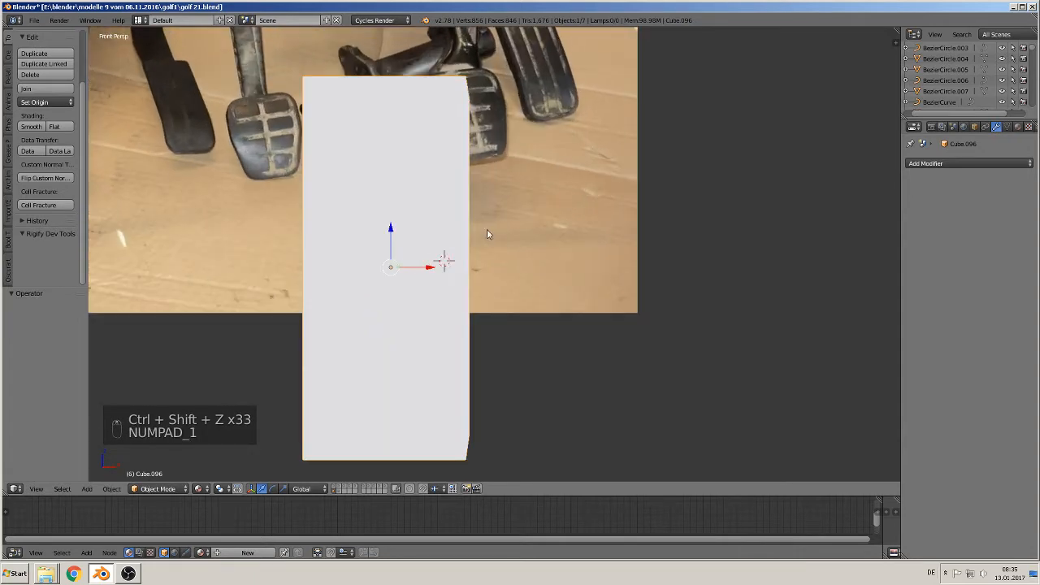
key("Tab")
scroll(459, 218, "down", 4)
key("KP_1")
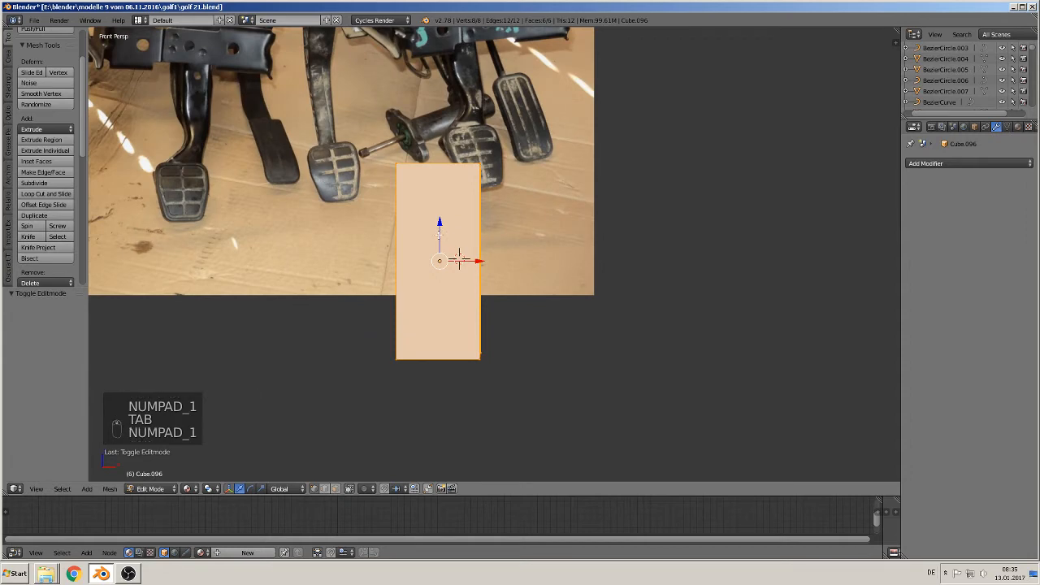
key("KP_5")
scroll(441, 167, "up", 2)
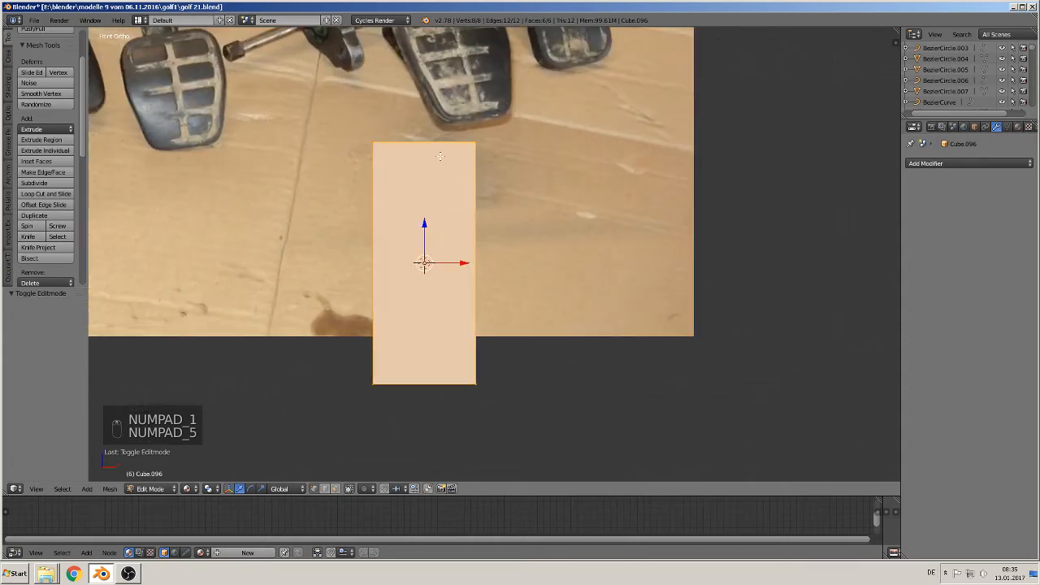
middle_click_drag(442, 167, 425, 356, "shift")
scroll(424, 356, "down", 1)
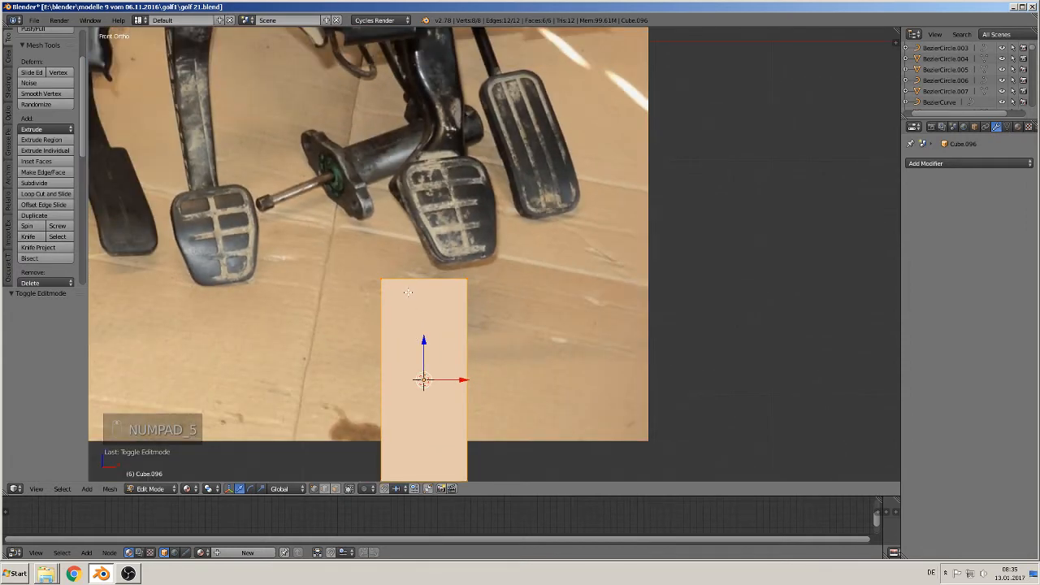
key("ctrl+r")
scroll(407, 292, "up", 1)
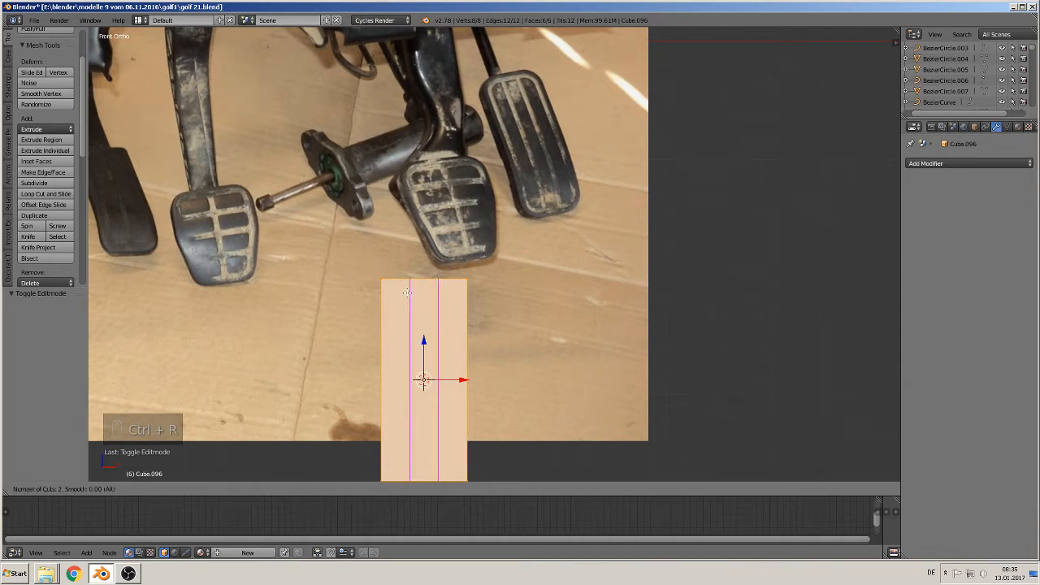
left_click(407, 293)
right_click(407, 292)
Add one horizontal loop cut near the block's upper end and one near its lower end, with slide factors of about -0.763 and 0.732
key("ctrl+r")
left_click(410, 356)
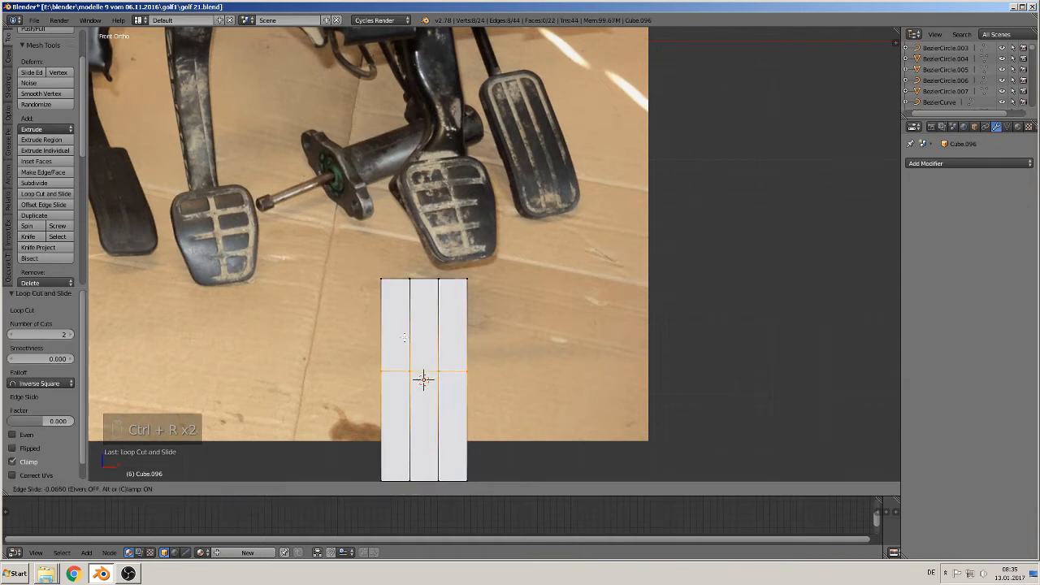
left_click(411, 278)
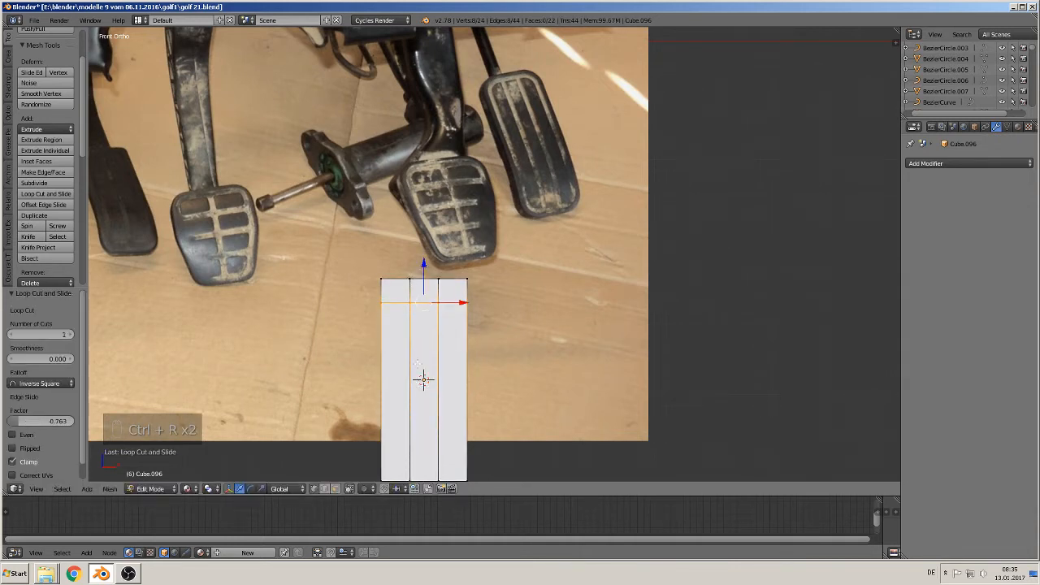
key("ctrl+r")
left_click(399, 401)
left_click(415, 456)
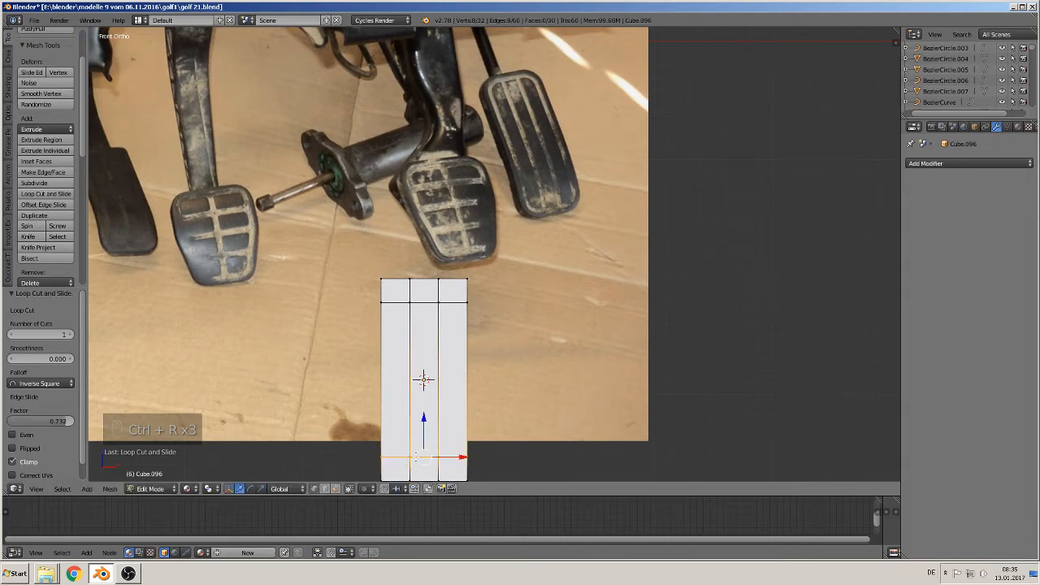
Switch to edge selection and select the four short corner edges running through the block's thickness
middle_click_drag(416, 457, 470, 291)
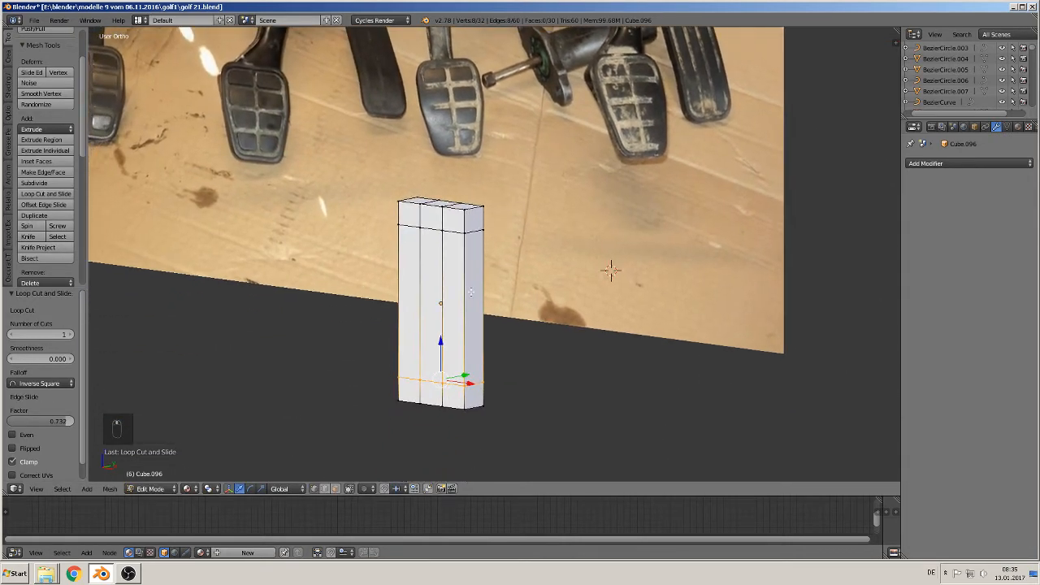
left_click(325, 488)
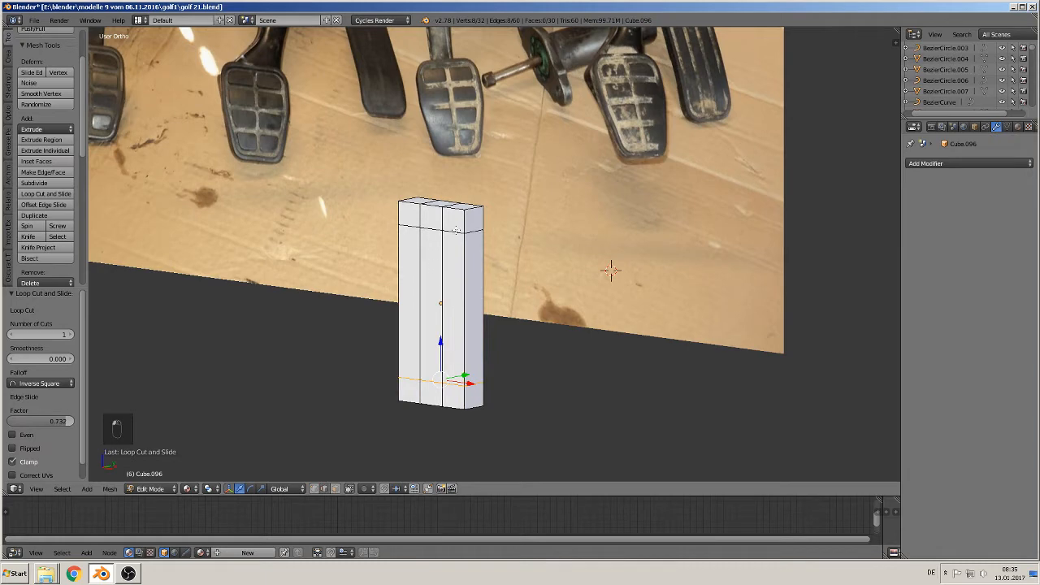
right_click(472, 207)
right_click(409, 199, "shift")
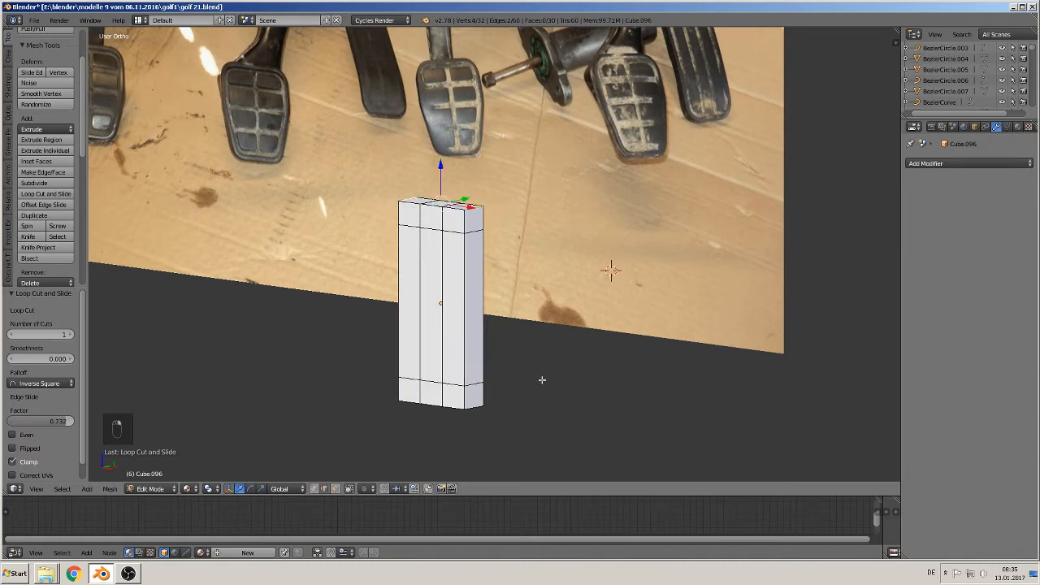
right_click(471, 418, "shift")
middle_click_drag(394, 400, 464, 379)
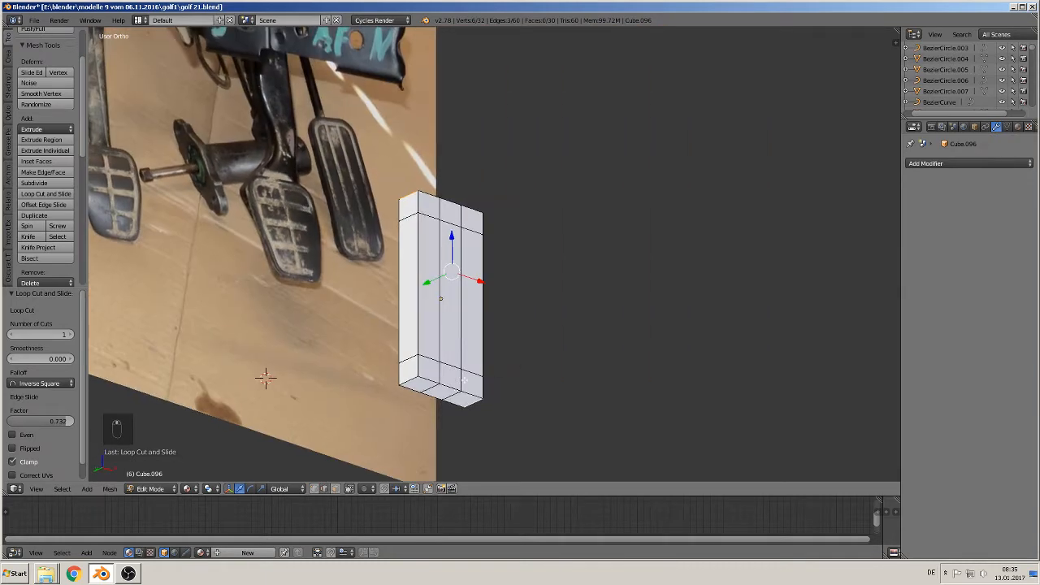
right_click(404, 379, "shift")
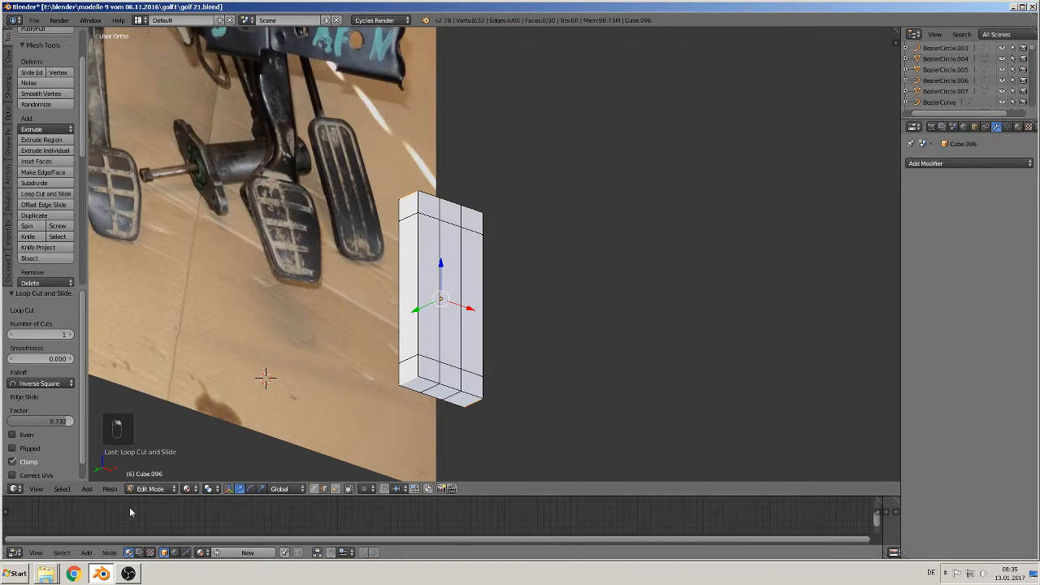
Change the pivot point mode and bevel the four selected corner edges with 3 segments and an amount of about 0.696
left_click(208, 488)
left_click(245, 452)
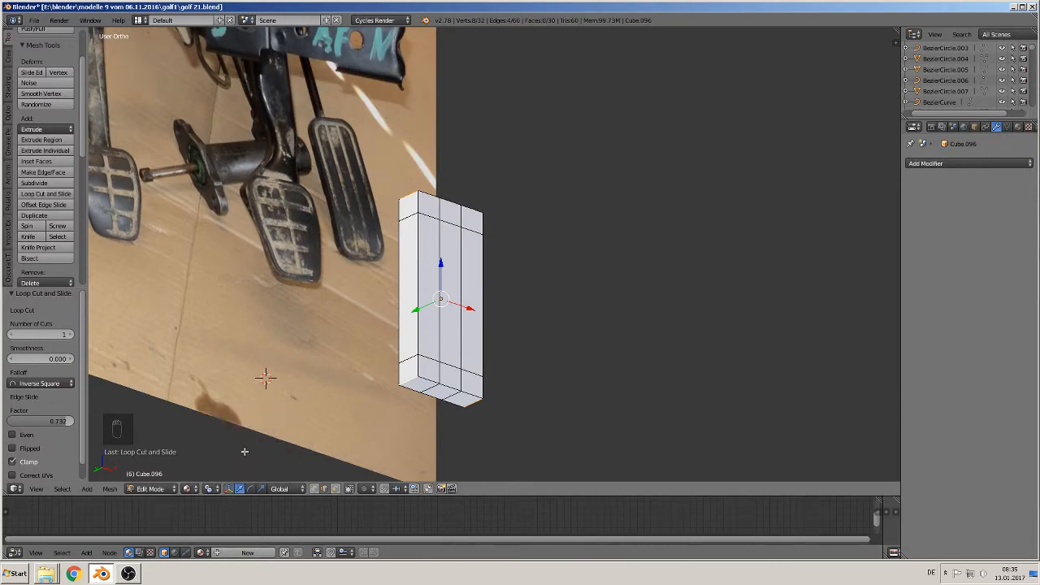
key("ctrl+b")
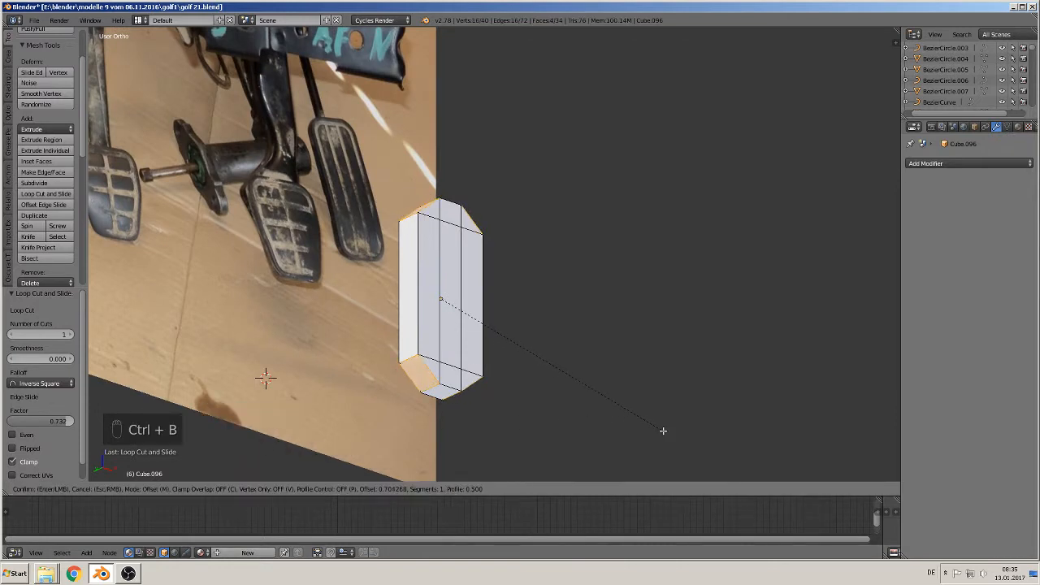
left_click(663, 429)
In front view, add a vertical loop cut close to each long side of the pad, with slide factors of about -0.718 and 0.744
middle_click_drag(599, 395, 548, 392)
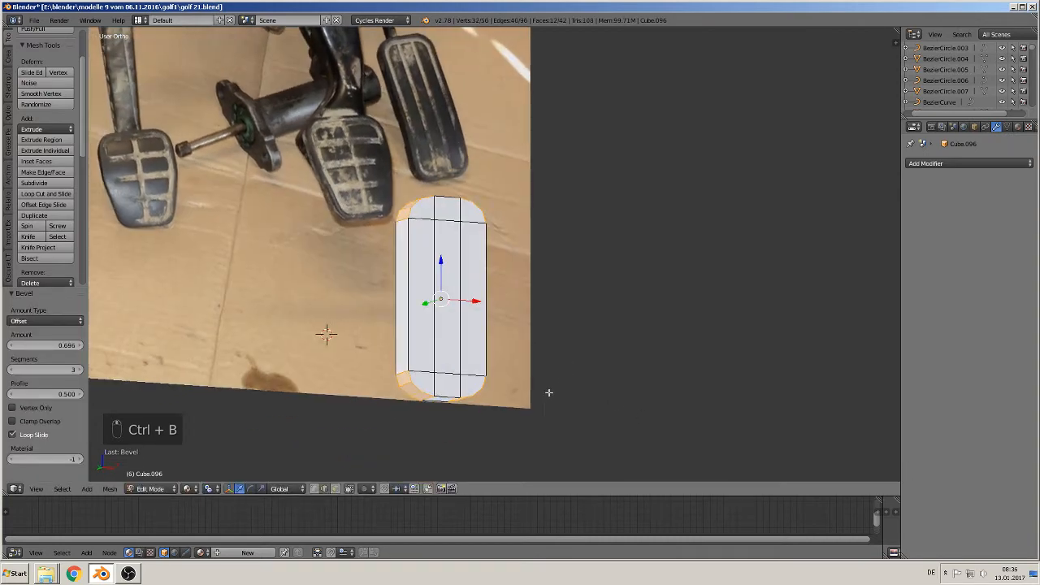
middle_click_drag(457, 346, 454, 405, "shift")
middle_click_drag(454, 405, 438, 404)
scroll(349, 388, "up", 4)
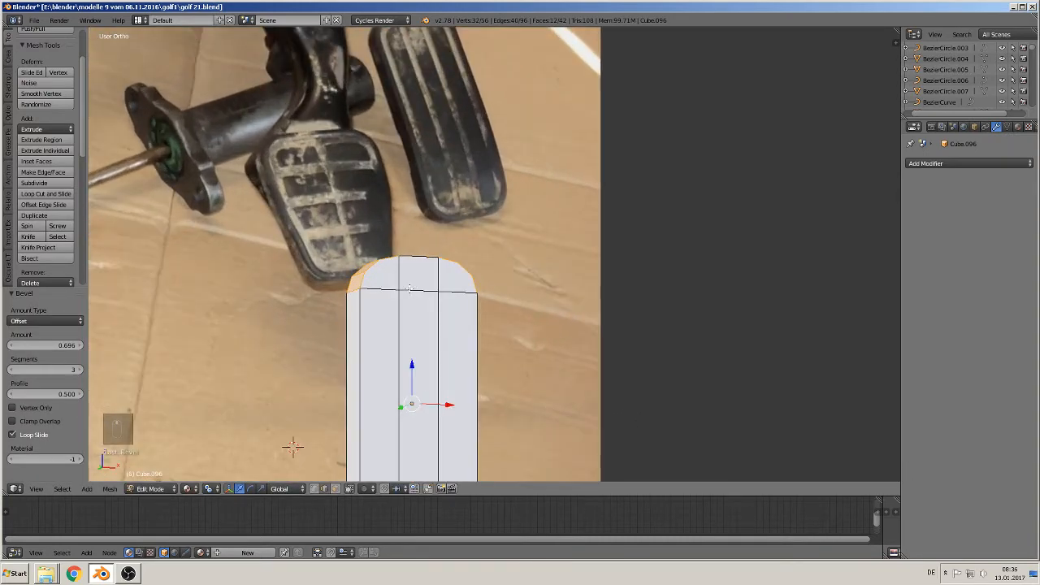
key("KP_1")
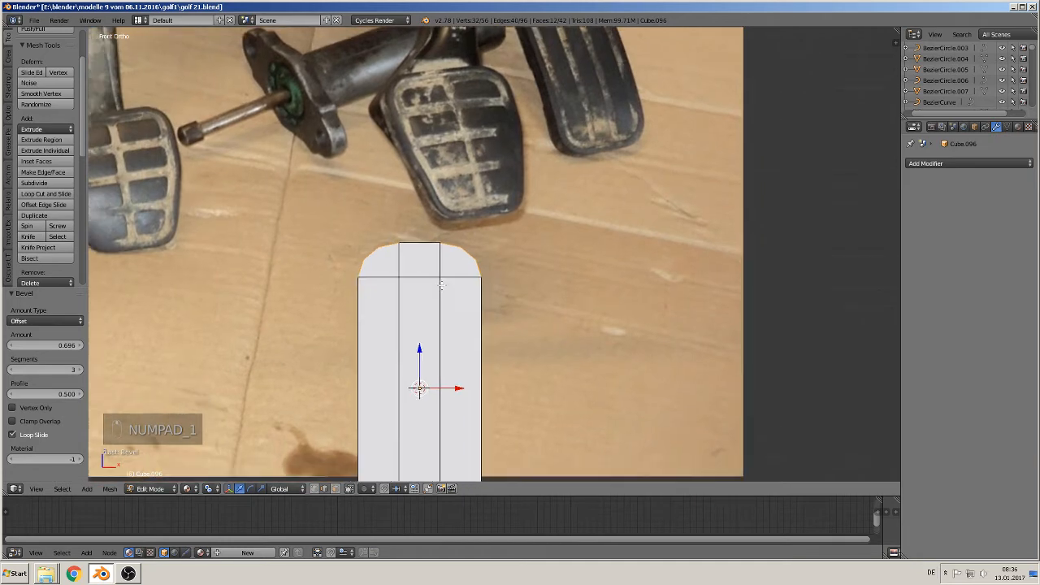
scroll(407, 258, "up", 2)
scroll(342, 238, "down", 2)
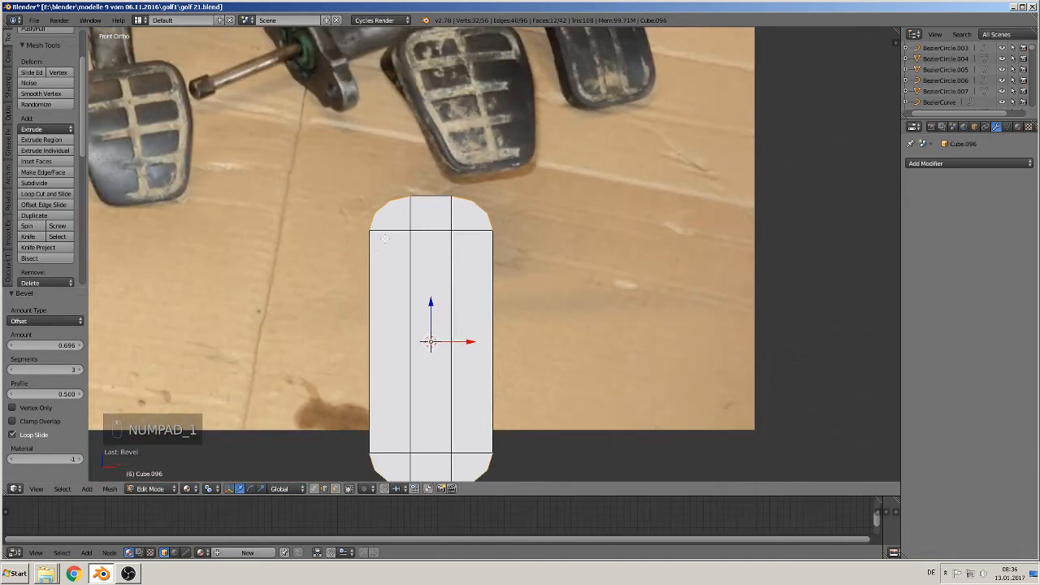
key("ctrl+r")
left_click(387, 238)
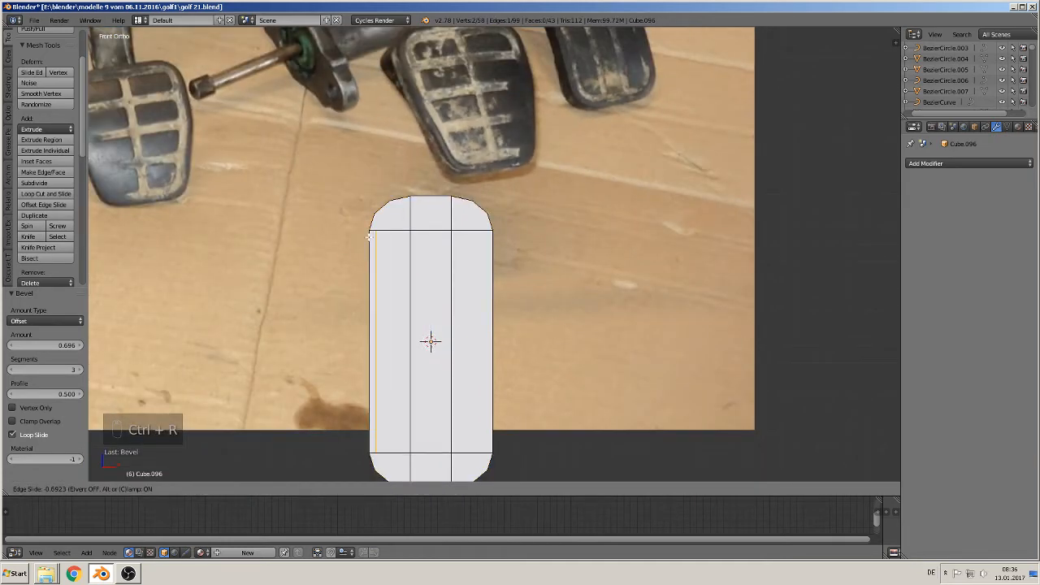
left_click(370, 236)
key("ctrl+r")
left_click(483, 228)
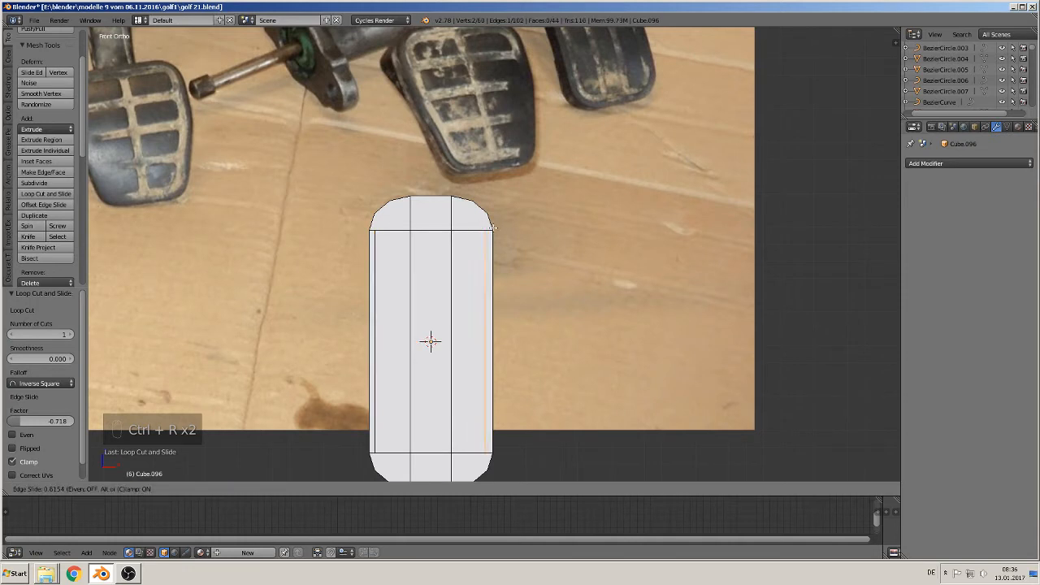
left_click(492, 228)
Add a second vertical loop cut just inside each outer border line, with slide factors of about -0.727 and 0.794
key("ctrl+r")
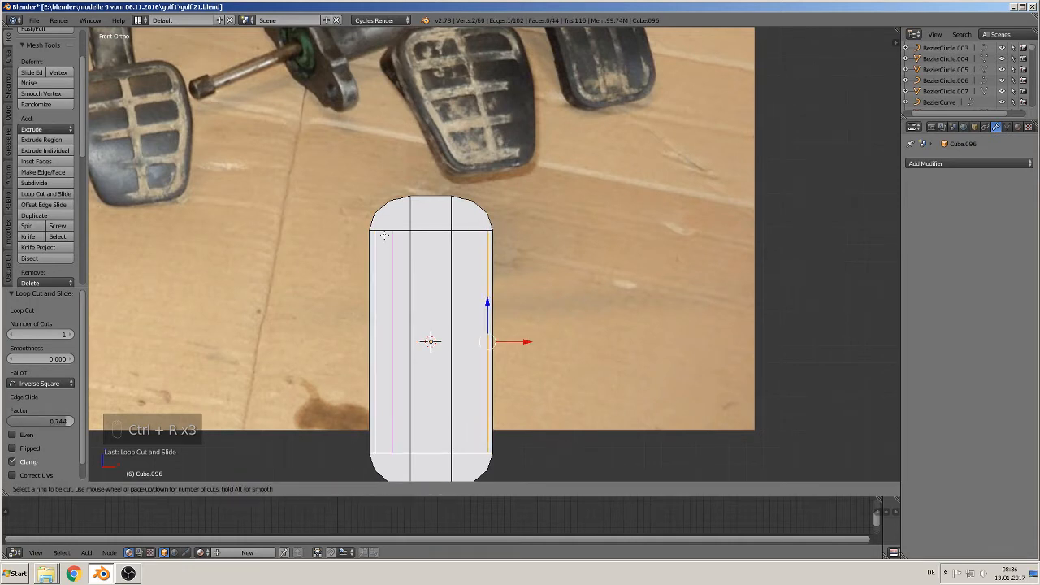
left_click(394, 238)
left_click(372, 236)
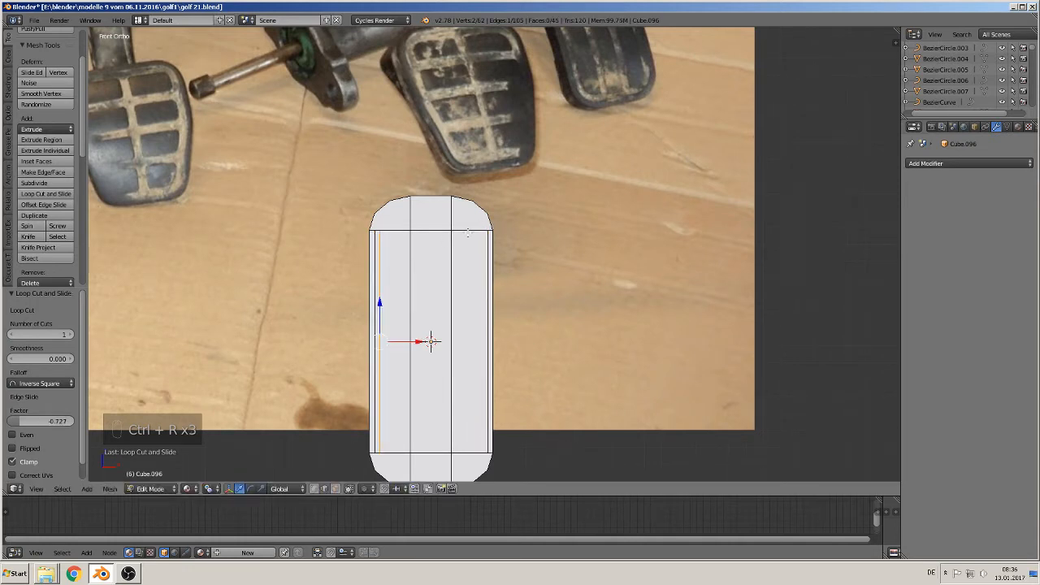
key("ctrl+r")
left_click(469, 232)
left_click(486, 233)
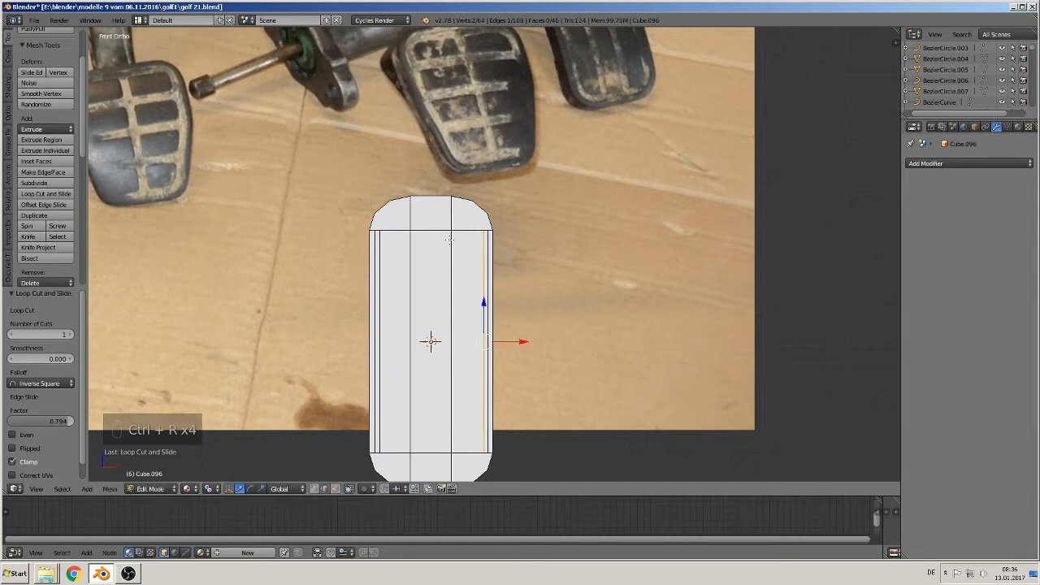
Add a vertical loop cut inside each middle rib line, with factors of about -0.789 and 0.912, and shift the left one 0.006 along X
key("ctrl+r")
left_click(449, 234)
left_click(458, 233)
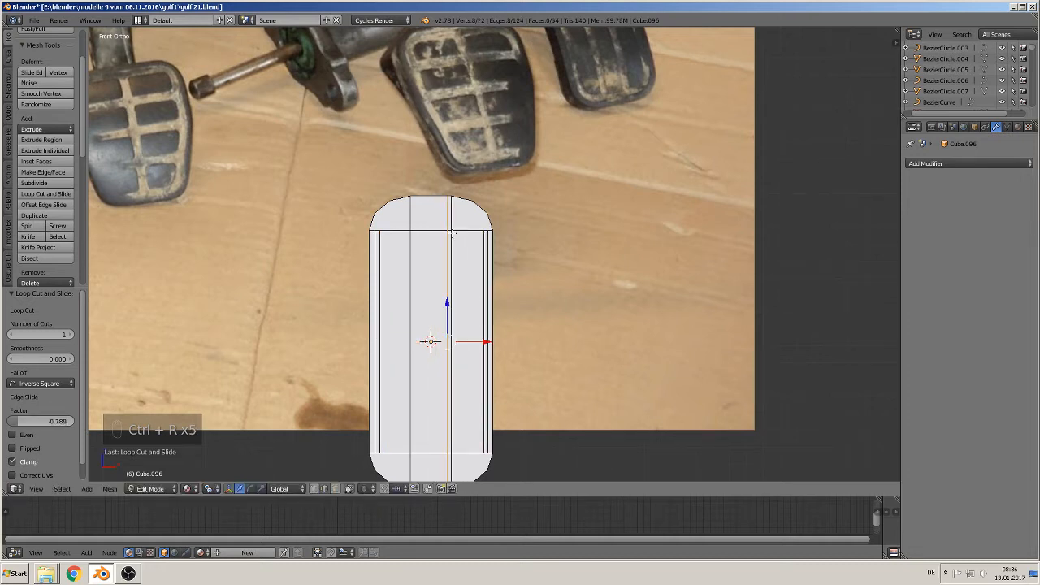
key("ctrl+r")
left_click(423, 230)
left_click(399, 228)
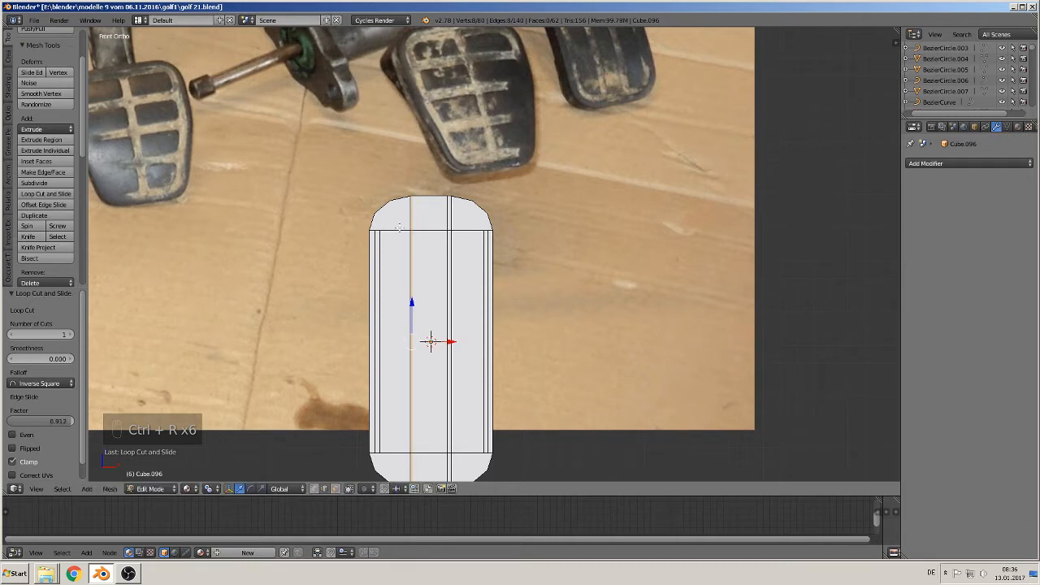
left_click_drag(452, 341, 453, 341)
Add a short horizontal loop cut near each end of the pad's middle column, with slide factors of about -0.452 and 0.774
key("ctrl+r")
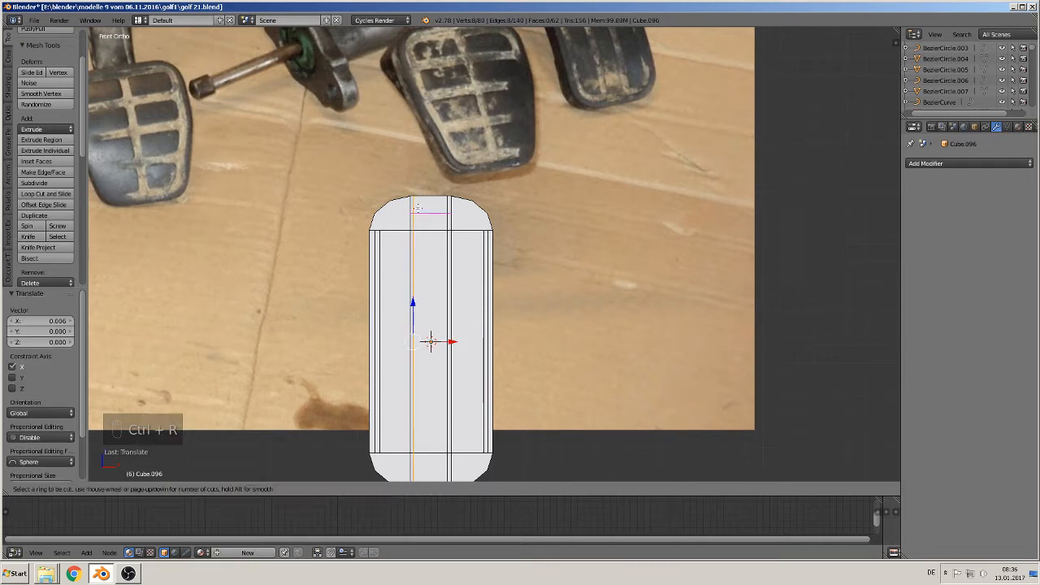
left_click(414, 207)
left_click(422, 200)
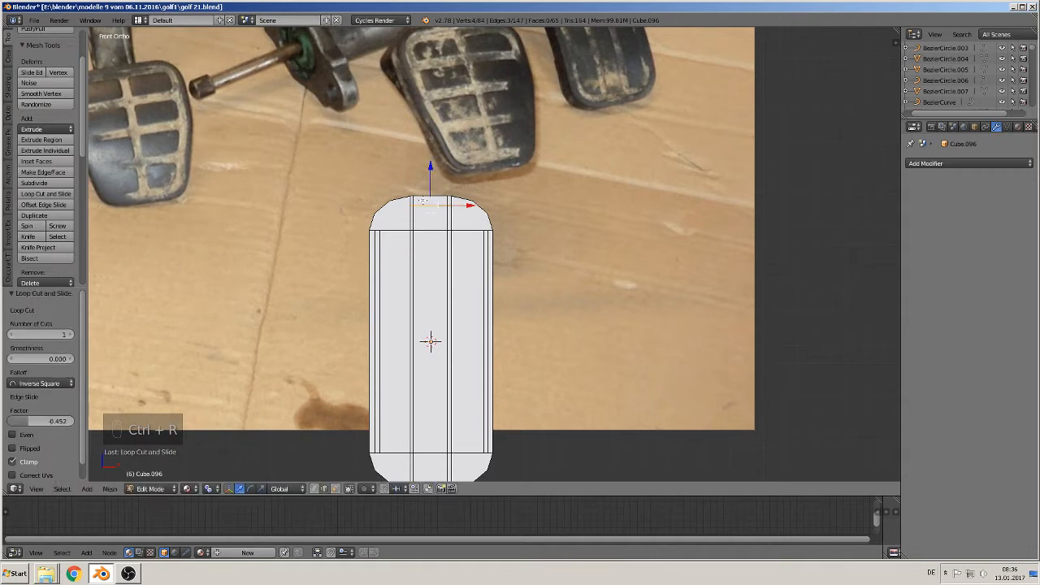
middle_click_drag(433, 467, 407, 395, "shift")
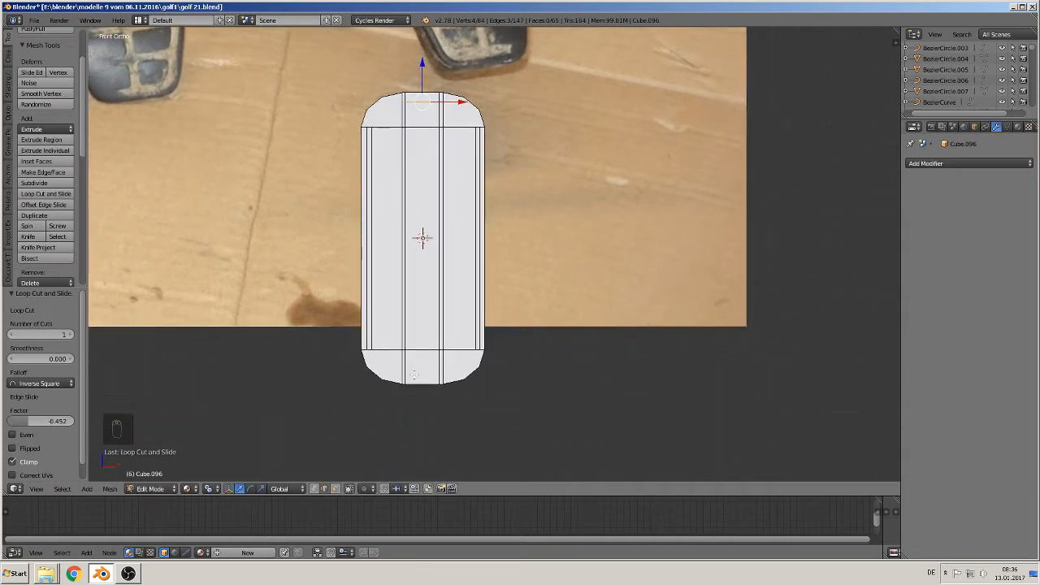
key("ctrl+r")
left_click(413, 376)
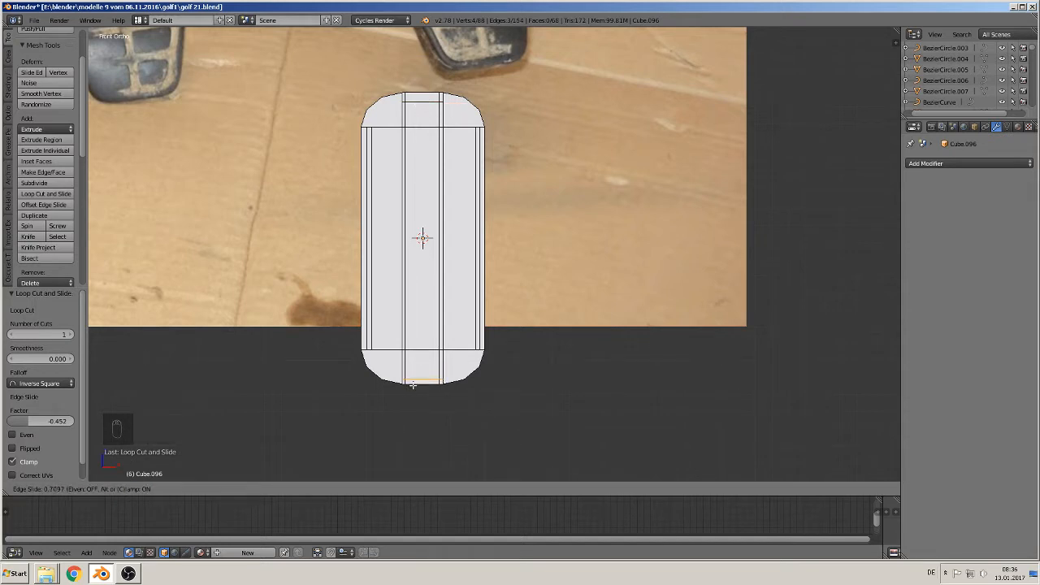
left_click(412, 386)
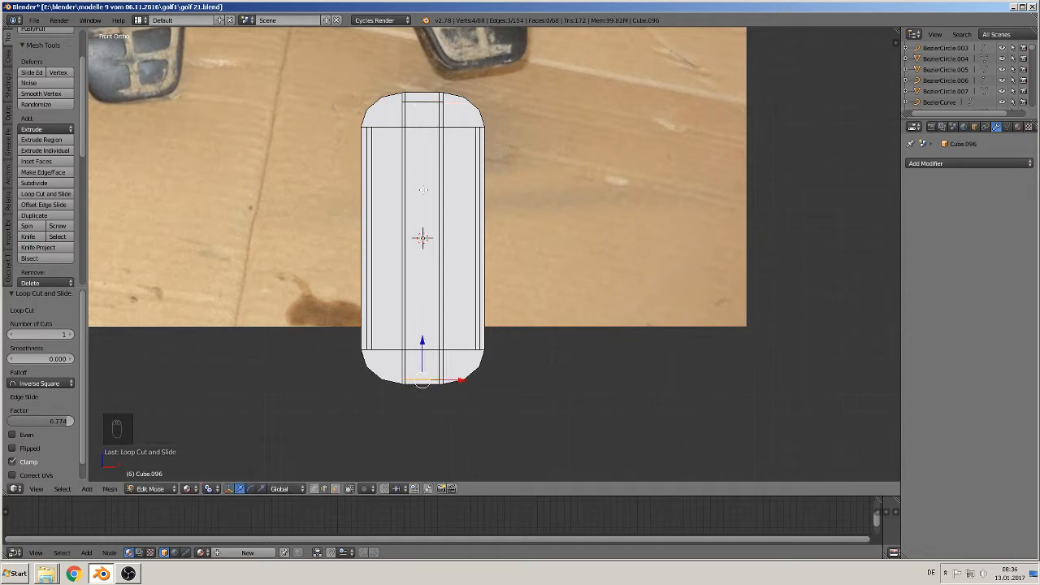
Move the upper horizontal loop of the middle column about 0.026 up along Z
right_click(415, 106, "alt")
key("g")
key("z")
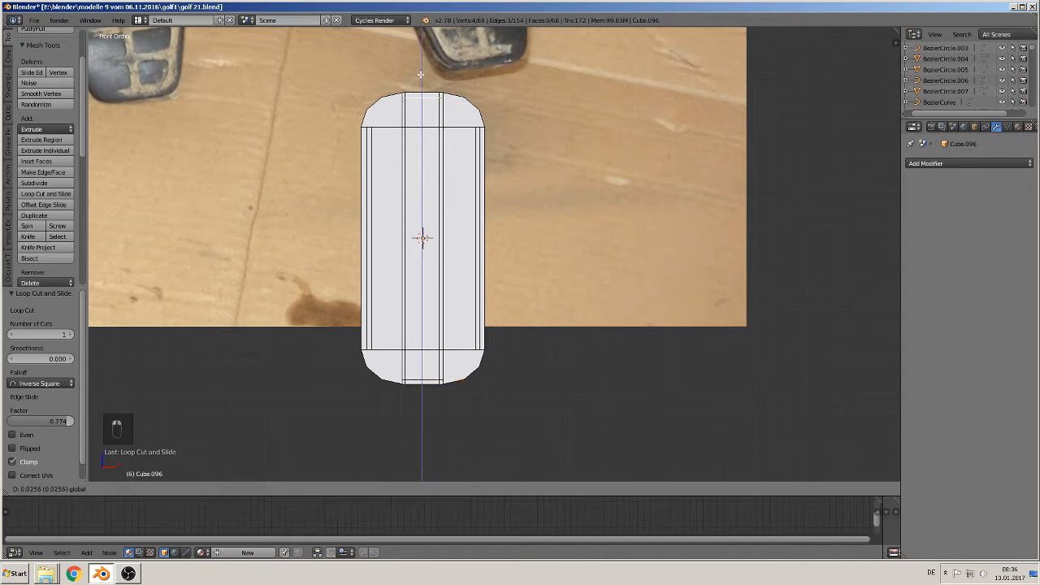
left_click(420, 74)
Start a Knife cut at the upper end of the pad's outer left border line, following the rounded upper-left corner
scroll(510, 179, "up", 2)
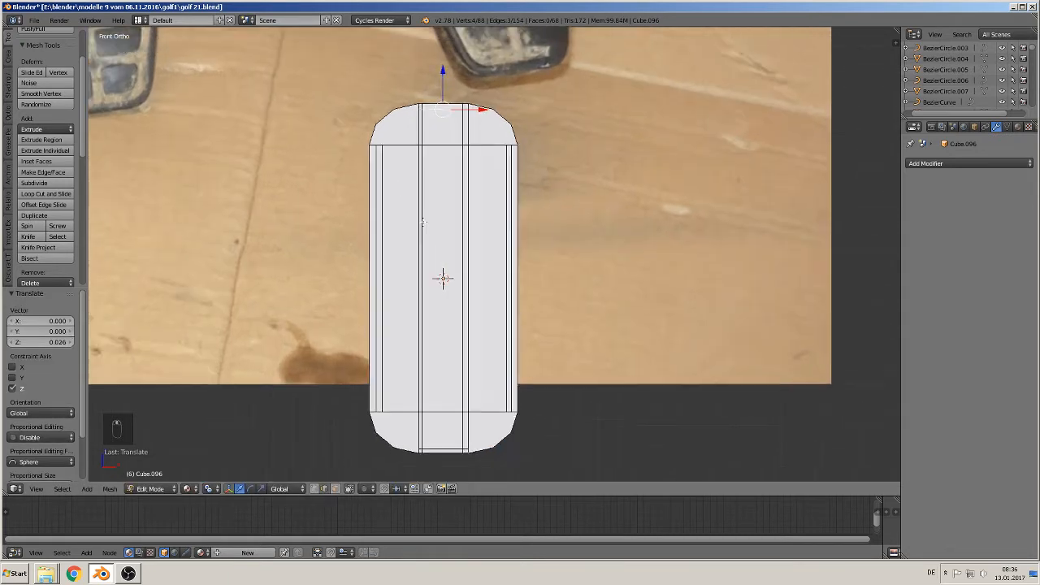
middle_click_drag(428, 266, 411, 229, "shift")
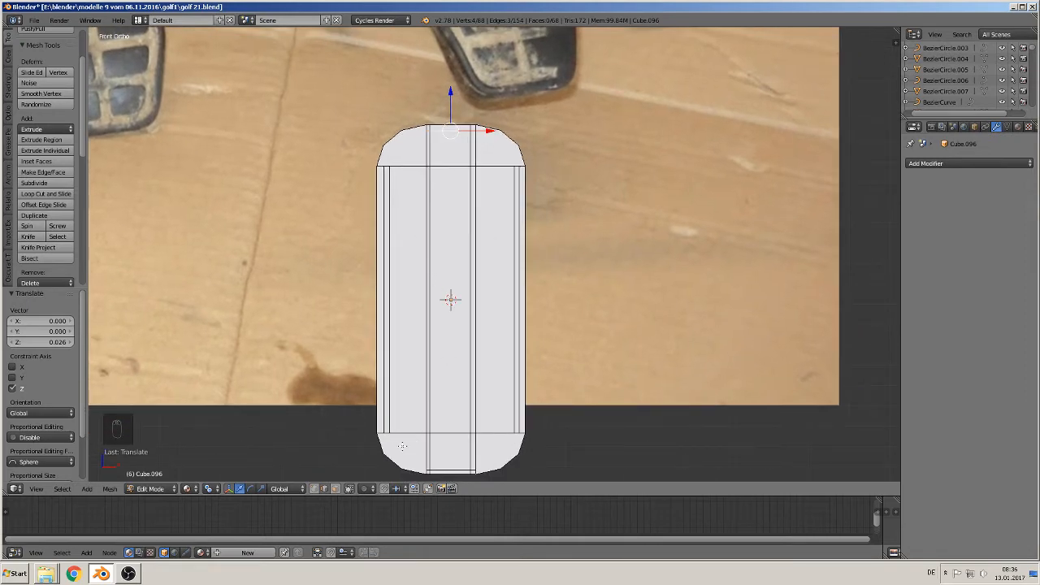
middle_click_drag(396, 124, 398, 221, "shift")
scroll(345, 281, "up", 5)
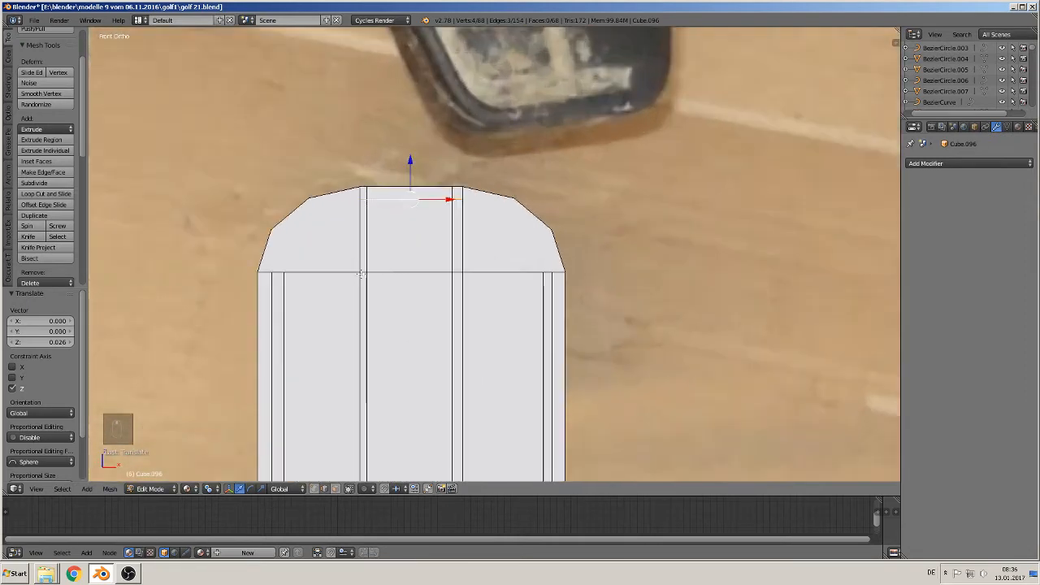
left_click(26, 237)
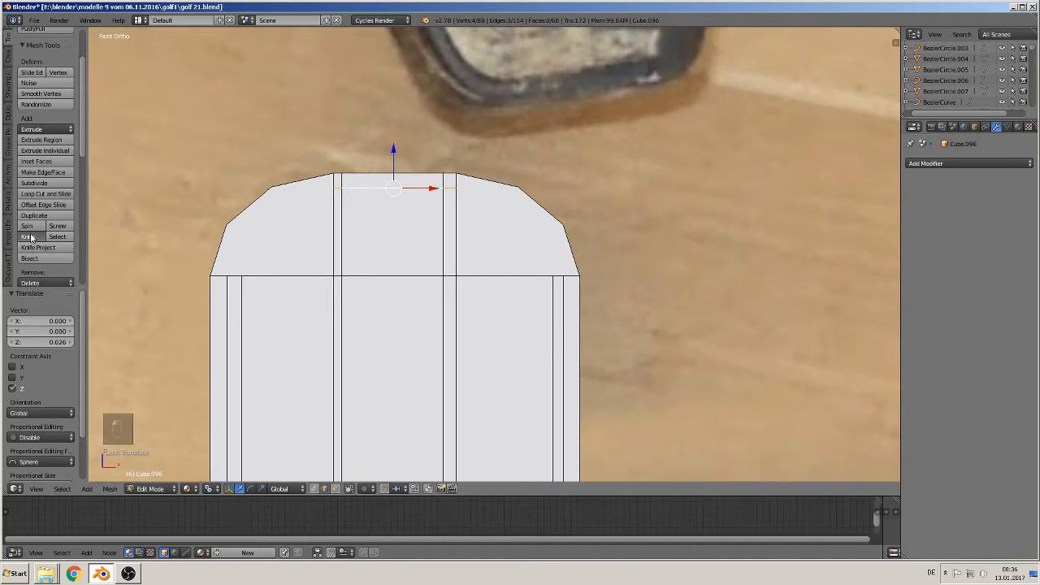
left_click(229, 275)
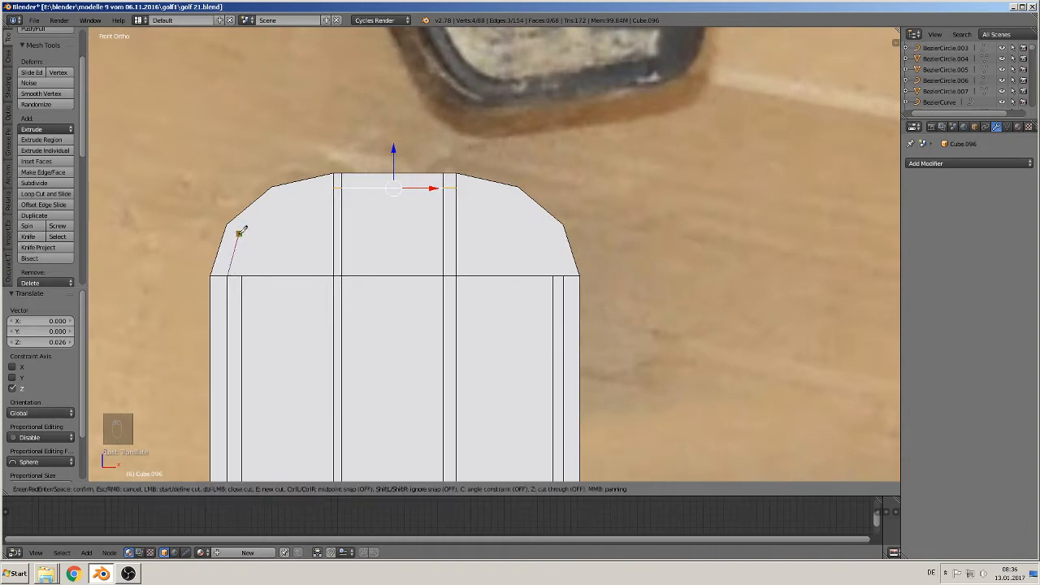
Knife-cut an outer inset line parallel to the shape's upper-left rounded corner, ending at the horizontal edge in the top middle section
left_click(239, 234)
left_click(280, 199)
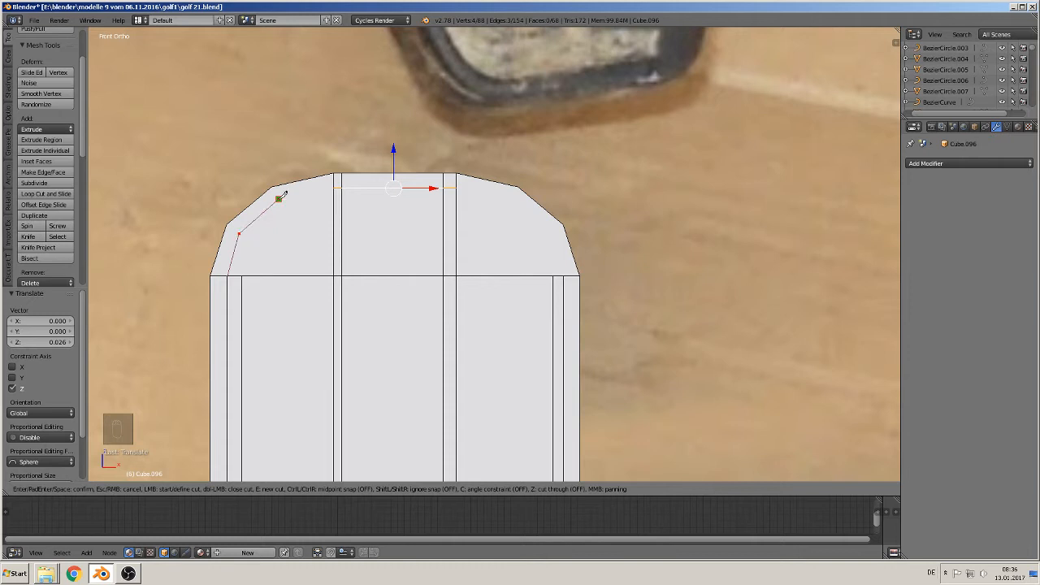
left_click(333, 189)
key("Return")
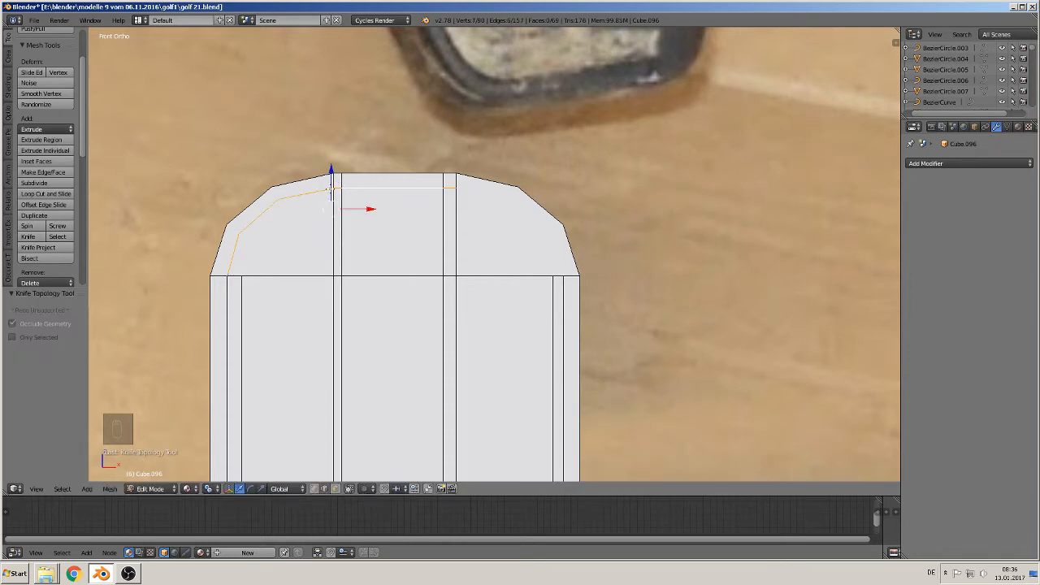
Knife-cut a second, inner line around the upper-left corner, from the inner vertical edge to the first middle vertical edge
left_click(32, 237)
left_click(242, 275)
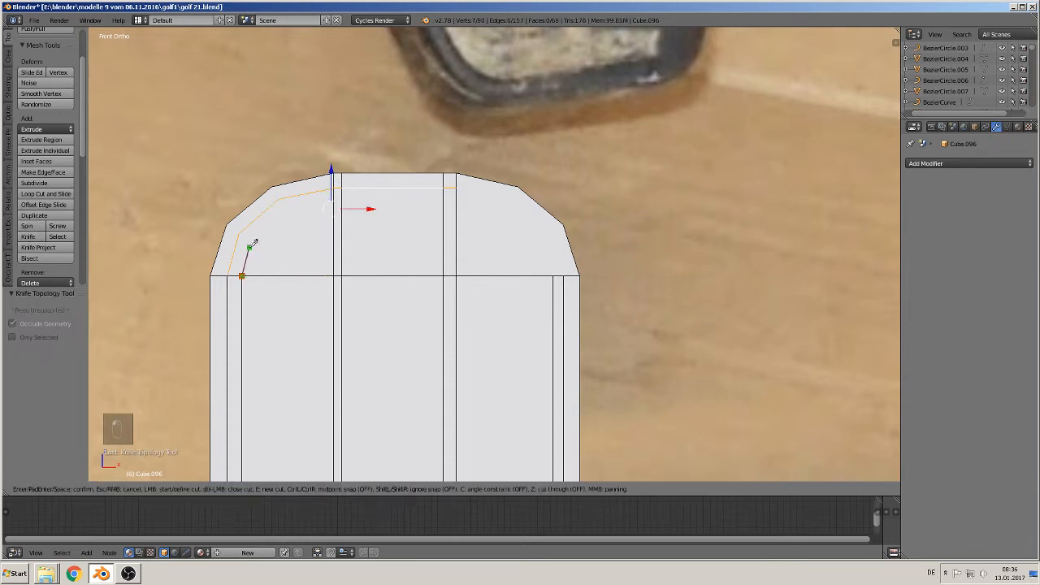
left_click(252, 242)
left_click(286, 213)
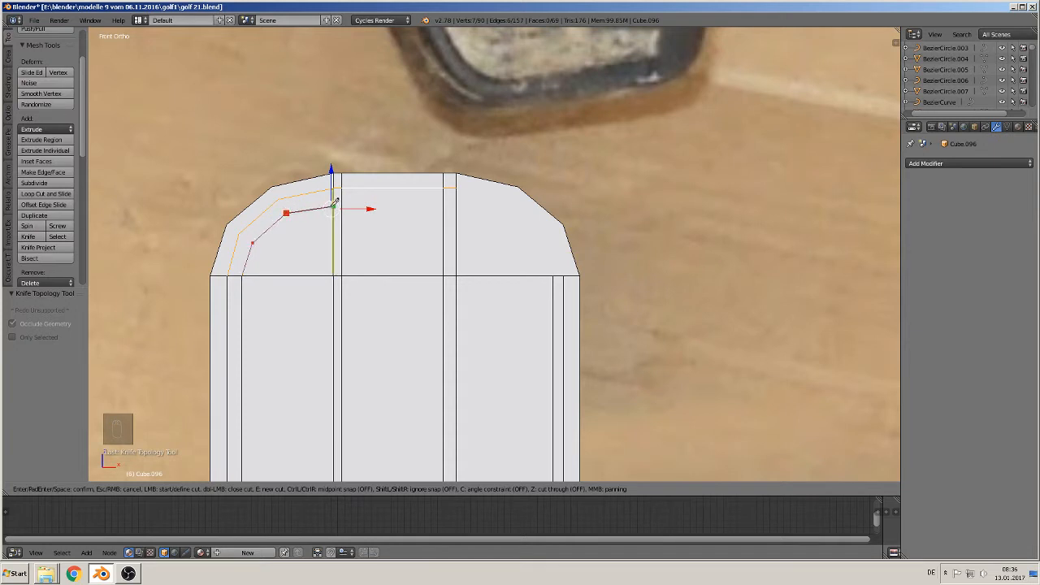
left_click(334, 197)
key("Return")
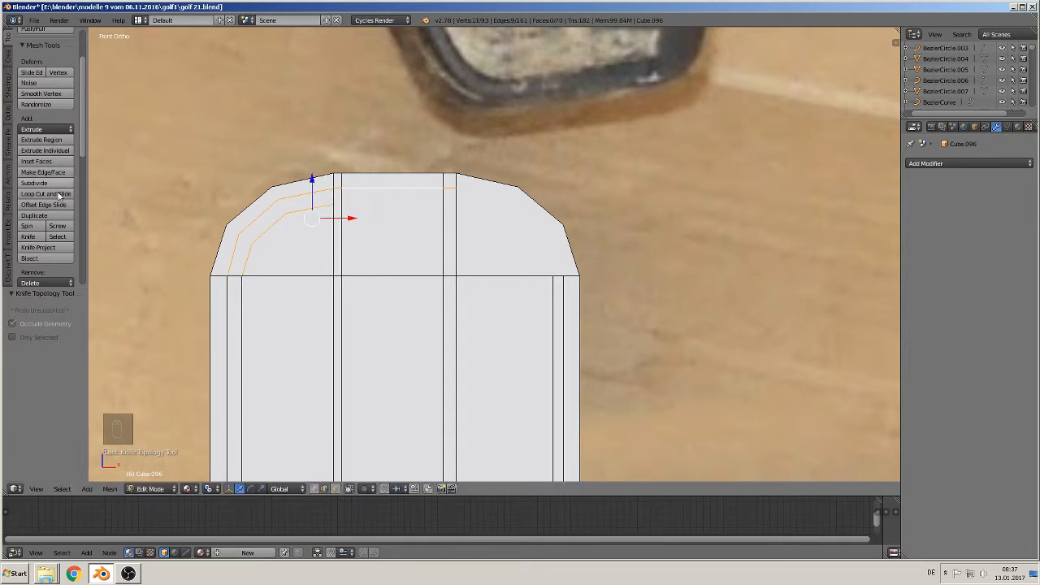
left_click(34, 237)
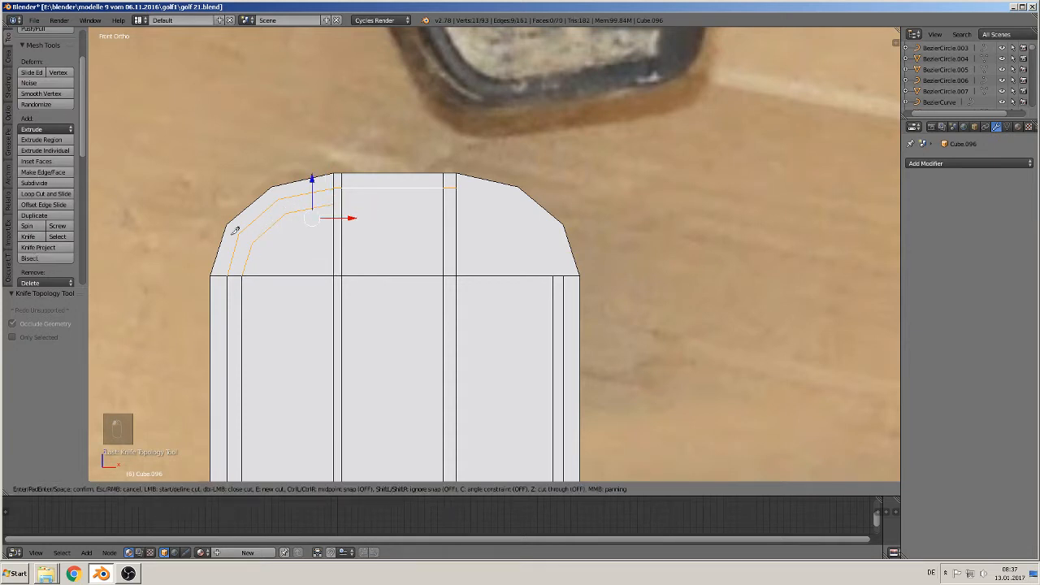
left_click(456, 189)
left_click(510, 203)
key("Return")
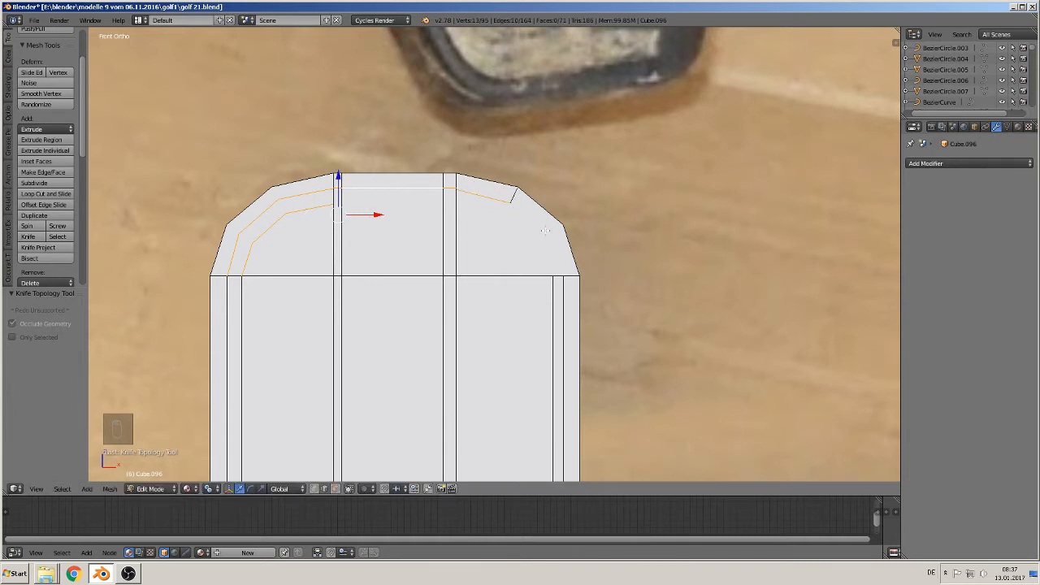
key("ctrl+z")
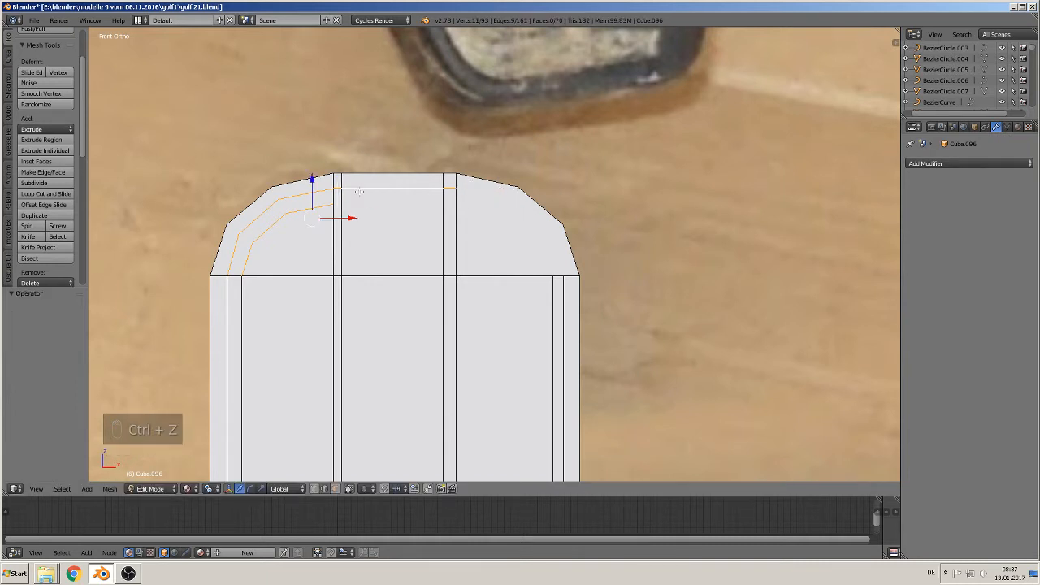
Knife-cut an outer inset line around the upper-right corner, from the top horizontal edge down to the outer vertical edge
left_click(34, 236)
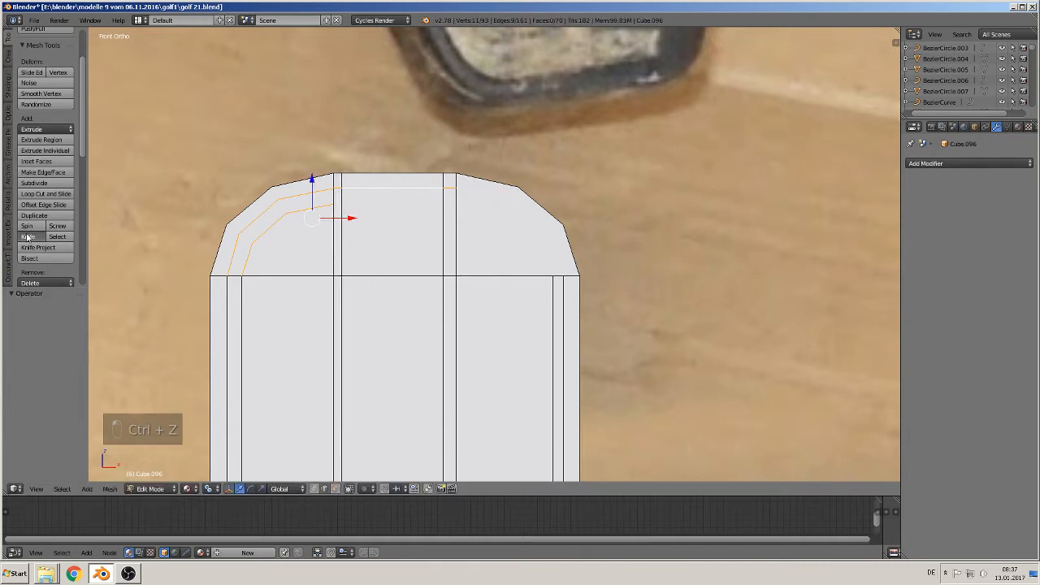
left_click(456, 188)
left_click(510, 202)
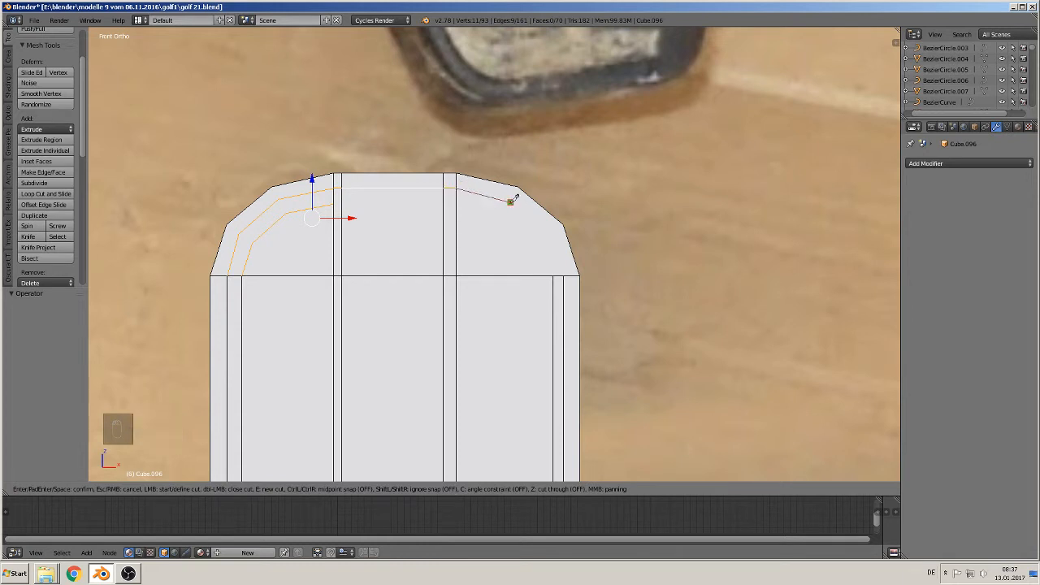
left_click(552, 234)
left_click(563, 274)
key("Return")
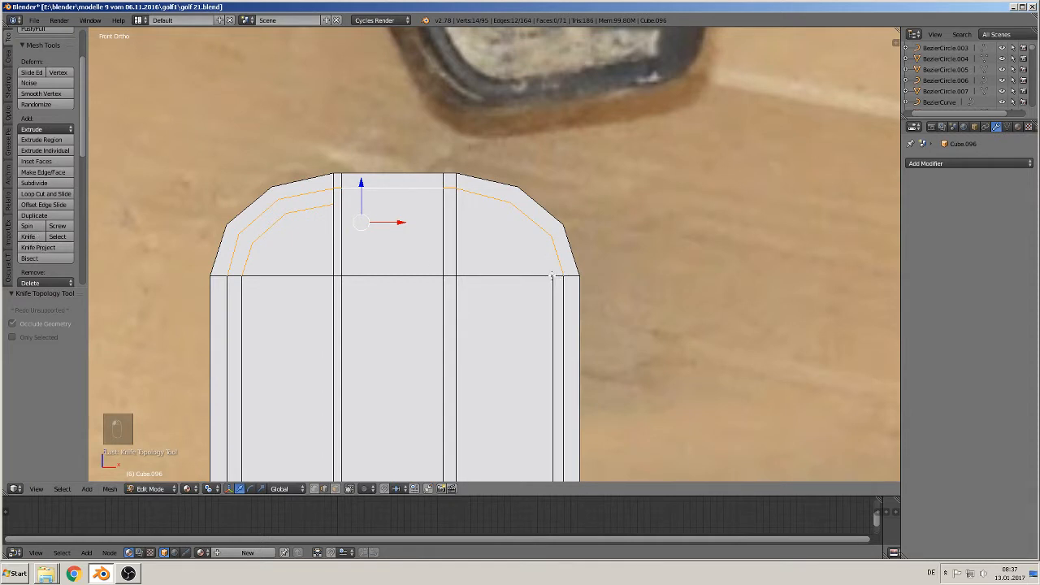
left_click(552, 277)
left_click(456, 276, "shift")
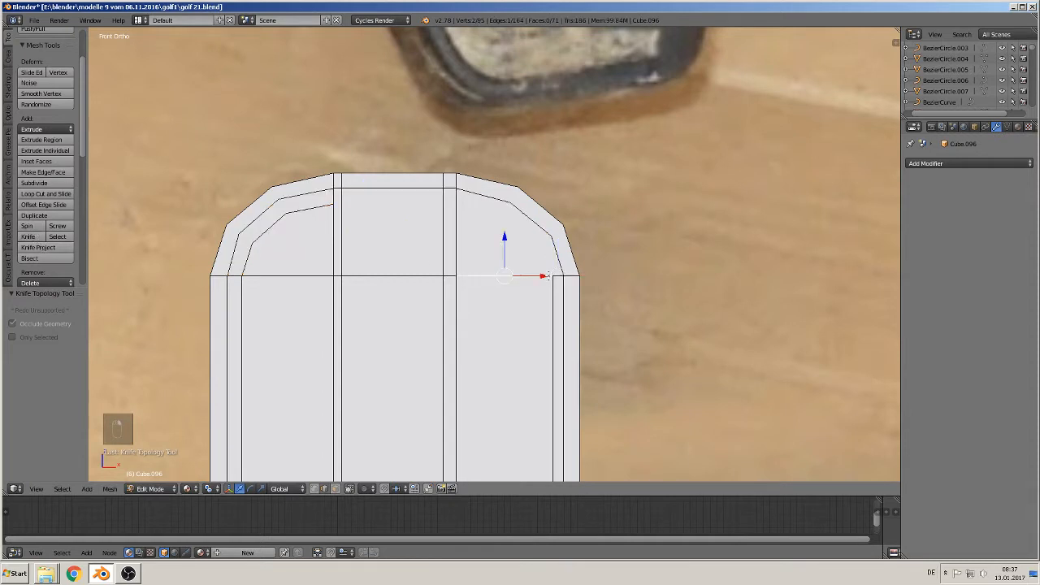
left_click(29, 236)
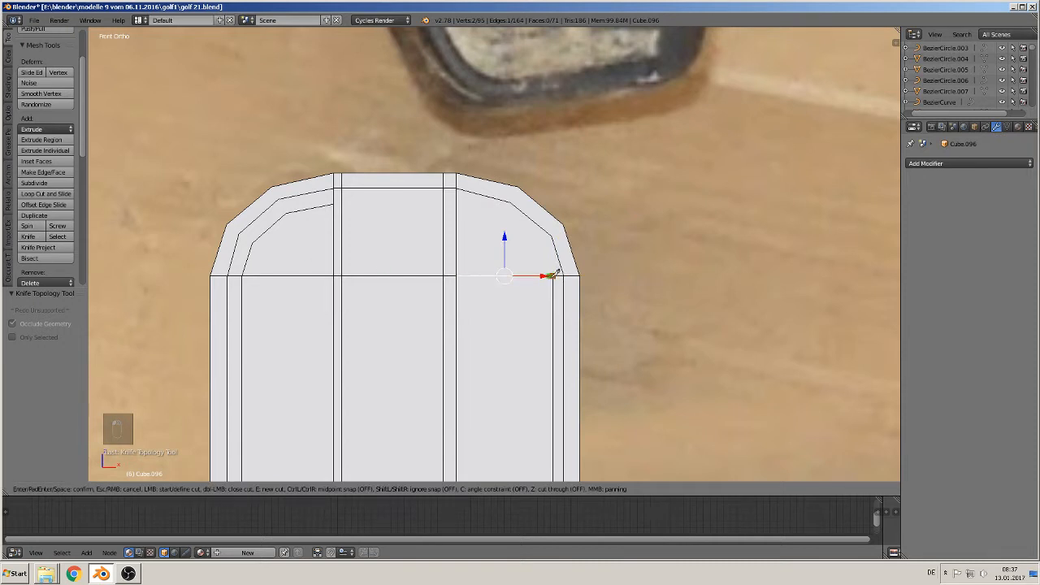
key("Escape")
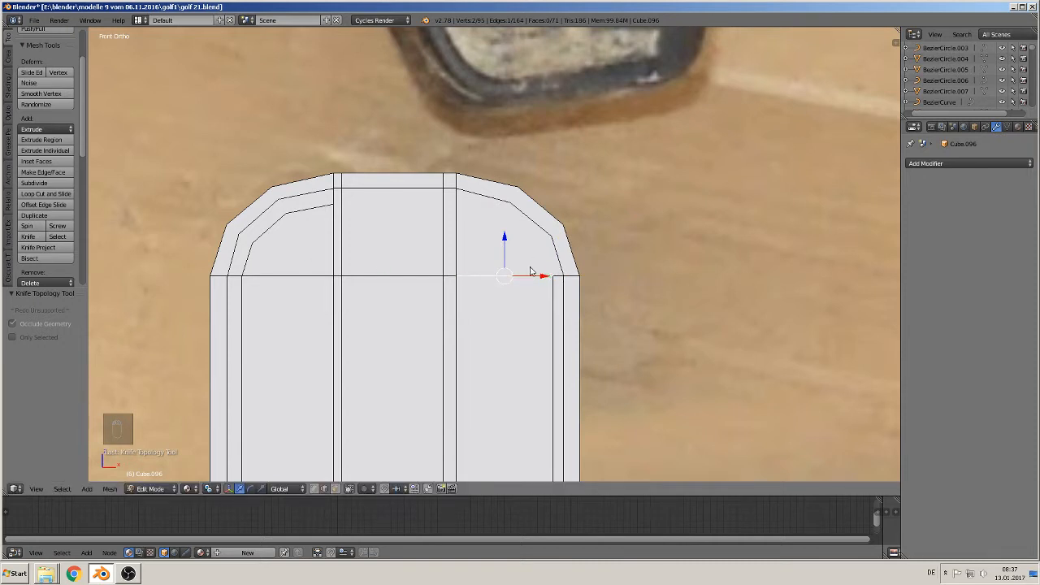
Knife-cut an inner line around the upper-right corner, from the inner vertical edge up to the nearest middle vertical edge
left_click(29, 237)
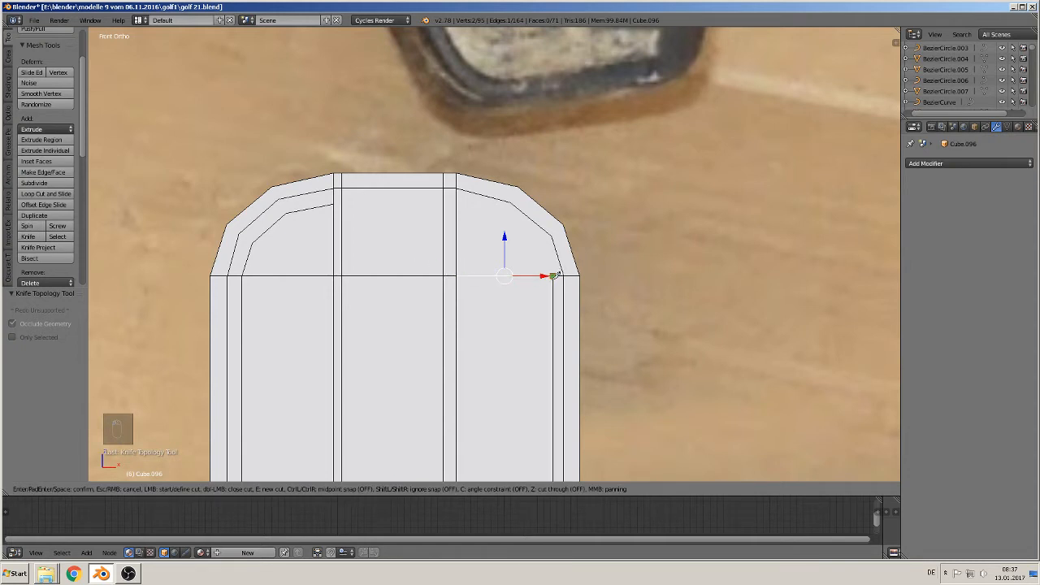
left_click(554, 275)
left_click(544, 241)
left_click(506, 210)
left_click(458, 196)
key("Return")
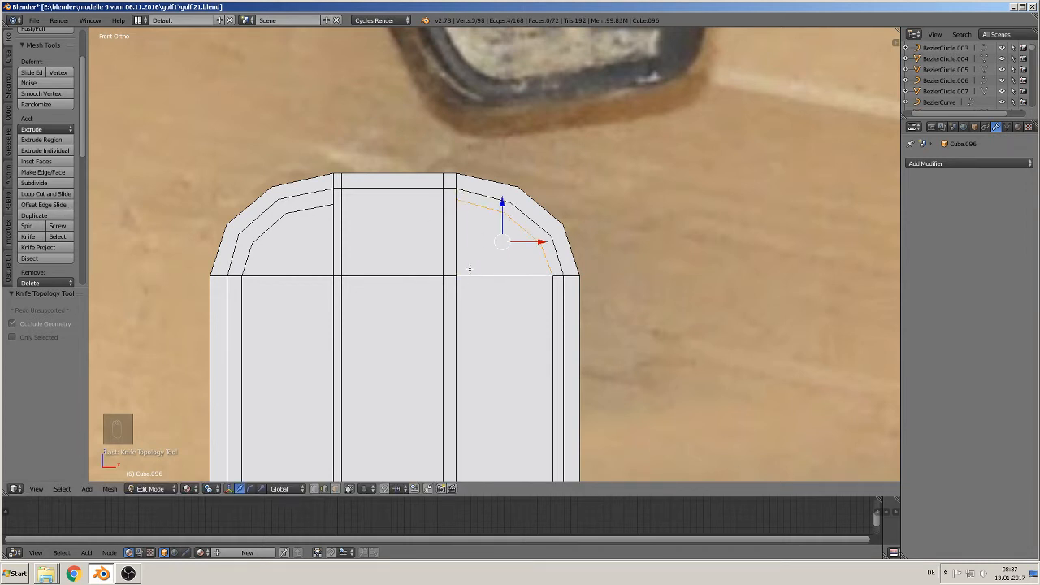
Connect the inner corner cuts with a knife cut across the middle strips of the shape's upper end
left_click(27, 237)
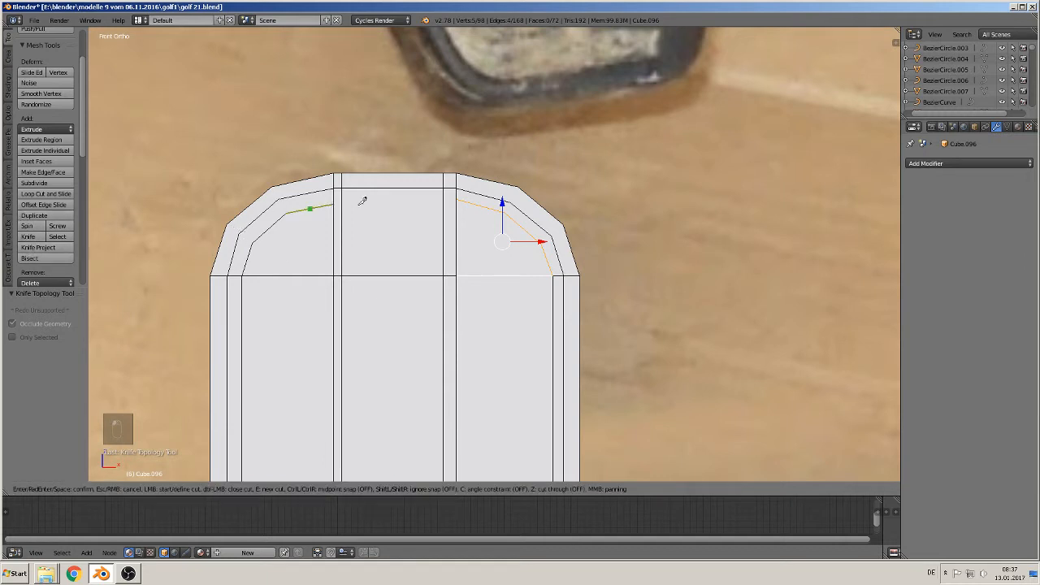
left_click(342, 201)
left_click(456, 197)
key("Return")
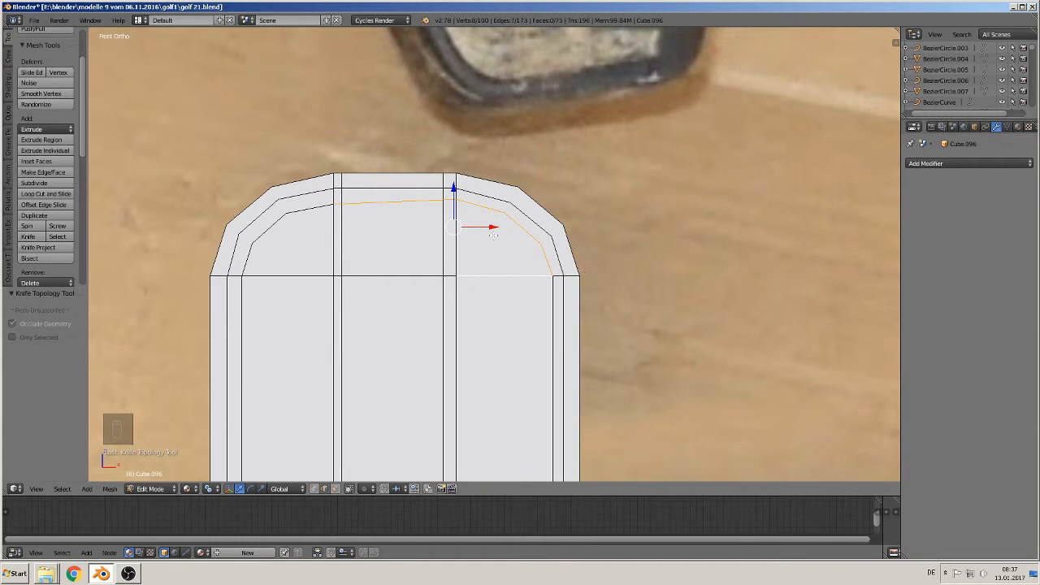
Knife-cut an outer inset line around the lower-left corner, from the outer vertical edge to the horizontal edge at the bottom middle
middle_click_drag(494, 313, 562, 27, "shift")
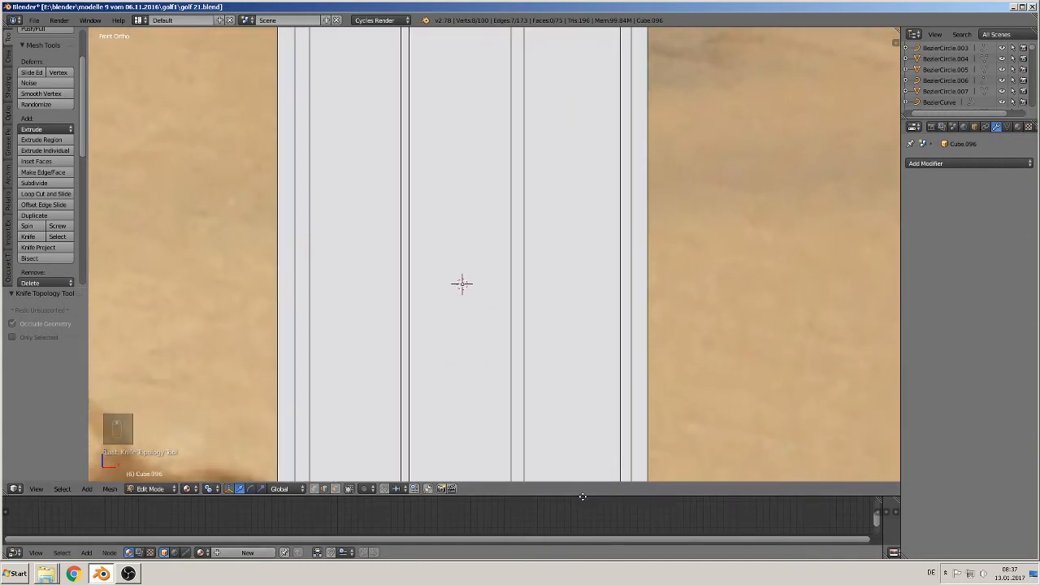
middle_click_drag(527, 467, 491, 260, "shift")
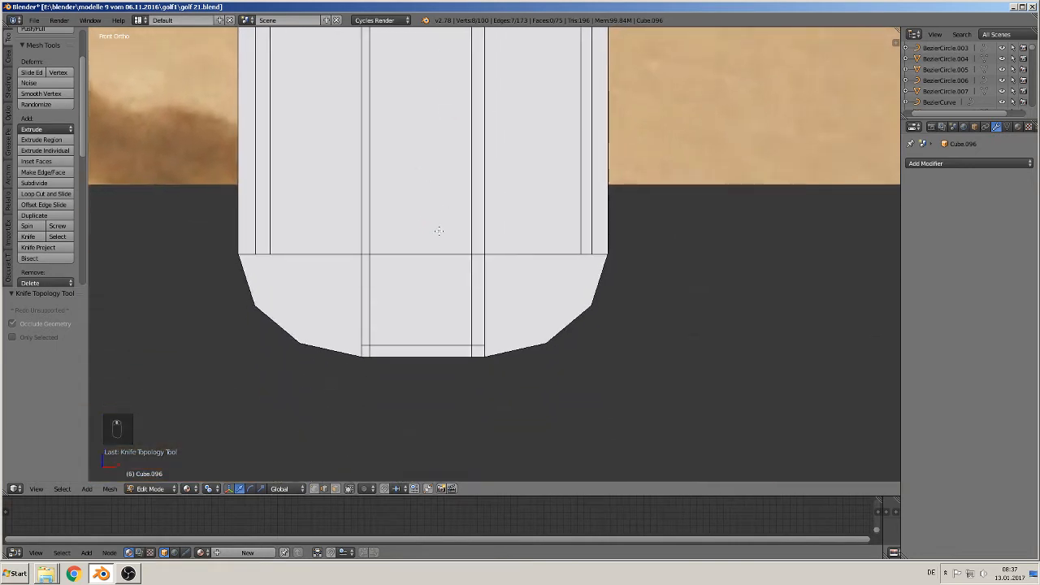
scroll(330, 271, "up", 2)
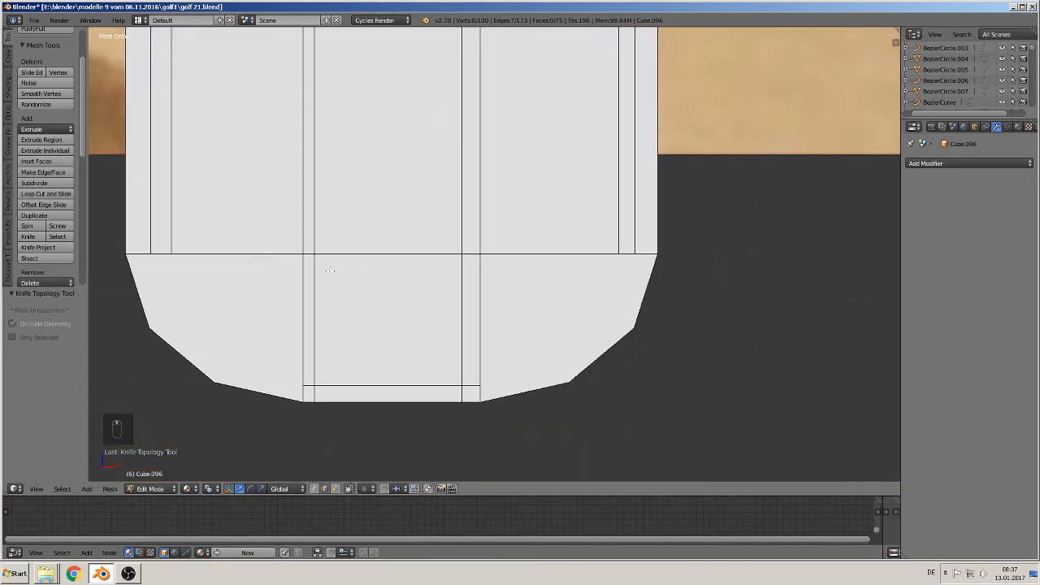
left_click(27, 237)
left_click(150, 255)
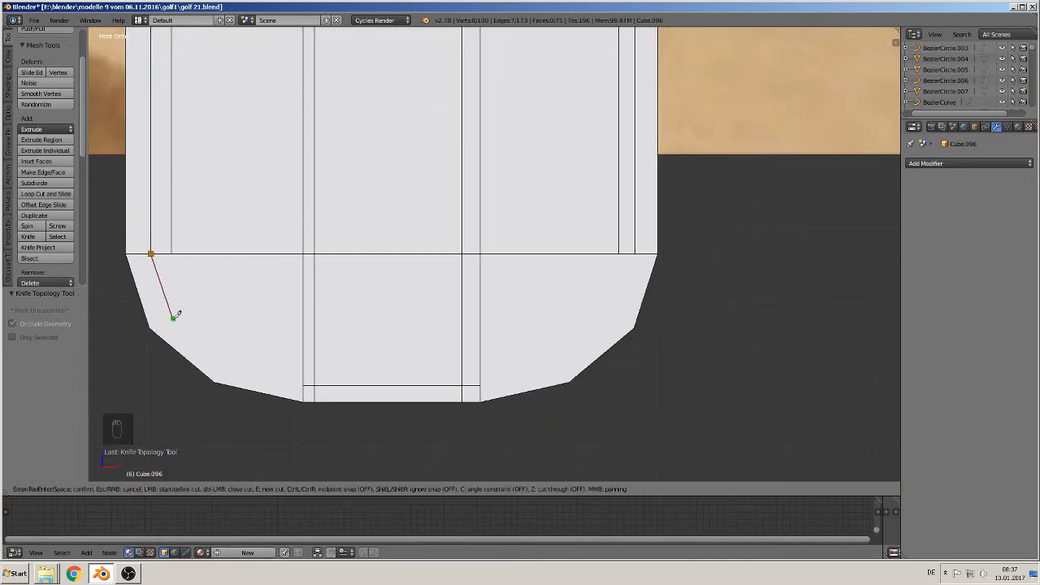
left_click(172, 319)
left_click(227, 367)
left_click(303, 383)
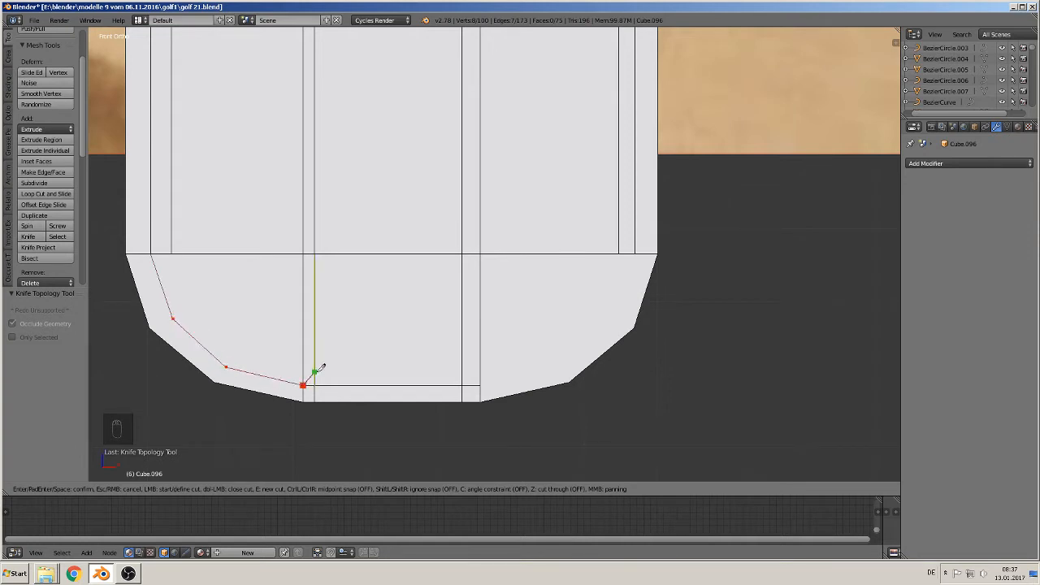
key("Return")
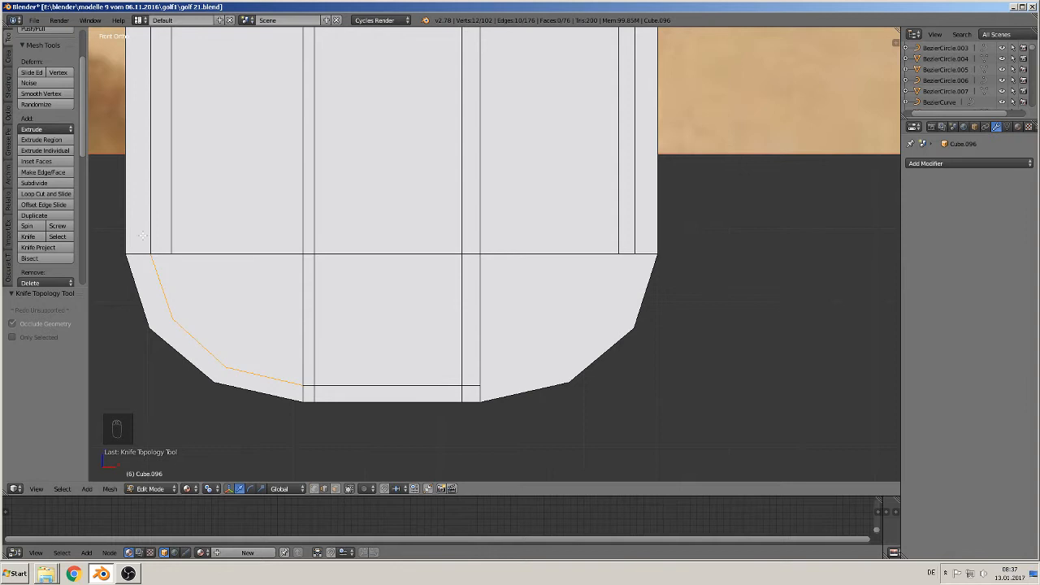
Knife-cut an inner line around the lower-left corner, from the inner vertical edge to the first middle vertical edge
left_click(36, 235)
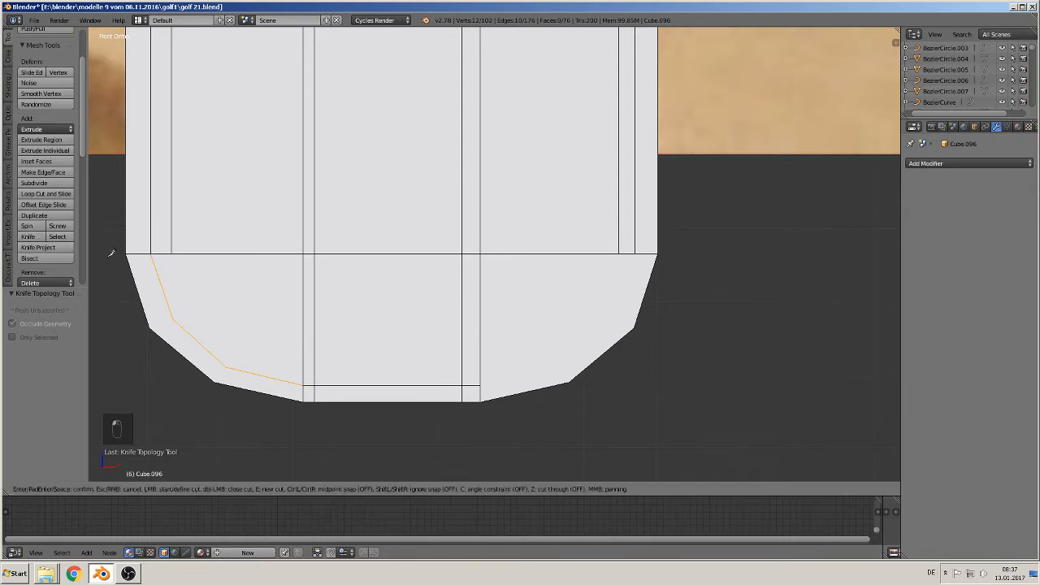
left_click(171, 254)
left_click(194, 314)
left_click(236, 352)
left_click(303, 369)
key("Return")
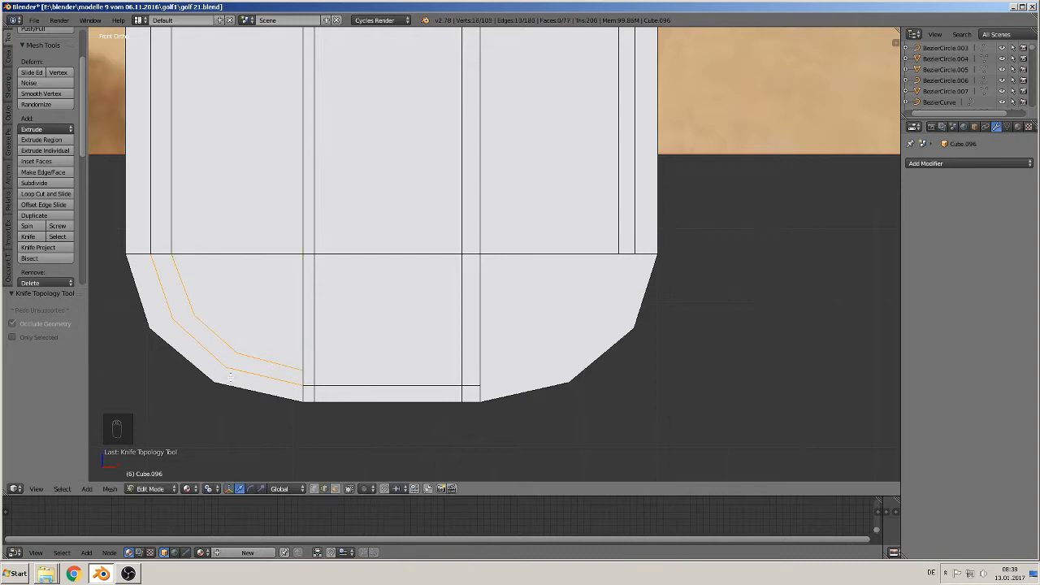
left_click(28, 237)
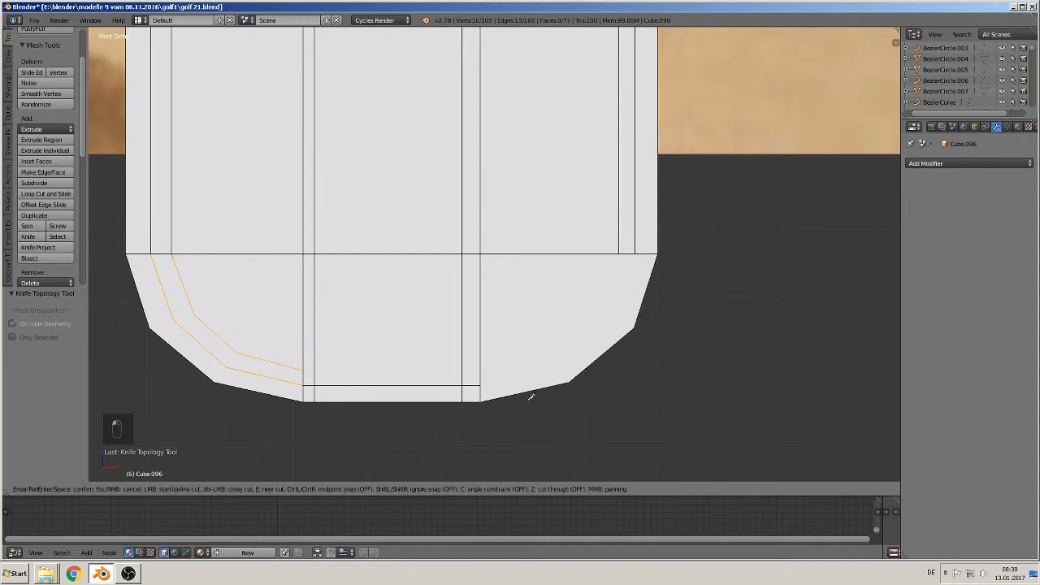
left_click(478, 383)
key("Return")
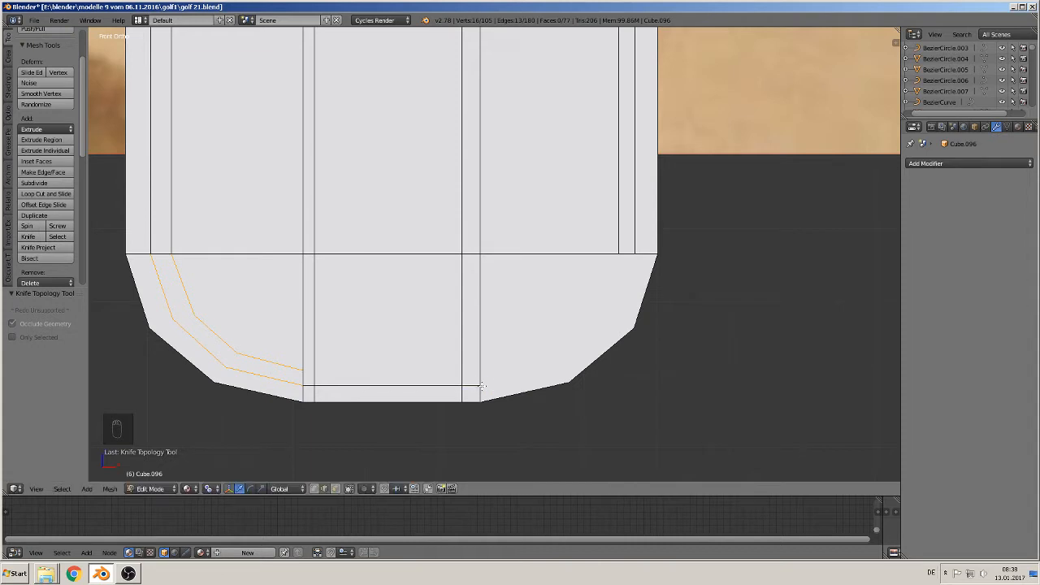
Knife-cut an outer inset line around the lower-right corner, from the bottom horizontal edge up to the outer vertical edge
left_click(28, 237)
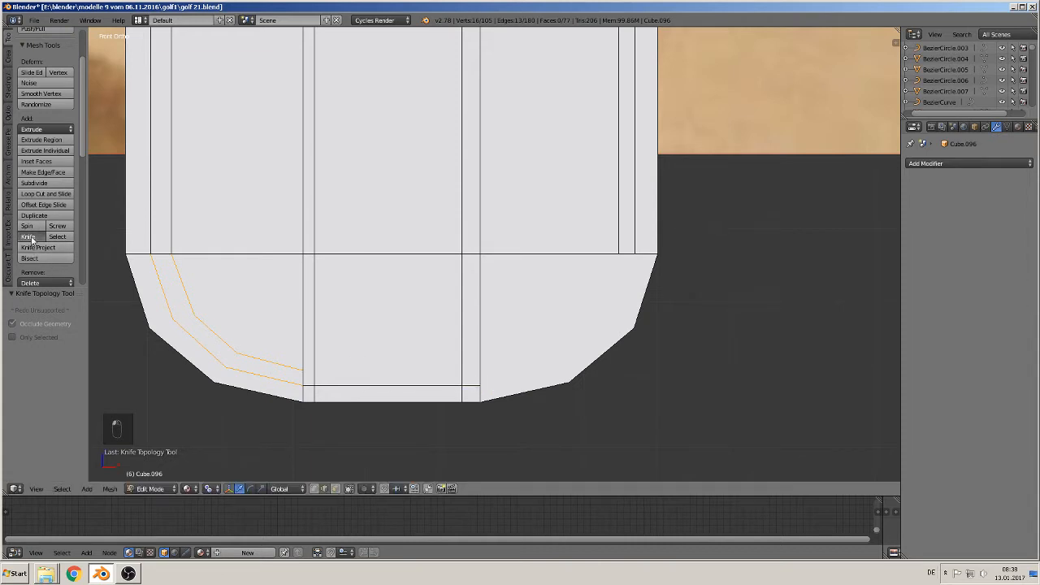
left_click(479, 384)
left_click(556, 368)
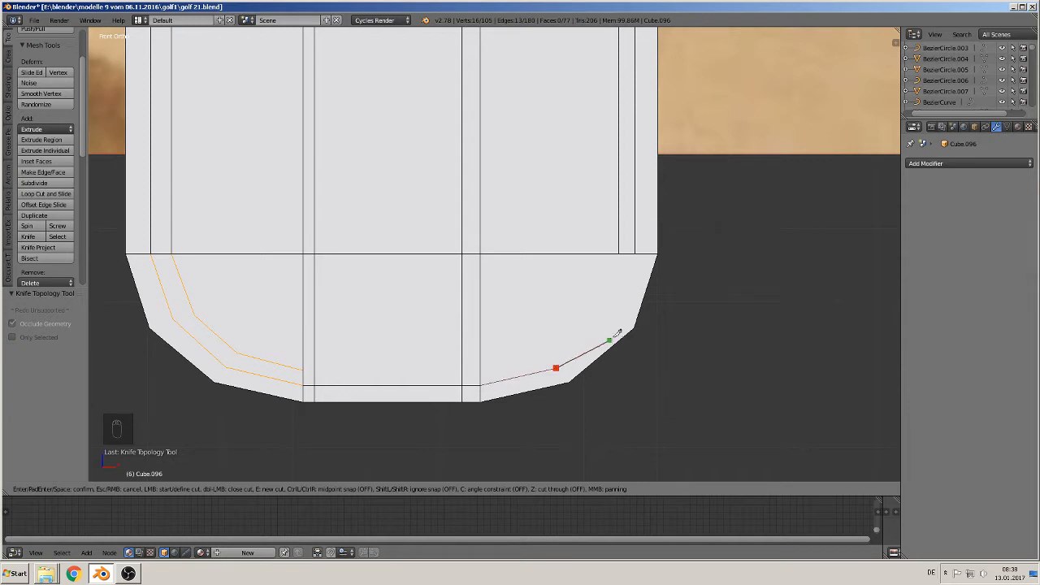
left_click(617, 321)
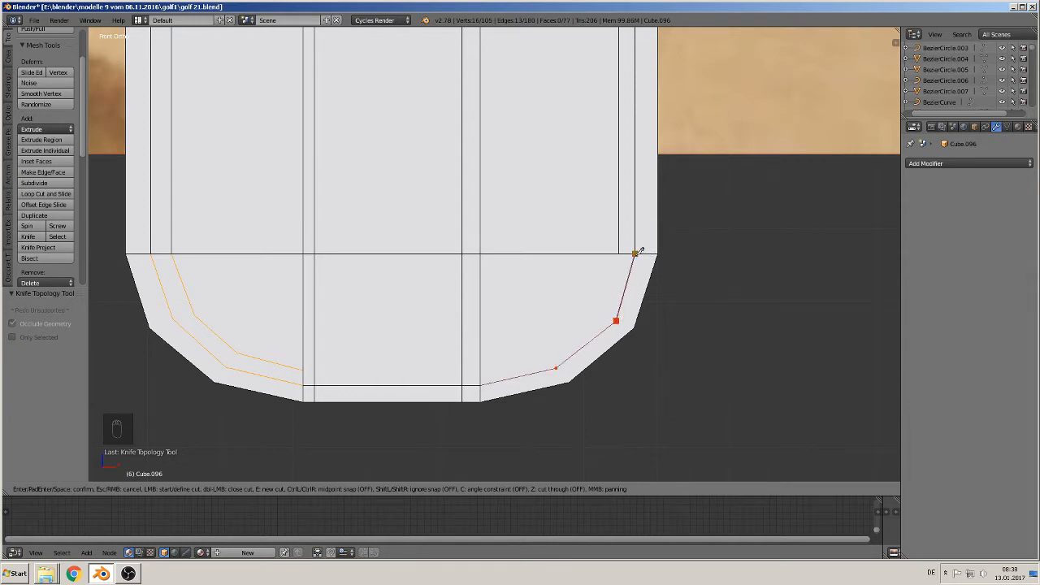
left_click(634, 255)
key("Return")
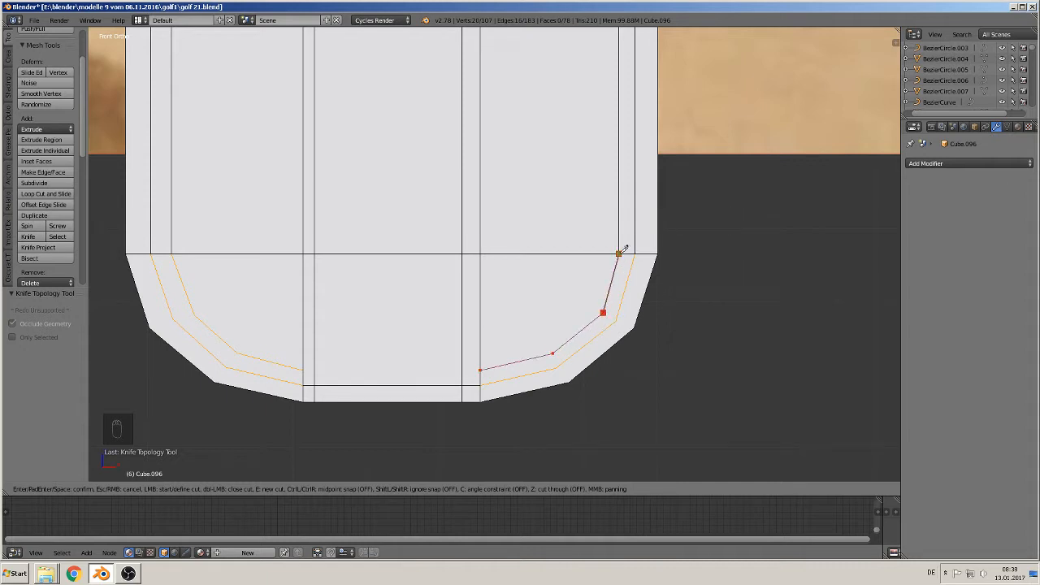
Knife-cut the inner line around the lower-right corner and connect both inner corner cuts across the bottom middle strips
left_click(620, 256)
key("Return")
left_click(28, 237)
left_click(306, 364)
left_click(482, 367)
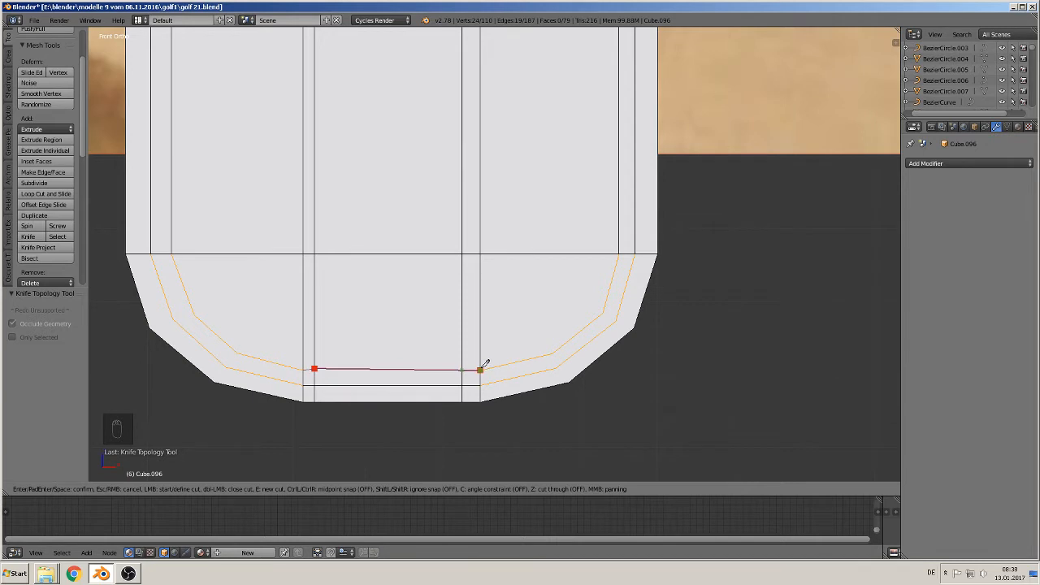
key("Return")
Switch the mesh selection mode to faces with most of the shape in view
scroll(482, 350, "down", 4)
scroll(519, 316, "down", 2)
middle_click_drag(478, 338, 318, 451, "shift")
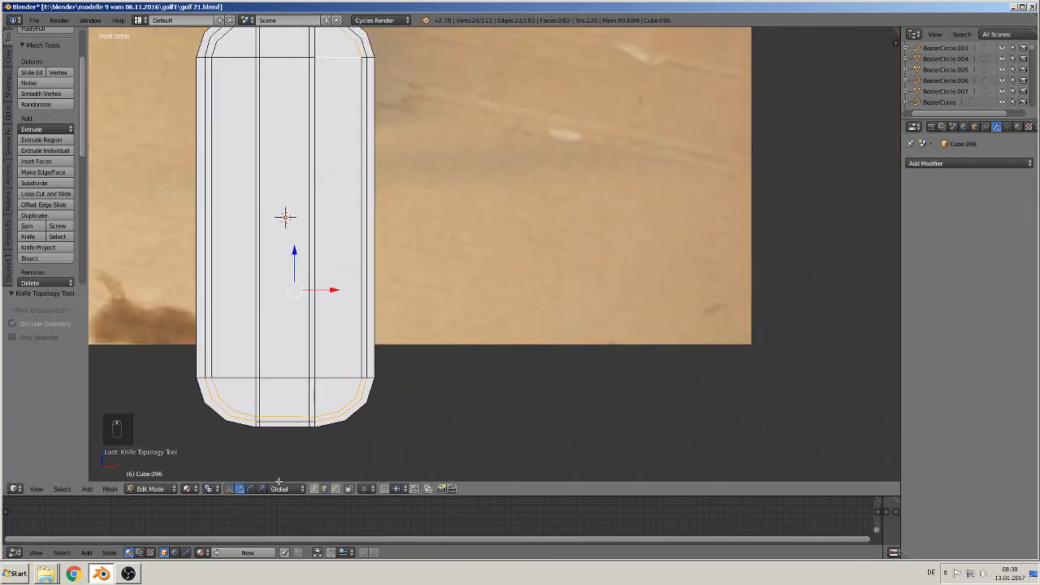
left_click(337, 489)
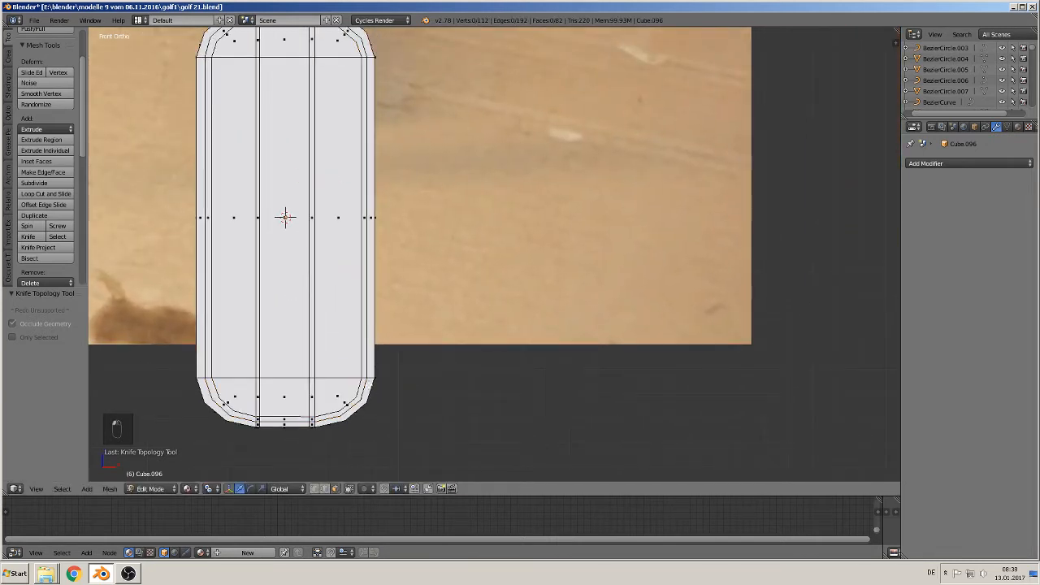
Select the front face's outer rim faces along the right side, around the upper end and down the left side
key("space")
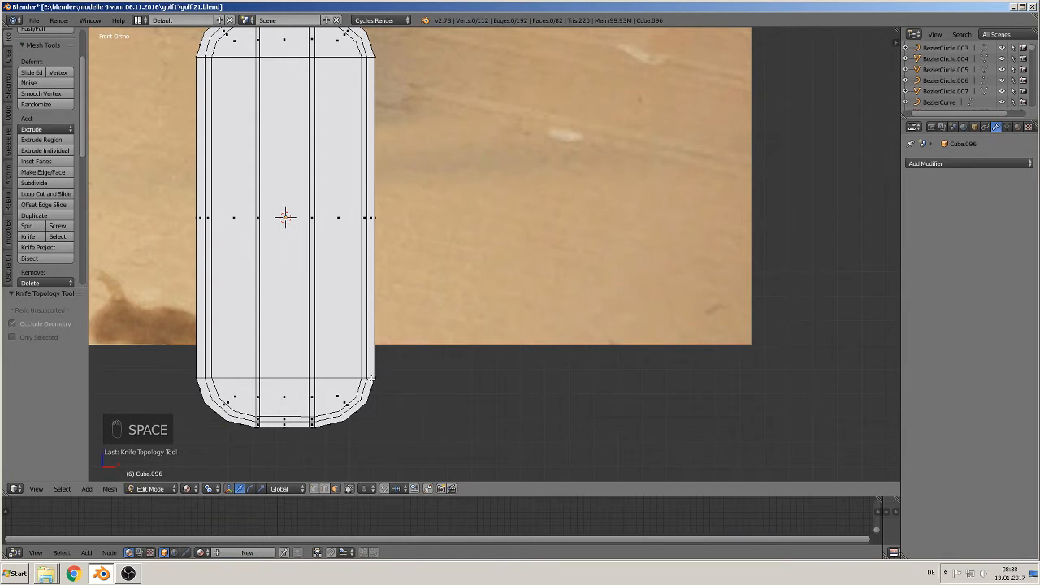
right_click(372, 377)
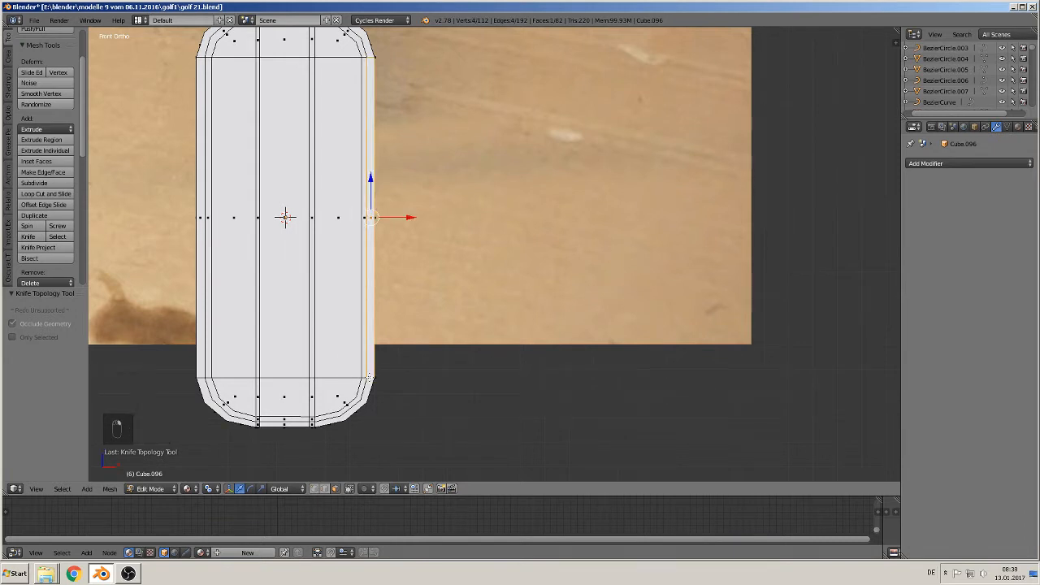
right_click(371, 378)
right_click(372, 378)
right_click(371, 378)
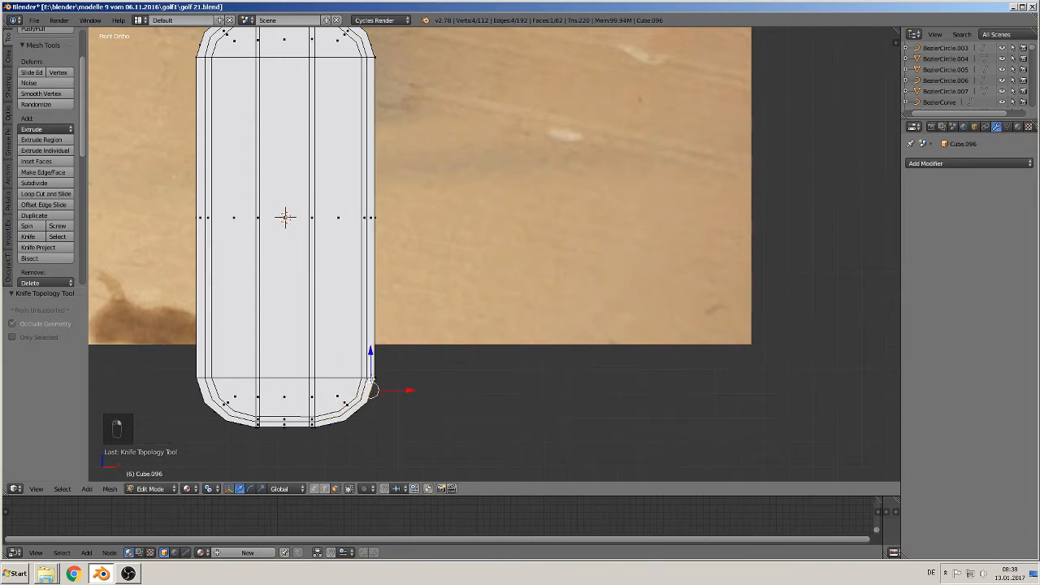
right_click(371, 378)
middle_click_drag(373, 385, 411, 329)
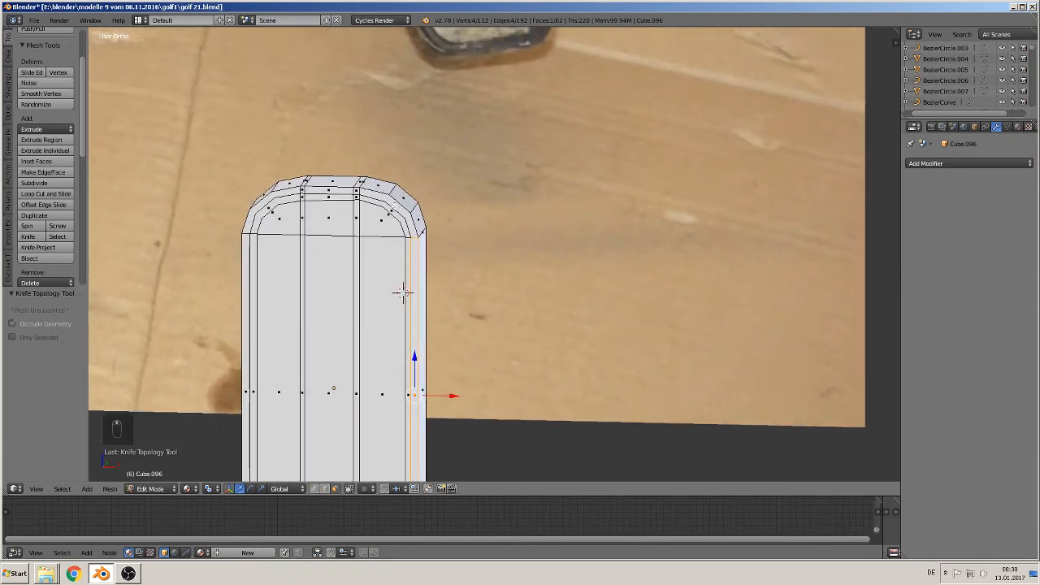
right_click(402, 208, "shift")
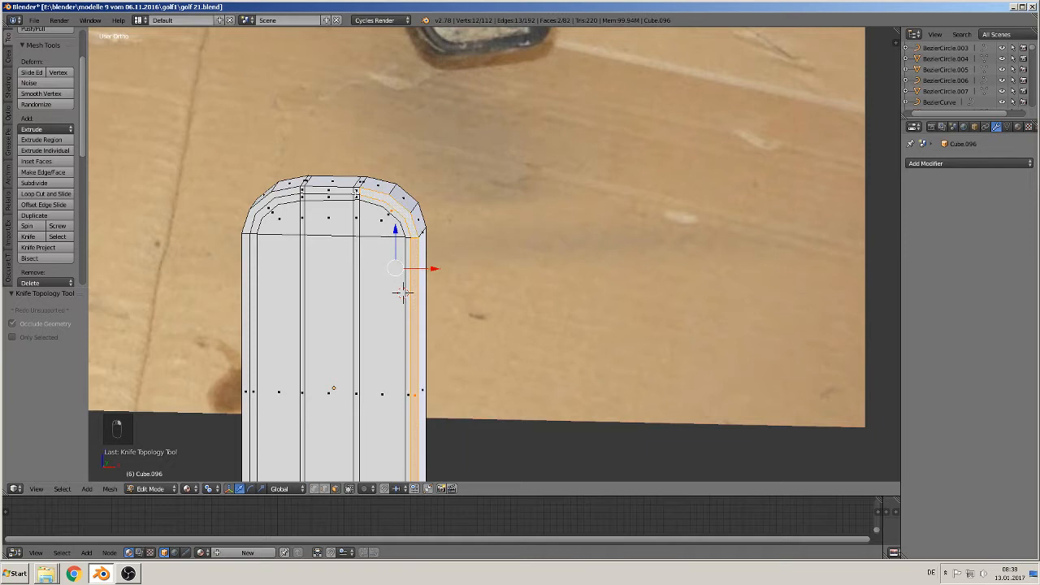
right_click(356, 192, "shift")
right_click(329, 191, "shift")
right_click(300, 191, "shift")
right_click(301, 192, "shift")
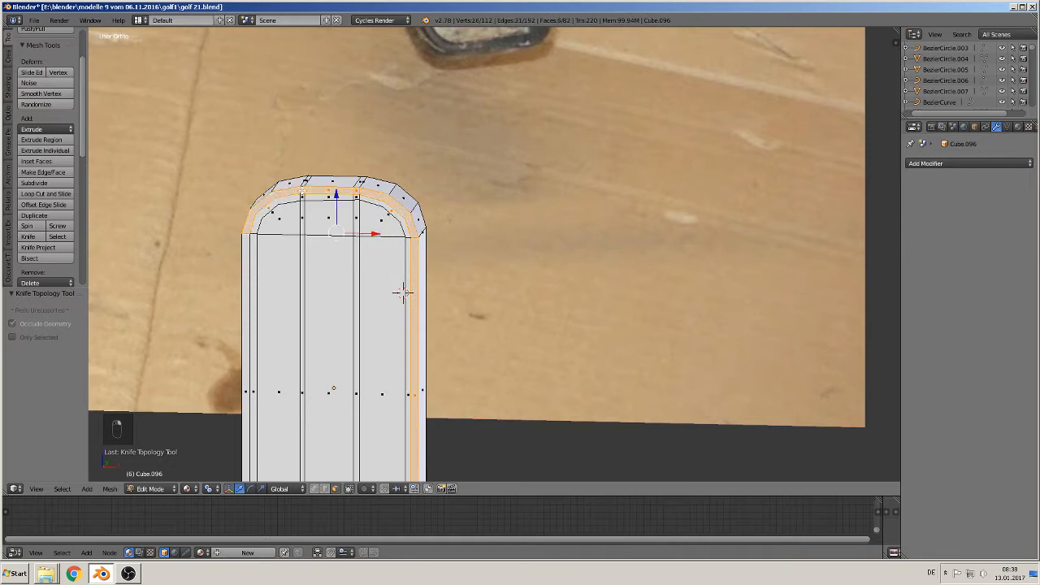
right_click(243, 270, "shift")
Add the outer rim faces around the lower end to the selection to complete the ring
middle_click_drag(352, 395, 367, 115, "shift")
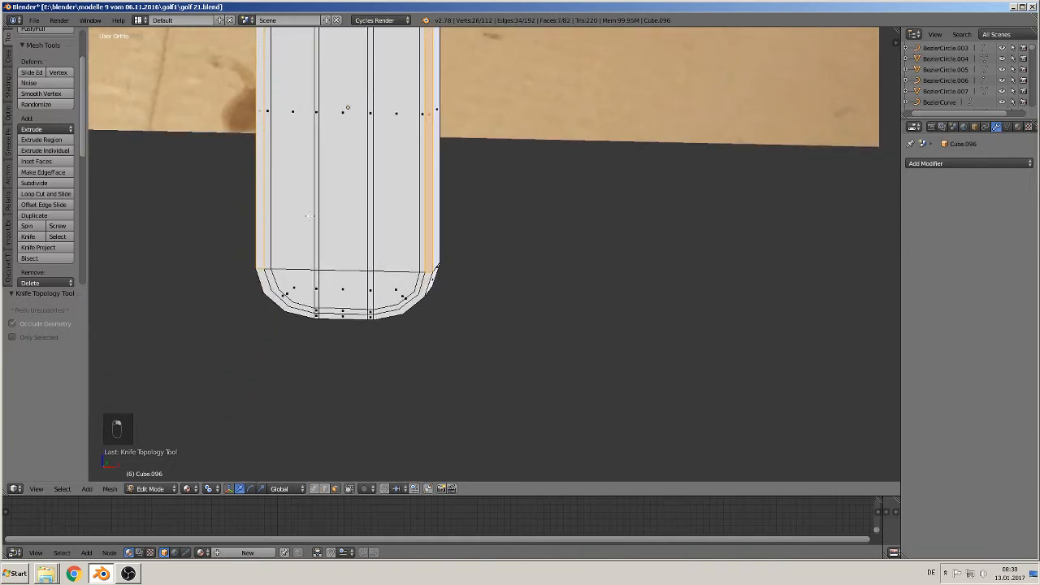
right_click(277, 305, "shift")
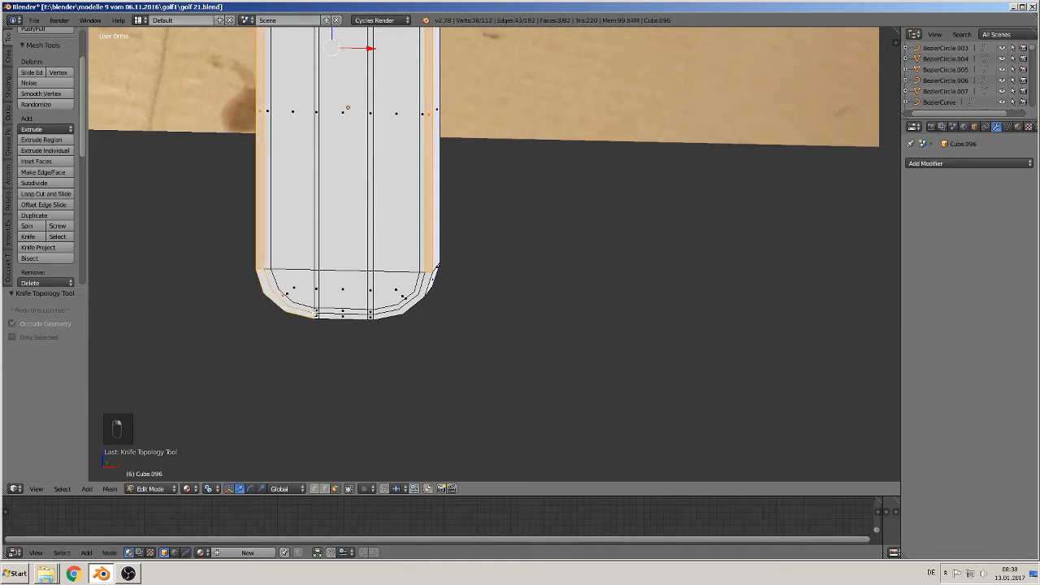
right_click(331, 317, "shift")
right_click(352, 318, "shift")
right_click(370, 318, "shift")
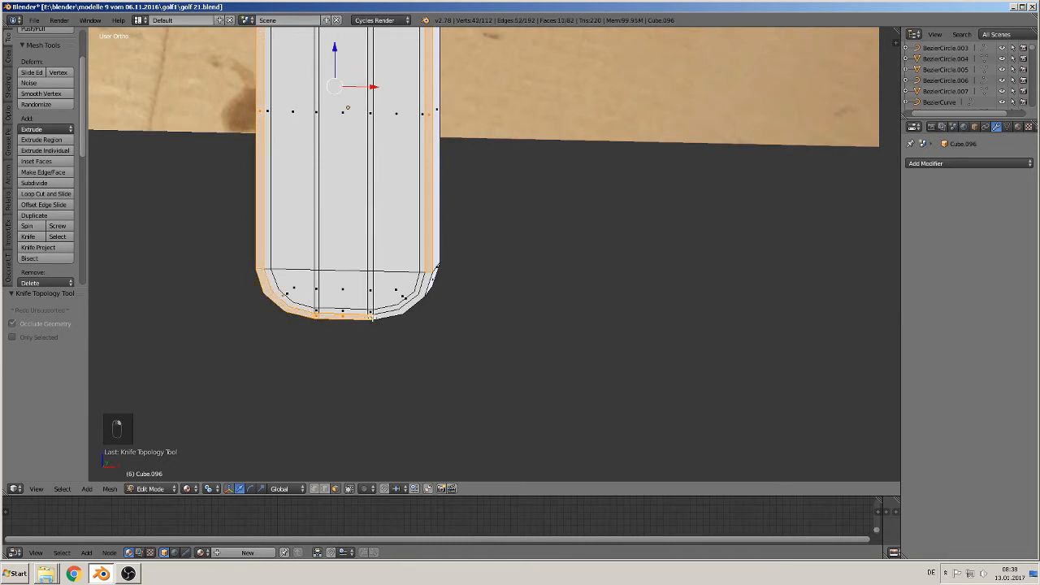
right_click(410, 303, "shift")
Extrude the selected rim faces and move them -0.05 along the Y axis
middle_click_drag(420, 294, 356, 300)
middle_click_drag(356, 301, 340, 367, "shift")
key("e")
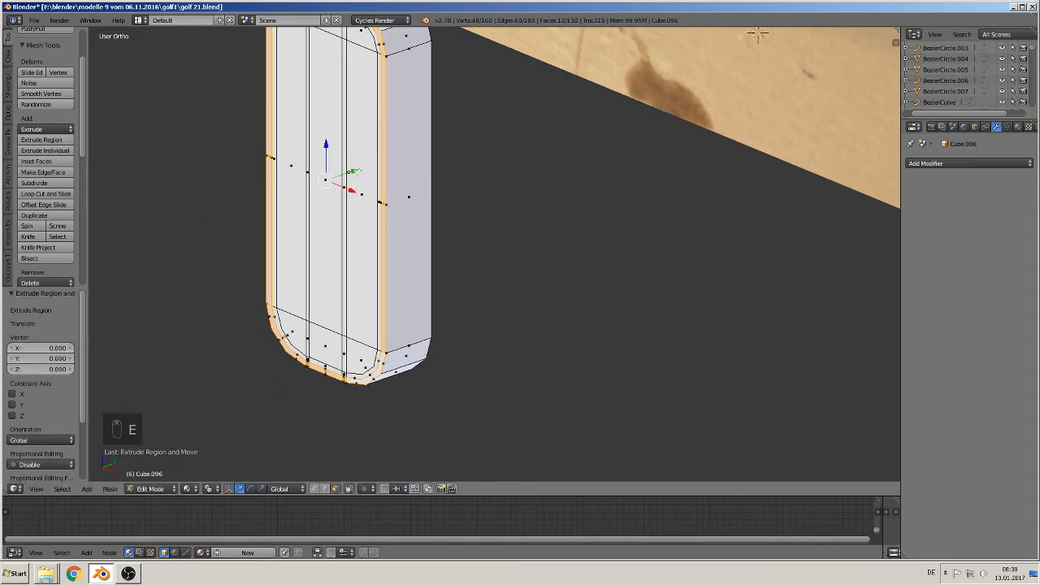
left_click_drag(354, 172, 347, 174)
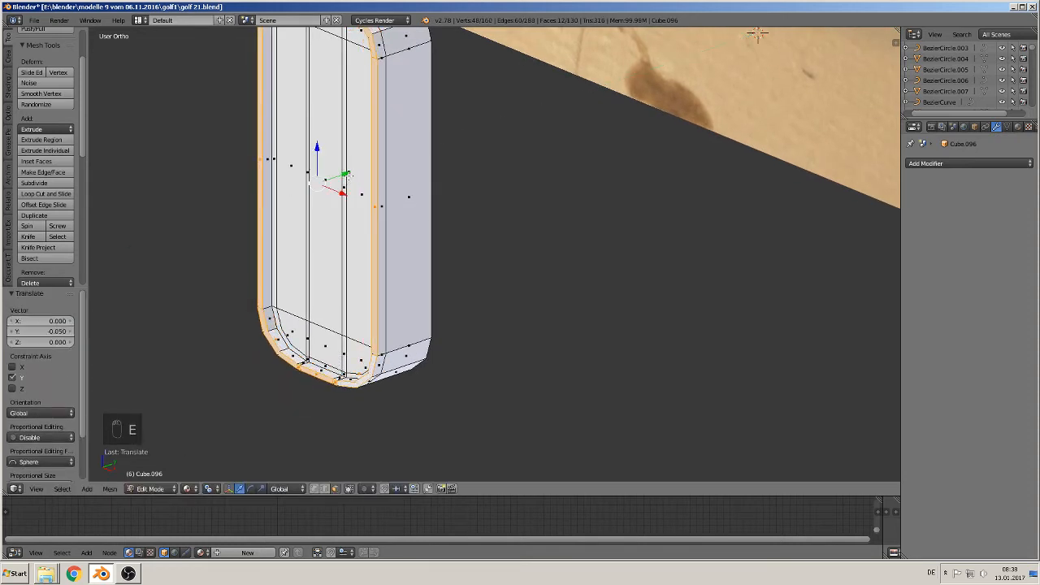
Select the broad faces inside the recessed front panel, including those at the upper and lower ends, leaving out the narrow dividing strips
middle_click_drag(347, 175, 406, 256, "shift")
right_click(351, 151)
right_click(357, 86, "shift")
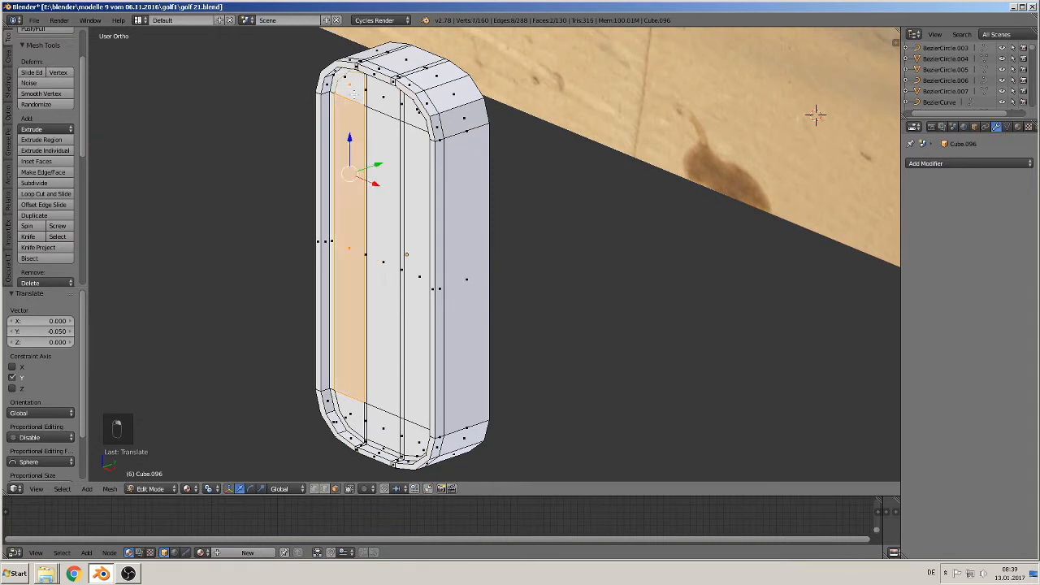
right_click(398, 107, "shift")
right_click(388, 137, "shift")
right_click(414, 152, "shift")
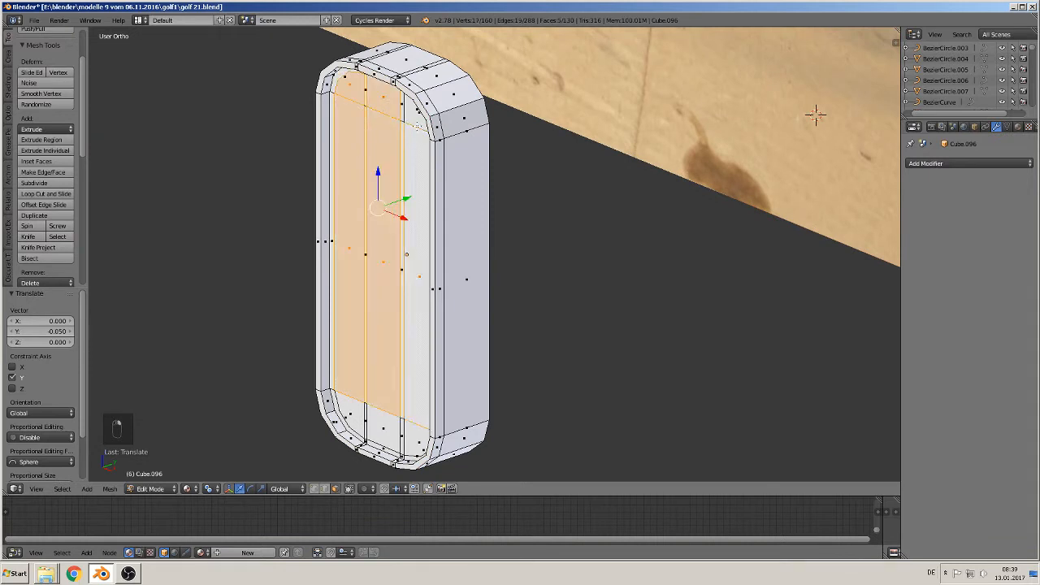
right_click(417, 119, "shift")
right_click(418, 435, "shift")
right_click(382, 426, "shift")
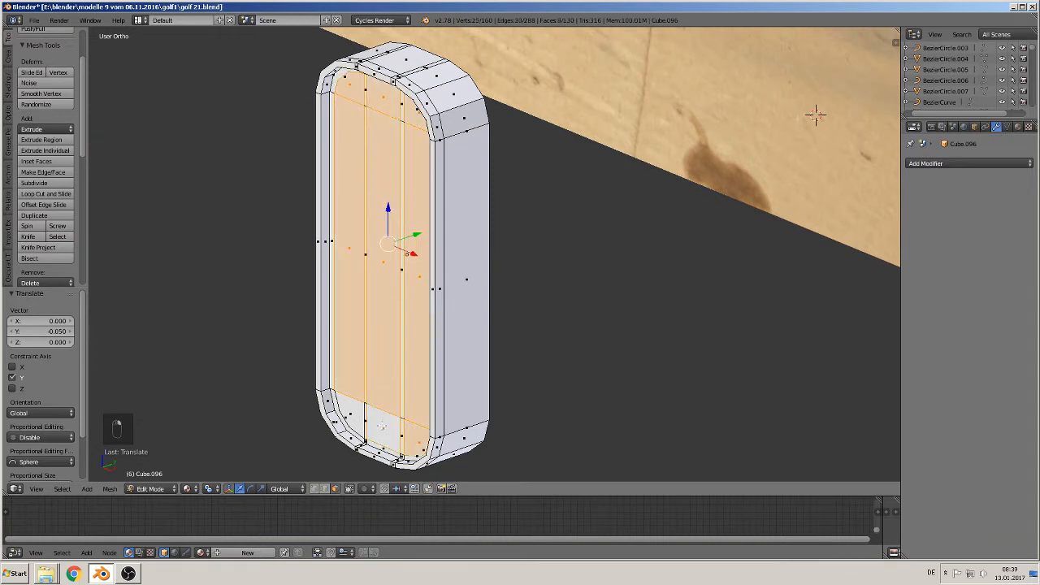
right_click(345, 405, "shift")
Extrude the selected panel faces and move them about -0.036 along the Y axis
key("e")
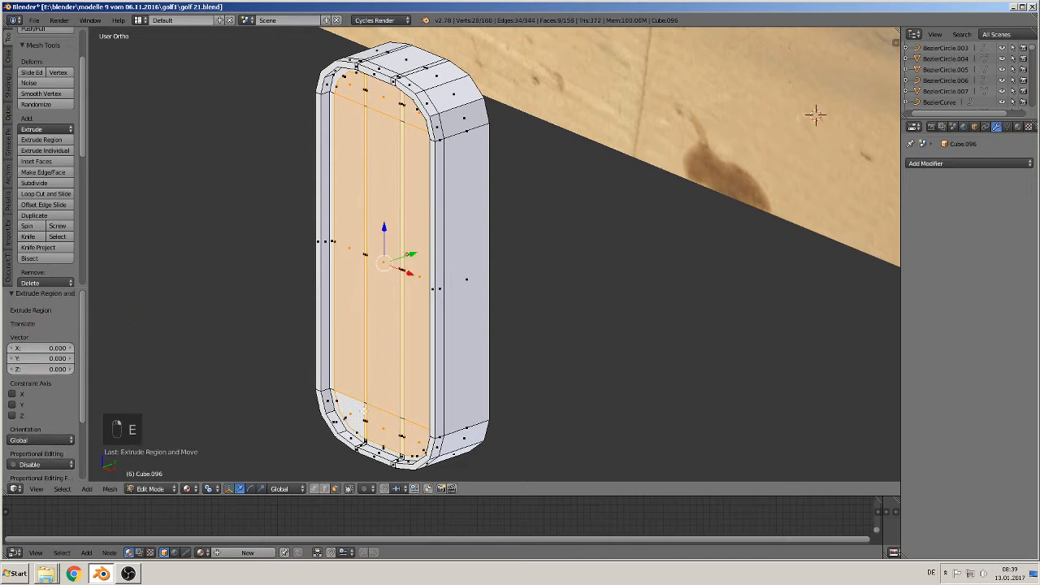
key("g")
key("y")
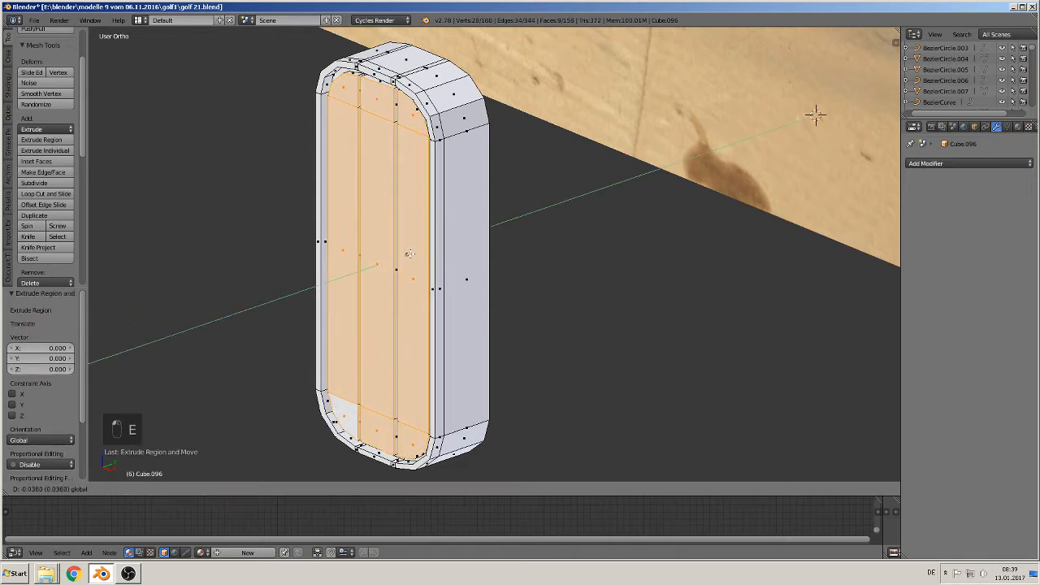
left_click(410, 254)
Box-select all the pad's rear vertices through the mesh in side view, move them forward along Y, and return to Object Mode
key("Tab")
middle_click_drag(453, 302, 320, 377)
key("Tab")
mouse_move(415, 359)
middle_mouse_down()
mouse_move(439, 349)
mouse_move(414, 371)
middle_mouse_up()
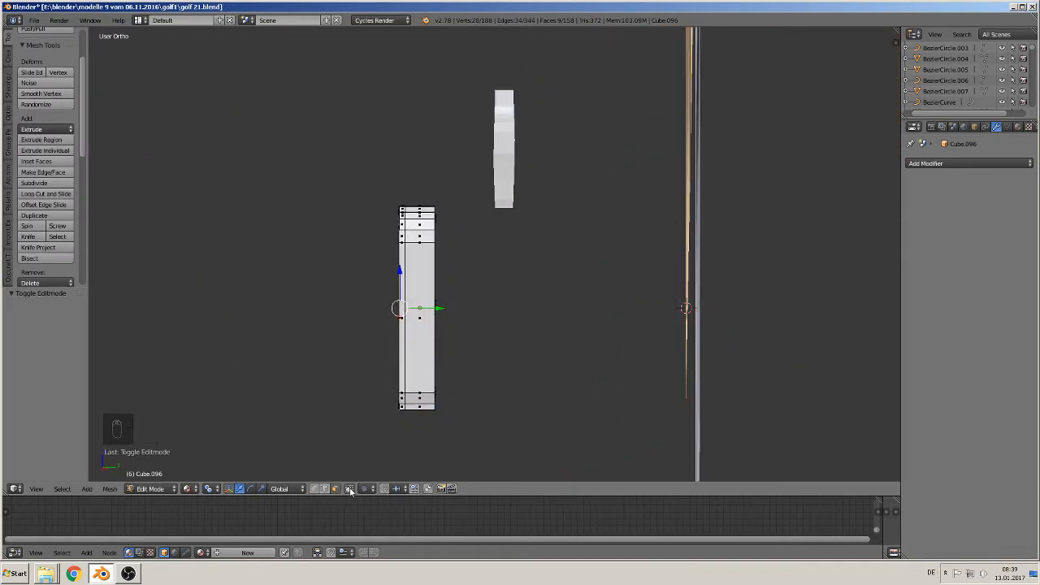
left_click(350, 490)
key("a")
key("v")
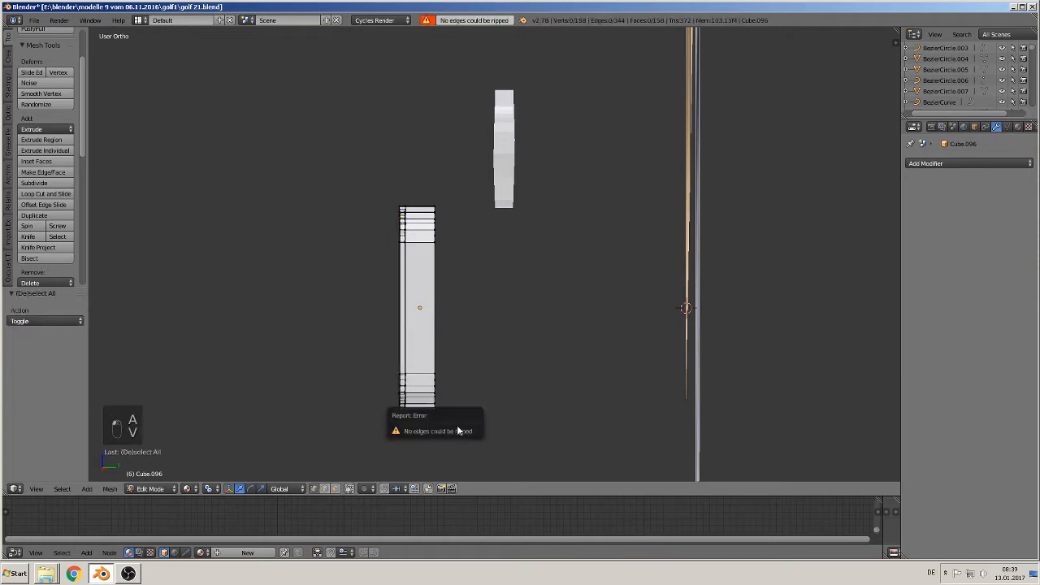
key("b")
left_click_drag(484, 439, 416, 195)
left_click_drag(473, 310, 459, 311)
middle_click_drag(465, 337, 415, 398)
key("Tab")
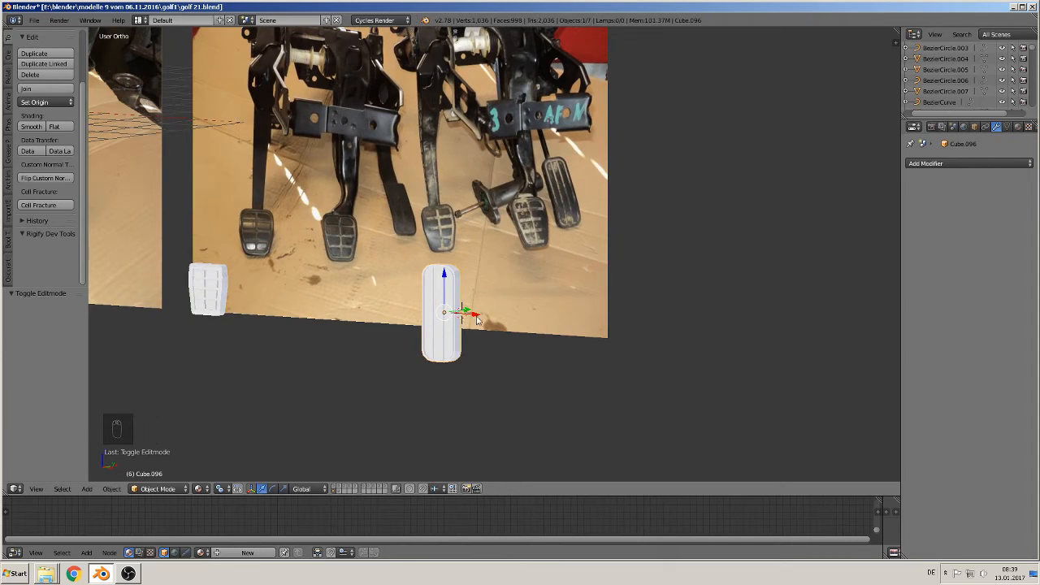
Move the long pad along X in front view until it sits below the accelerator pedal of the photo's left pedal set
left_click_drag(472, 313, 305, 306)
scroll(375, 325, "down", 4)
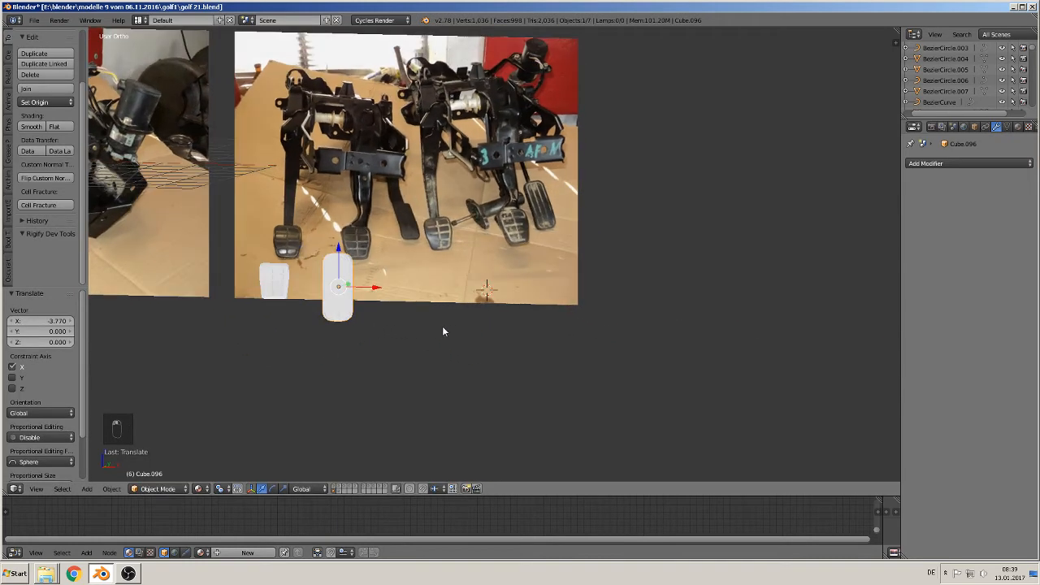
key("Up")
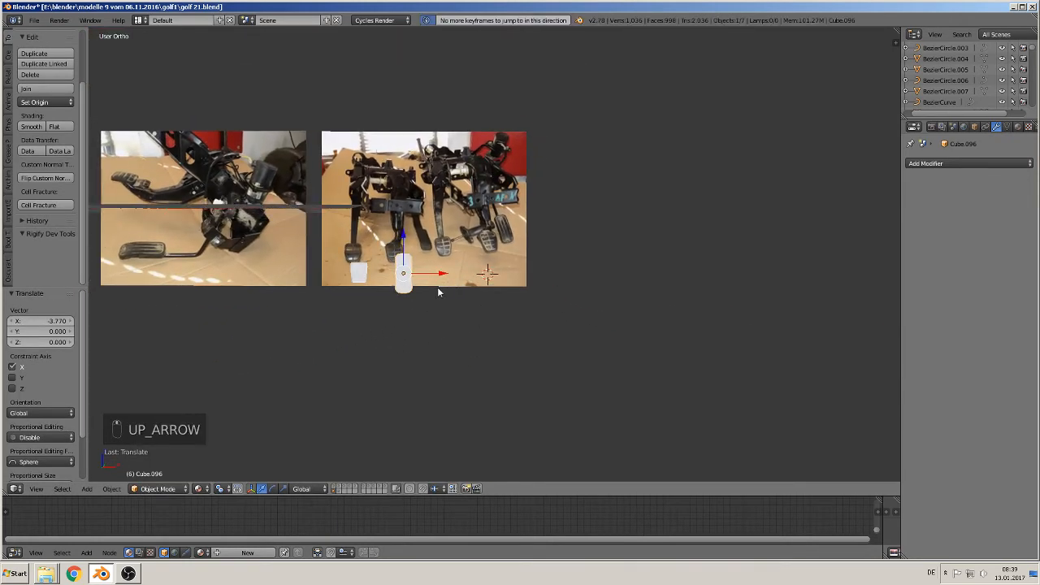
scroll(431, 296, "up", 2)
key("KP_1")
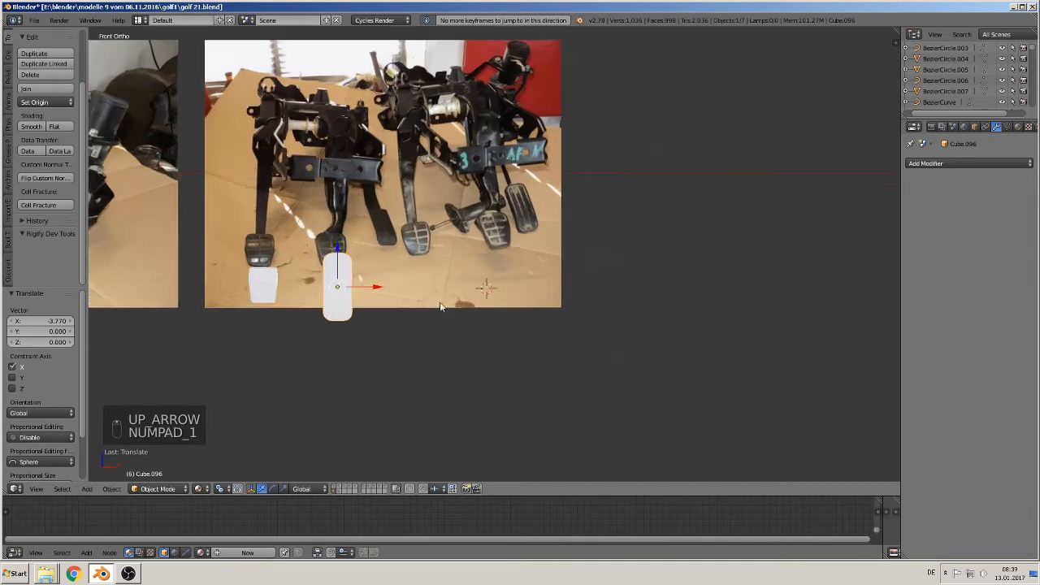
scroll(439, 299, "up", 4)
left_click_drag(582, 296, 660, 299)
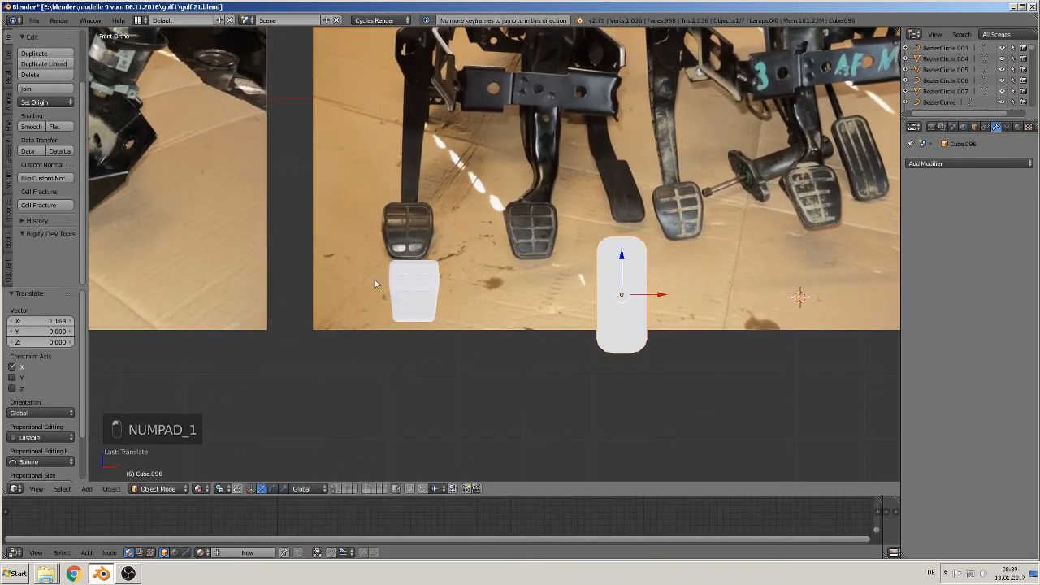
Duplicate the small pedal pad and move the copy 1.721 along X, below the middle pedal in the photo
right_click(422, 287)
key("shift+d")
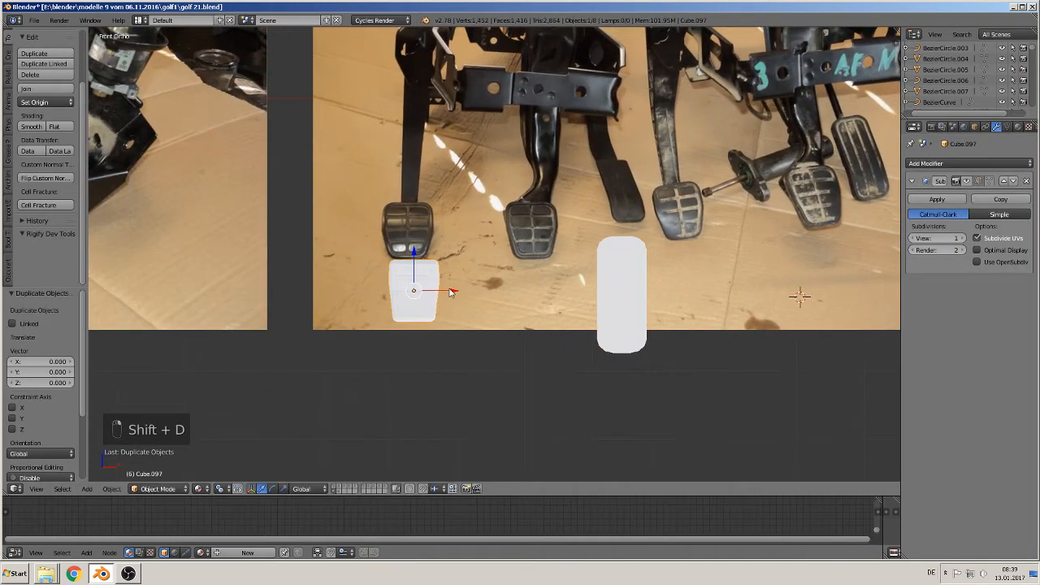
left_click(566, 296)
Save the current Blender file
scroll(562, 309, "down", 2)
scroll(562, 309, "down", 1)
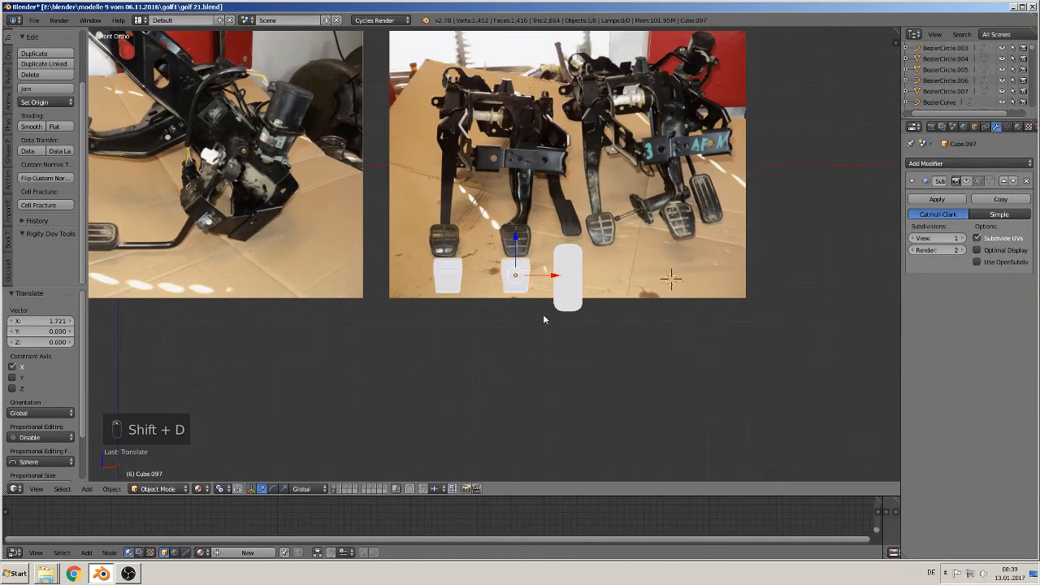
middle_click_drag(542, 314, 583, 355, "shift")
middle_click_drag(425, 338, 621, 351, "shift")
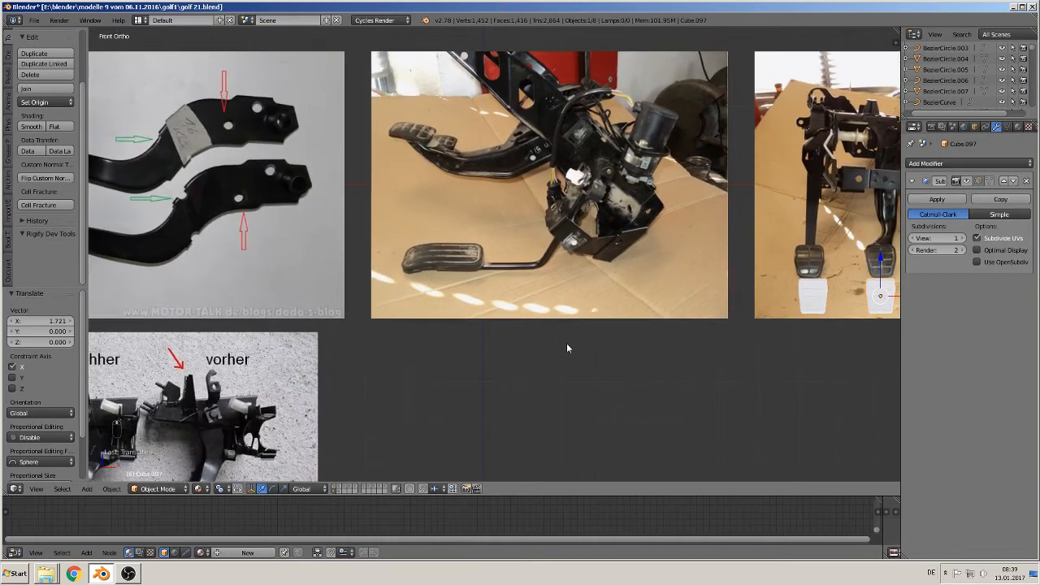
middle_click_drag(557, 344, 731, 293, "shift")
left_click(40, 24)
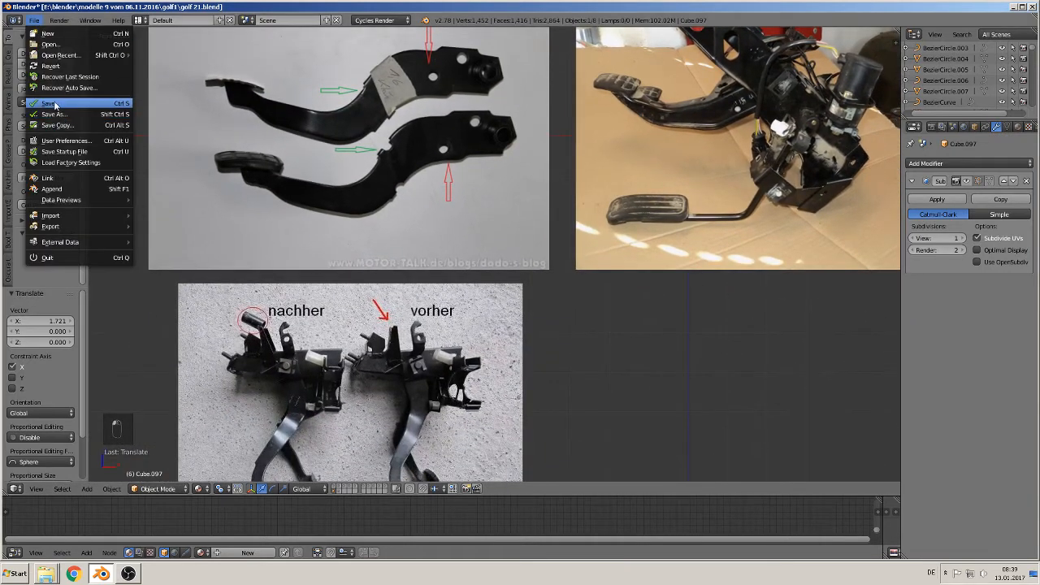
Place the 3D cursor on the upper part of the pedal arm in the "vorher" reference photo
scroll(457, 355, "down", 2)
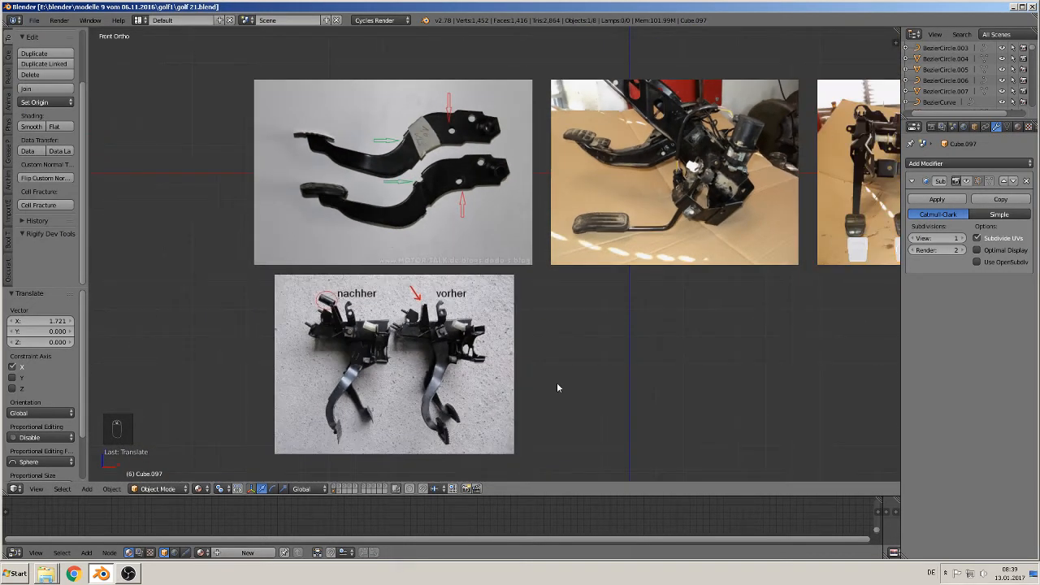
middle_click_drag(556, 388, 524, 291, "shift")
scroll(309, 248, "up", 1)
middle_click_drag(309, 249, 538, 320, "shift")
scroll(517, 363, "up", 4)
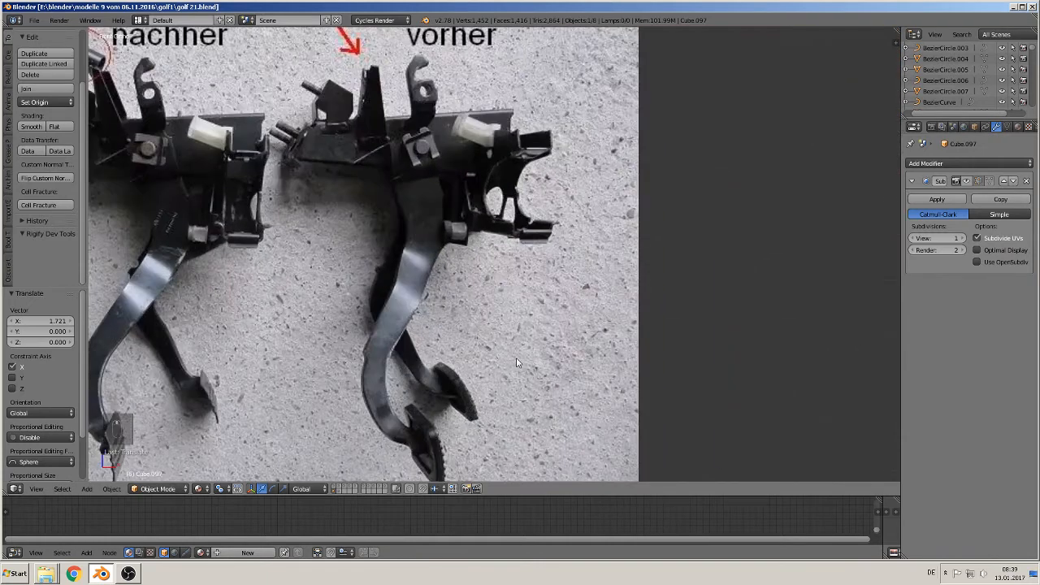
middle_click_drag(516, 364, 534, 305, "shift")
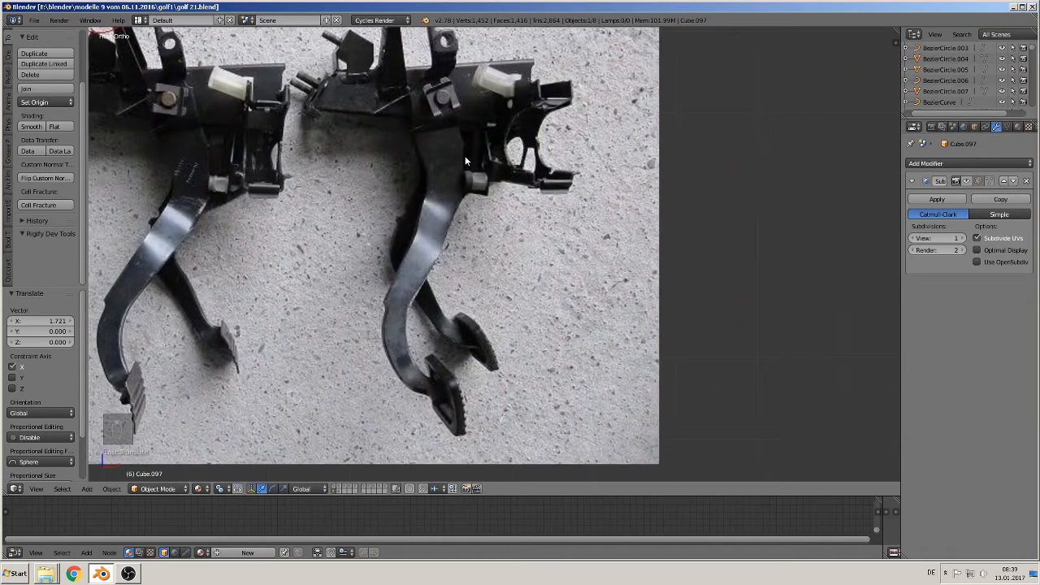
left_click(459, 132)
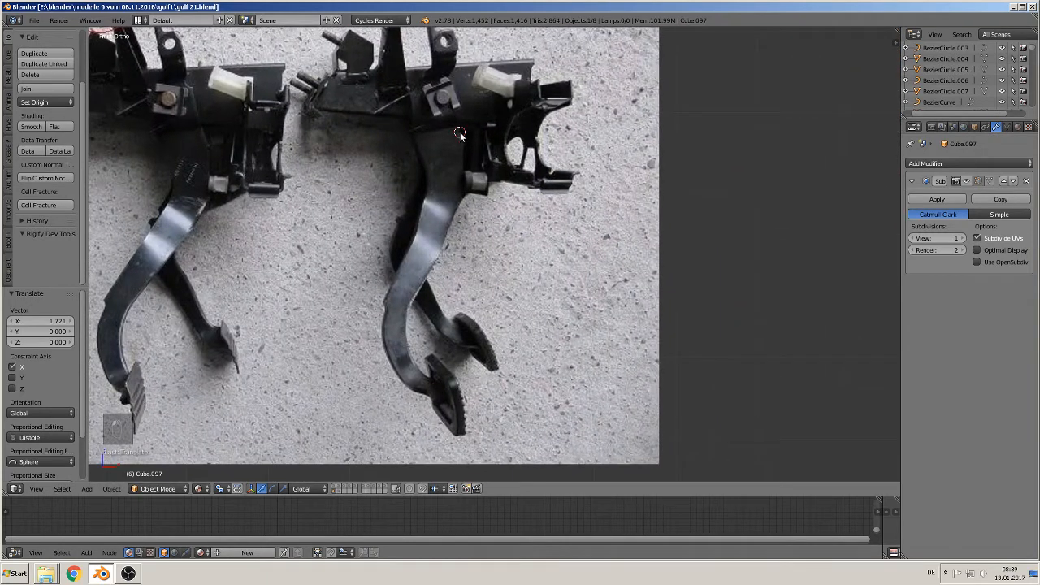
Add a Bezier curve at the 3D cursor and rotate it 90° about the global X axis
left_click(86, 489)
mouse_move(95, 473)
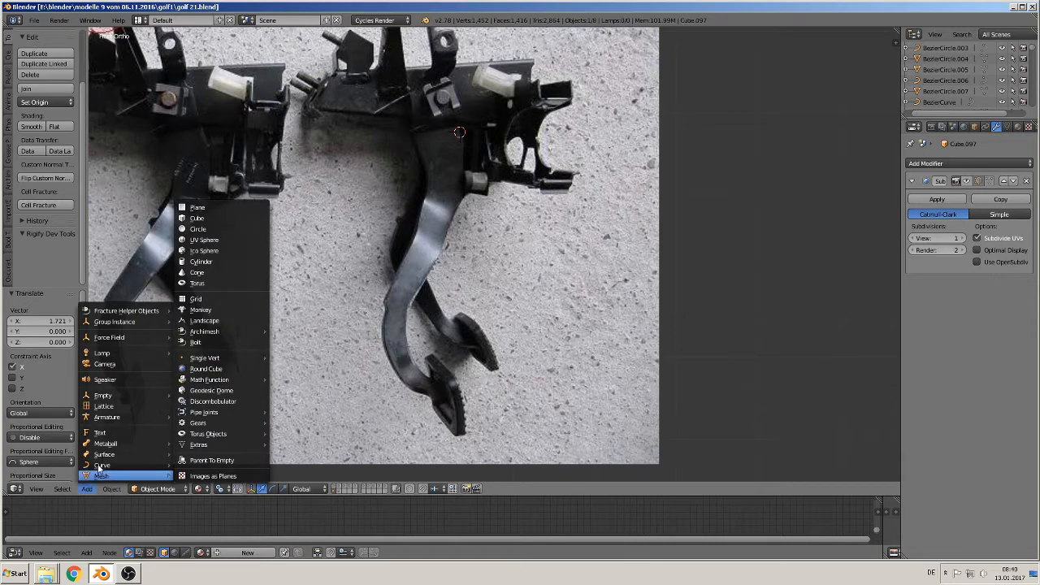
mouse_move(156, 465)
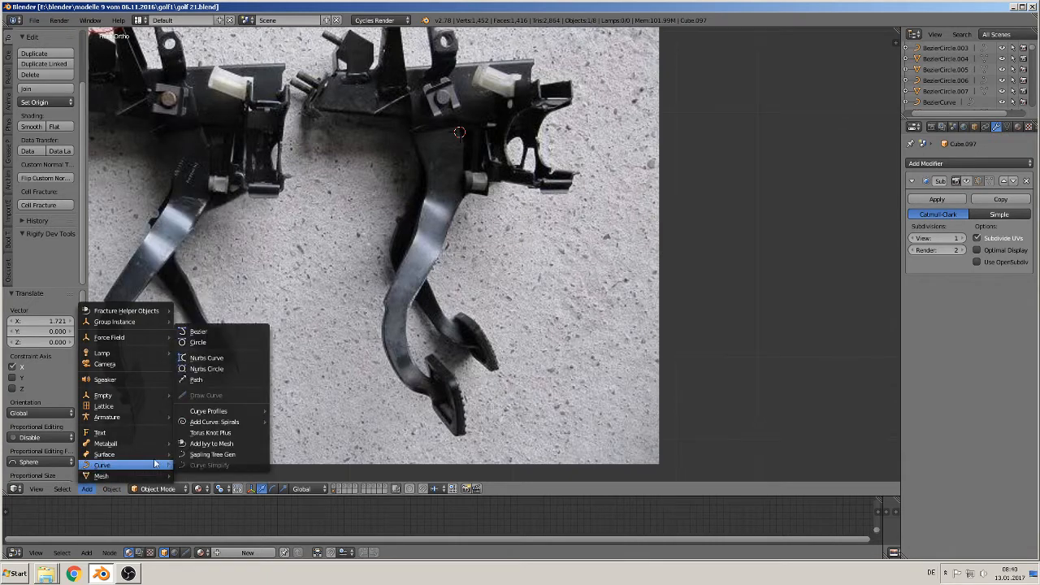
left_click(216, 333)
type("rx")
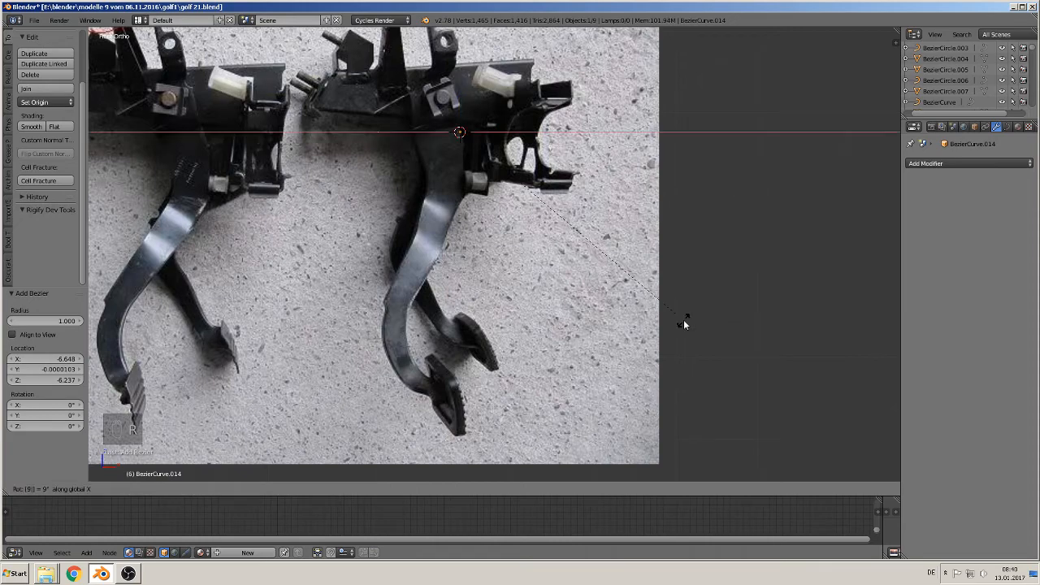
type("90")
key("Return")
Scale the Bezier curve by 0.396 and move it so its start point sits on the pedal arm's upper edge
key("s")
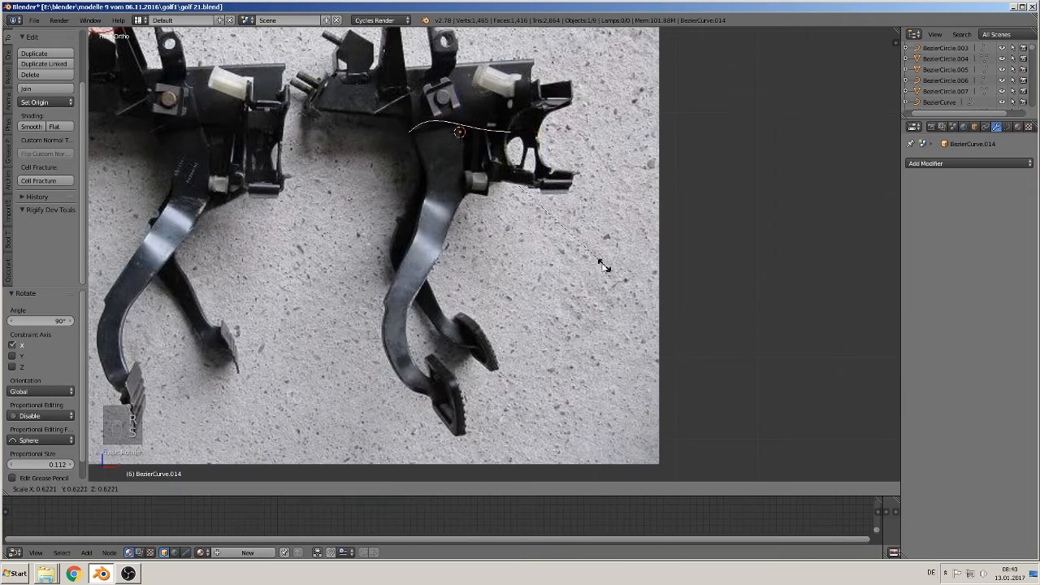
left_click(477, 196)
middle_click_drag(477, 196, 477, 210, "shift")
scroll(513, 290, "up", 6)
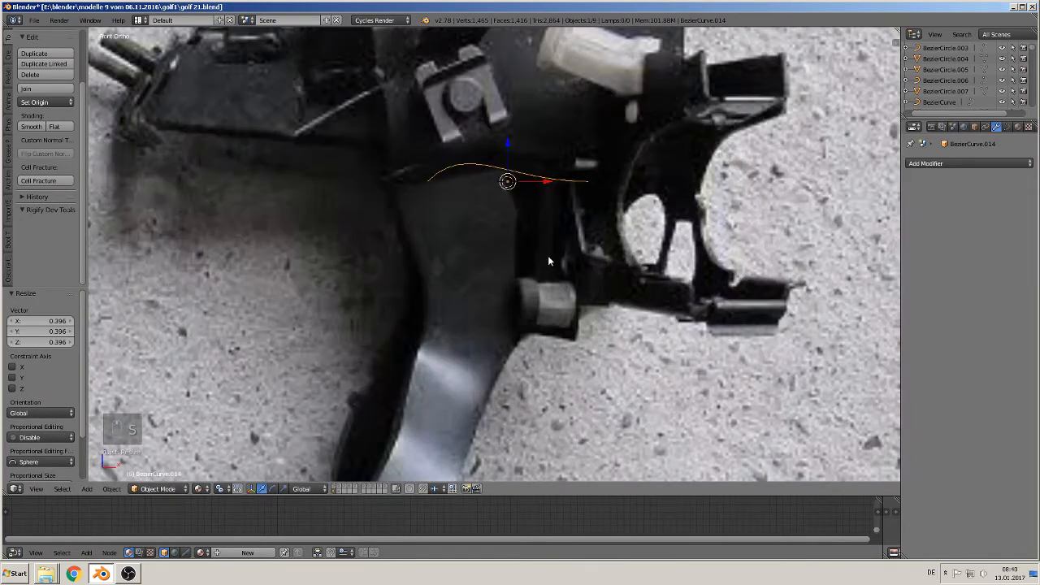
key("g")
left_click(638, 260)
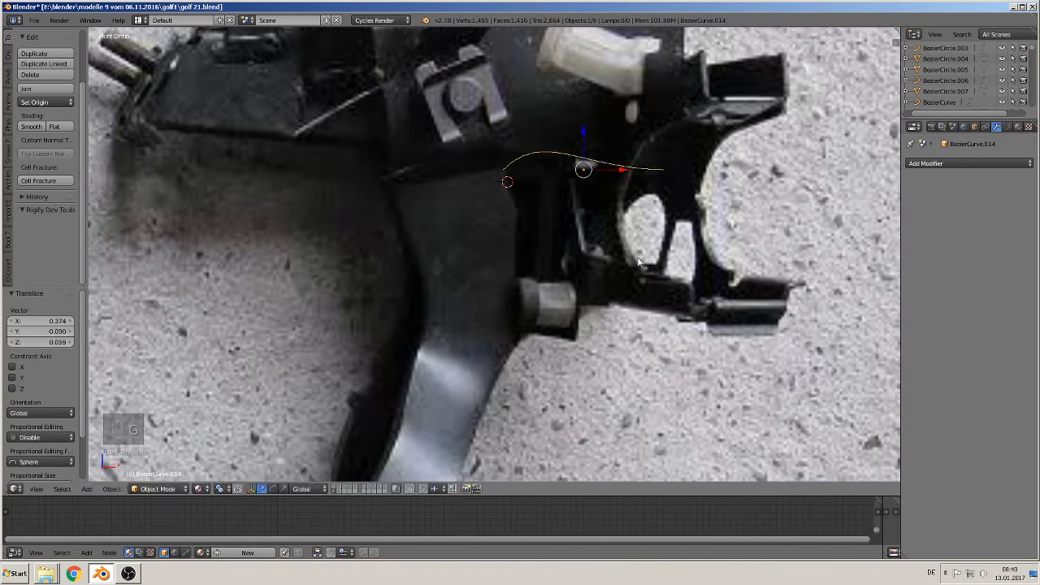
Move the curve's end point down to the pedal arm's bend and swing its handle in line with the arm's edge
key("Tab")
scroll(601, 215, "down", 1)
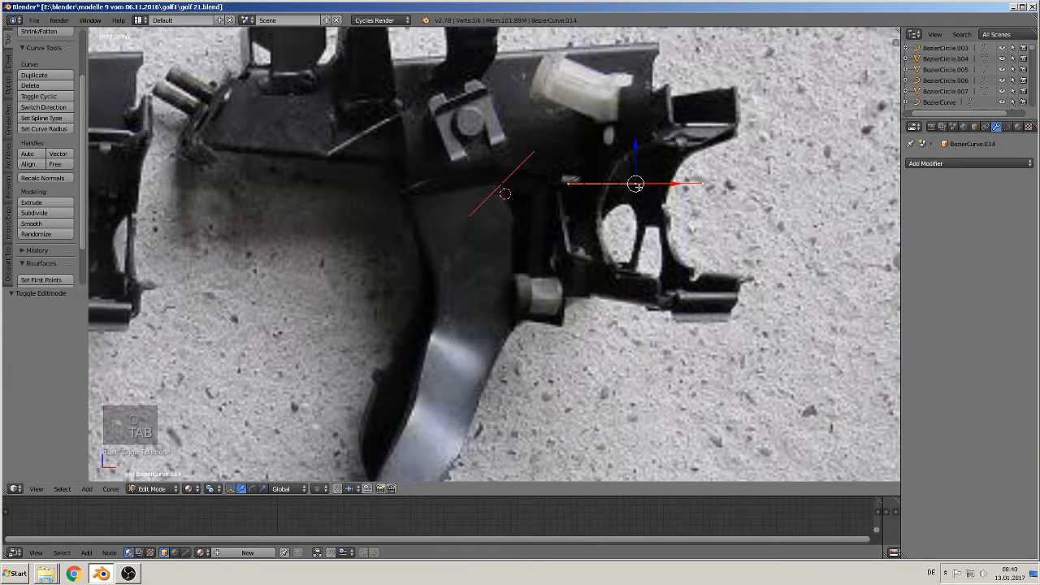
middle_click_drag(605, 388, 525, 269, "shift")
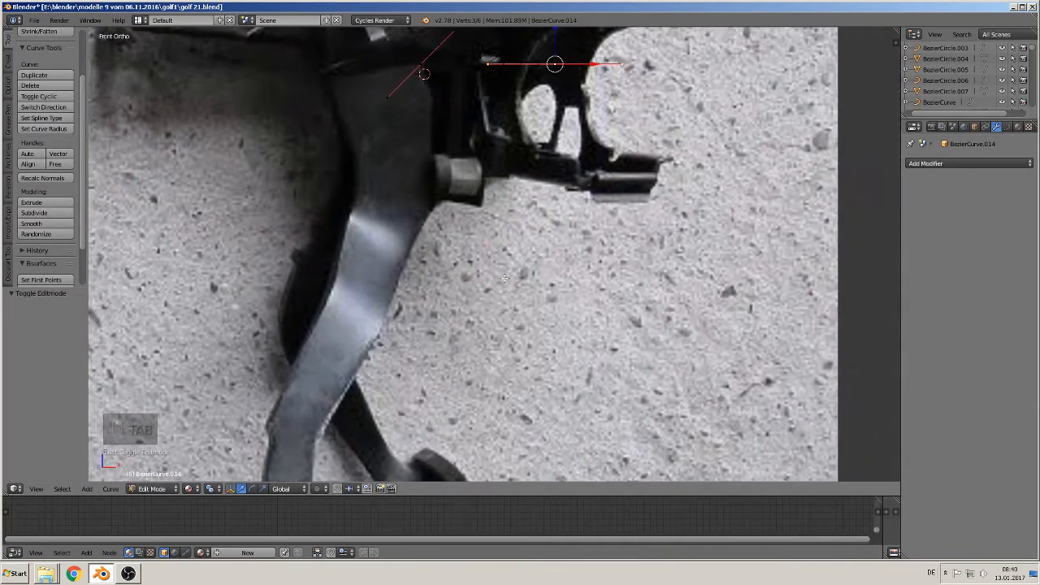
key("g")
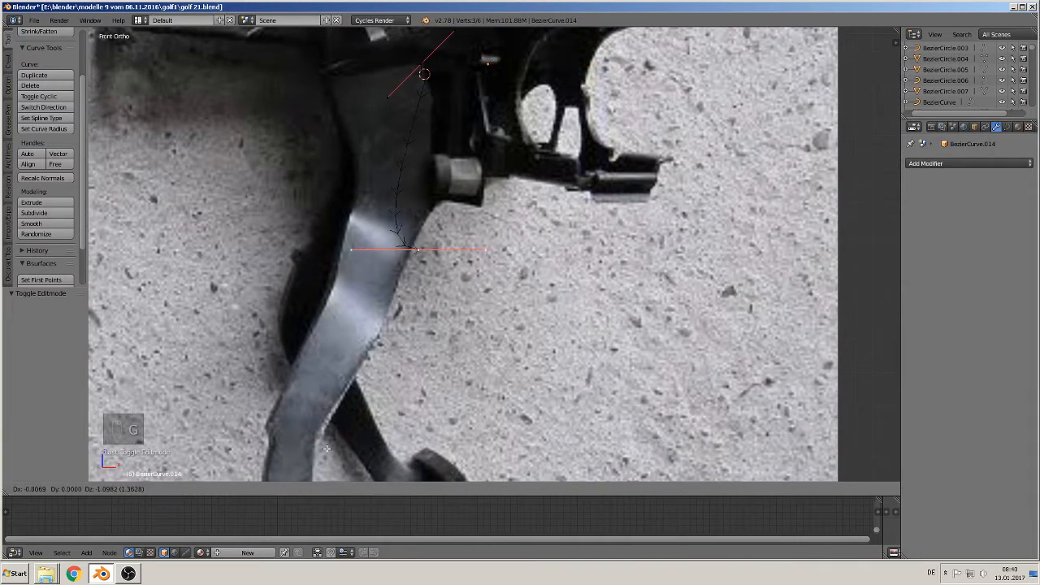
left_click(359, 351)
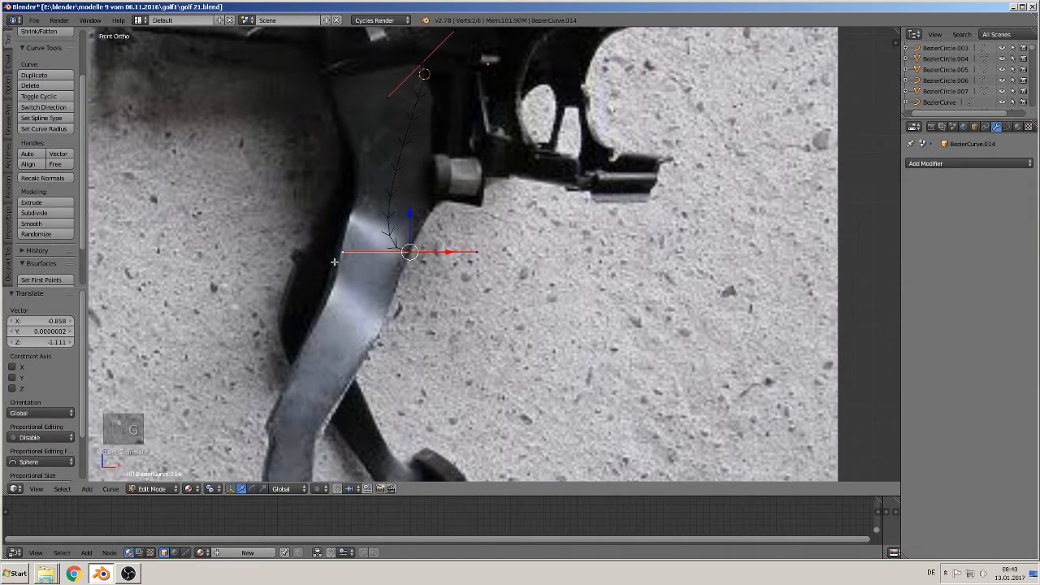
key("g")
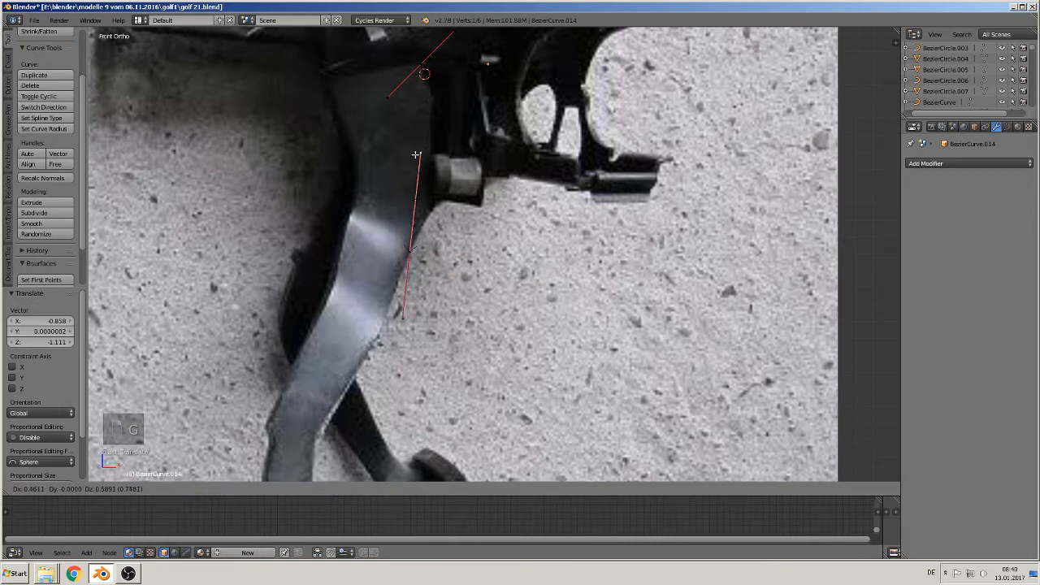
left_click(440, 187)
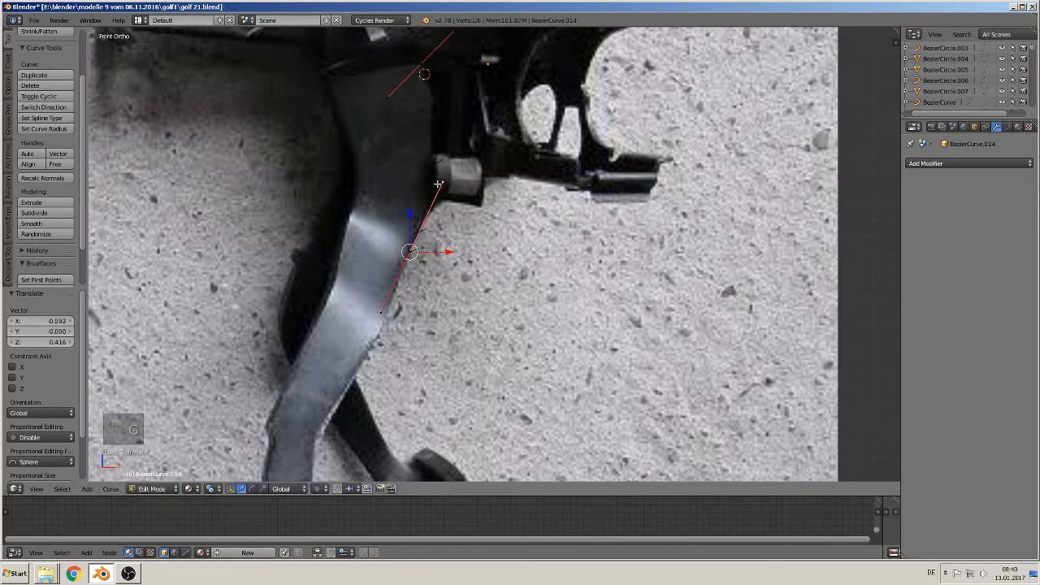
Adjust the handles of the curve's upper and lower points so the curve follows the upper arm's edge
right_click(395, 85)
key("g")
key("g")
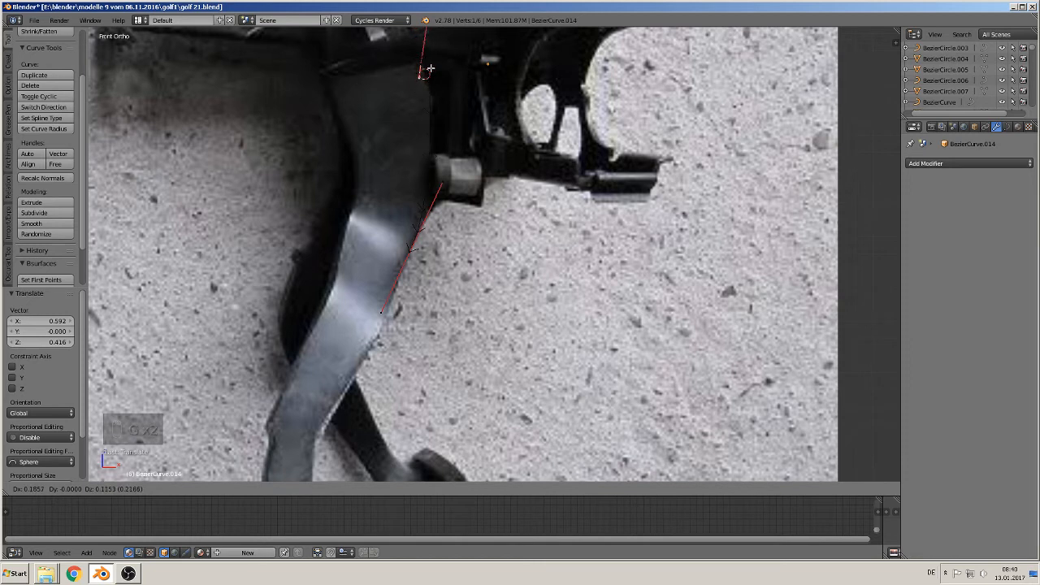
left_click(431, 71)
right_click(444, 178)
key("g")
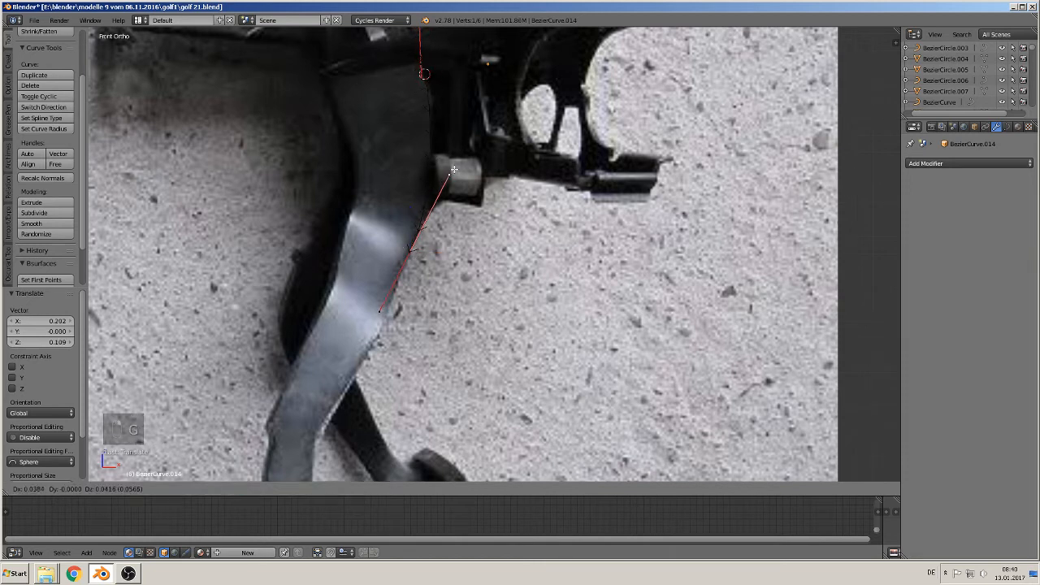
left_click(456, 163)
Try to extrude the curve's lower point down along the arm's inner edge, deleting the added point
middle_click_drag(485, 288, 468, 278)
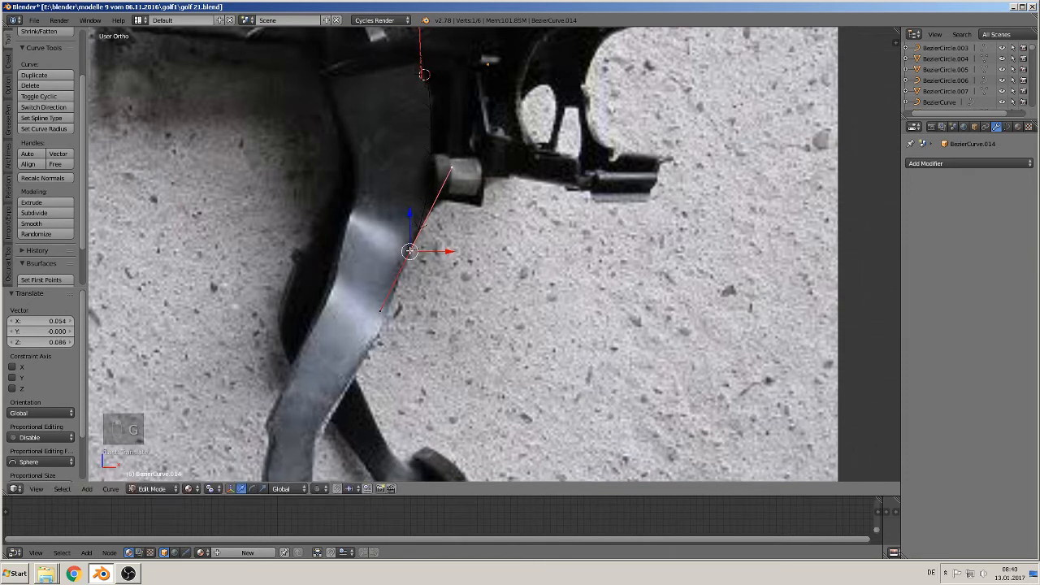
middle_click_drag(409, 251, 420, 110, "shift")
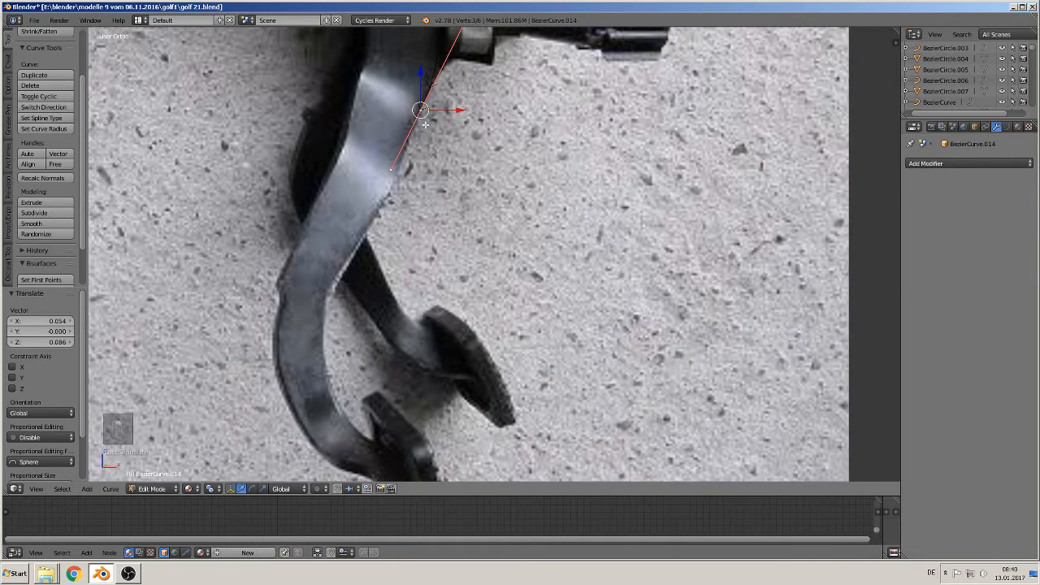
key("e")
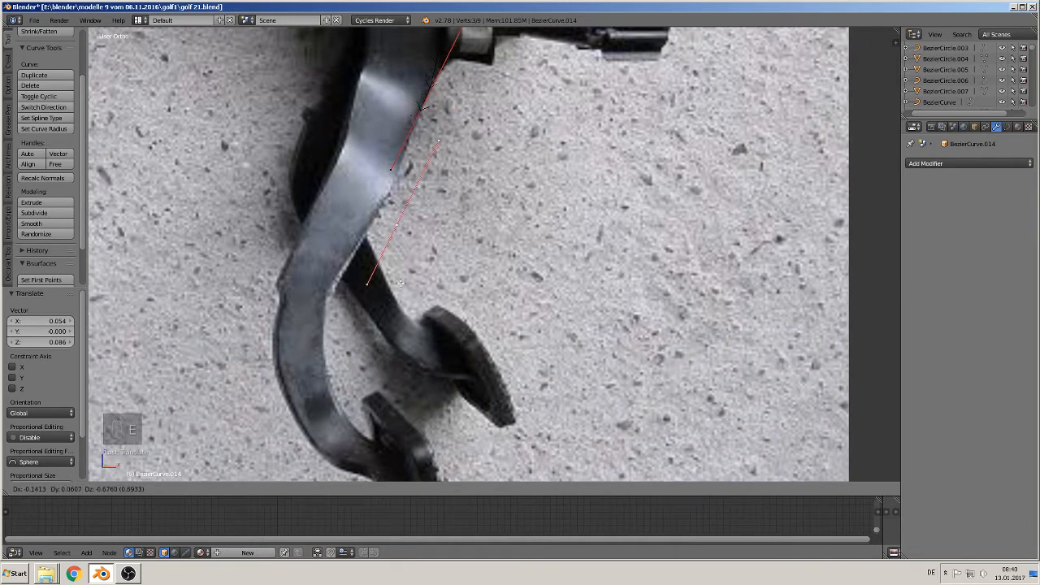
right_click(423, 258)
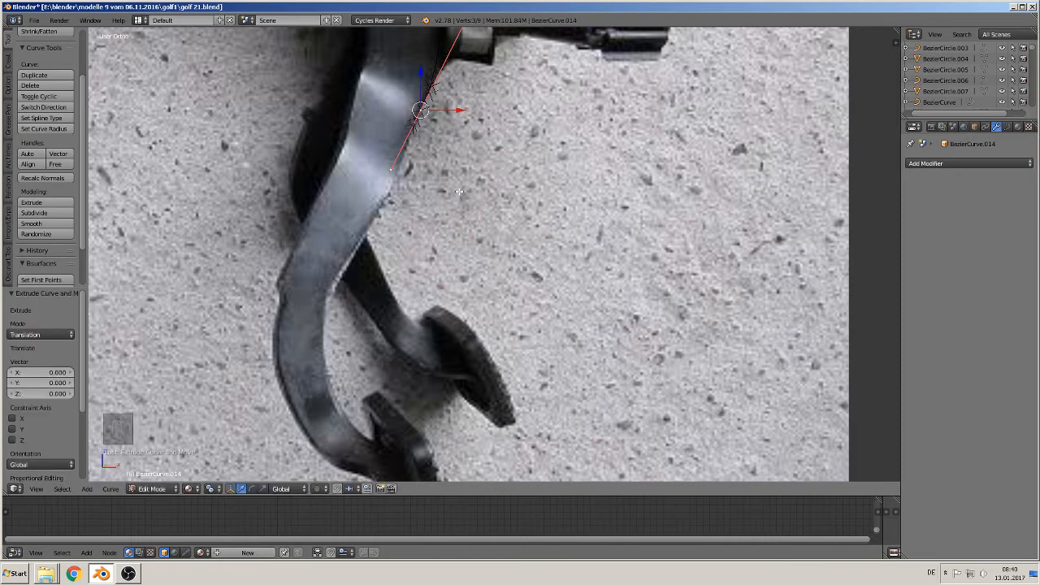
key("e")
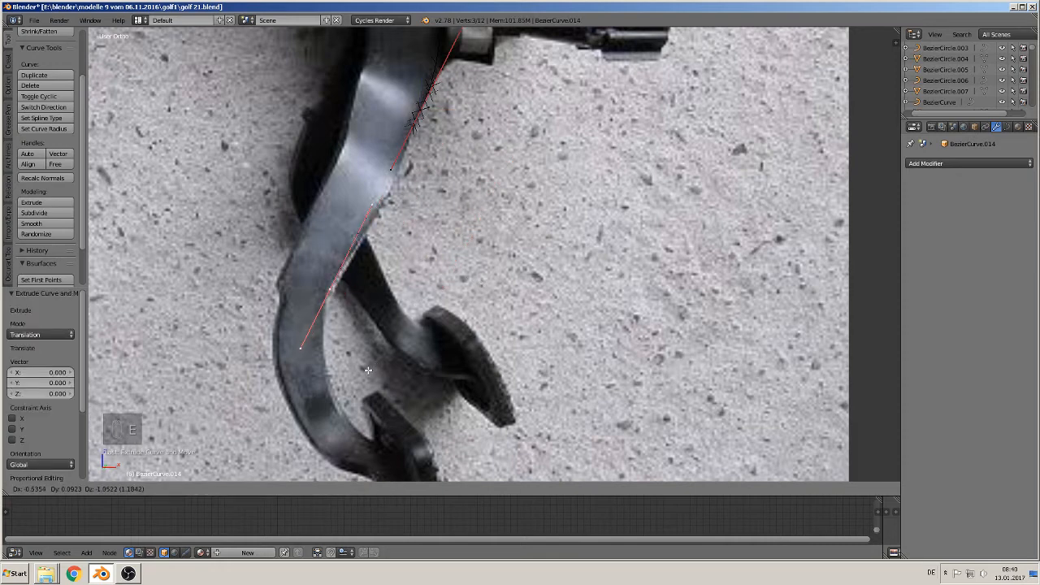
left_click(369, 370)
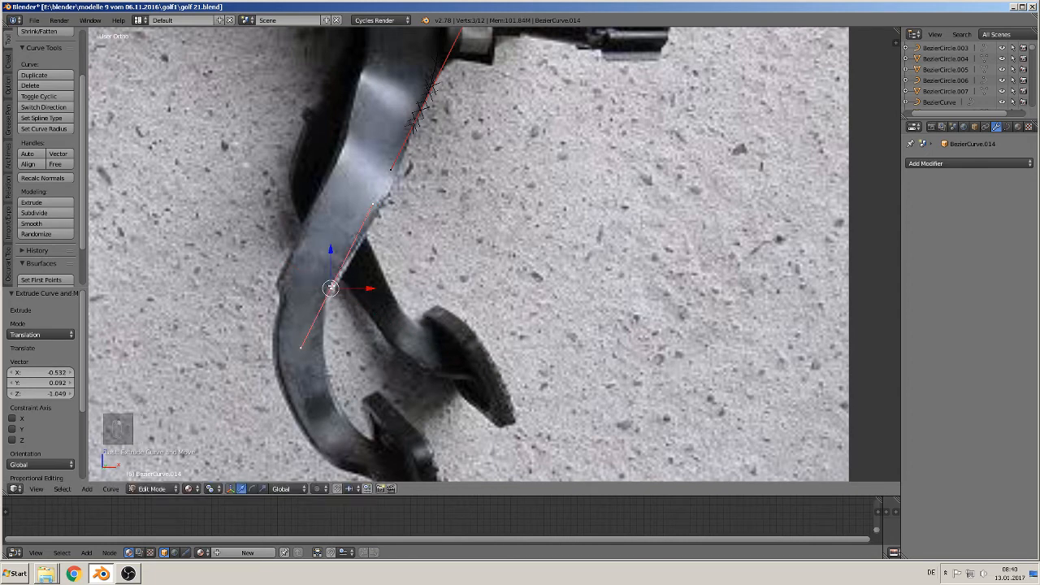
key("Delete")
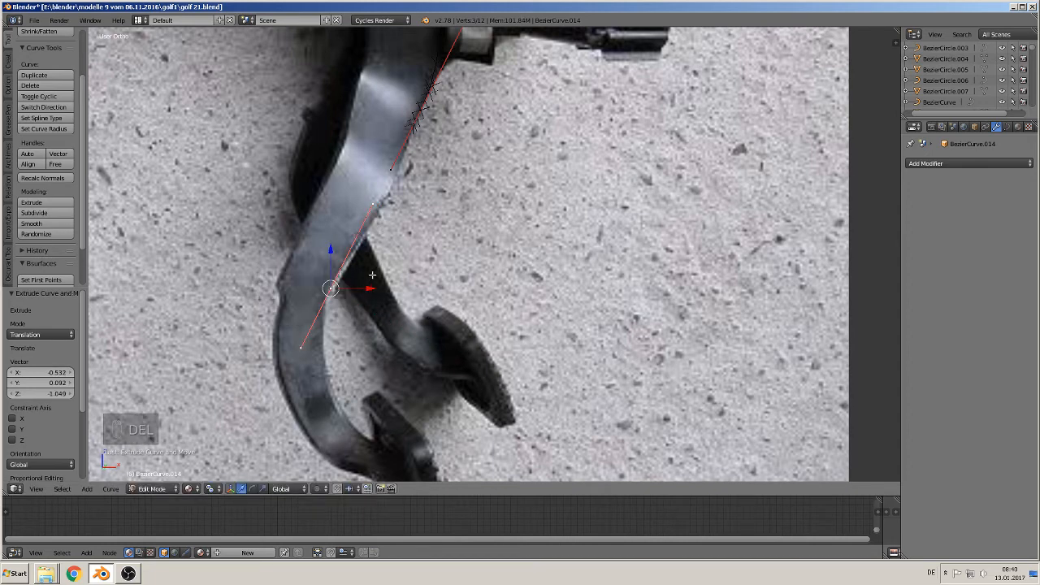
key("BackSpace")
key("x")
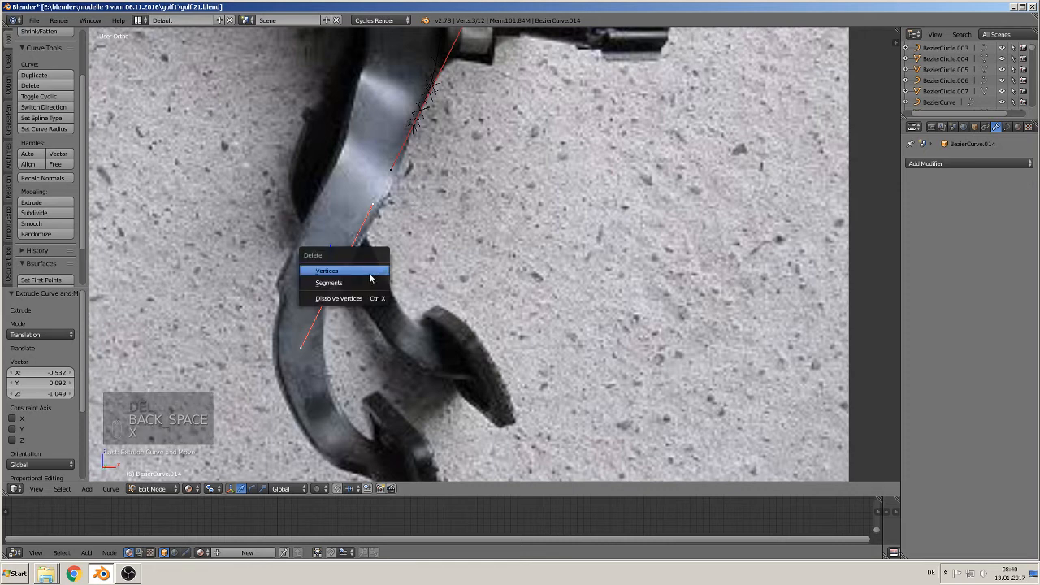
left_click(371, 273)
Try extruding the curve's lower point down the arm again and shifting the new point -0.170 along Y
right_click(426, 108)
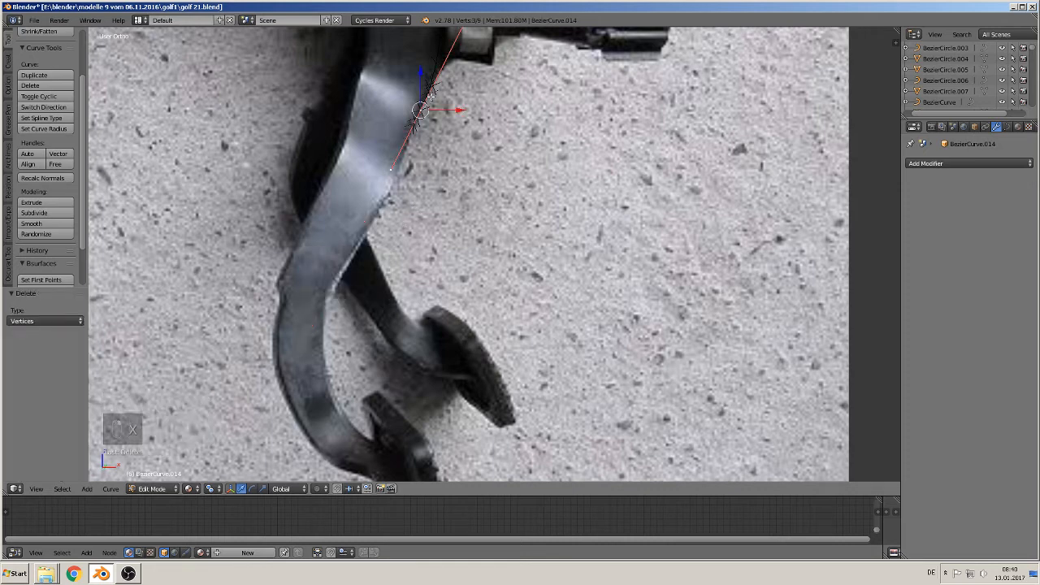
key("e")
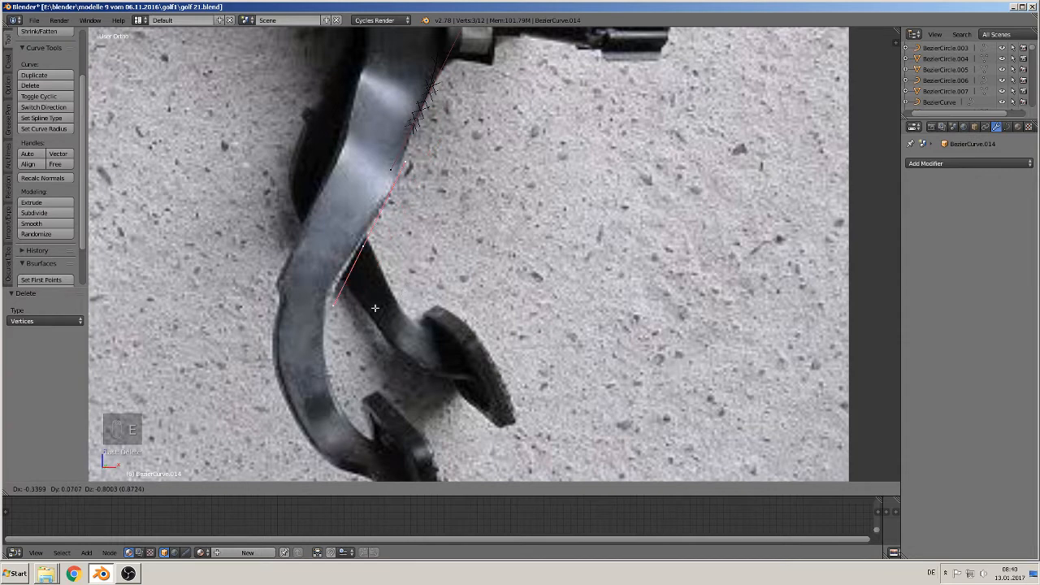
left_click(363, 315)
middle_click_drag(378, 278, 247, 300)
left_click_drag(378, 255, 348, 255)
mouse_move(379, 273)
middle_mouse_down()
mouse_move(448, 271)
mouse_move(414, 284)
mouse_move(398, 269)
middle_mouse_up()
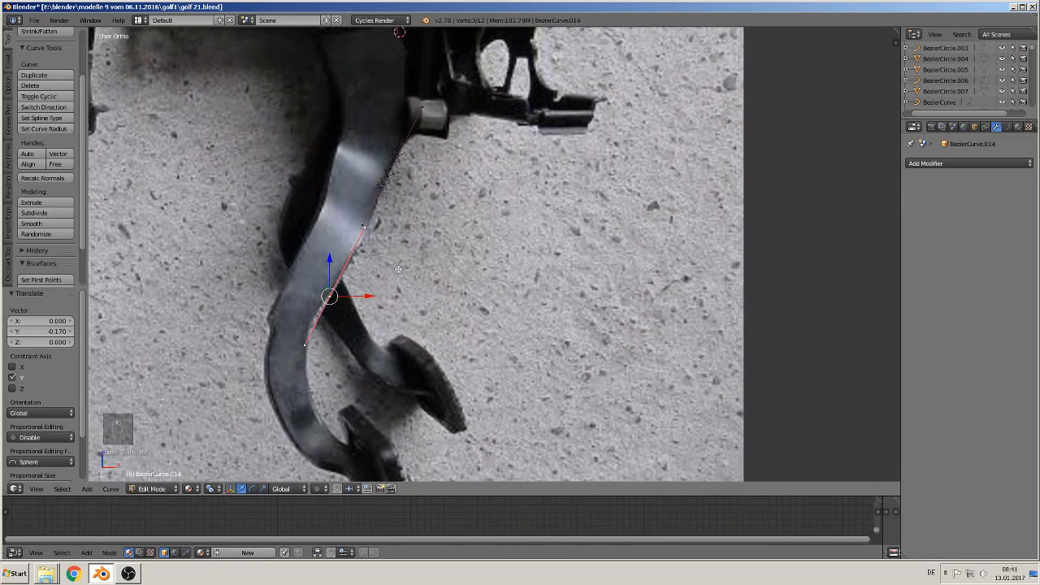
Undo the extrusion attempts back to the two-point curve
key("ctrl+z")
key("ctrl+z")
key("ctrl+z")
key("ctrl+z")
key("ctrl+z")
key("ctrl+z")
key("ctrl+z")
key("ctrl+z")
key("ctrl+z")
key("ctrl+z")
key("ctrl+z")
key("ctrl+z")
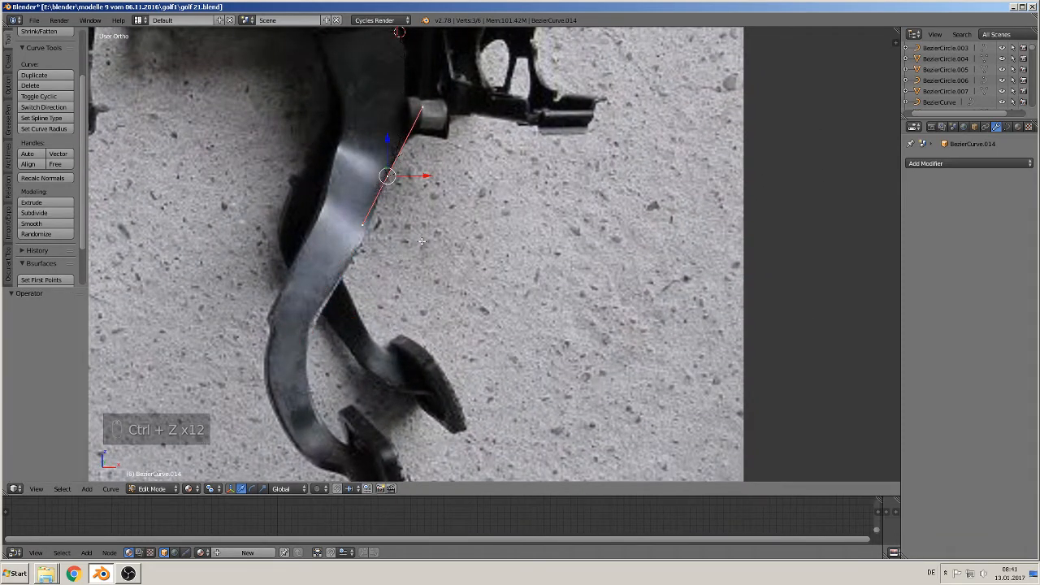
key("ctrl+z")
Extrude the curve's lower point down to where the arm starts curving inward, and adjust the new point's upper handle
right_click(396, 180)
key("e")
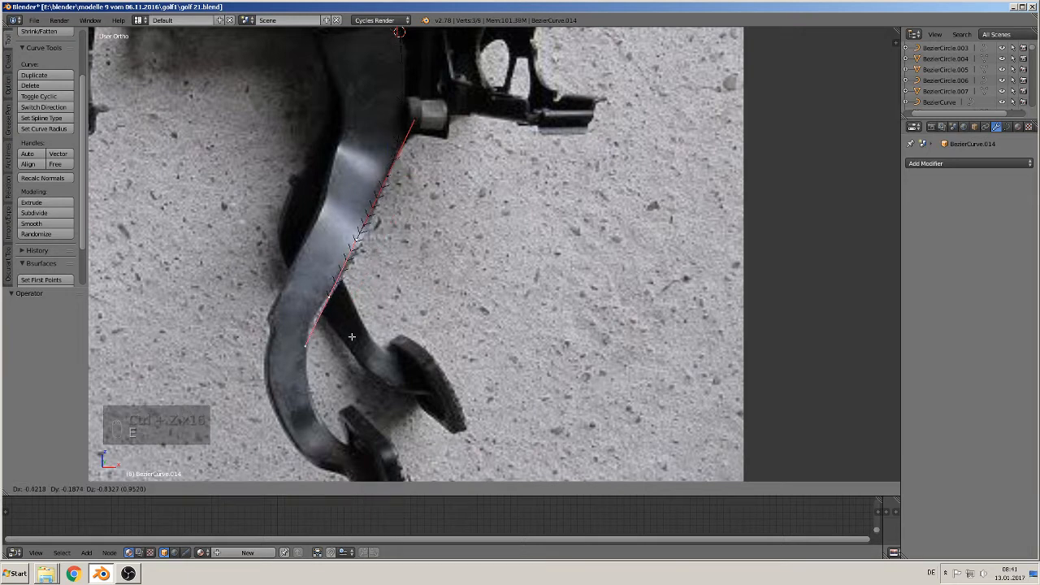
left_click(346, 340)
key("g")
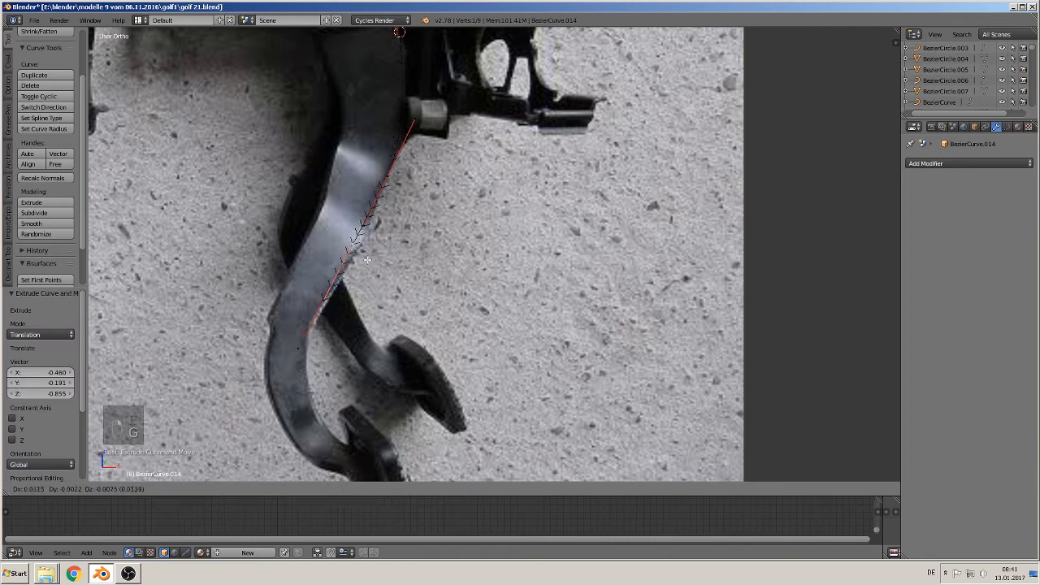
left_click(362, 235)
Extrude another curve point onto the arm's lower inner edge and turn its upper handle to follow that edge
middle_click_drag(395, 335, 464, 234, "shift")
scroll(464, 233, "up", 3)
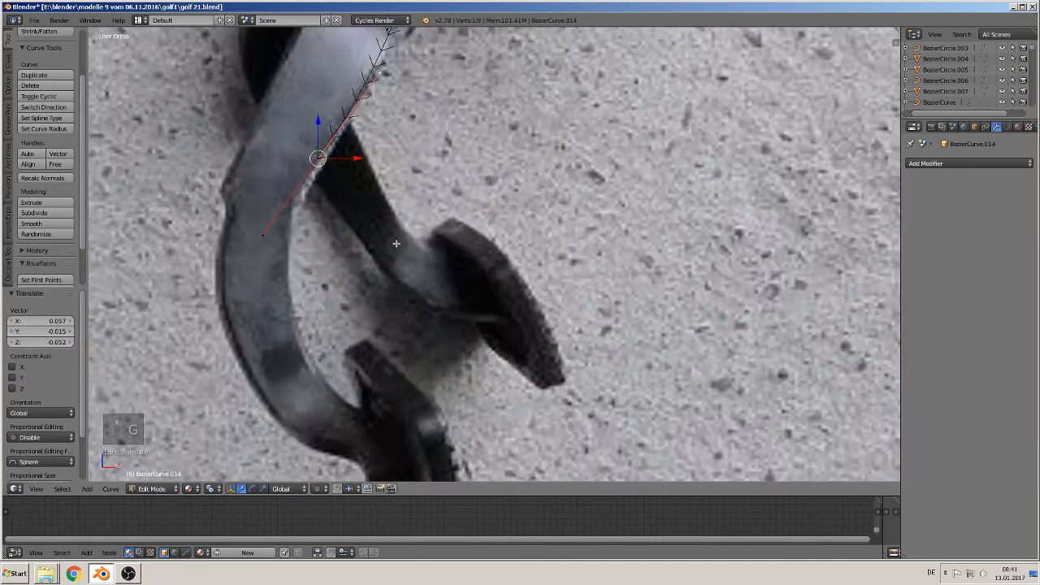
key("e")
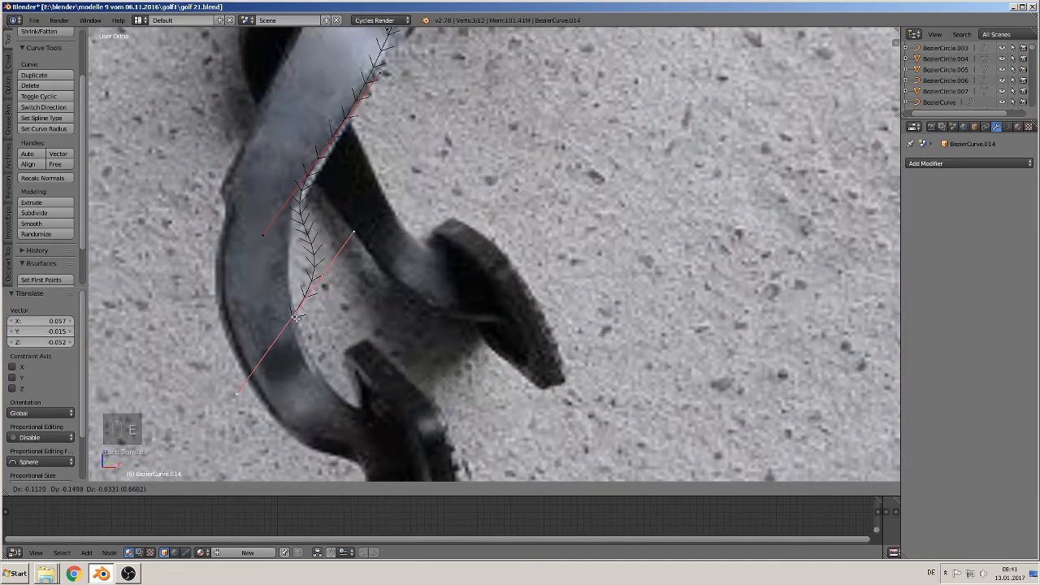
left_click(297, 319)
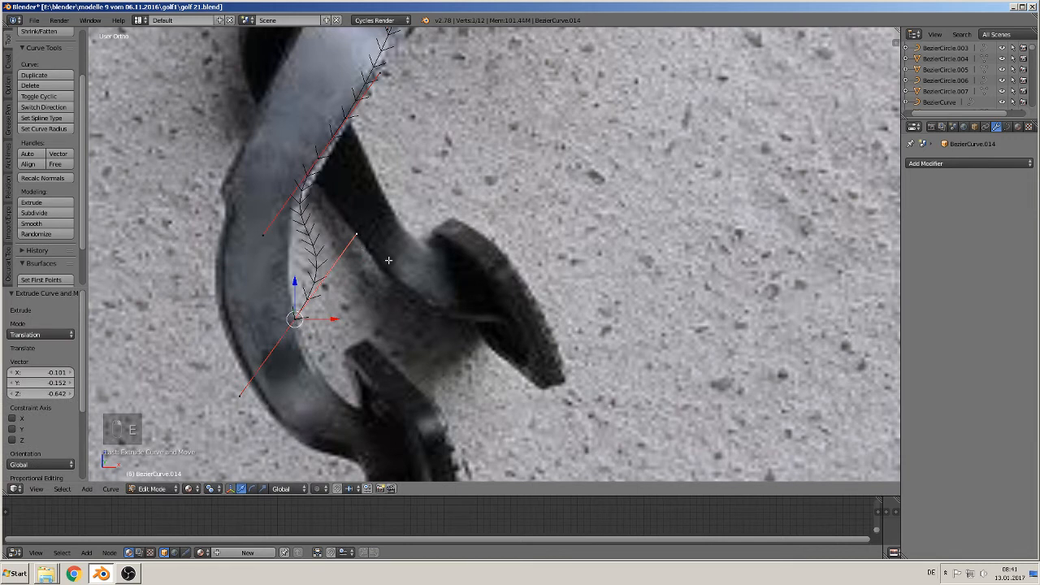
key("g")
left_click(281, 233)
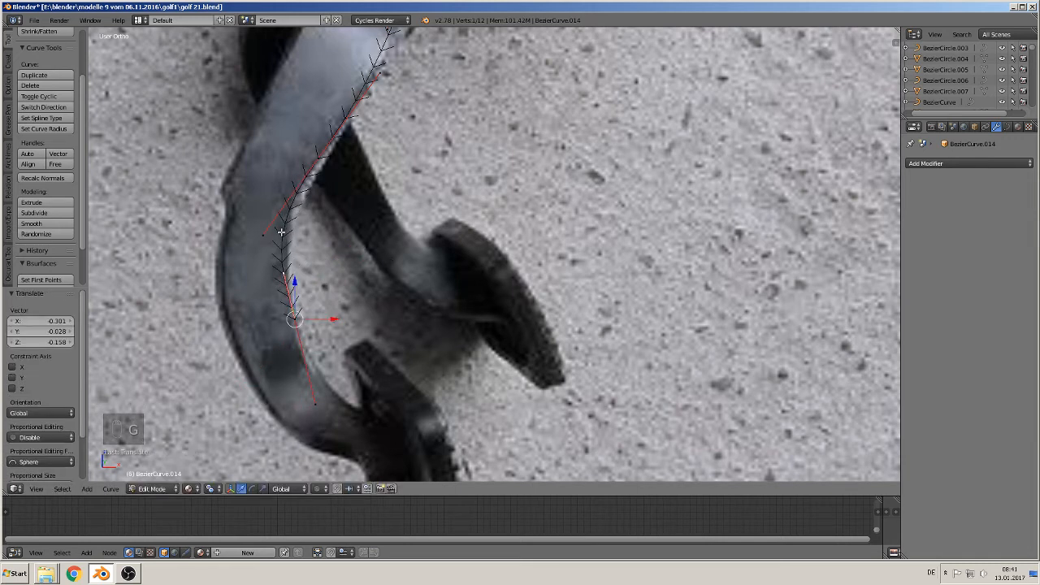
Fine-tune the handles of the last two curve points, shortening the lowest point's handles to match the arm's inner bend
key("g")
left_click(286, 229)
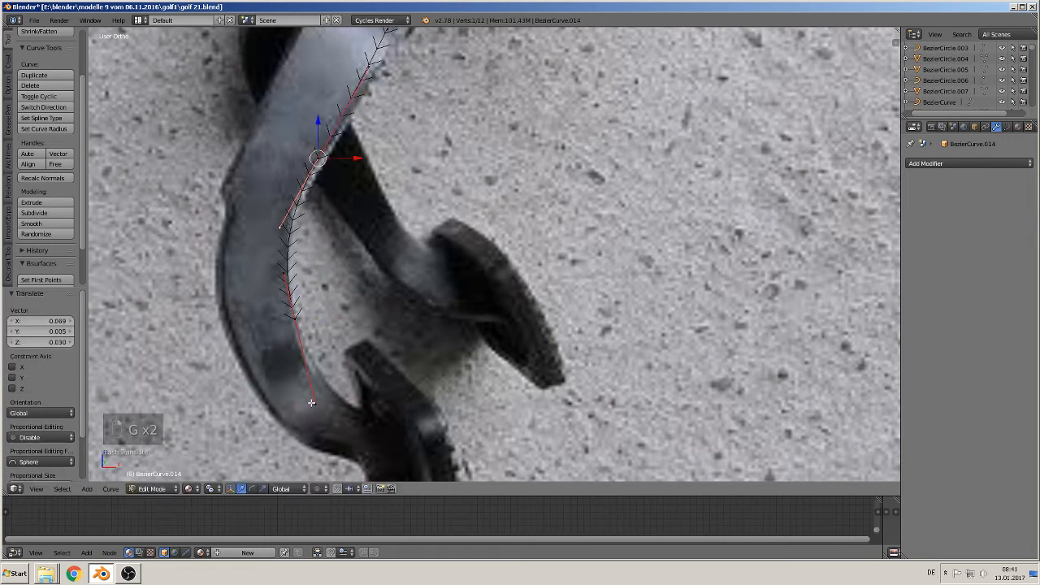
key("g")
left_click(295, 319)
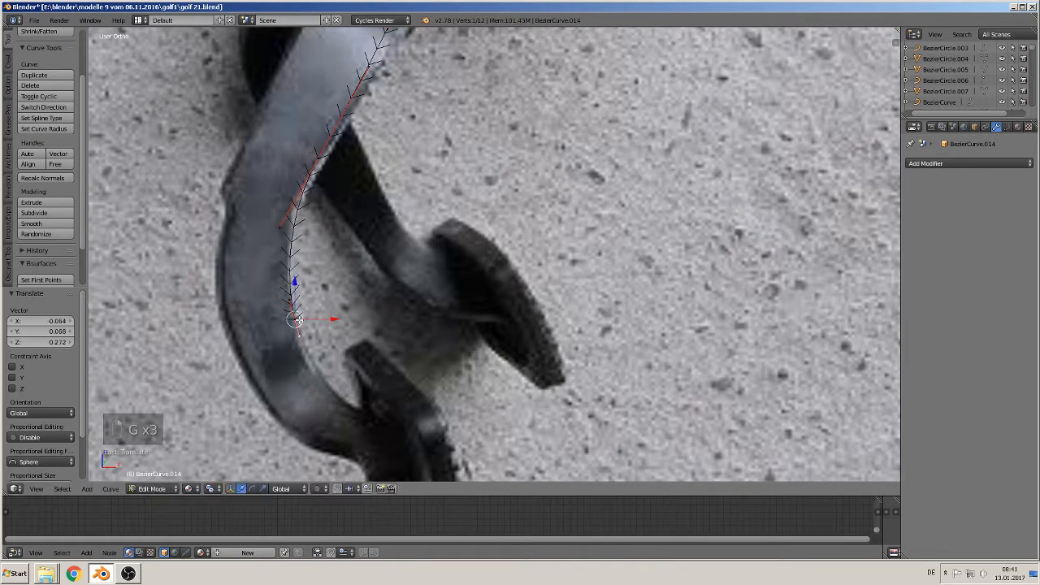
Extrude a curve point to where the arm meets the pedal pad, and turn its handle to follow the inner edge
middle_click_drag(365, 329, 404, 227, "shift")
key("e")
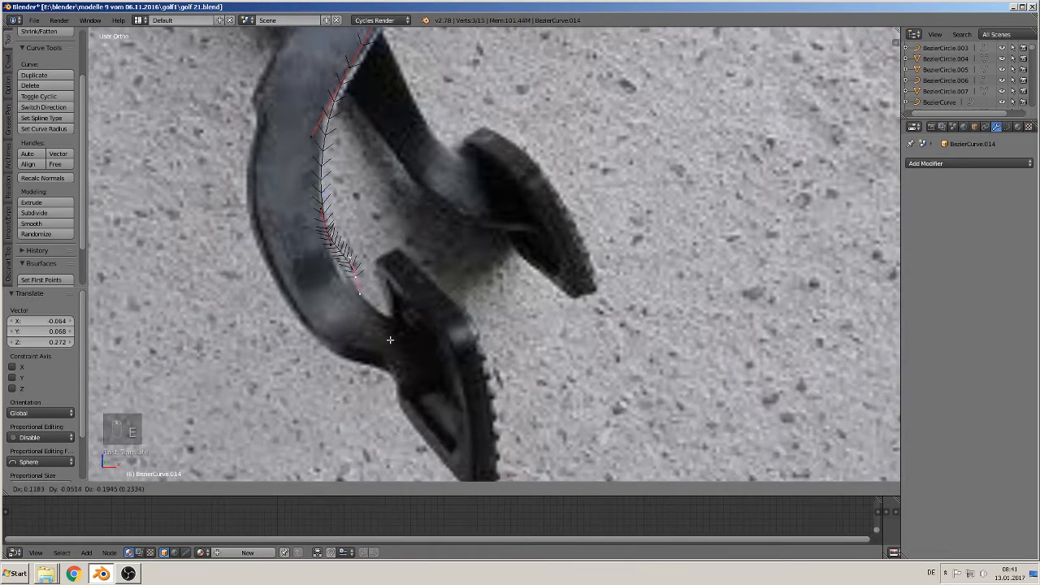
left_click(408, 338)
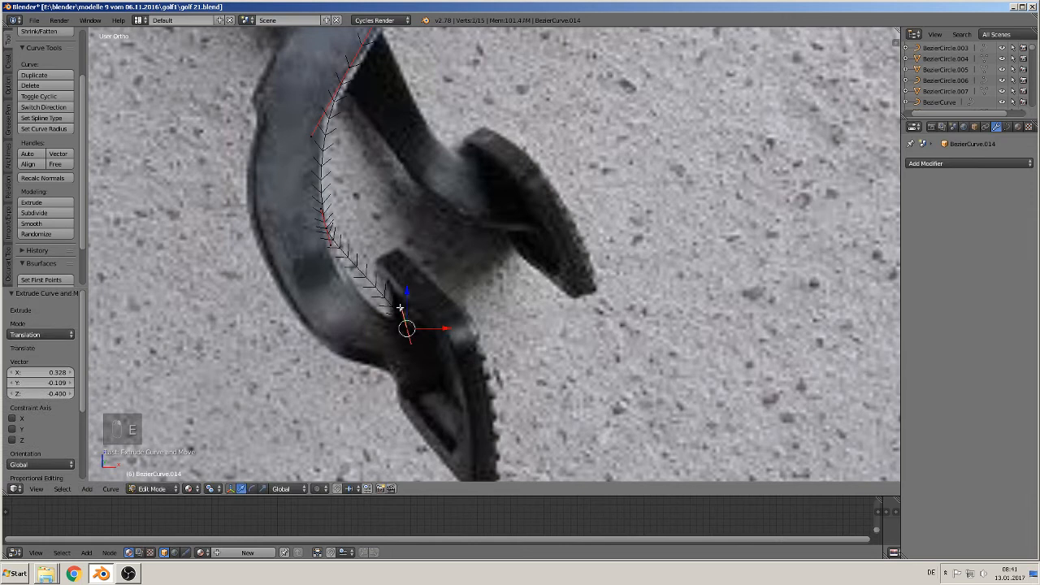
key("g")
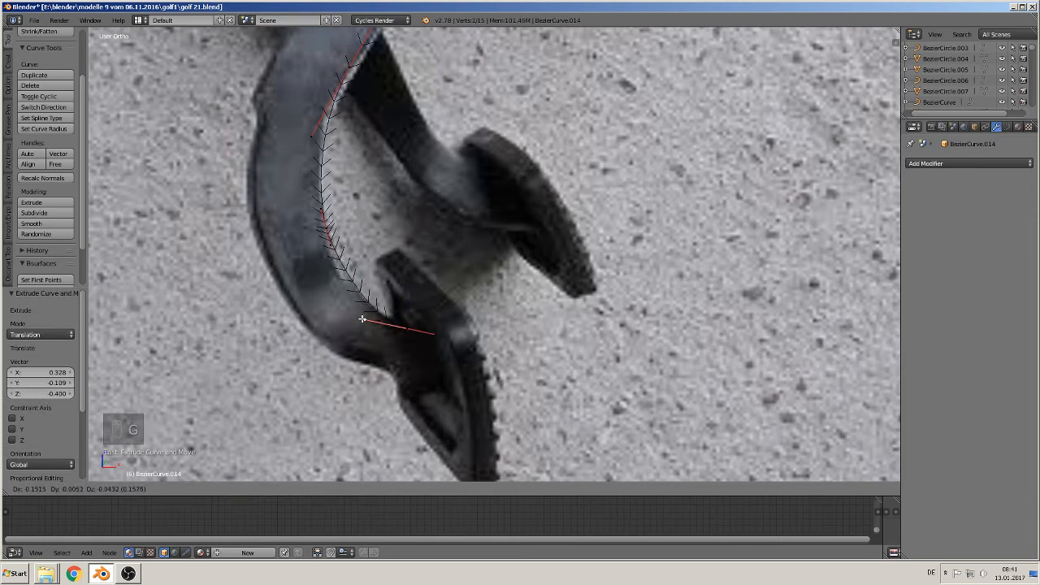
left_click(364, 322)
Extrude a point across the arm's lower end to its outer edge, and turn its handle nearly upright to shape the end
middle_click_drag(498, 352, 580, 295, "shift")
key("e")
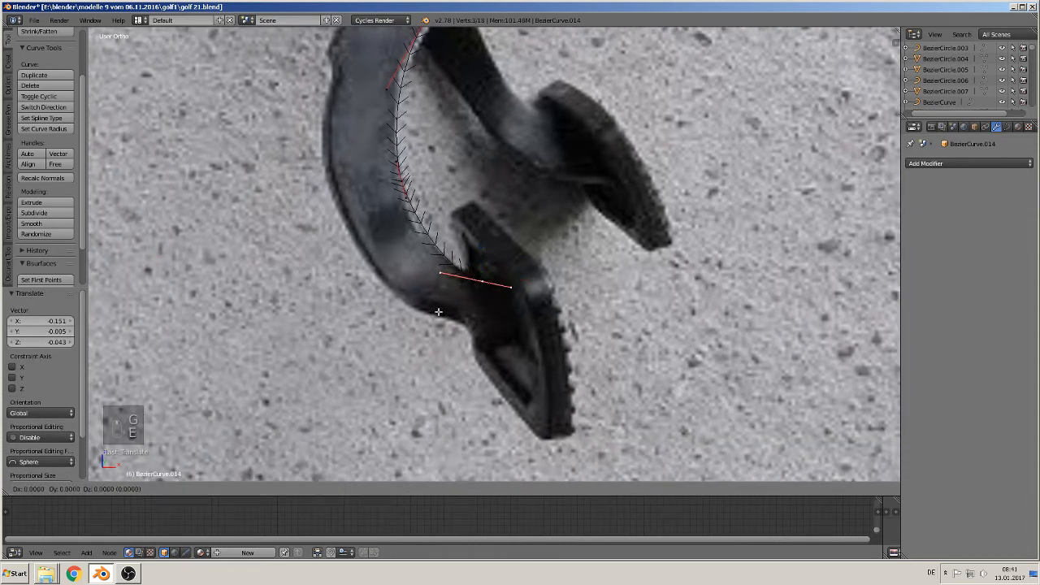
left_click(429, 353)
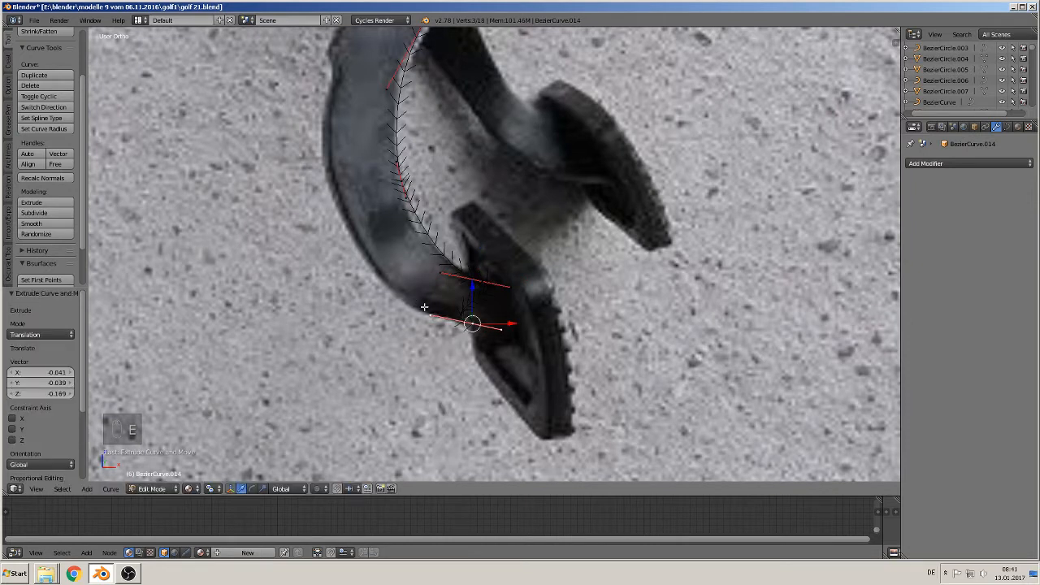
key("g")
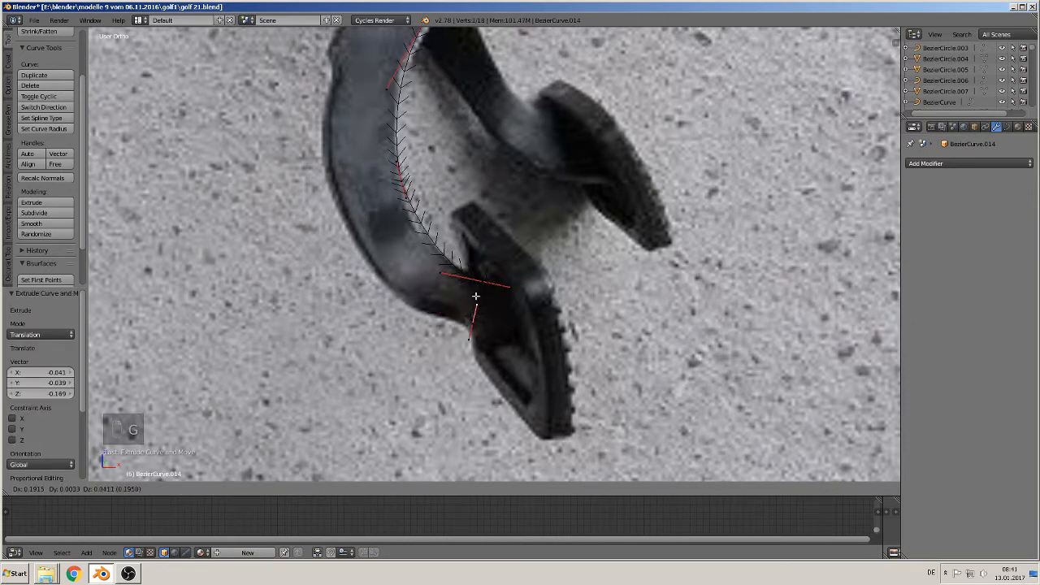
left_click(475, 295)
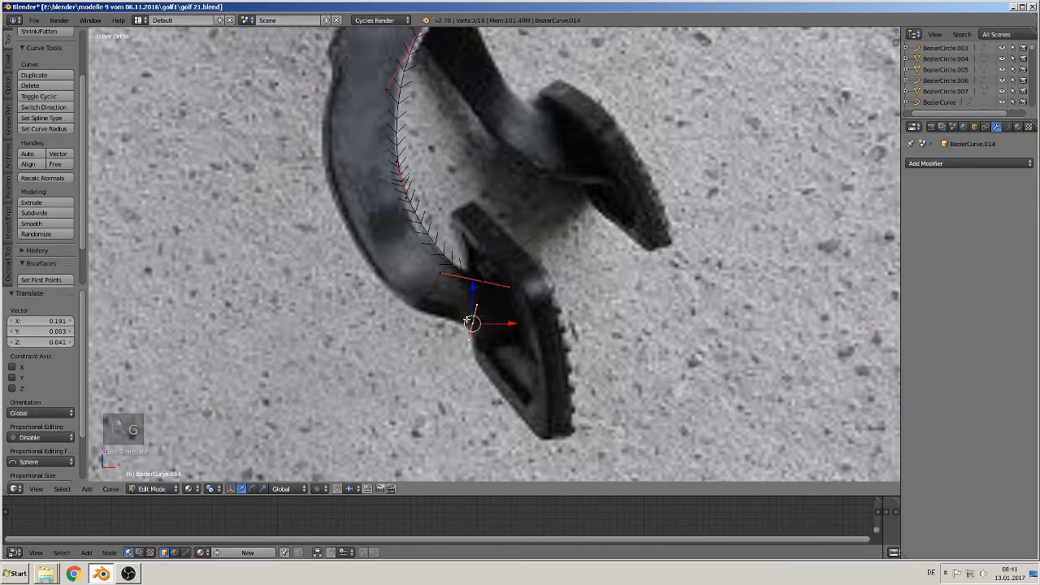
Extrude a point up to the arm's outer bend, and pull its lower handle down so the curve follows the outer edge
key("e")
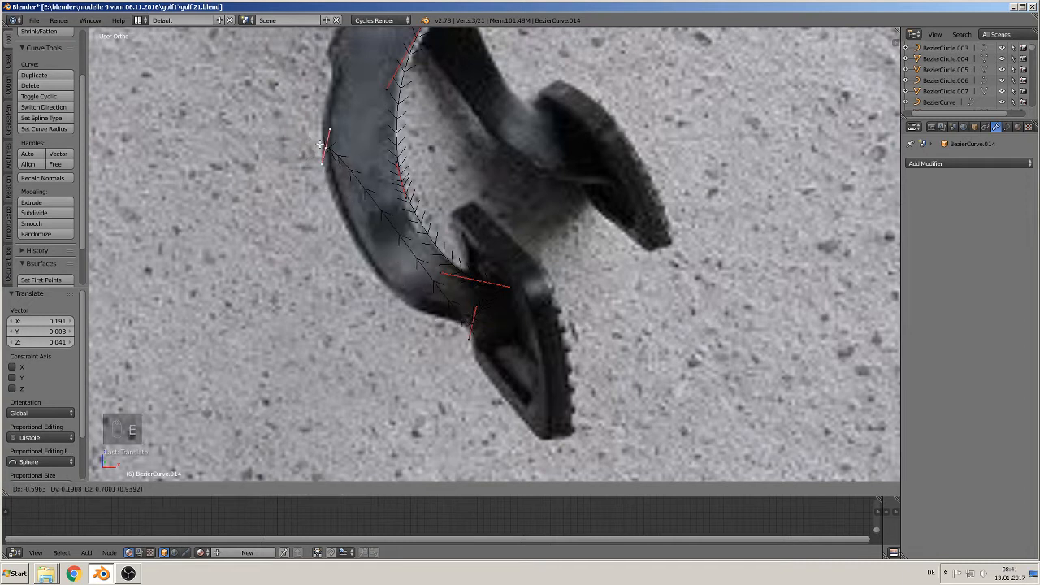
left_click(320, 145)
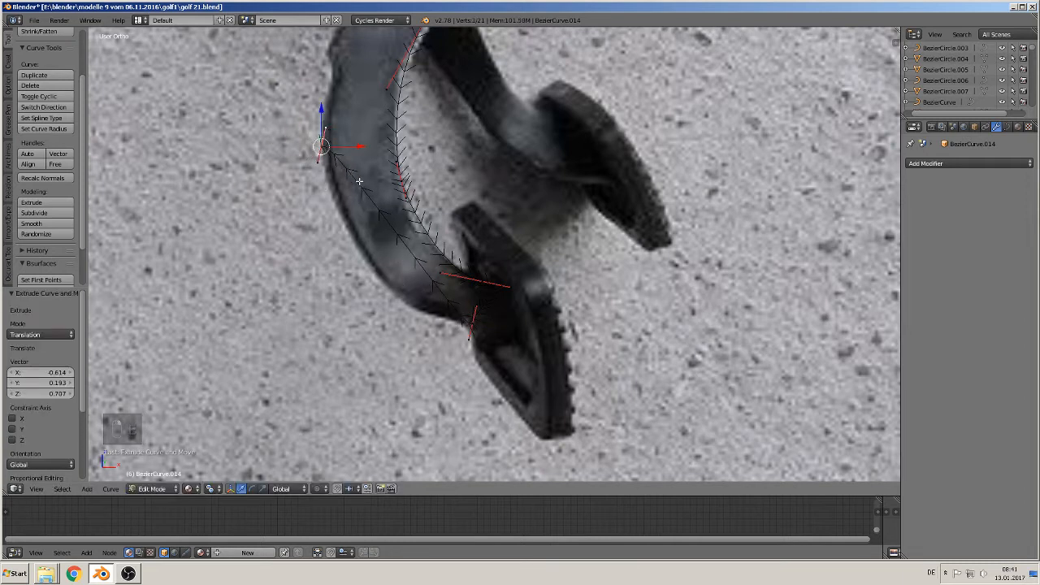
key("g")
left_click(370, 336)
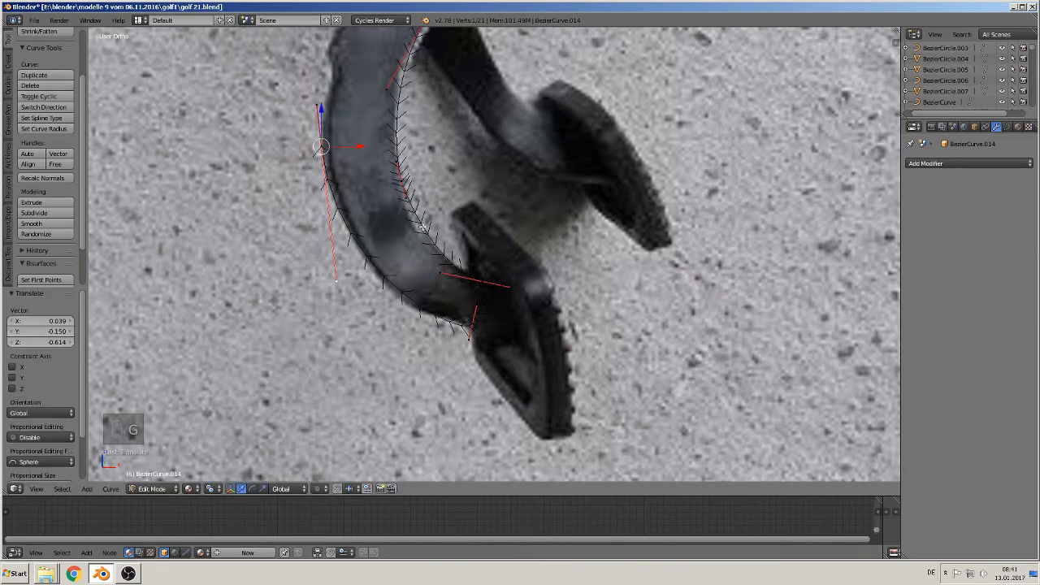
Extrude a point farther up the arm's outer edge, and align its lower handle with the slanted straight section
scroll(423, 228, "down", 2)
middle_click_drag(435, 209, 382, 374, "shift")
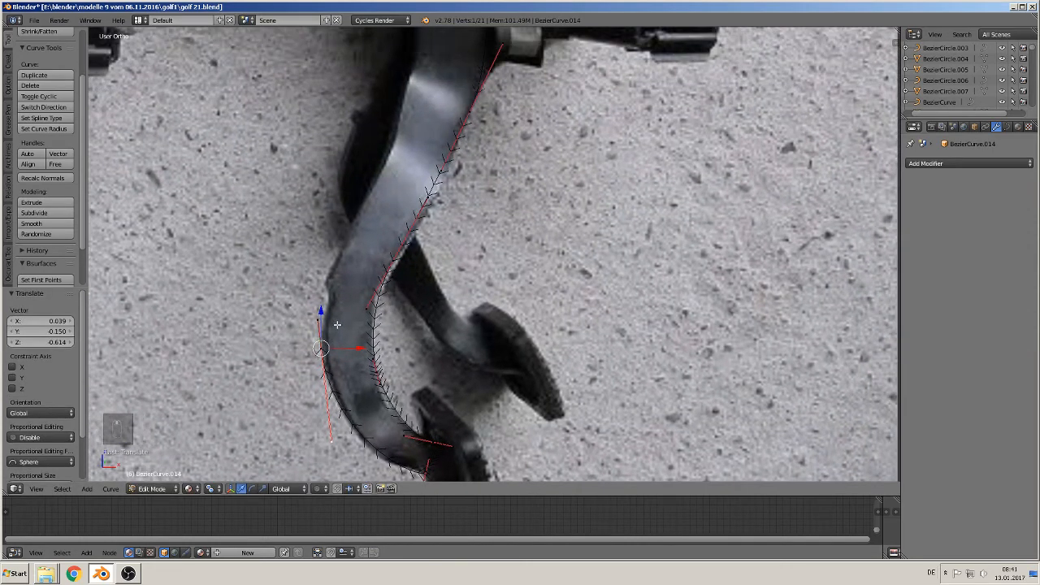
key("e")
left_click(392, 157)
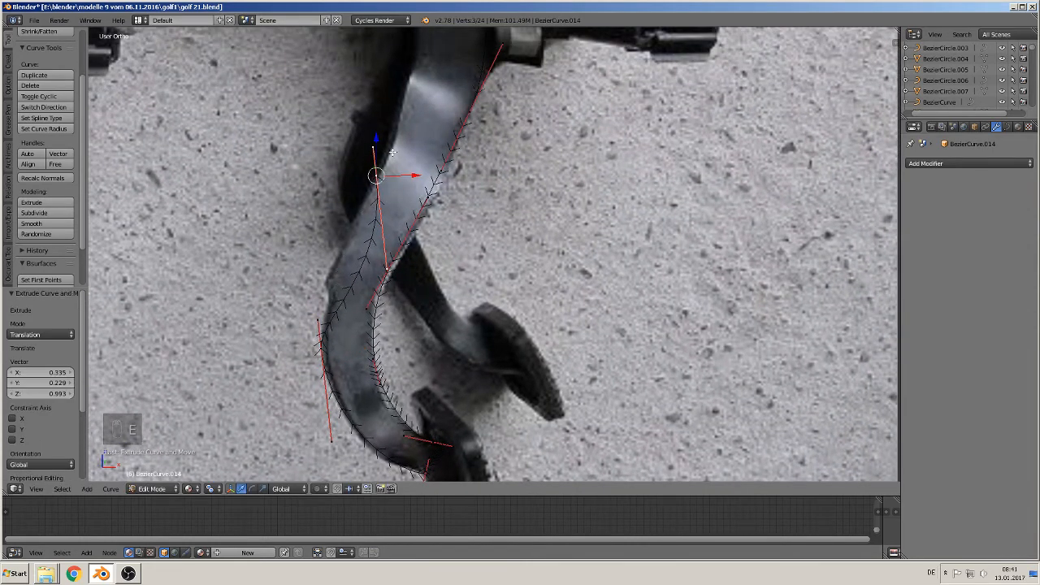
right_click(388, 272)
key("g")
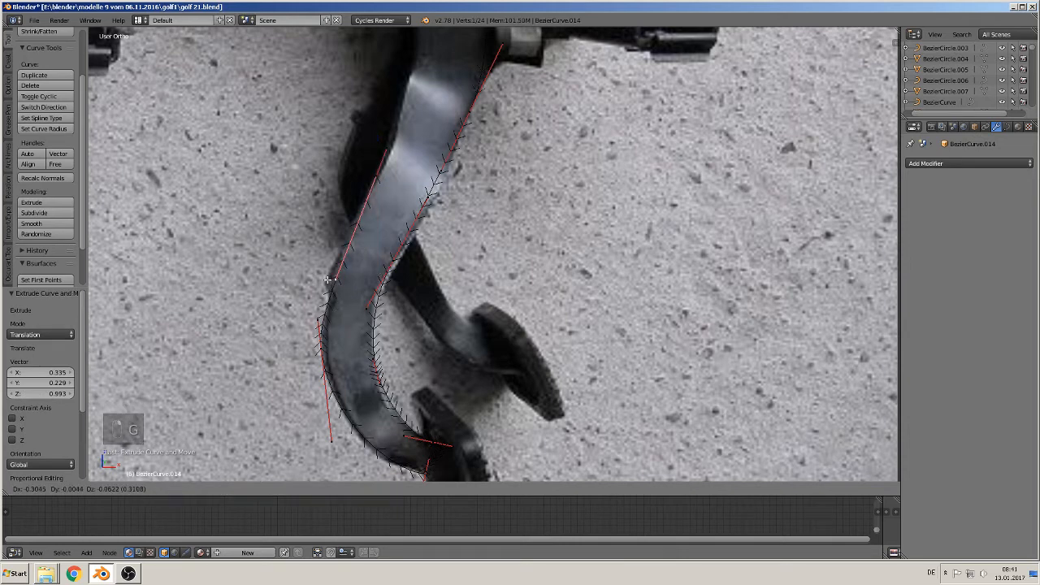
left_click(323, 275)
Extrude the last point to the arm's upper outer corner below the bracket, and swing its handle inward to match the edge
middle_click_drag(411, 207, 325, 330, "shift")
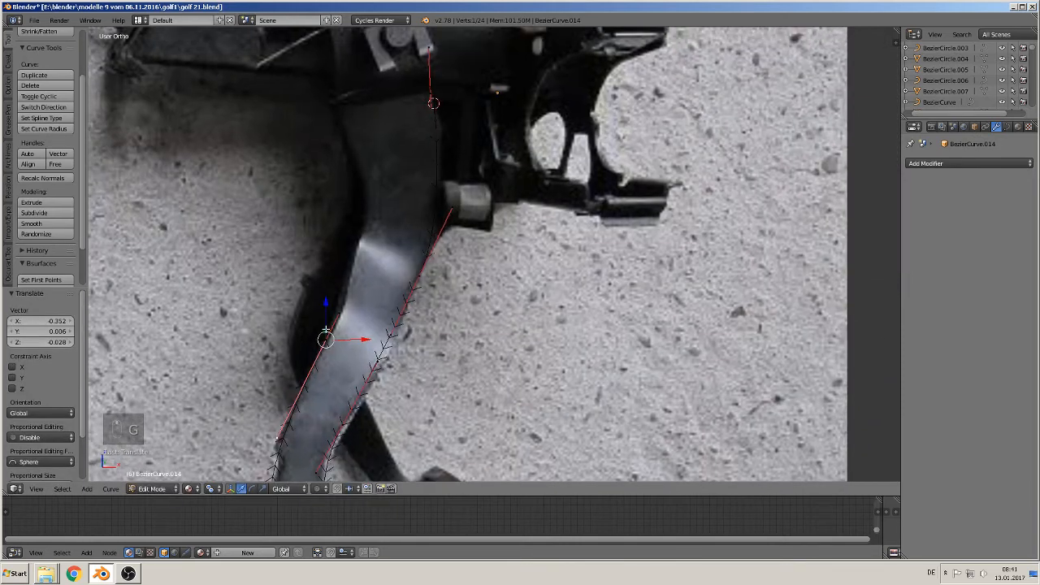
key("e")
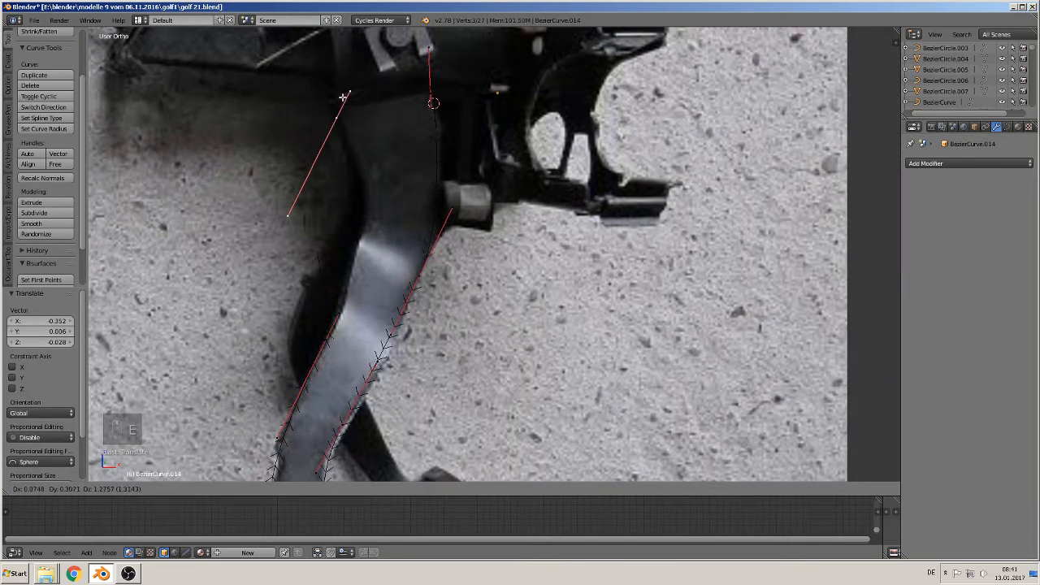
left_click(342, 105)
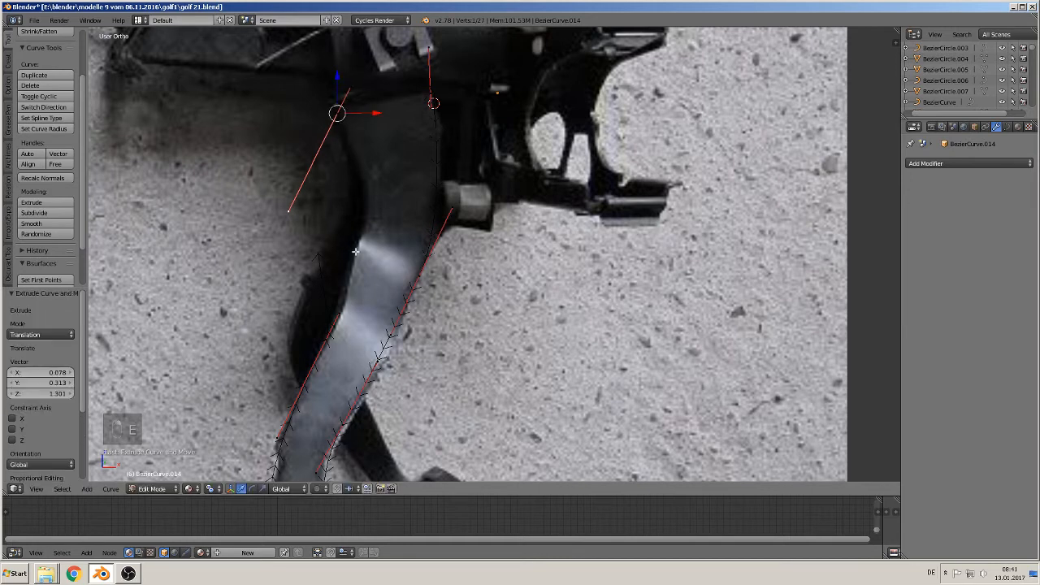
key("g")
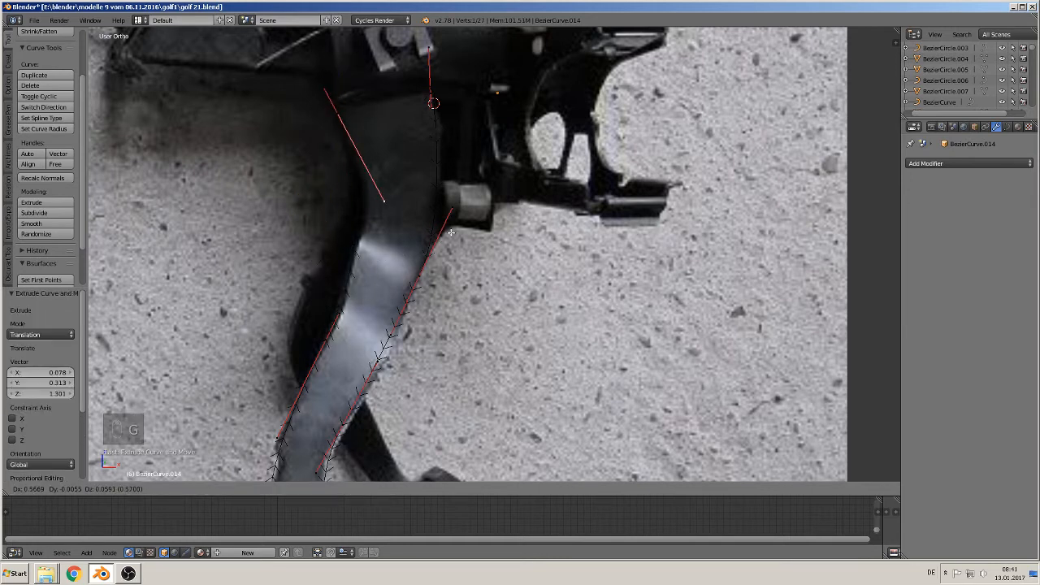
left_click(455, 213)
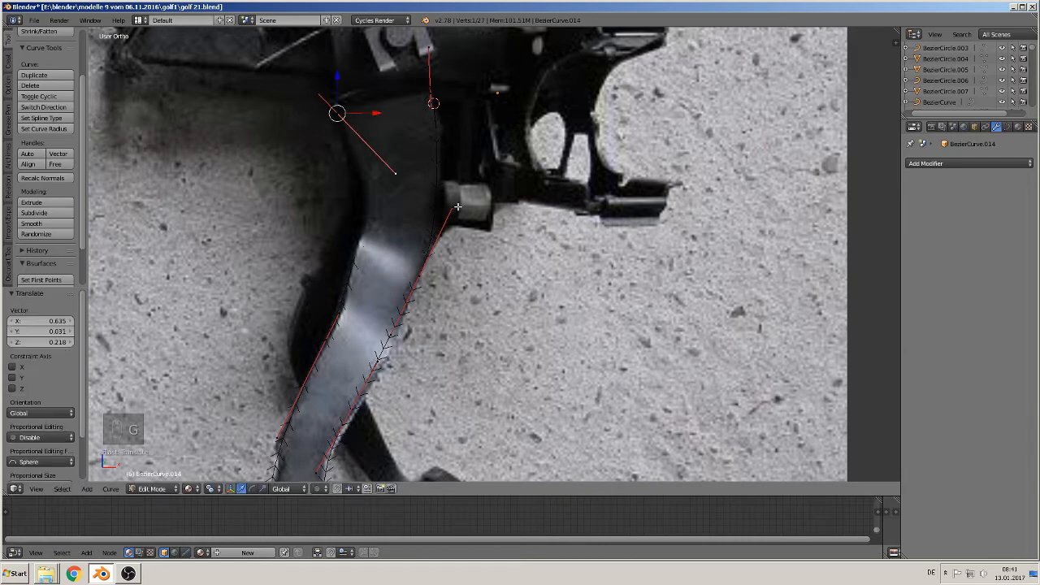
Leave Edit Mode and move the arm outline -1.626 along Y, out in front of the reference photo
scroll(454, 216, "down", 5)
key("Tab")
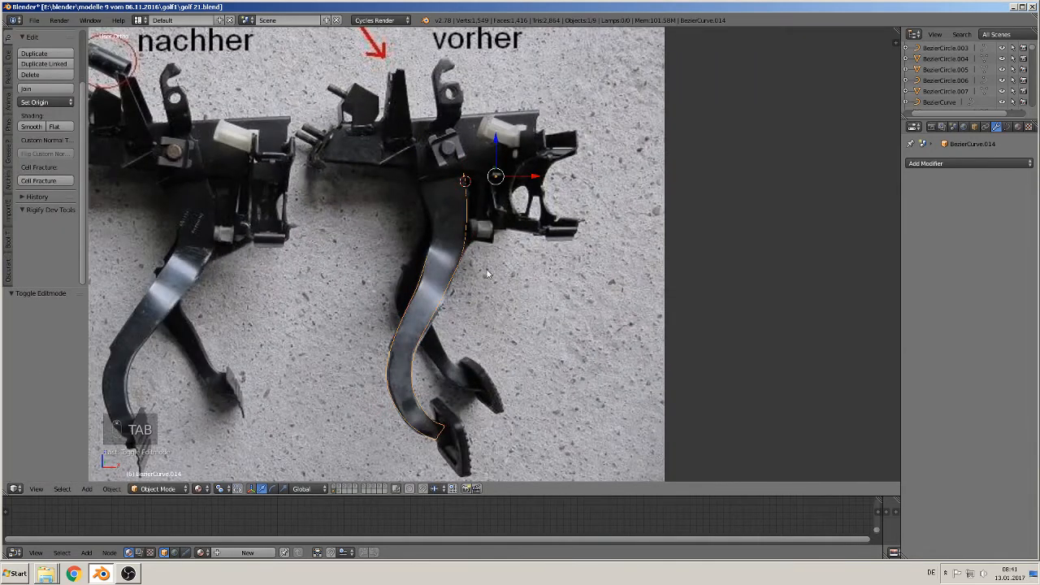
middle_click_drag(488, 274, 369, 337)
left_click_drag(504, 213, 379, 243)
middle_click_drag(379, 242, 448, 282)
middle_click_drag(314, 355, 390, 311)
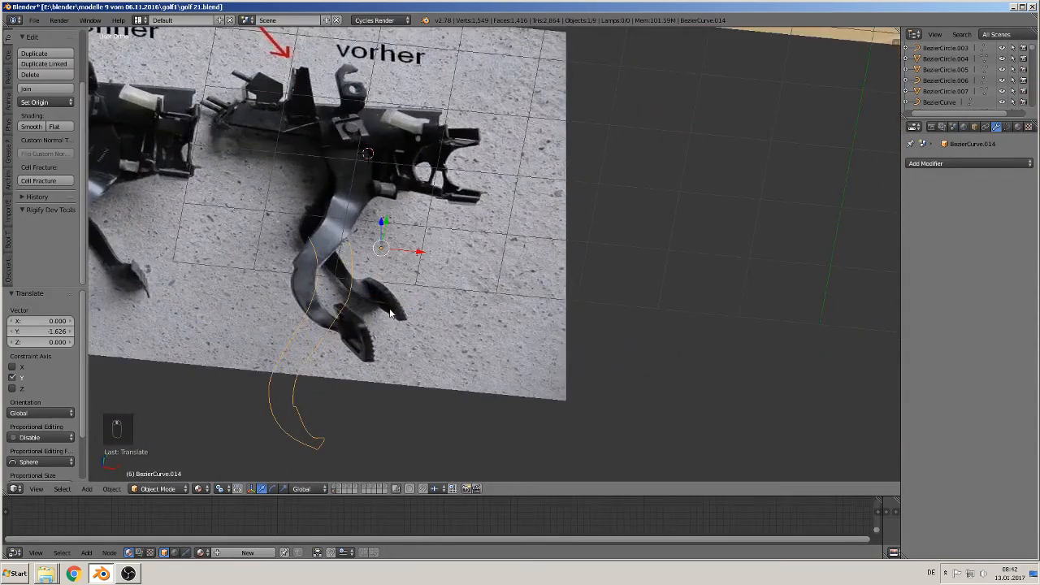
Convert the arm's Bezier curve to a mesh
key("KP_7")
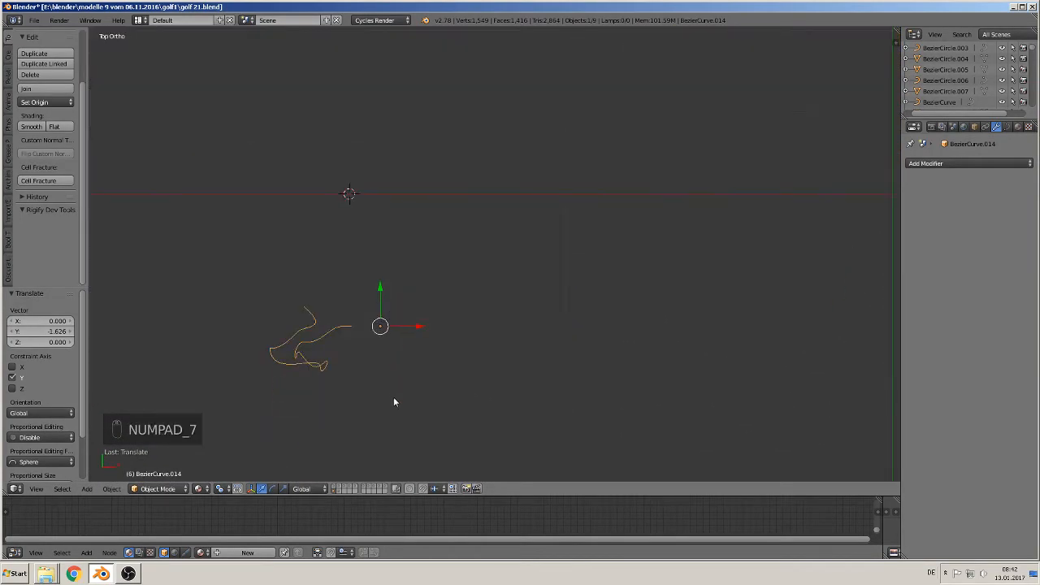
key("Tab")
key("Tab")
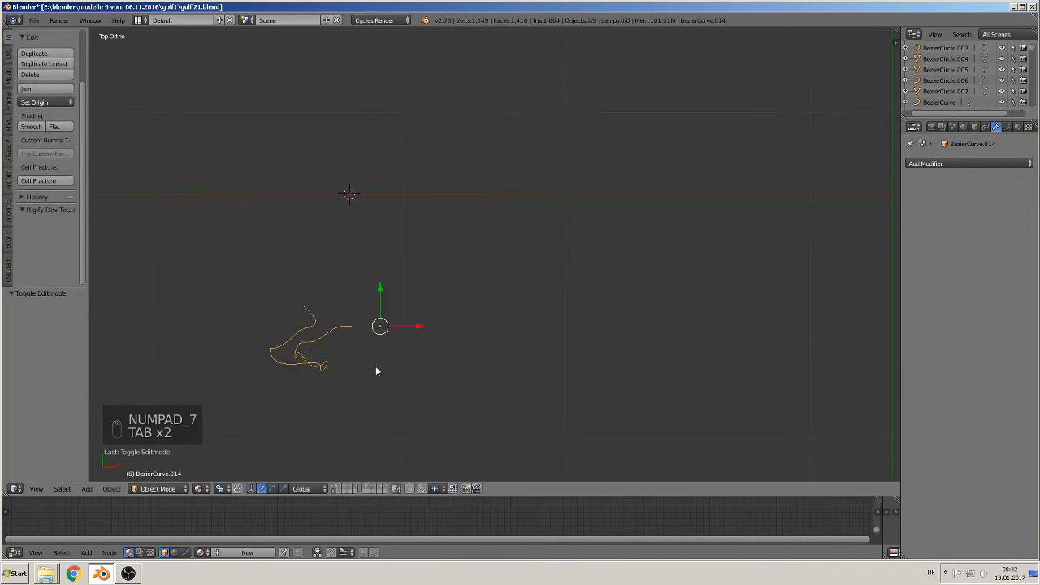
key("alt+c")
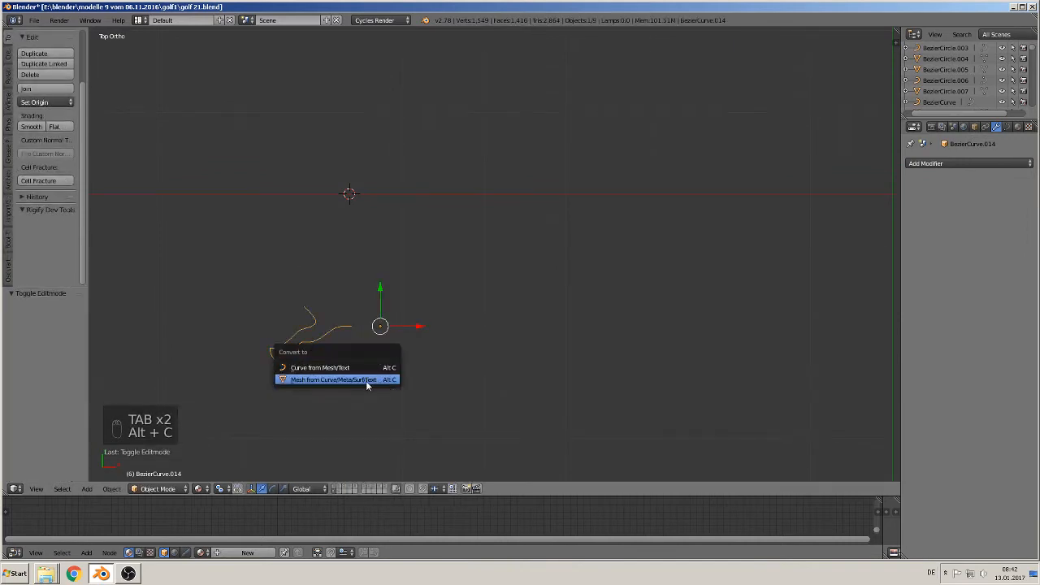
left_click(366, 381)
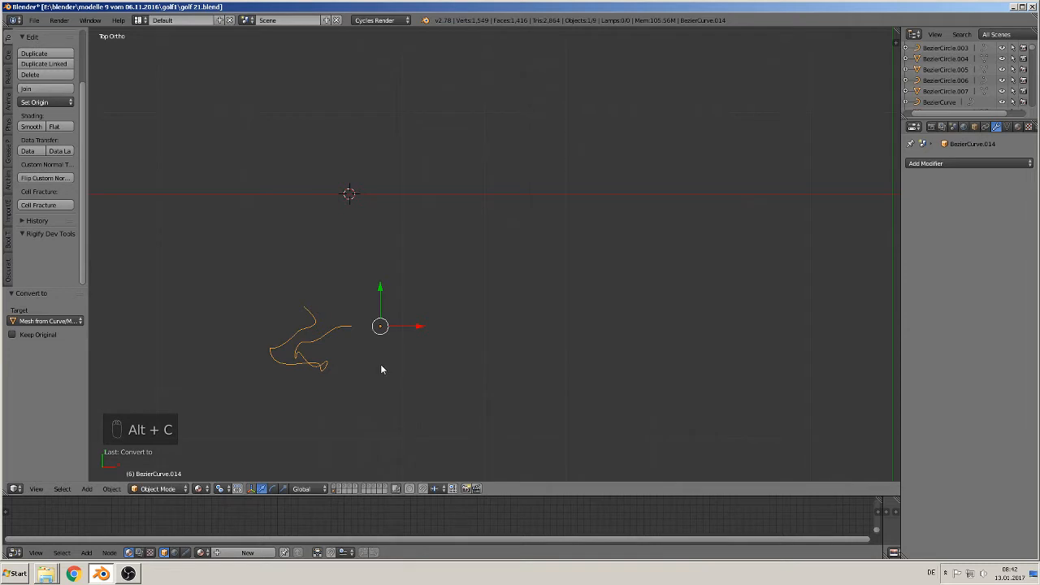
Flatten all vertices of the arm outline by scaling them to 0 along Y
key("Tab")
key("a")
key("a")
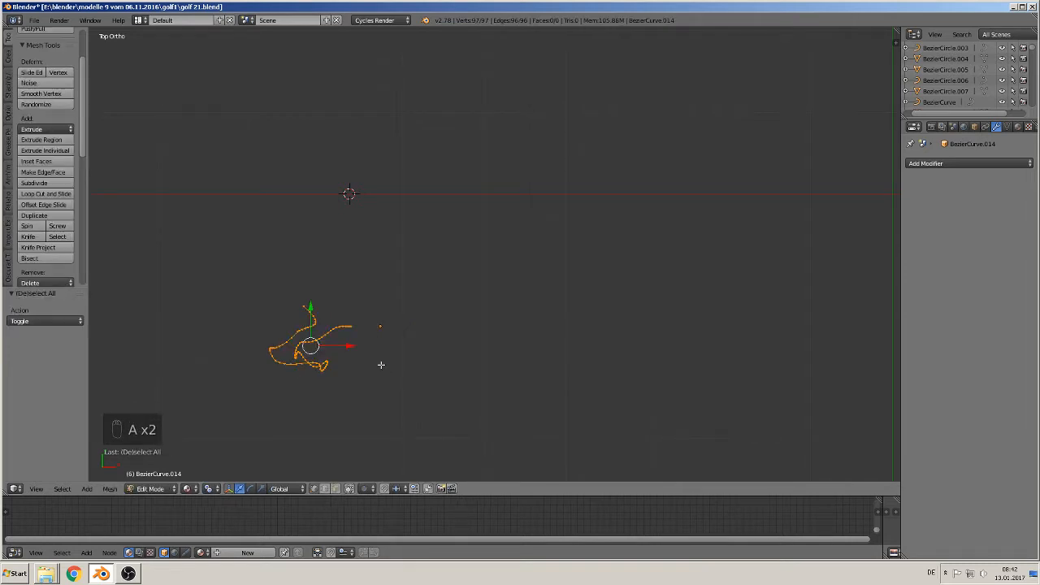
key("s")
key("y")
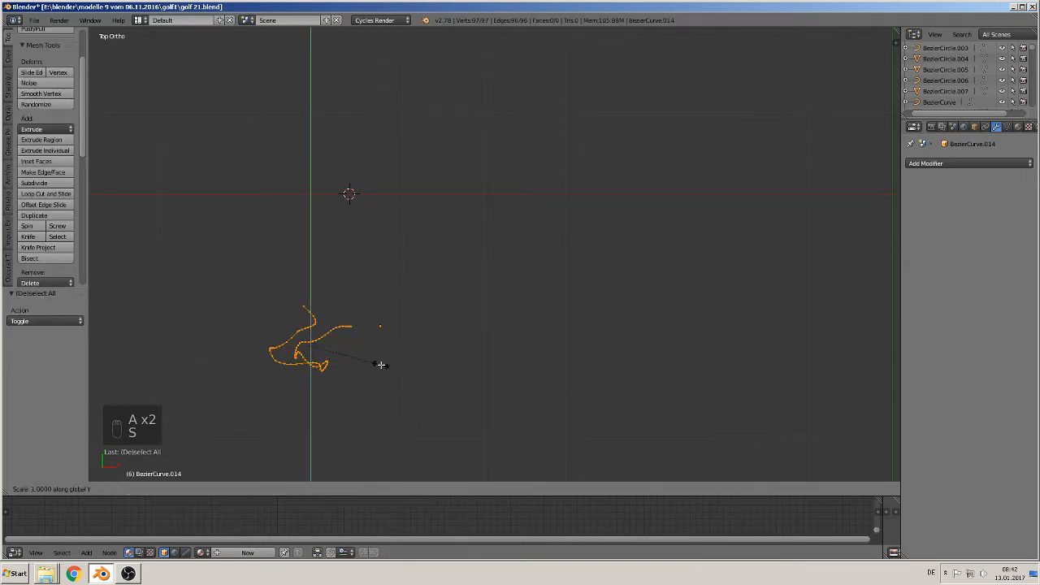
key("0")
key("Return")
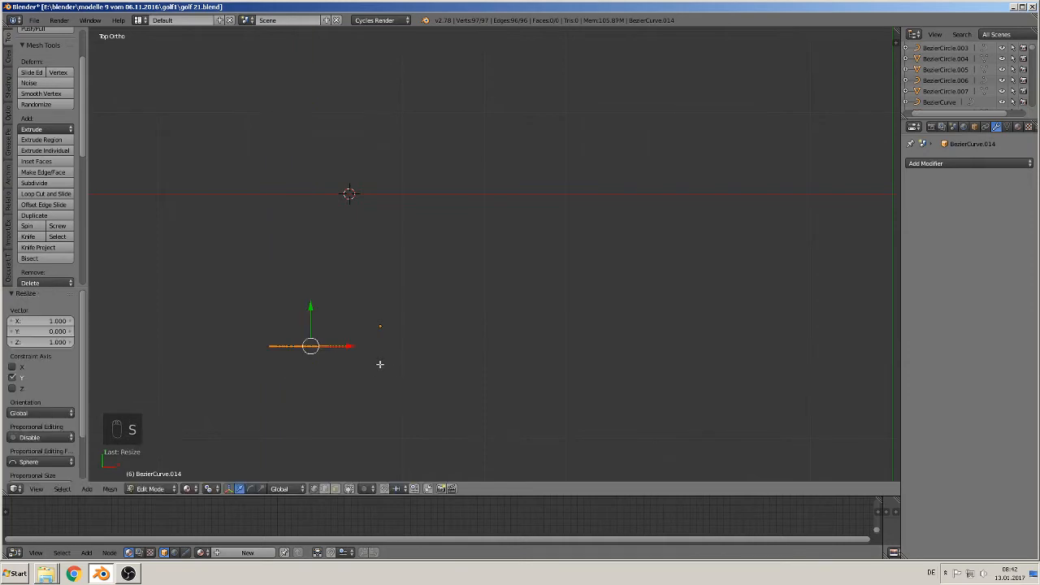
Join the two open end vertices at the top of the arm outline with an edge
key("KP_1")
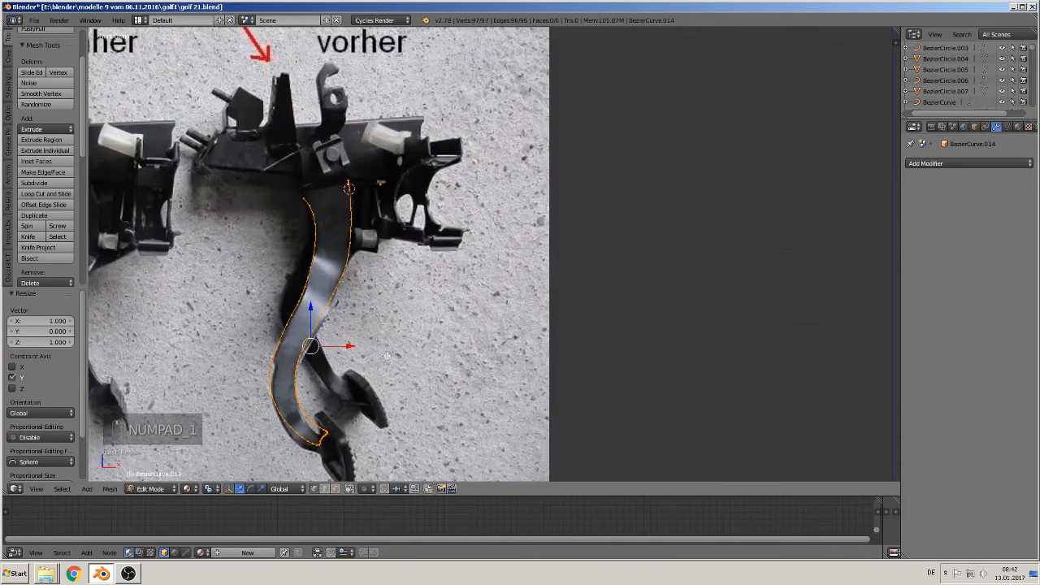
right_click(347, 193)
left_click(325, 189)
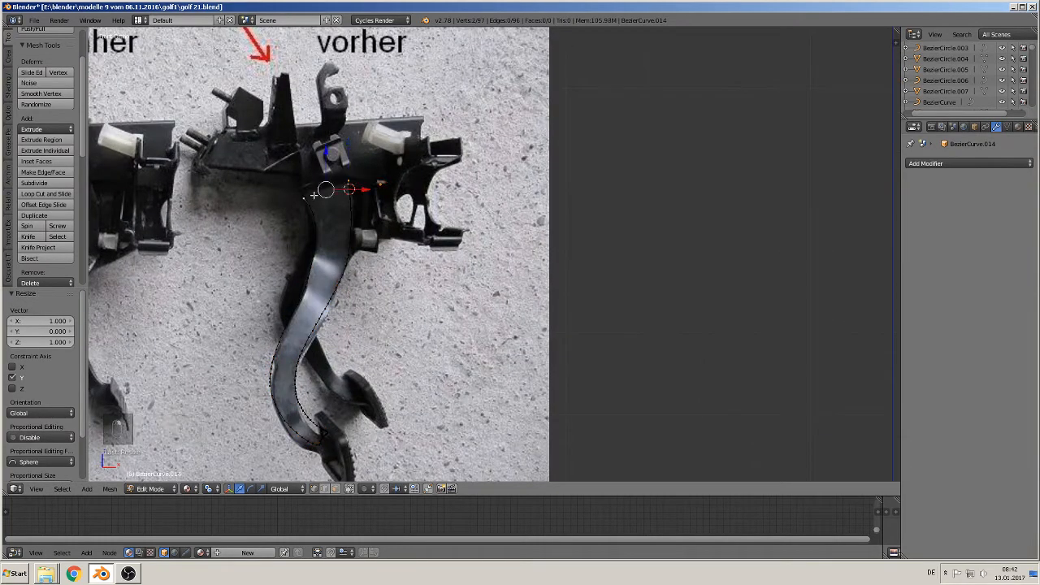
key("f")
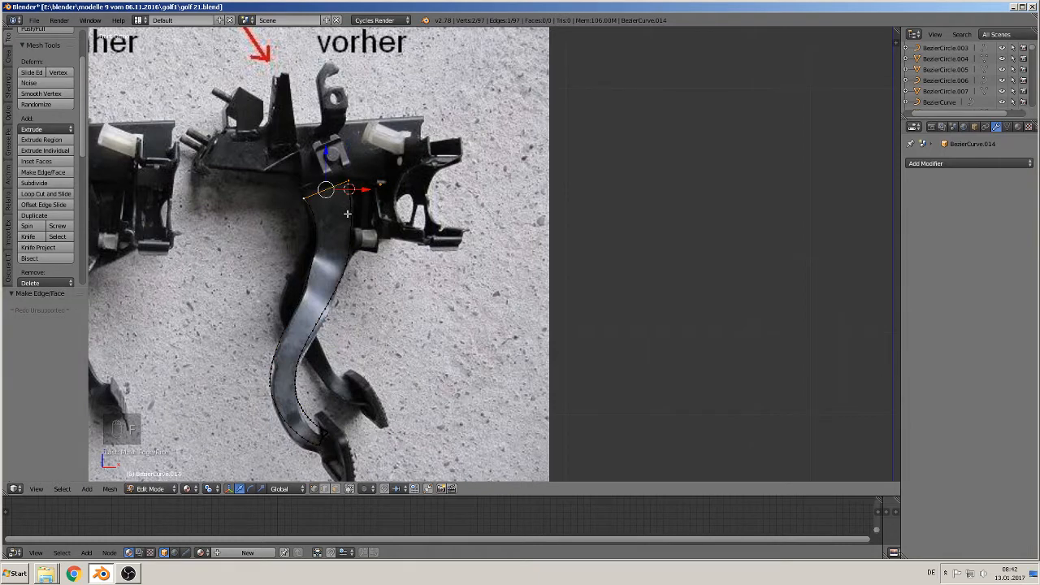
Fill the whole closed arm outline with a face and return to Object Mode with the arm selected
key("a")
key("a")
key("a")
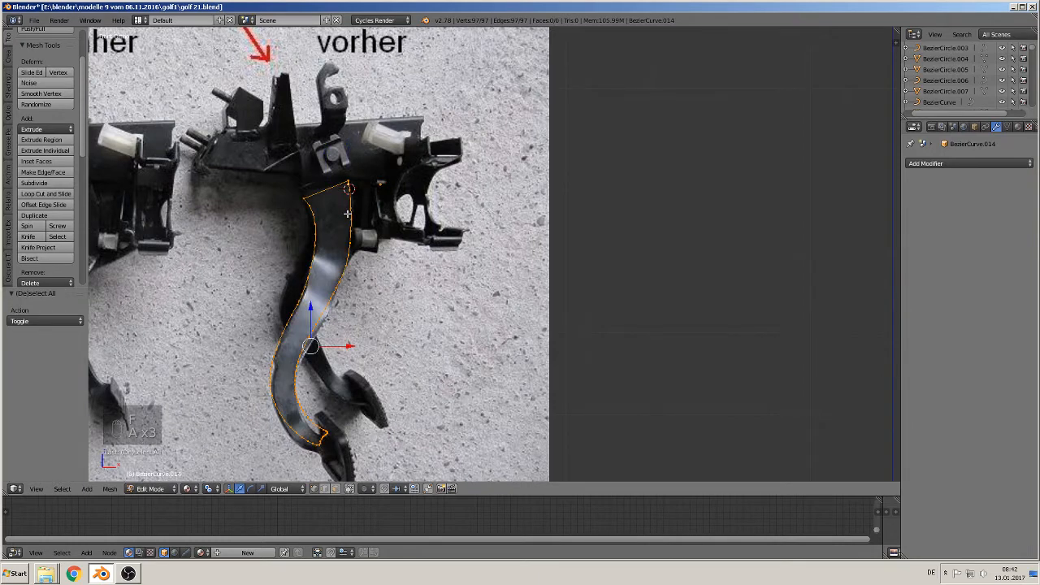
key("f")
key("Tab")
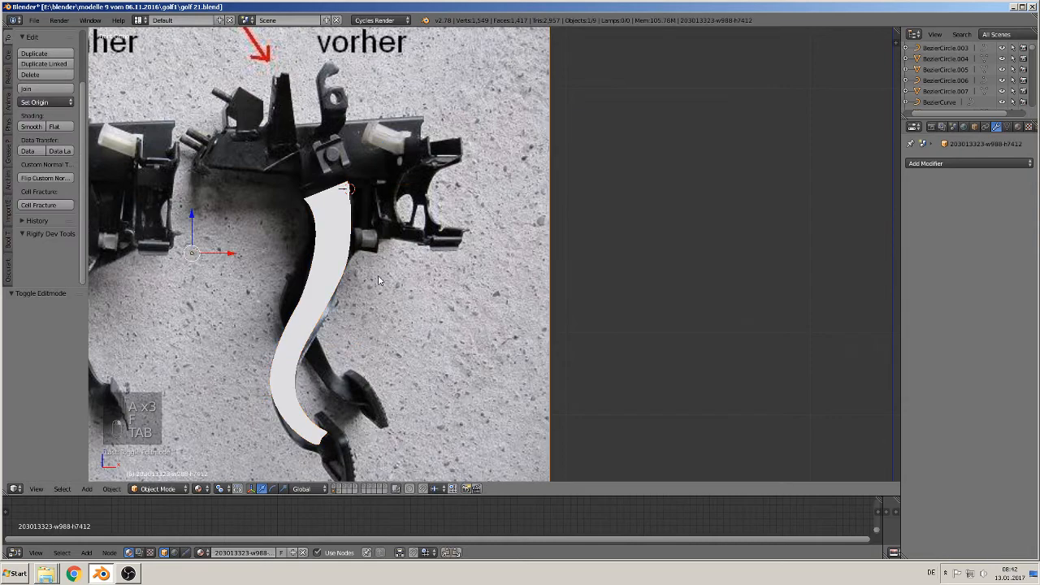
key("Tab")
key("Tab")
Move the arm 7.781 and a further 7.401 along X, off its reference photo to below the pedal pads
scroll(353, 258, "down", 5)
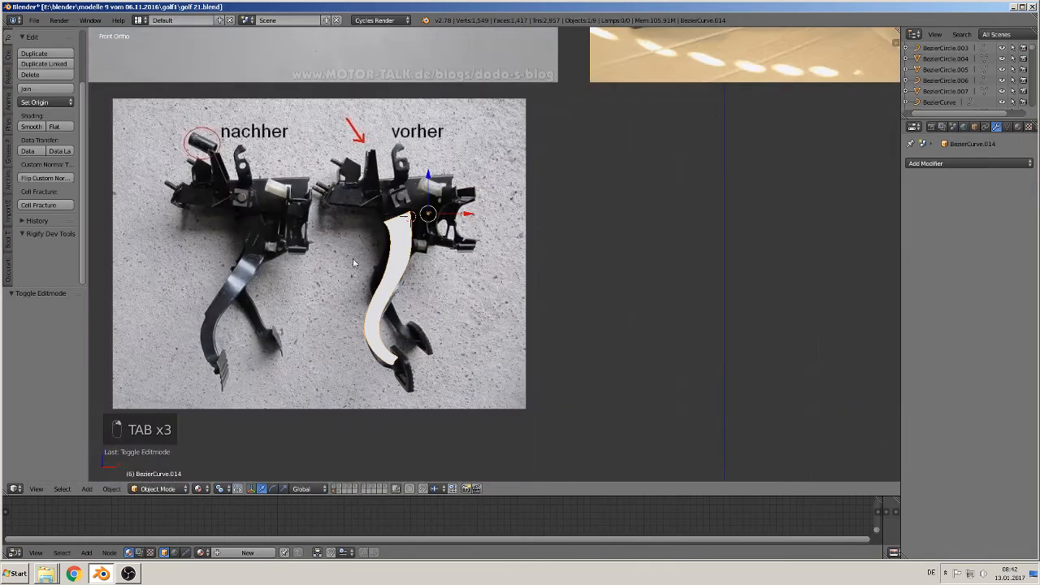
key("g")
key("x")
left_click_drag(517, 227, 749, 230)
middle_click_drag(802, 252, 384, 299, "shift")
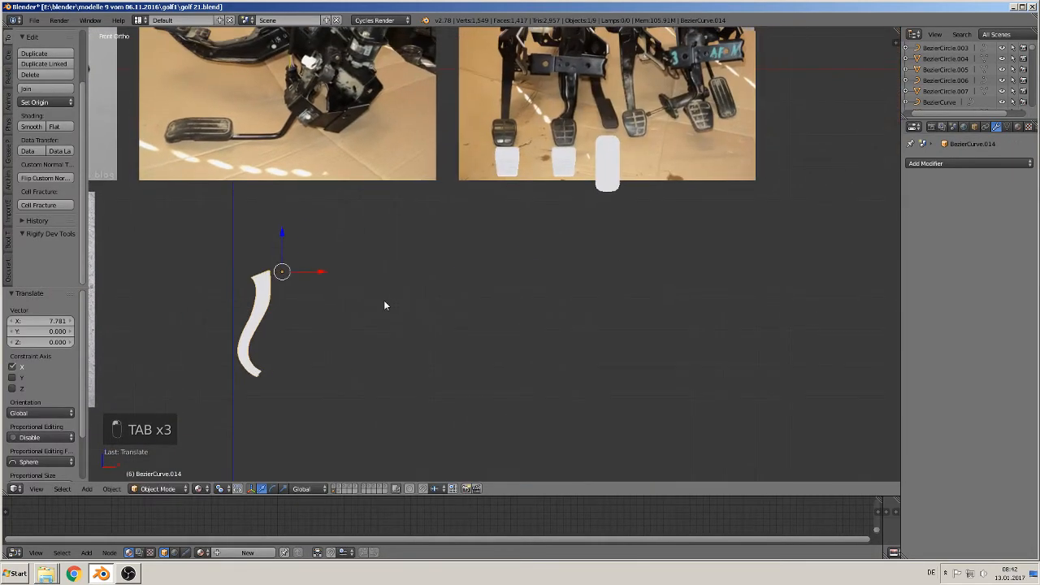
left_click_drag(343, 270, 555, 268)
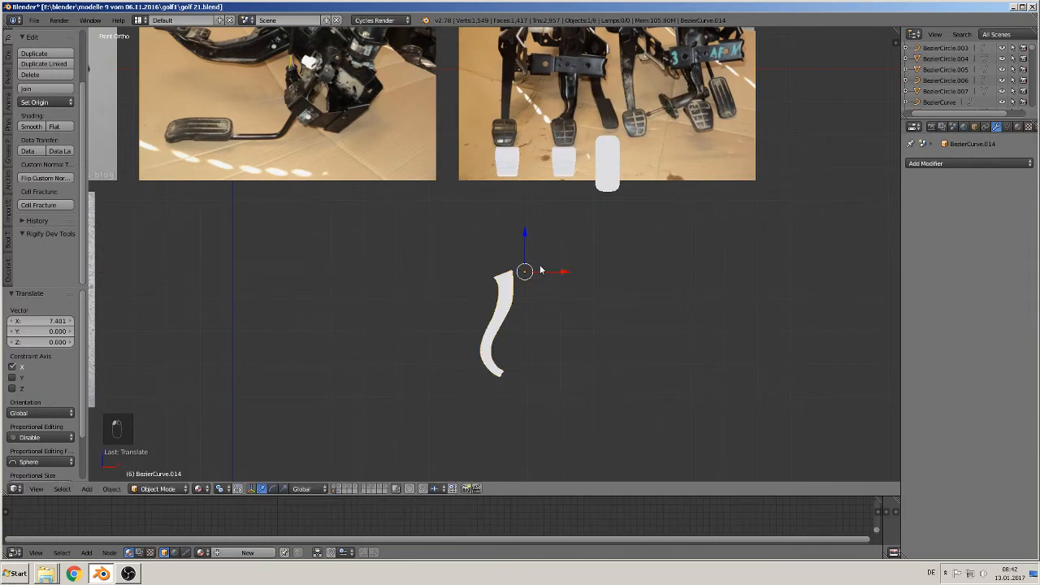
Extrude the filled arm face 0.139 along Y to give it thickness and return to Object Mode
middle_click_drag(540, 270, 538, 300)
scroll(537, 299, "up", 3)
key("Tab")
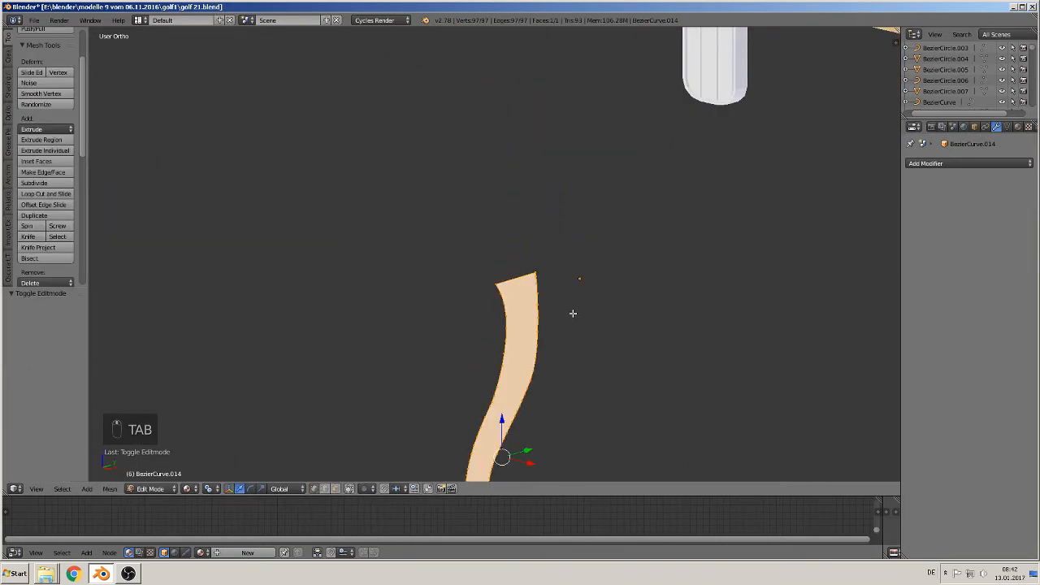
key("e")
left_click_drag(527, 449, 535, 448)
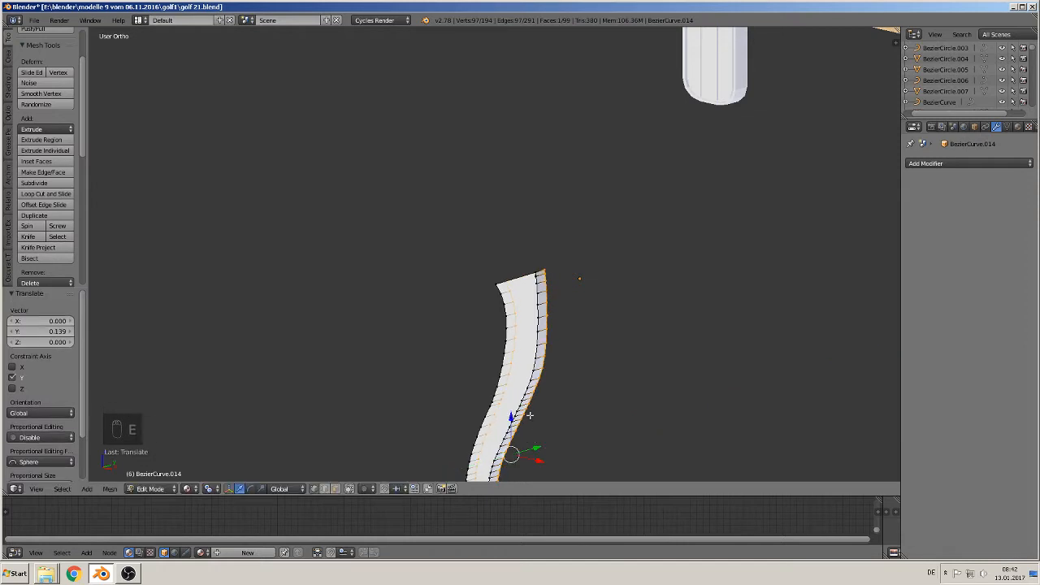
key("Tab")
Add a Bezier curve to the scene in front view for tracing the accelerator pedal's rod
scroll(518, 401, "down", 5)
middle_click_drag(517, 400, 627, 355)
key("KP_1")
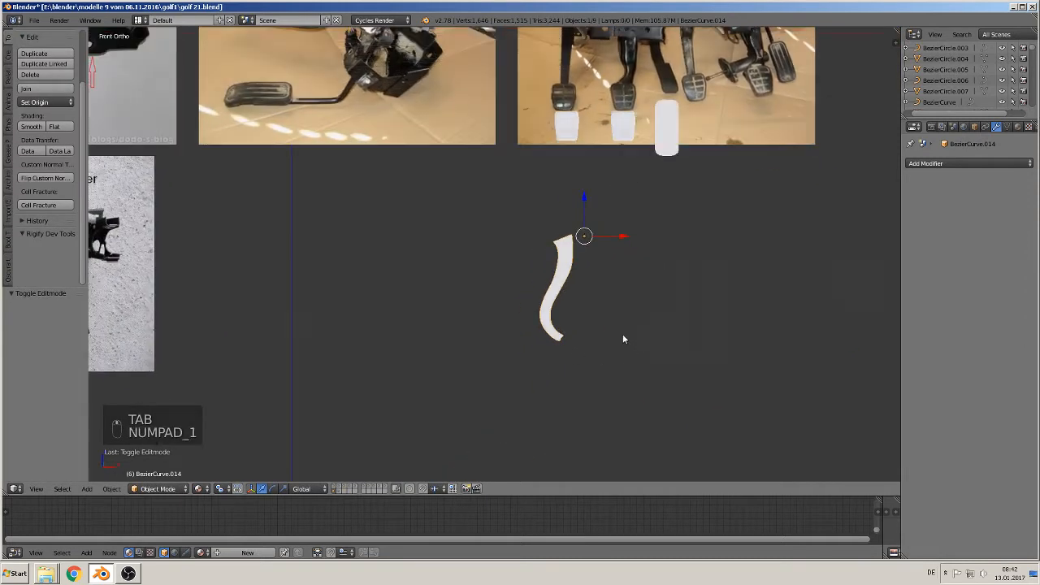
scroll(534, 252, "up", 5)
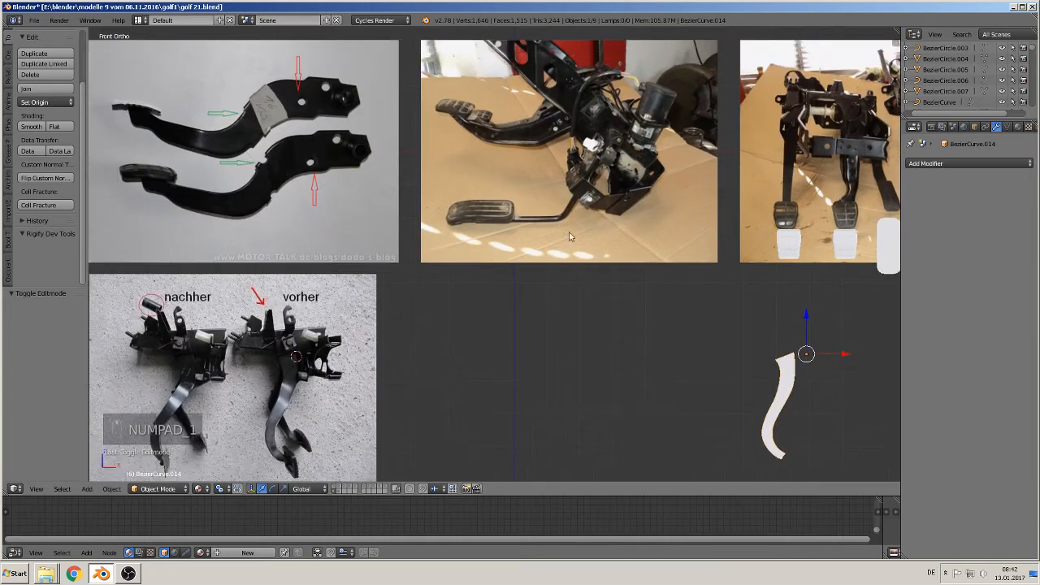
scroll(460, 238, "up", 1)
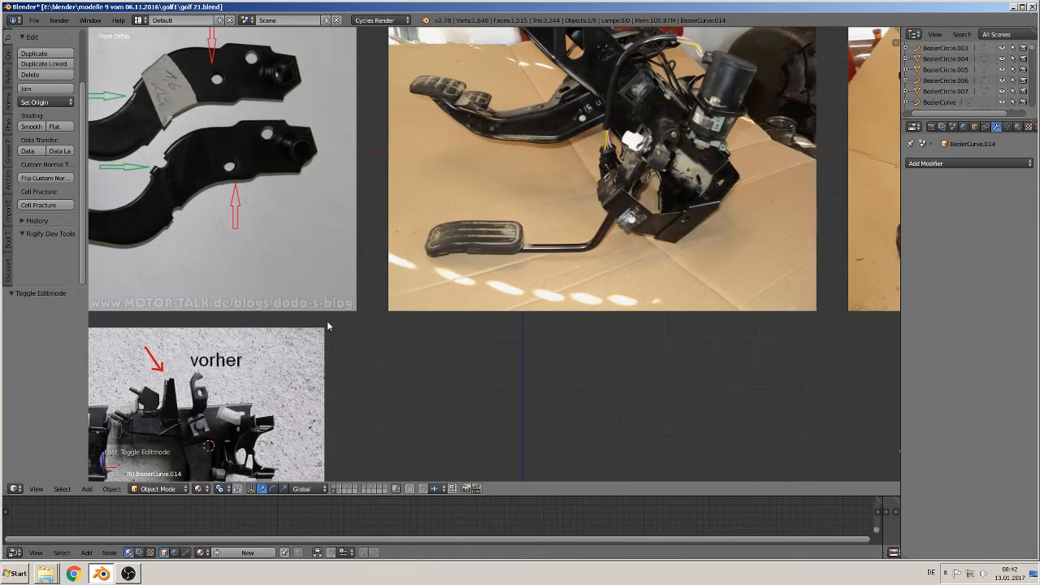
left_click(110, 488)
left_click(86, 488)
mouse_move(96, 465)
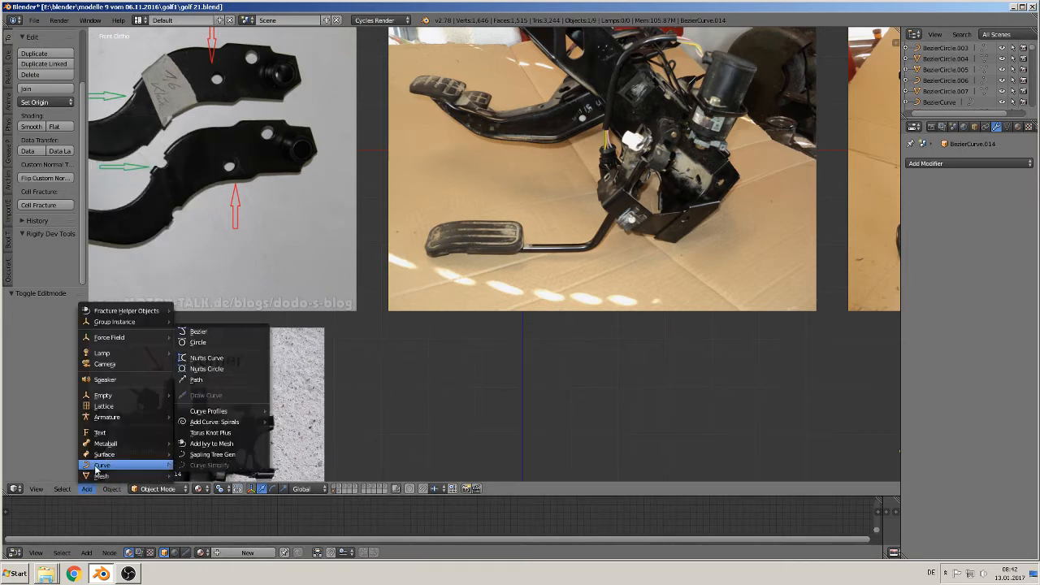
left_click(198, 332)
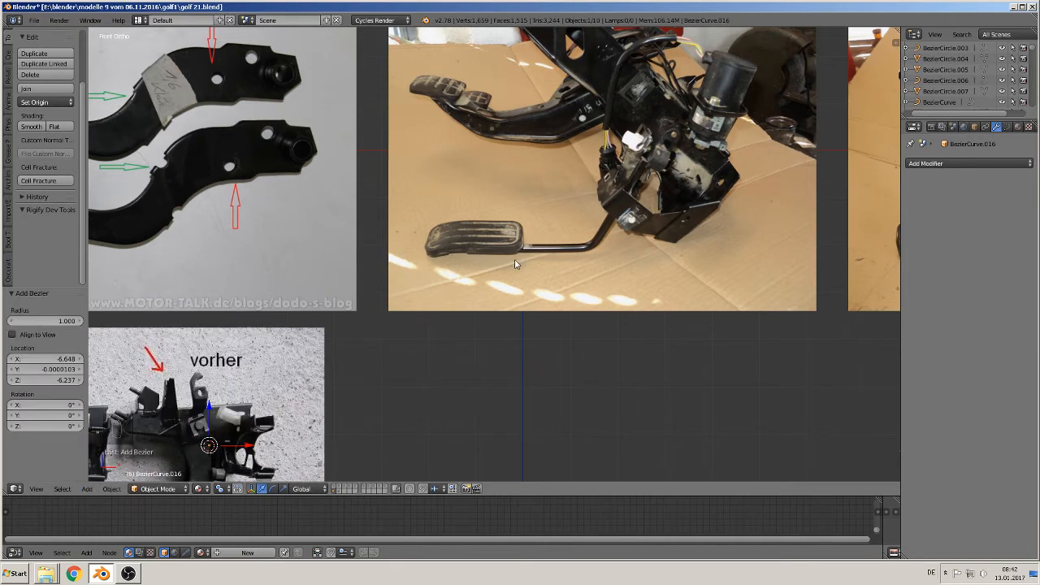
Rotate the curve 90° about X and move it 6.685 along X and 3.925 along Z onto the accelerator pedal photo
scroll(548, 301, "down", 3)
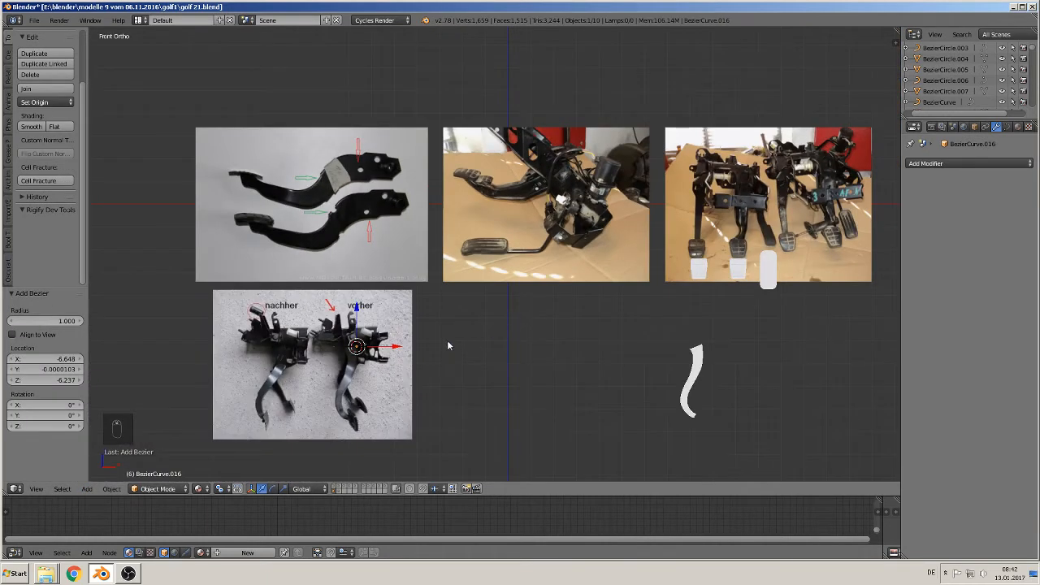
type("rx90")
key("Return")
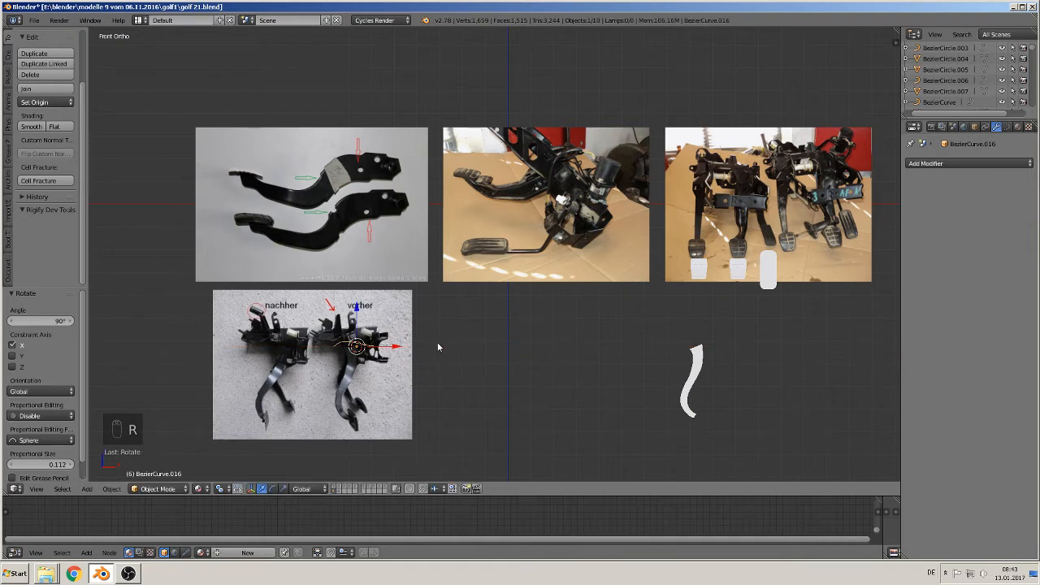
key("g")
left_click(585, 253)
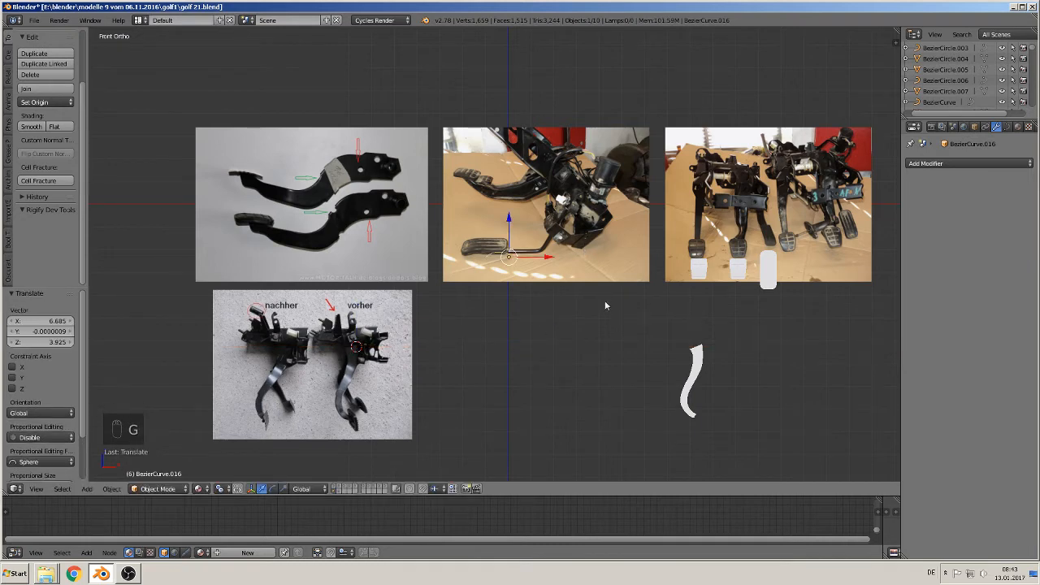
In Edit Mode, move the curve's right end point 0.216 along X and 0.194 along Z to the rod's lower edge before the bend
scroll(420, 380, "up", 8)
key("Tab")
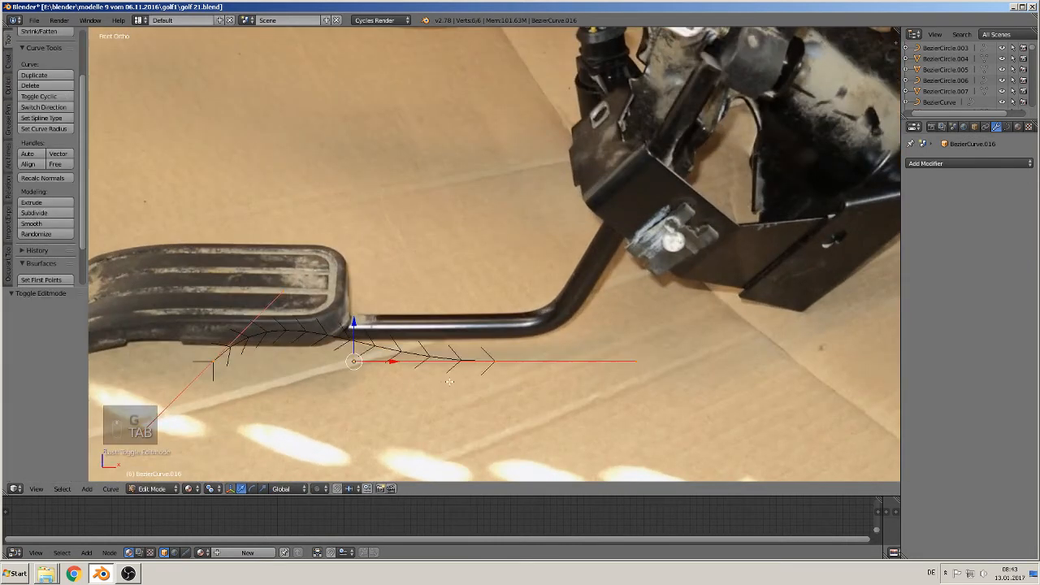
scroll(439, 382, "down", 2)
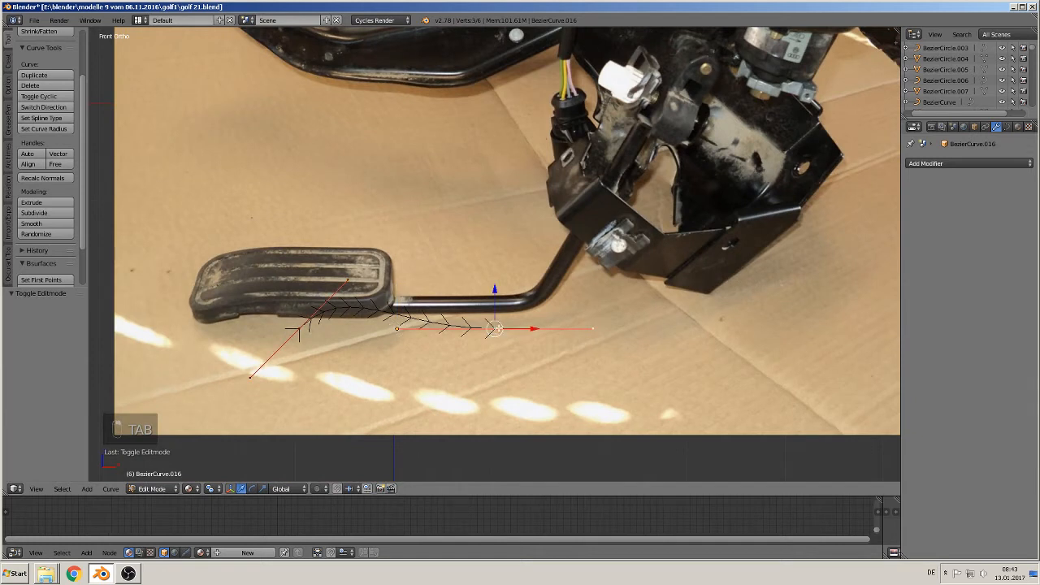
key("g")
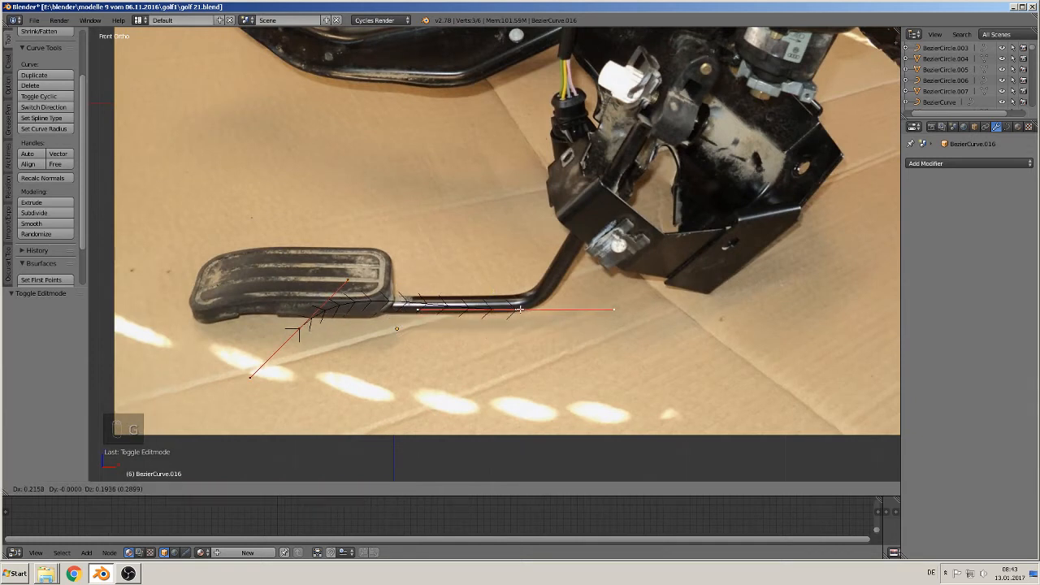
left_click(500, 310)
Turn the left end point's handles nearly horizontal and raise the point to the lower edge of the pedal pad
key("g")
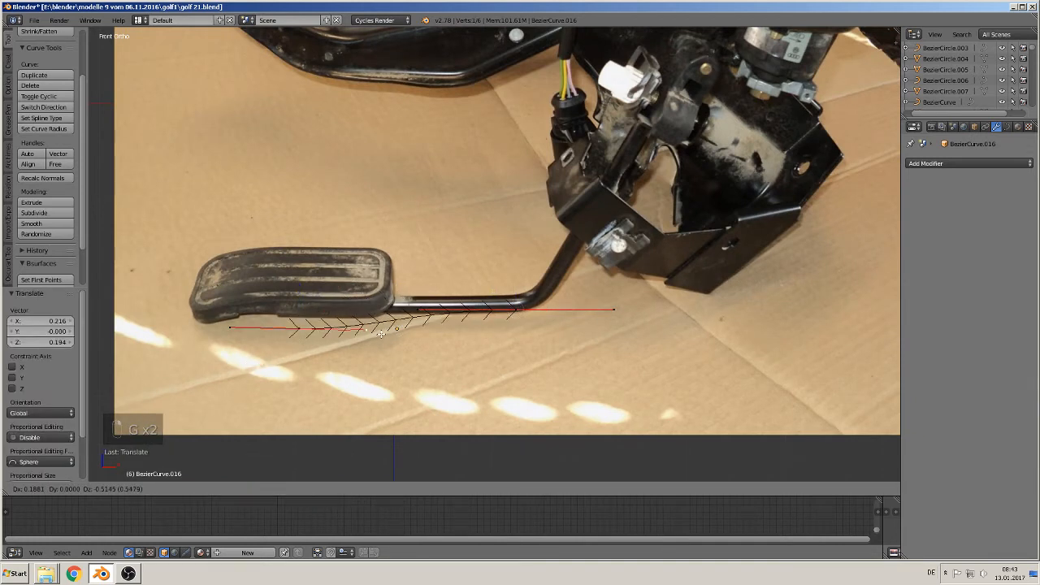
left_click(302, 328)
key("g")
right_click(302, 328)
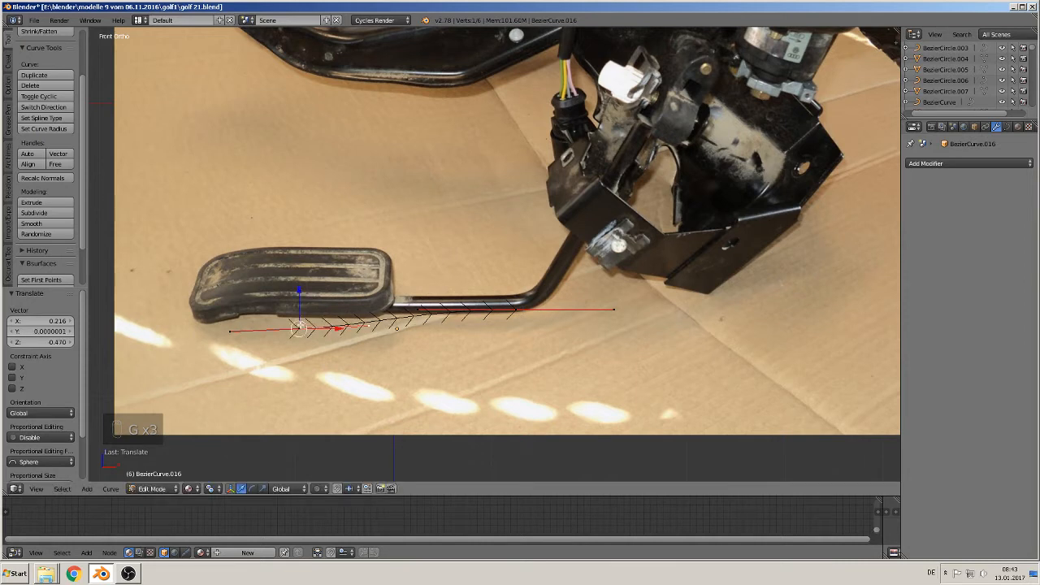
key("g")
right_click(299, 324)
right_click(299, 324)
key("g")
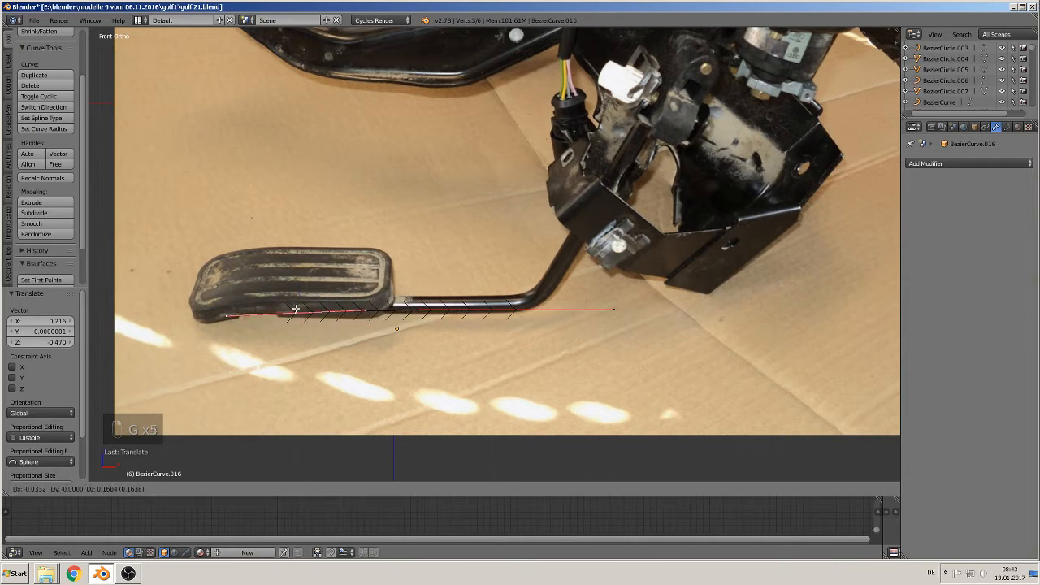
left_click(367, 312)
key("g")
left_click(367, 314)
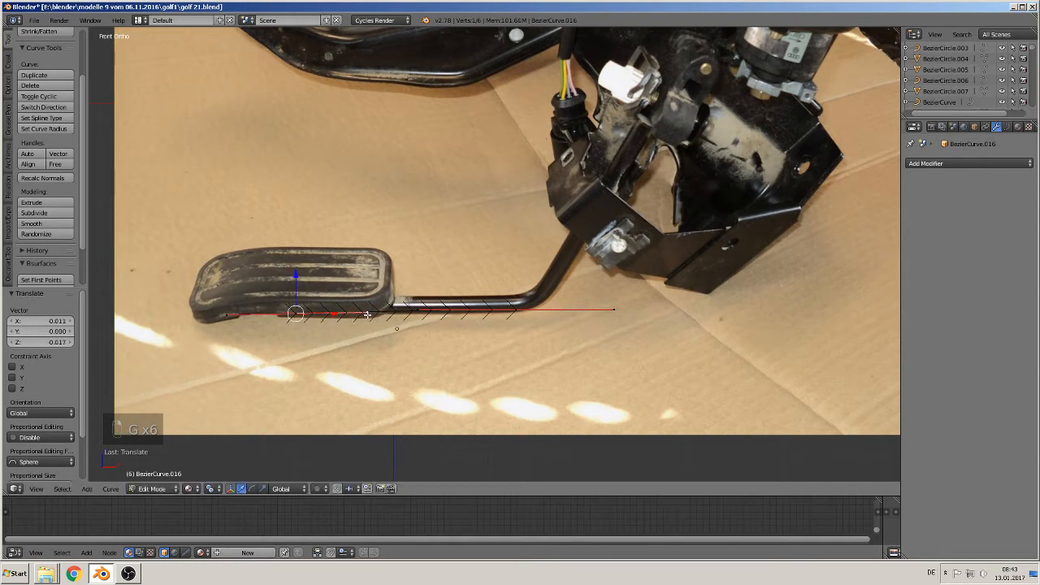
Align the right end point's left handle with the rod and pull its outer handle back 0.985 along X toward the point
right_click(420, 307)
key("g")
left_click(415, 311)
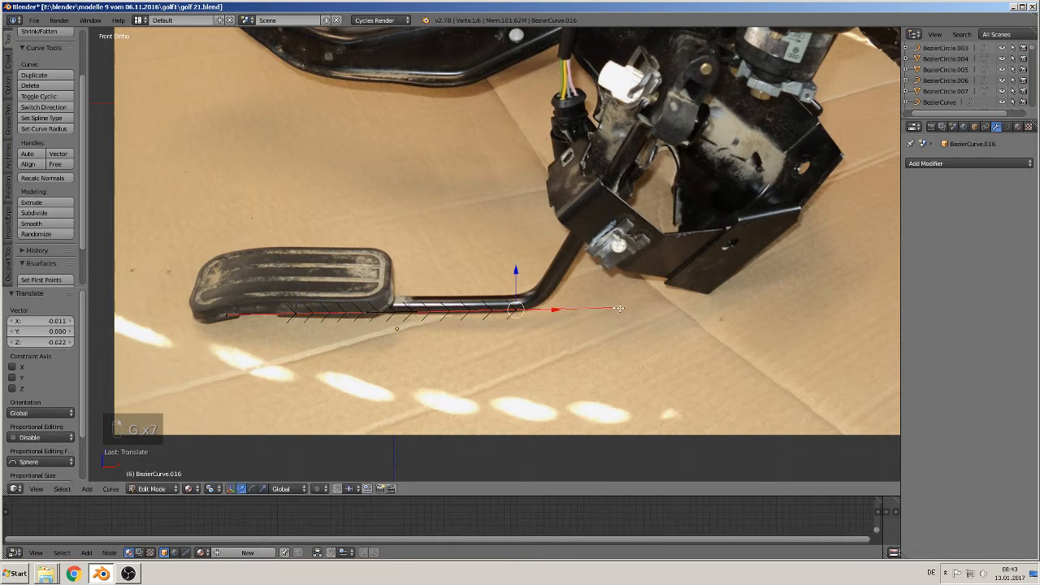
key("g")
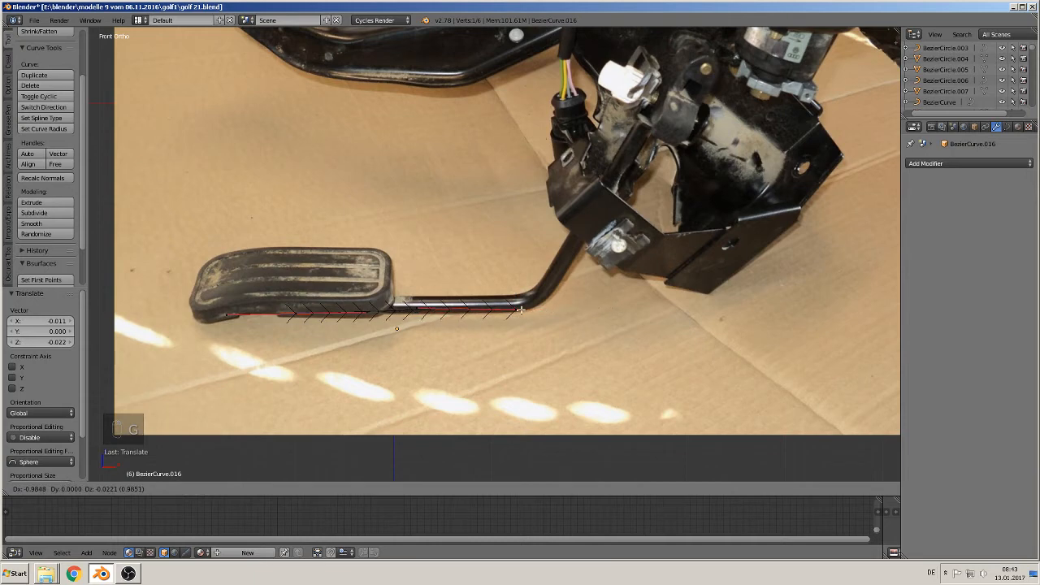
left_click(520, 309)
Extrude the curve's end 0.446 along X and 0.277 along Z past the rod's bend and angle its handle along the slope
scroll(520, 310, "up", 5)
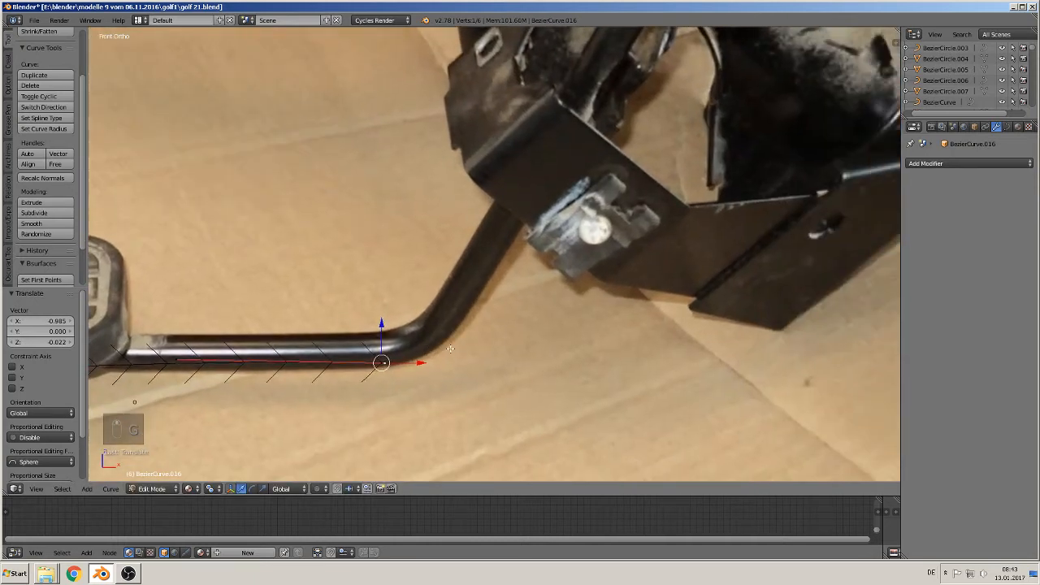
right_click(380, 363)
key("e")
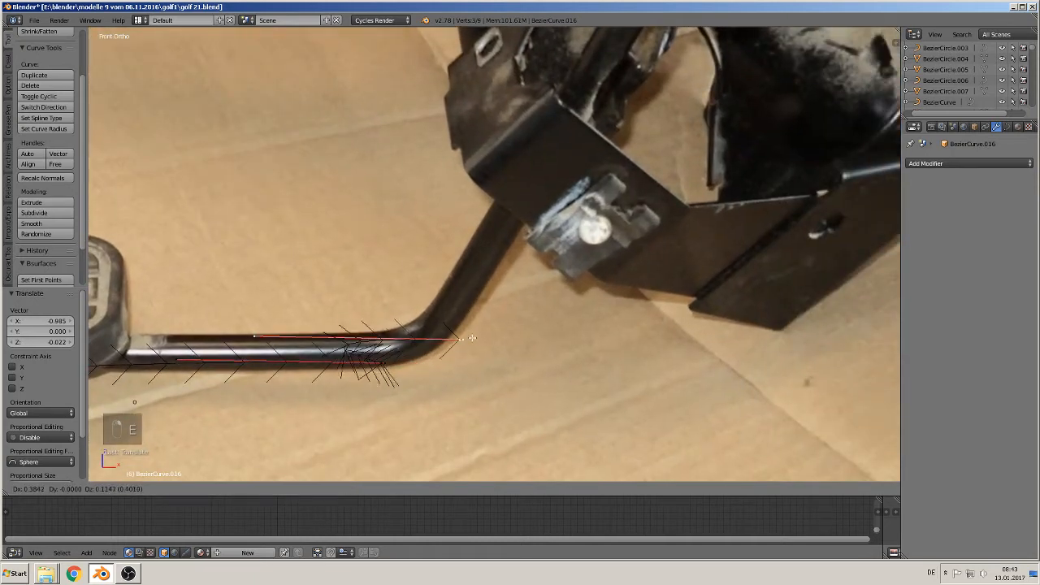
left_click(481, 310)
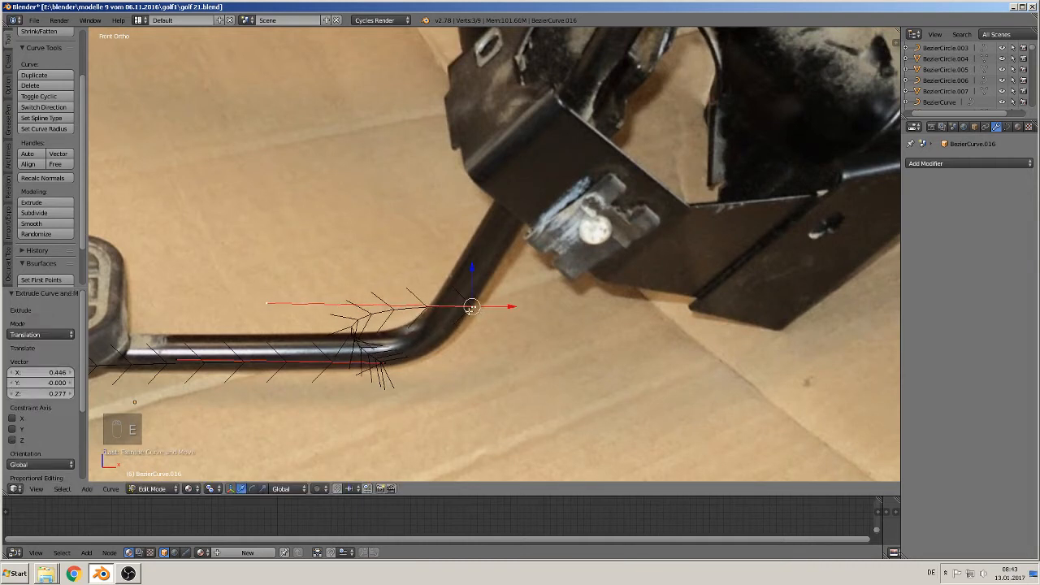
key("g")
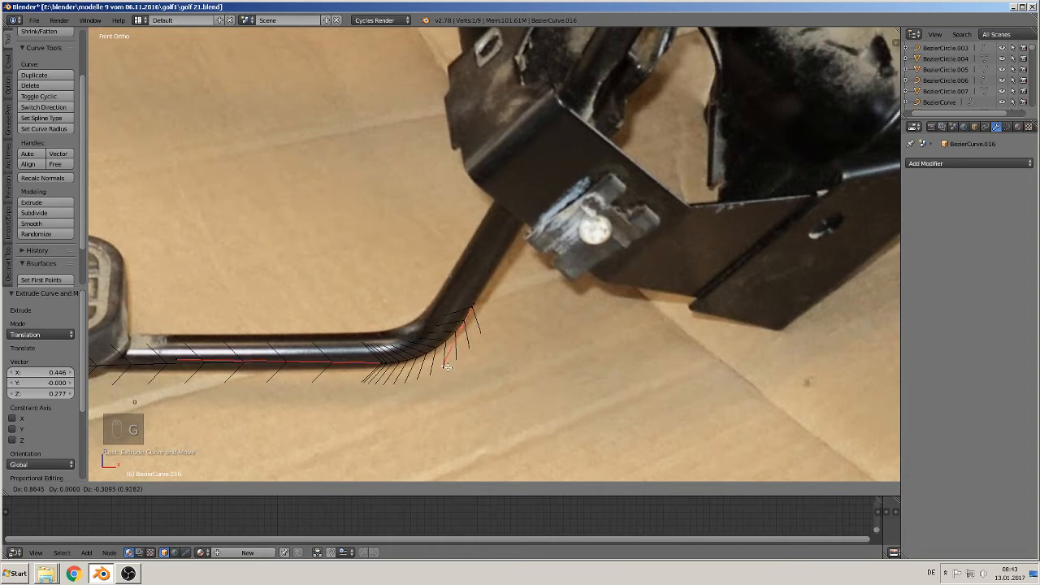
left_click(474, 304)
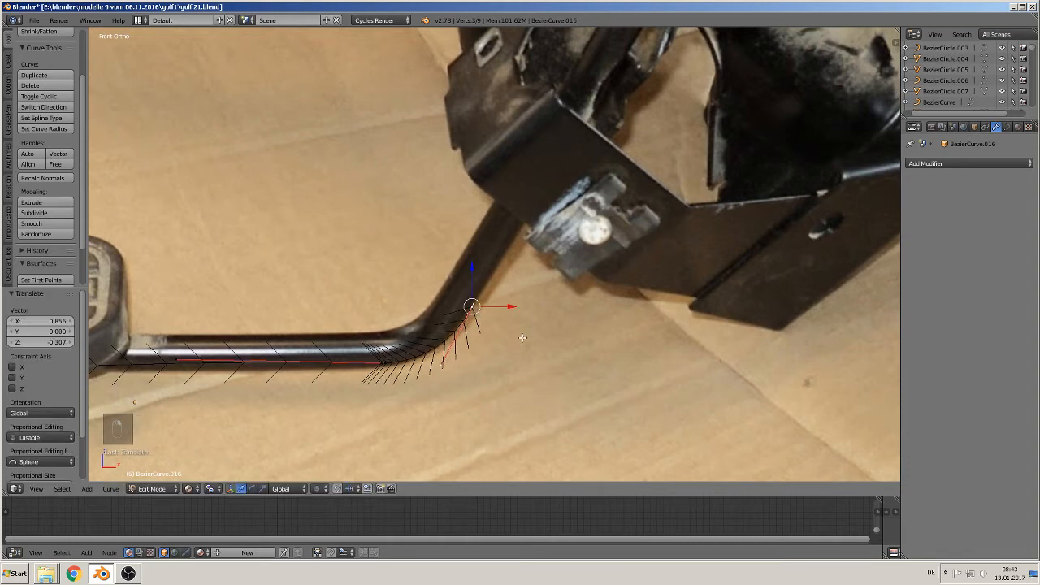
Extrude the curve's end 0.718 along X and 1.226 along Z up the rod into the bracket, returning to Object Mode
scroll(520, 334, "down", 2)
key("e")
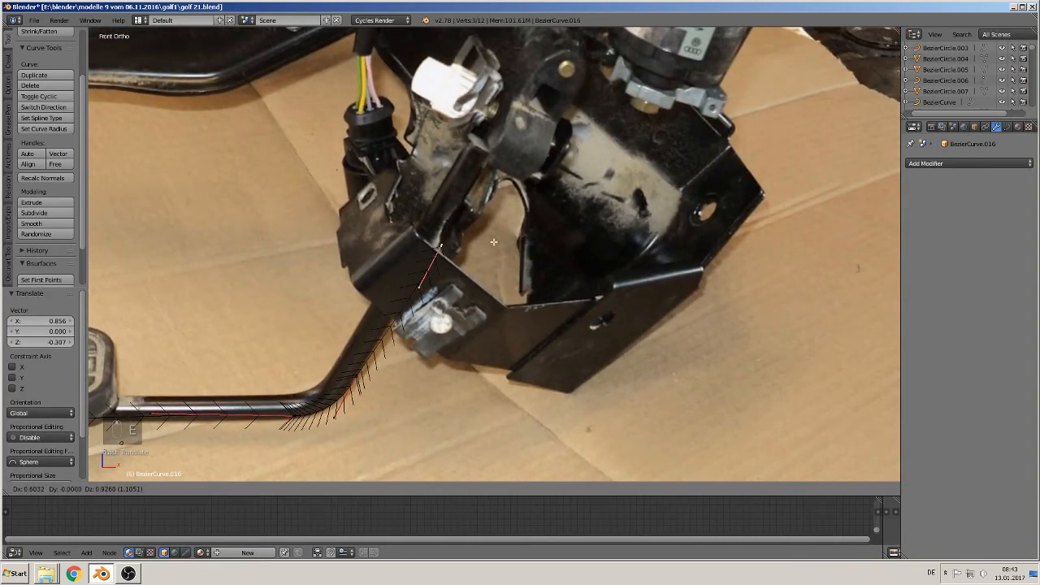
left_click(457, 204)
scroll(508, 205, "down", 4)
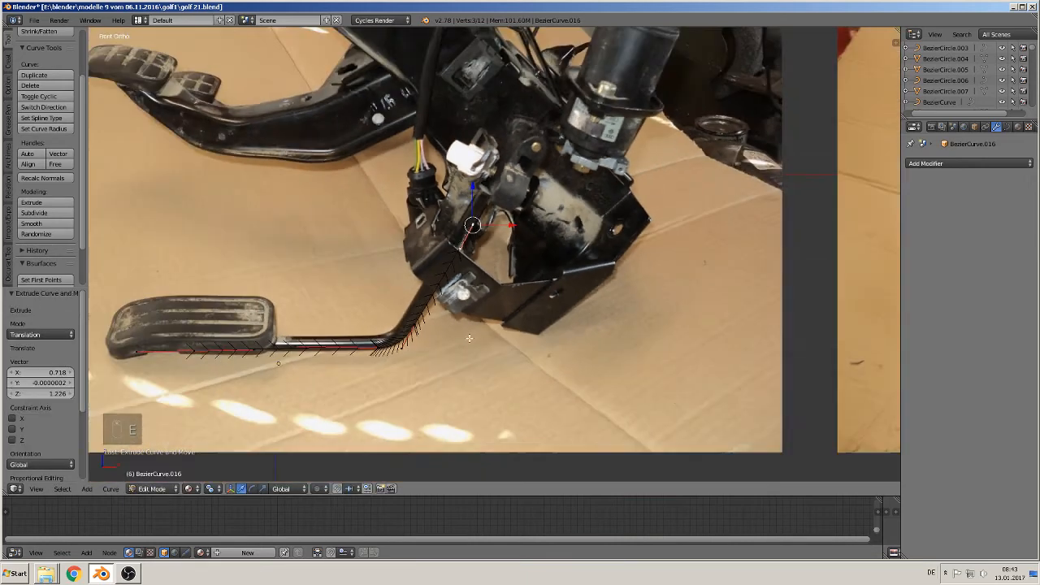
key("Tab")
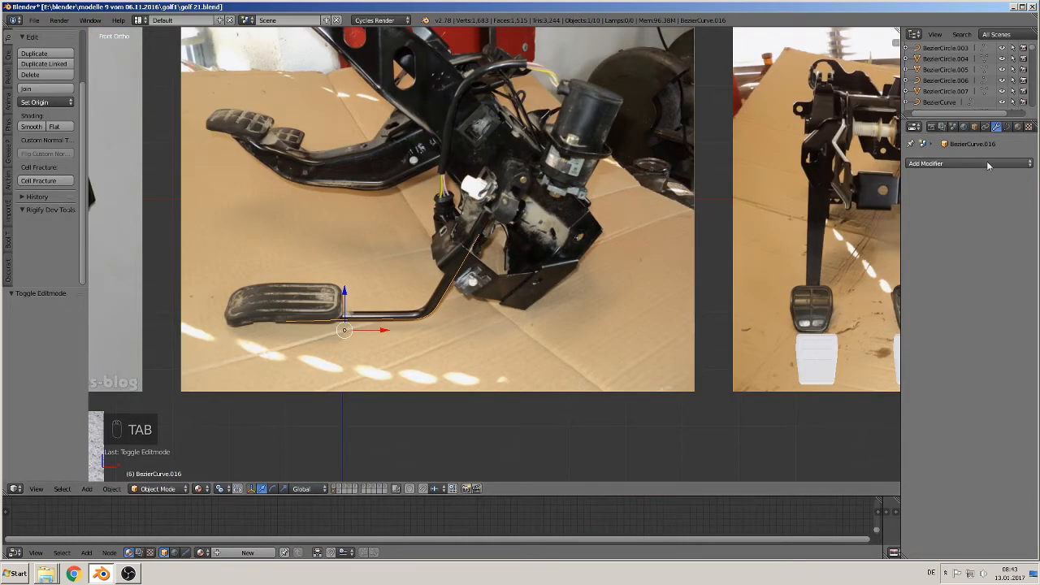
Turn the curve into a round rod with Full fill, a bevel depth of 0.076 and a bevel resolution of 3
left_click(1007, 126)
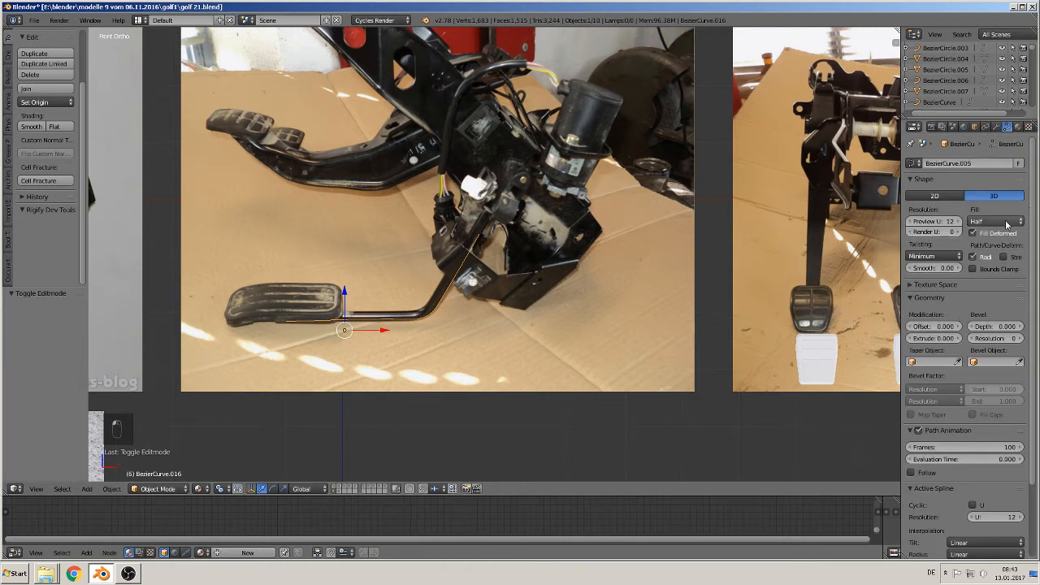
left_click(1000, 222)
left_click(991, 213)
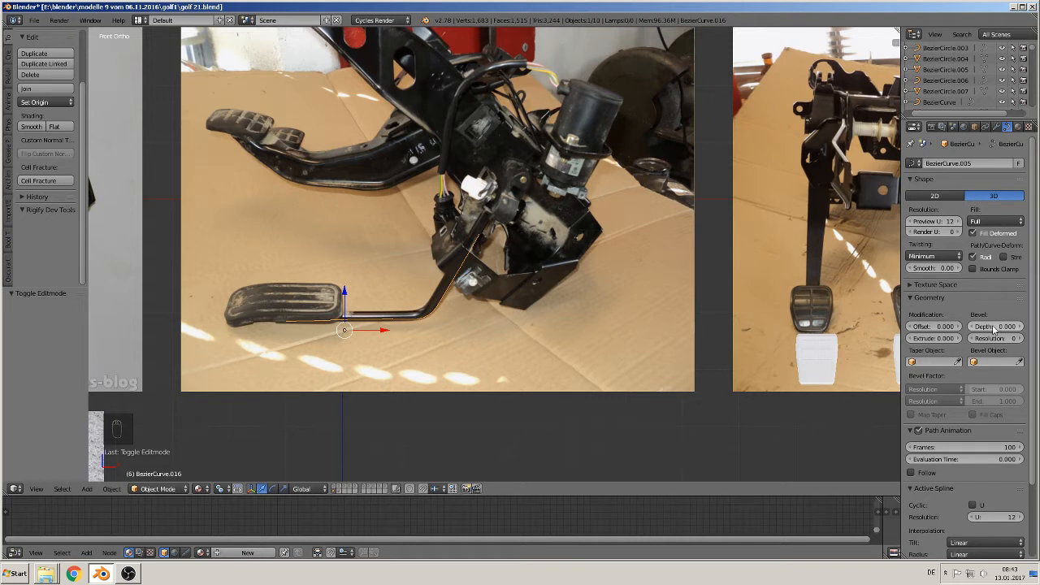
left_click_drag(993, 327, 1017, 328)
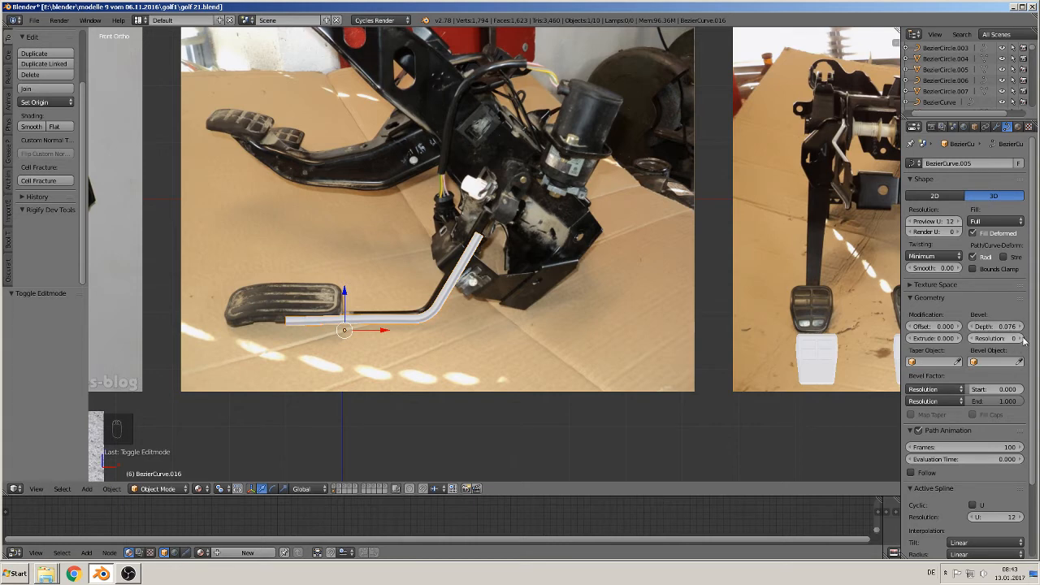
left_click(1021, 339)
left_click(1021, 338)
left_click(1021, 339)
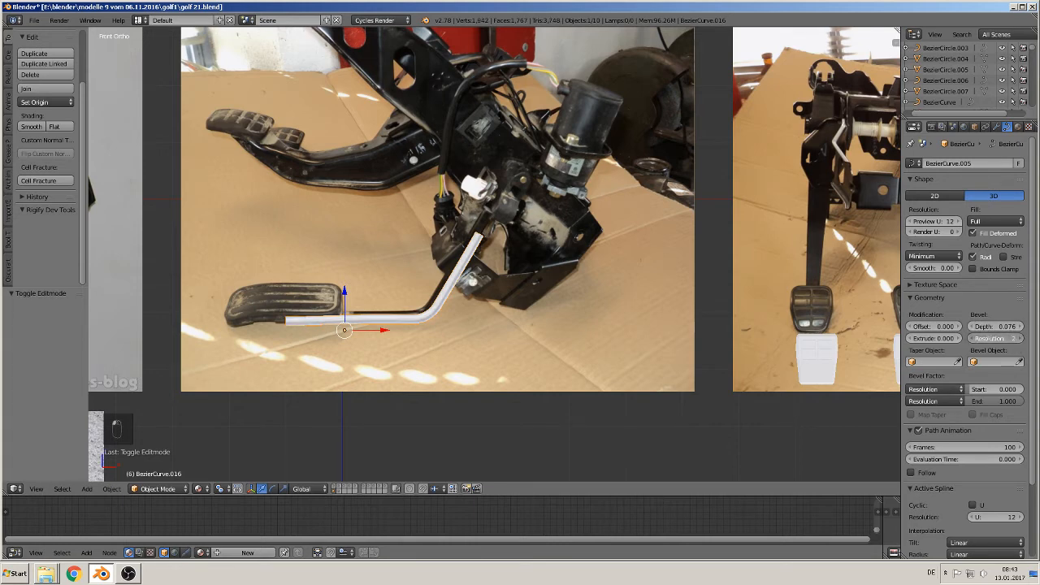
Raise the rod curve's start point under the pad 0.027 along Z and select the curve handle just before the bend
scroll(548, 379, "up", 3)
middle_click_drag(366, 384, 703, 280, "shift")
scroll(649, 292, "up", 2)
middle_click_drag(585, 315, 495, 323, "shift")
key("Tab")
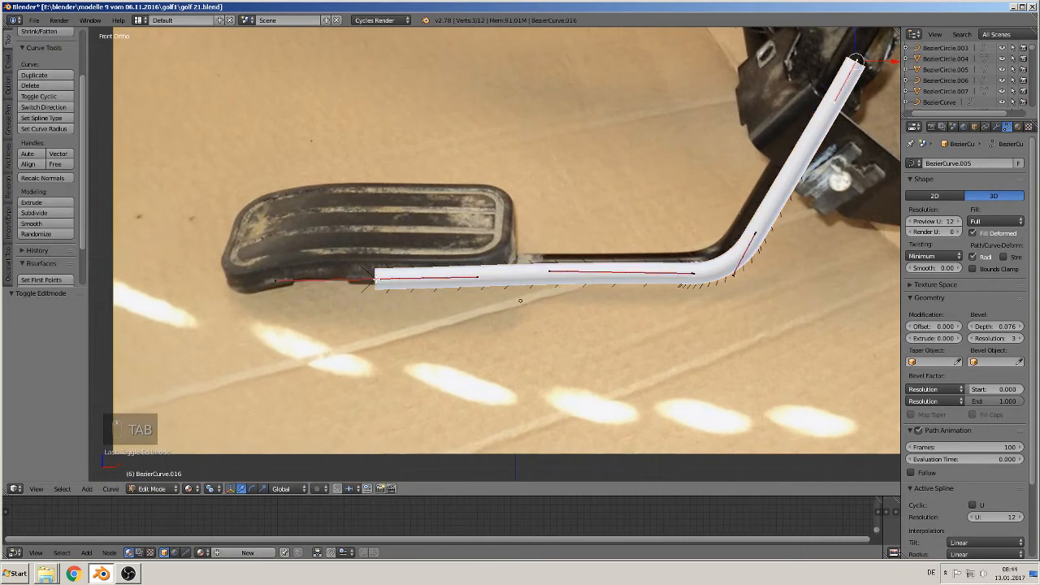
right_click(375, 248)
key("g")
key("z")
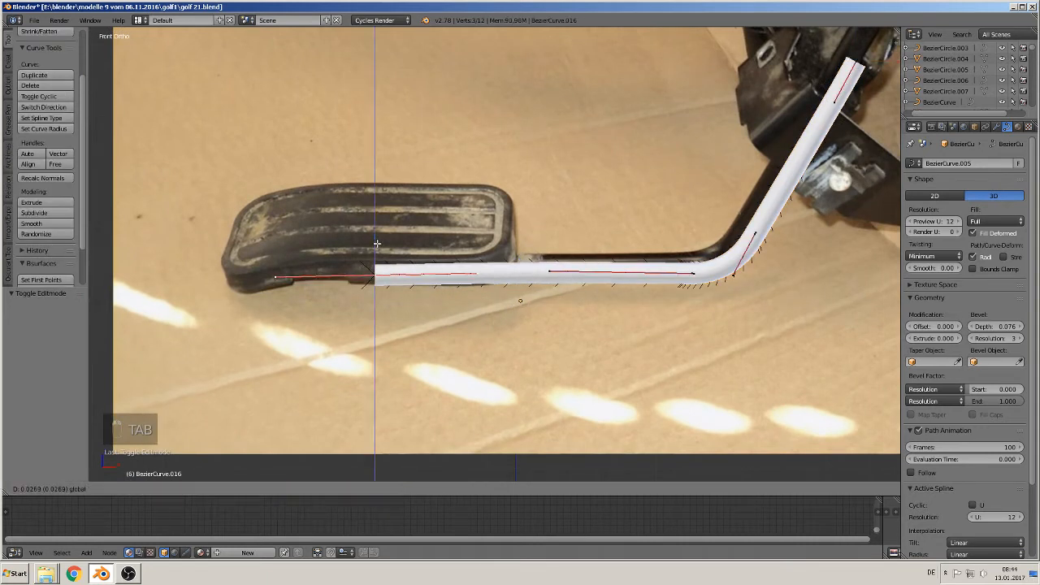
left_click(376, 242)
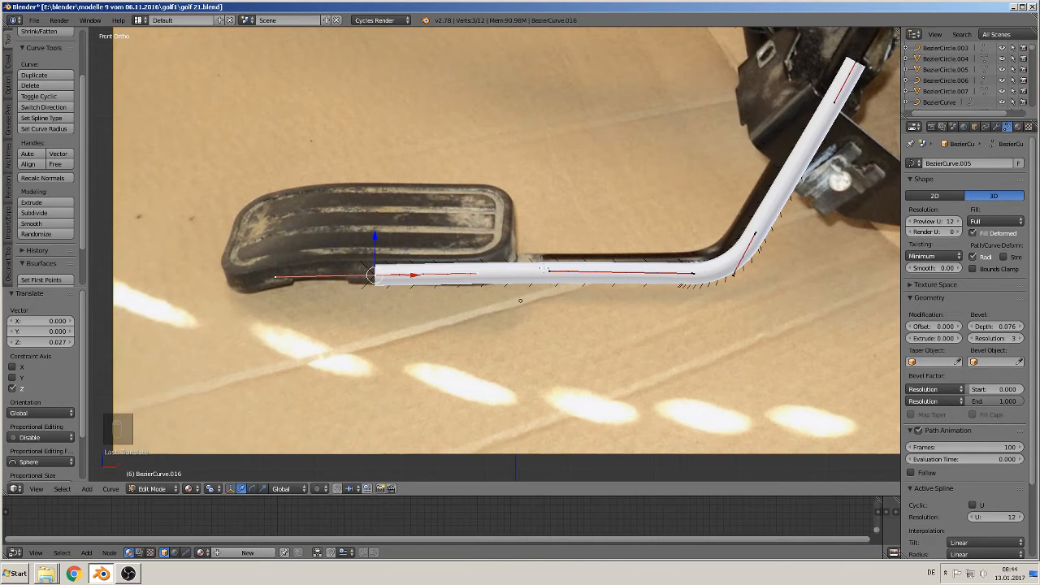
right_click(691, 274)
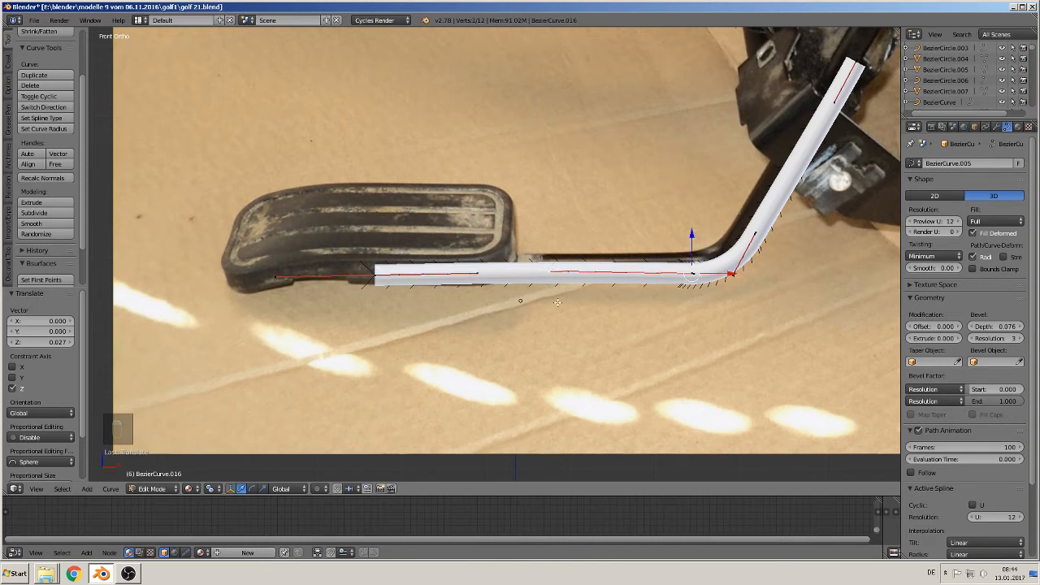
Lower the handle before the bend 0.015 along Z and shift the curve's start point -0.004 along X and -0.012 along Z, returning to Object Mode
key("g")
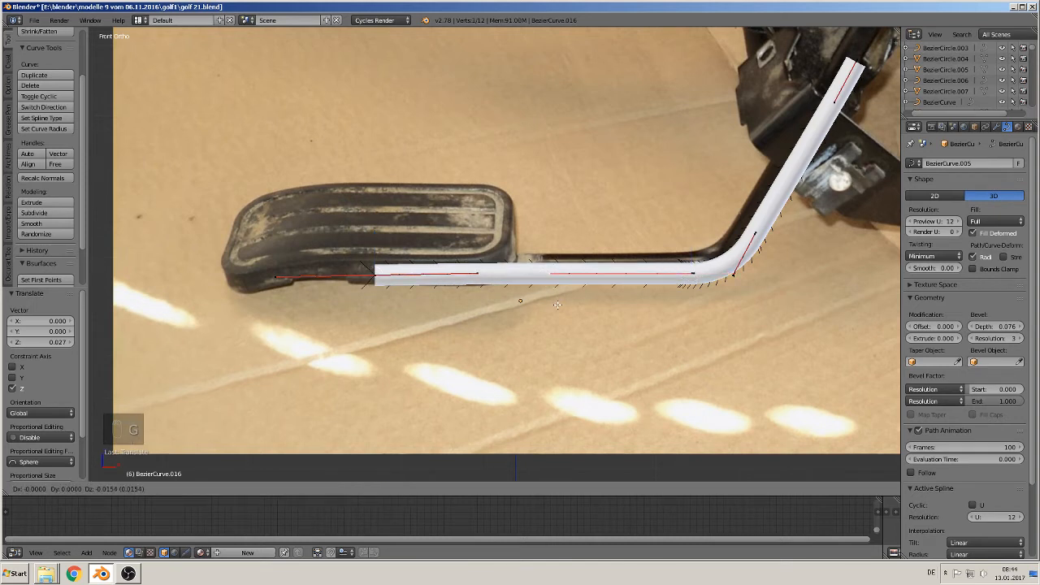
left_click(554, 303)
key("g")
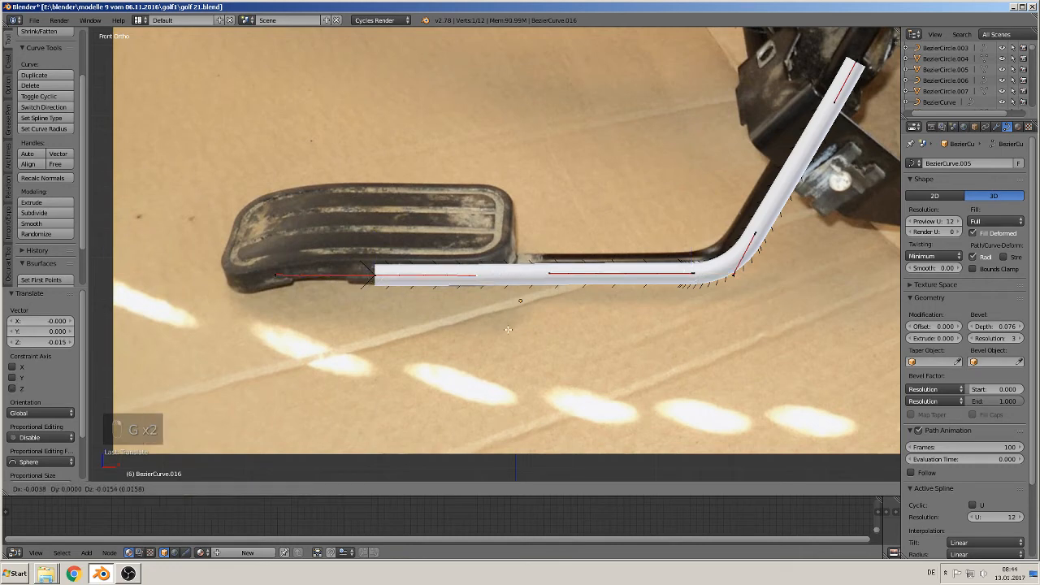
left_click(508, 329)
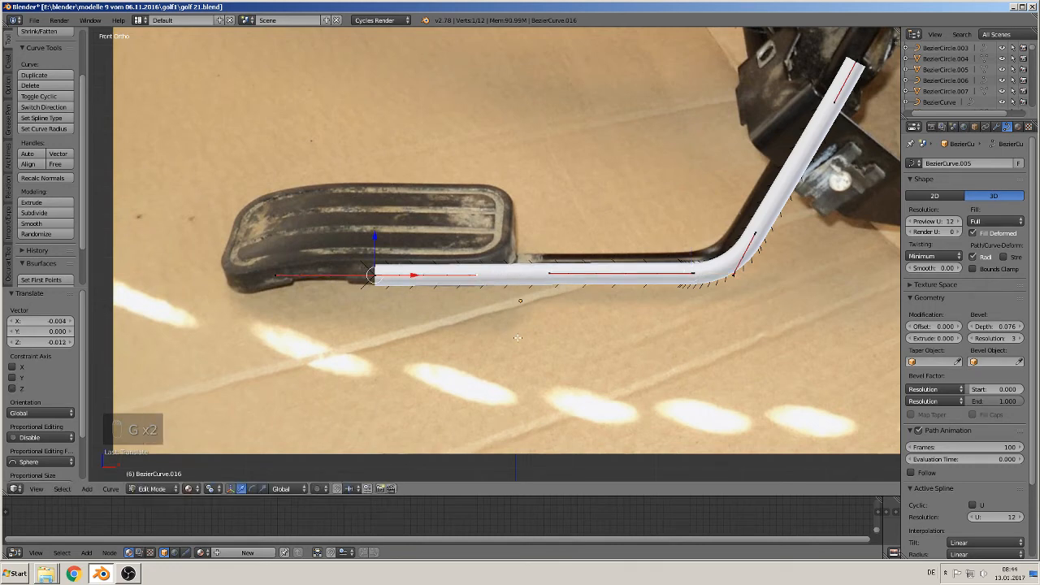
key("Tab")
Reduce the rod's bevel resolution to 2 and move it -1.073 along Y in front of the reference photo
scroll(529, 344, "down", 6)
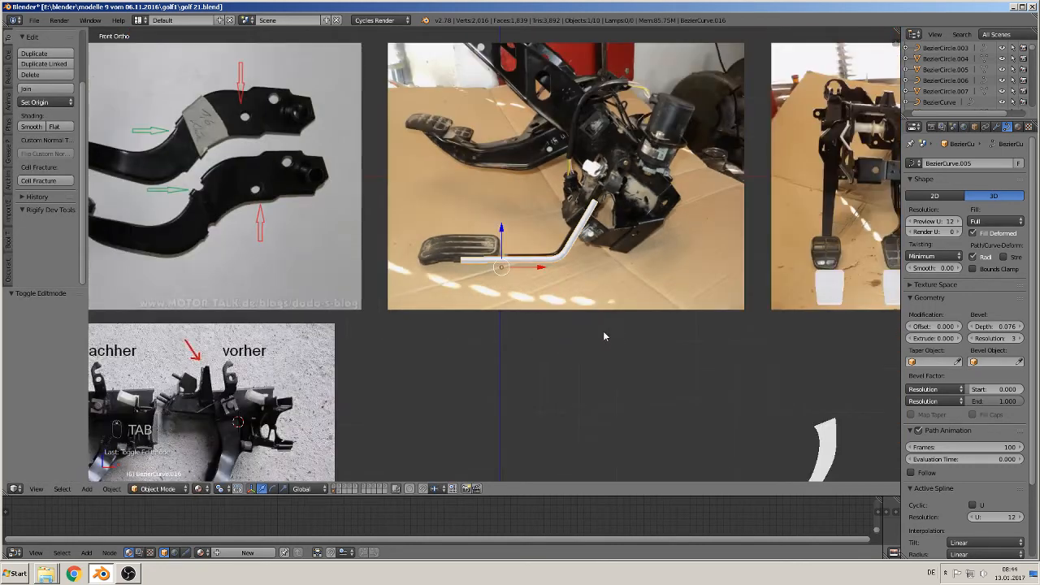
key("KP_Decimal")
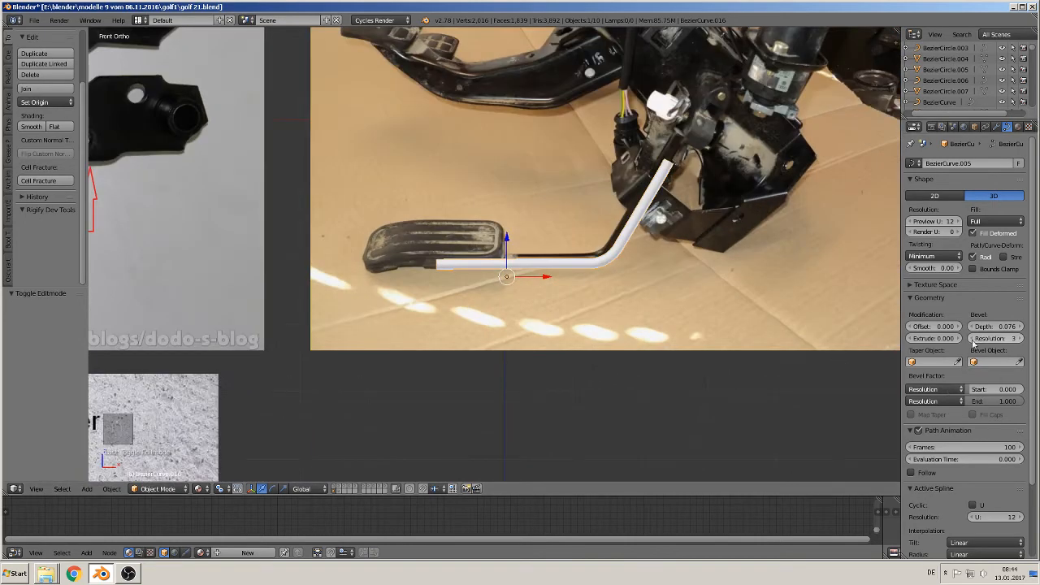
scroll(669, 304, "up", 2)
middle_click_drag(669, 304, 692, 325)
key("Tab")
key("Tab")
key("g")
key("y")
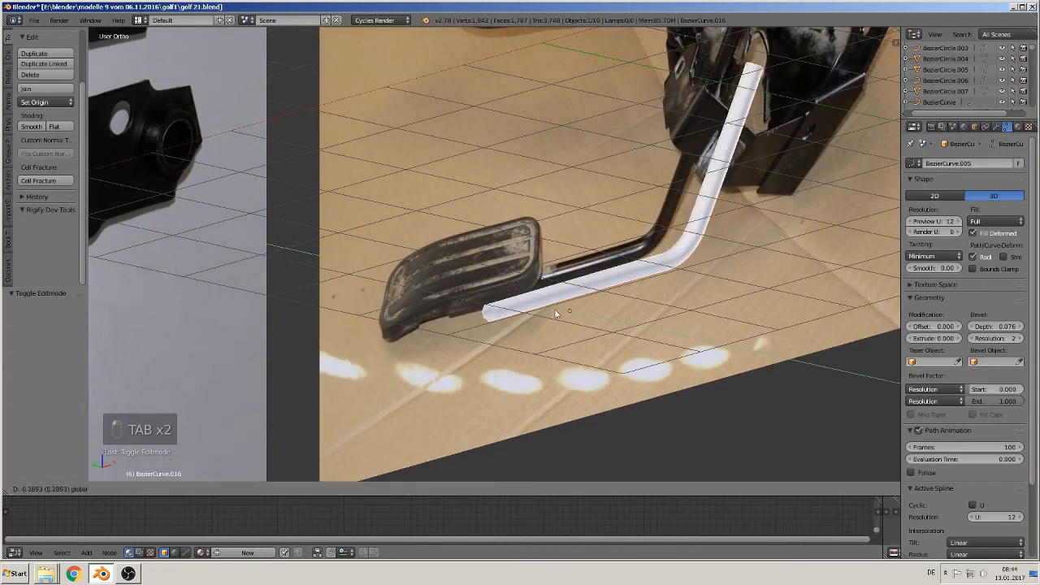
left_click(668, 373)
scroll(668, 373, "up", 2)
scroll(667, 373, "down", 4)
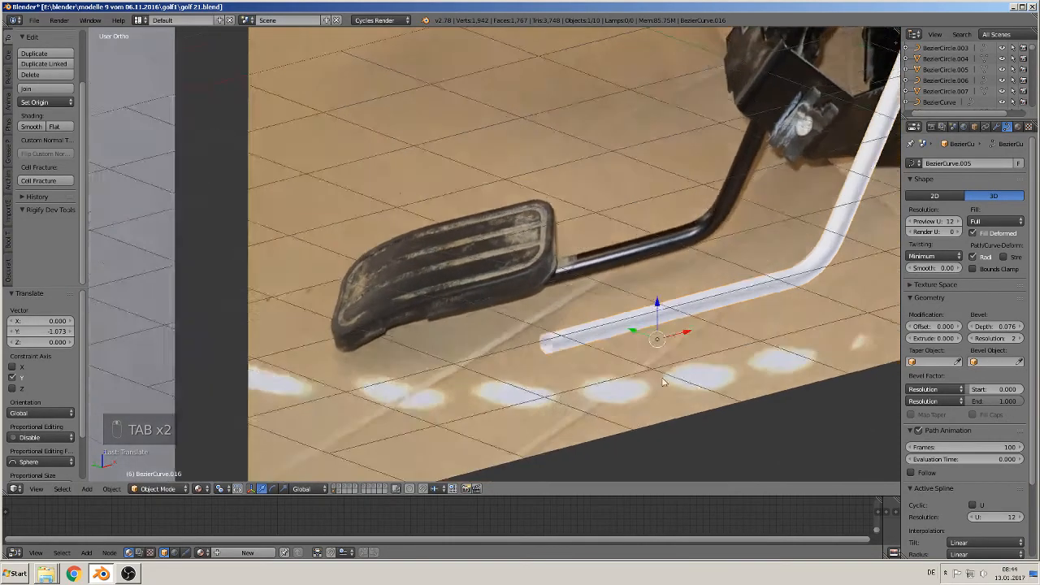
Duplicate the rod curve, placing the copy -5.824 along Z below the photo, and convert the copy to a mesh
scroll(657, 372, "down", 8)
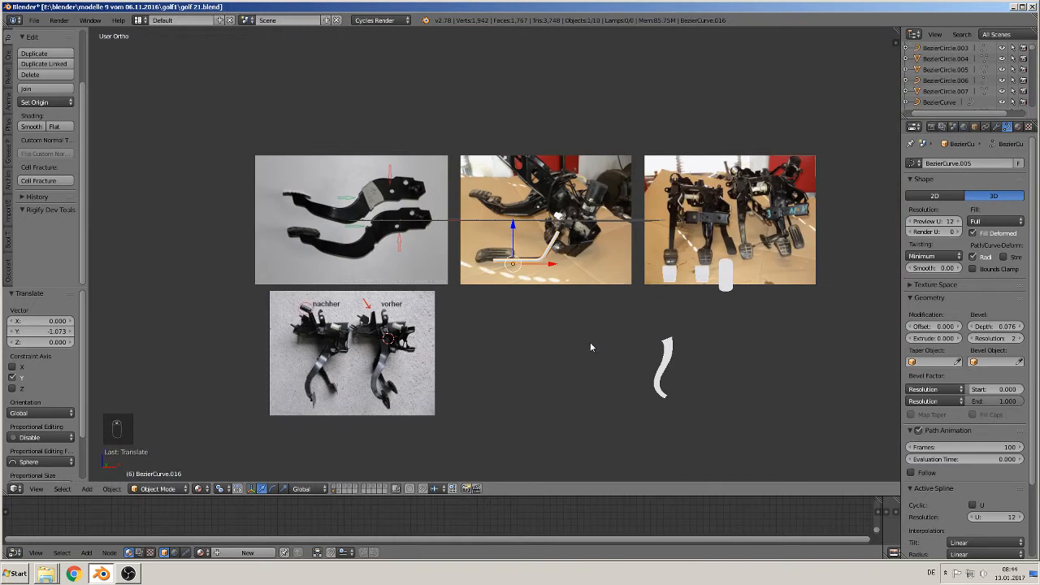
key("shift+d")
key("z")
left_click(602, 362)
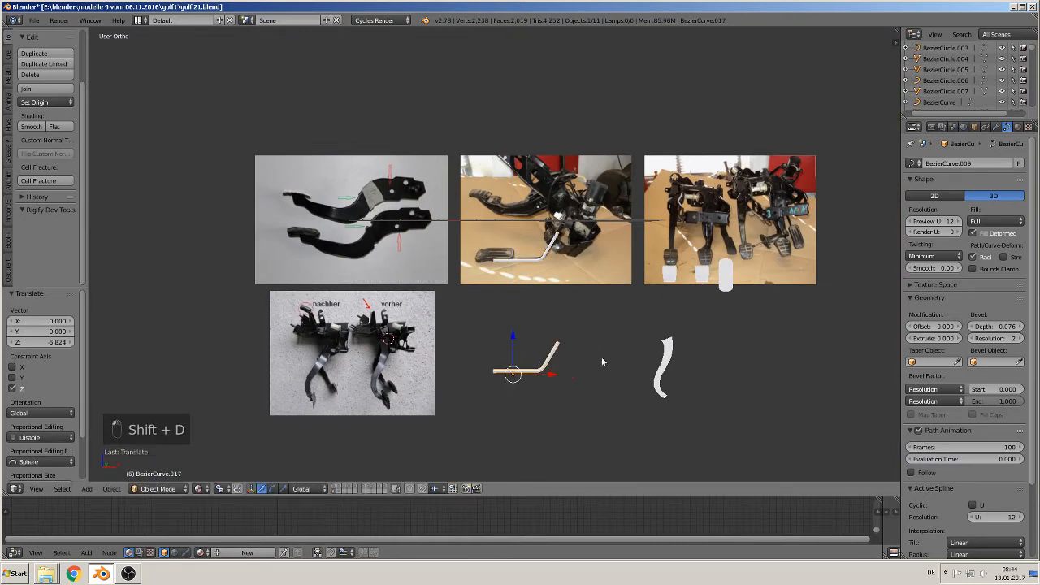
scroll(601, 357, "up", 4)
key("alt+c")
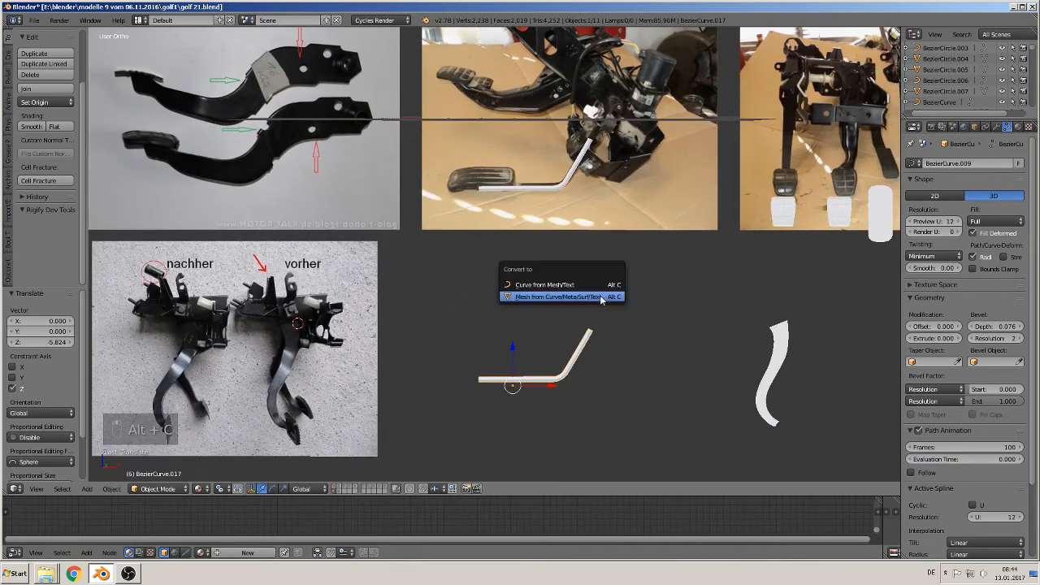
left_click(597, 298)
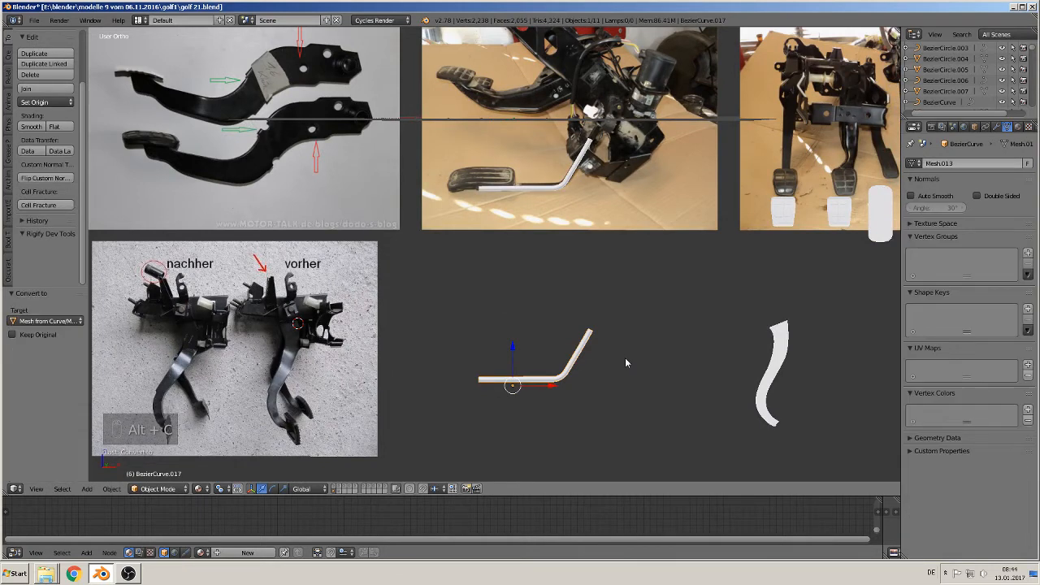
Close the open end of the mesh rod's horizontal section with a face and return to Object Mode
scroll(652, 357, "up", 2)
scroll(614, 351, "up", 5)
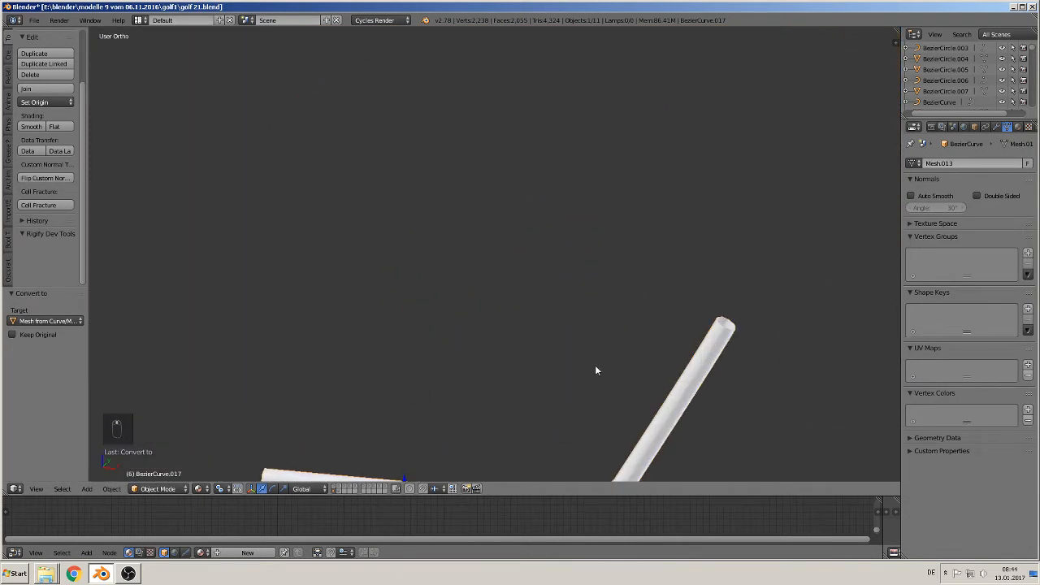
middle_click_drag(556, 331, 734, 165)
scroll(609, 325, "down", 1)
scroll(461, 295, "up", 2)
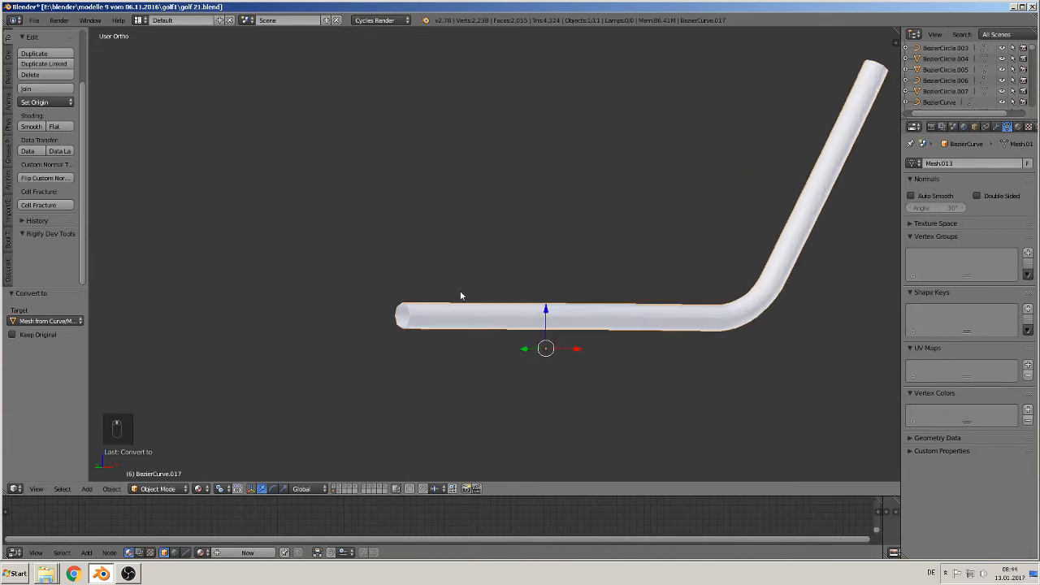
key("Tab")
right_click(394, 326, "alt")
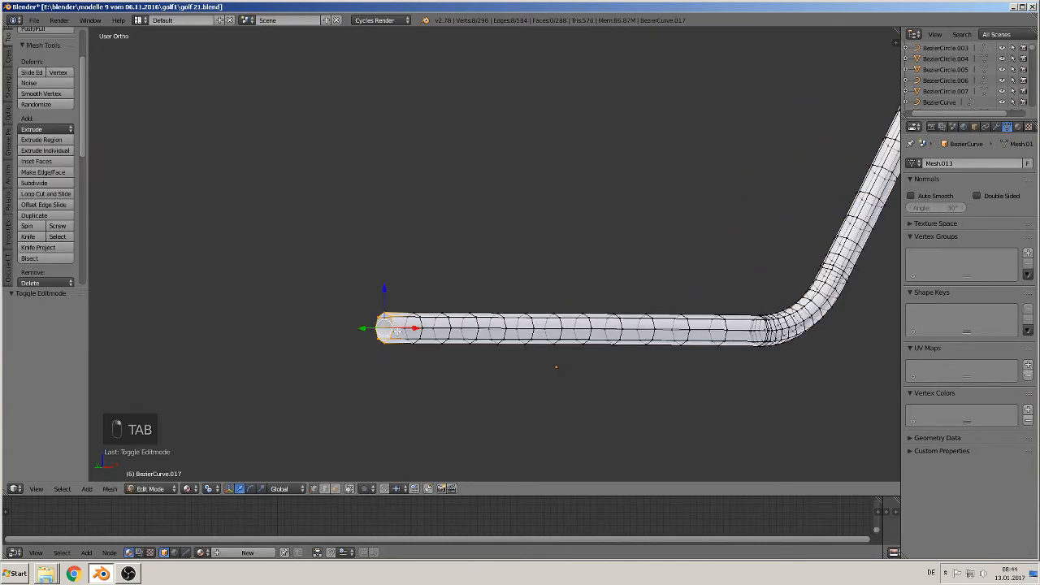
key("f")
key("Tab")
Move the mesh rod 8.841 along X, -0.703 along Y and 2.373 along Z, beside the curved pedal arm
scroll(476, 368, "down", 5)
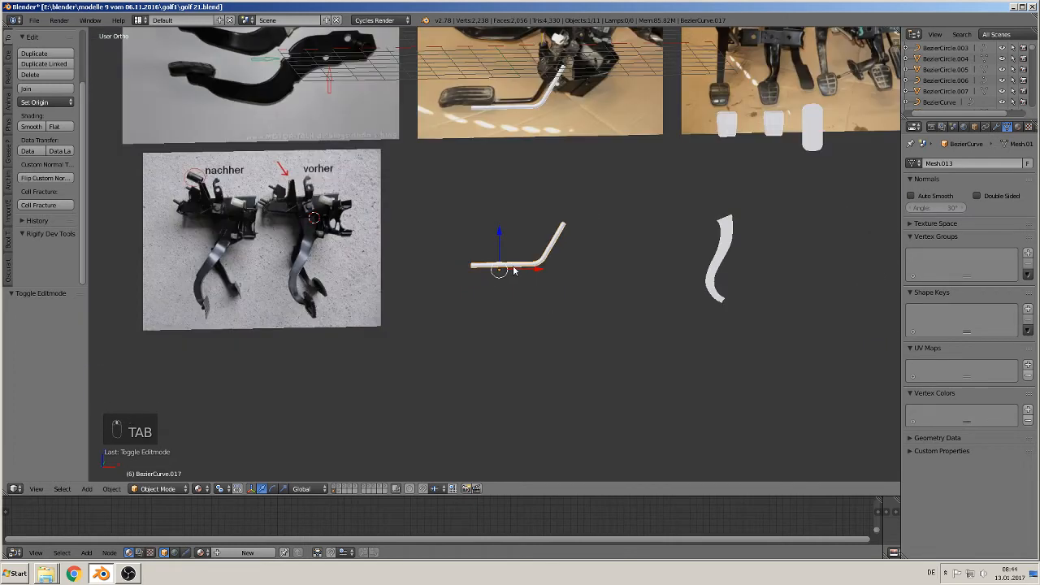
key("g")
left_click(766, 206)
Add a Bezier curve in front view where the lower pedal's pad meets the upper edge of its arm
middle_click_drag(530, 252, 612, 352, "shift")
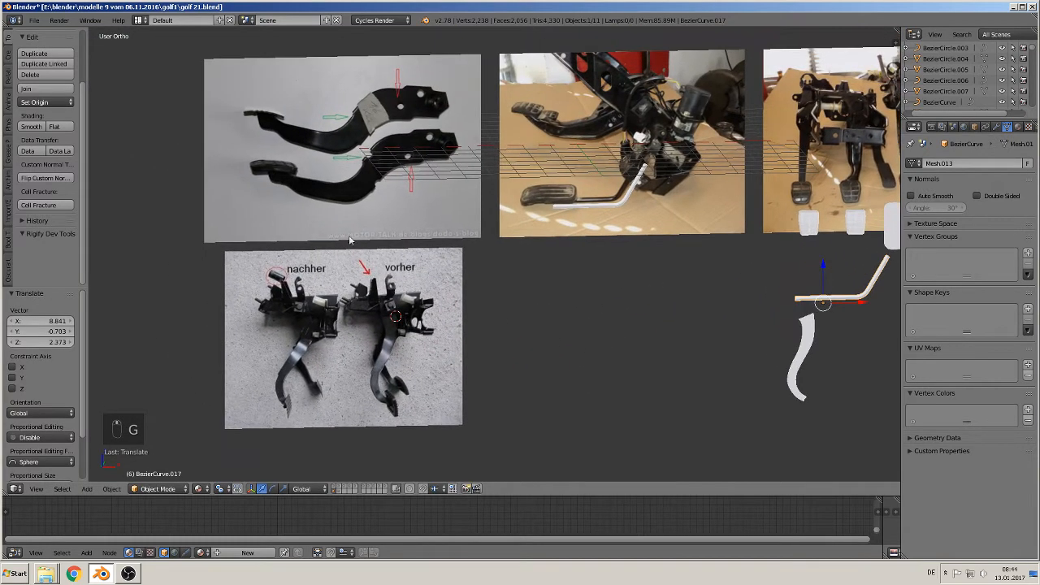
key("KP_1")
scroll(352, 180, "up", 2)
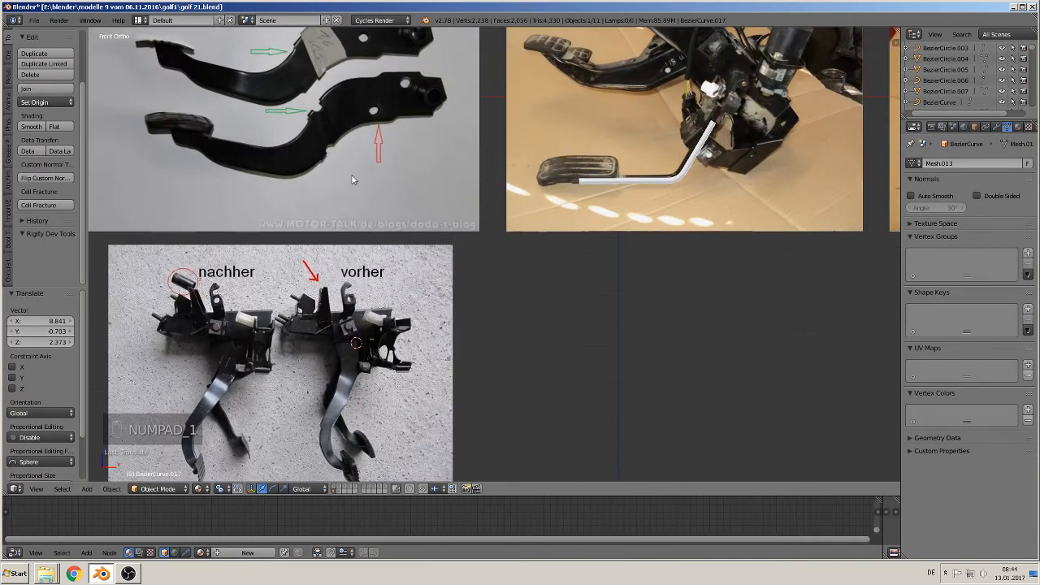
middle_click_drag(378, 164, 574, 250, "shift")
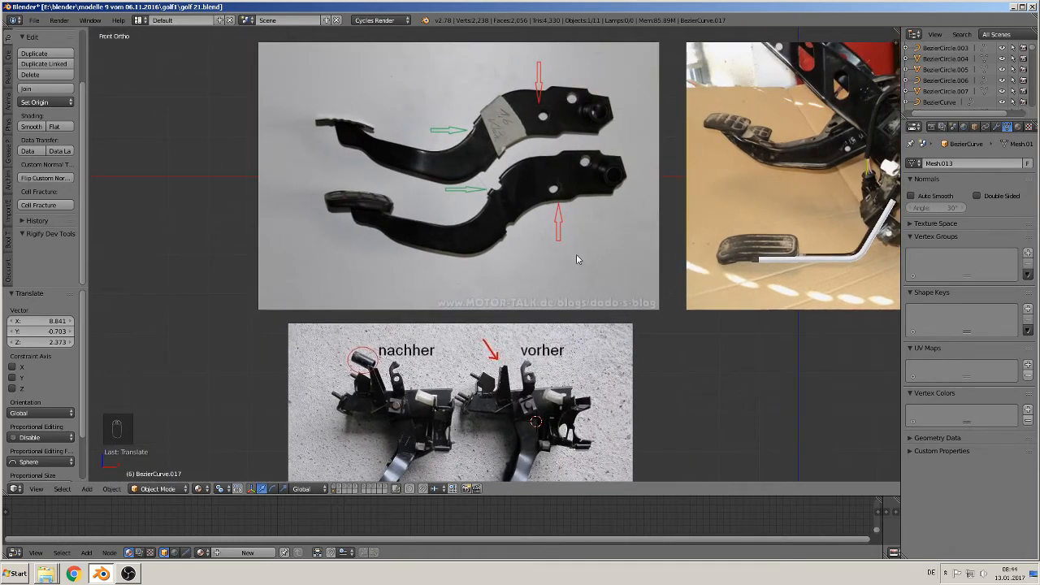
scroll(563, 255, "up", 5)
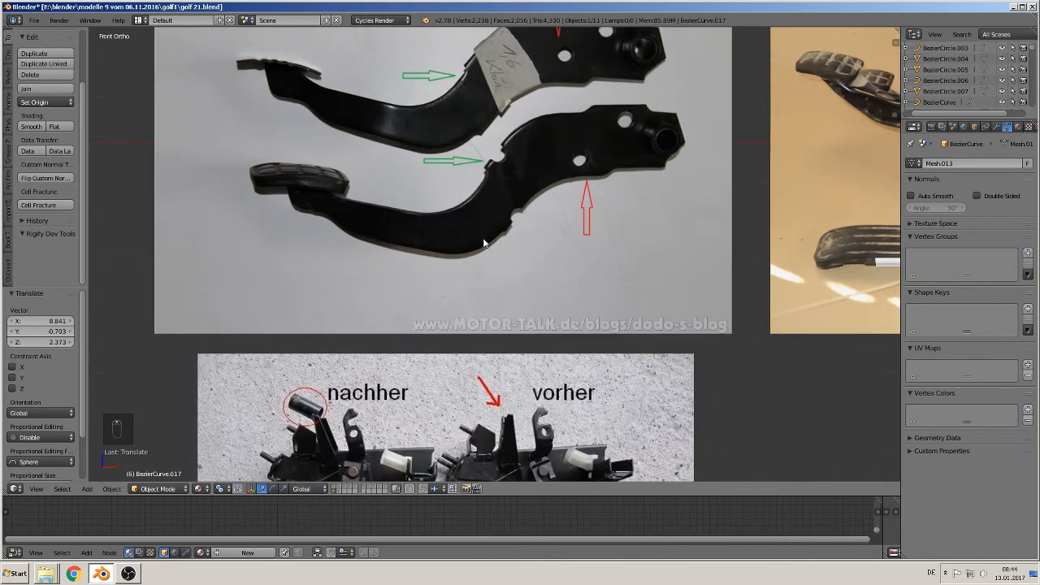
scroll(447, 152, "down", 2)
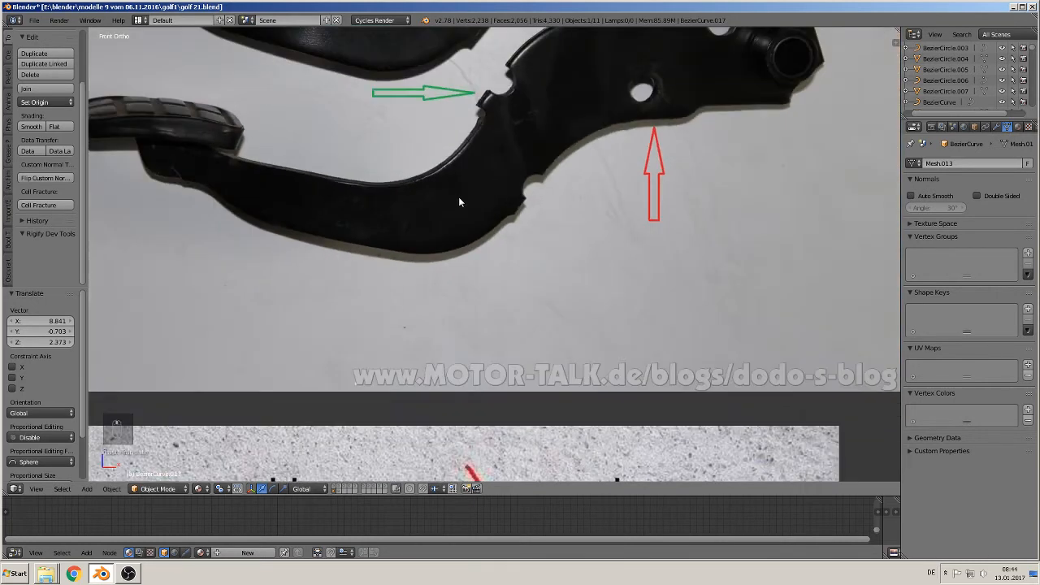
middle_click_drag(229, 190, 421, 262, "shift")
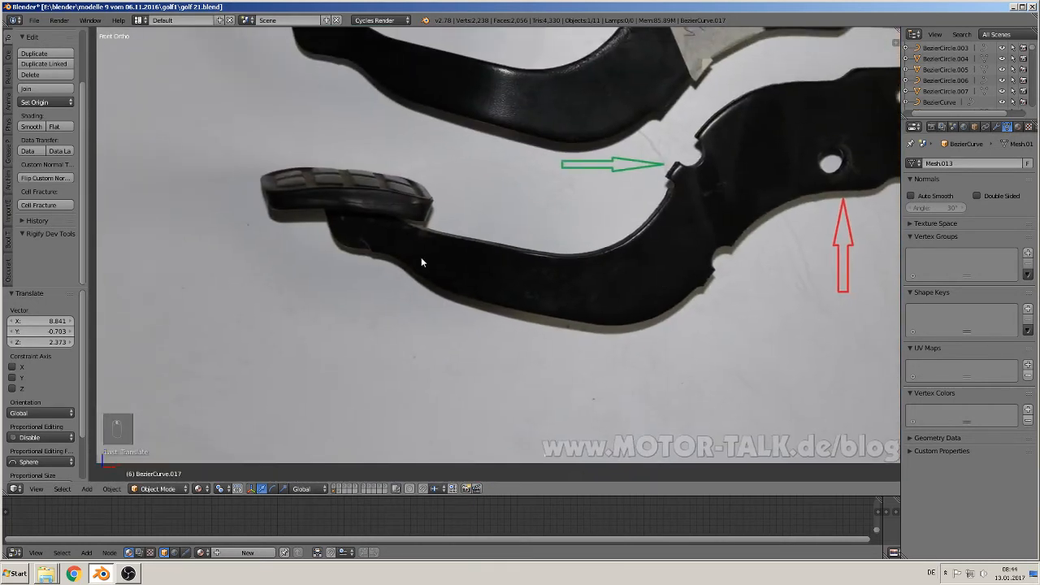
left_click(86, 489)
mouse_move(95, 467)
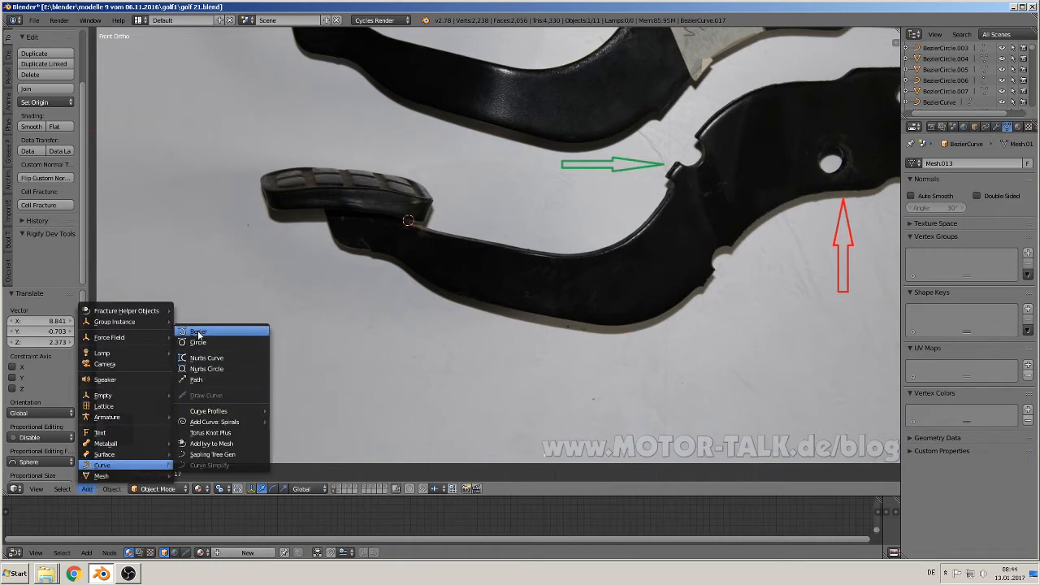
left_click(197, 331)
Rotate the new Bezier curve 90° about X and move it 0.957 along X so it starts at the pad's rear corner
type("rx")
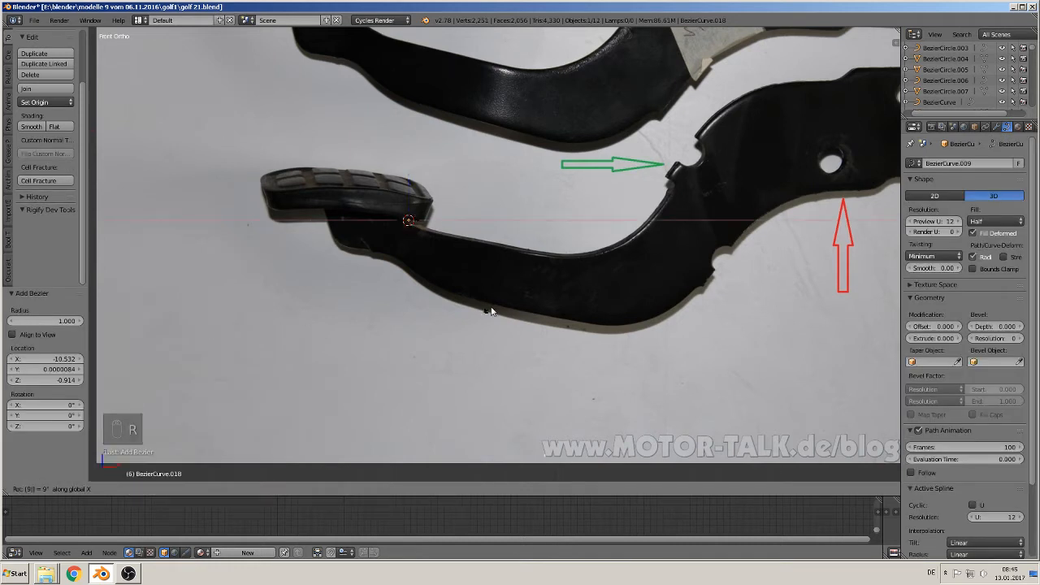
type("90")
key("Return")
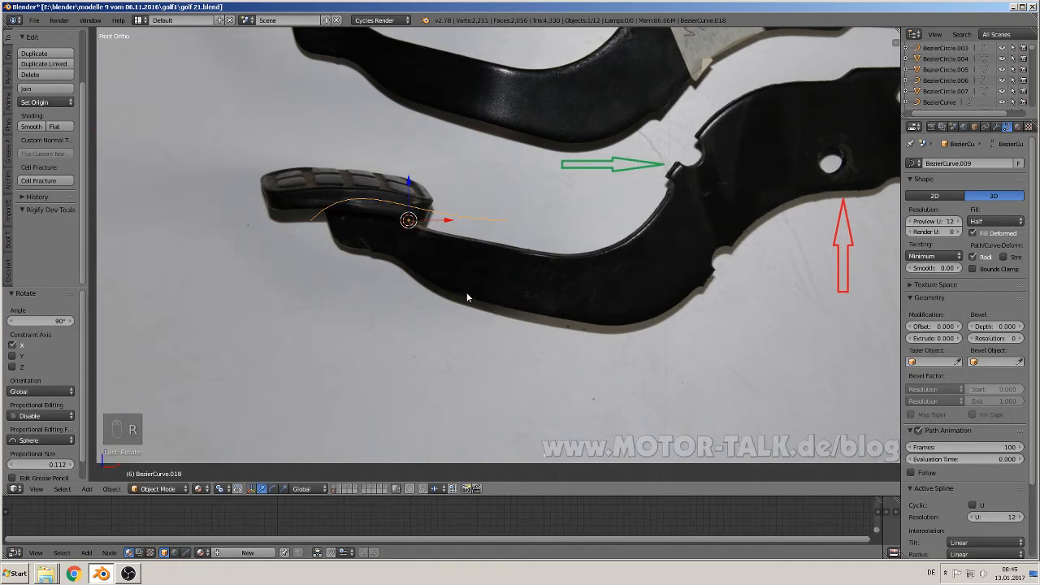
key("g")
left_click(538, 310)
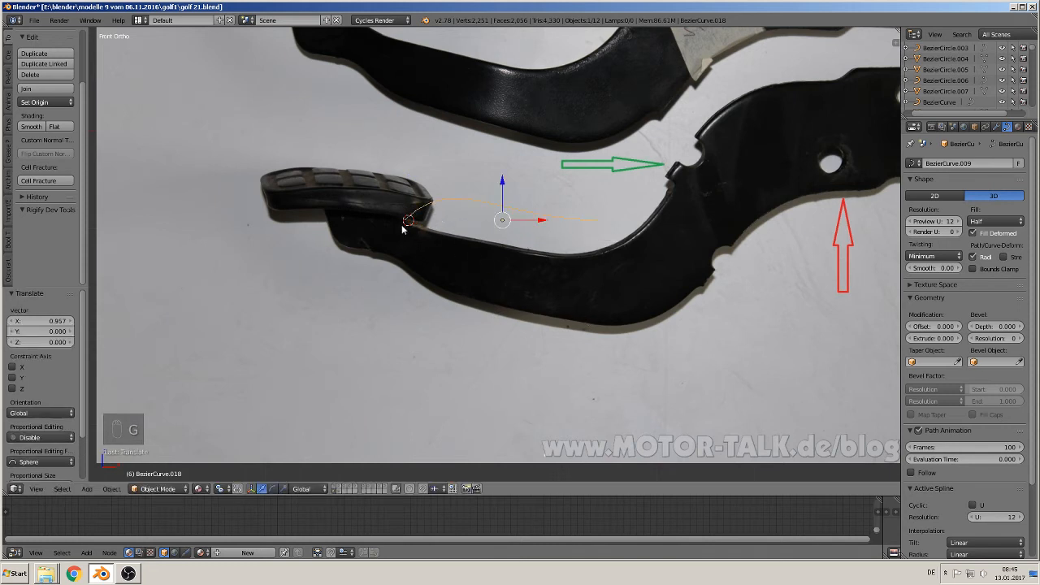
In Edit Mode, move the start point's forward handle 0.404 along X and -0.747 along Z to follow the arm's upper edge
key("KP_Decimal")
key("Tab")
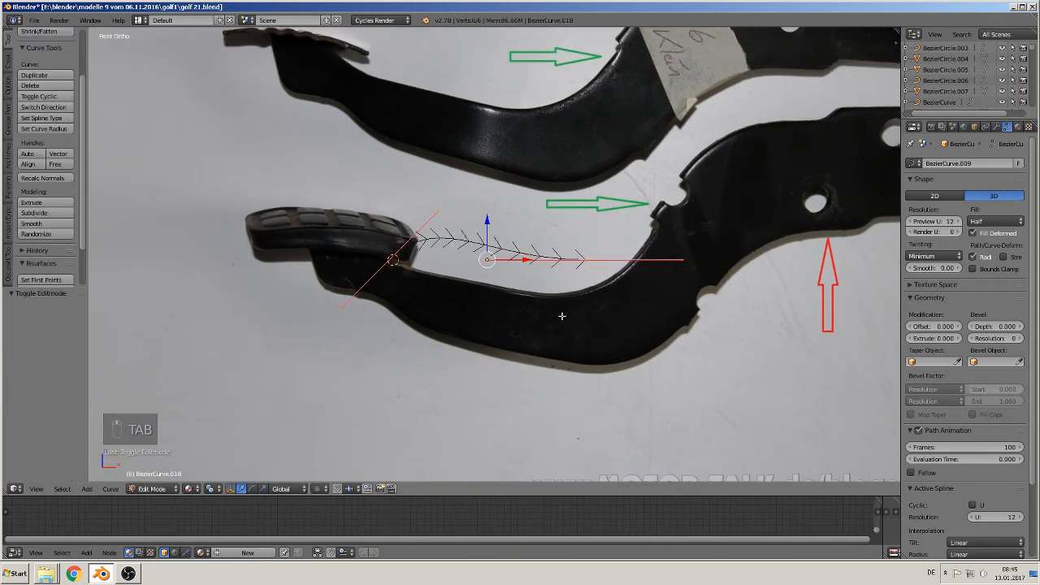
right_click(414, 227)
key("g")
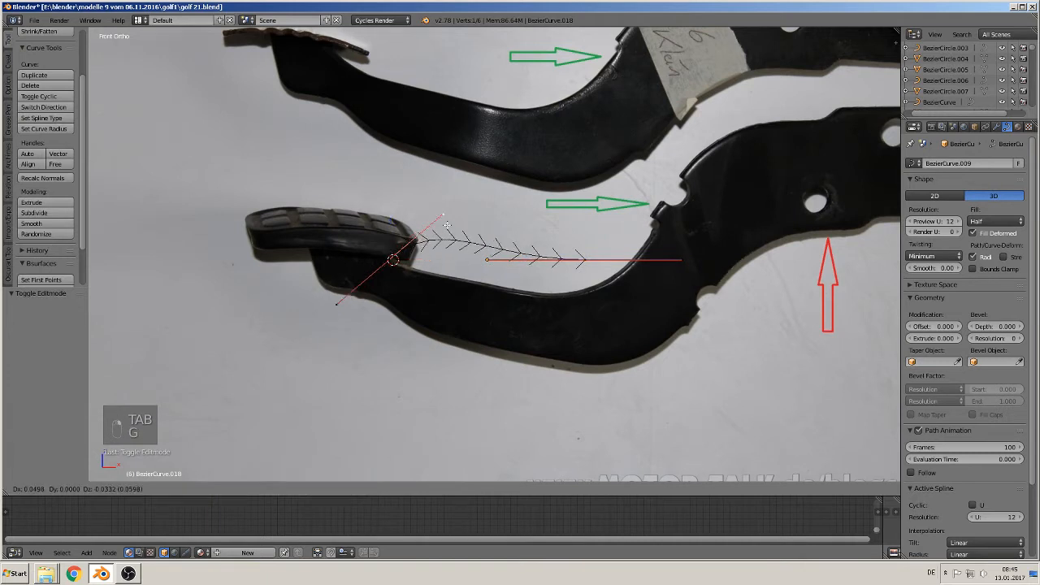
left_click(475, 291)
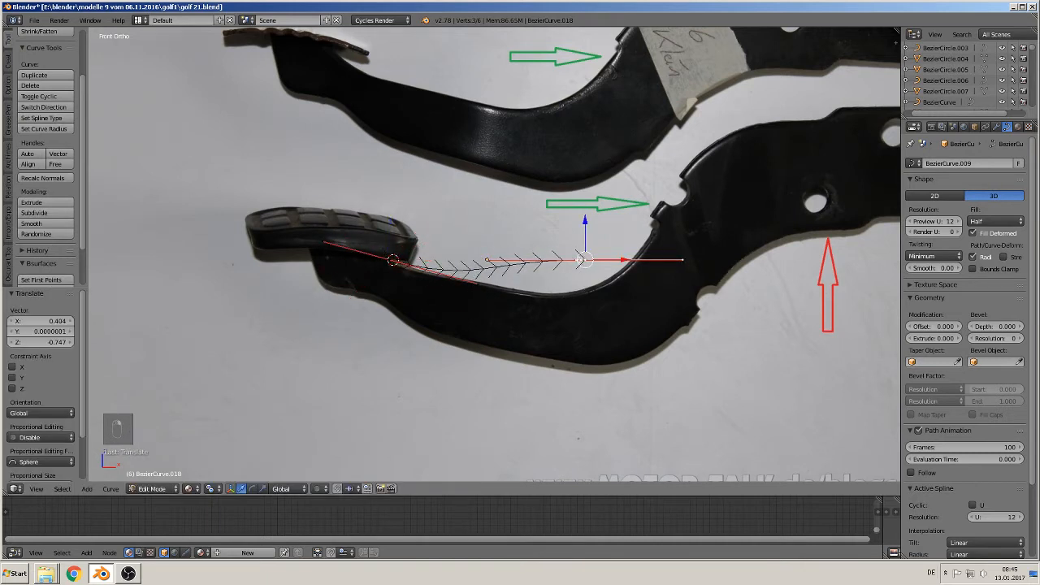
Move the curve's end point -0.432 along X and -0.354 along Z onto the arm's upper edge and shorten both its handles along that edge
key("g")
left_click(461, 297)
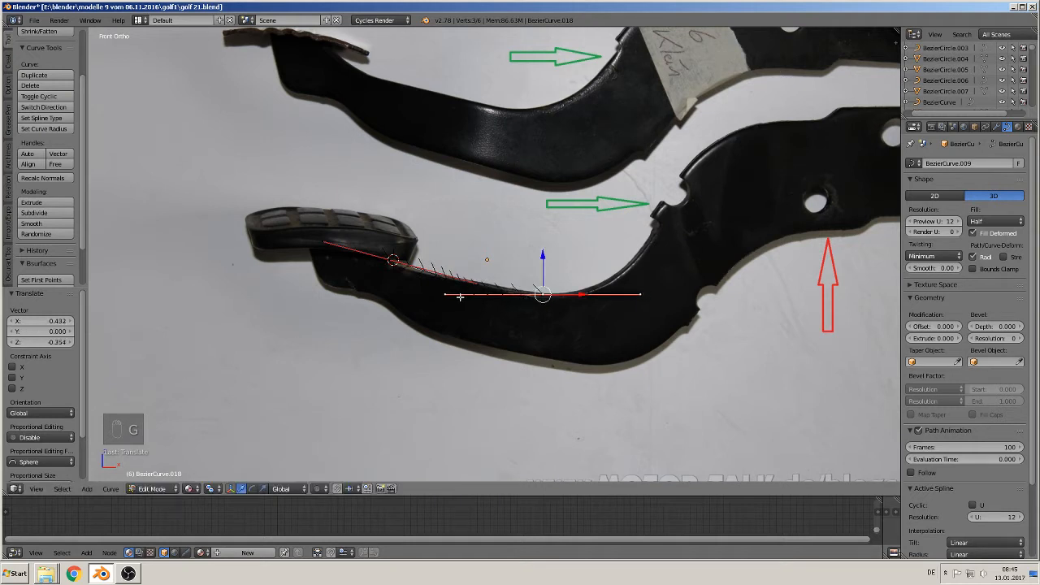
key("g")
left_click(543, 295)
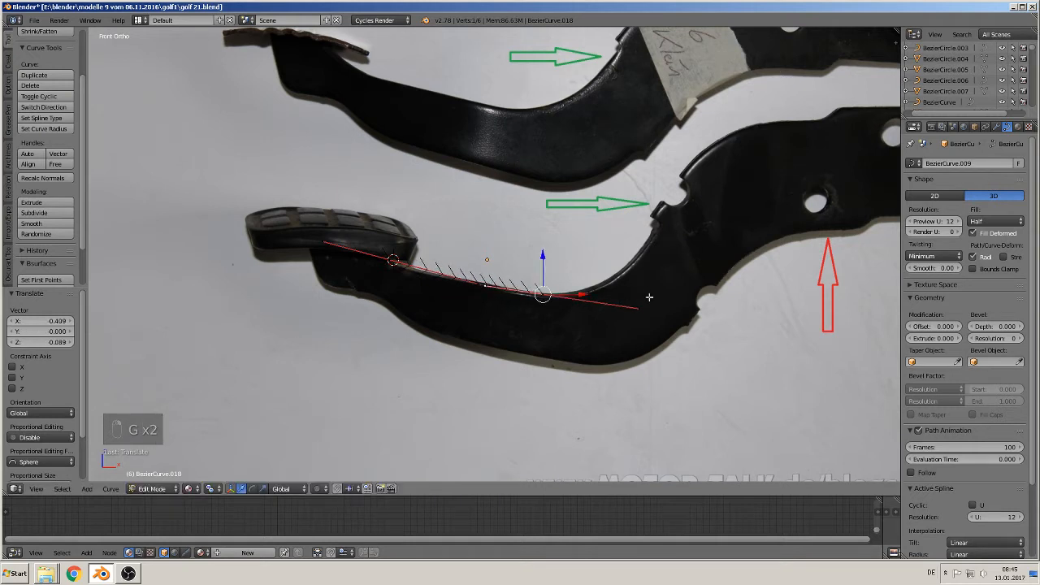
key("g")
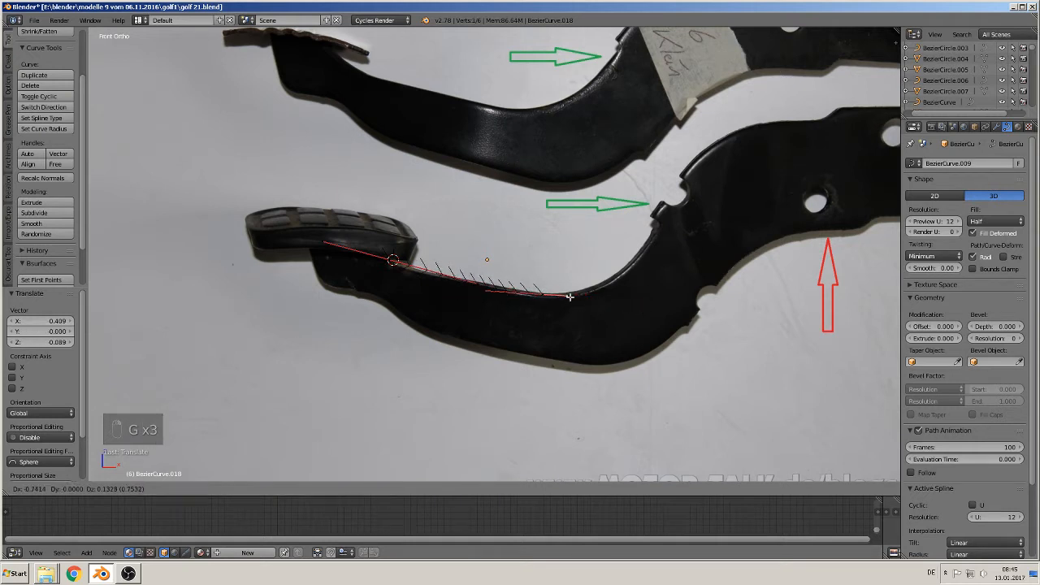
left_click(552, 296)
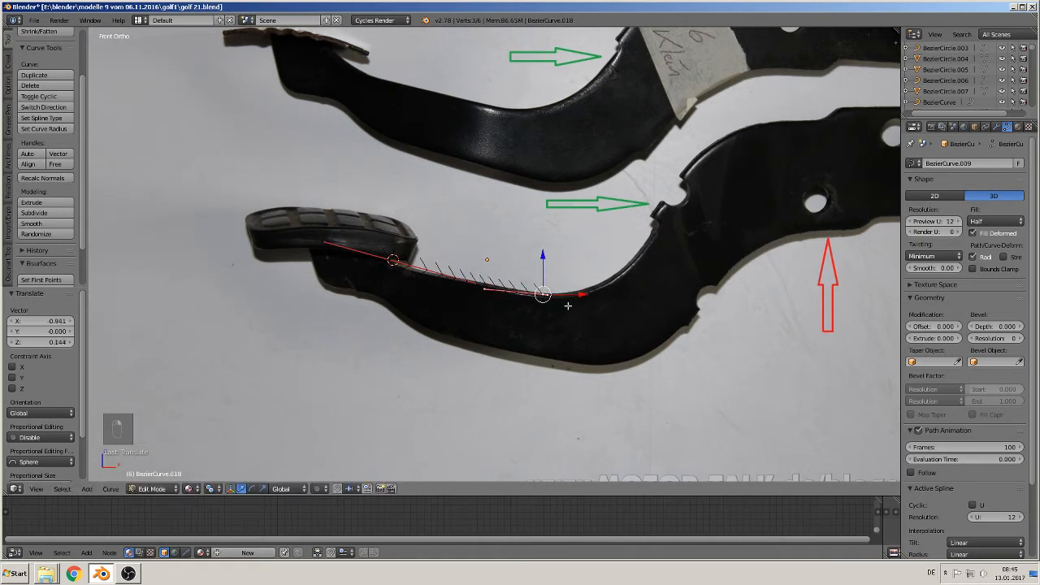
Extrude the curve's end 1.184 along X and 0.703 along Z to the arm's upper notch and pull its handle down to follow the curved edge
key("e")
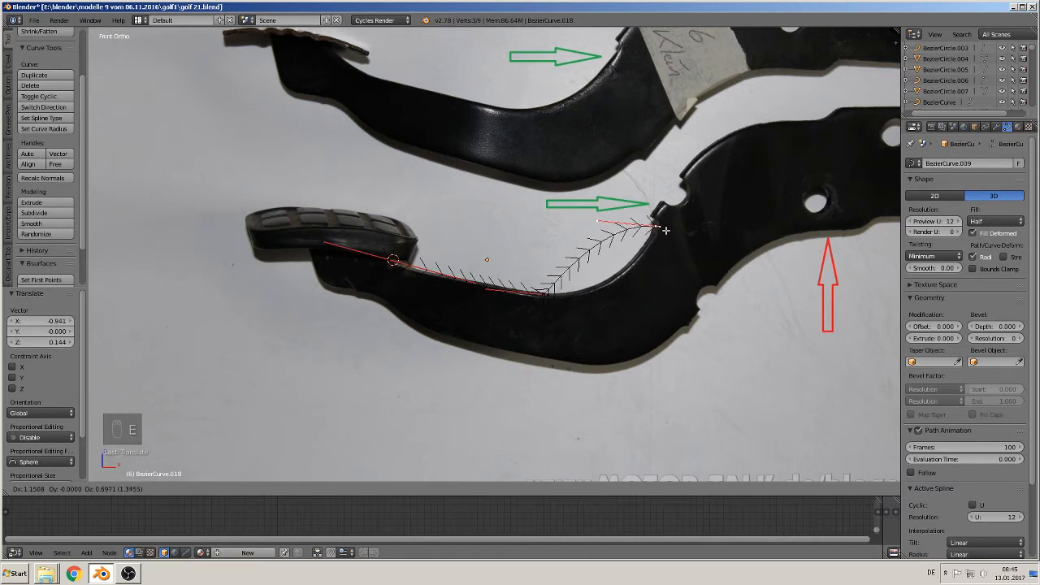
left_click(668, 229)
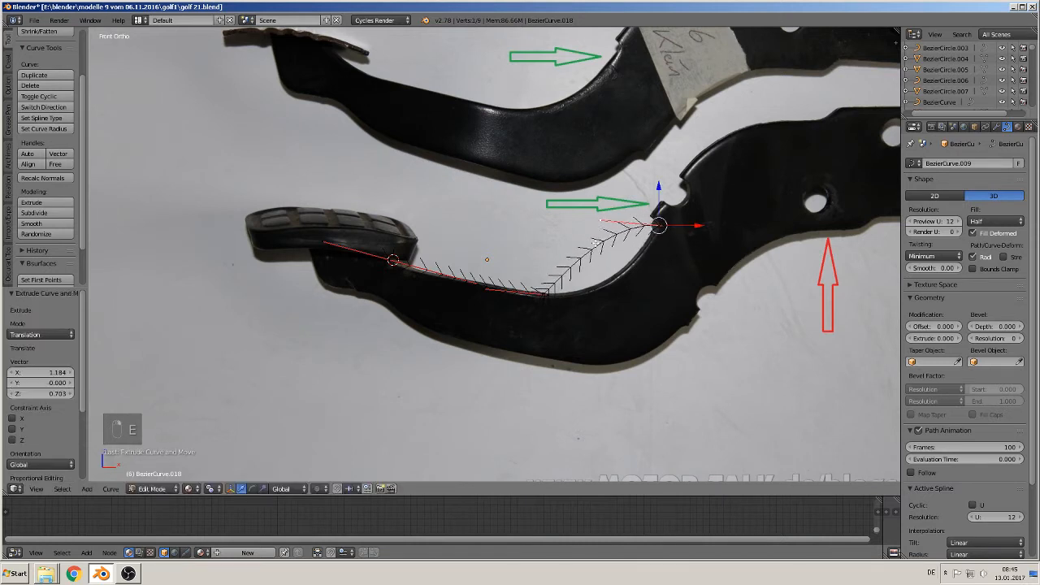
key("g")
left_click(613, 322)
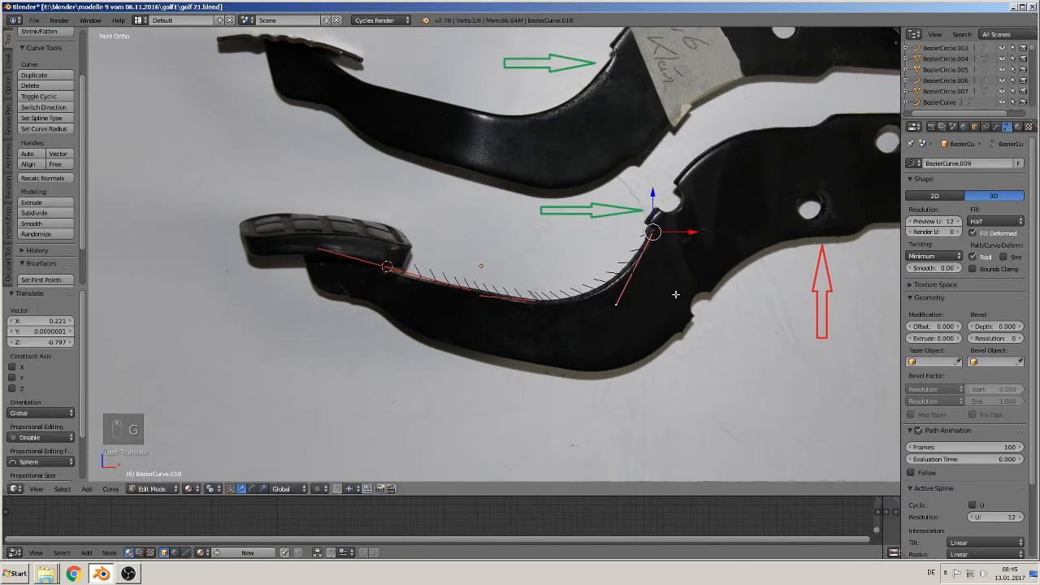
Extrude the curve's end 1.638 along X and 1.079 along Z to the upper shoulder and move its handle -1.007 along X and 0.885 along Z
middle_click_drag(675, 294, 407, 315, "shift")
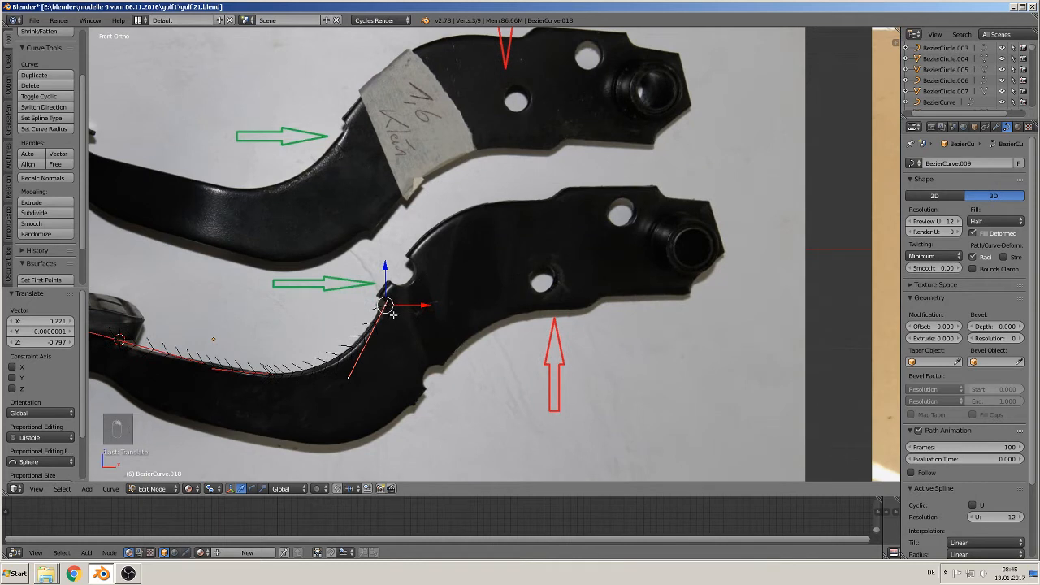
key("e")
left_click(553, 207)
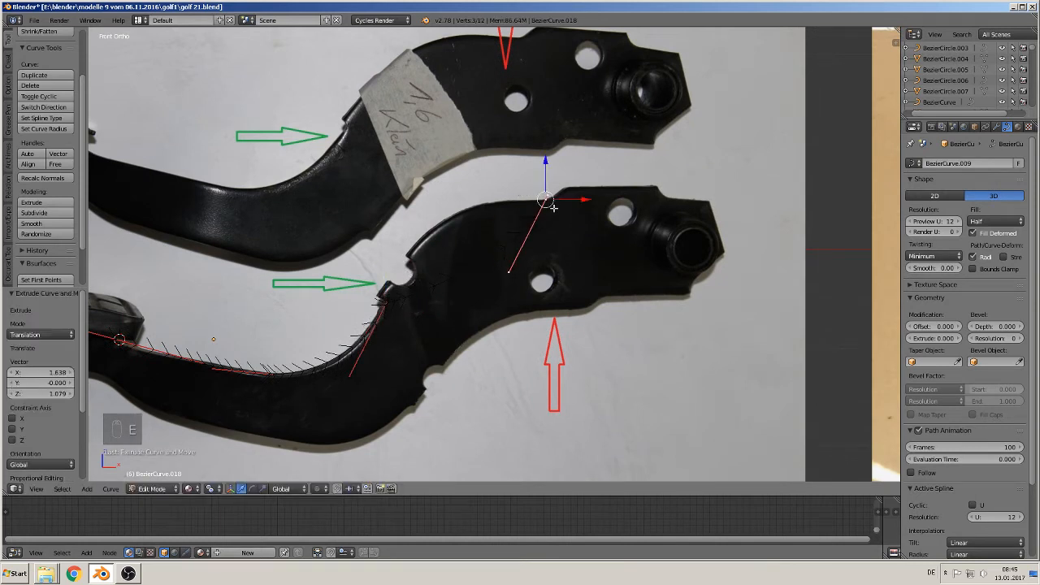
key("g")
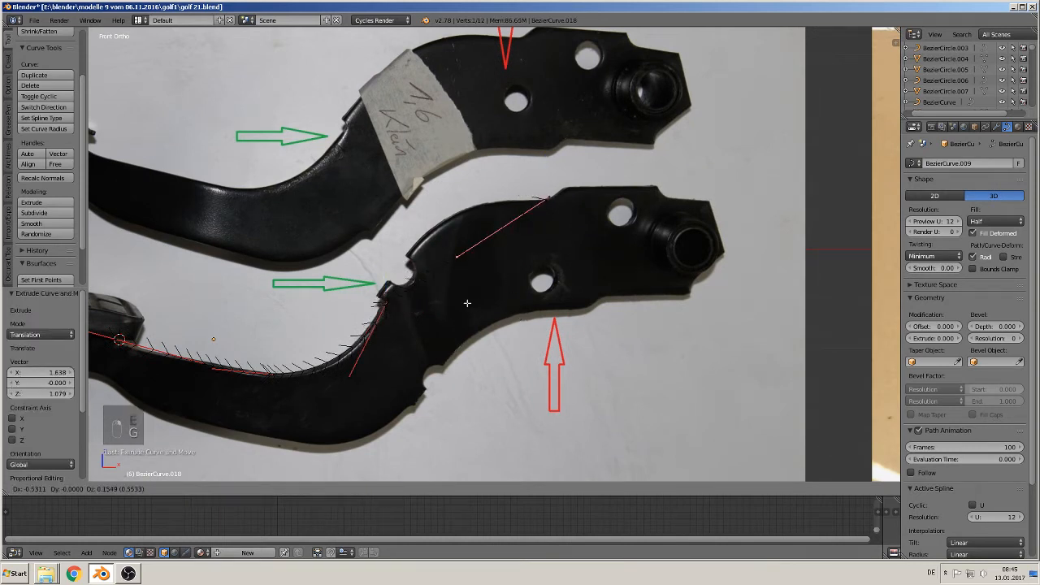
key("Return")
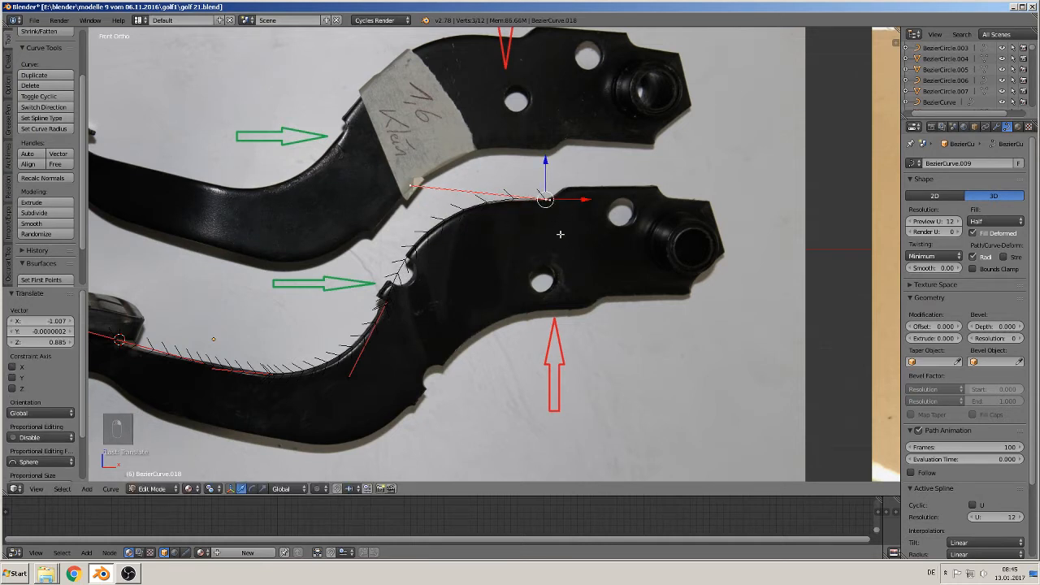
Extrude the curve 1.118 along X and 0.155 along Z along the arm's top edge and shift its handle 0.232 along X and -0.072 along Z
key("e")
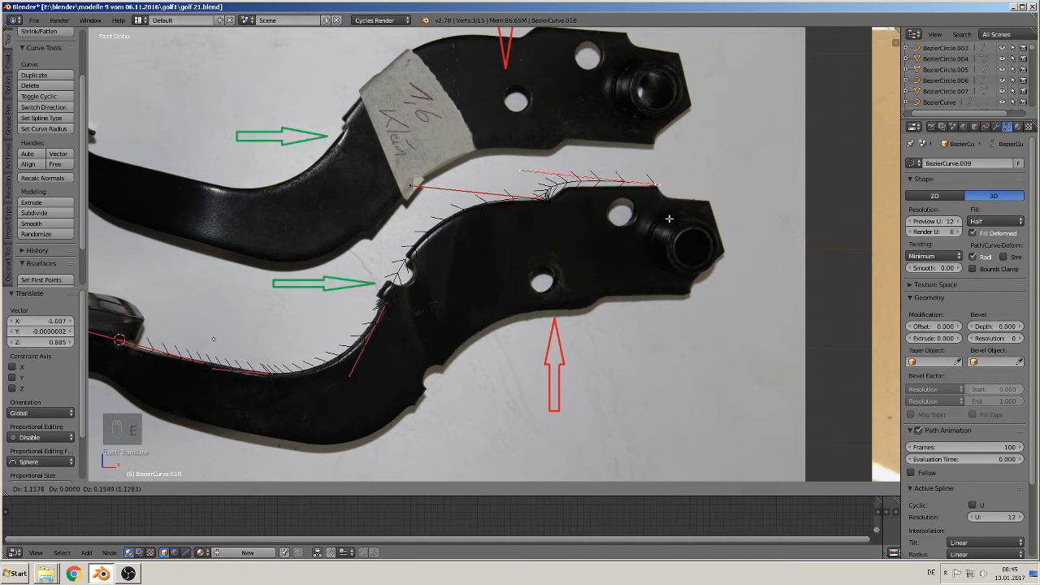
key("Return")
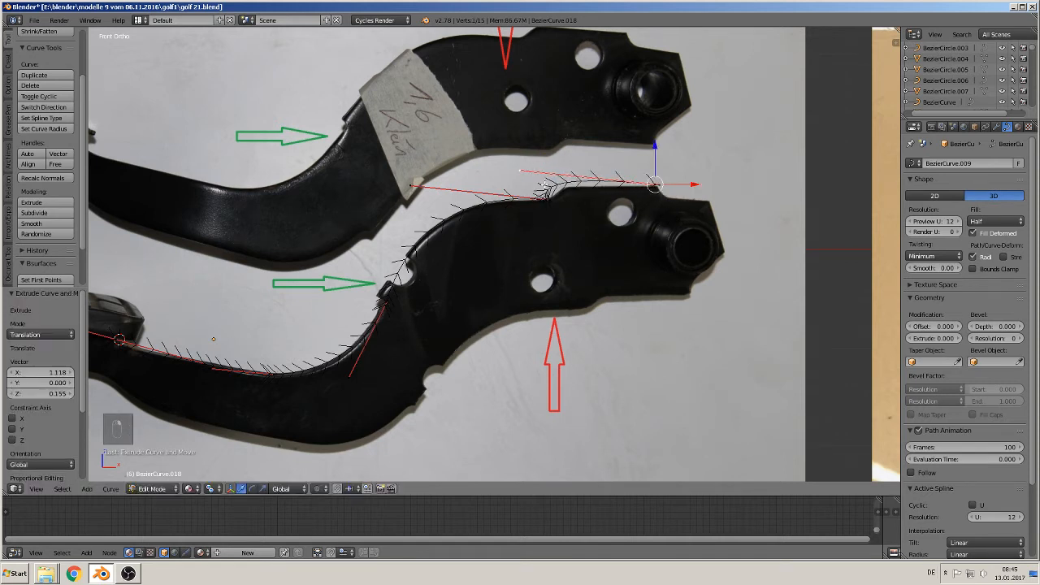
key("g")
left_click(652, 187)
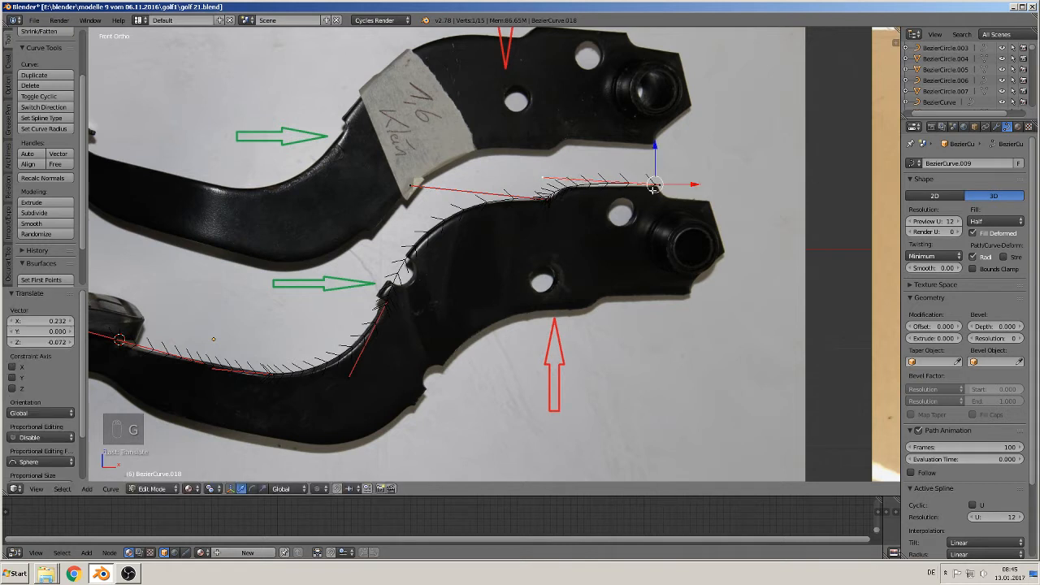
Extrude the curve 0.548 along X and -0.172 along Z to the pivot end's upper corner and shorten its handle by 0.592 along X and -0.094 along Z
key("e")
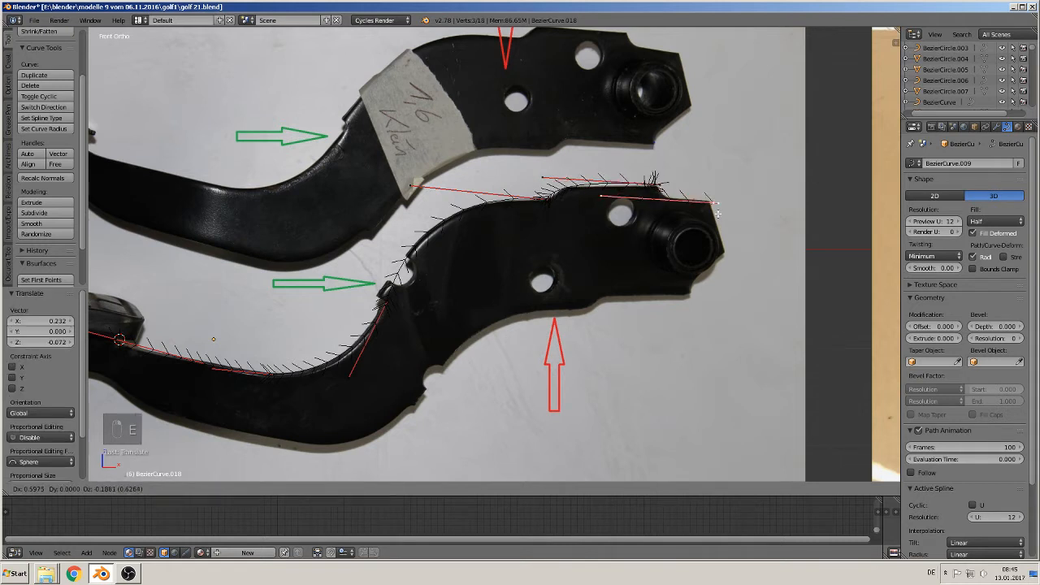
left_click(708, 203)
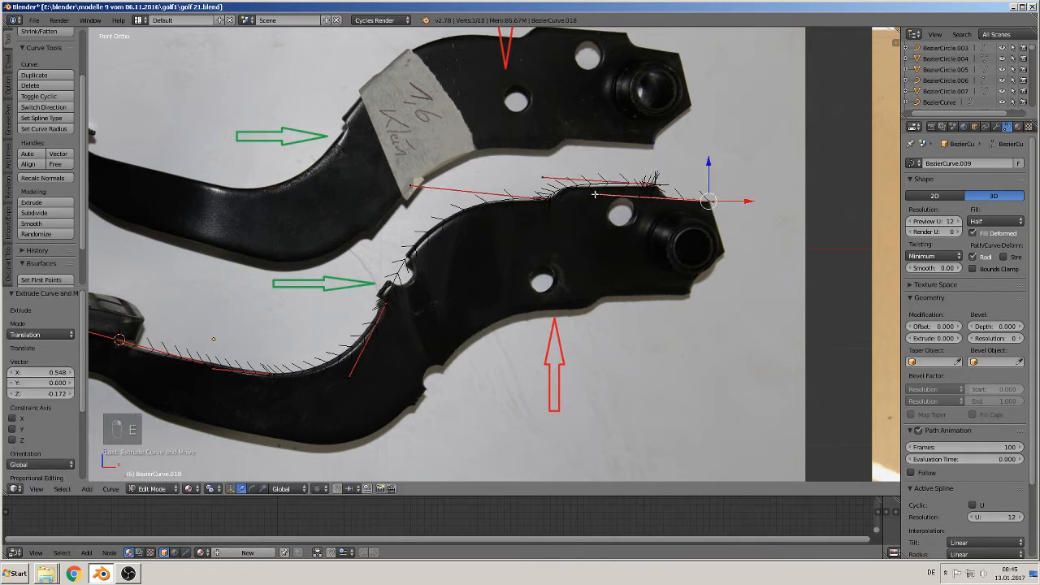
key("g")
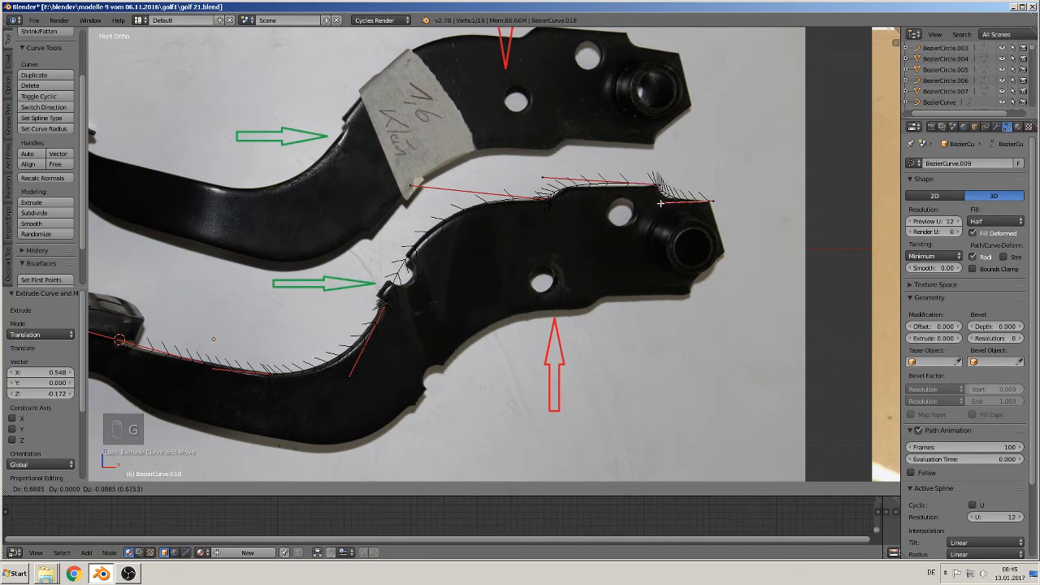
left_click(654, 204)
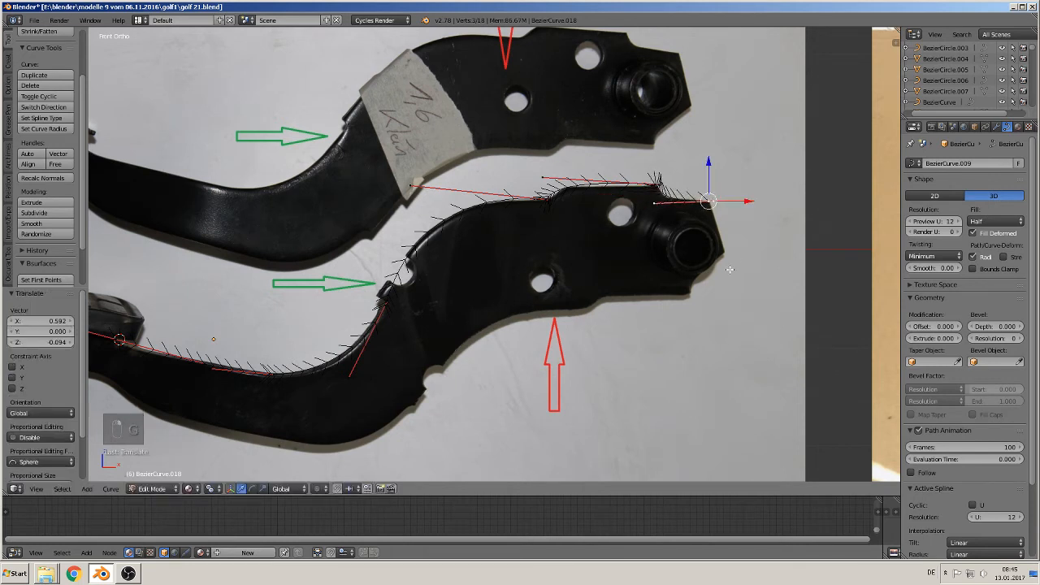
Extrude the curve 0.199 along X and -0.564 along Z to the arm's outer tip and move its handle 0.470 along X and 0.349 along Z
key("e")
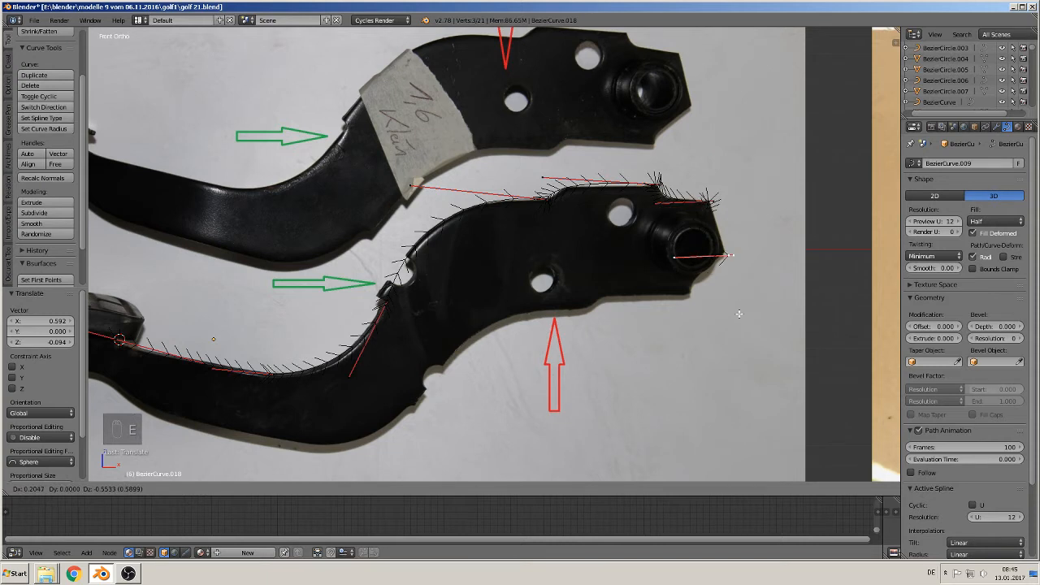
left_click(736, 314)
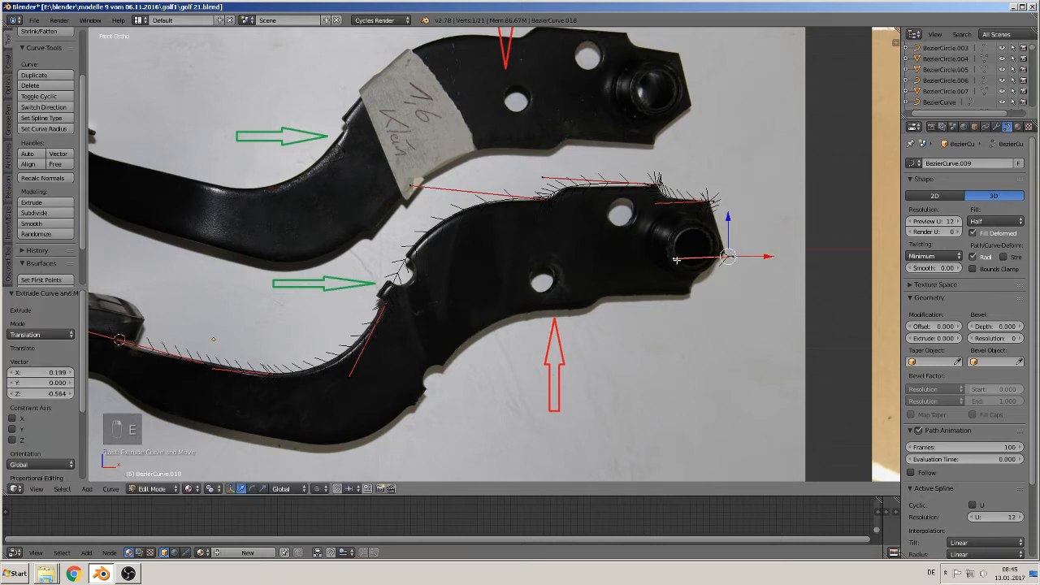
key("g")
left_click(723, 254)
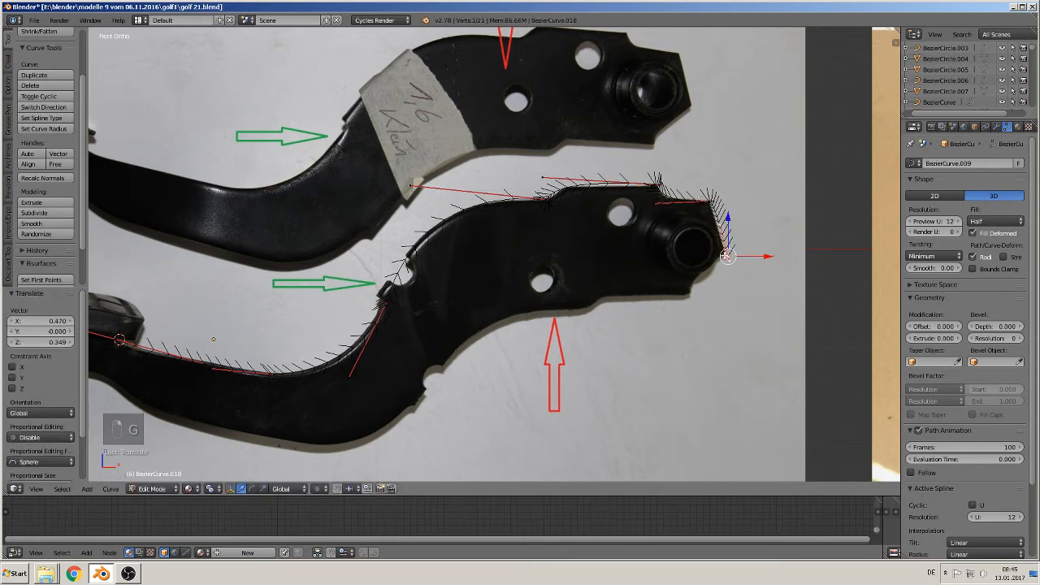
Extrude the curve -0.404 X, -0.454 Z to the pivot end's lower corner, and again -0.979 X, -0.100 Z along the bottom edge
key("e")
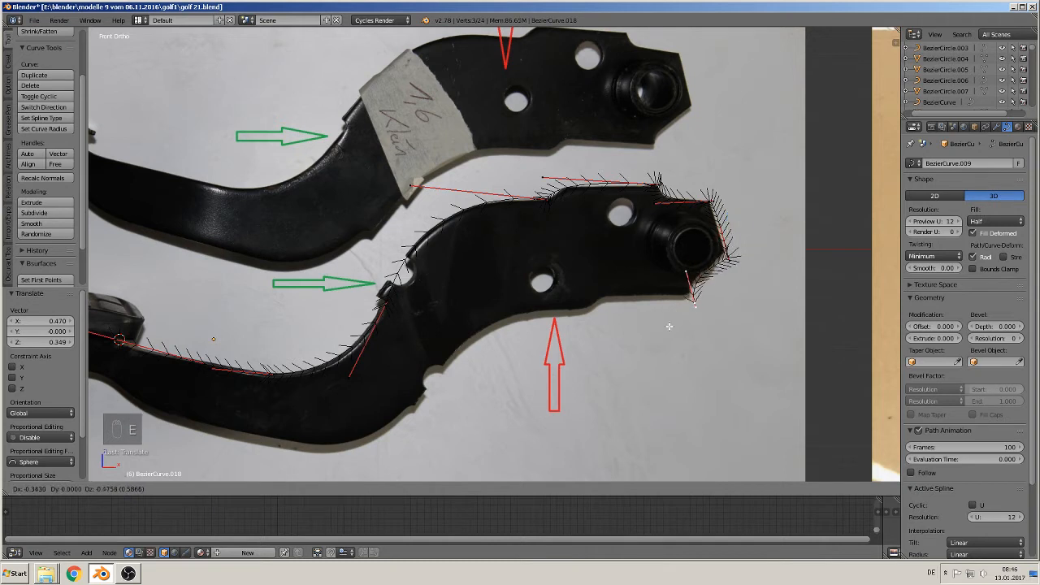
left_click(664, 324)
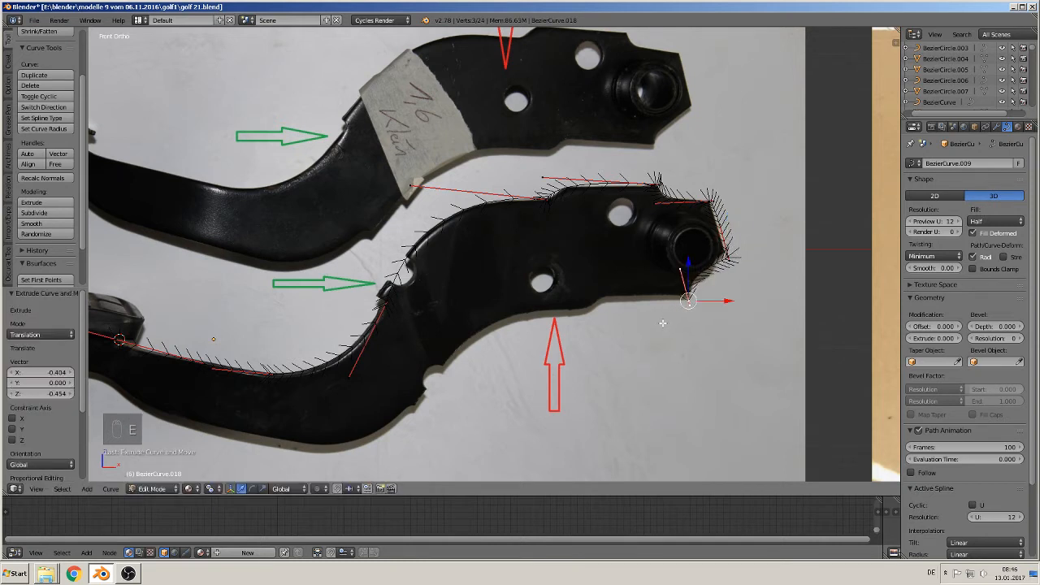
key("e")
left_click(567, 333)
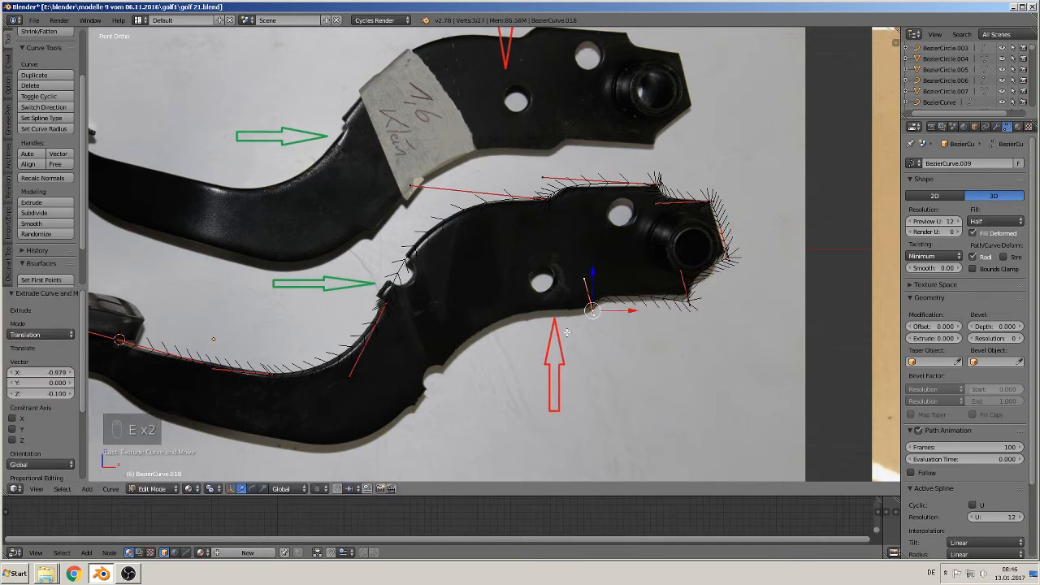
Extrude the curve -1.837 along X and -1.007 along Z past the lower notch and move its handle 0.647 along X and 1.007 along Z
middle_click_drag(562, 334, 689, 251, "shift")
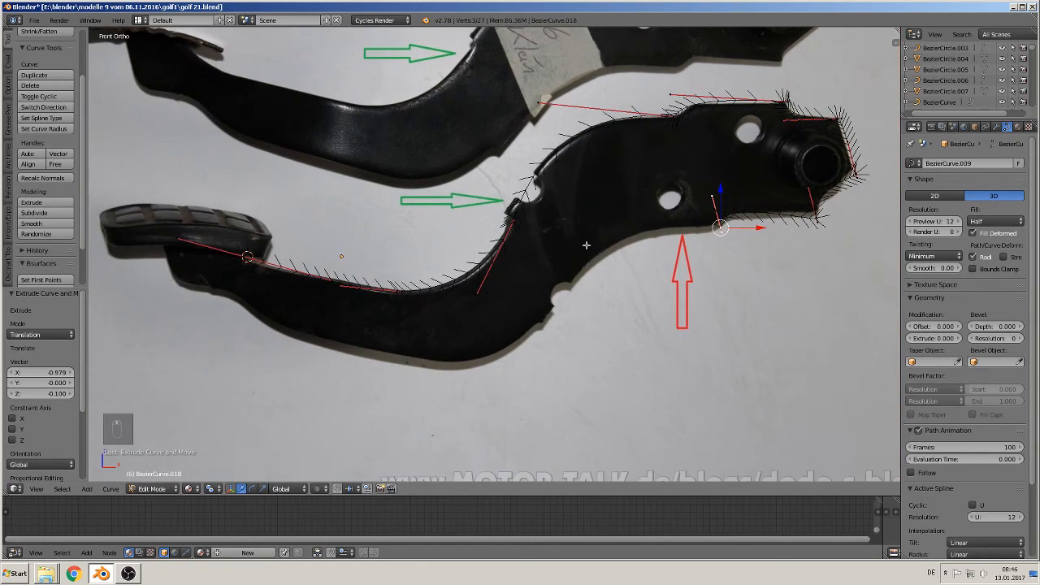
key("e")
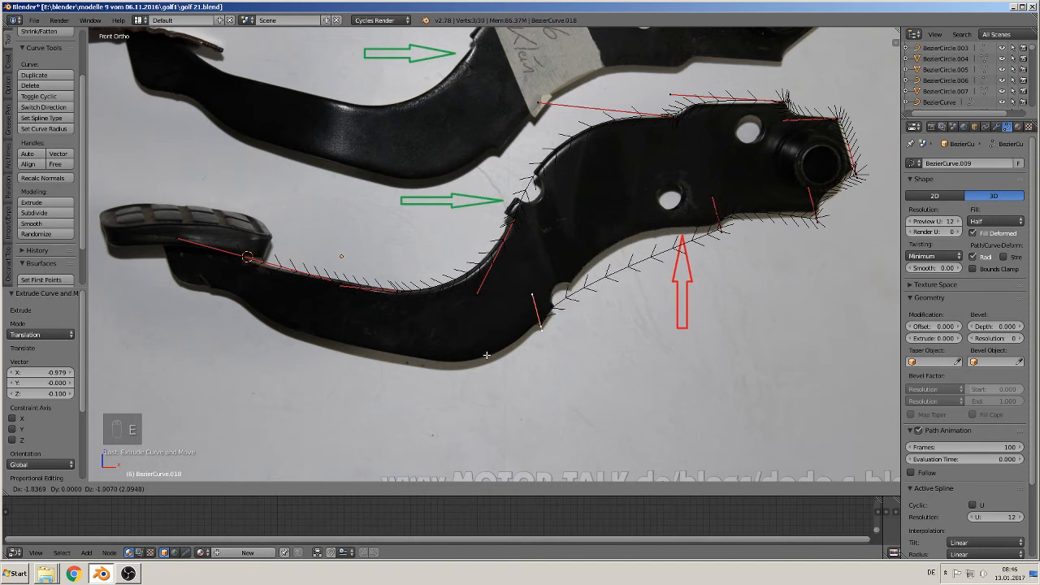
left_click(511, 336)
key("g")
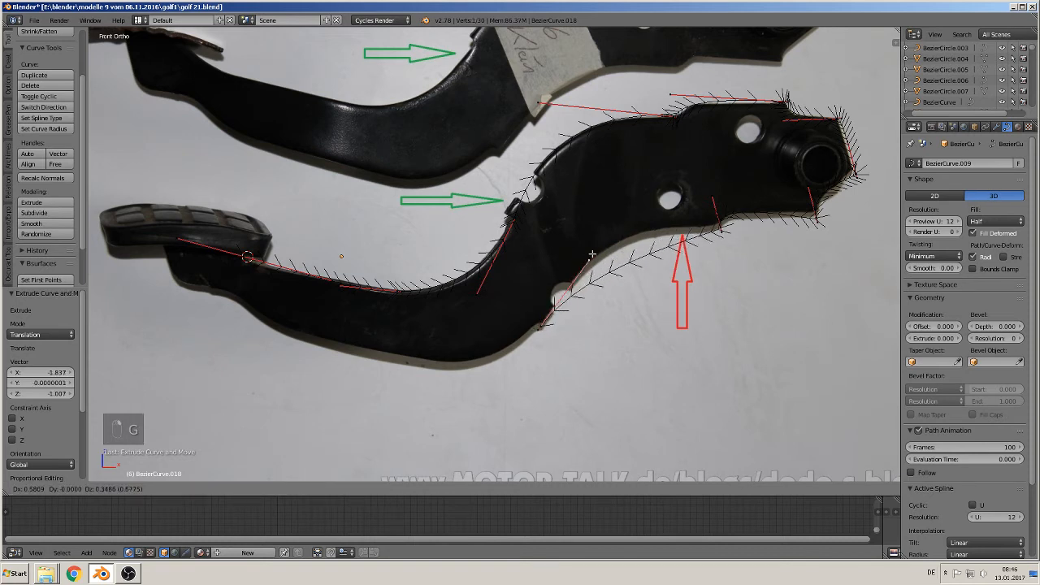
left_click(593, 198)
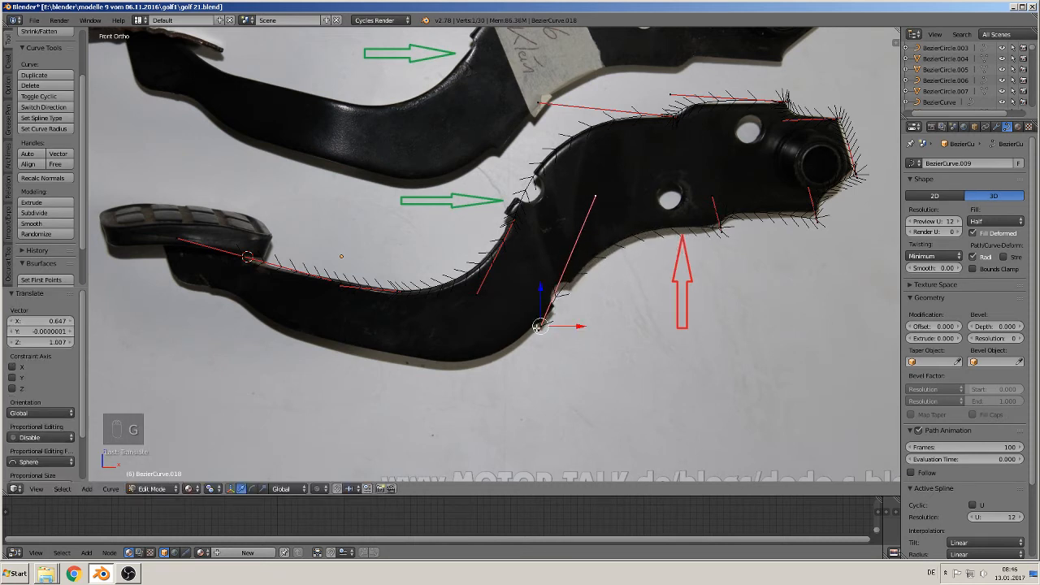
Extrude the curve -1.455 along X and -0.282 along Z onto the arm's lower bend and move its handle 0.243 along X and -1.577 along Z
key("e")
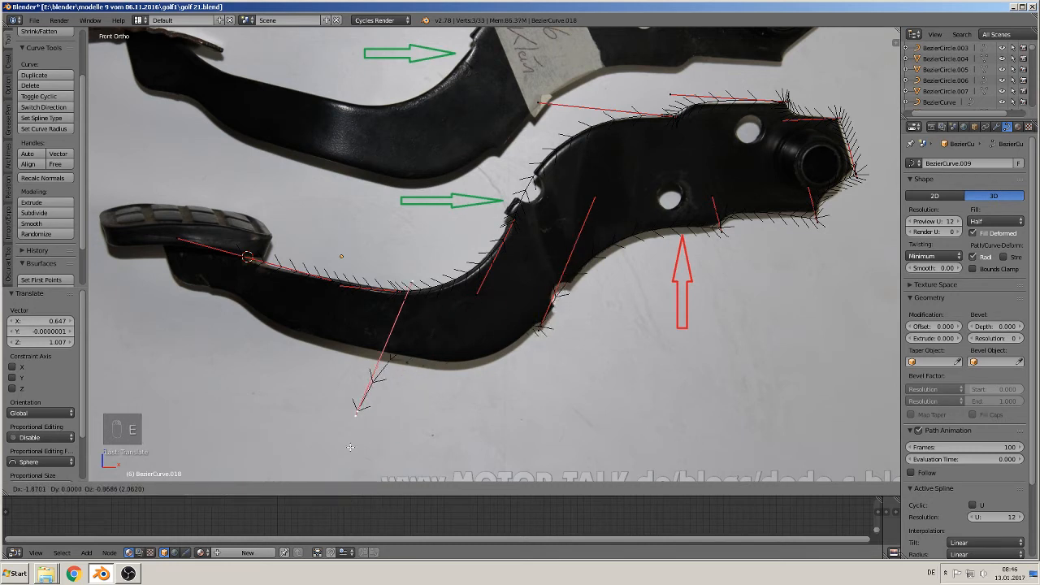
left_click(399, 373)
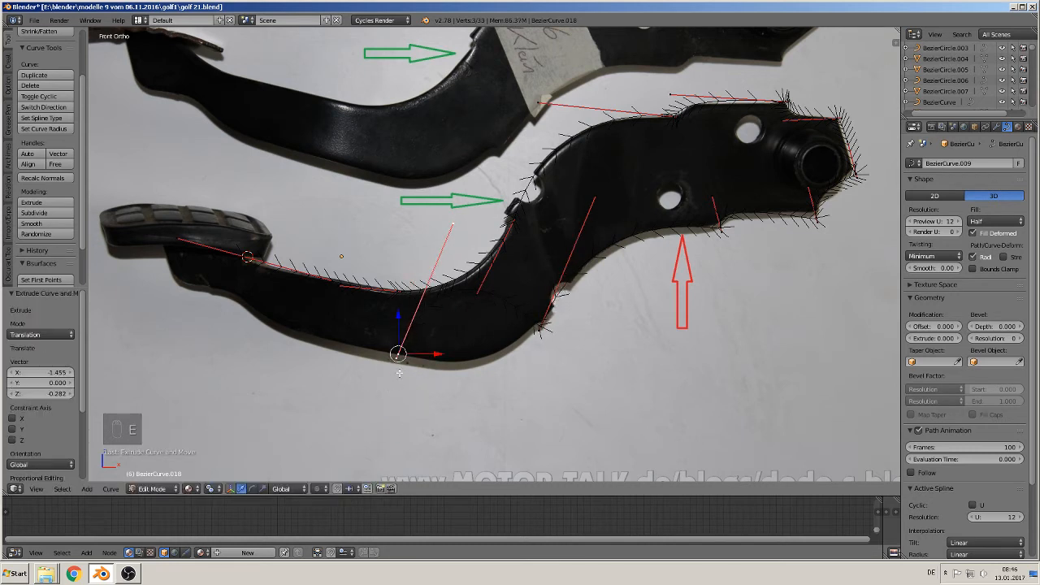
key("g")
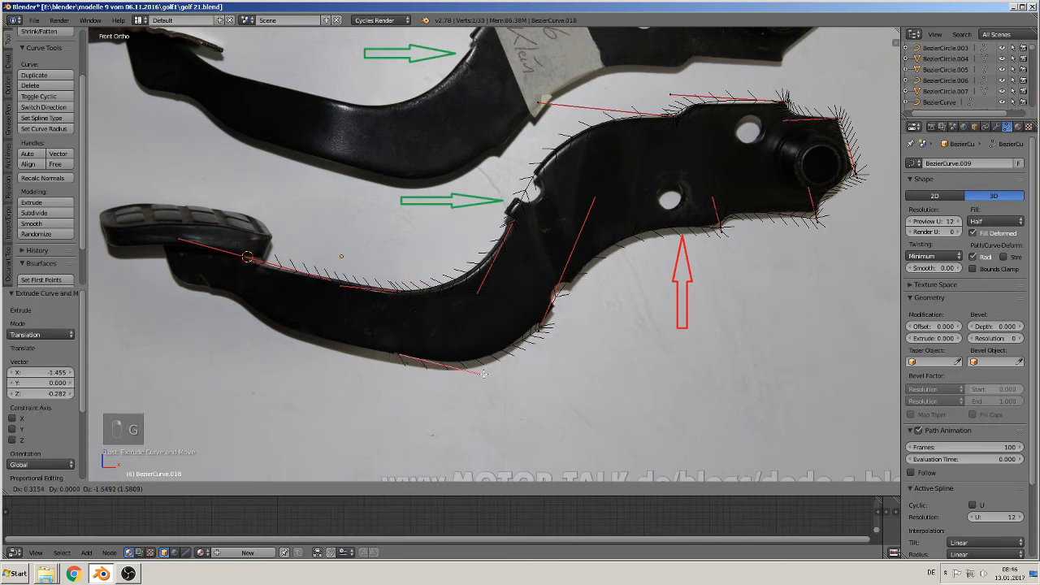
left_click(474, 375)
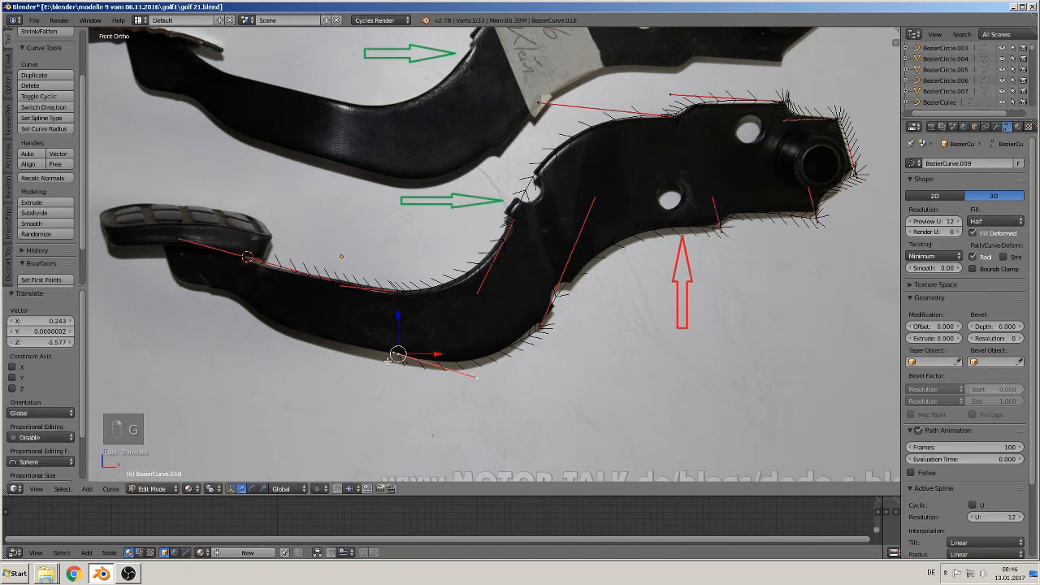
Extrude the curve -1.118 X, 0.243 Z and again -0.437 X, 0.260 Z along the lower edge, moving the last handle -0.526 X, 0.039 Z
key("e")
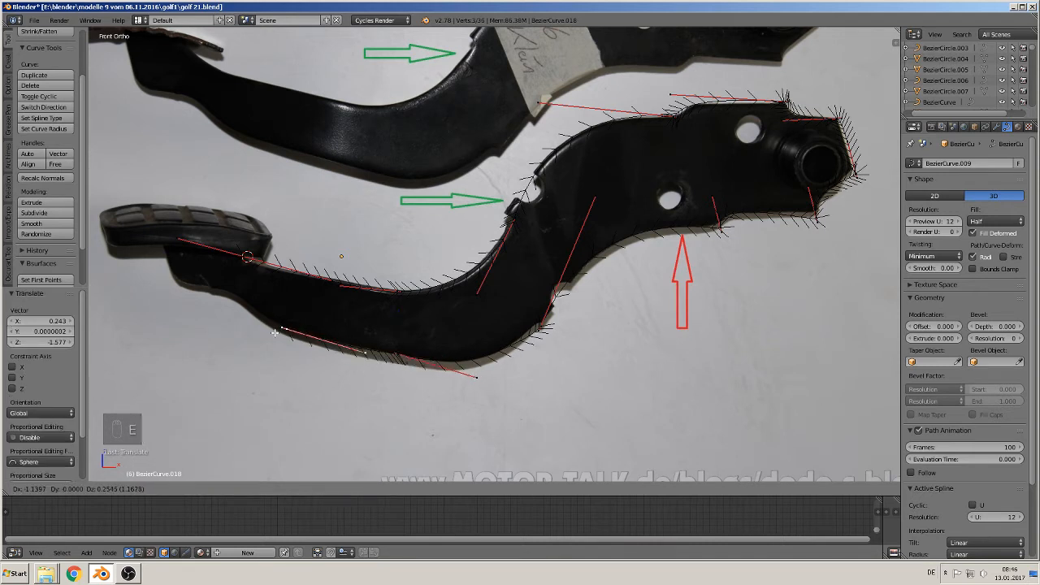
left_click(277, 334)
key("e")
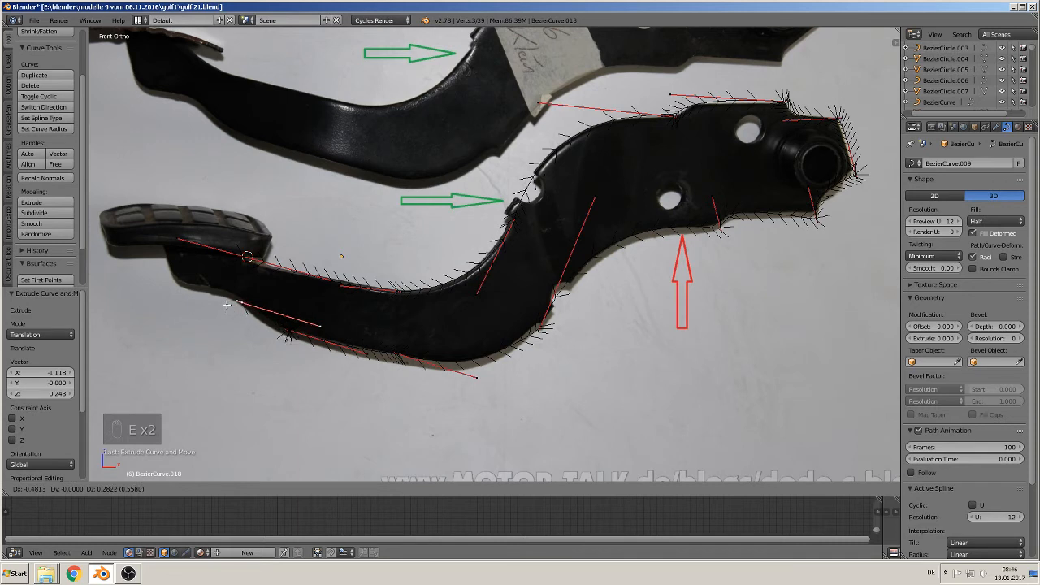
left_click(255, 308)
key("g")
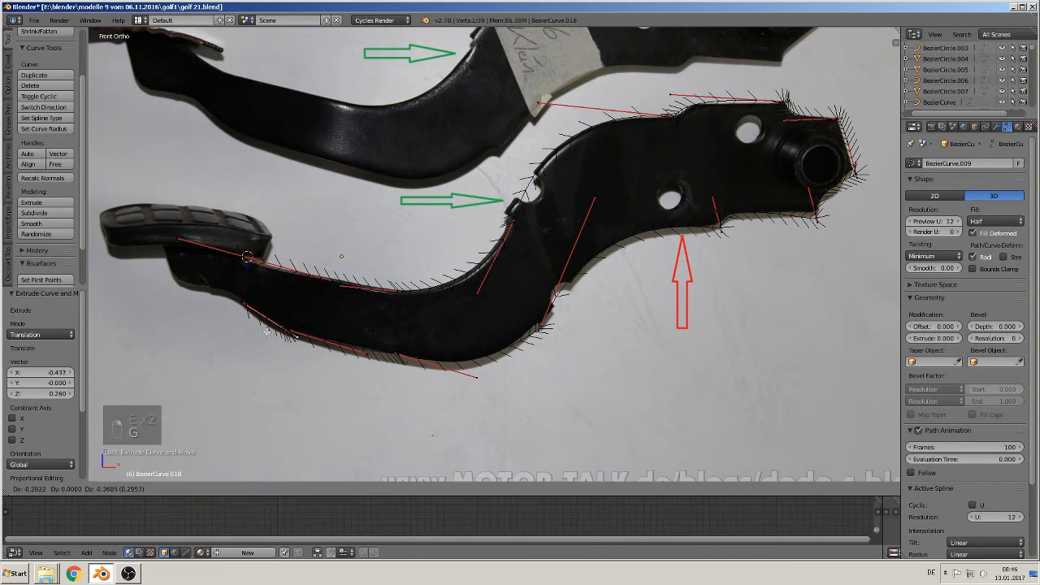
left_click(270, 324)
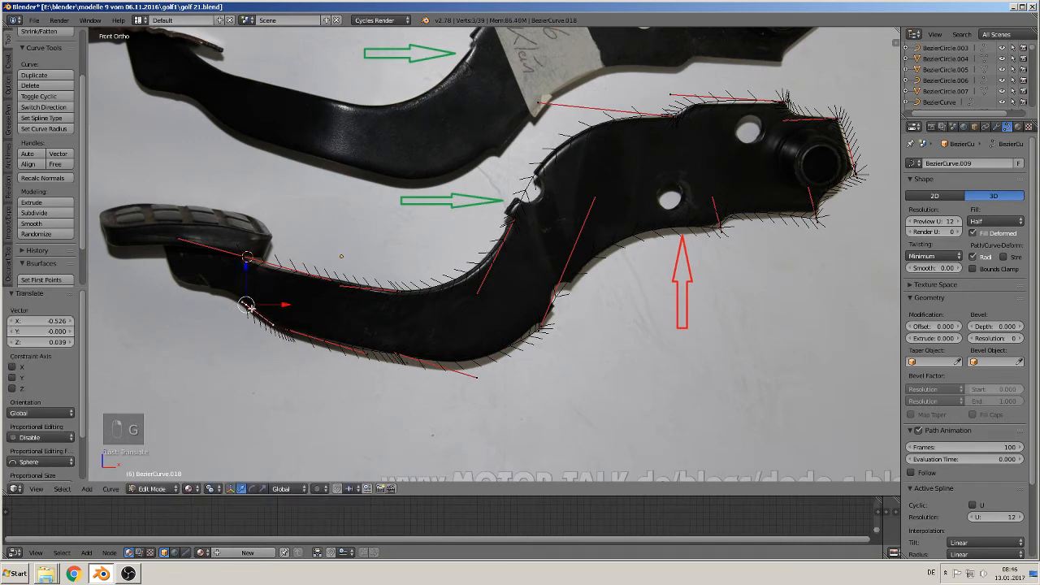
Extrude the curve -0.531 X, 0.183 Z to the lower corner beneath the pad and move its handle 0.064 X, 0.189 Z to level it
key("e")
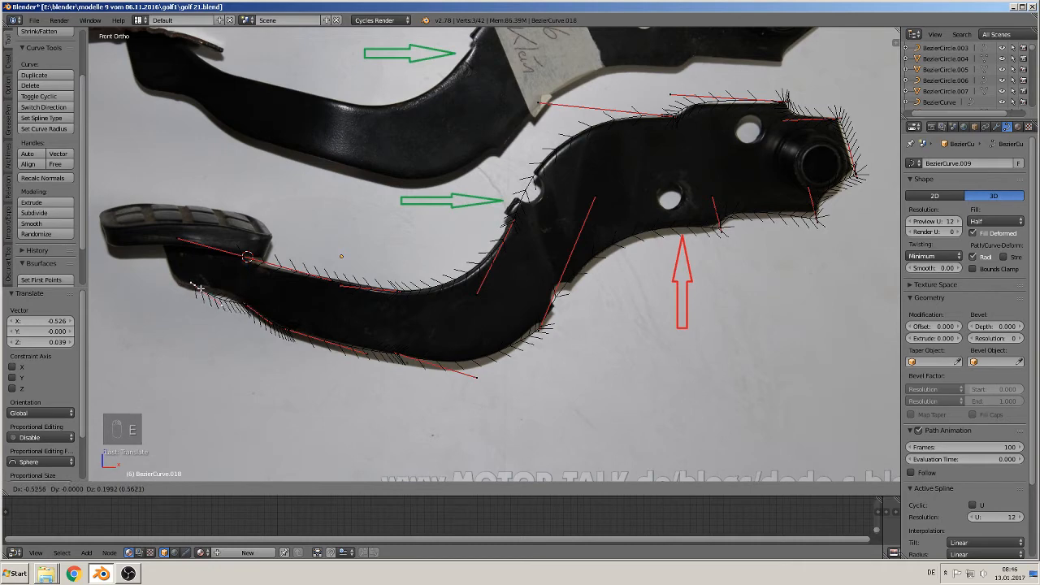
left_click(194, 286)
scroll(267, 346, "up", 3)
middle_click_drag(267, 346, 527, 286, "shift")
scroll(407, 304, "up", 1)
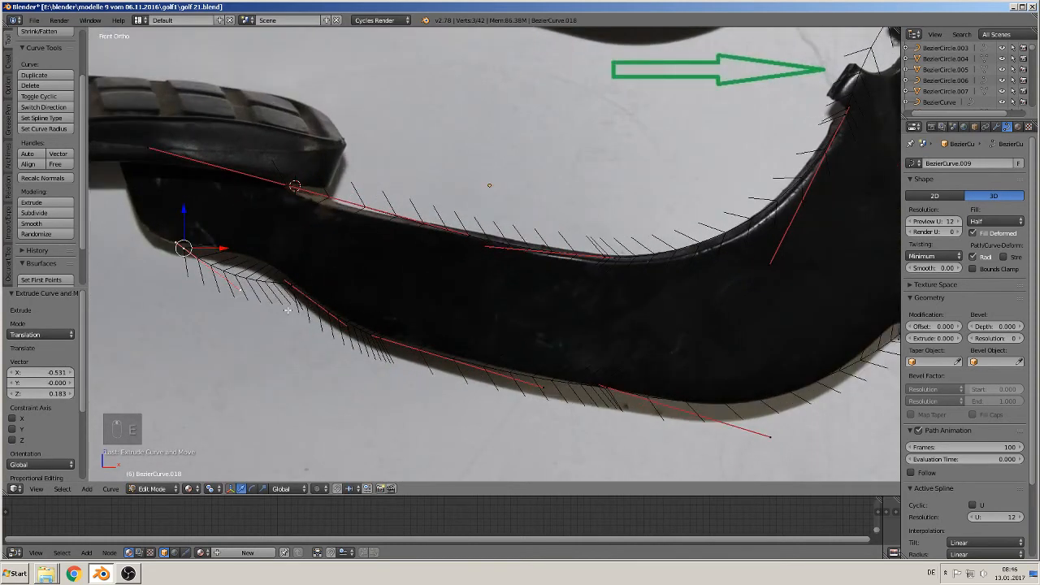
right_click(235, 289)
key("g")
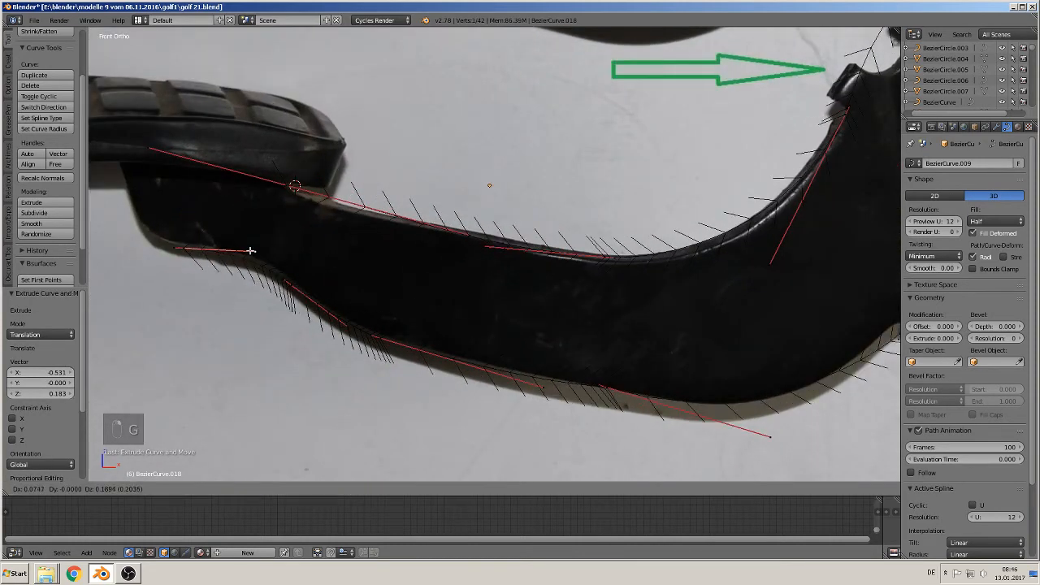
left_click(248, 249)
Close the arm outline by making a segment between the curve's last point and its start point at the pad
middle_click_drag(347, 237, 548, 262, "shift")
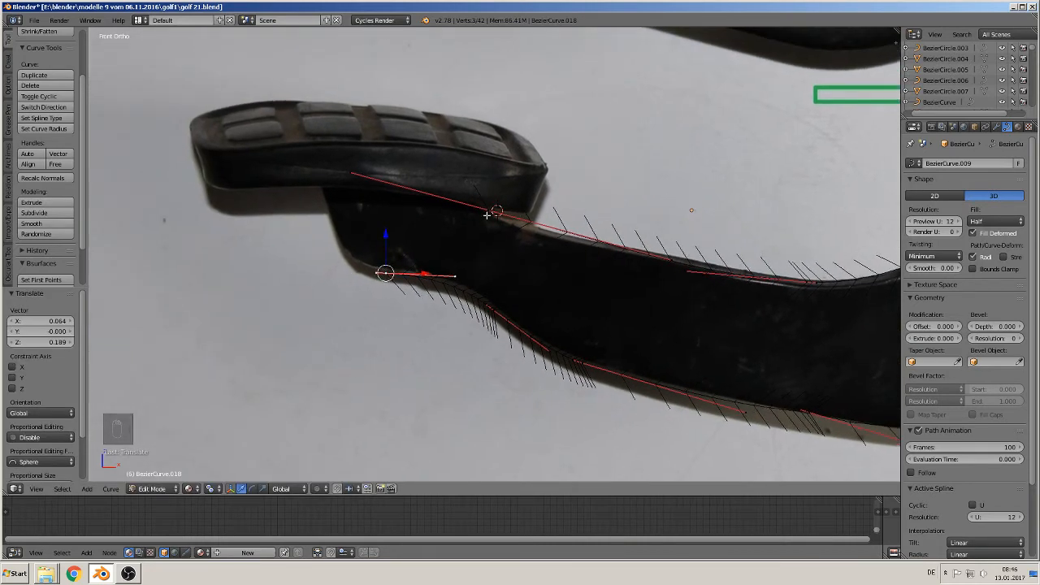
right_click(488, 214, "shift")
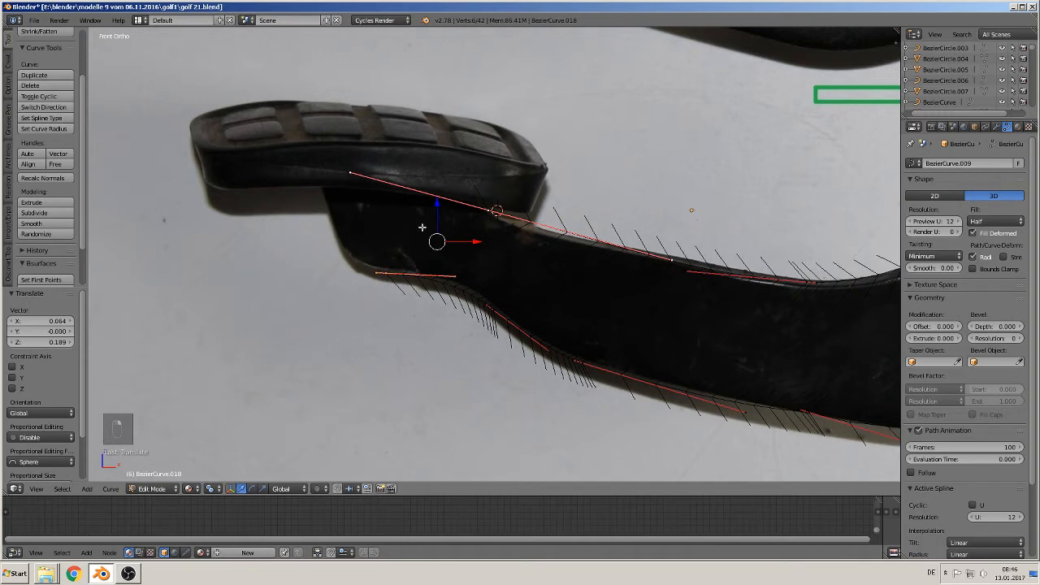
key("f")
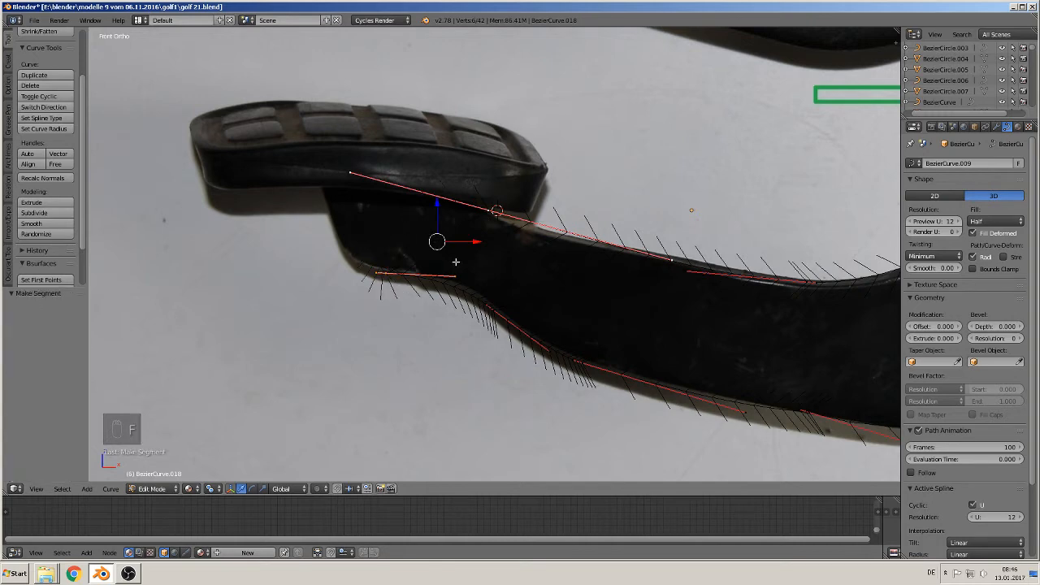
Exit curve editing and move the finished arm outline -2.113 along Y, clear of the reference photo
scroll(456, 262, "down", 6)
key("Tab")
scroll(560, 325, "down", 2)
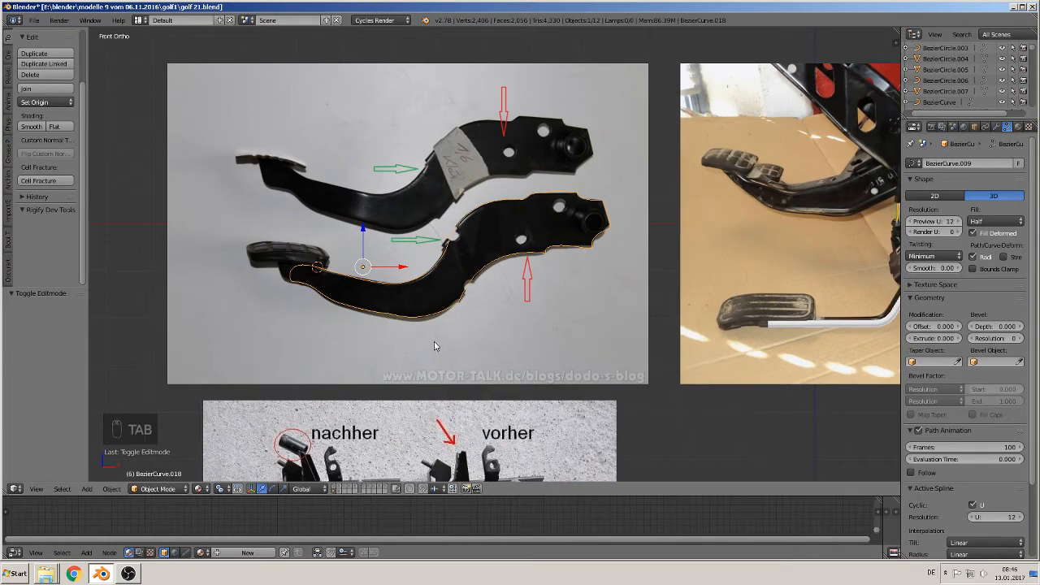
middle_click_drag(433, 347, 364, 359)
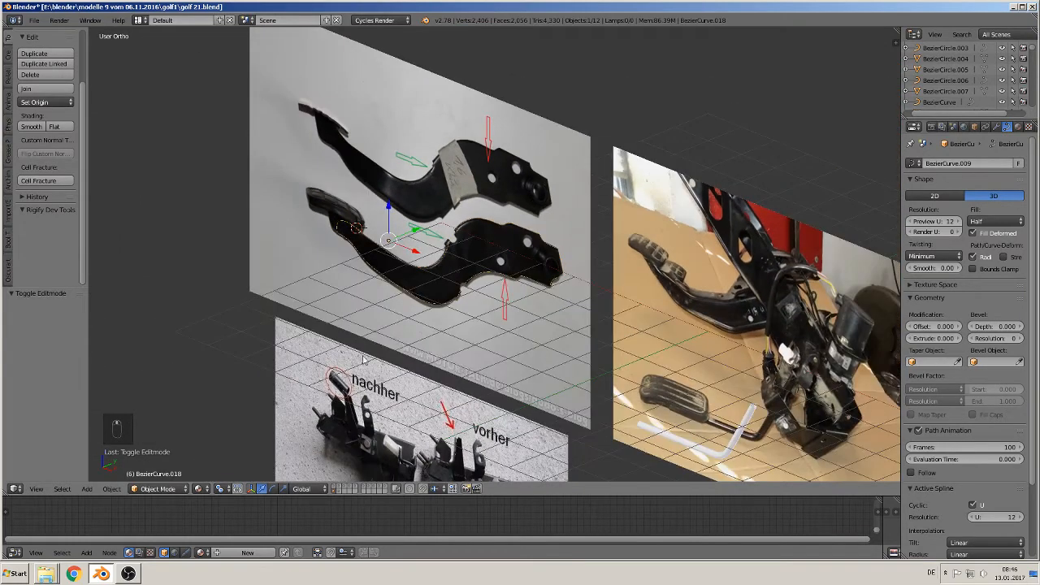
left_click_drag(416, 231, 339, 258)
middle_click_drag(340, 259, 415, 368)
key("KP_7")
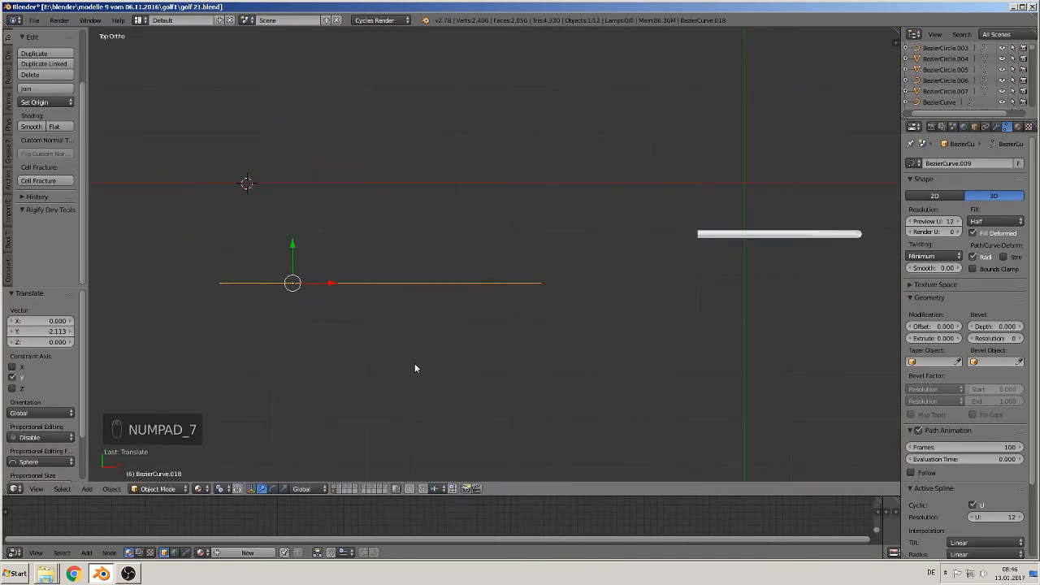
key("KP_1")
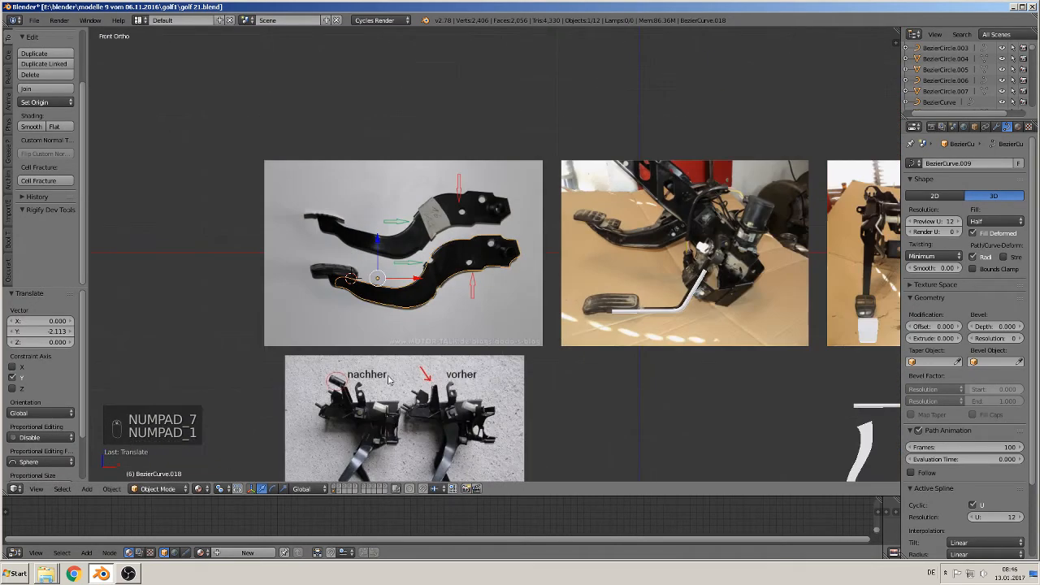
Duplicate the arm outline and move the copy 10.877 along X and -7.365 along Z into the empty area
key("Tab")
key("Tab")
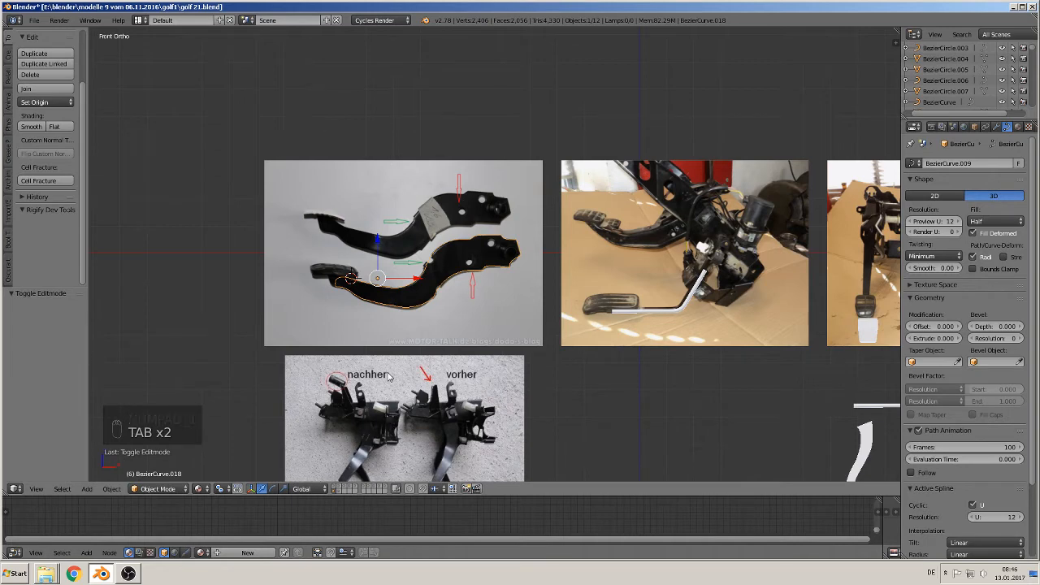
key("shift+d")
scroll(442, 354, "down", 2)
key("g")
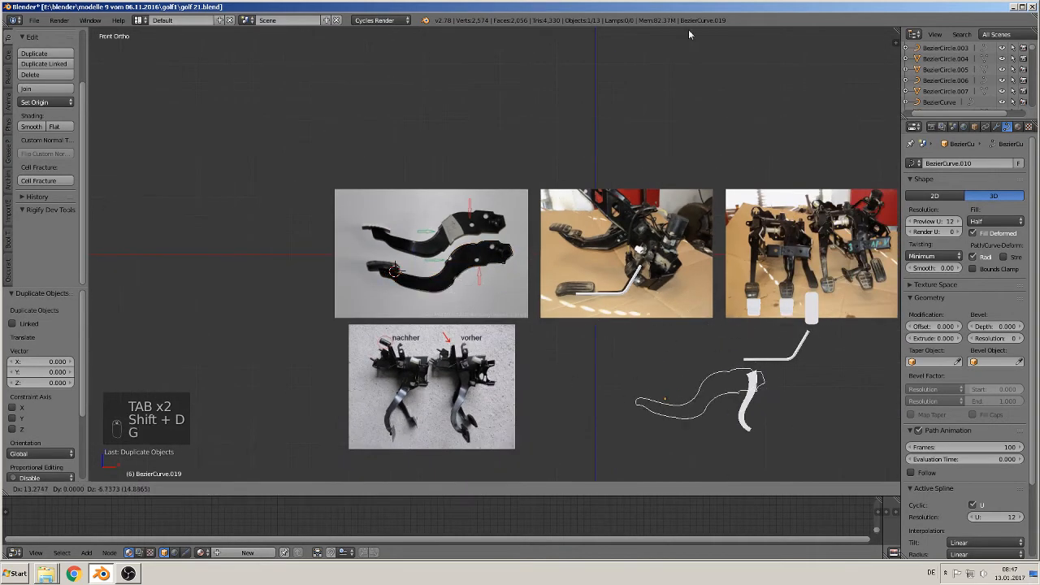
left_click(642, 46)
Scale the copied arm outline uniformly to 0.511
middle_click_drag(737, 276, 688, 221, "shift")
scroll(688, 221, "up", 5)
key("s")
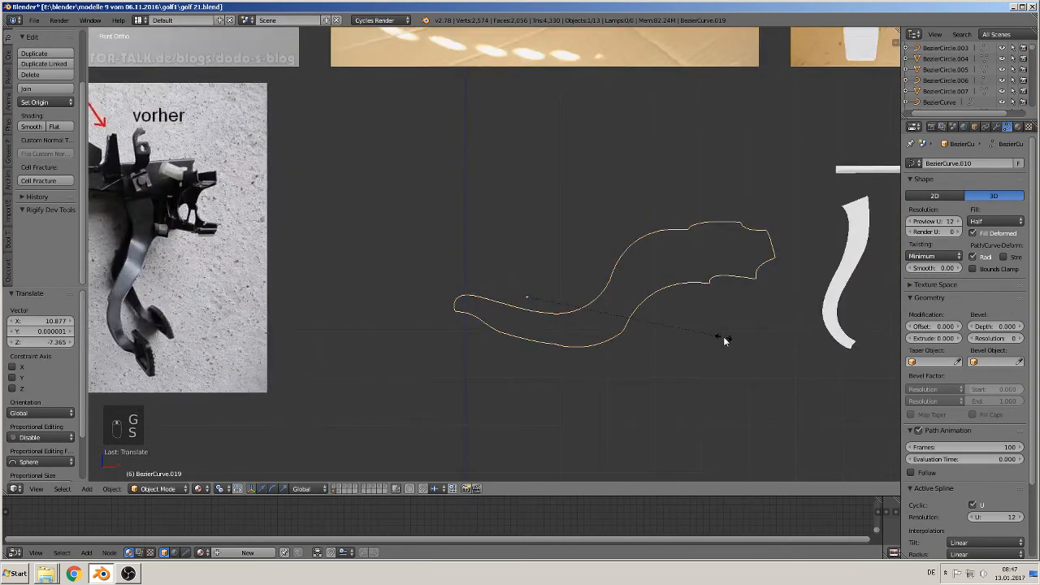
left_click(654, 298)
scroll(654, 299, "up", 4)
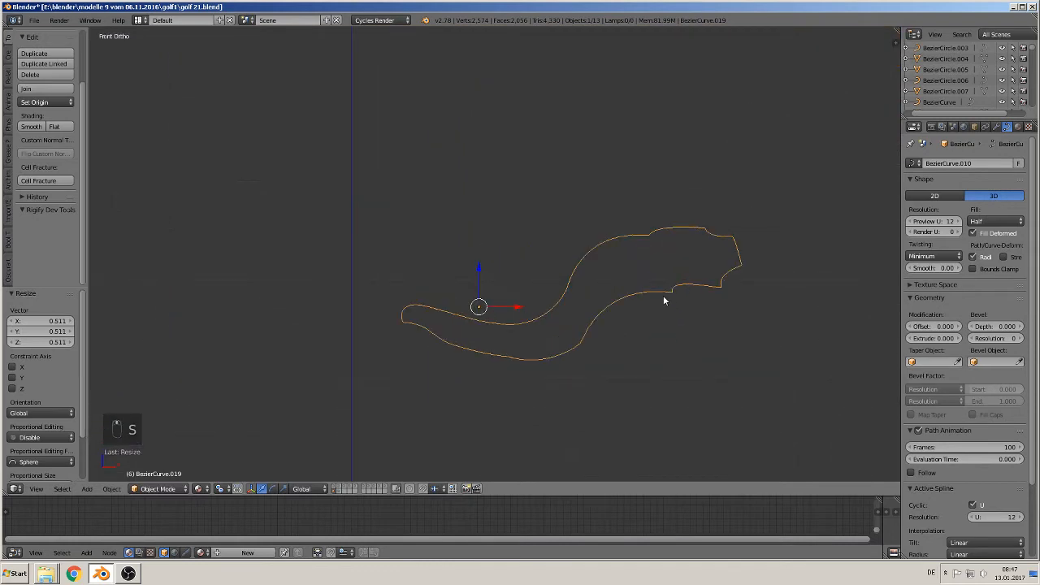
Convert the copied arm outline to a mesh and fill its closed contour with a single face
key("Tab")
key("Tab")
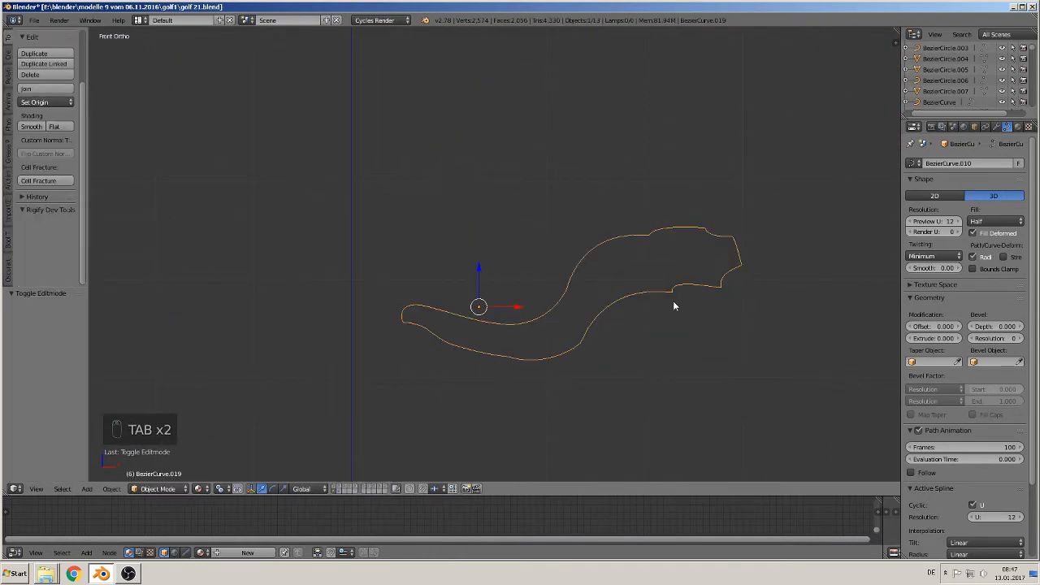
key("alt+c")
left_click(673, 302)
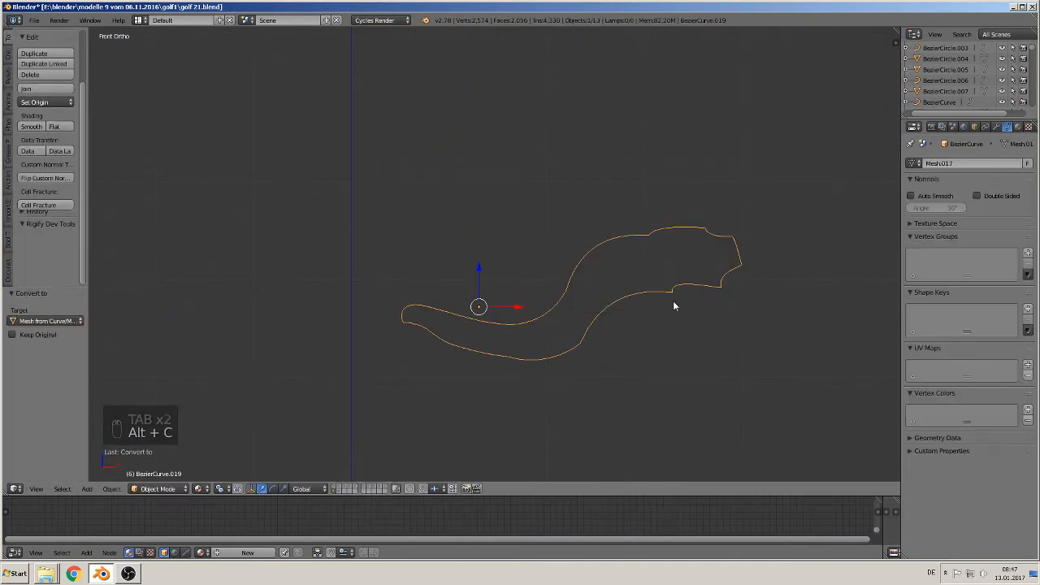
key("Tab")
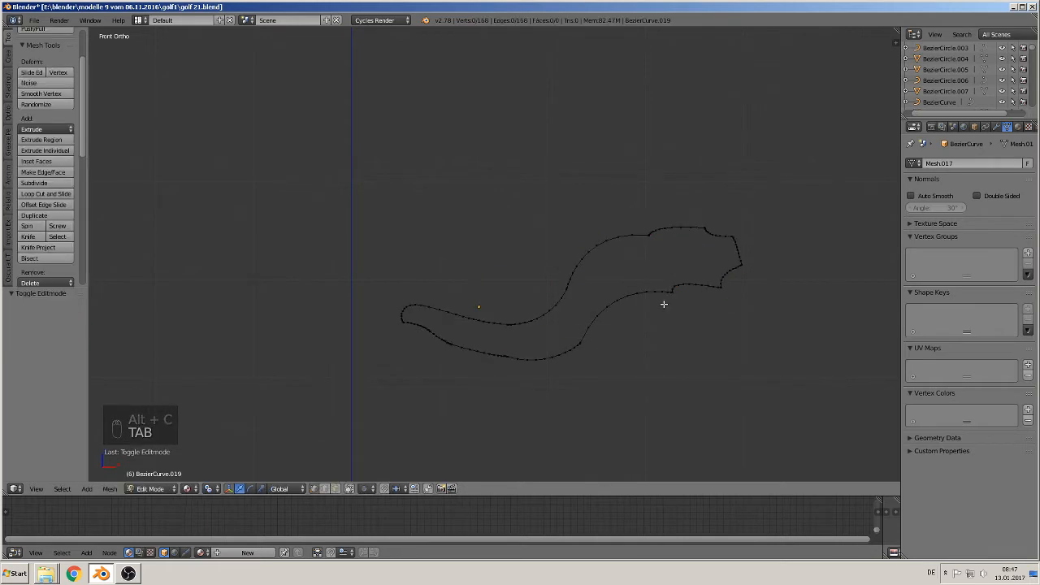
key("a")
key("a")
key("f")
Extrude the filled arm face along Y to give the pedal arm thickness, and leave mesh editing
middle_click_drag(641, 330, 587, 350)
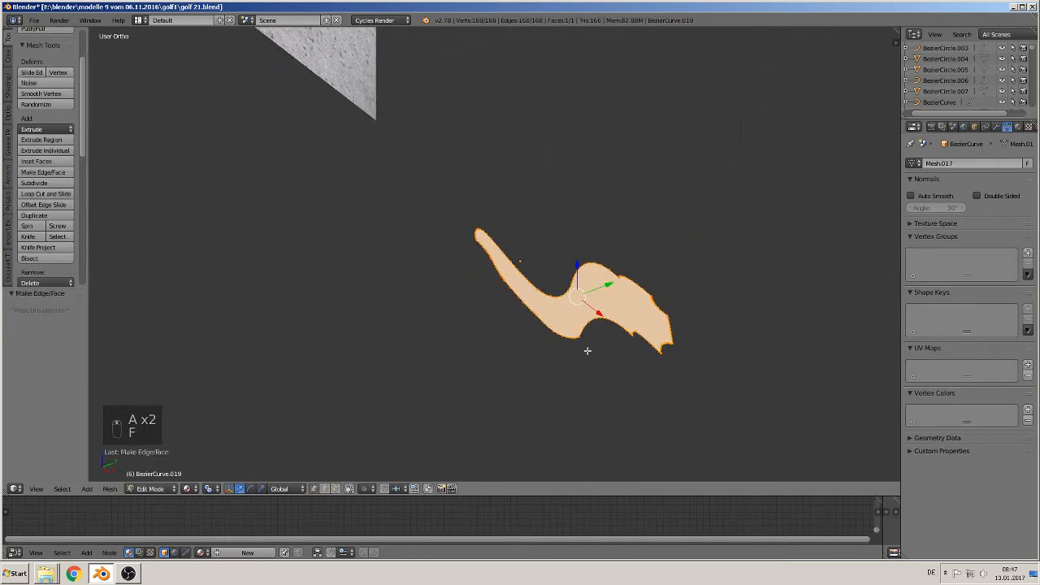
key("e")
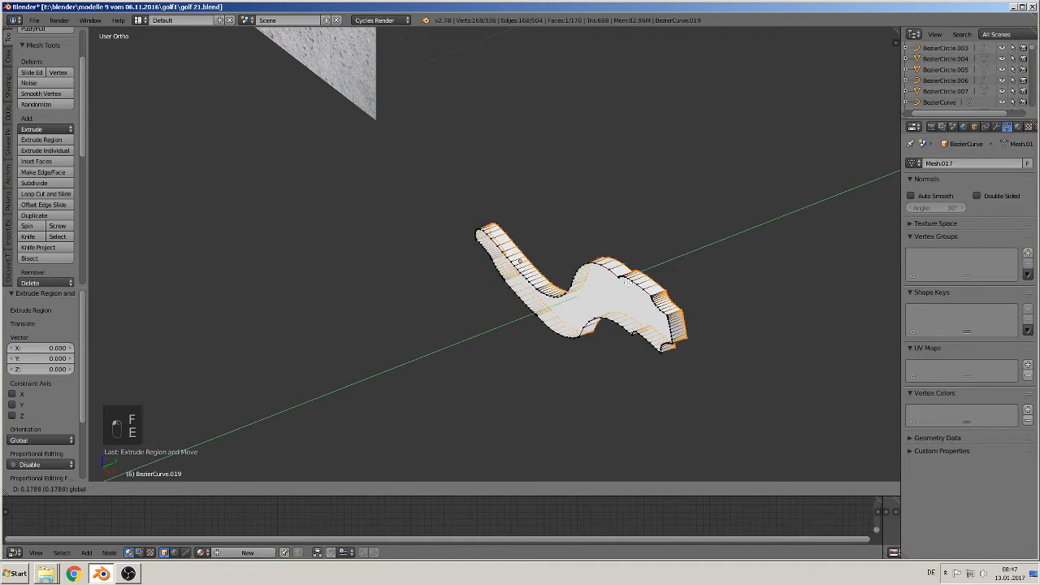
left_click(625, 312)
key("Tab")
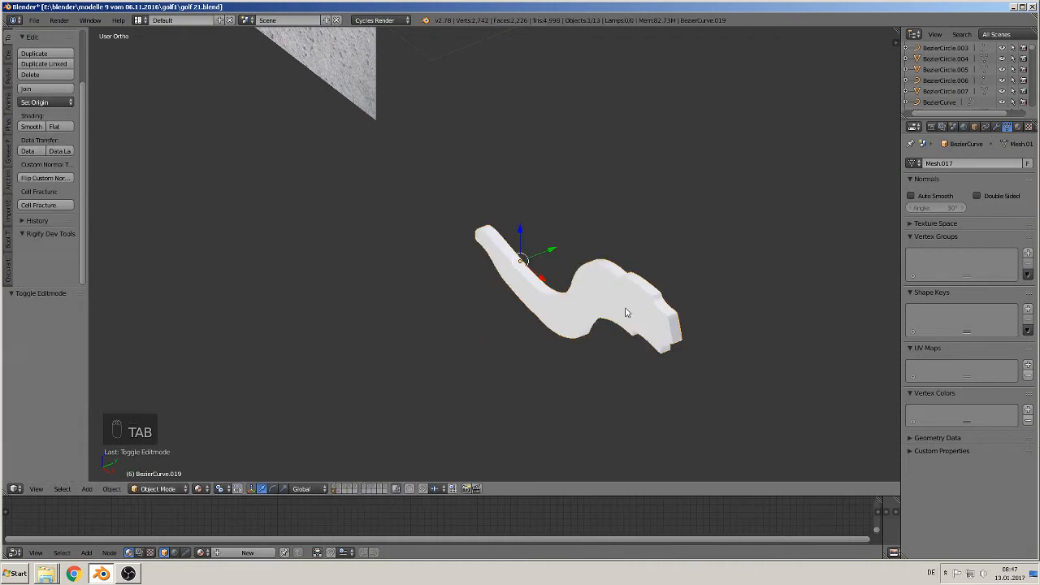
Move the new solid pedal arm 9.219 along X, beside the other modelled pedal parts
key("KP_1")
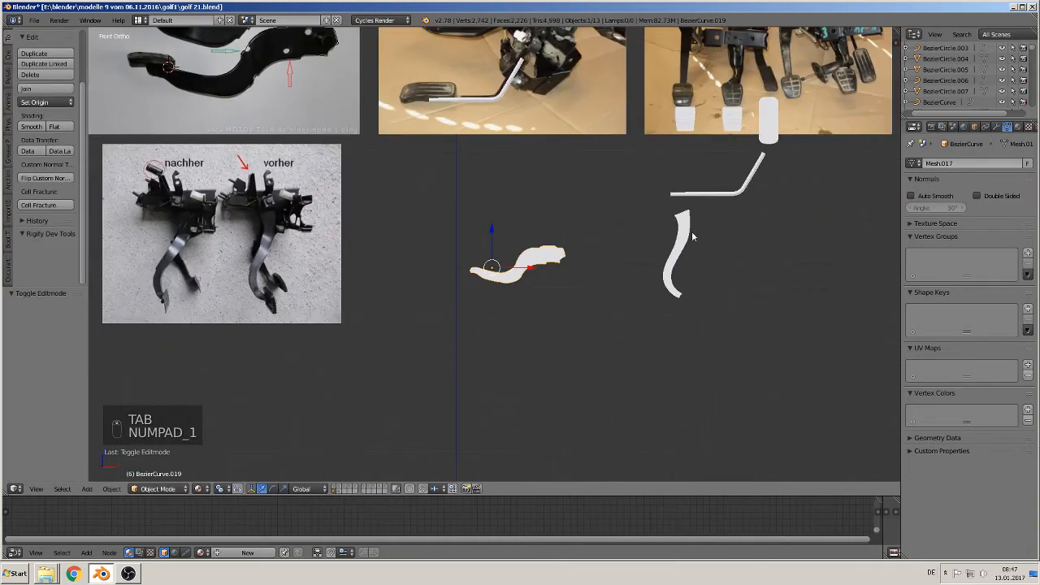
middle_click_drag(645, 240, 473, 295, "shift")
key("g")
key("x")
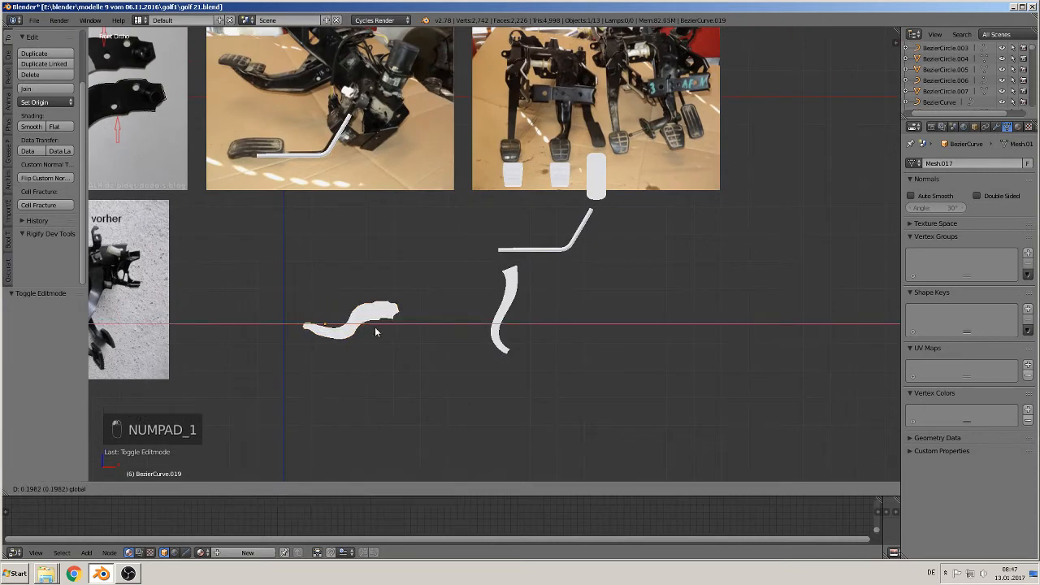
left_click(615, 327)
scroll(616, 277, "up", 1)
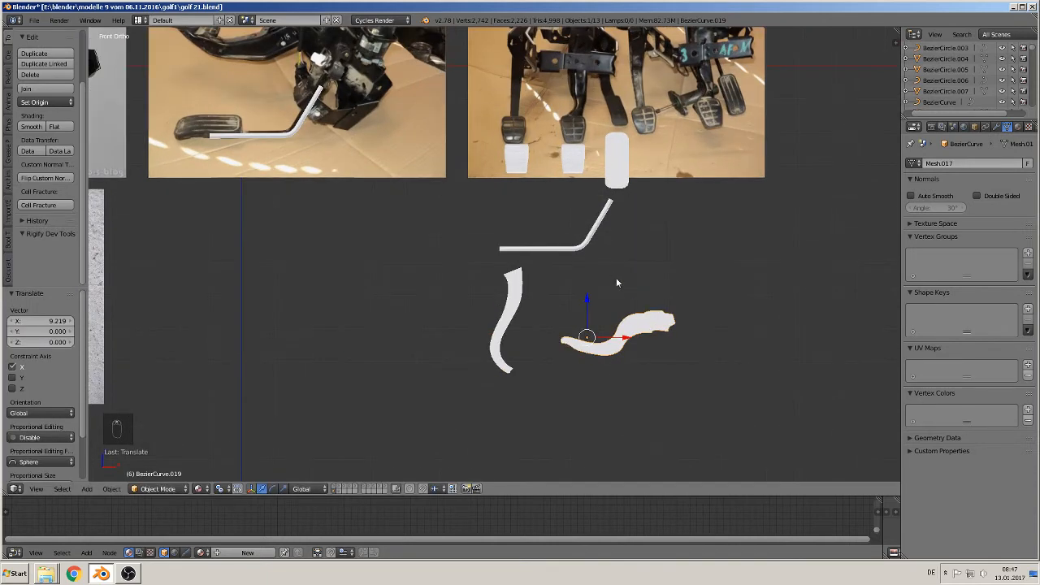
Move the bent pedal rod 2.032 along X so it sits above the new arm
middle_click_drag(642, 301, 605, 336, "shift")
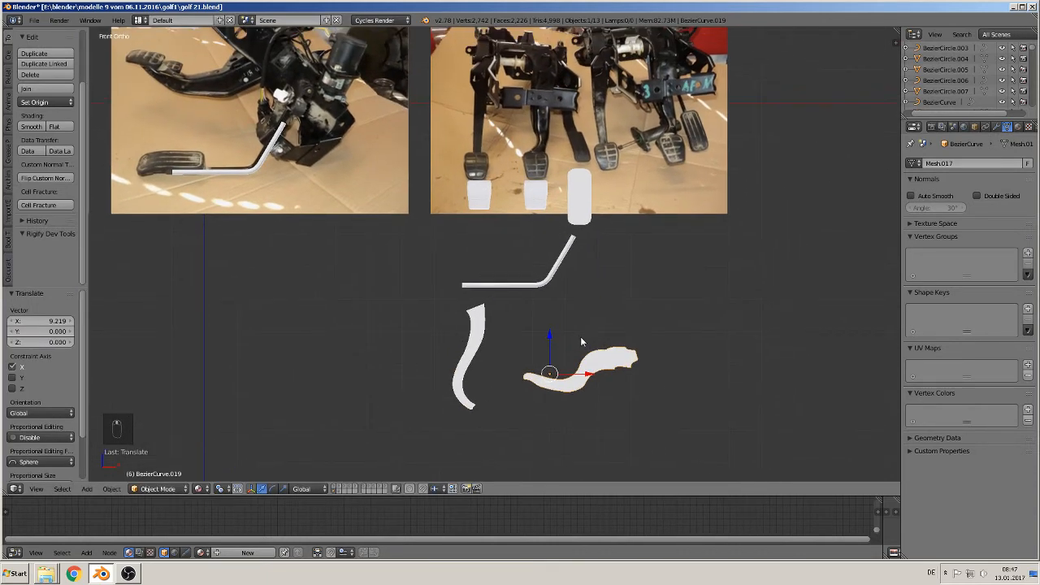
right_click(547, 283)
key("g")
key("x")
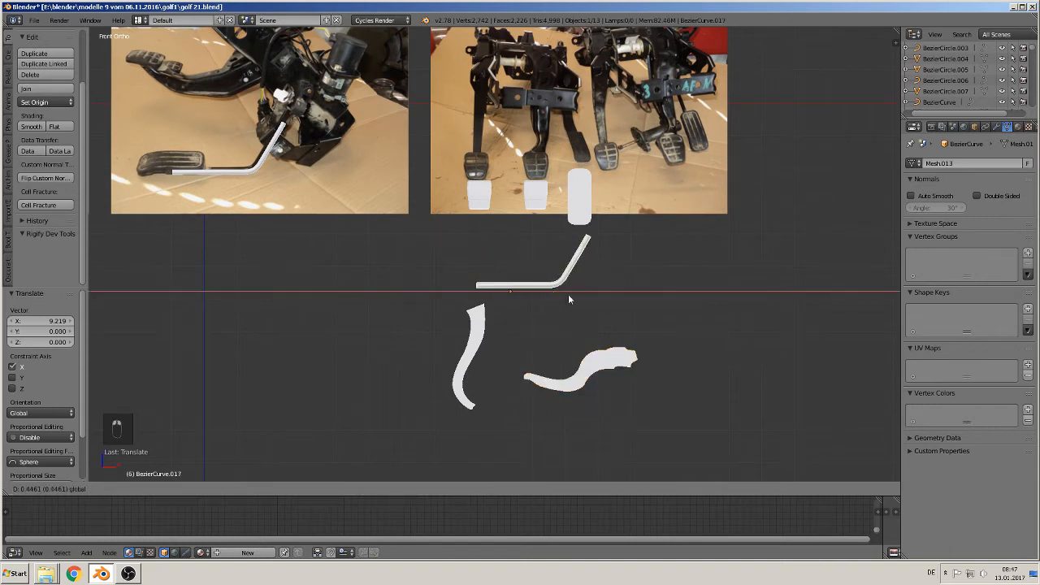
left_click(604, 300)
scroll(592, 213, "up", 1)
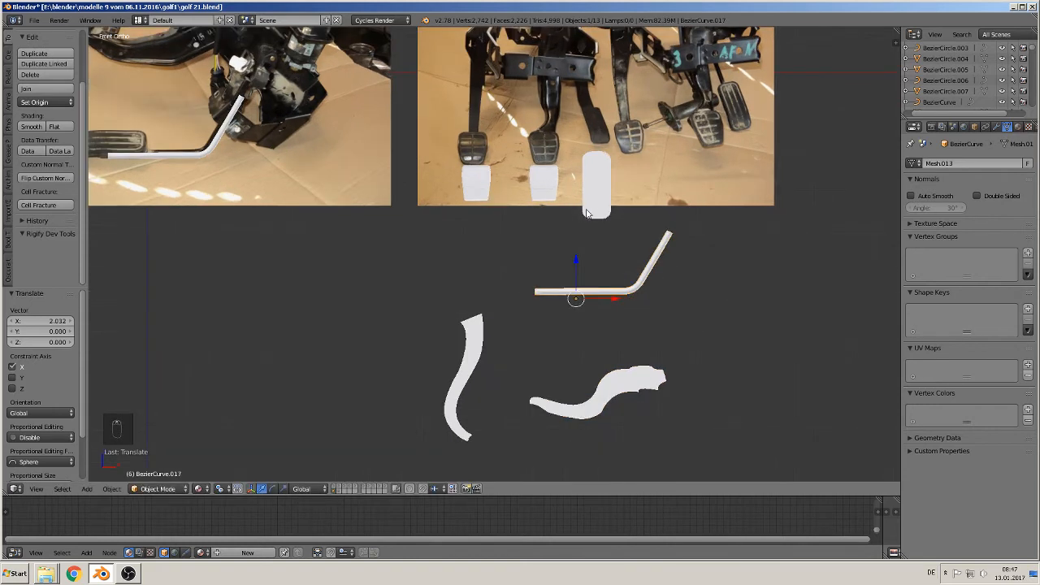
Rotate the long rounded pedal pad 90° about Z and 90° about Y to lay it flat
right_click(594, 202)
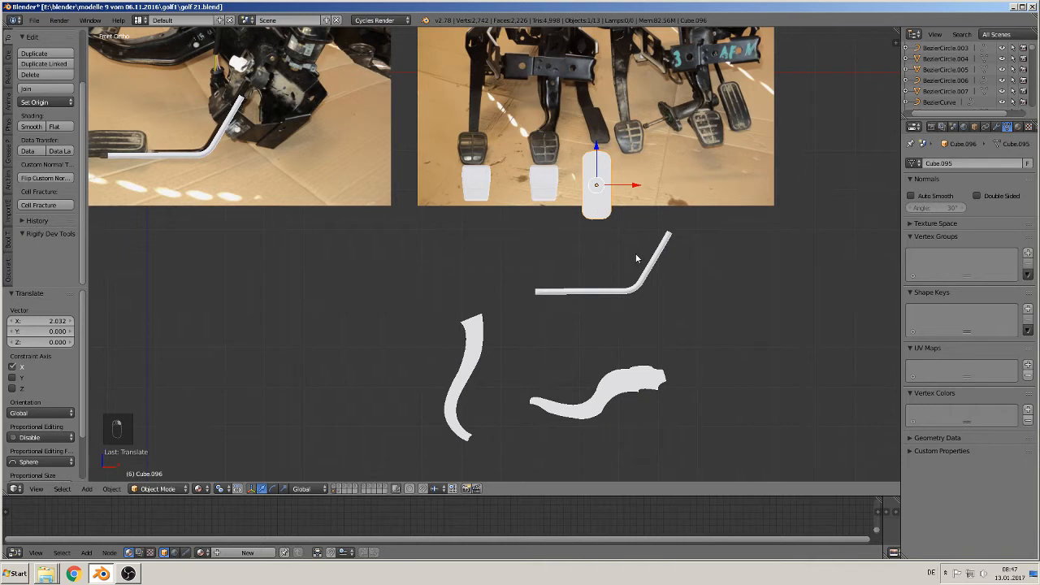
type("rz90")
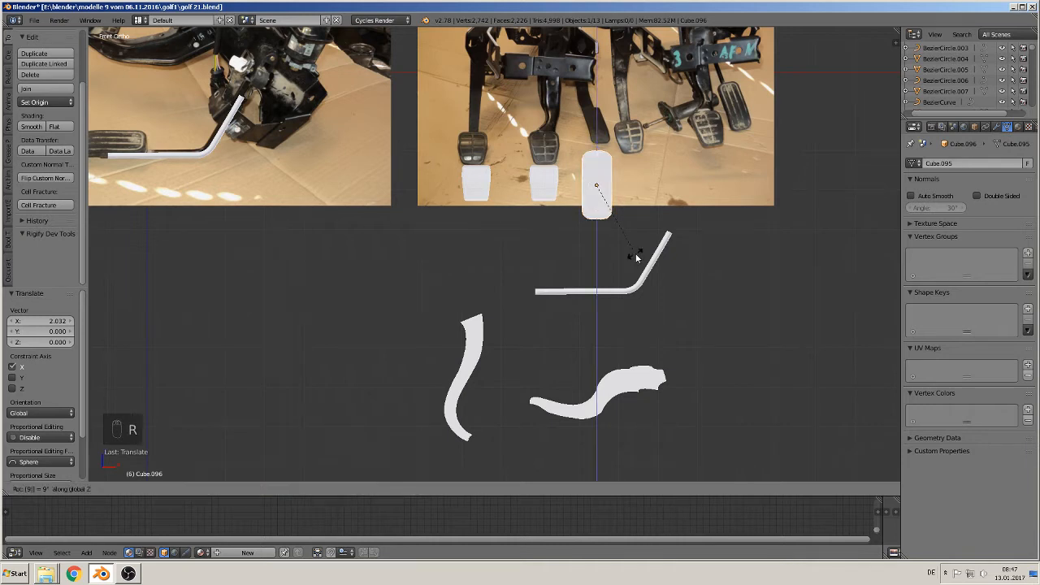
key("Return")
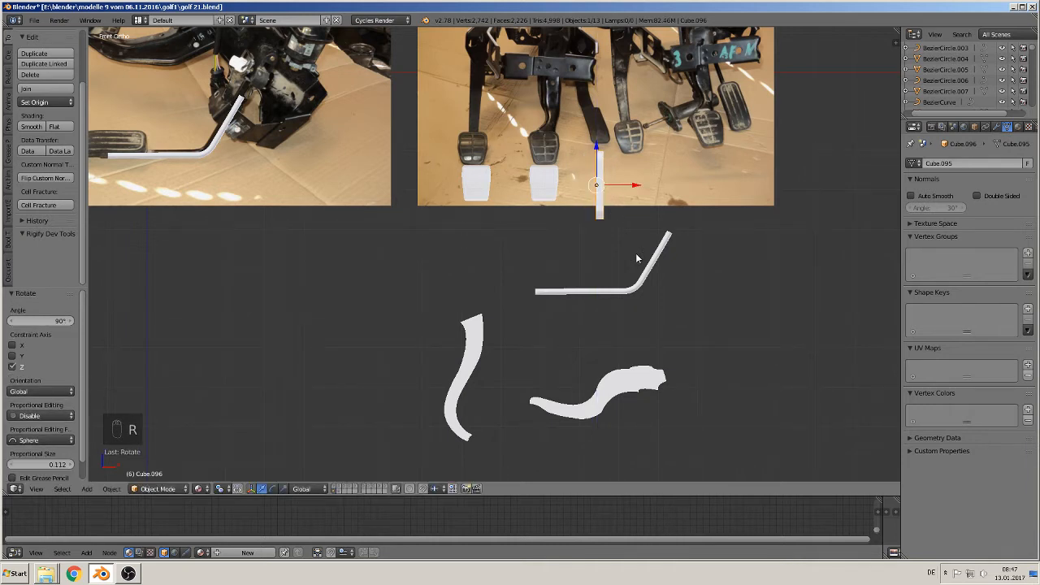
type("ry90")
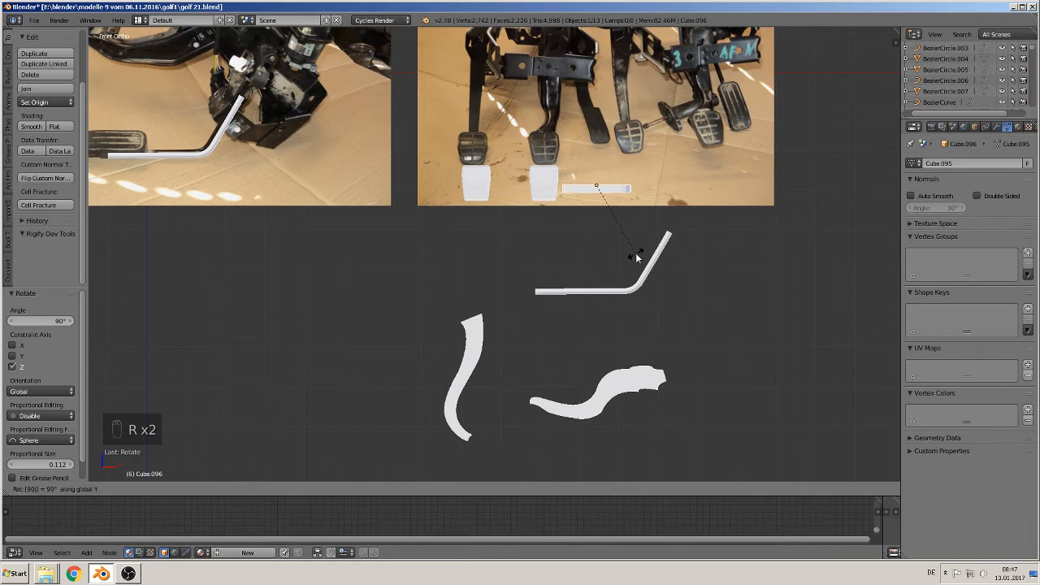
key("Return")
Move the flat pedal pad -2.412 along Z and -1.256 along X to the free end of the bent rod
scroll(538, 207, "down", 1)
key("g")
key("z")
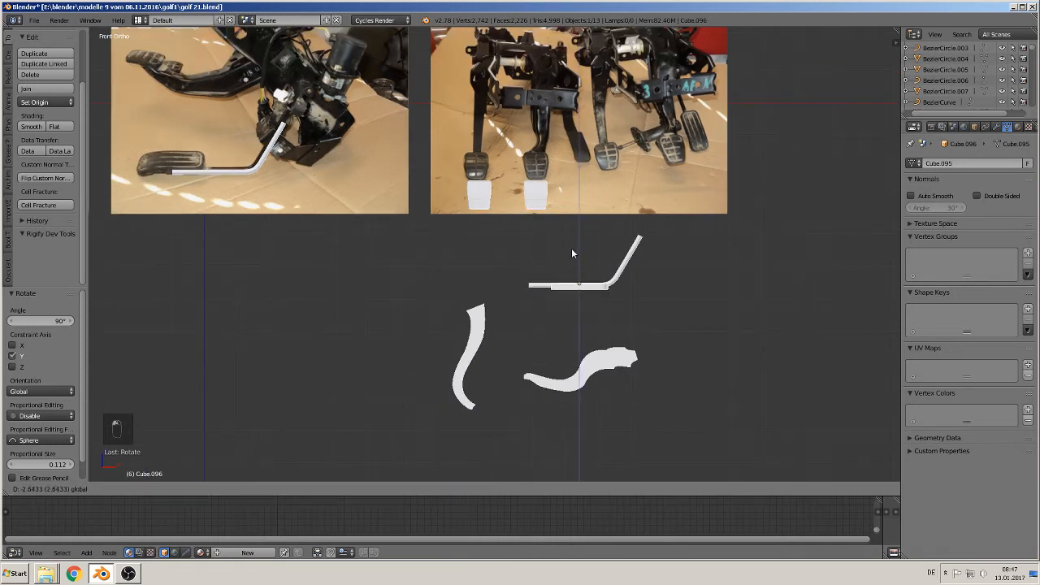
left_click(568, 239)
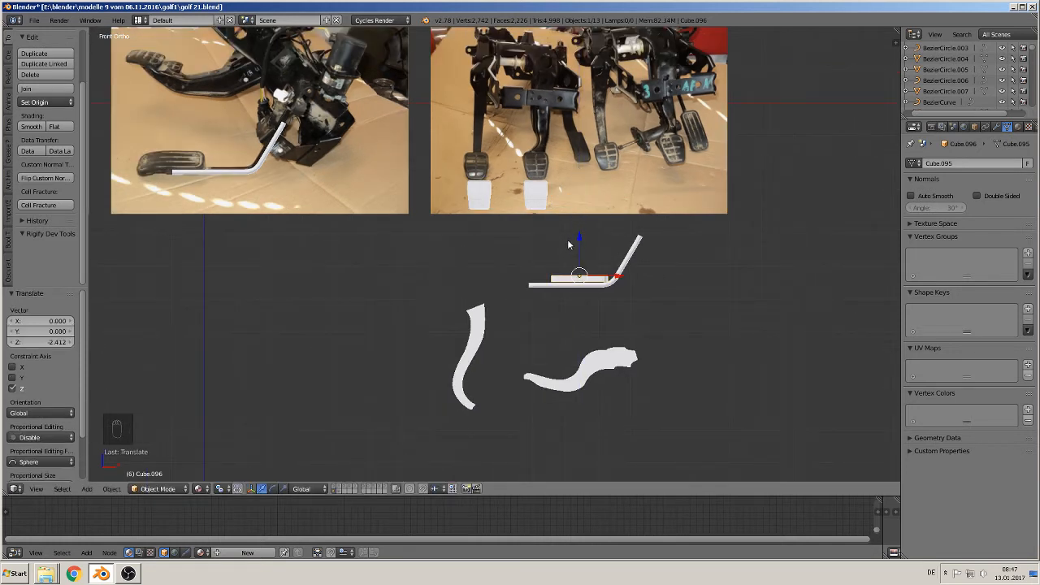
key("g")
key("x")
left_click(571, 280)
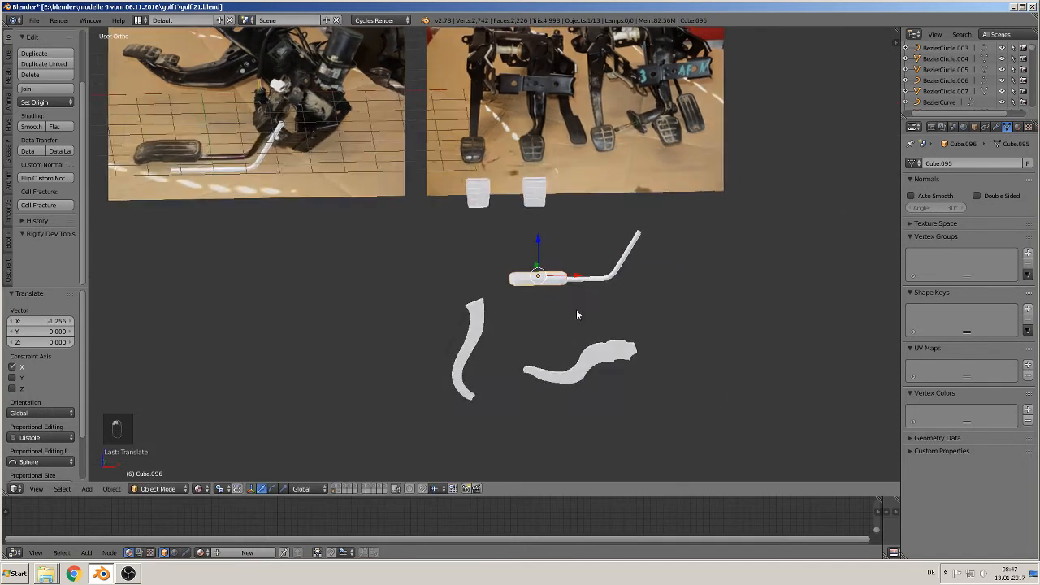
Move the pedal pad 0.417 along Y to bring it over the rod
scroll(581, 321, "up", 2)
middle_click_drag(581, 322, 634, 354)
scroll(634, 354, "up", 3)
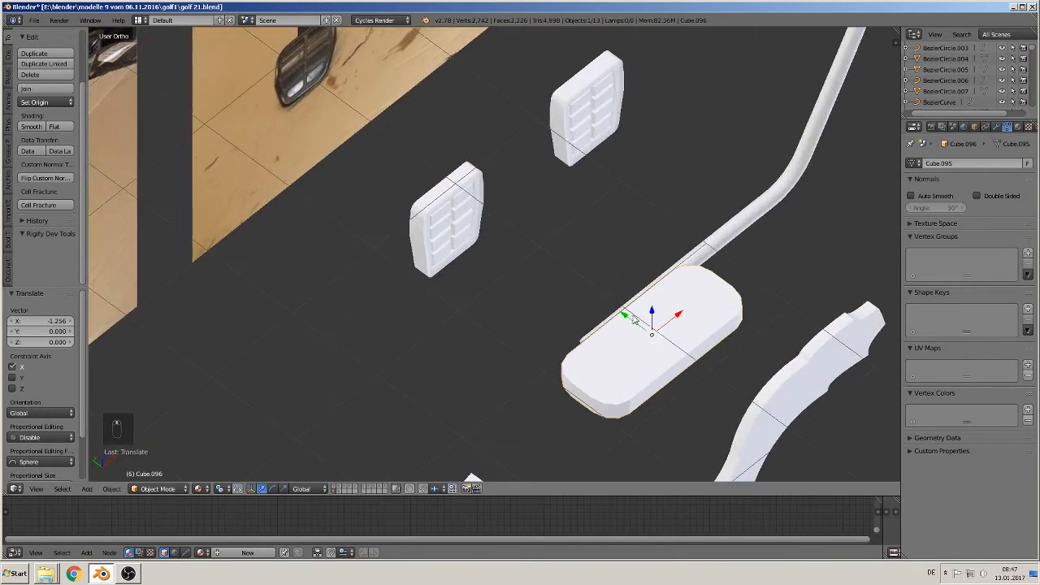
key("g")
key("y")
left_click(598, 298)
Turn the pedal pad over by rotating it 180° about X
middle_click_drag(598, 297, 718, 377)
type("rx")
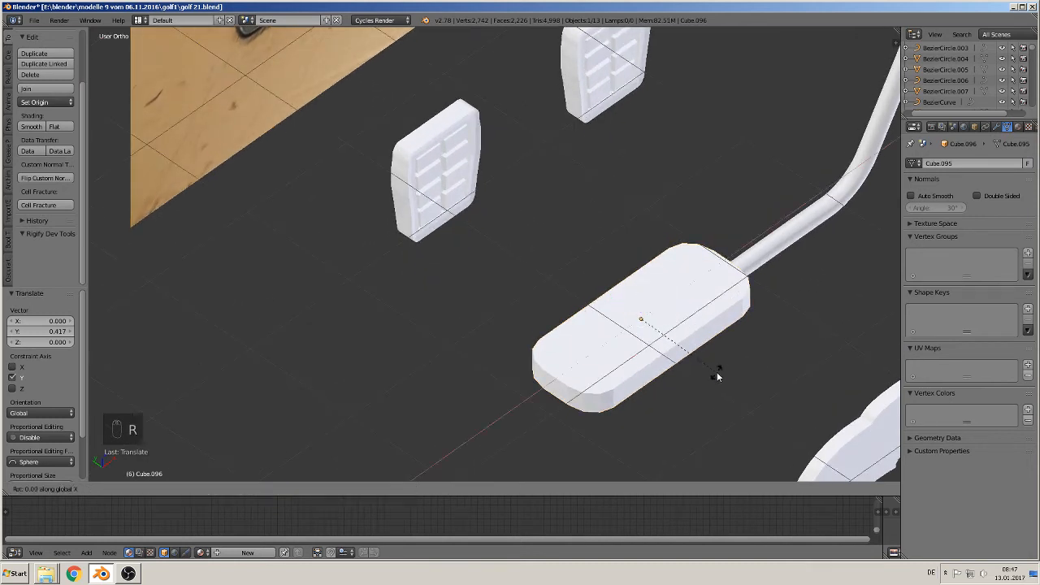
type("180")
left_click(717, 375)
Lower the pedal pad -0.198 along Z, fine-tune its height on the rod, and shift it 0.080 along Y
middle_click_drag(717, 375, 641, 290)
left_click_drag(642, 290, 641, 315)
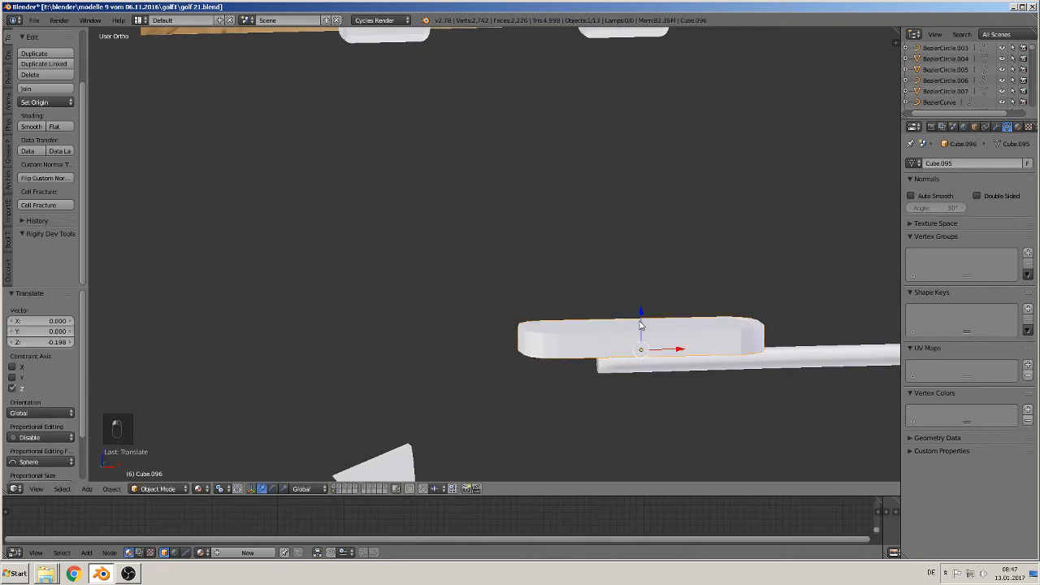
mouse_move(641, 315)
middle_mouse_down()
mouse_move(624, 309)
mouse_move(642, 315)
middle_mouse_up()
left_click_drag(641, 314, 642, 319)
middle_click_drag(650, 329, 615, 377)
left_click_drag(566, 317, 571, 318)
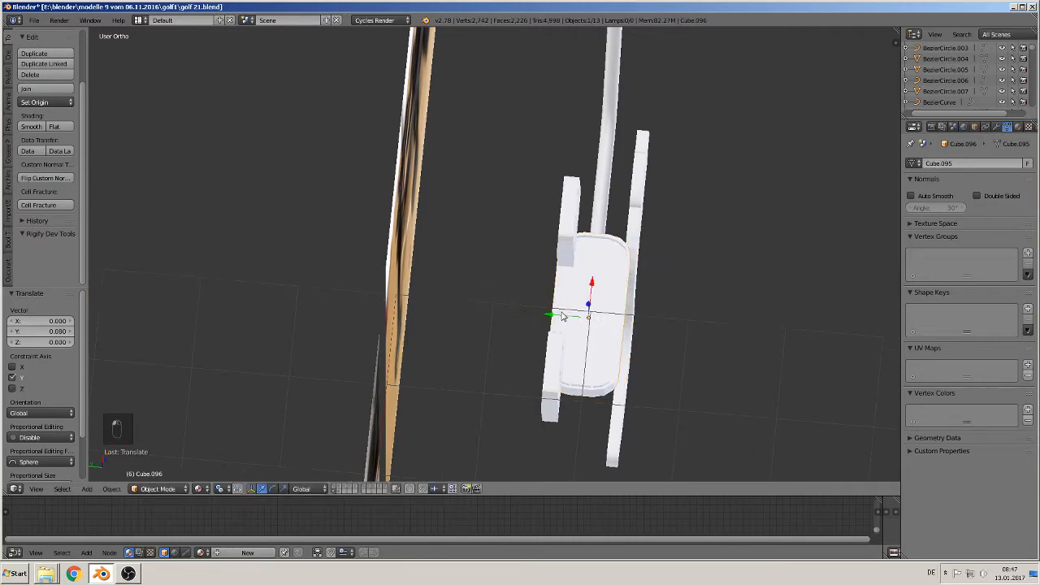
Rotate the upright curved pedal arm 180° about Z
middle_click_drag(571, 319, 557, 268)
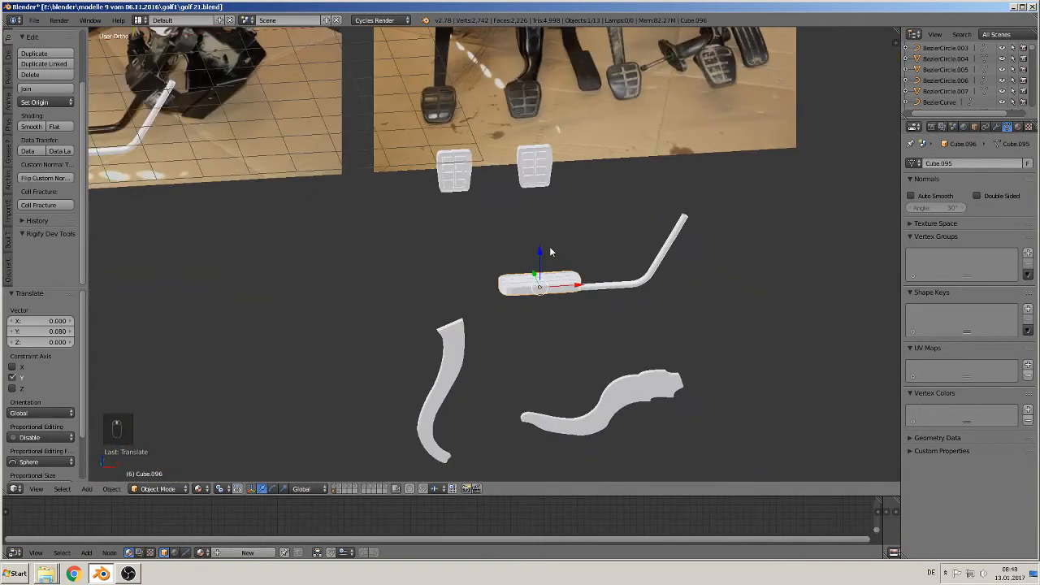
right_click(534, 170)
key("KP_1")
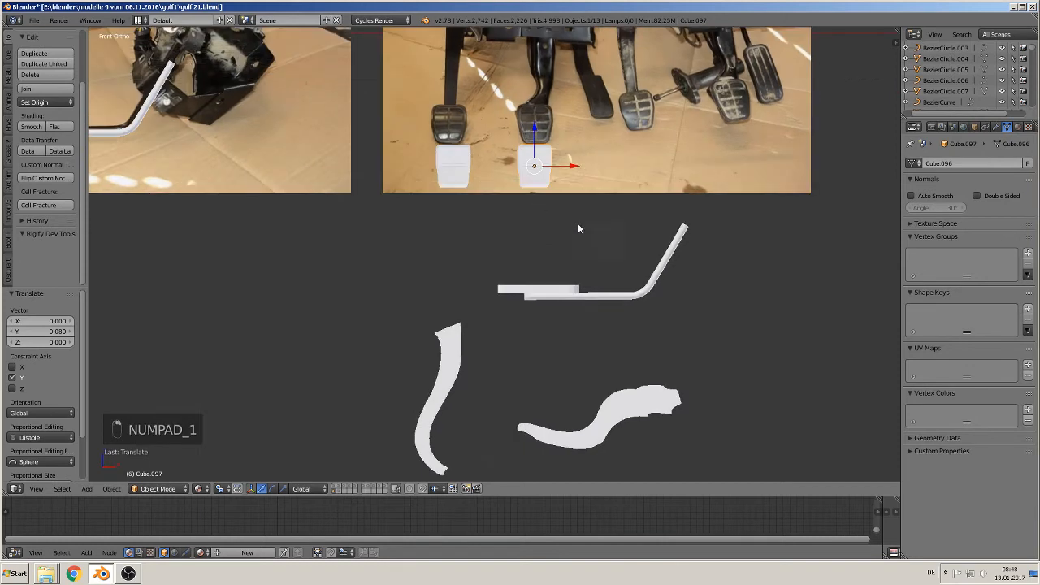
right_click(445, 380)
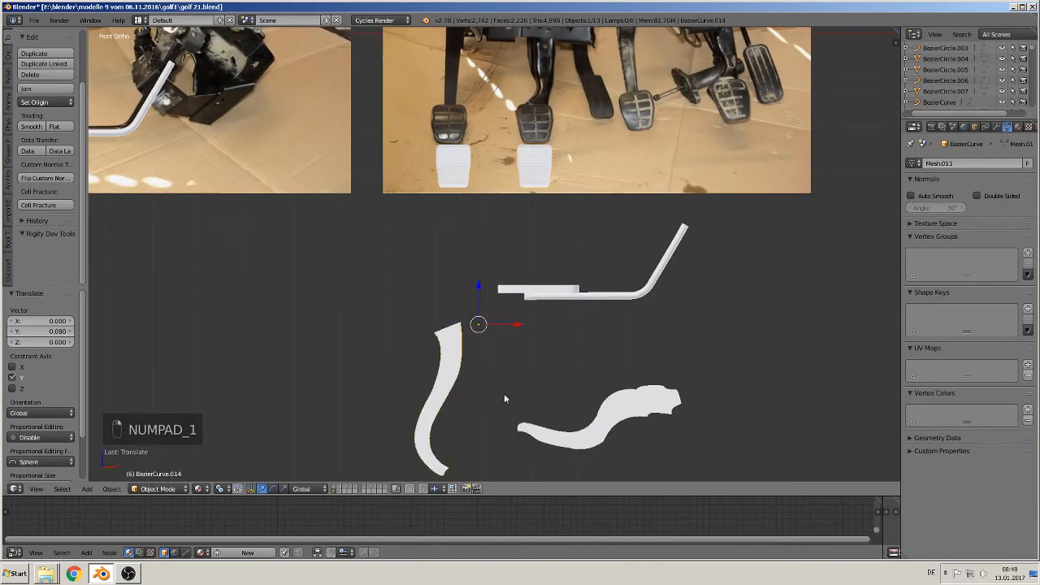
type("r")
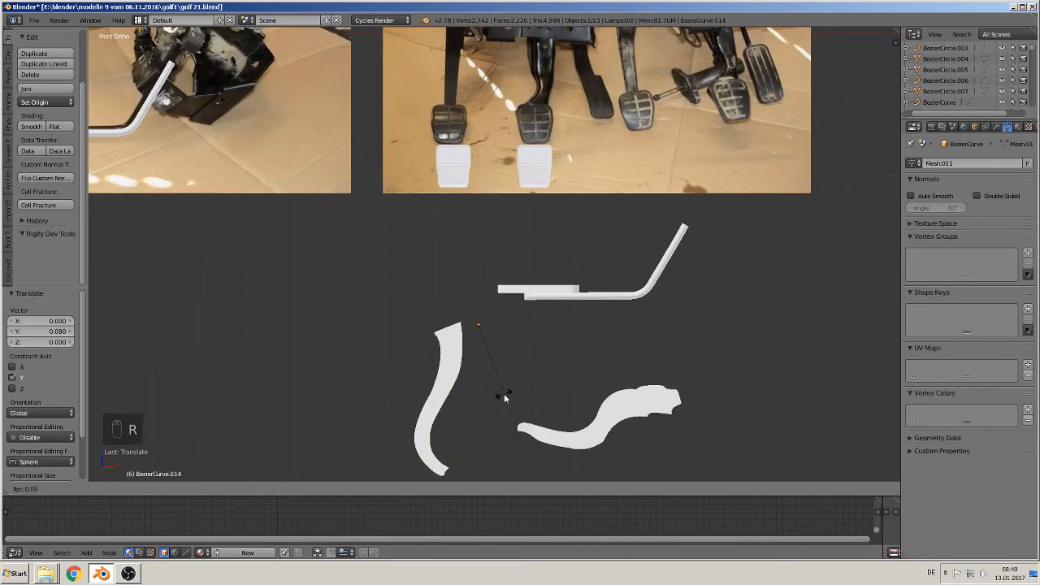
type("z180")
key("Return")
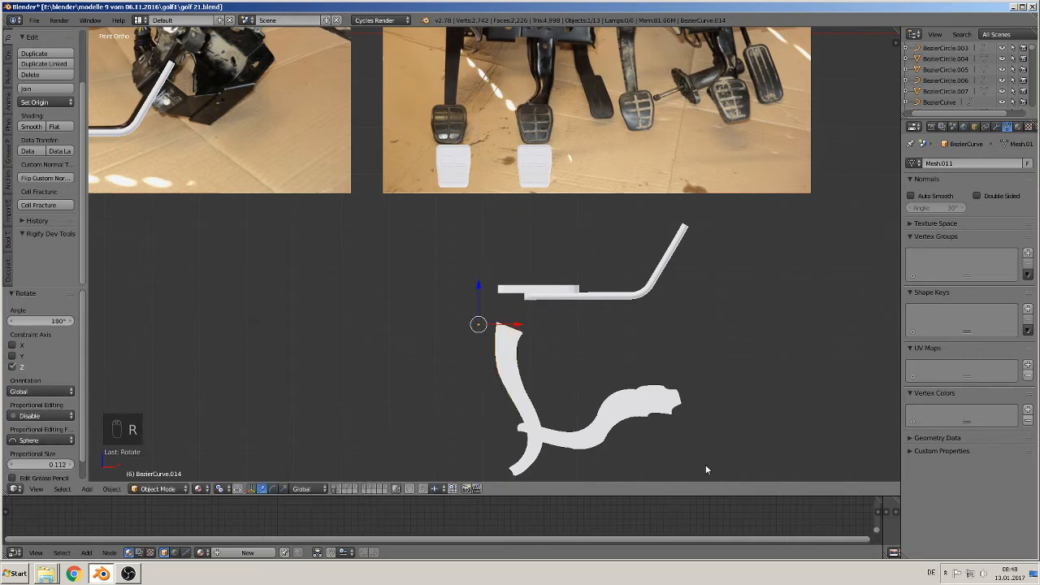
Rotate the same curved arm 91.93° about Y and move it 4.038 along X above the other arm
key("r")
key("y")
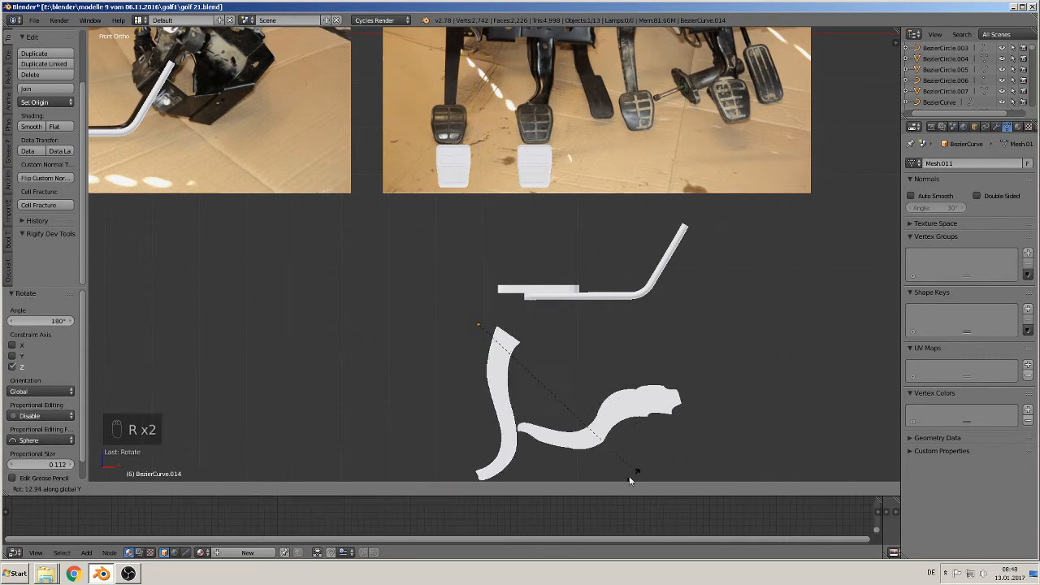
left_click(402, 448)
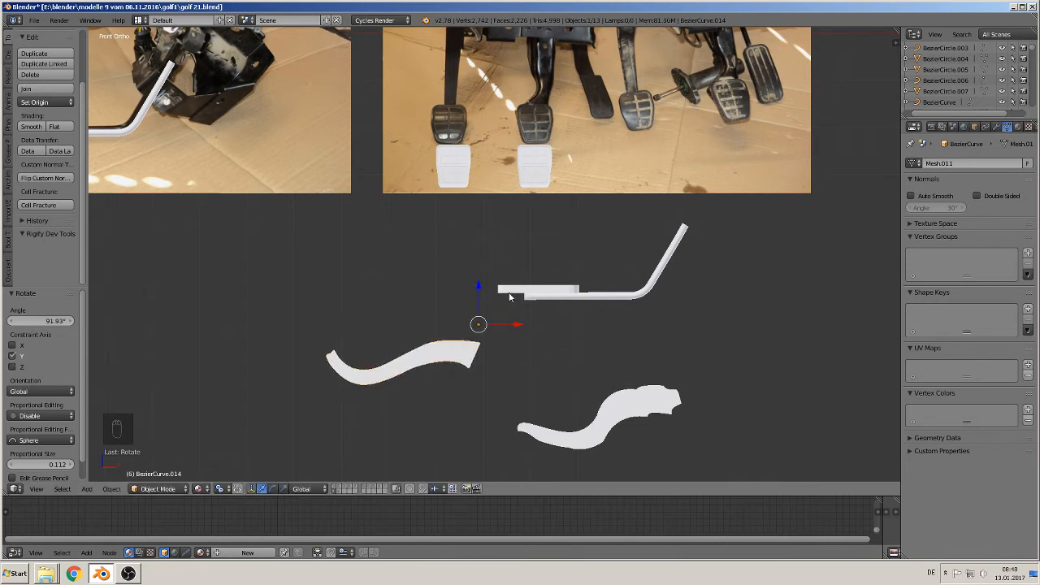
key("g")
key("x")
left_click(620, 447)
Move the lower, notched pedal arm -0.482 along Z
right_click(619, 447)
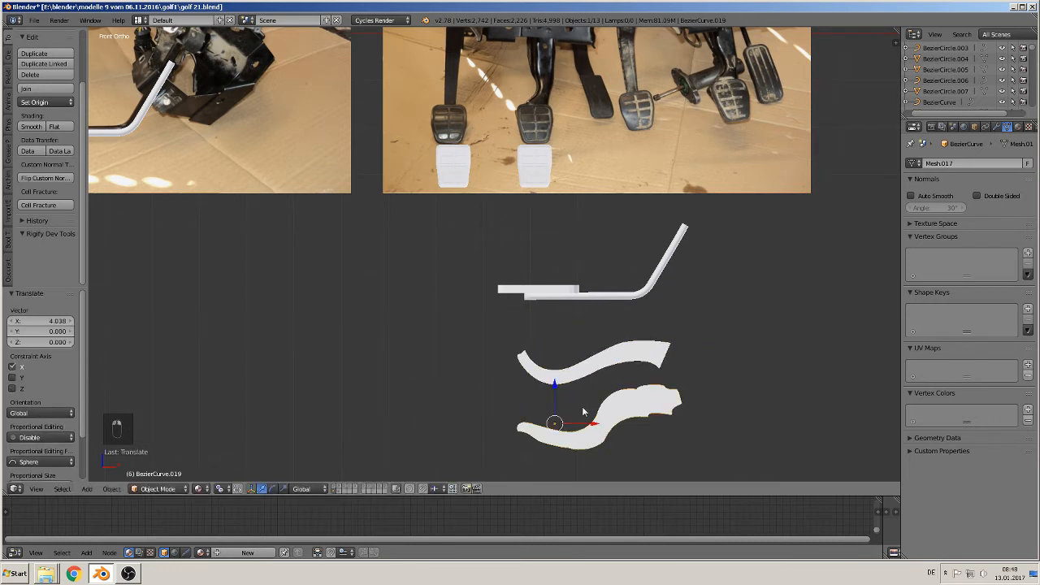
key("g")
key("z")
left_click(548, 412)
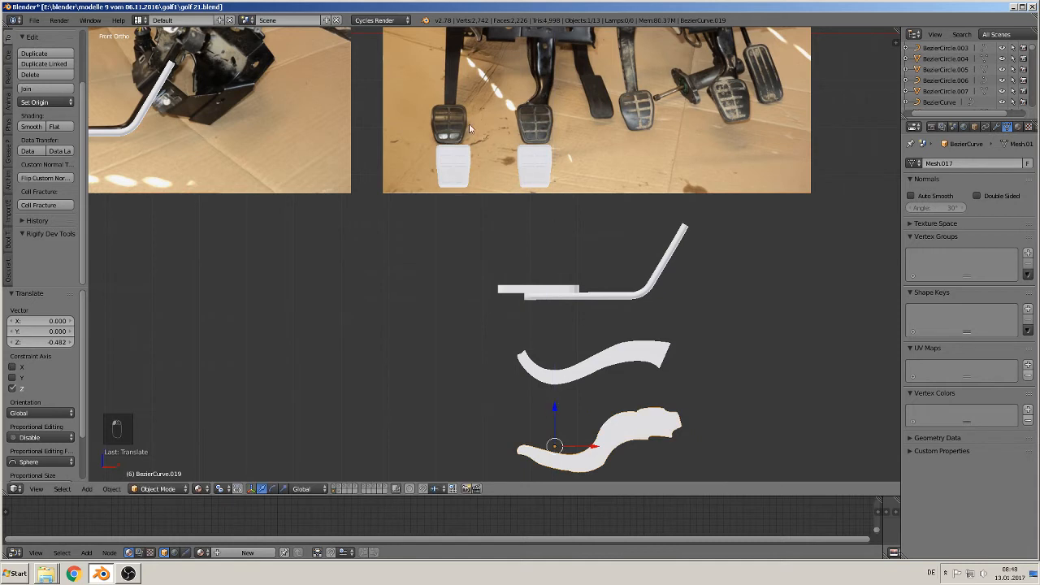
Rotate the first small ribbed pad below the photo 90° about Z and shift it 0.459 along X
right_click(457, 169)
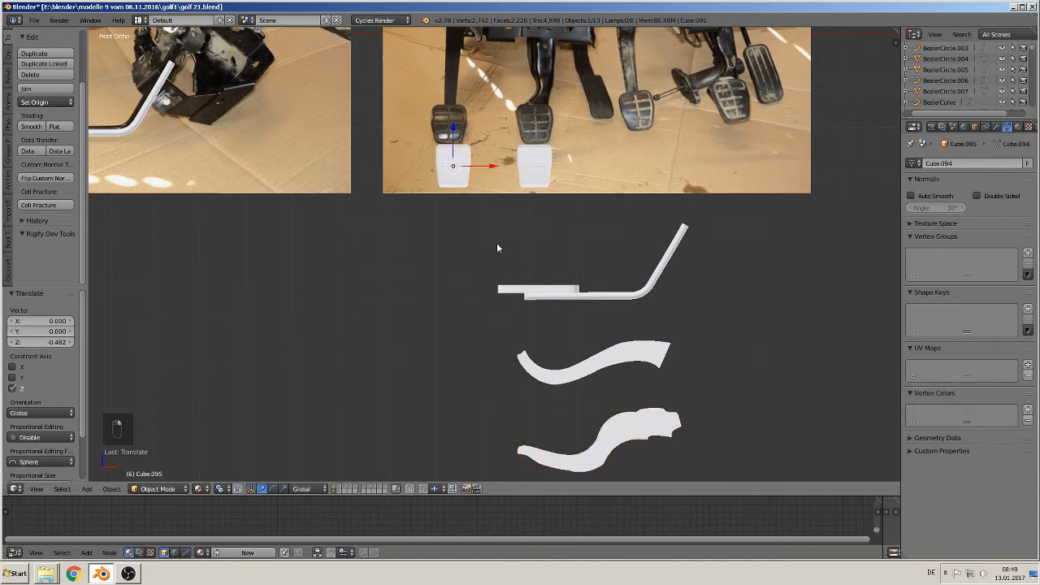
key("r")
key("z")
key("9")
key("0")
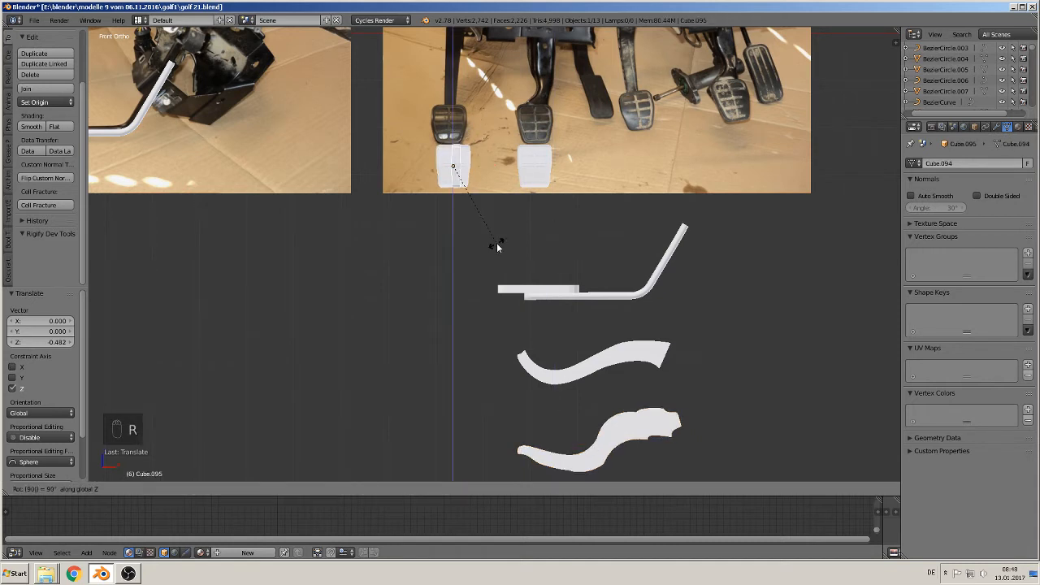
left_click(496, 242)
left_click_drag(486, 168, 510, 169)
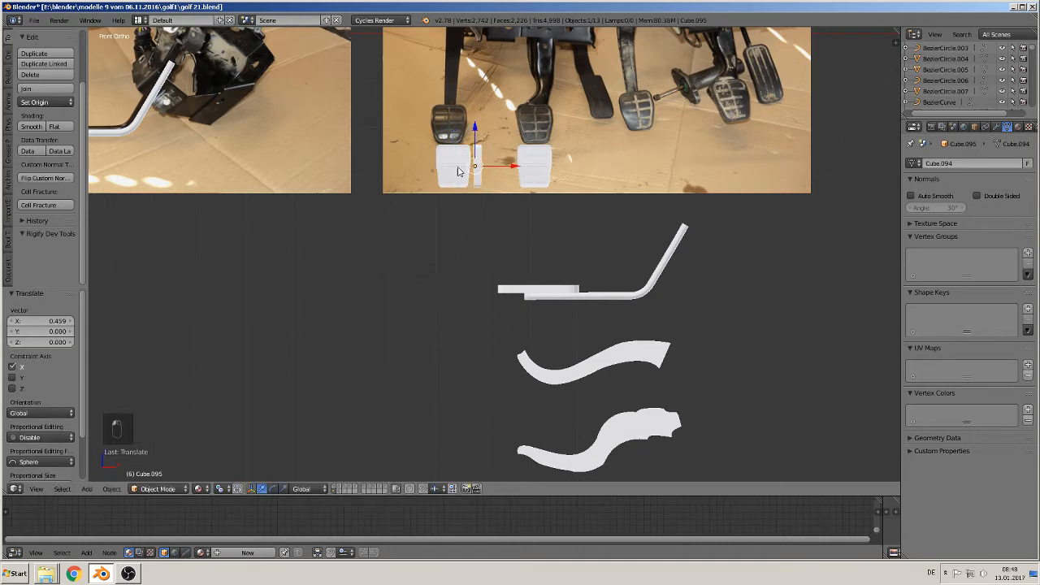
Delete the duplicate pad left at the first pad's original place
right_click(459, 174)
key("x")
left_click(477, 176)
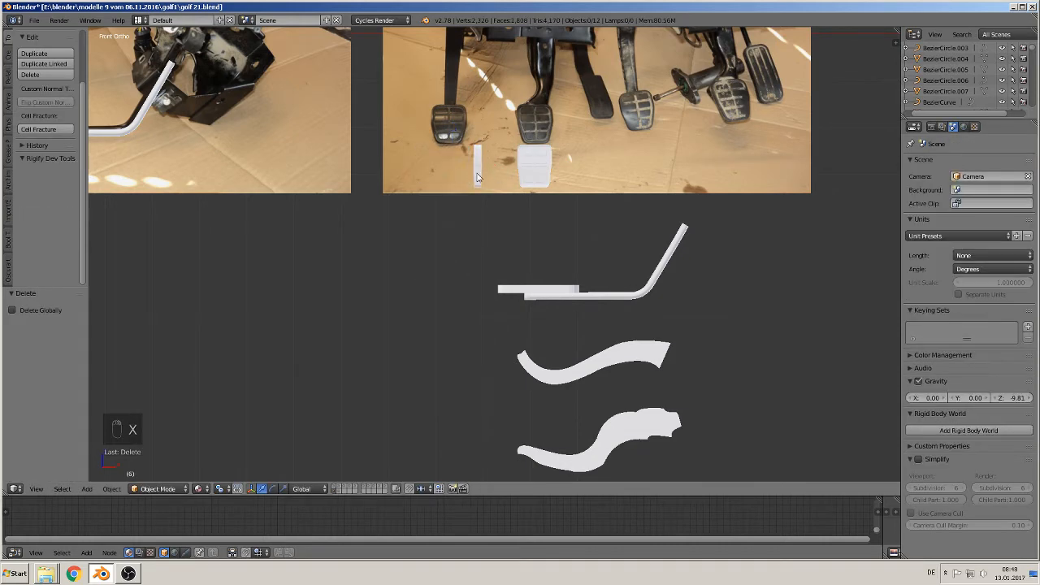
Lay the turned pad flat by rotating it 90° about Y, and flip it 180° about X with its ribs upward
right_click(477, 169)
mouse_move(504, 195)
middle_mouse_down()
mouse_move(580, 214)
mouse_move(559, 210)
mouse_move(568, 197)
mouse_move(512, 200)
middle_mouse_up()
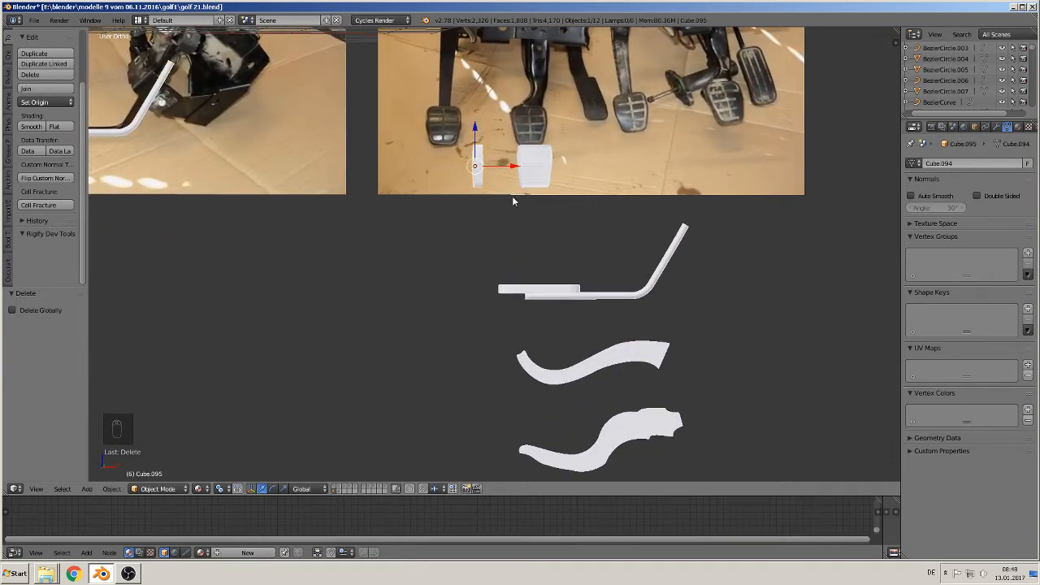
type("ry90")
key("Return")
middle_click_drag(522, 215, 470, 336)
scroll(470, 336, "up", 5)
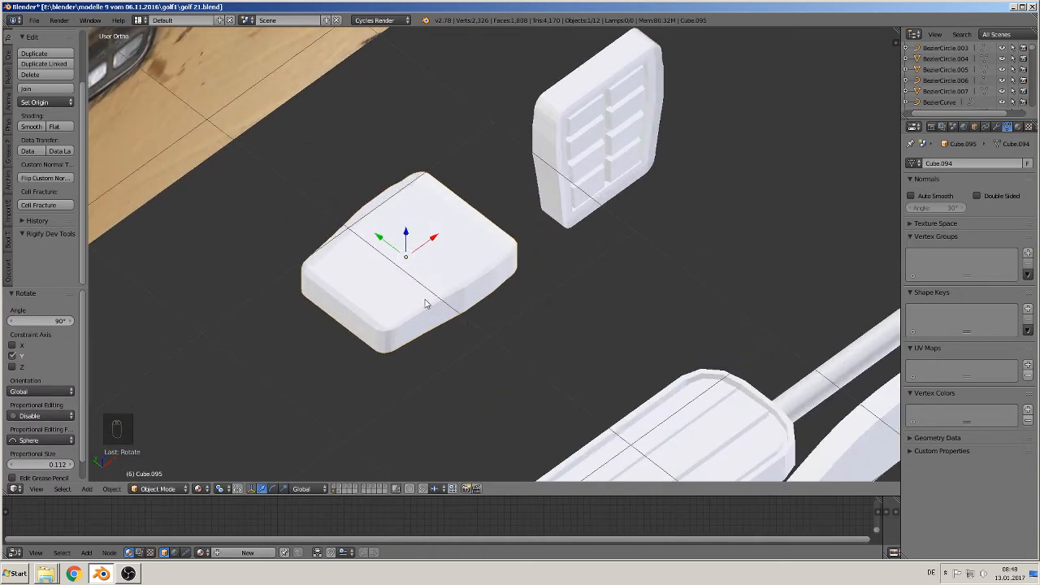
type("r")
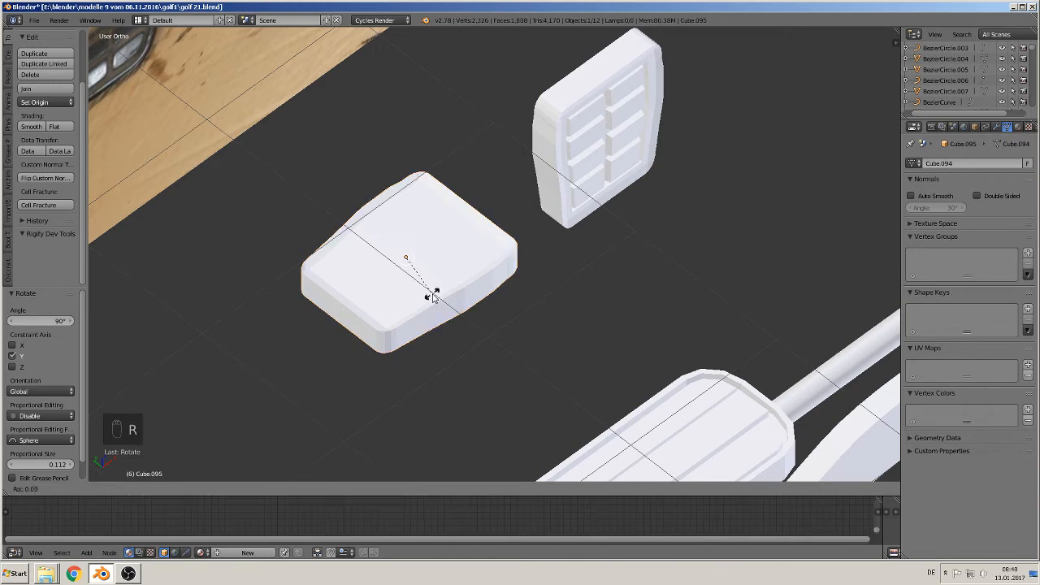
type("x180")
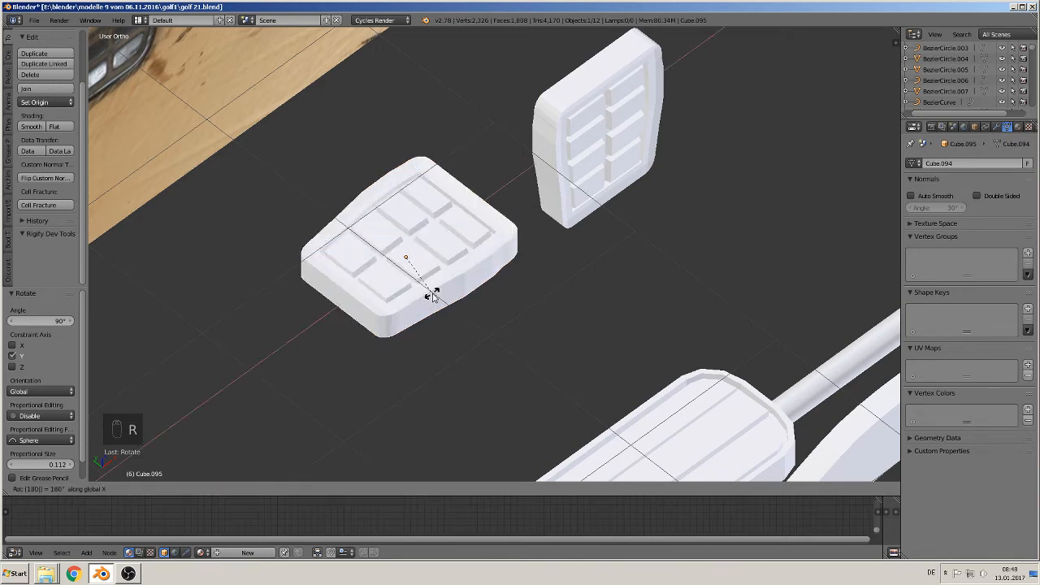
key("Return")
Delete the remaining upright ribbed pad beside the flat one
scroll(438, 292, "down", 4)
right_click(550, 204)
key("x")
left_click(533, 197)
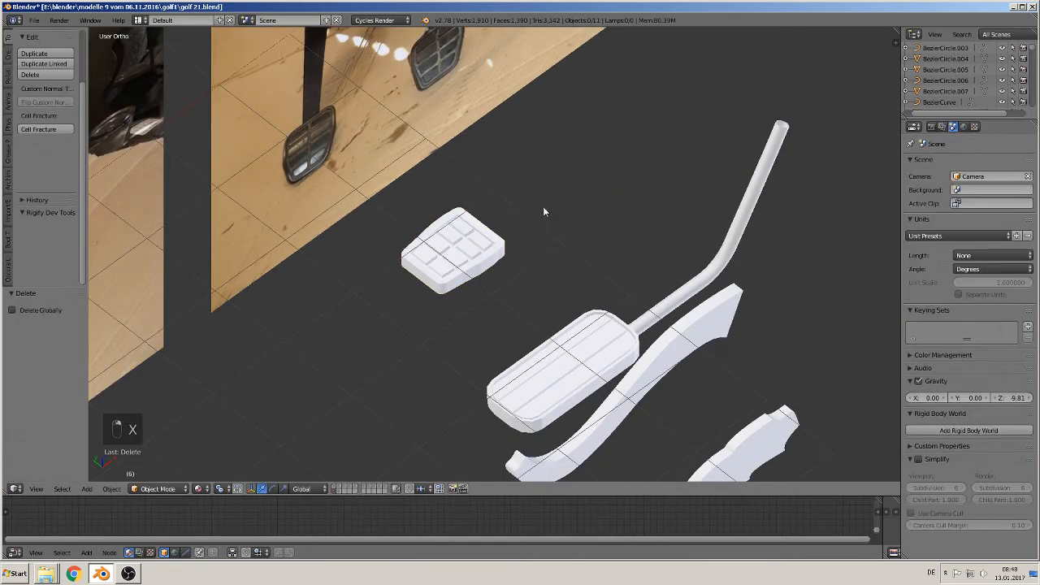
Lower the flat pad to the free end of the upper curved arm, shifting it 0.727 along X and 0.105 along Z
right_click(453, 248)
key("KP_1")
scroll(553, 325, "down", 5)
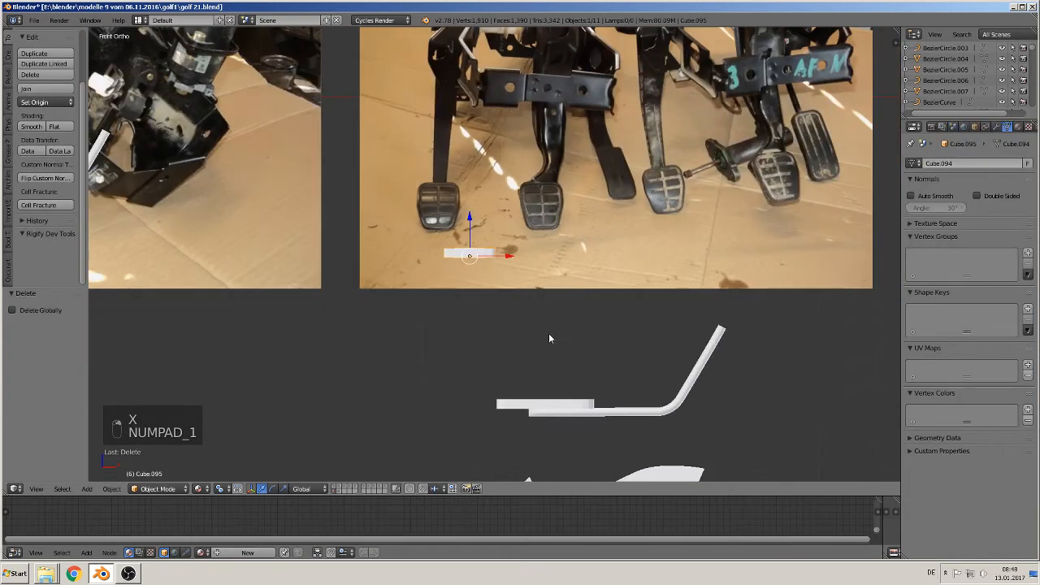
key("g")
key("z")
left_click_drag(389, 240, 443, 308)
left_click_drag(404, 281, 403, 281)
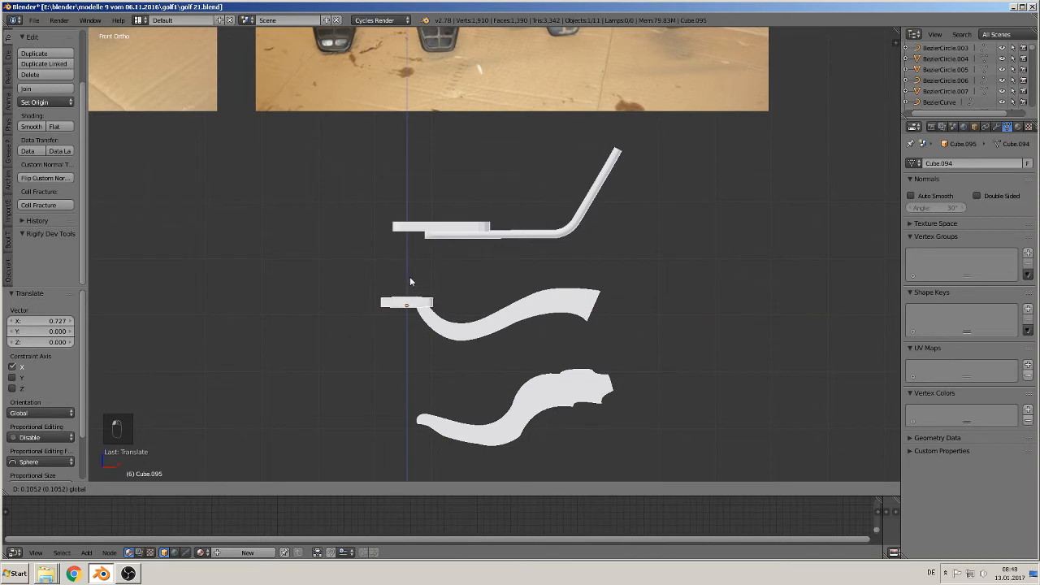
left_click(410, 276)
Duplicate the pad down along Z to the lower arm's free end and shift the copy 0.163 along X
key("shift+d")
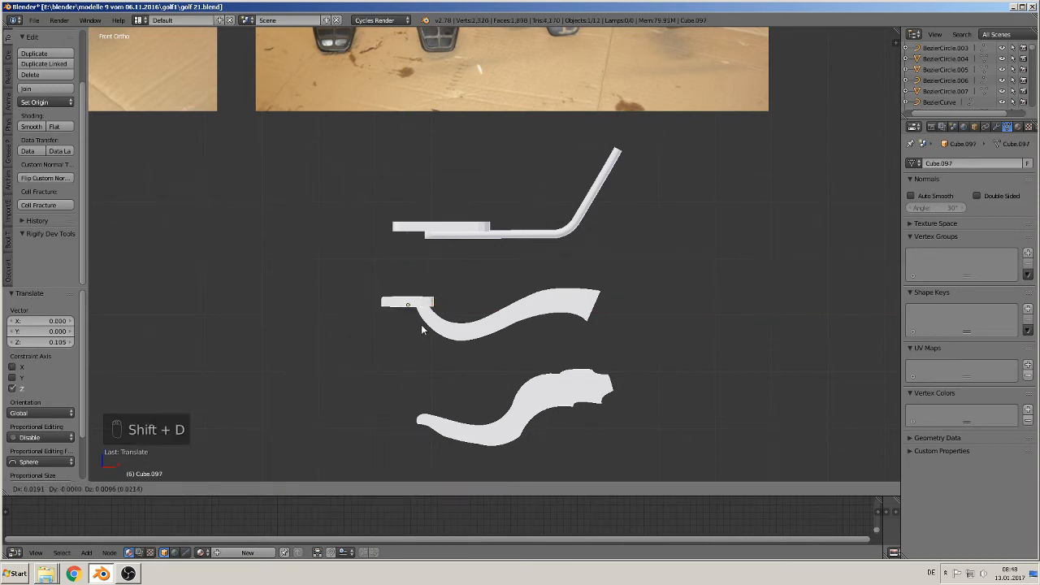
key("z")
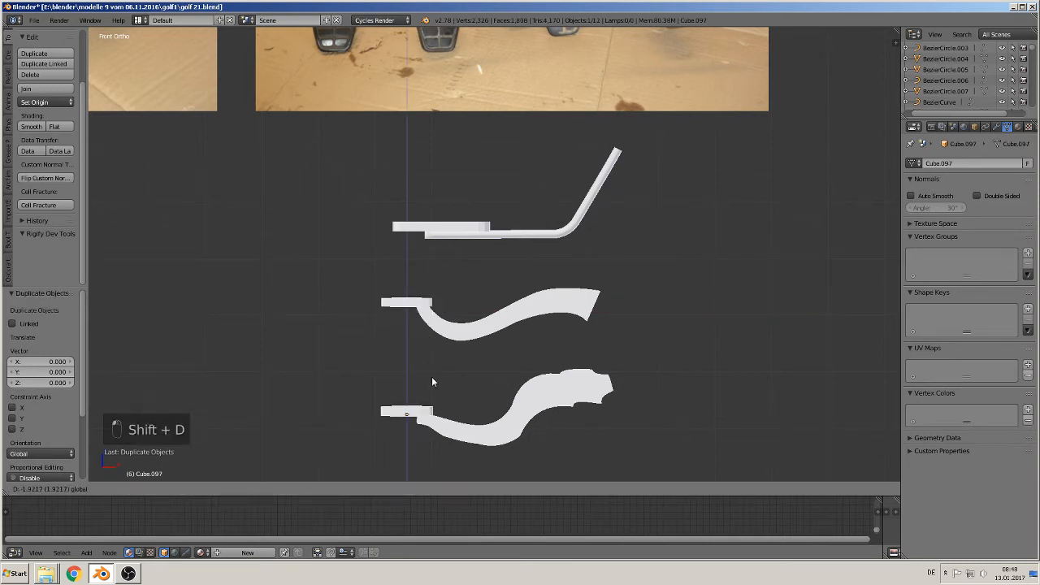
left_click(432, 377)
left_click_drag(441, 421, 447, 415)
middle_click_drag(448, 415, 448, 414)
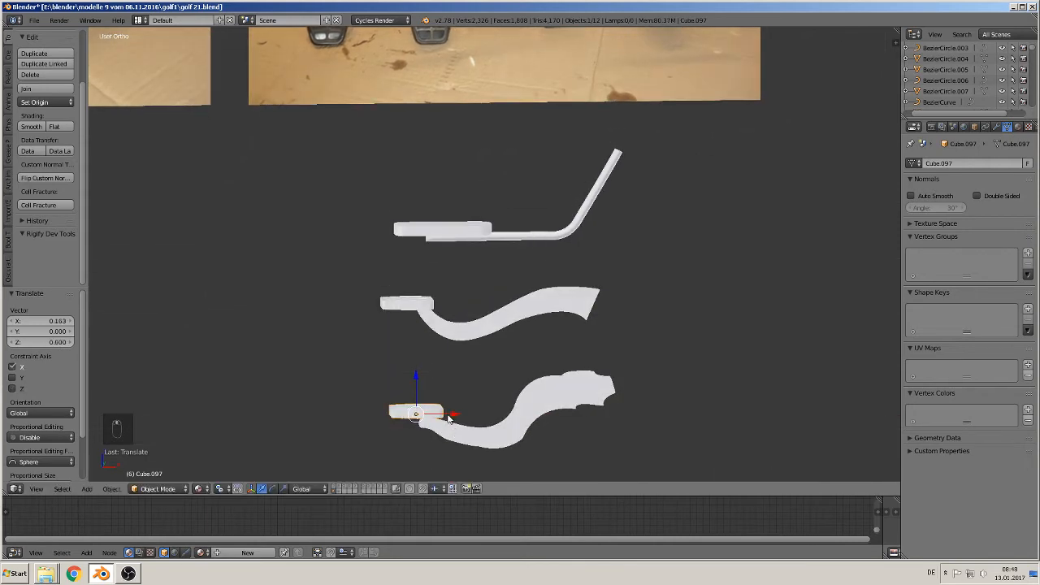
left_click_drag(448, 416, 454, 416)
Align the pads sideways with their arms: the copied pad -0.539 and the upper arm's pad 0.046 along Y
middle_click_drag(454, 416, 338, 244)
left_click_drag(338, 244, 372, 263)
middle_click_drag(371, 264, 380, 181)
right_click(374, 145)
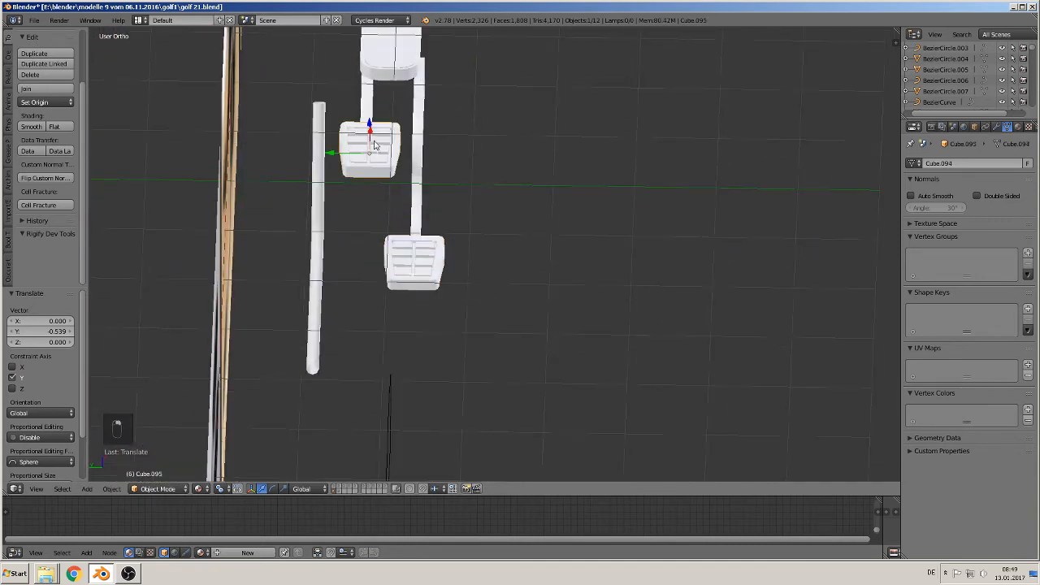
left_click_drag(342, 157, 338, 153)
middle_click_drag(338, 154, 291, 199)
Lower the copied pad -0.057 along Z onto the end of the lower arm
scroll(316, 207, "down", 4)
middle_click_drag(357, 225, 495, 239, "shift")
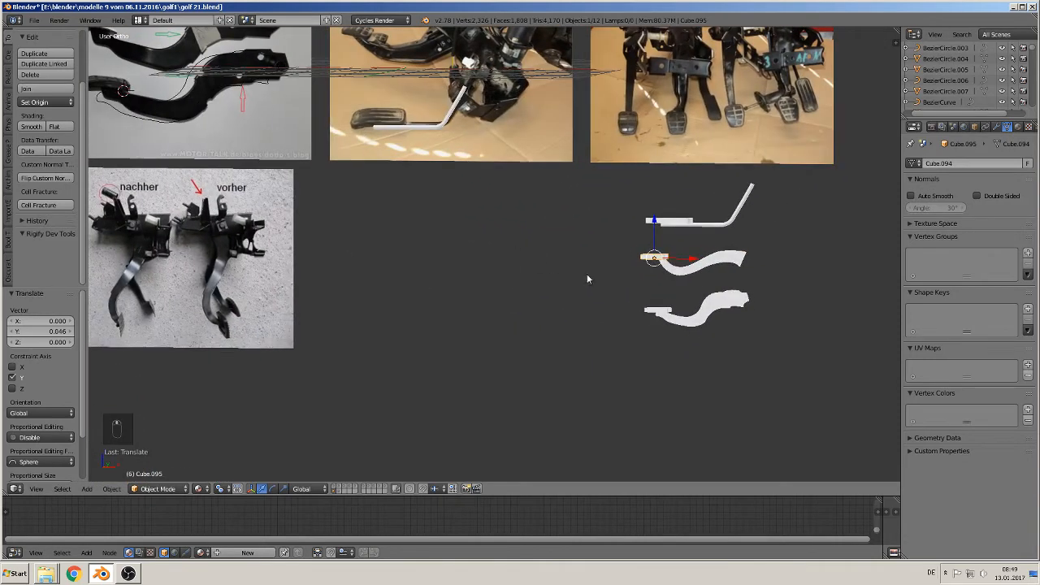
middle_click_drag(587, 279, 388, 270, "shift")
scroll(389, 272, "up", 3)
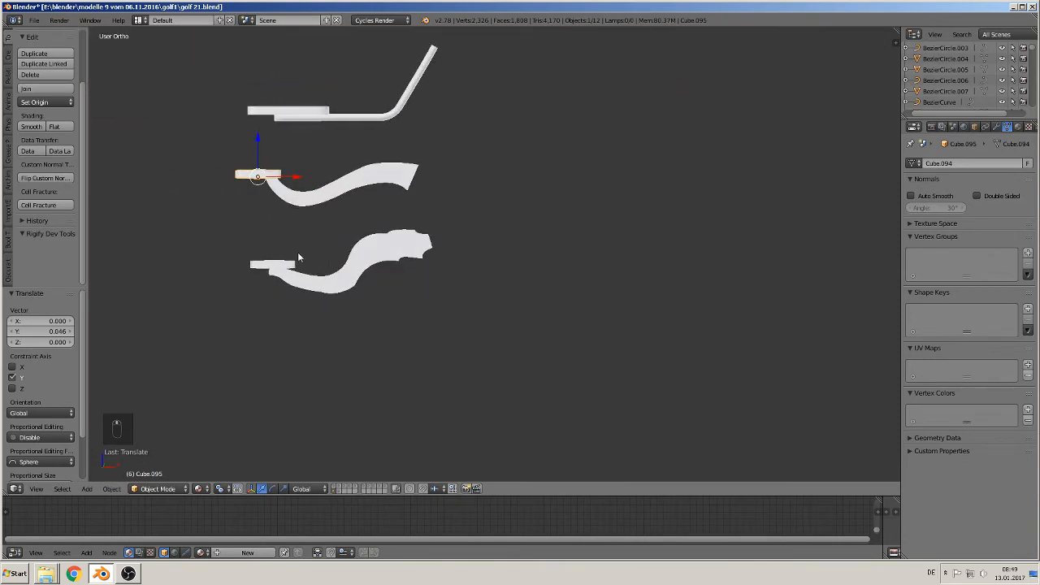
right_click(270, 253)
key("g")
key("z")
left_click(273, 236)
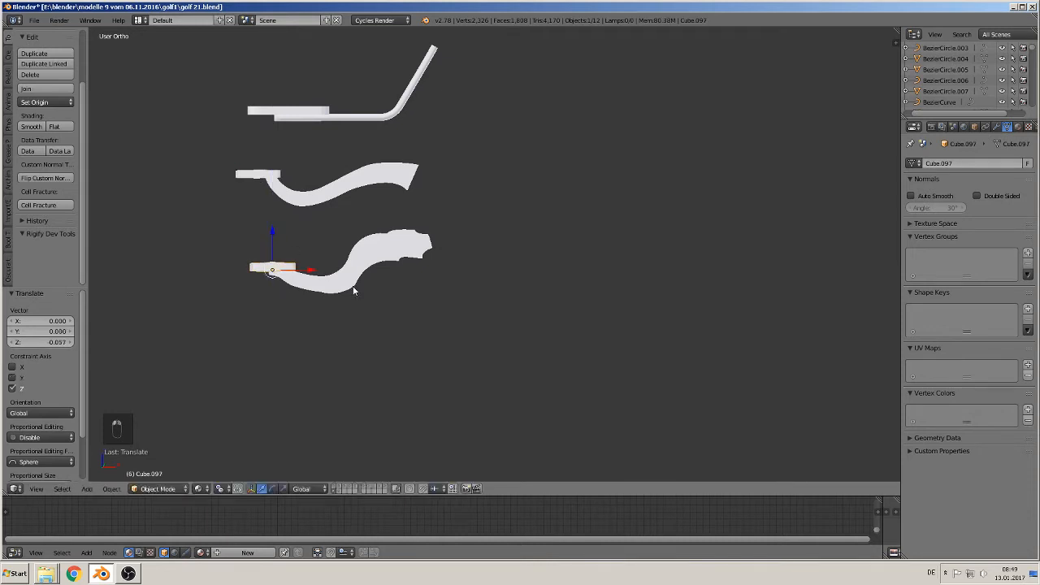
Join each of the three pads with its own arm or rod into a single object
middle_click_drag(362, 290, 526, 356)
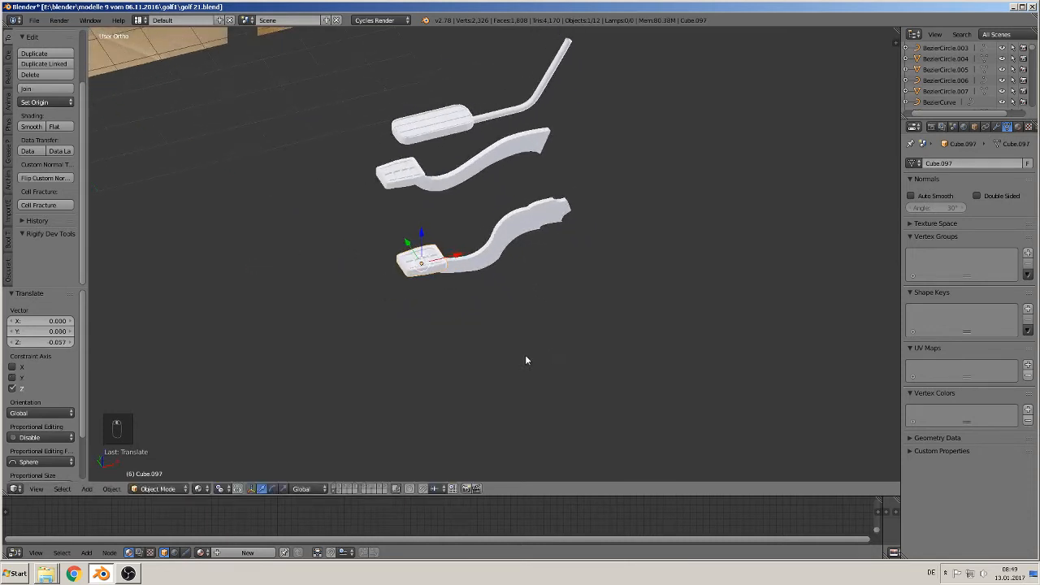
right_click(485, 250, "shift")
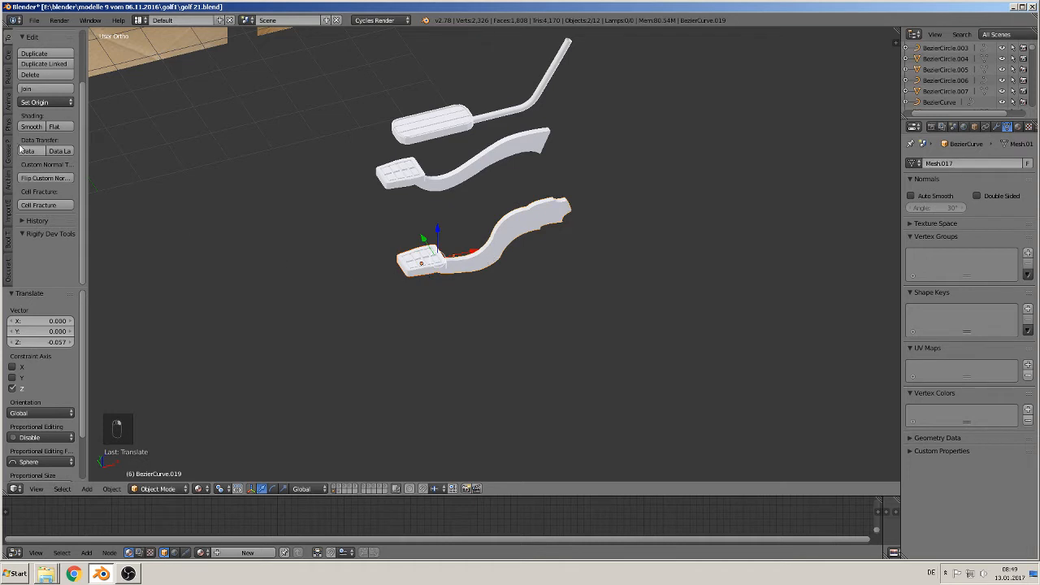
left_click(32, 89)
right_click(402, 173)
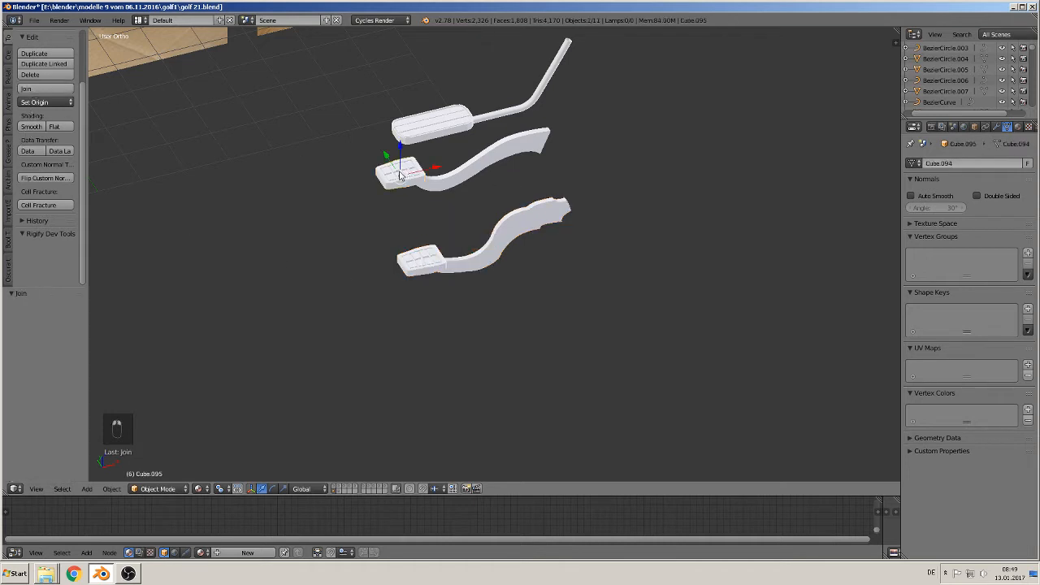
right_click(459, 173, "shift")
left_click(36, 88)
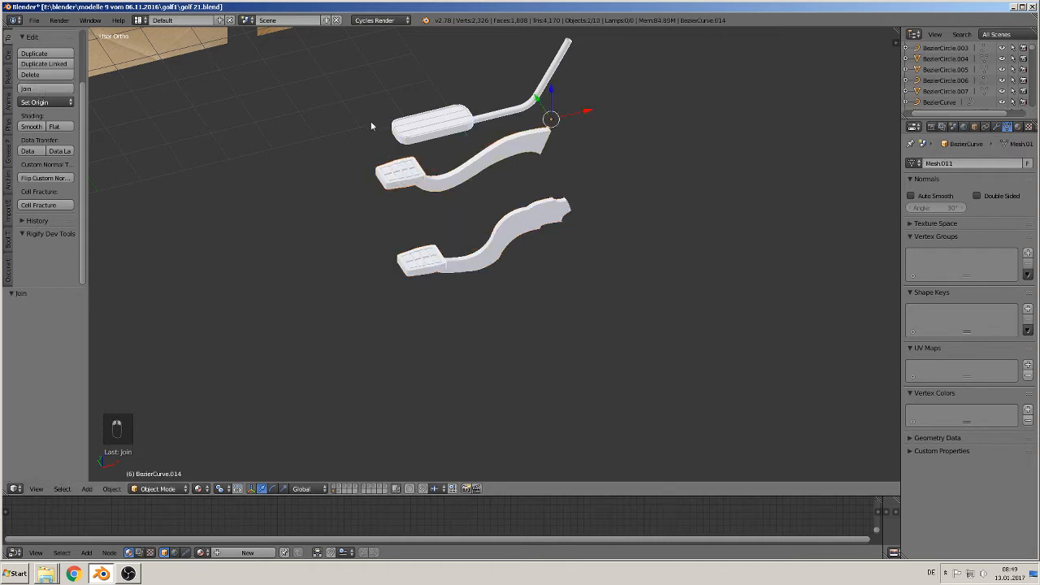
right_click(430, 125)
right_click(507, 114, "shift")
left_click(28, 88)
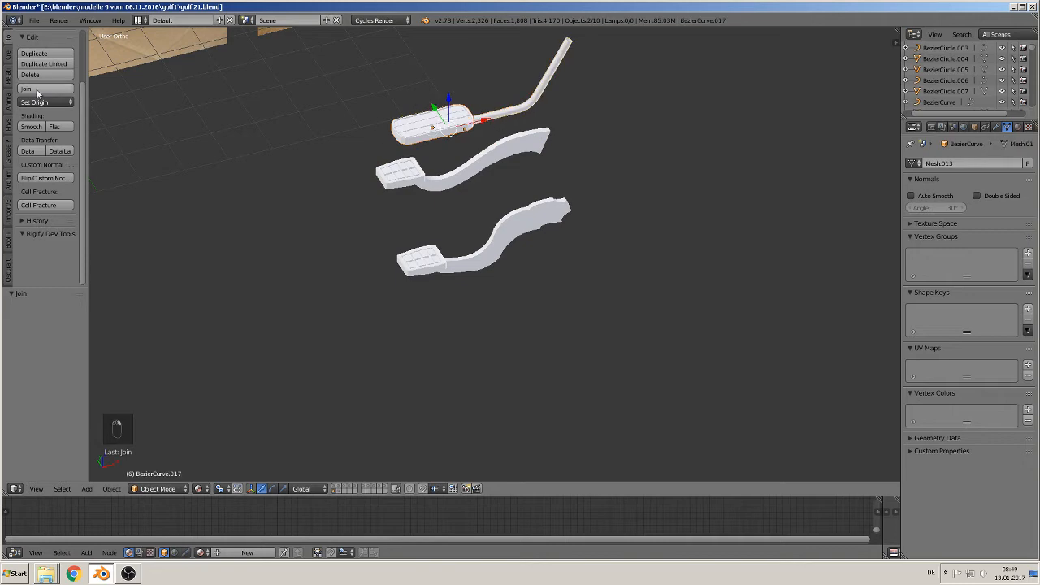
Move the two leftover traced curves over the pedal reference photos to the second layer
scroll(356, 174, "down", 2)
middle_click_drag(355, 174, 490, 251, "shift")
scroll(435, 260, "down", 3)
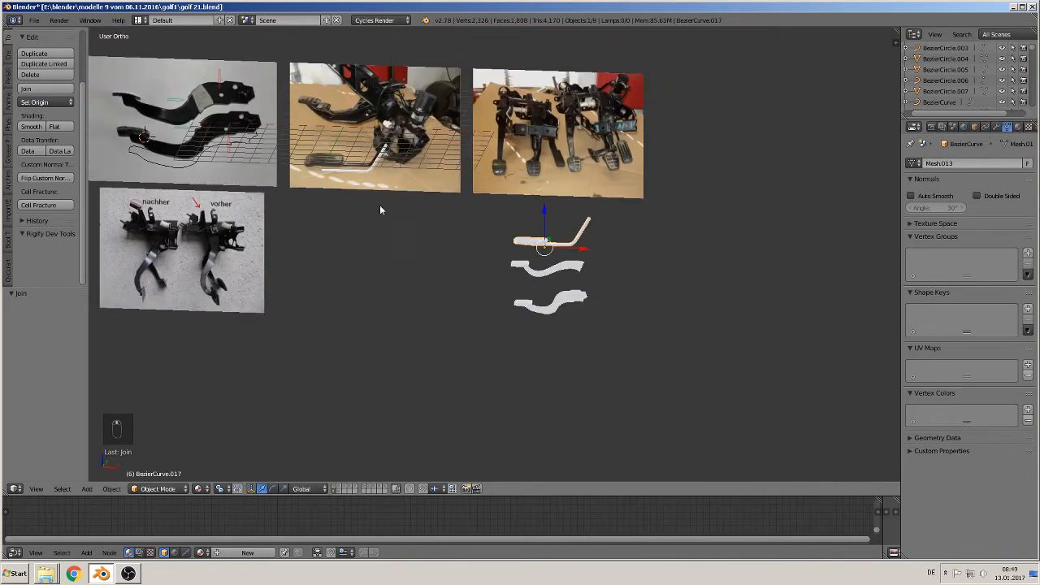
scroll(381, 209, "up", 1)
middle_click_drag(381, 209, 532, 301, "shift")
right_click(351, 236)
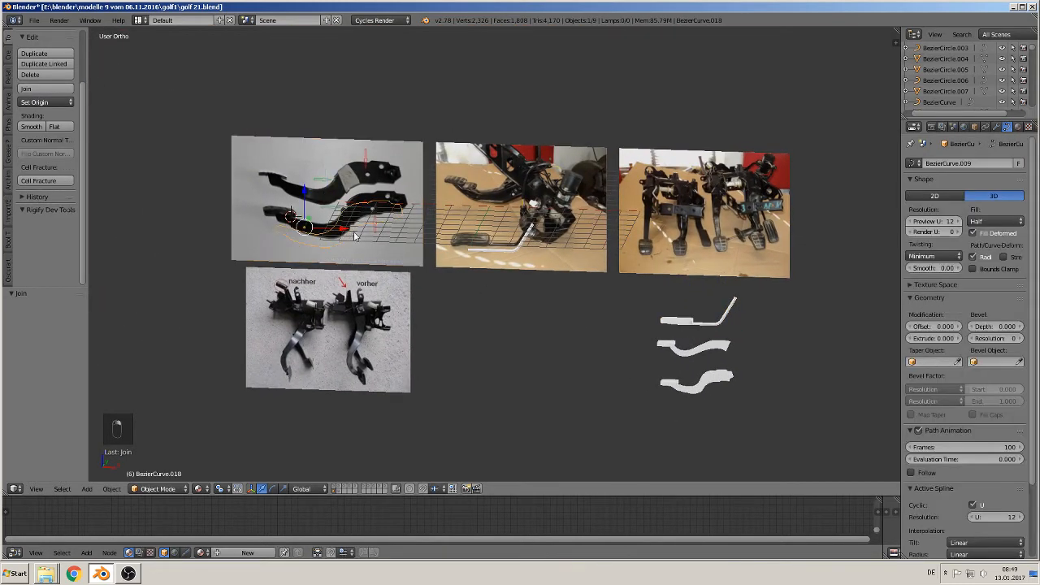
right_click(512, 254)
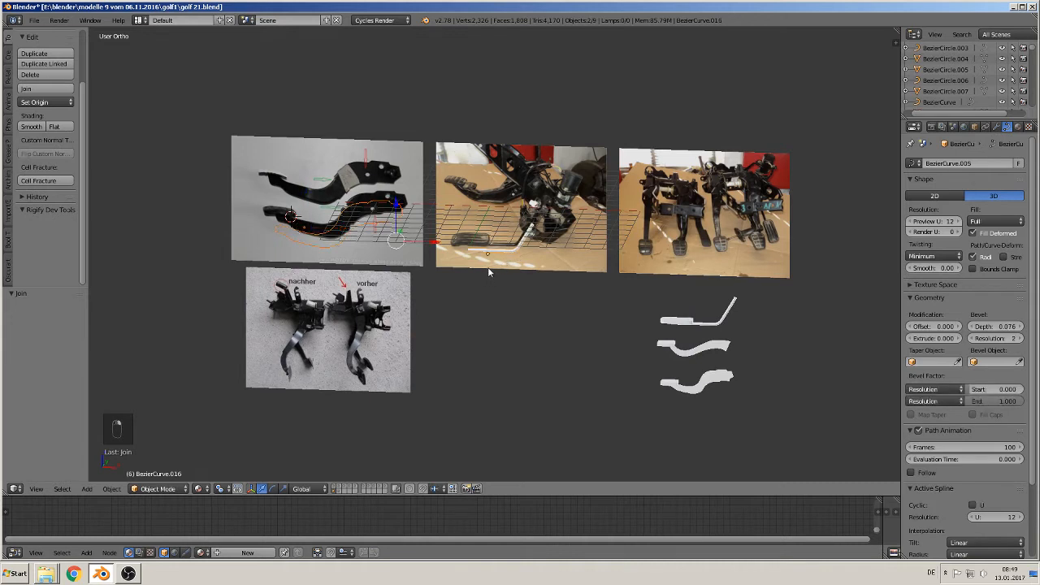
key("m")
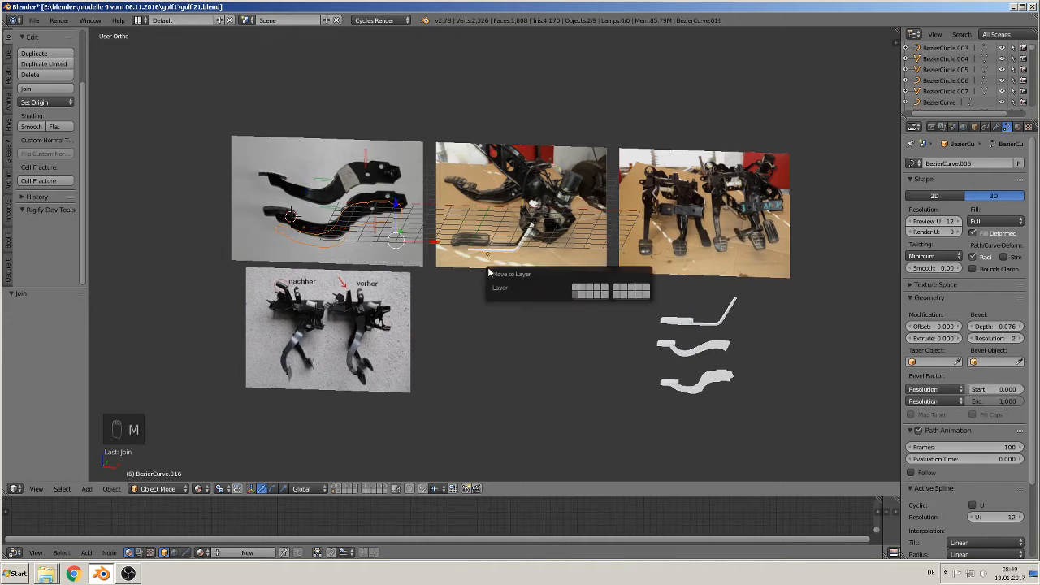
left_click(582, 289)
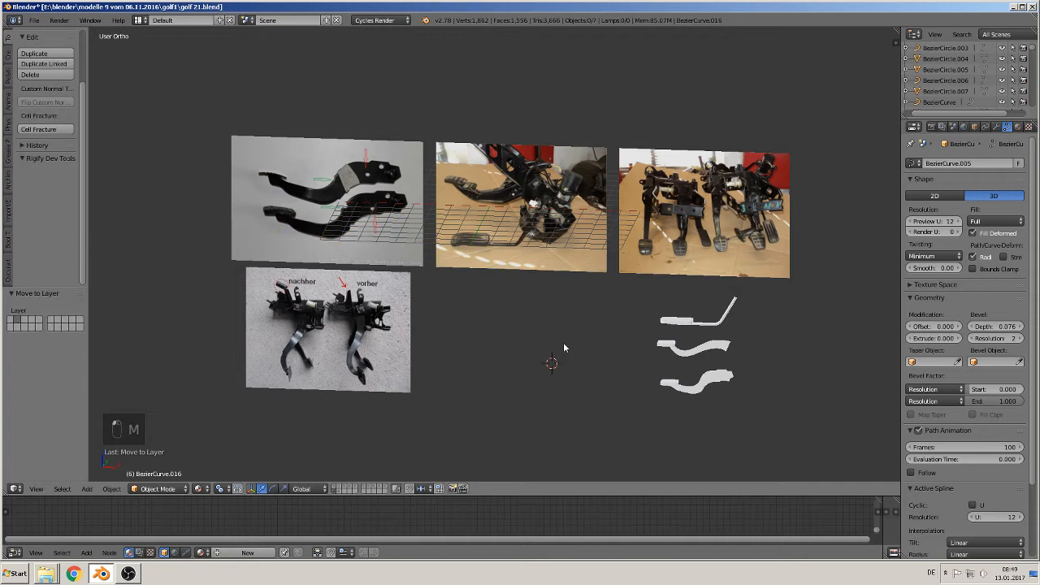
Save the file in front view and switch to the layer holding the gear knob reference photo
key("KP_1")
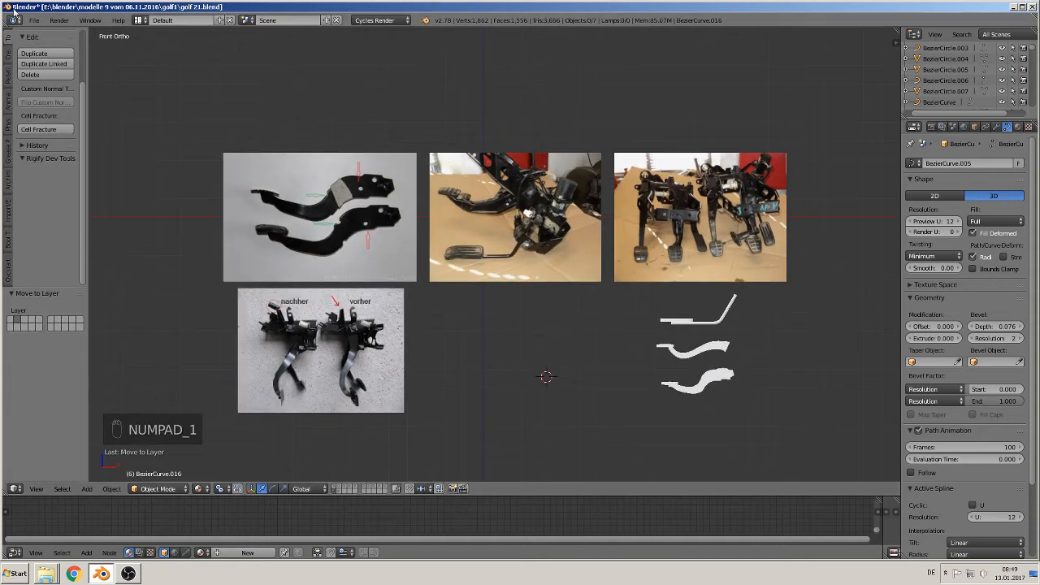
left_click(34, 20)
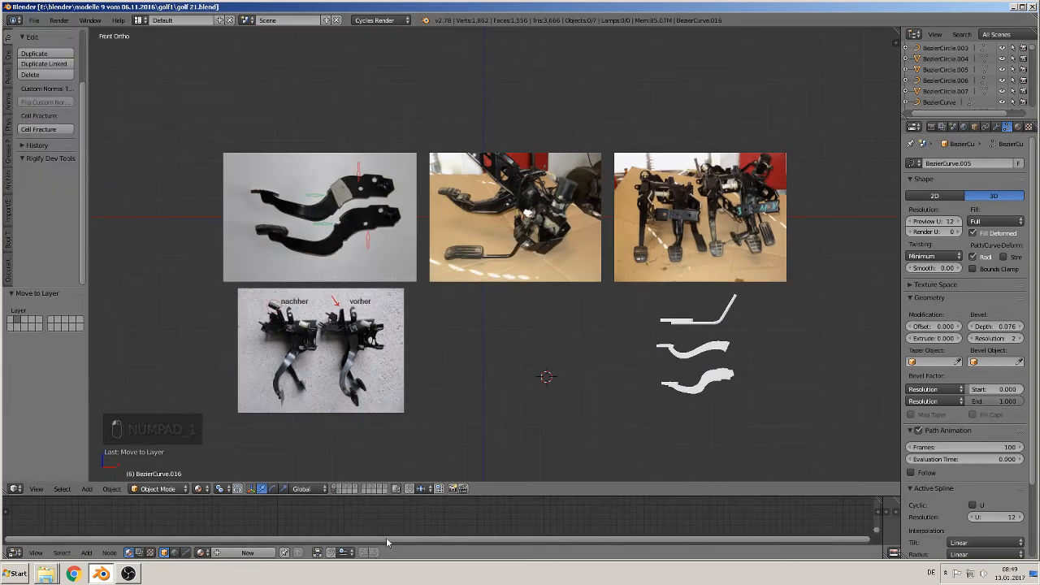
left_click(338, 490)
scroll(514, 274, "up", 3)
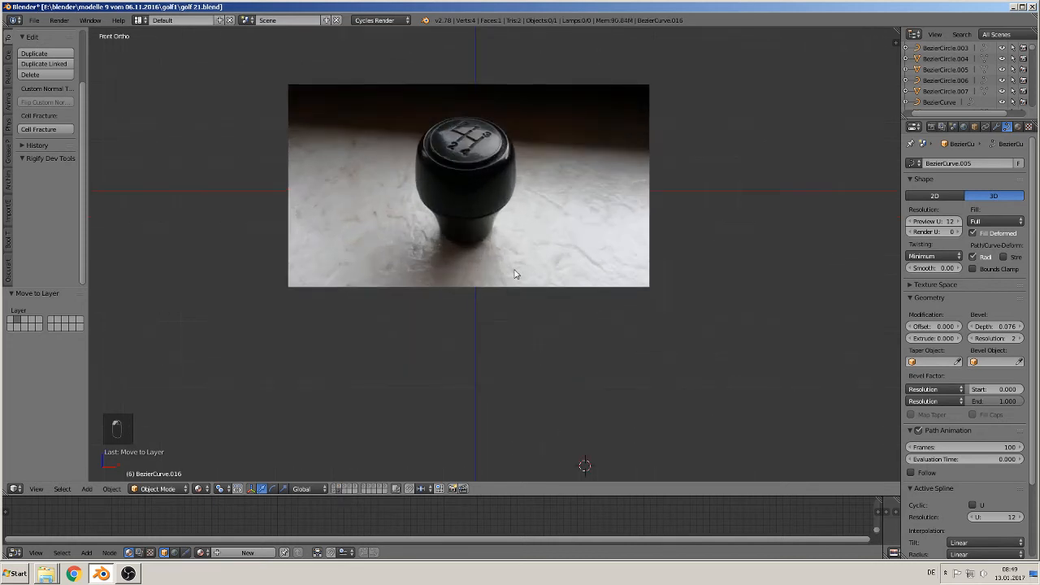
middle_click_drag(515, 348, 445, 309, "shift")
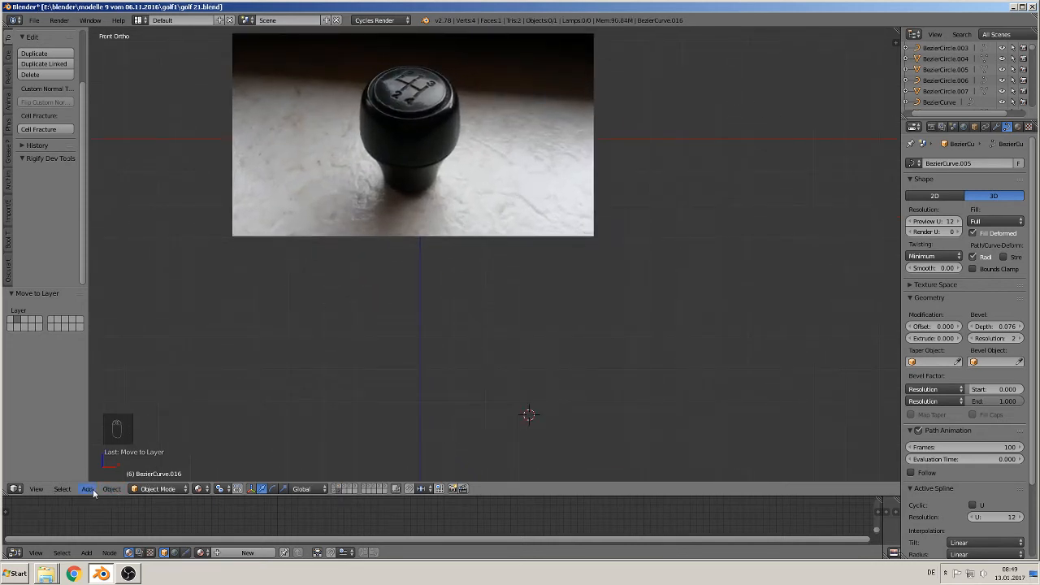
Place the 3D cursor below the gear knob photo and add a mesh circle with 24 vertices there
left_click(418, 320)
left_click(87, 488)
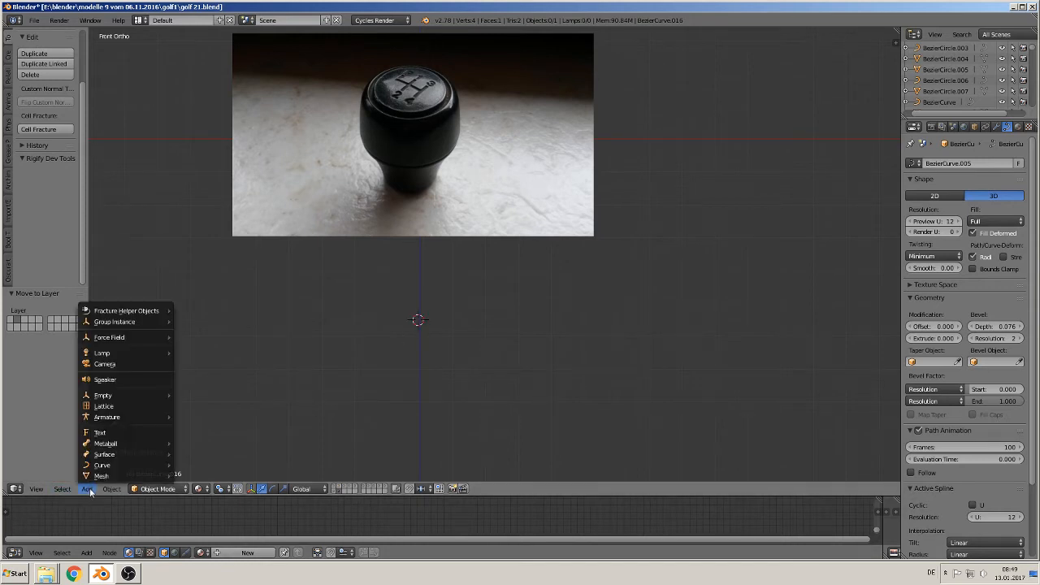
mouse_move(102, 476)
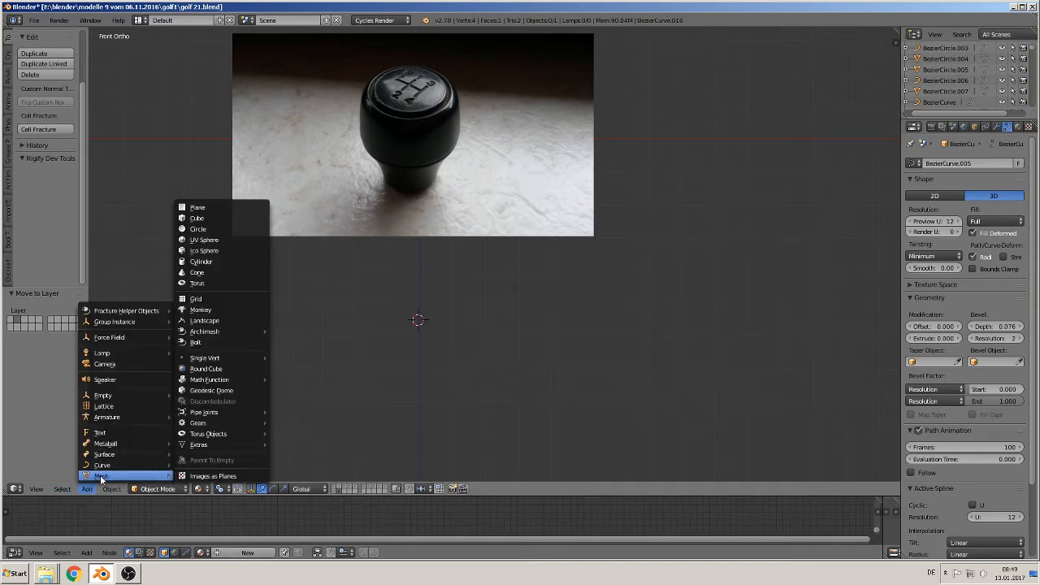
left_click(239, 229)
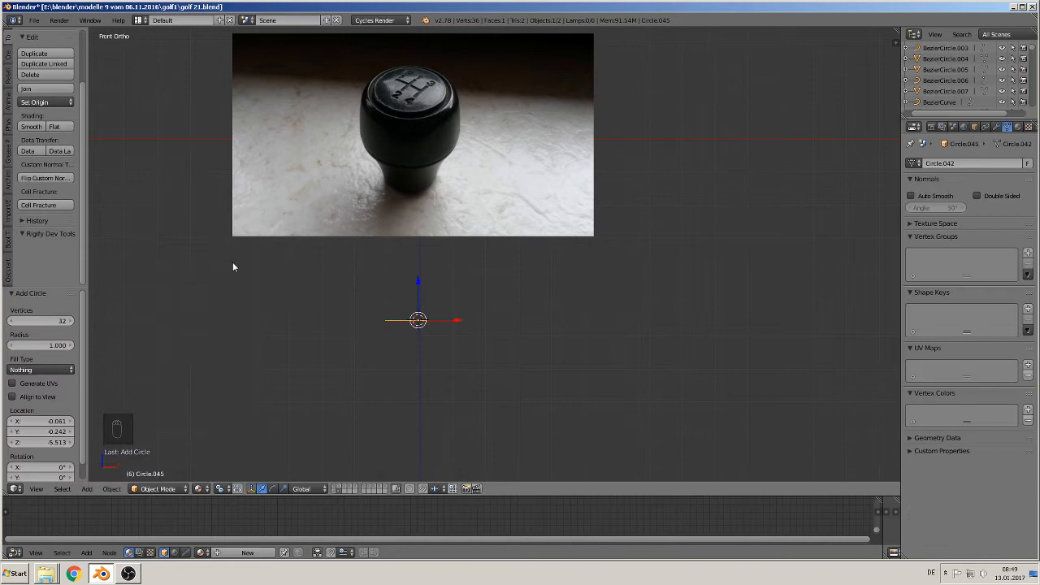
left_click(58, 321)
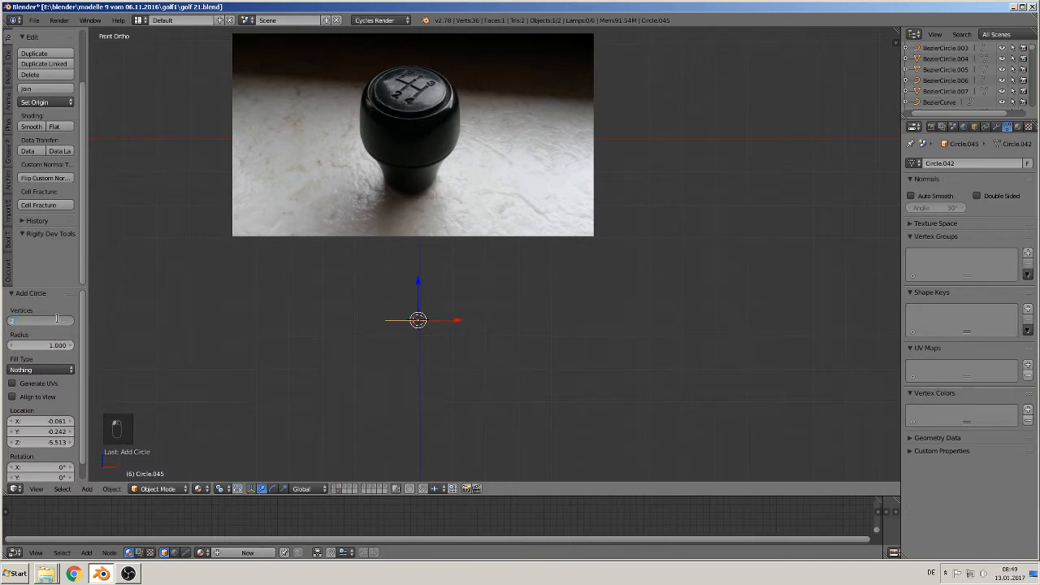
type("24")
key("Return")
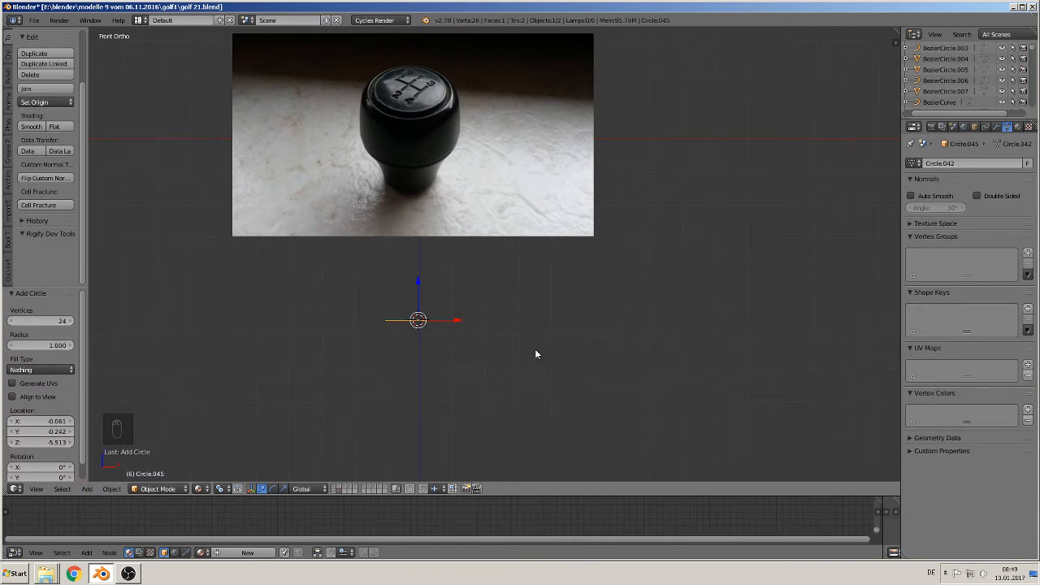
Lower the circle -2.726 along Z, scale it by 0.826, and shift it -0.198 along X and -0.545 along Z
left_click_drag(417, 276, 416, 357)
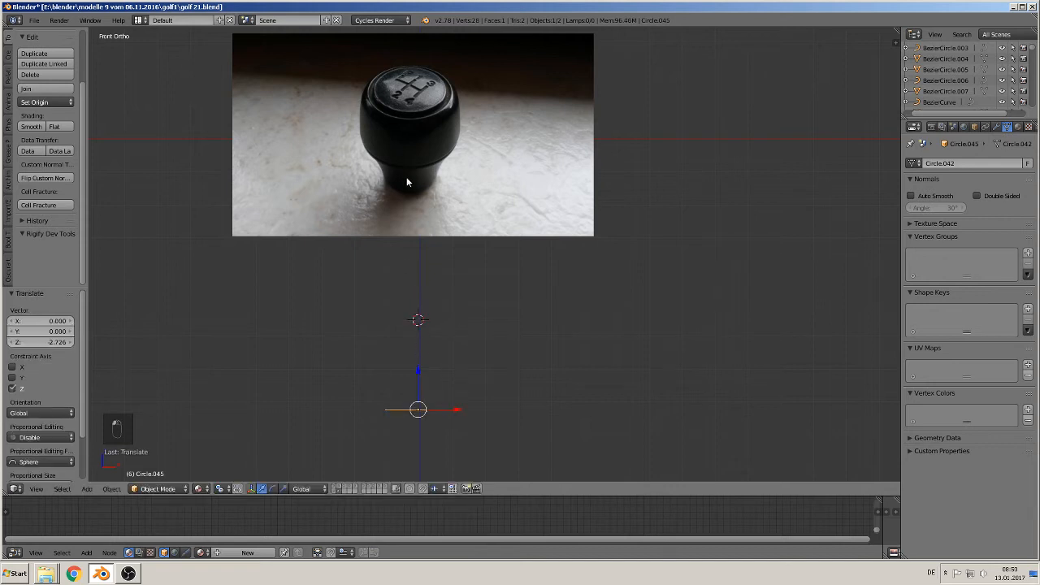
key("s")
left_click(487, 416)
key("g")
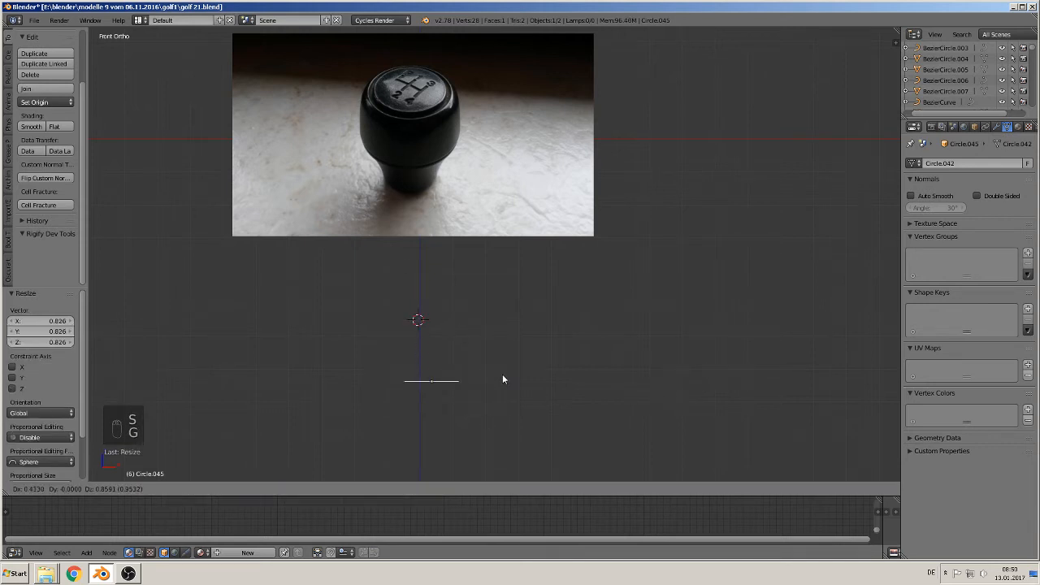
left_click(481, 432)
scroll(454, 392, "up", 1)
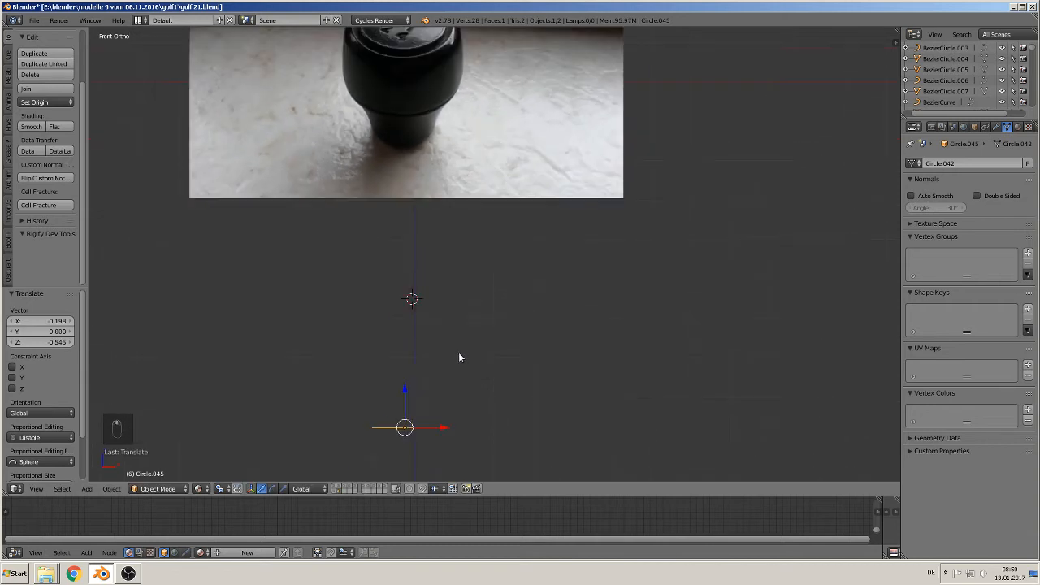
Extrude the circle 1.611 upward along Z and widen the new upper rim by 1.321 and again by 1.099
key("Tab")
key("e")
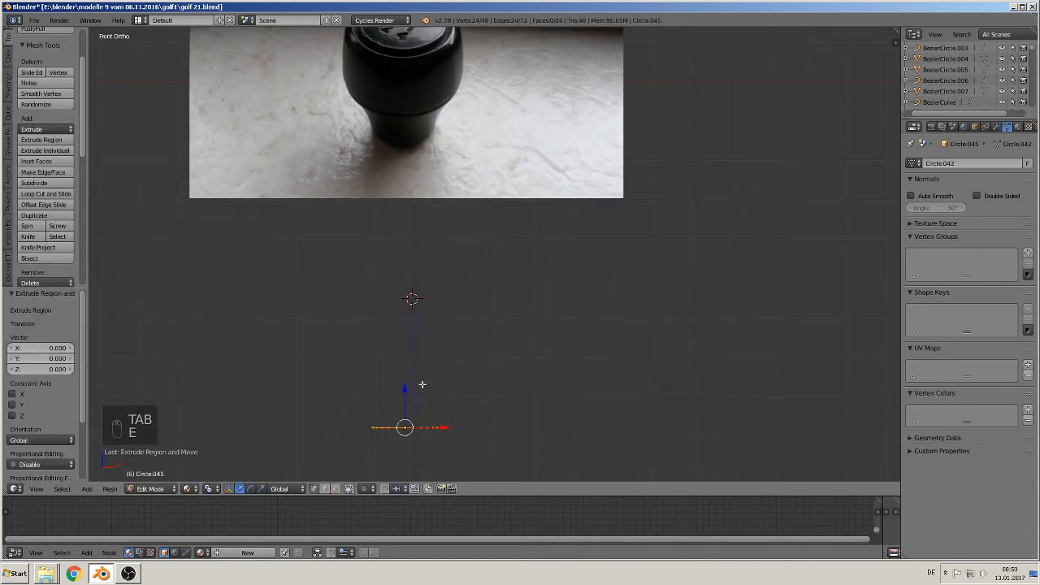
left_click(413, 339)
key("s")
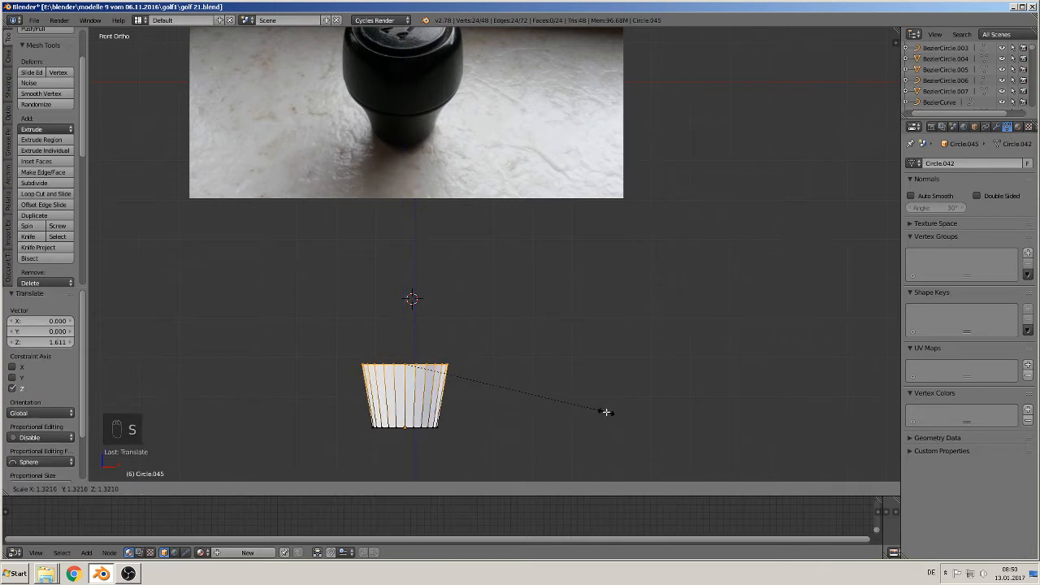
left_click(609, 413)
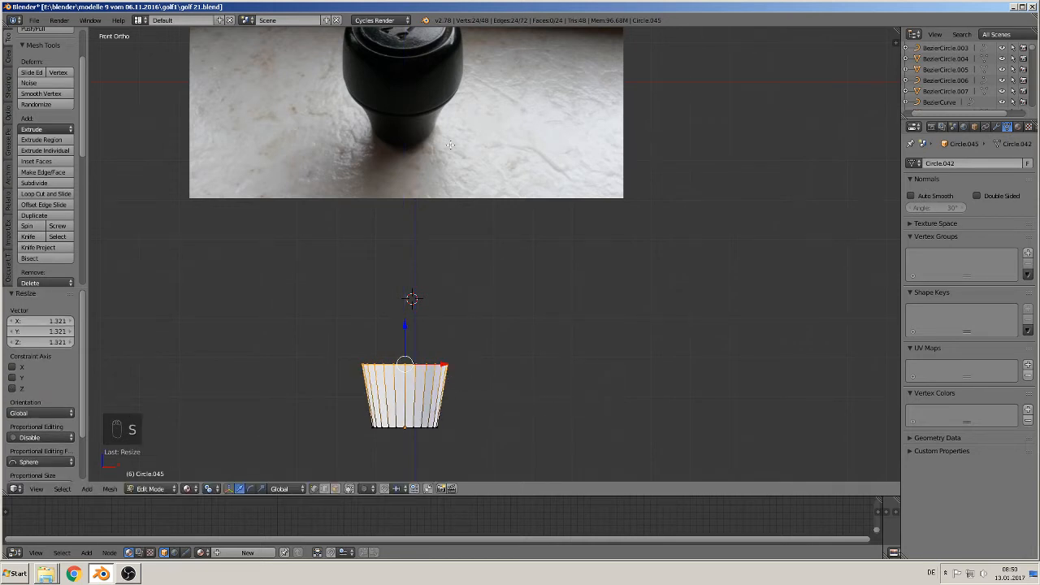
key("s")
left_click(494, 395)
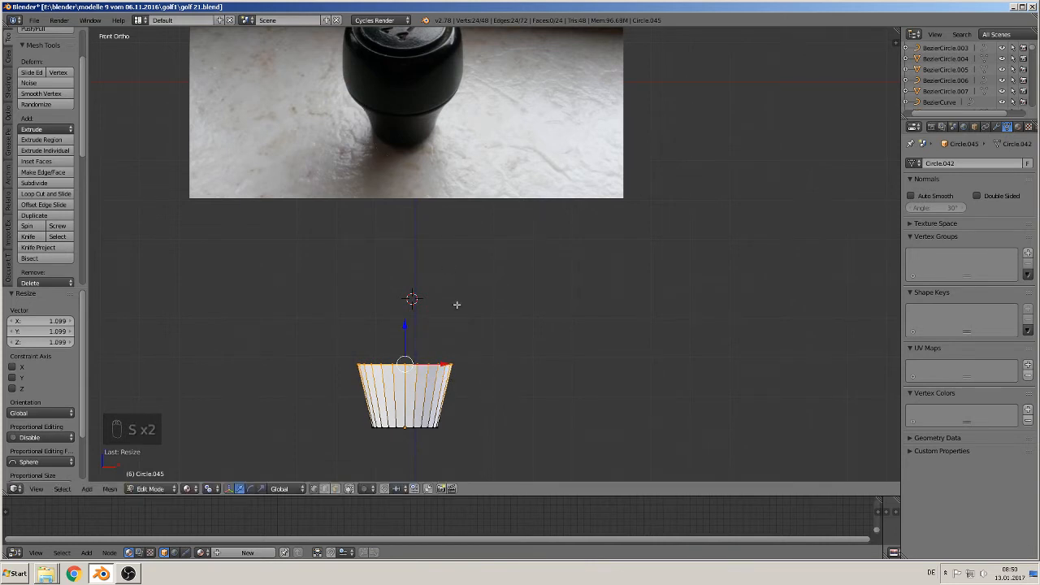
Add a centred horizontal loop cut around the knob's base and narrow it by scaling to 0.672
key("ctrl+r")
left_click(403, 396)
right_click(404, 396)
key("s")
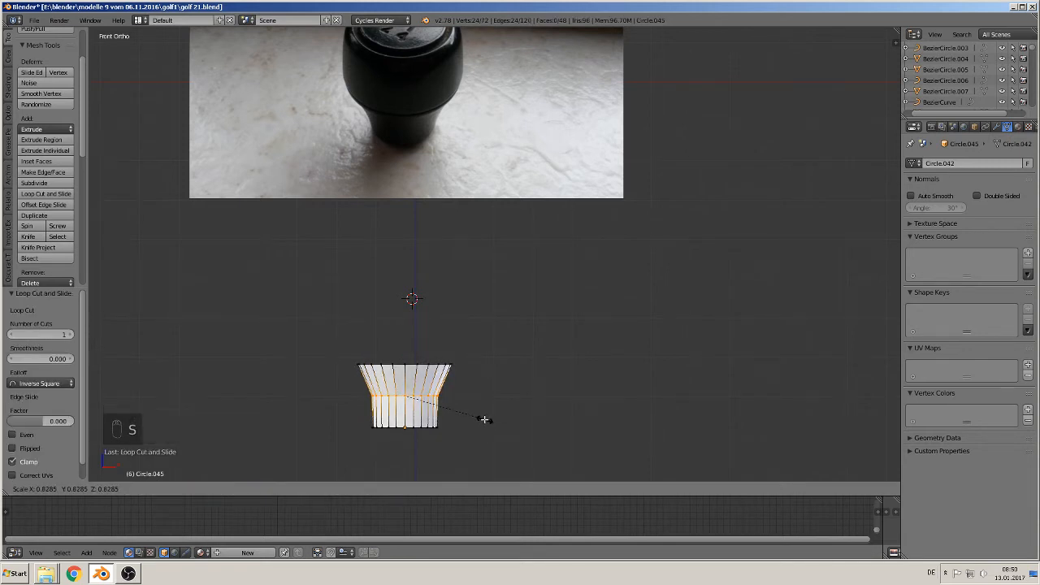
left_click(468, 415)
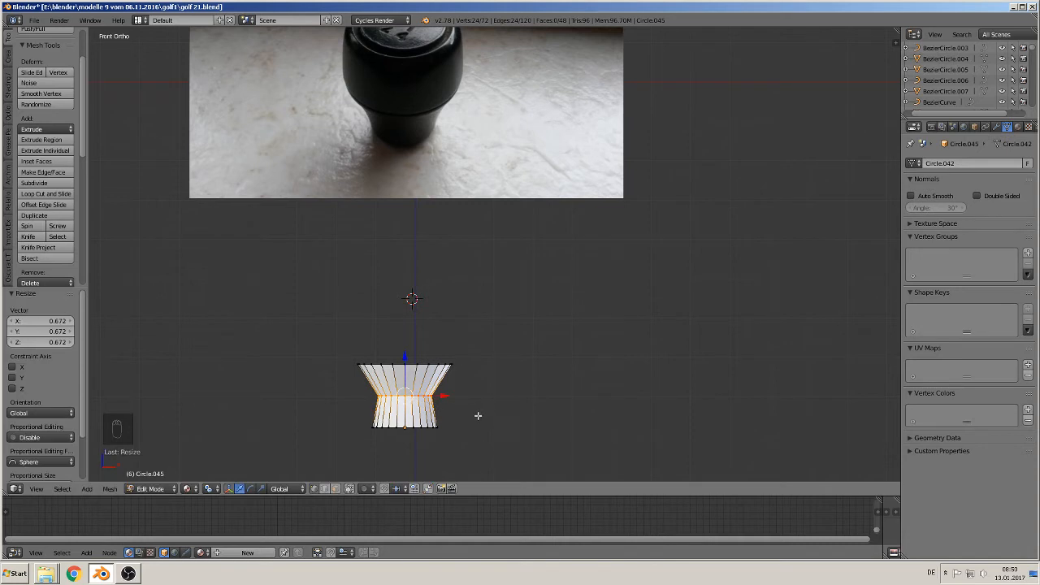
Bevel the narrowed middle loop by 0.788 with 3 segments to round the waist of the base
middle_click_drag(476, 415, 477, 357, "shift")
key("ctrl+b")
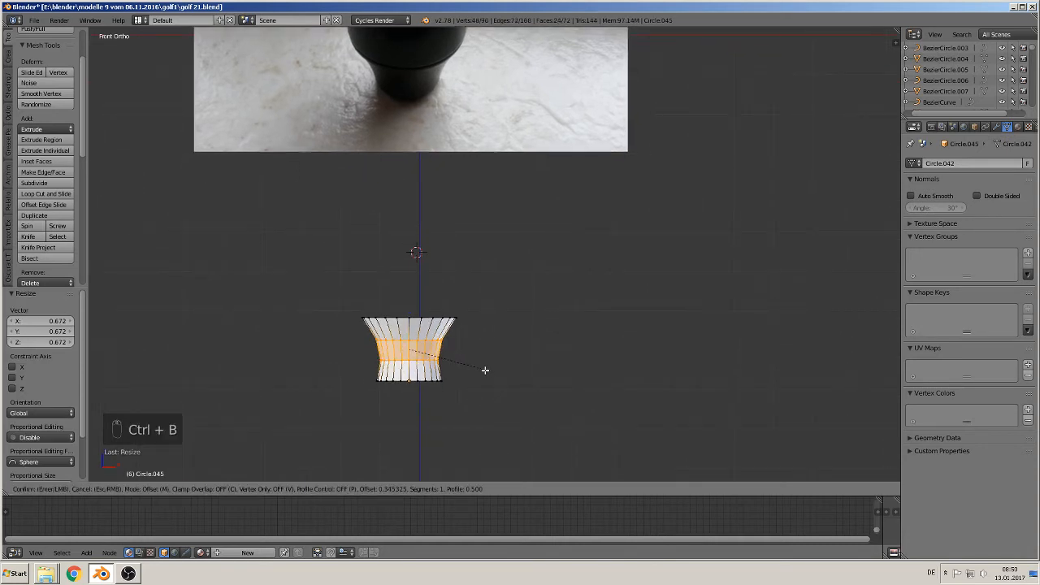
scroll(493, 379, "up", 1)
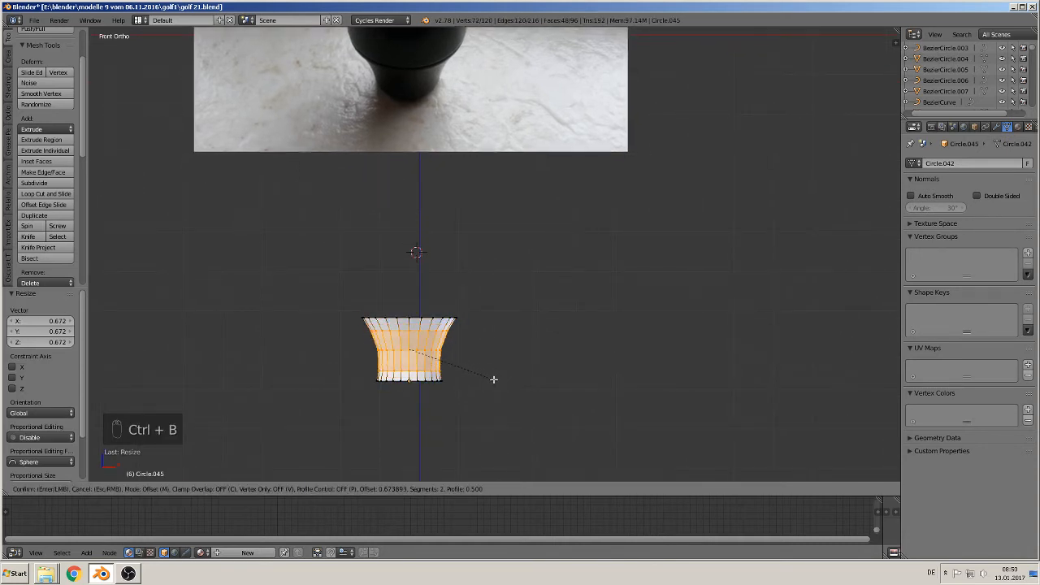
scroll(493, 378, "up", 1)
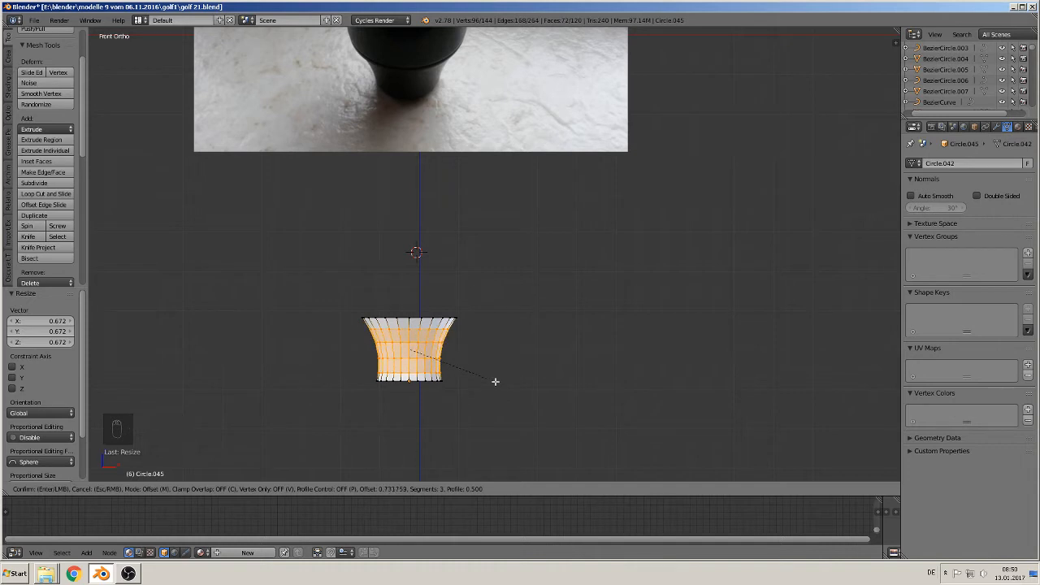
left_click(497, 385)
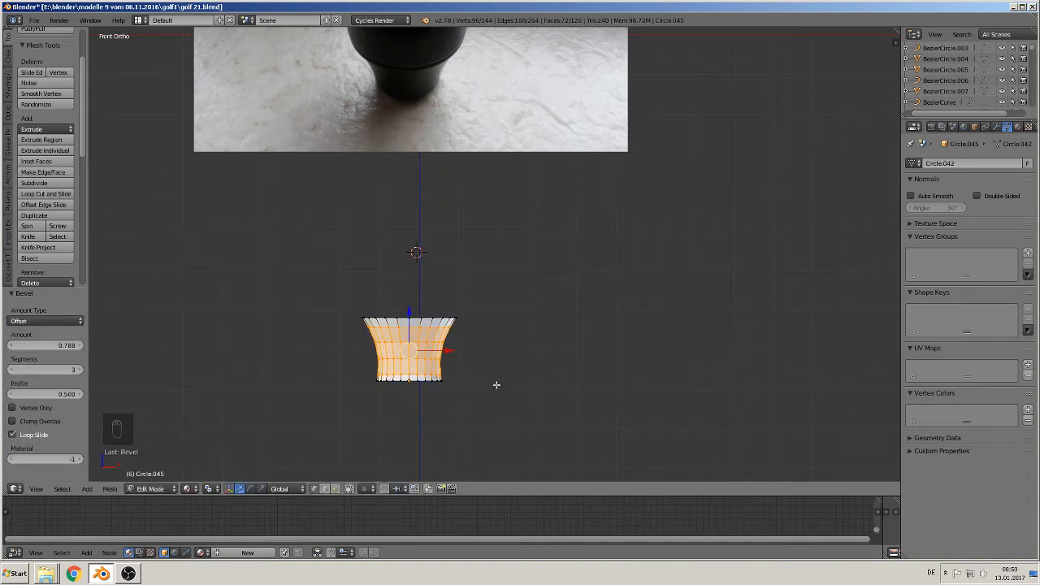
Select the upper rim edge loop of the knob's base
middle_click_drag(472, 329, 504, 391, "shift")
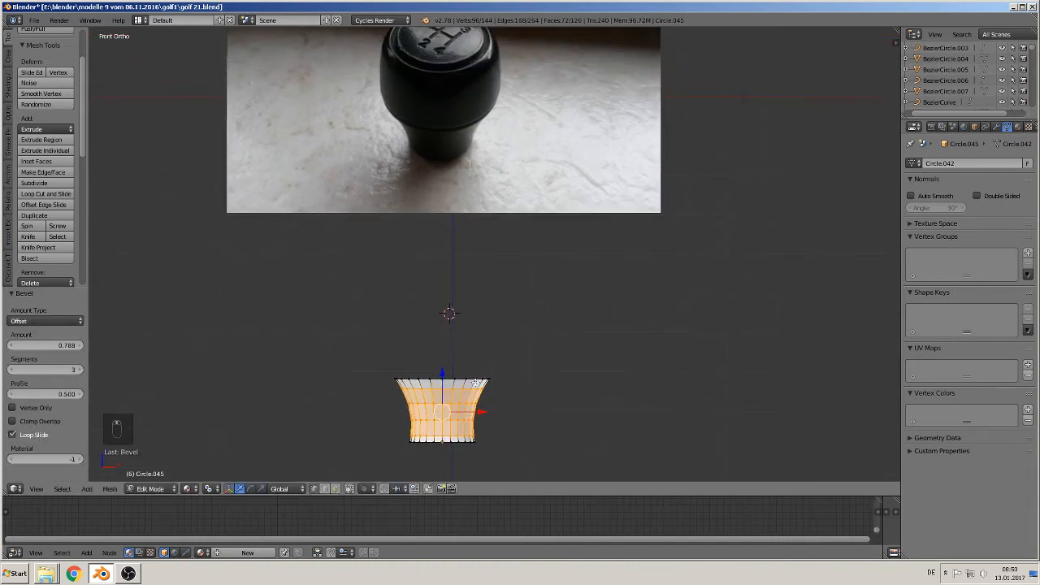
right_click(464, 377, "alt")
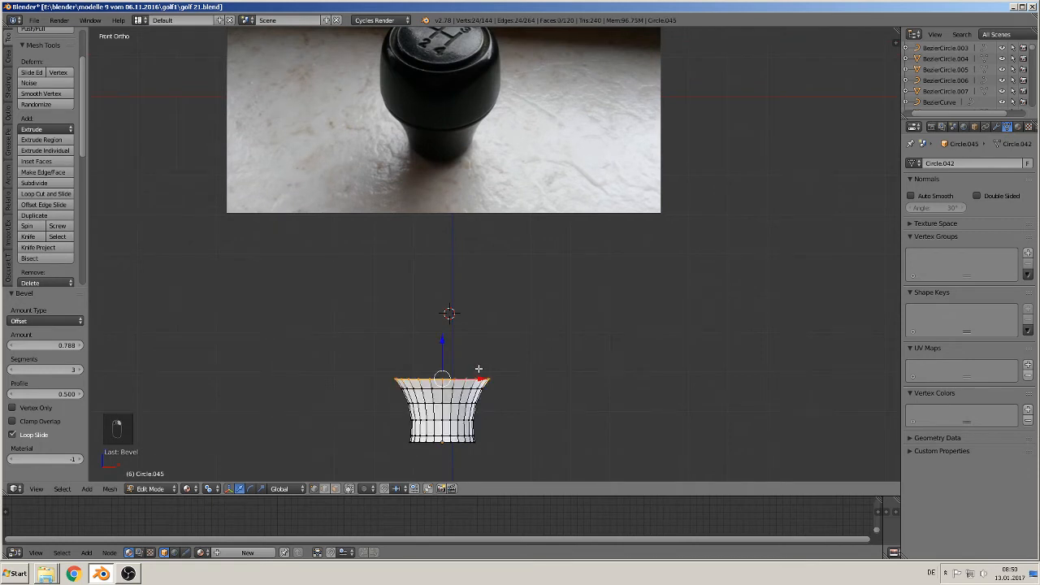
middle_click_drag(475, 368, 475, 398, "shift")
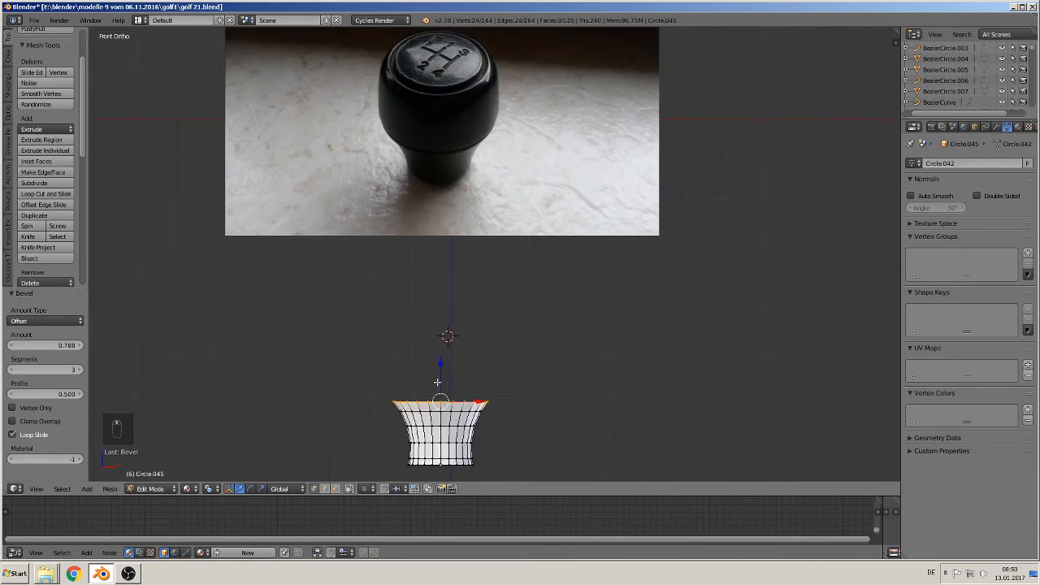
Extrude the knob's top edge loop 1.68 upward along Z and scale the new loop to 0.969
key("e")
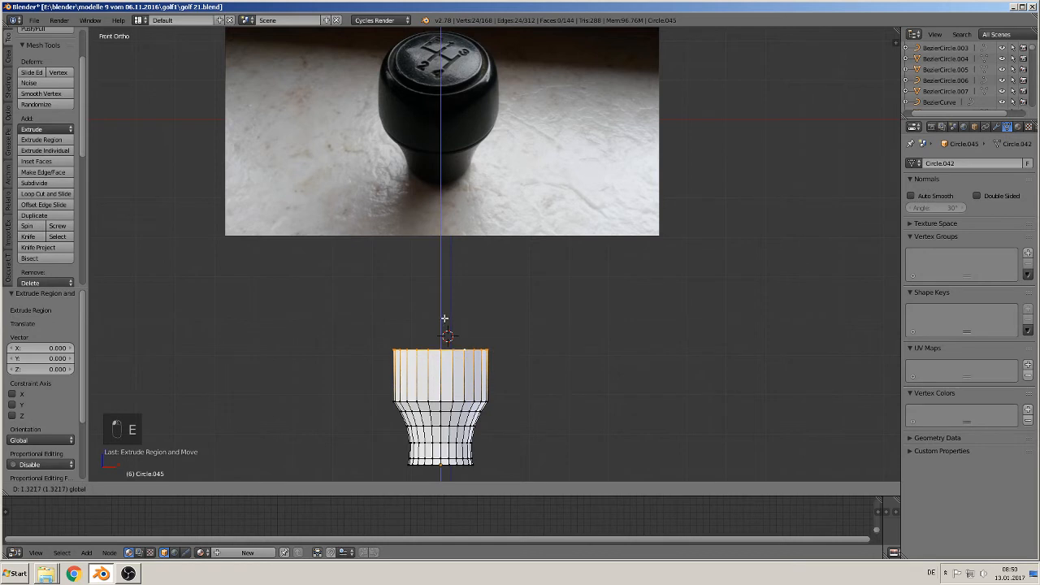
left_click(444, 302)
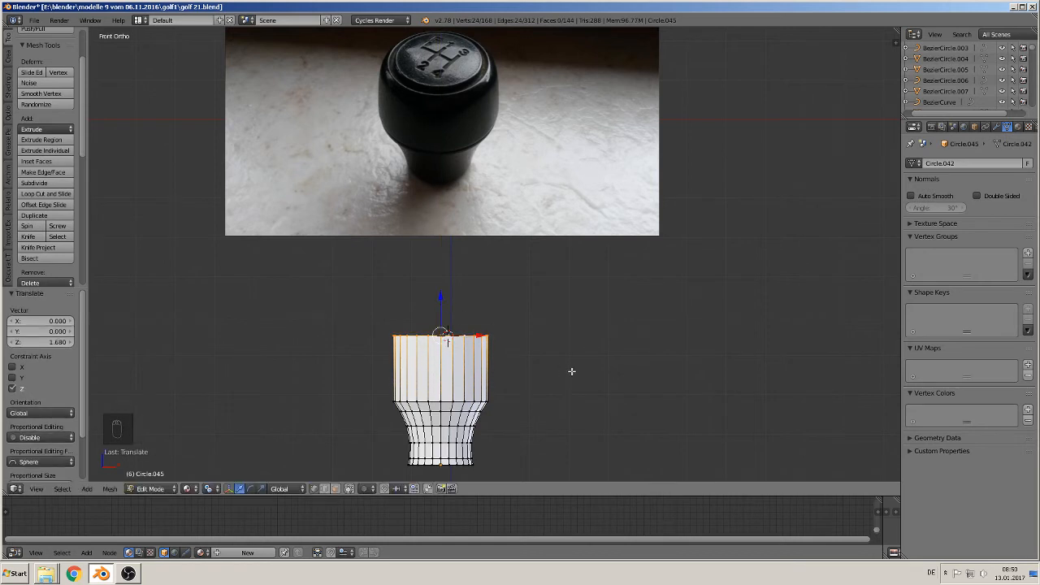
key("s")
left_click(562, 368)
middle_click_drag(558, 366, 544, 359, "shift")
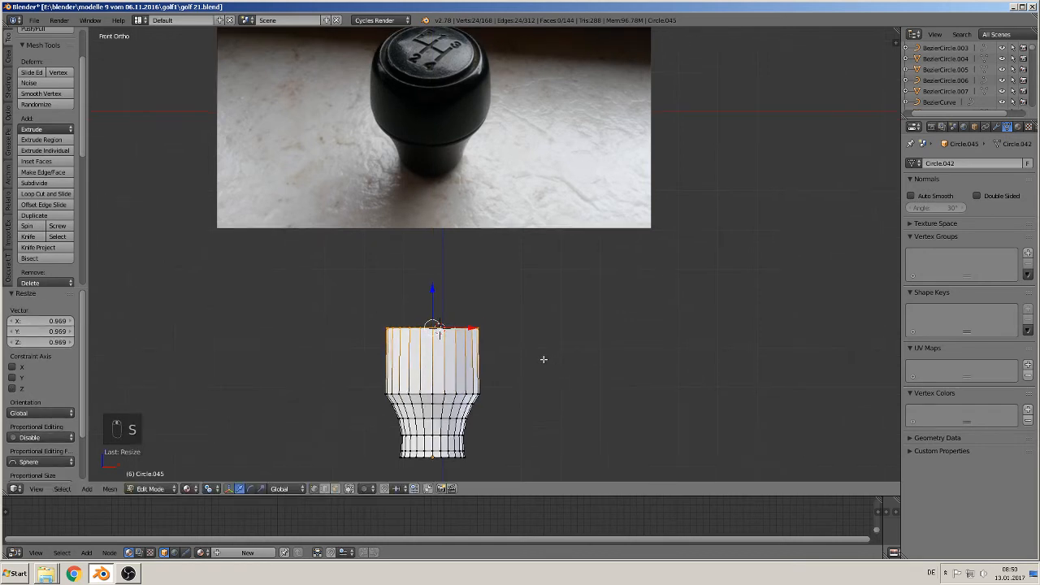
Extrude the top edge loop another 0.126 upward and scale it to 0.901 to form a chamfered rim
scroll(457, 361, "up", 1)
key("e")
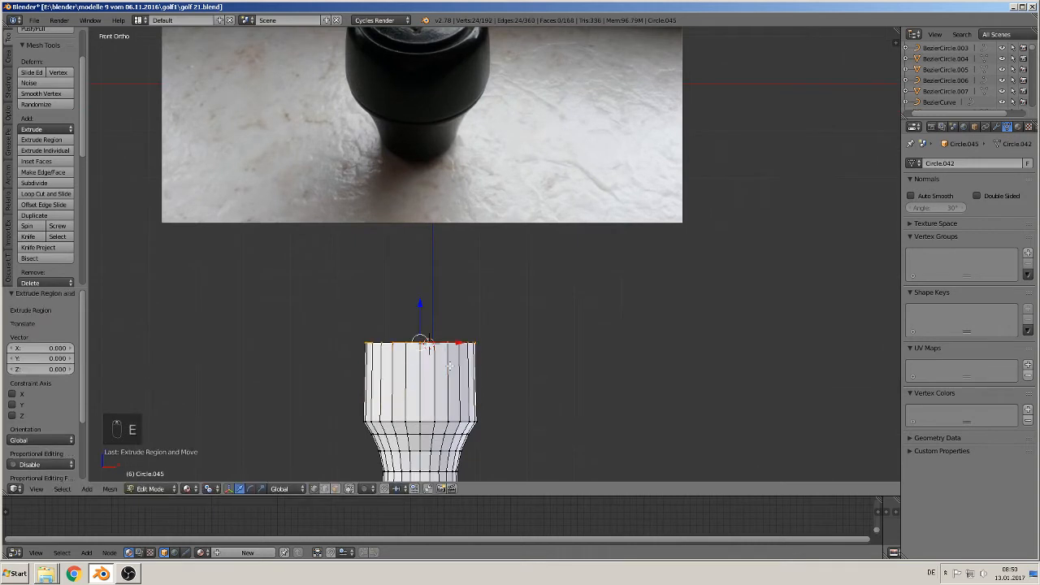
left_click(420, 299)
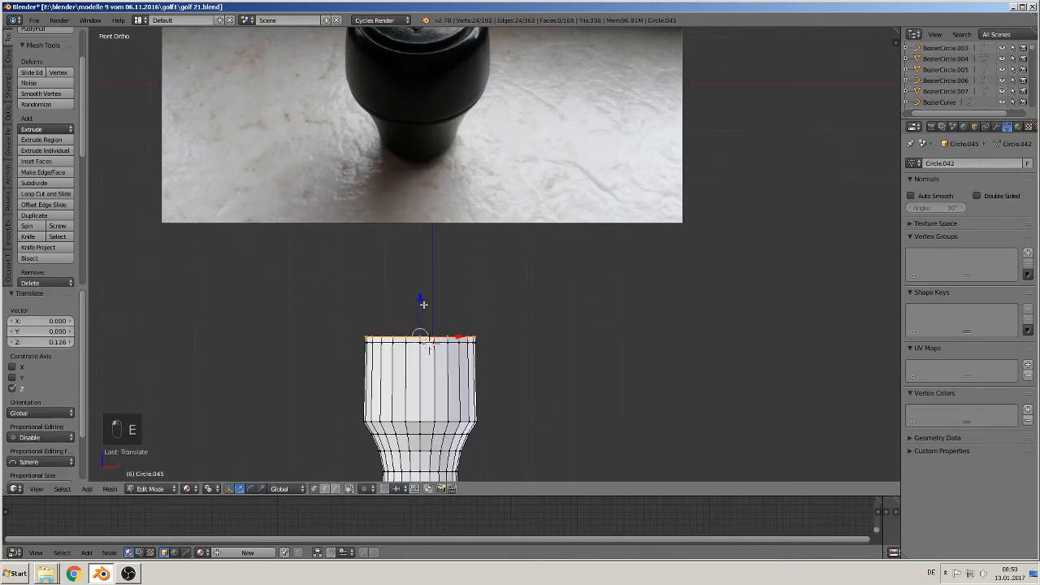
key("s")
left_click(515, 352)
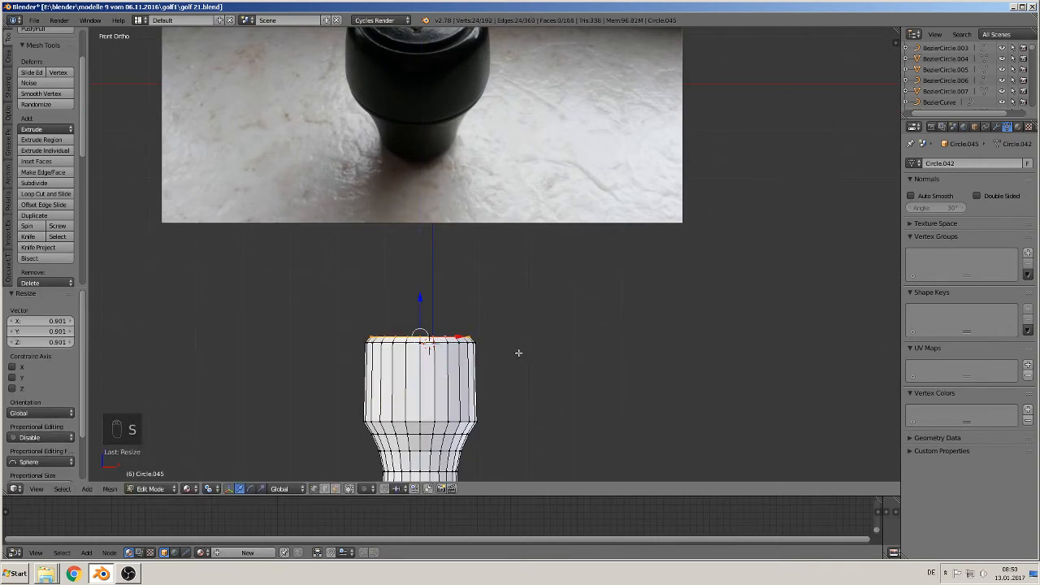
Extrude the top rim inward at a scale of about 0.84 to form a flat ring
scroll(500, 355, "down", 1)
middle_click_drag(500, 355, 407, 143)
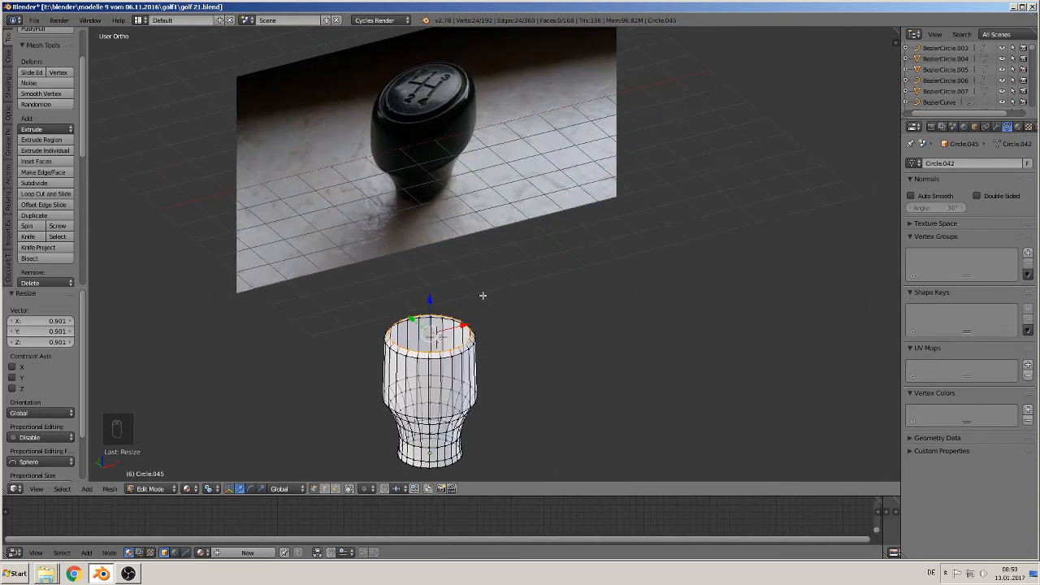
scroll(483, 296, "up", 2)
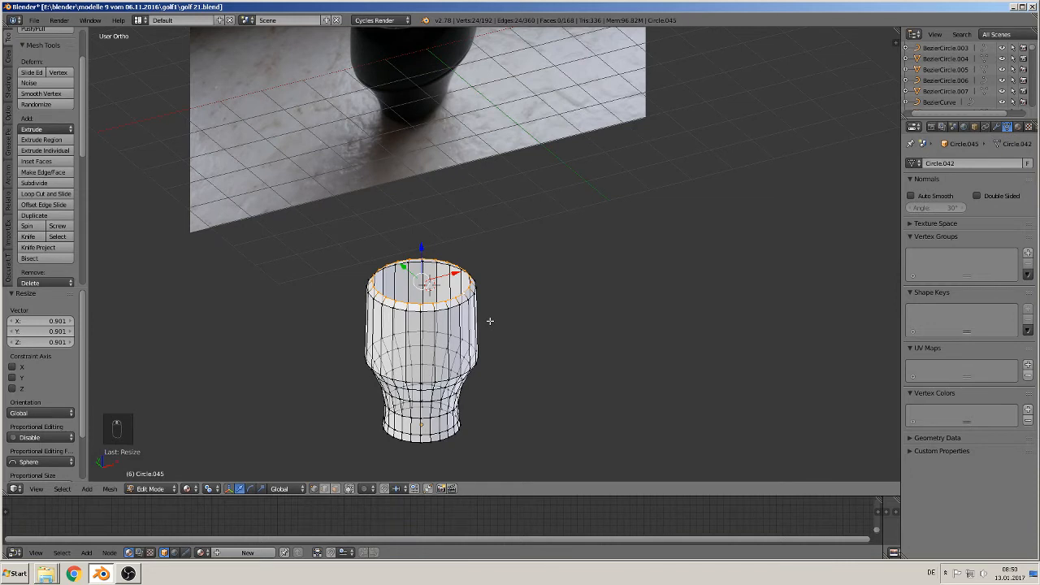
key("e")
key("s")
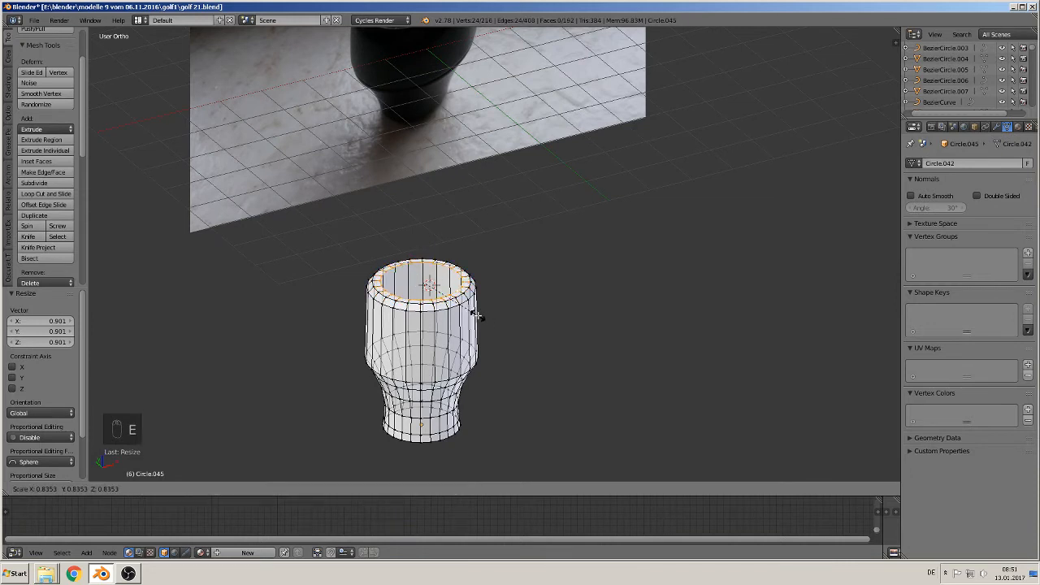
left_click(477, 316)
Extrude the inner rim edge 0.134 down, then extrude it inward at a scale of about 0.86 to form a groove
scroll(470, 322, "up", 2)
key("e")
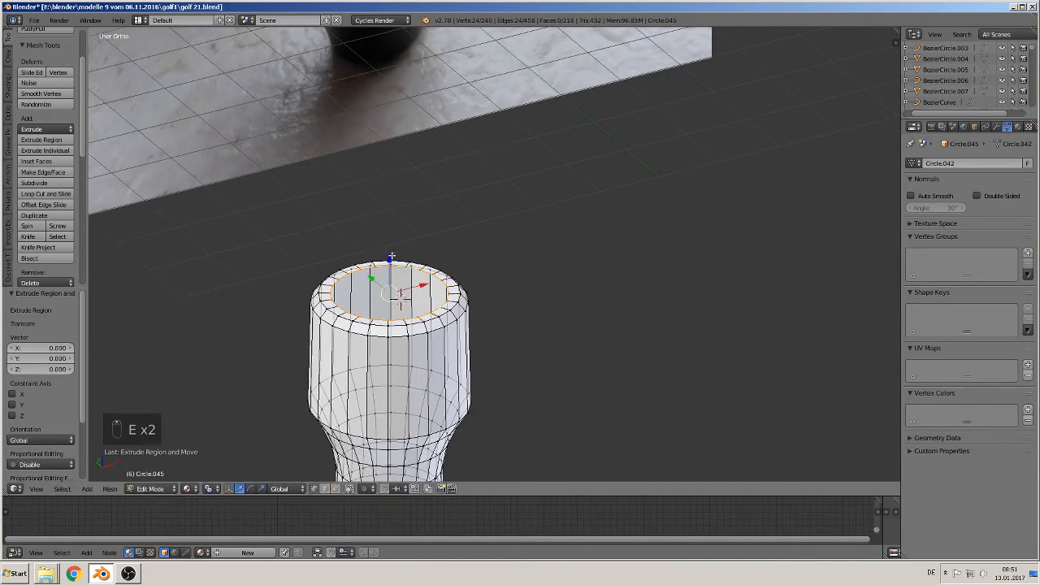
left_click_drag(391, 256, 390, 268)
key("e")
key("s")
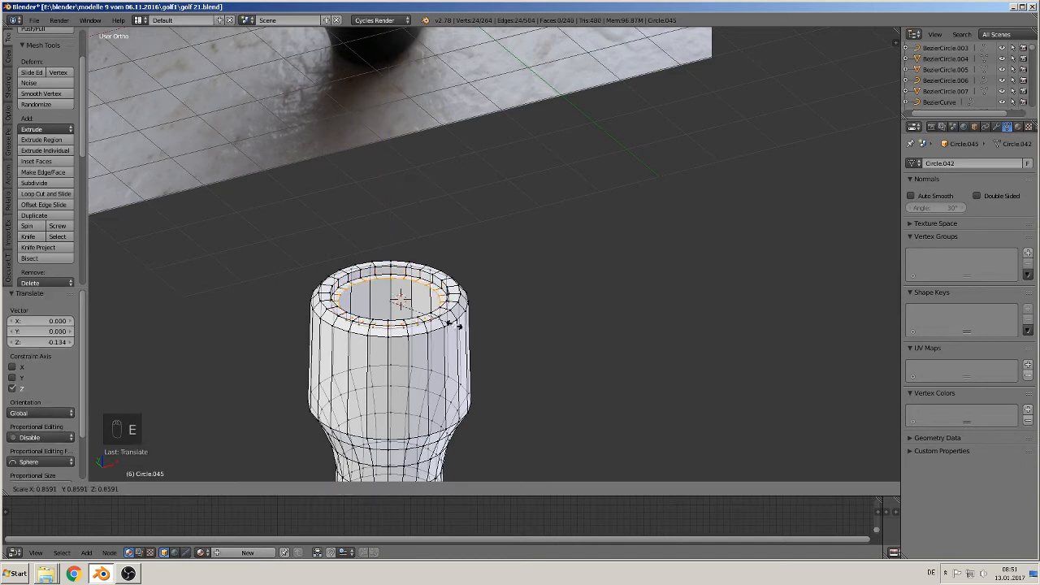
left_click(456, 325)
Extrude the groove's inner edge 0.143 upward, fill the opening with a face and leave edit mode
key("e")
right_click(456, 322)
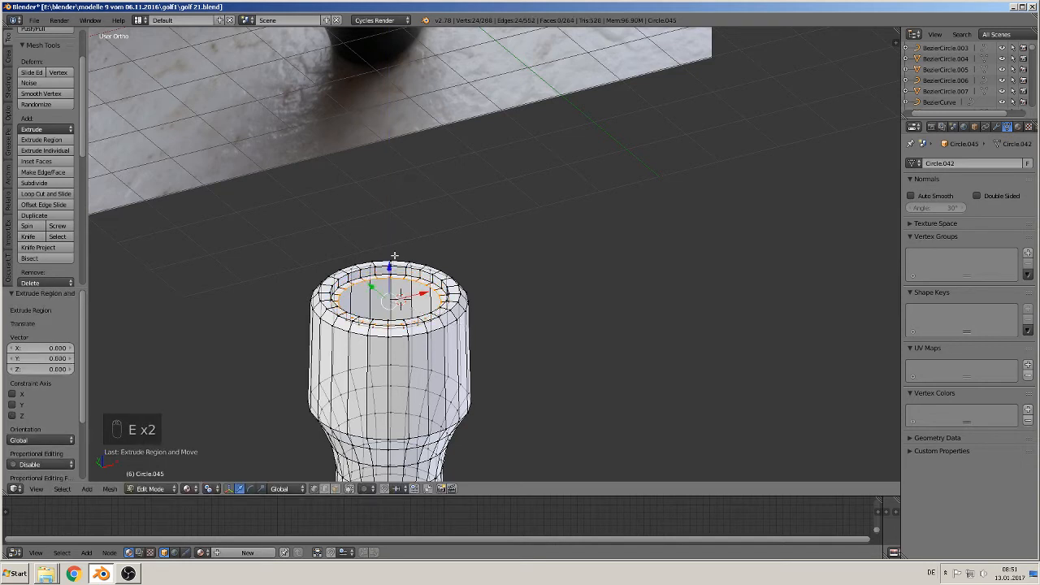
left_click_drag(391, 267, 391, 268)
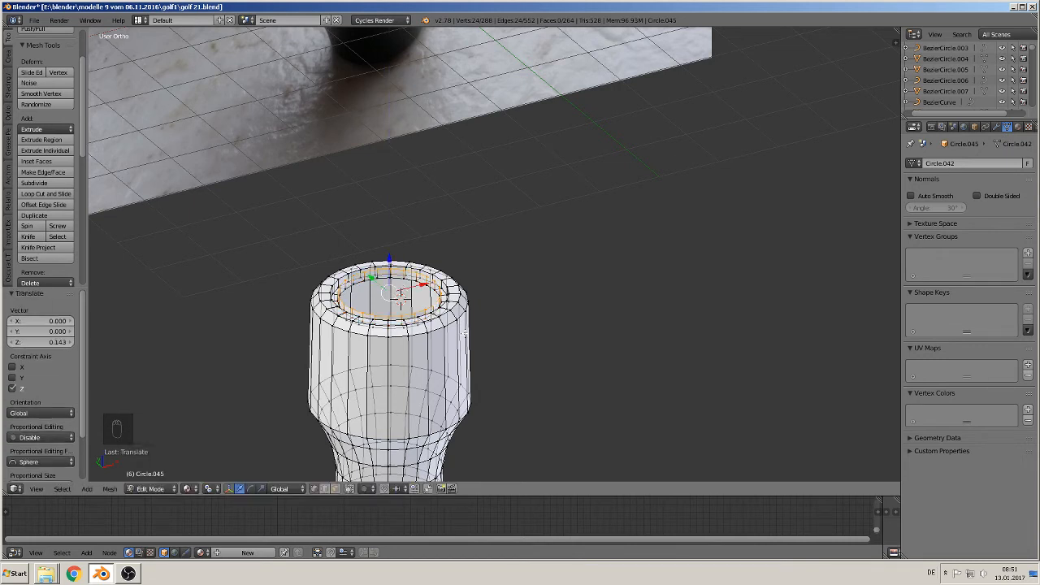
key("f")
key("Tab")
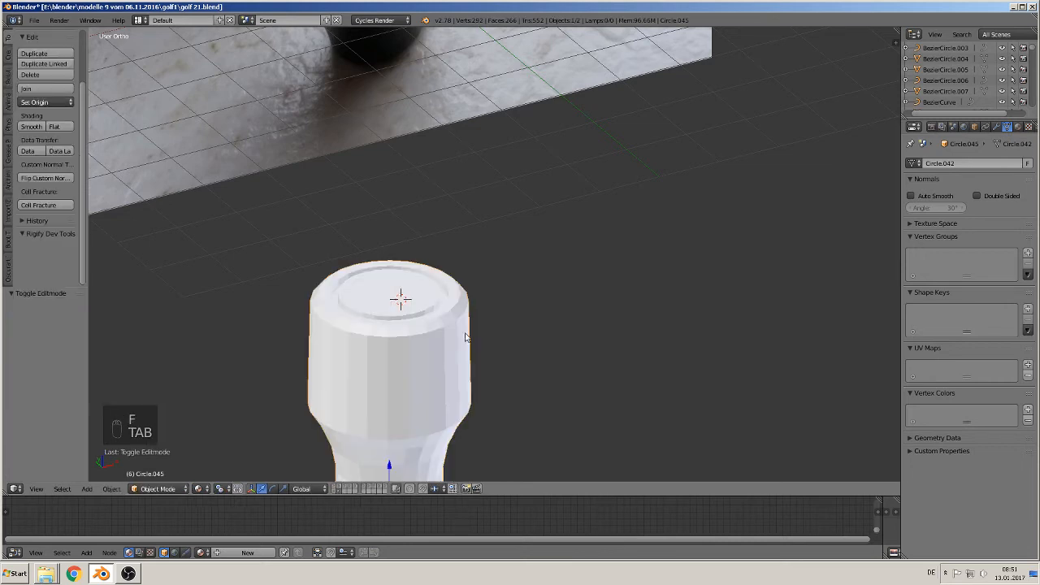
Apply smooth shading to the whole gear knob
scroll(465, 333, "down", 3)
middle_click_drag(444, 336, 441, 322)
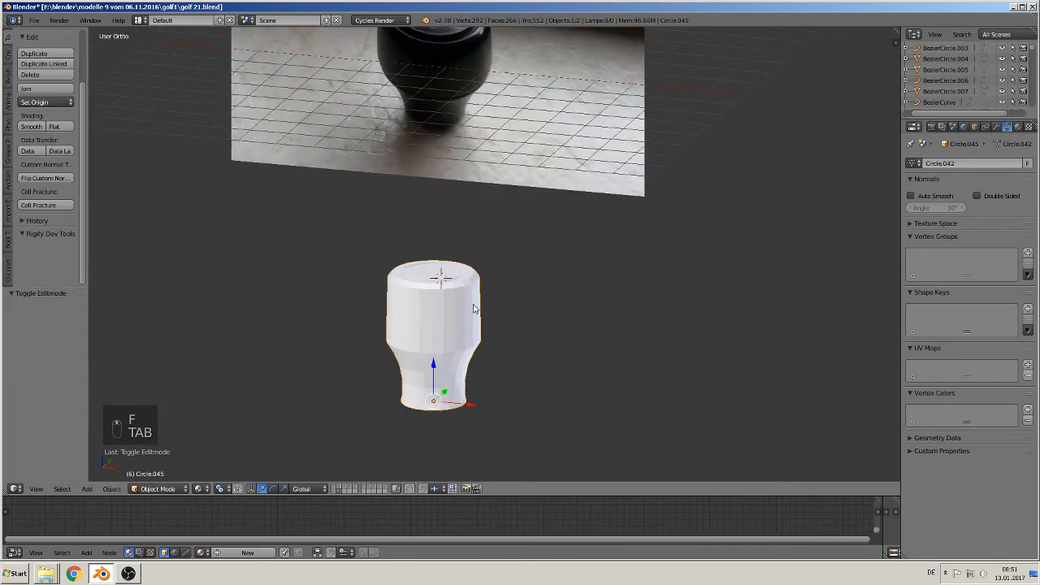
key("KP_1")
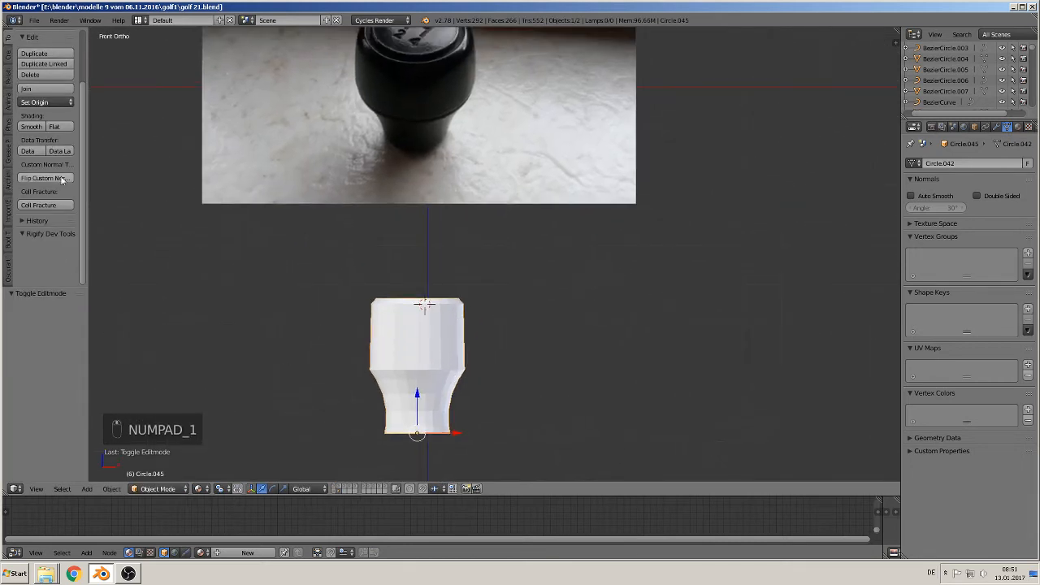
left_click(31, 127)
middle_click_drag(468, 344, 468, 389)
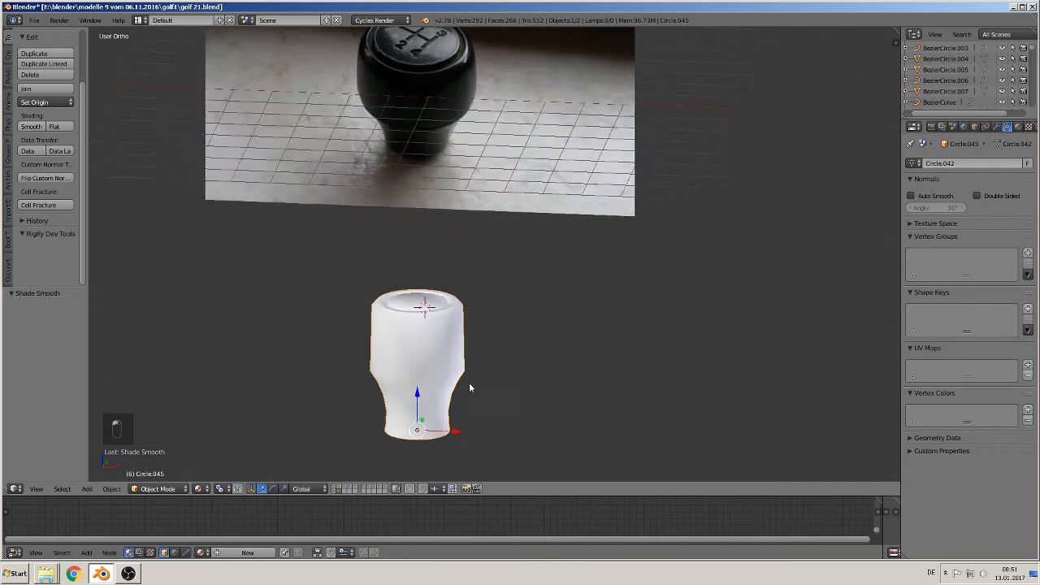
Set the knob's round top cap face to flat shading in edit mode, then return to object mode
scroll(422, 333, "up", 4)
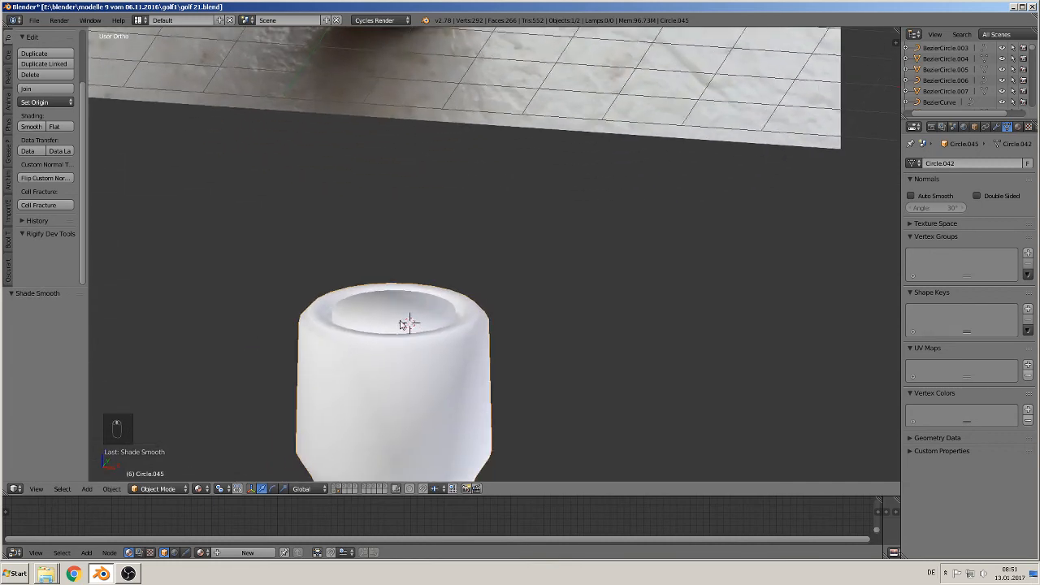
middle_click_drag(404, 324, 382, 315)
key("Tab")
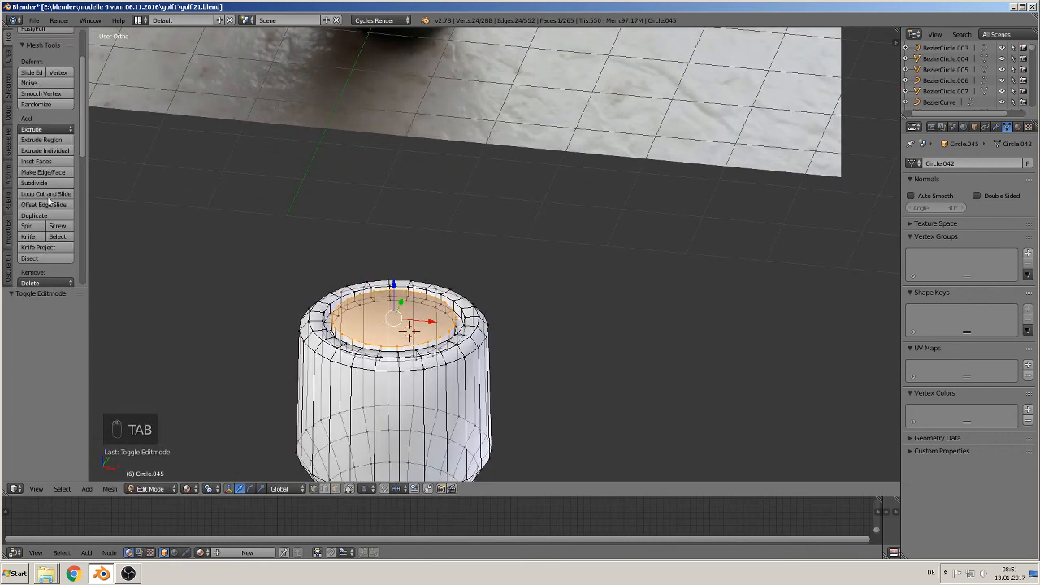
left_click(11, 94)
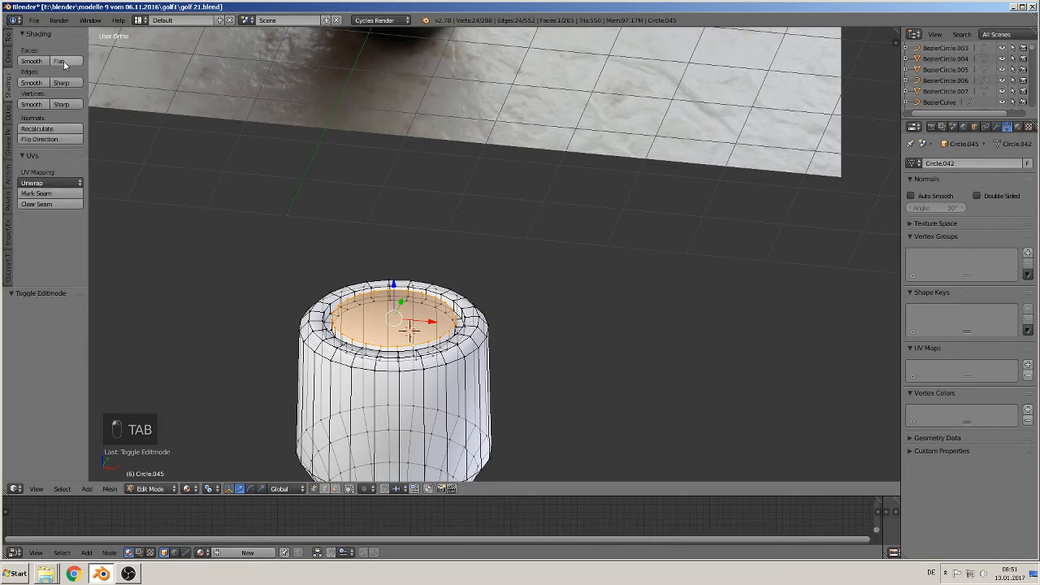
left_click(63, 61)
key("Tab")
Select all vertices of the knob's top rim in front view and move them slightly down along Z
mouse_move(499, 346)
middle_mouse_down()
mouse_move(505, 390)
mouse_move(499, 360)
mouse_move(513, 343)
middle_mouse_up()
key("KP_1")
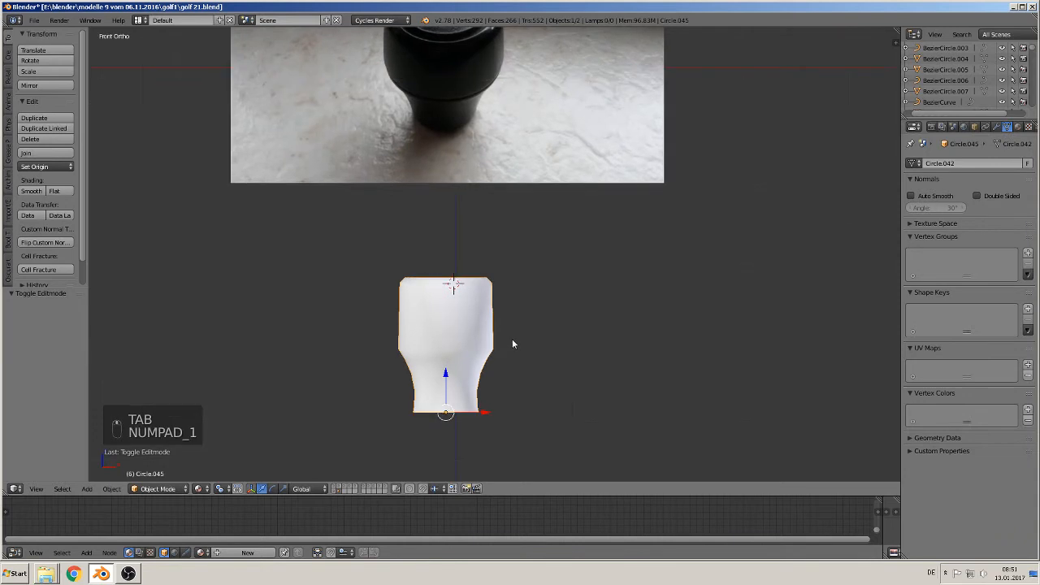
scroll(512, 341, "down", 1)
key("Tab")
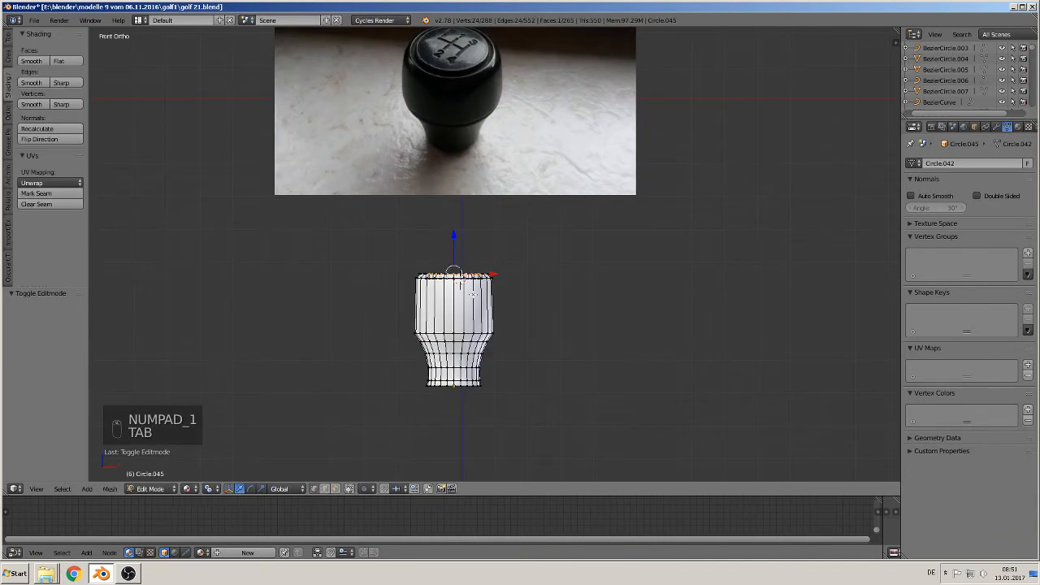
key("a")
key("a")
key("b")
left_click_drag(508, 288, 382, 259)
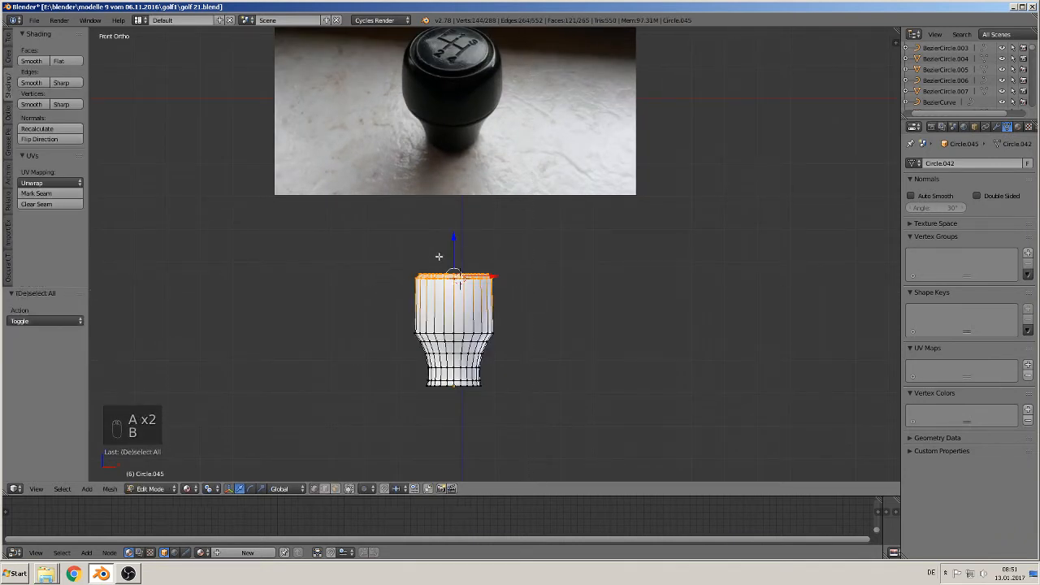
left_click_drag(452, 247, 447, 252)
key("Tab")
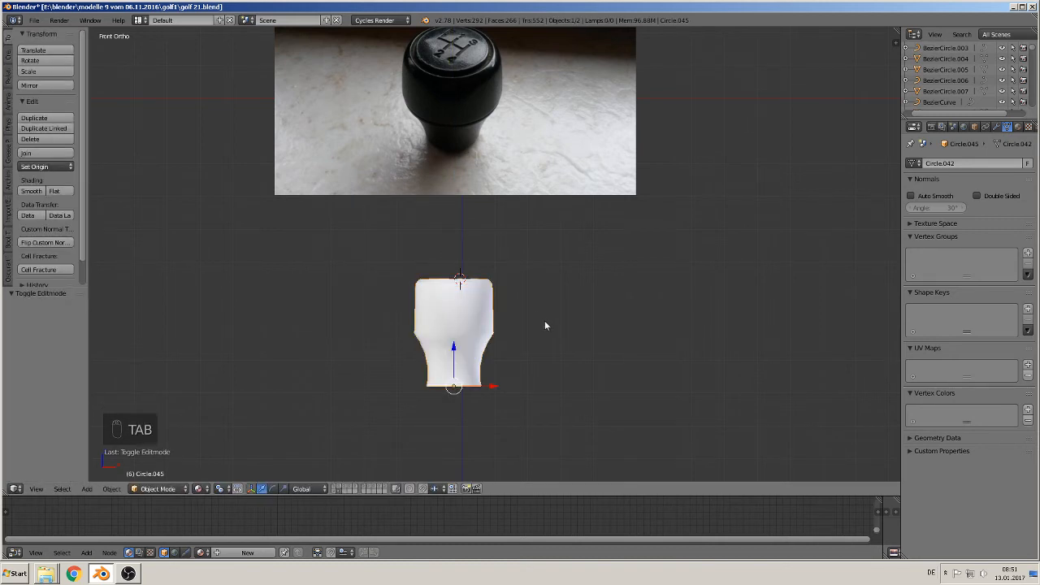
Bevel the edge loop where the knob's upper body meets the tapered neck, with an offset of about 0.09 and one segment
middle_click_drag(544, 320, 520, 323)
scroll(521, 349, "up", 3)
key("Tab")
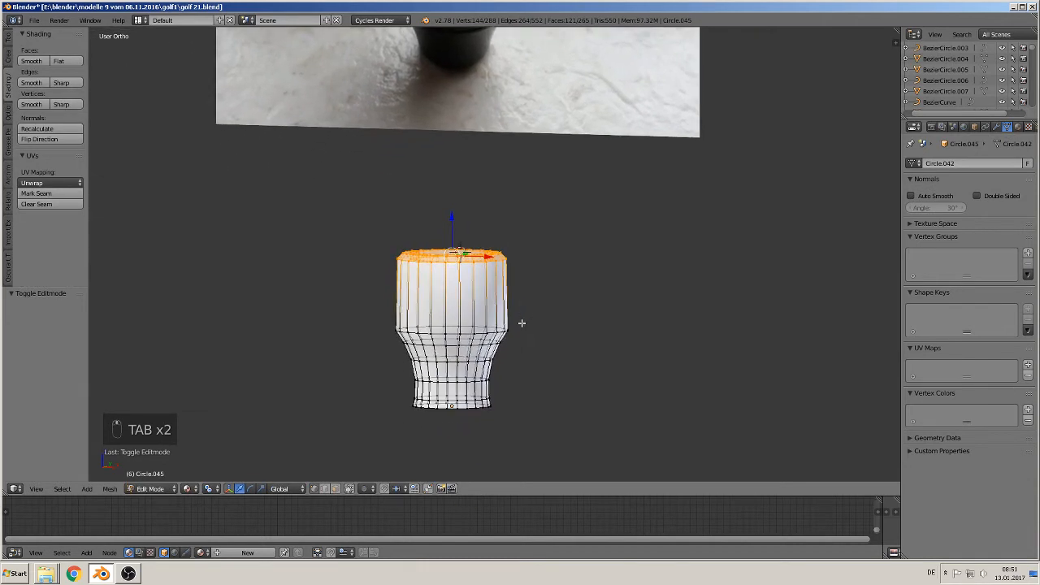
scroll(517, 334, "up", 1)
right_click(464, 348, "alt")
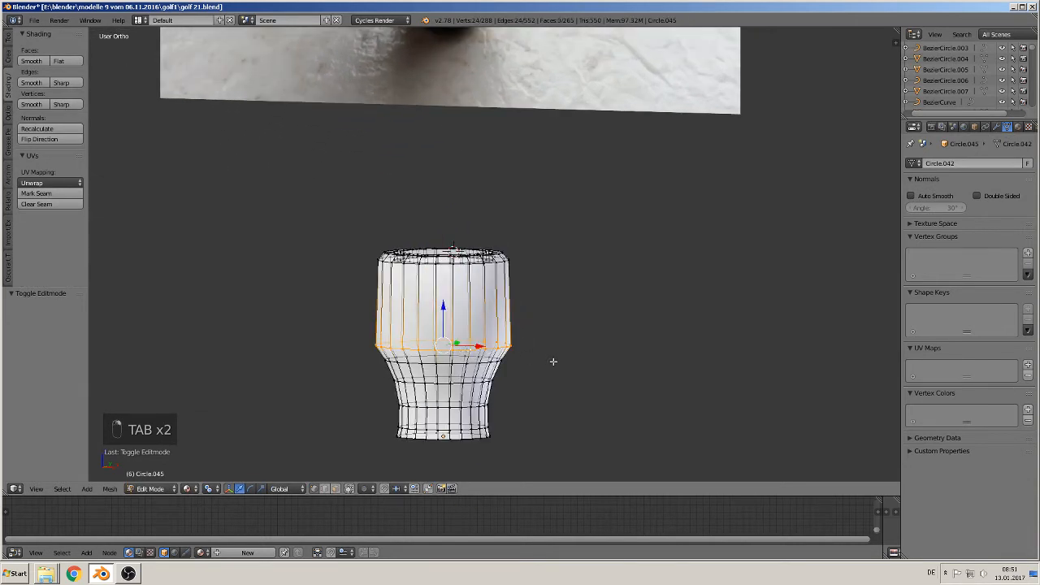
key("ctrl+b")
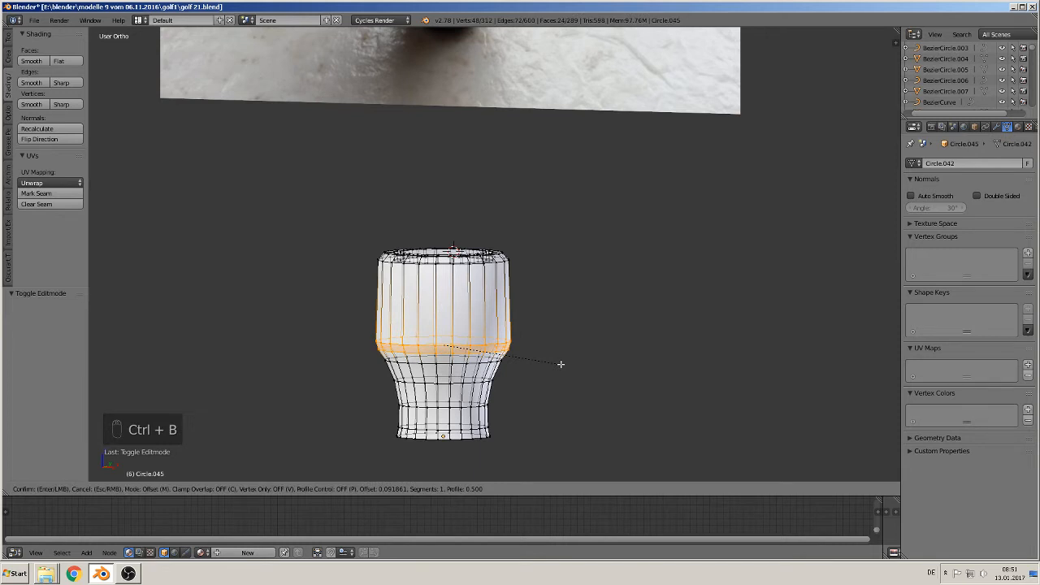
left_click(561, 364)
key("Tab")
Compare the knob with the reference photo in front view and examine the shift pattern on the photographed cap
scroll(559, 364, "down", 2)
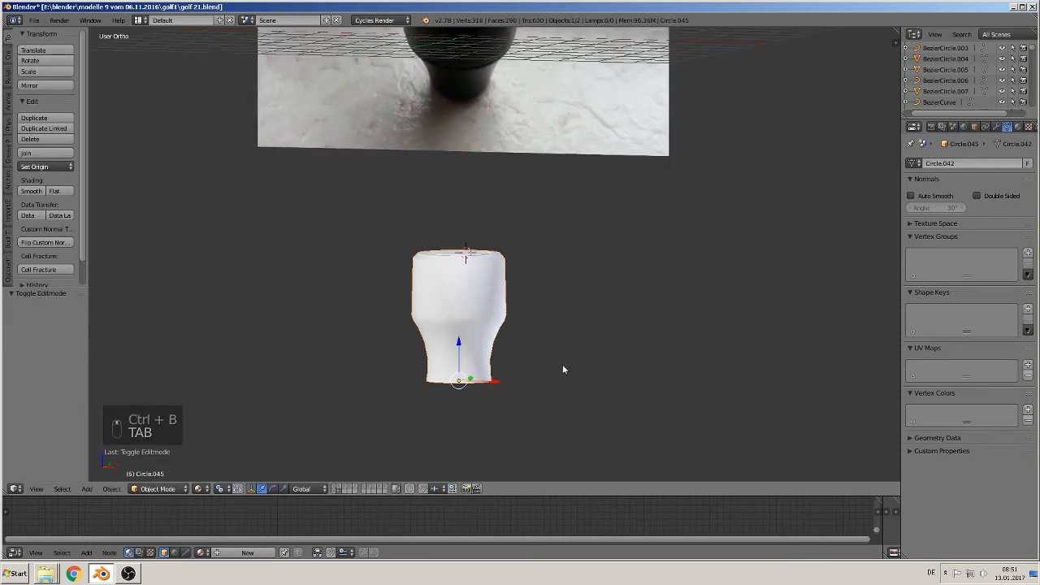
scroll(552, 357, "down", 3)
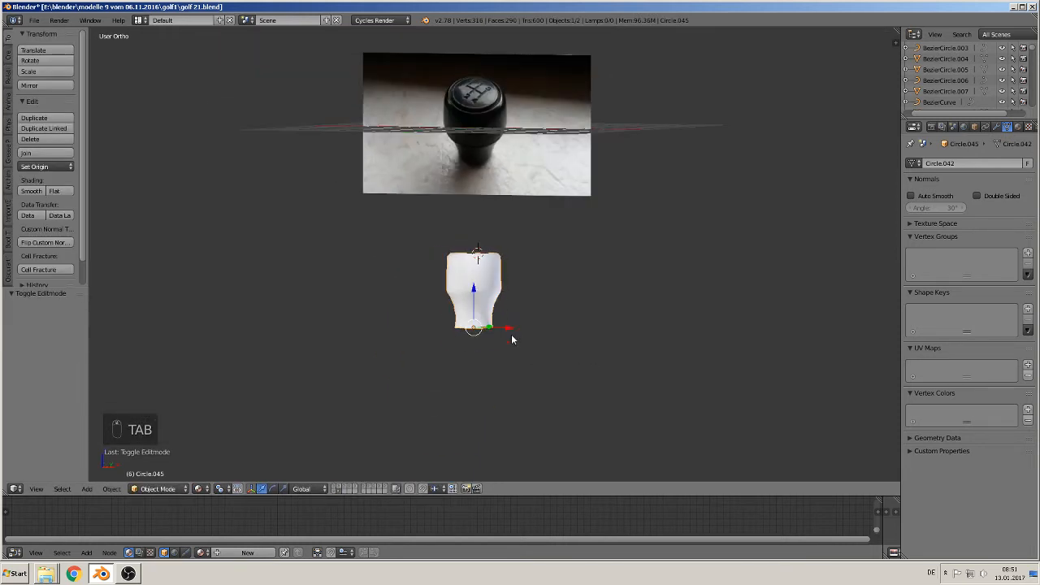
key("KP_1")
scroll(477, 89, "up", 2)
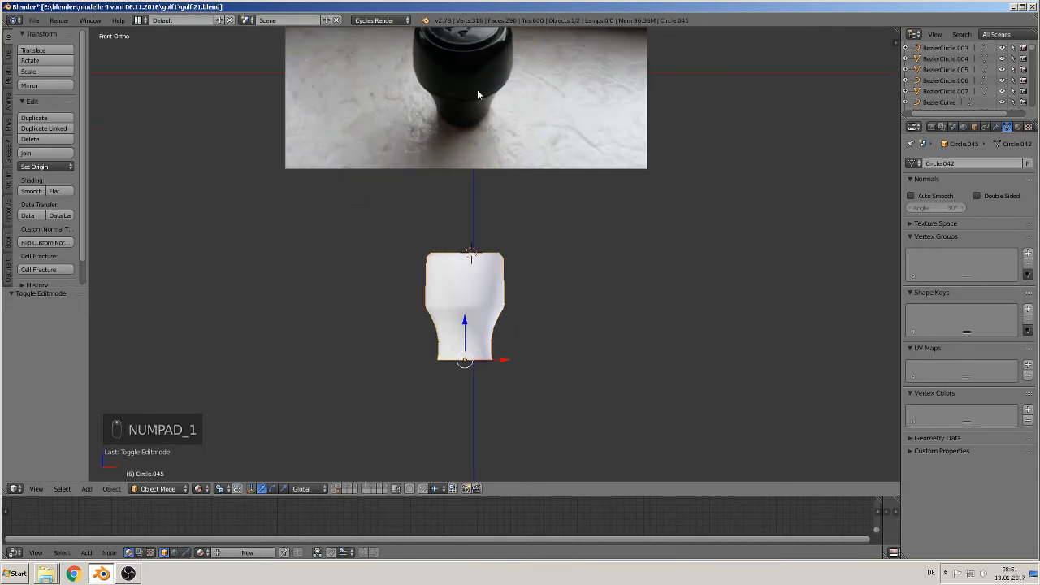
middle_click_drag(465, 91, 446, 264, "shift")
scroll(437, 192, "up", 1)
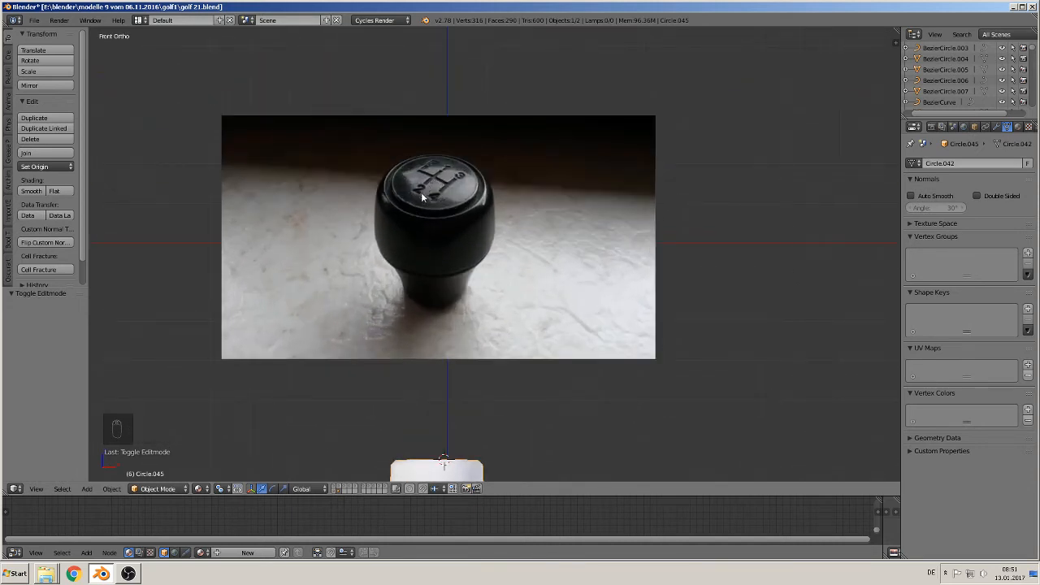
middle_click_drag(510, 307, 552, 282, "shift")
scroll(474, 296, "up", 3)
scroll(443, 276, "down", 2)
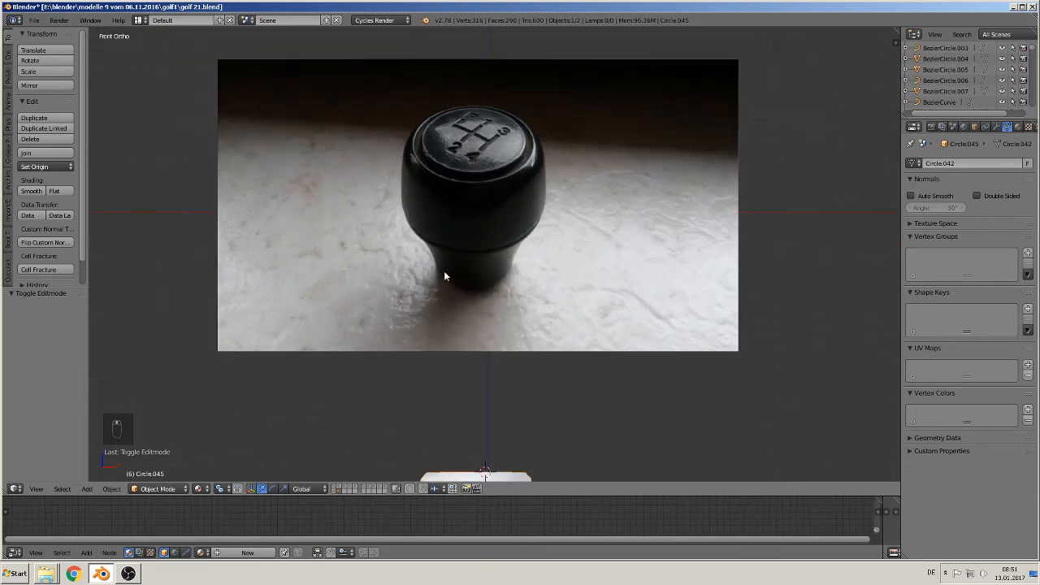
Add a text object over the reference photo's knob, rotate it 90° about X and open it for text editing
left_click(87, 488)
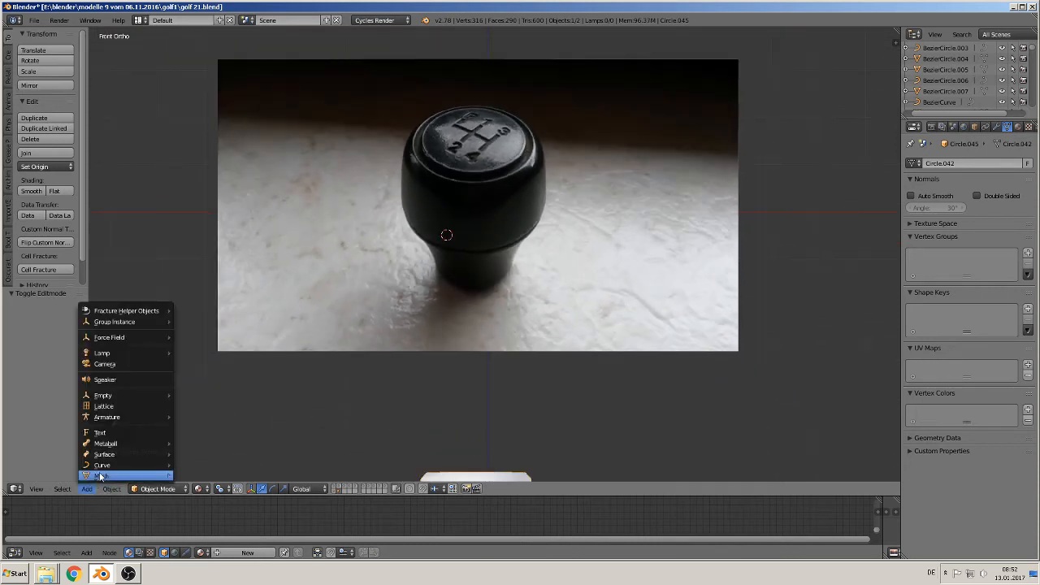
left_click(116, 437)
type("rx")
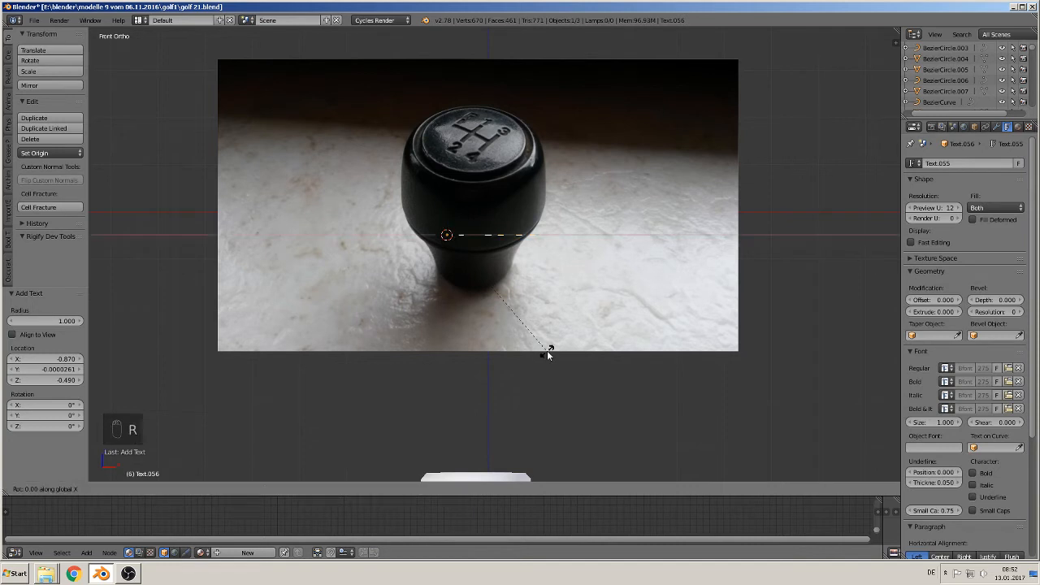
type("90")
key("Return")
key("Tab")
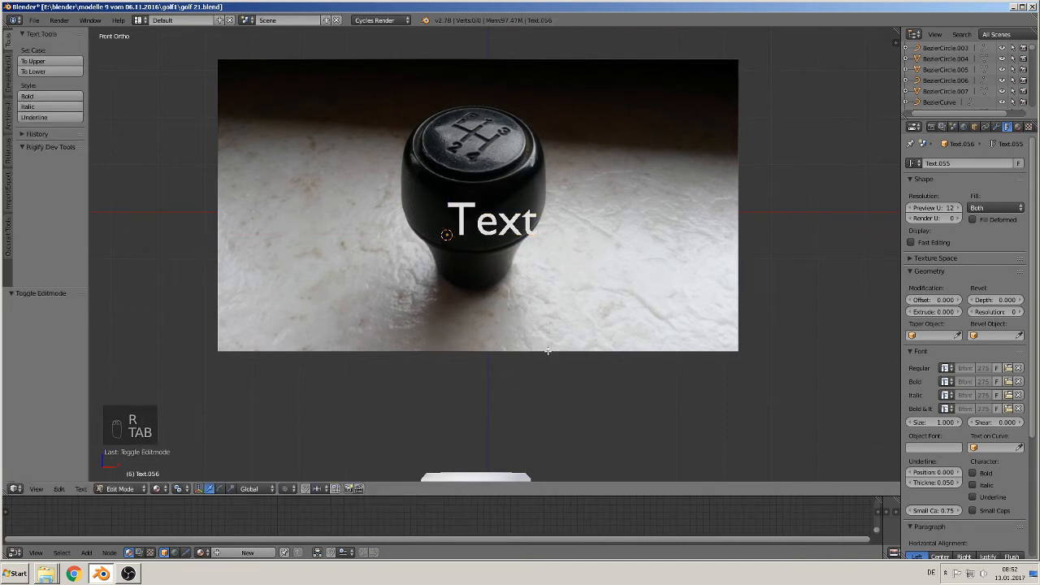
Replace the default text of the text object with the letter R and leave text editing
key("BackSpace")
key("BackSpace")
key("BackSpace")
key("BackSpace")
key("BackSpace")
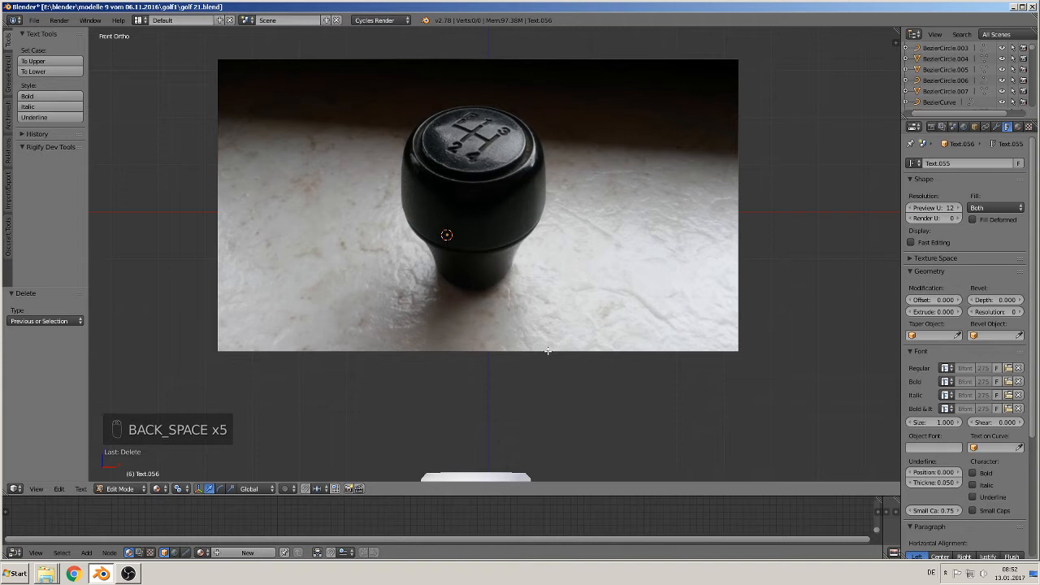
type("R")
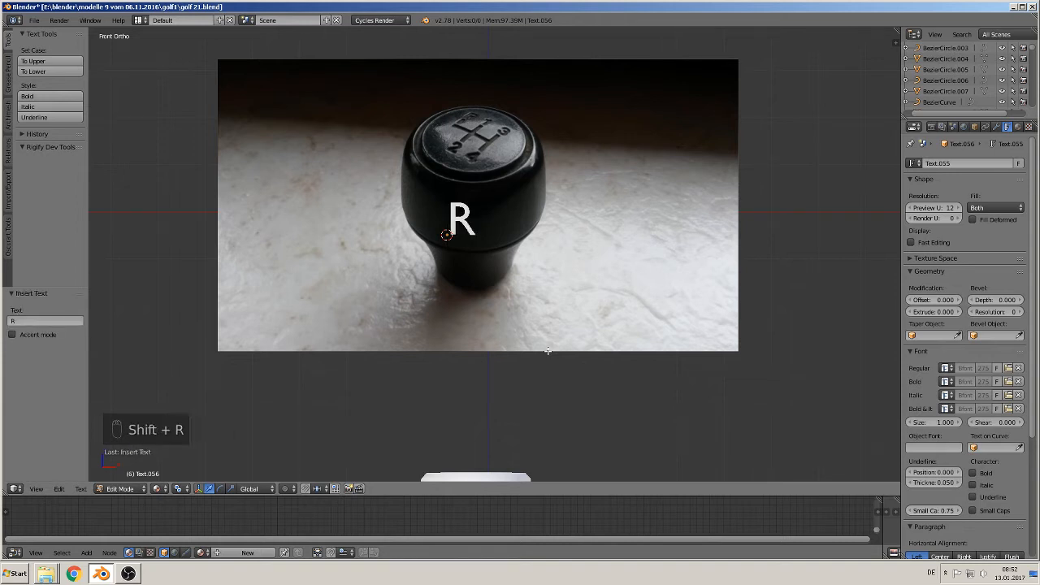
key("Tab")
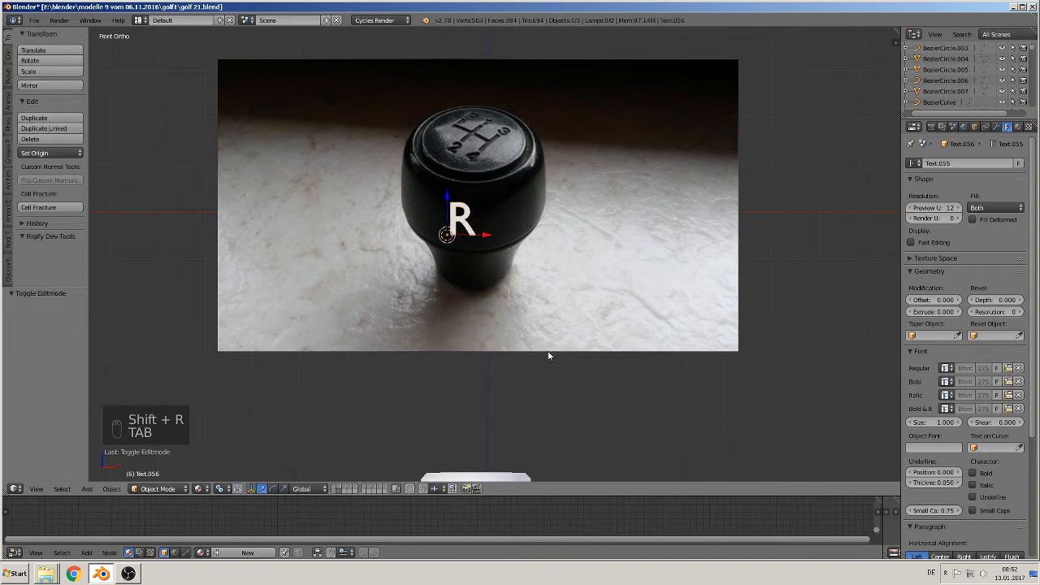
Scale the letter R down in two passes, to about 0.61 and by a further 0.91
key("s")
left_click(524, 297)
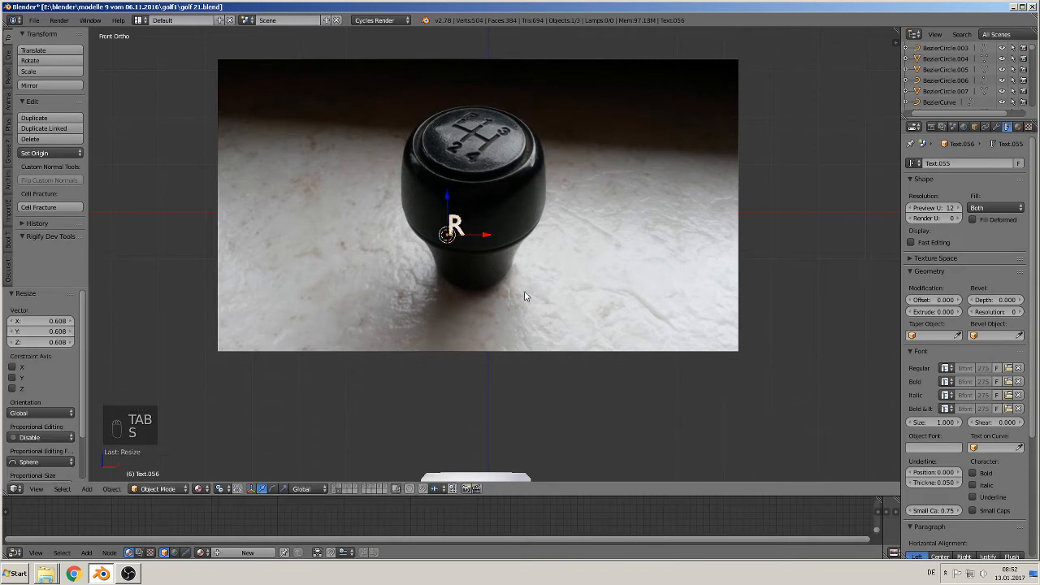
key("s")
right_click(500, 256)
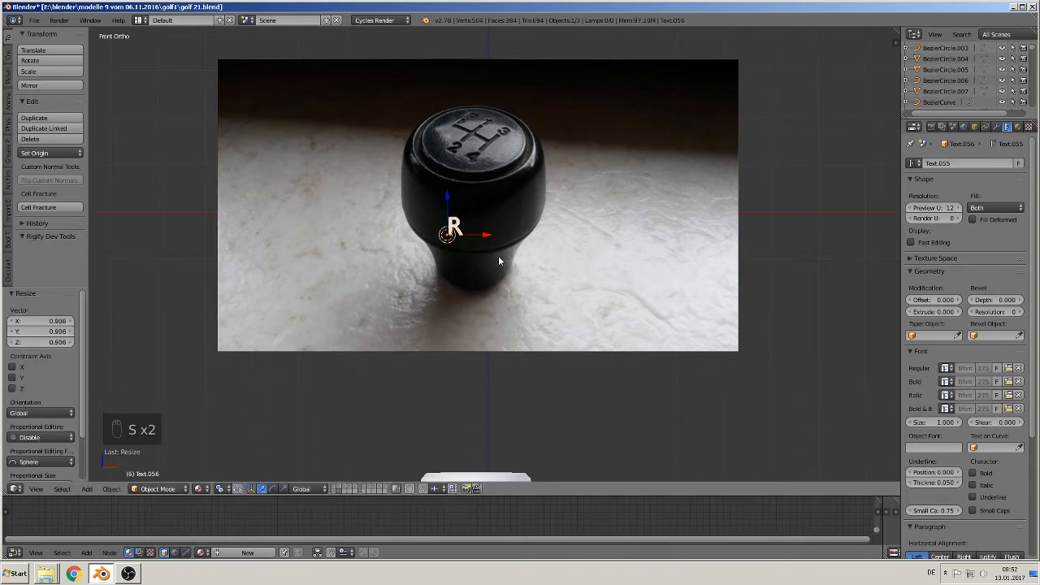
Duplicate the letter R, move the copy about 1.03 along X and change its text to 1
key("shift+d")
right_click(498, 255)
left_click_drag(494, 236, 536, 246)
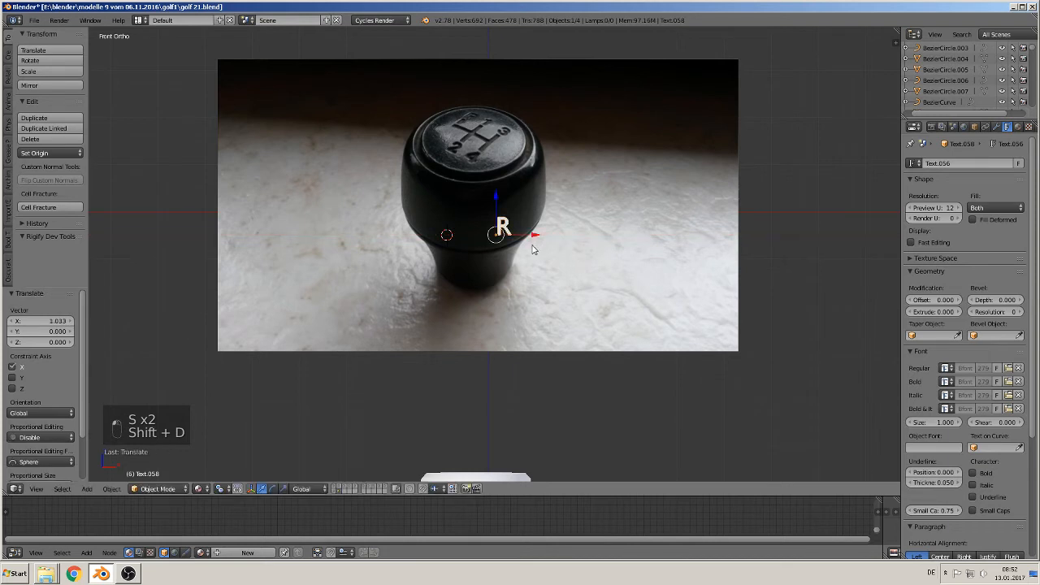
key("Tab")
key("BackSpace")
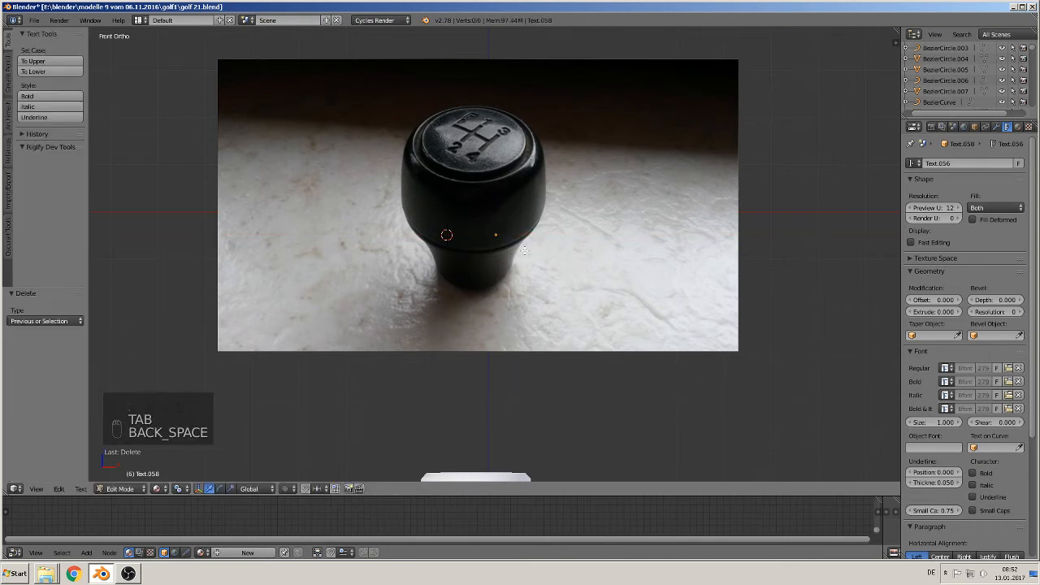
type("1")
key("Tab")
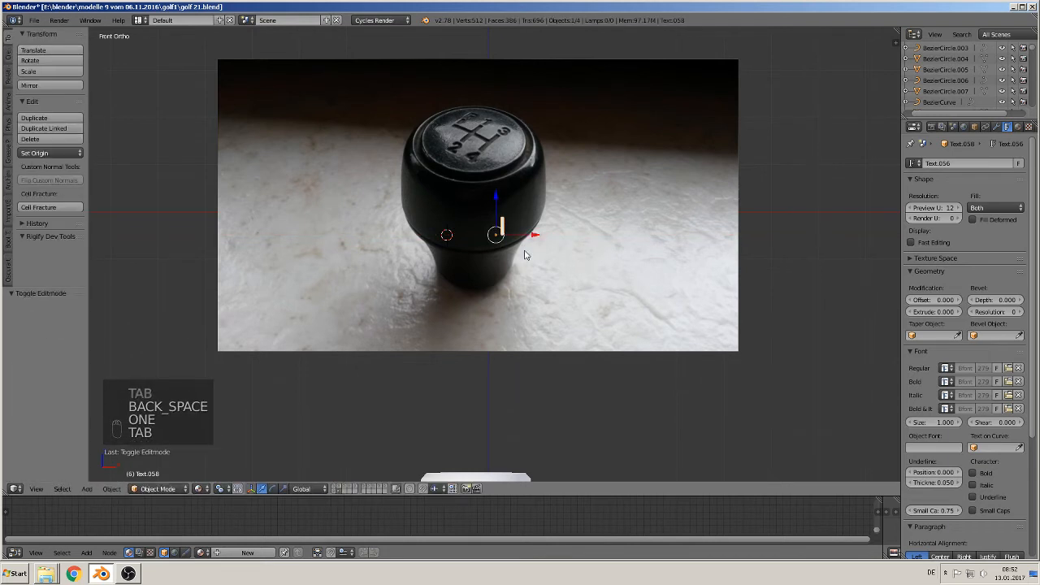
Duplicate the digit 1, move the copy further along positive X and change its text to 3
key("shift+d")
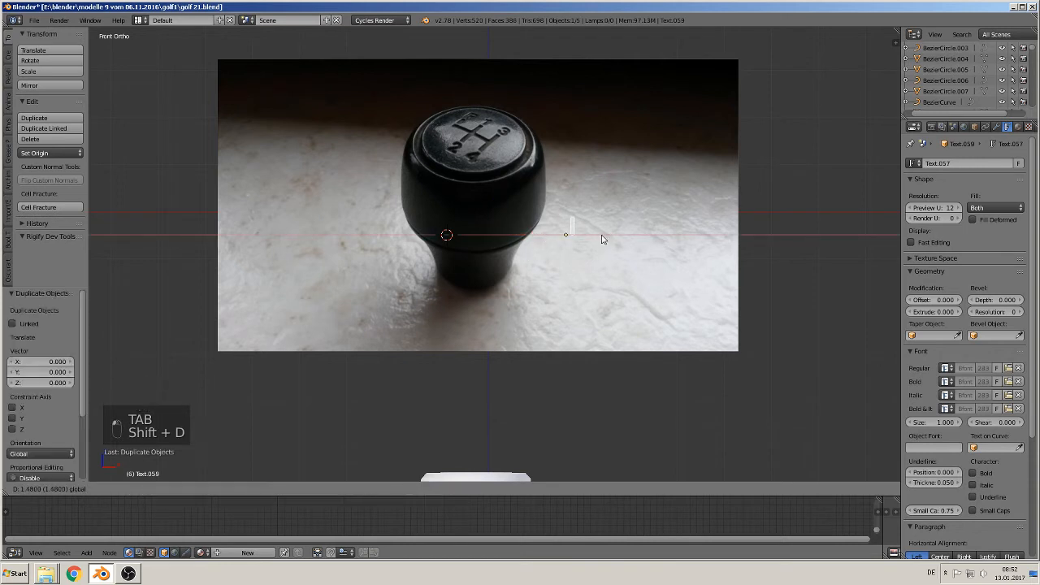
left_click(589, 236)
key("Tab")
key("BackSpace")
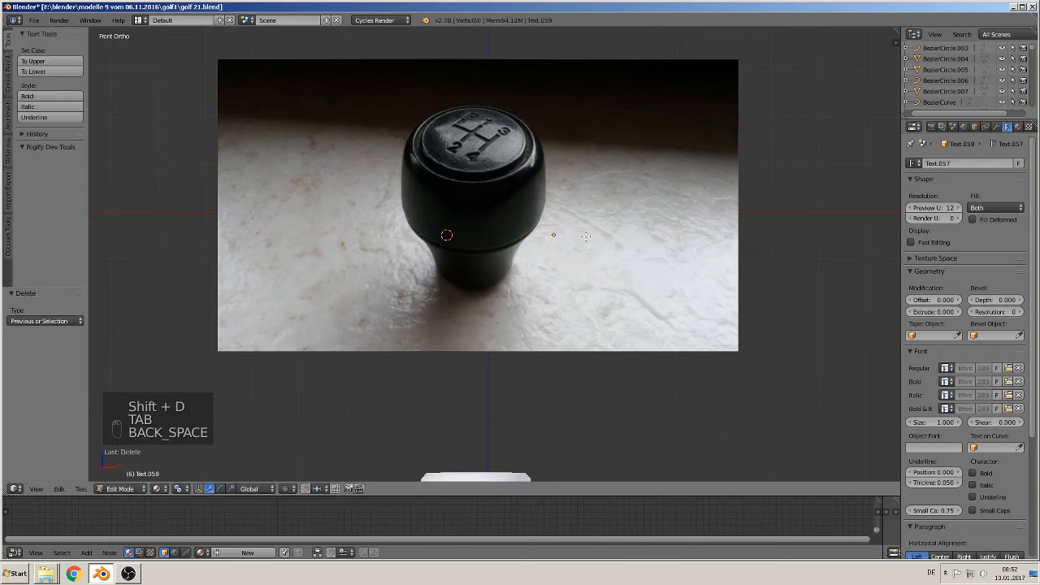
type("3")
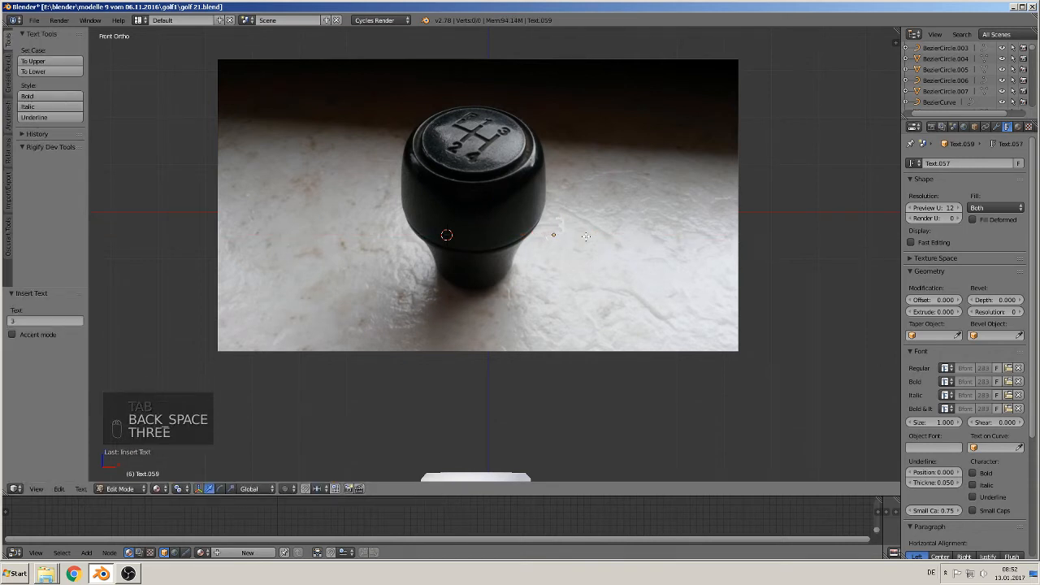
key("Tab")
Duplicate the digit 3, place the copy beside it along positive X and change its text to 2
key("shift+d")
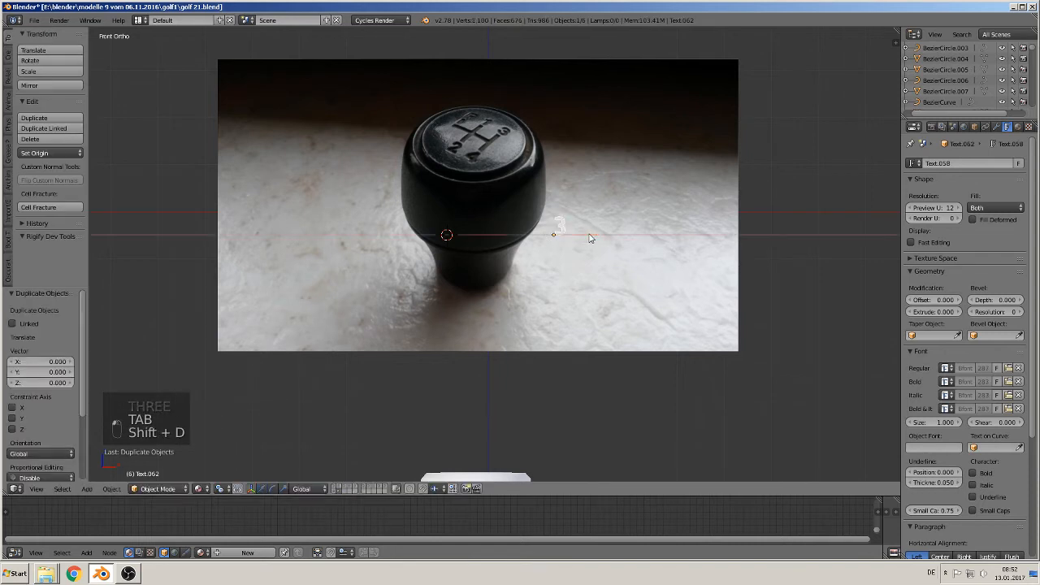
left_click(622, 238)
key("Tab")
key("BackSpace")
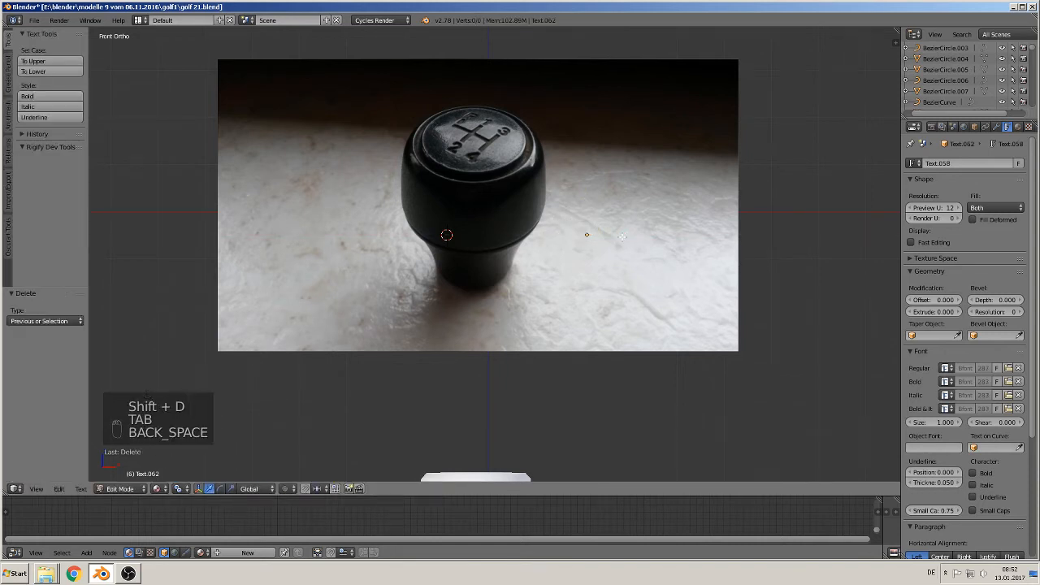
type("2")
key("Tab")
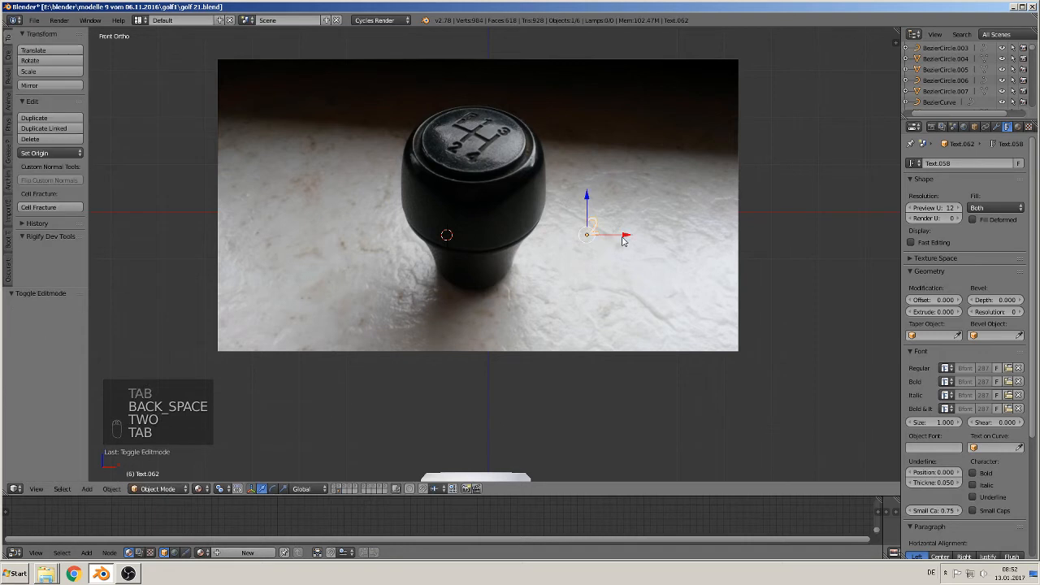
Duplicate the digit 2, move the copy about 0.73 along X and change its text to 4
key("shift+d")
left_click(658, 240)
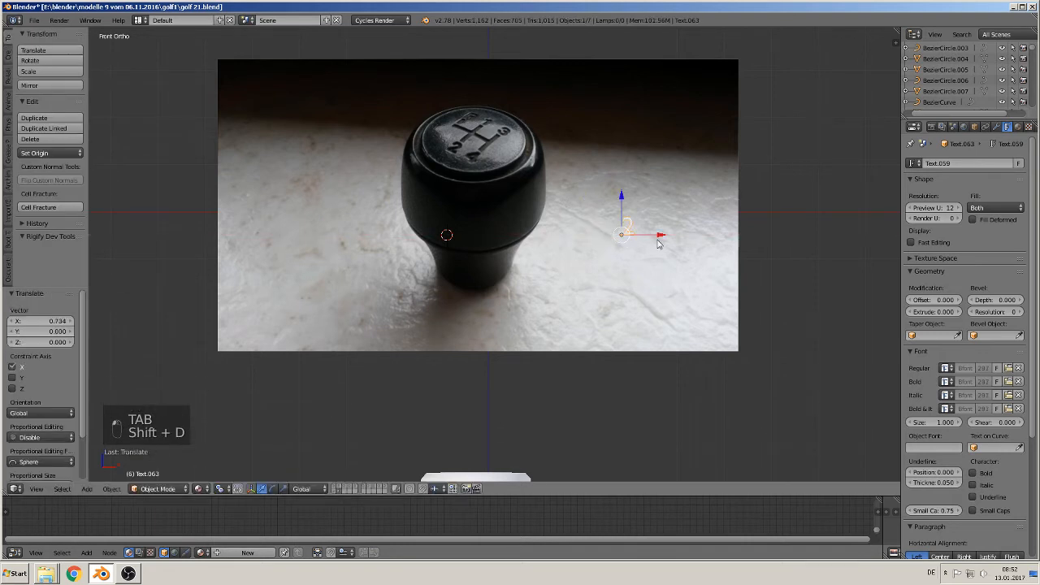
key("Tab")
key("BackSpace")
type("4")
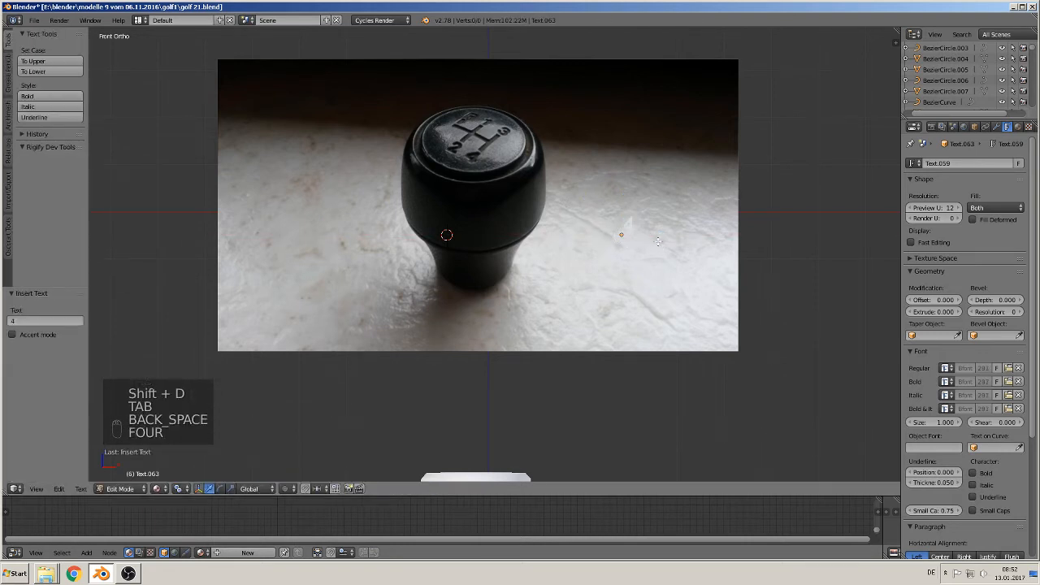
key("Return")
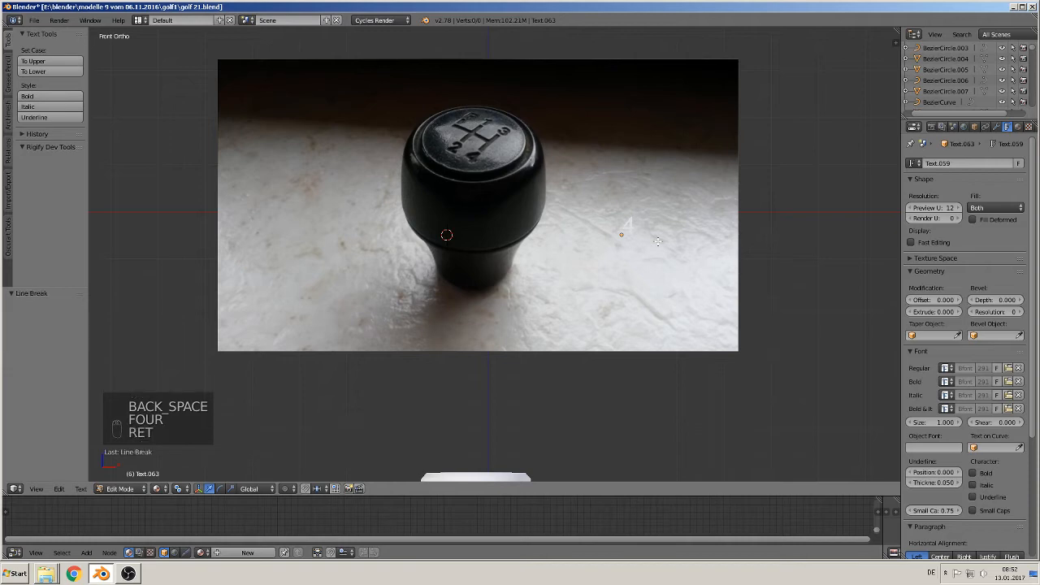
middle_click_drag(659, 240, 576, 174)
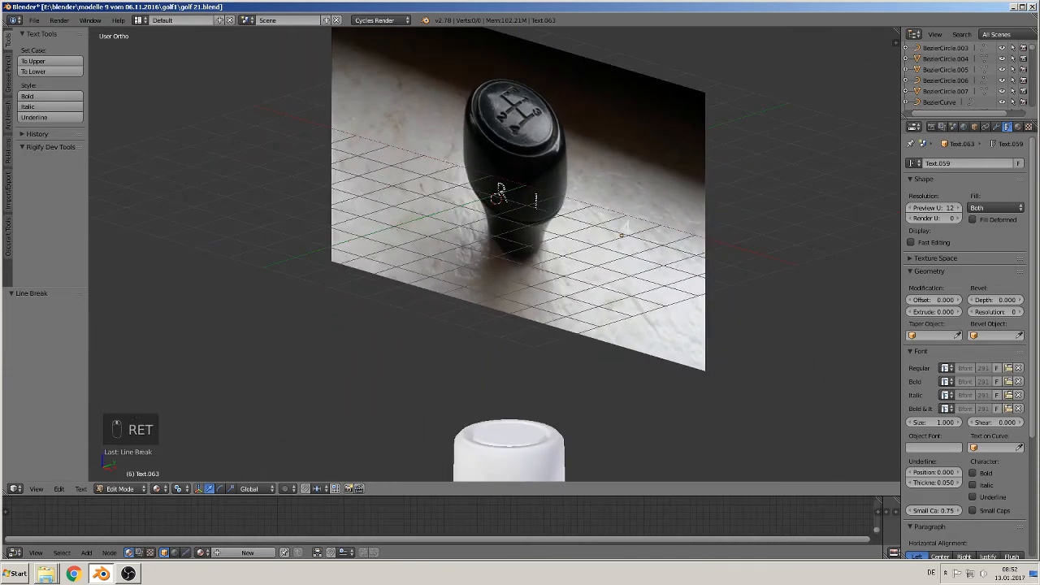
key("Tab")
Move the reference photo about 0.55 along Y so that it sits behind the lettering
right_click(566, 158)
left_click_drag(545, 167, 563, 160)
middle_click_drag(563, 159, 630, 203)
scroll(629, 203, "up", 2)
Select R, 1, 3, 2 and 4 together and move them about 4.3 down along Z in front view, below the reference photo
right_click(520, 167)
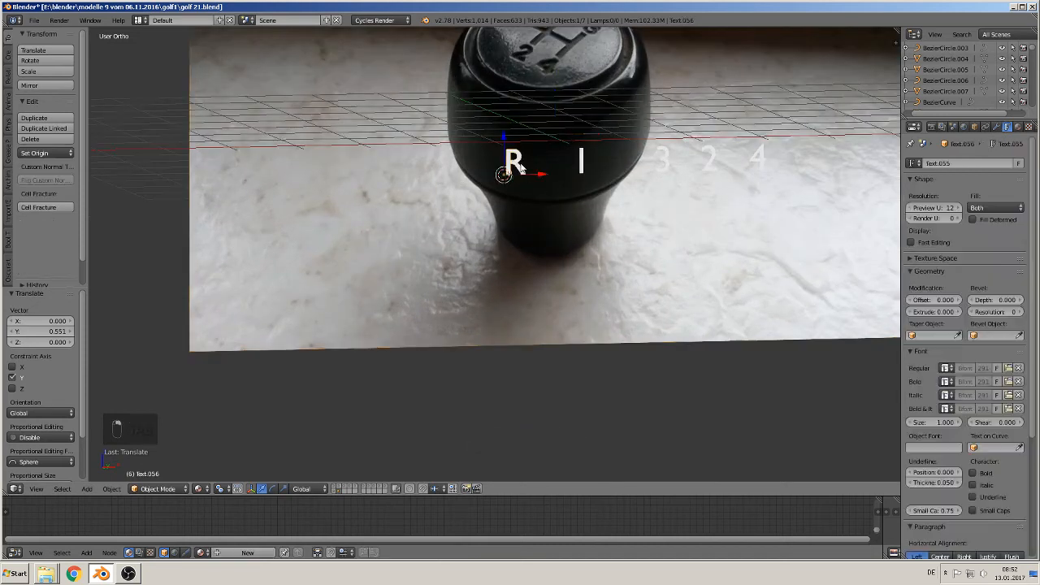
right_click(582, 166, "shift")
right_click(662, 163, "shift")
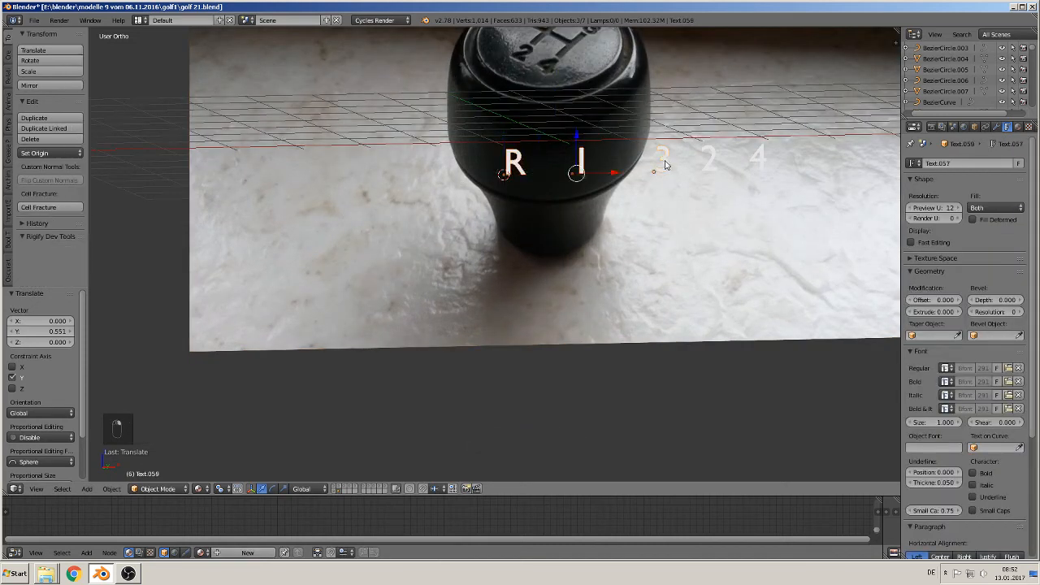
right_click(710, 163, "shift")
right_click(754, 163, "shift")
key("KP_1")
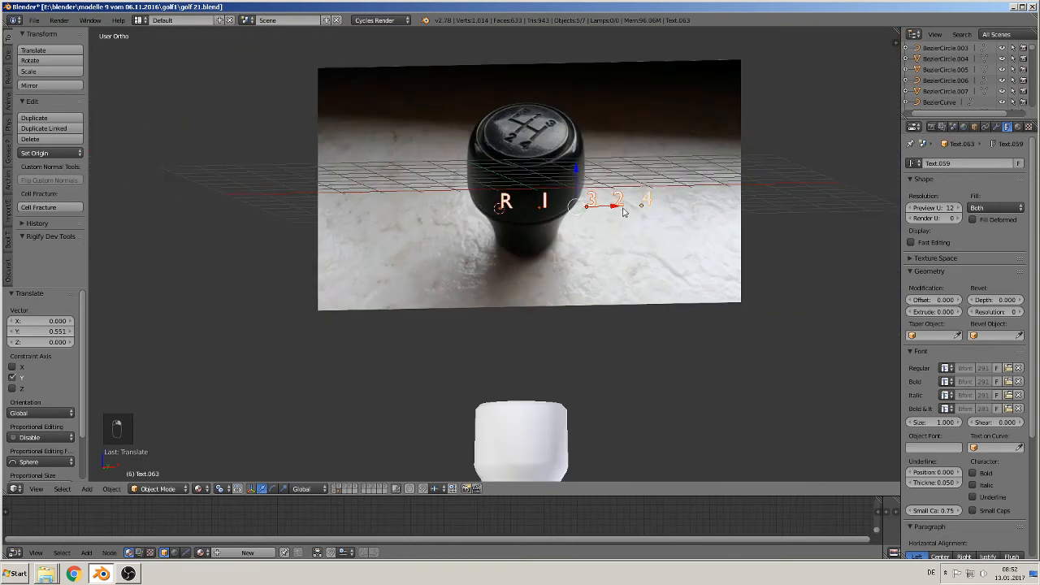
key("g")
key("z")
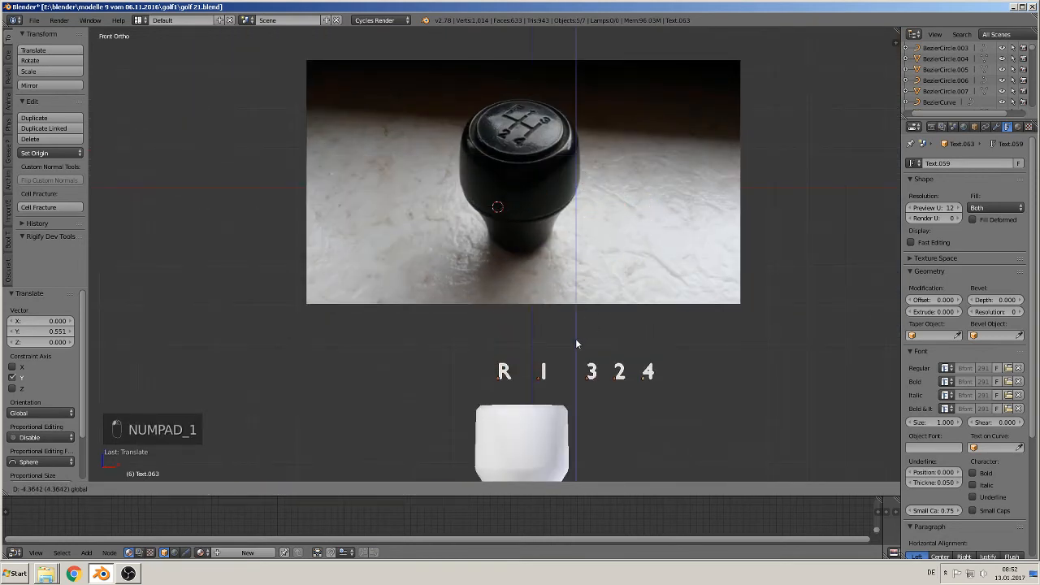
left_click(575, 341)
Move the knob model about 8.85 along negative X, clear of the reference photo and lettering
right_click(529, 436)
scroll(538, 444, "down", 3)
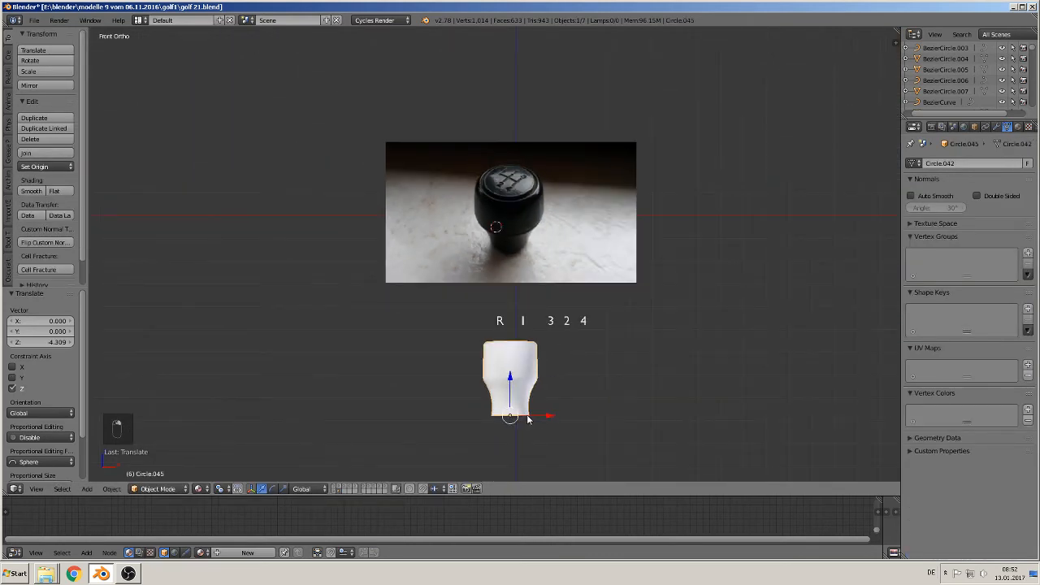
left_click_drag(529, 416, 341, 399)
scroll(512, 329, "up", 4)
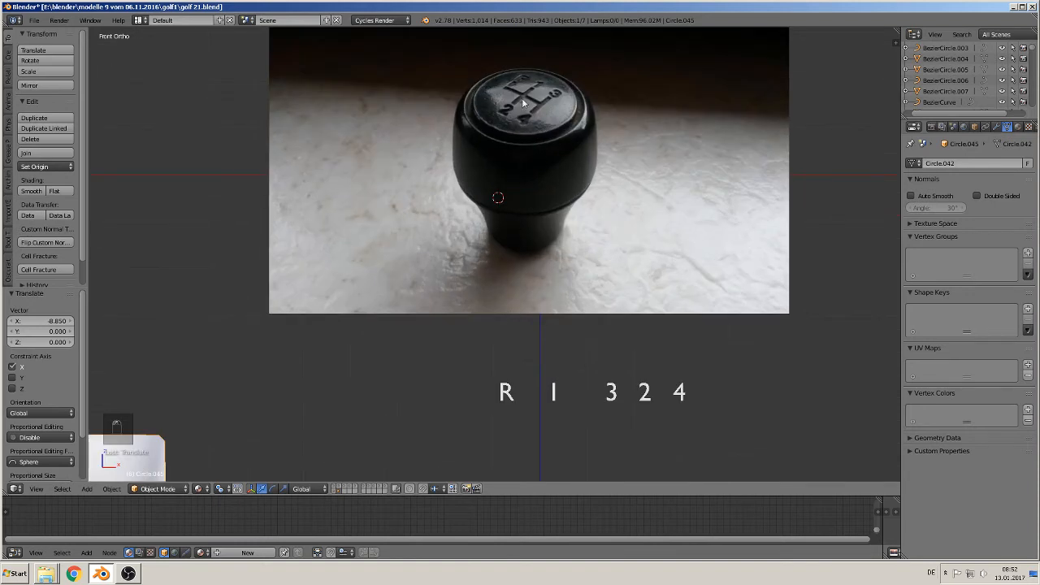
scroll(560, 186, "up", 4)
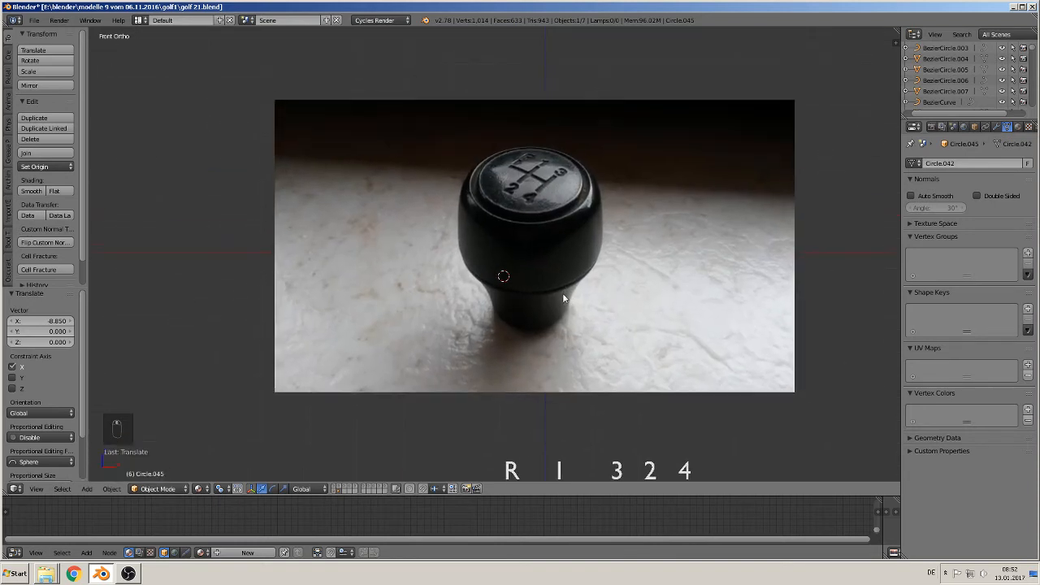
middle_click_drag(537, 183, 505, 235, "shift")
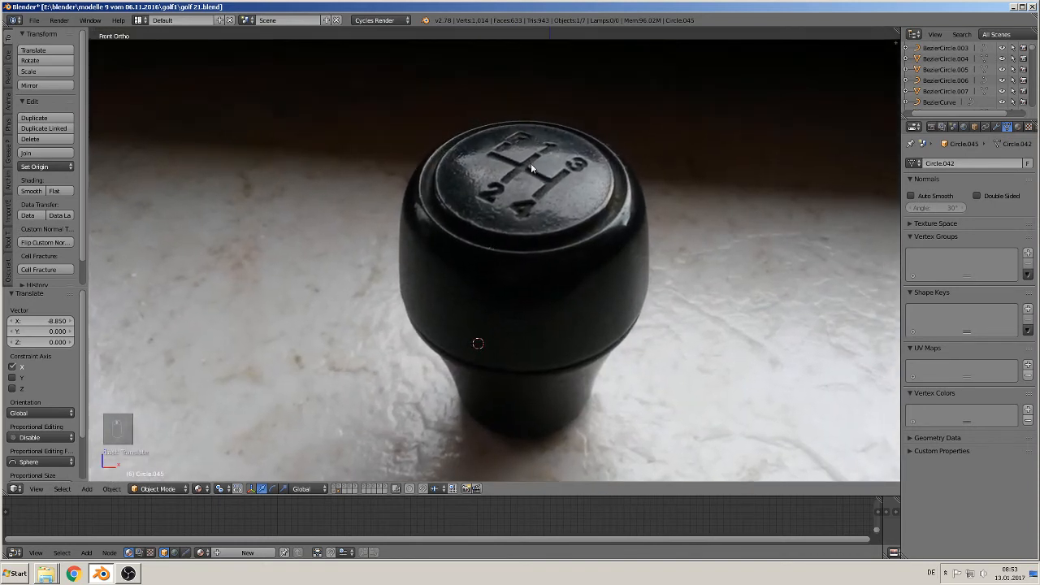
left_click(87, 488)
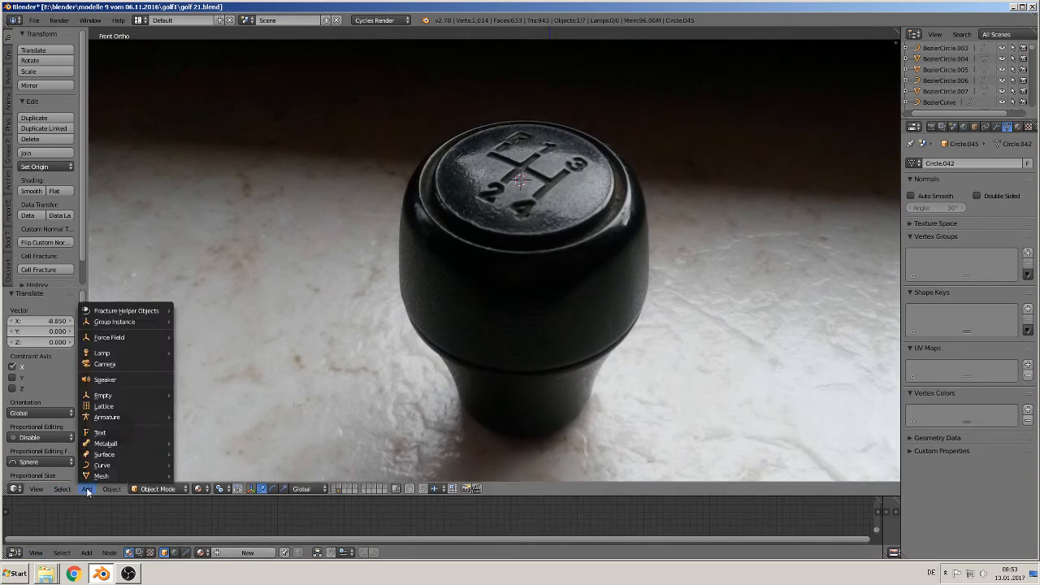
mouse_move(101, 475)
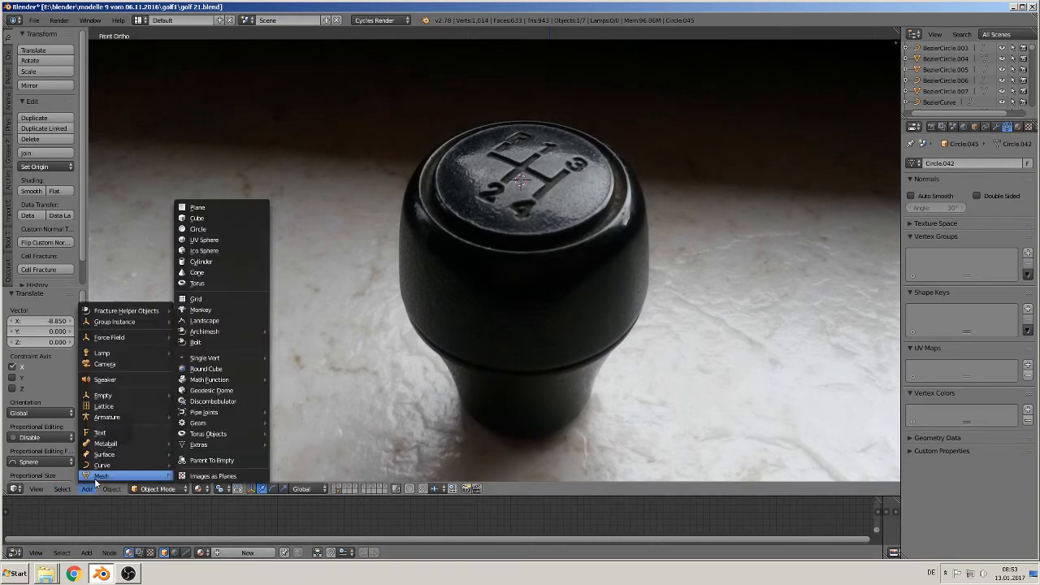
left_click(207, 220)
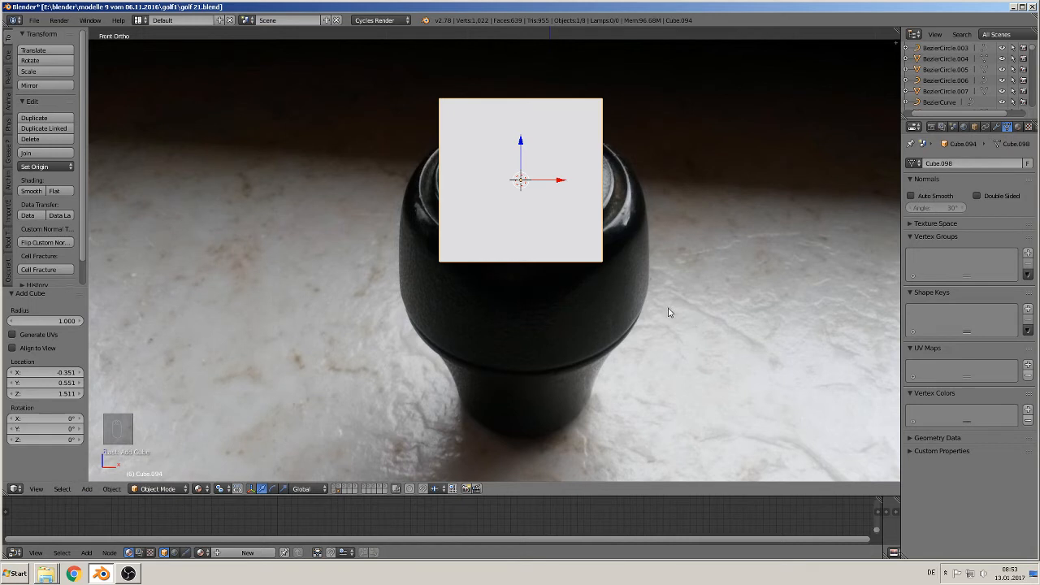
key("x")
left_click(580, 264)
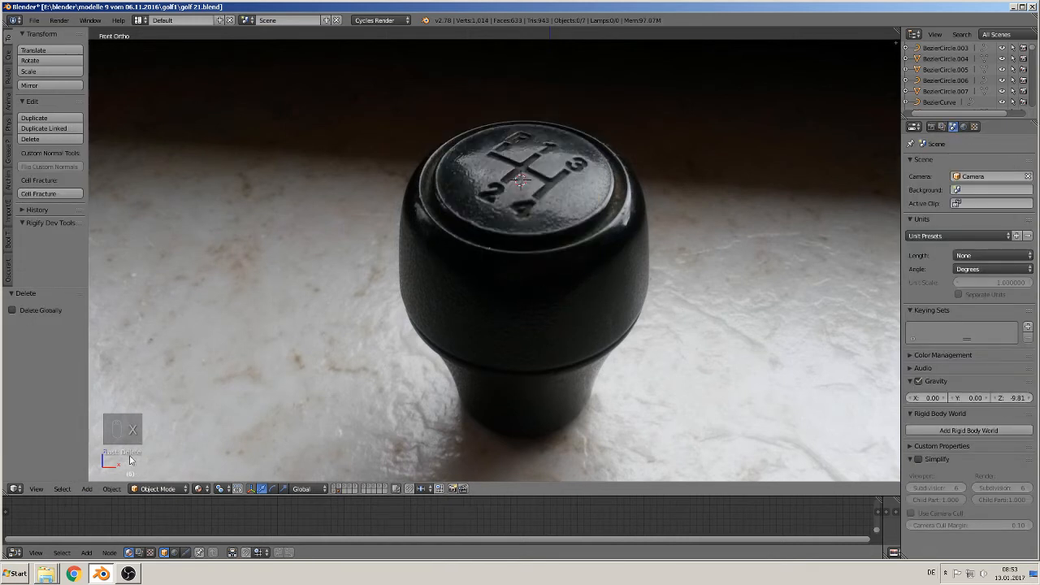
Add a plane at the centre of the photographed shift pattern and rotate it 90° about X
left_click(87, 489)
mouse_move(105, 474)
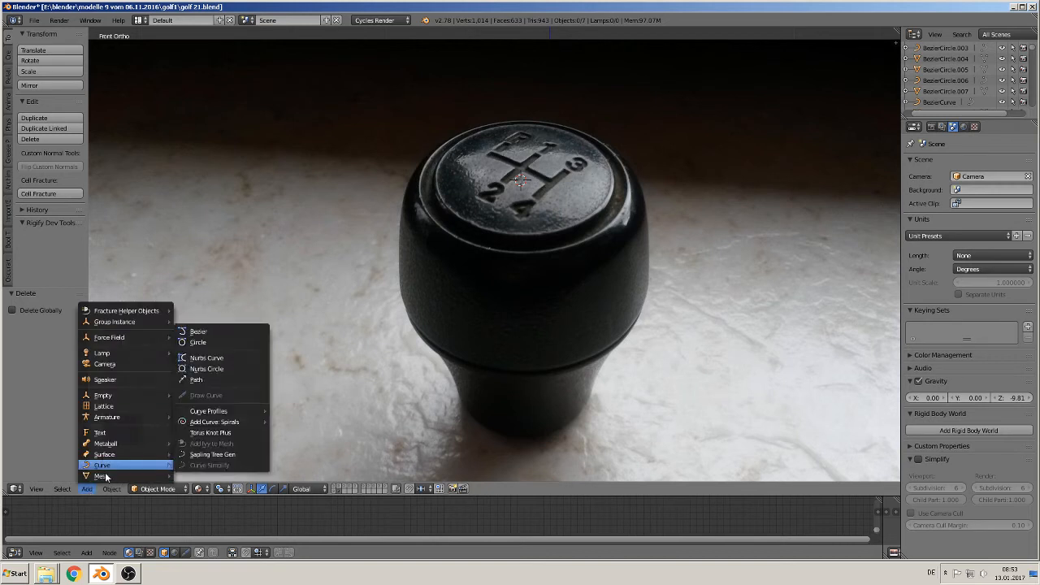
left_click(199, 207)
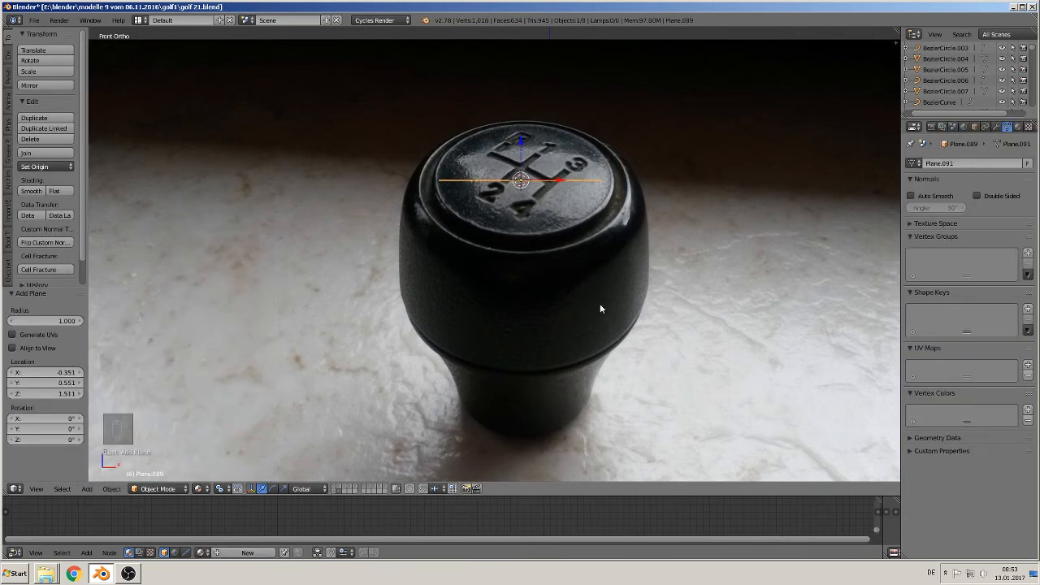
key("r")
key("x")
key("9")
key("0")
key("Return")
Scale the plane along Z to about 0.075 to form a thin horizontal bar for the shift pattern
key("s")
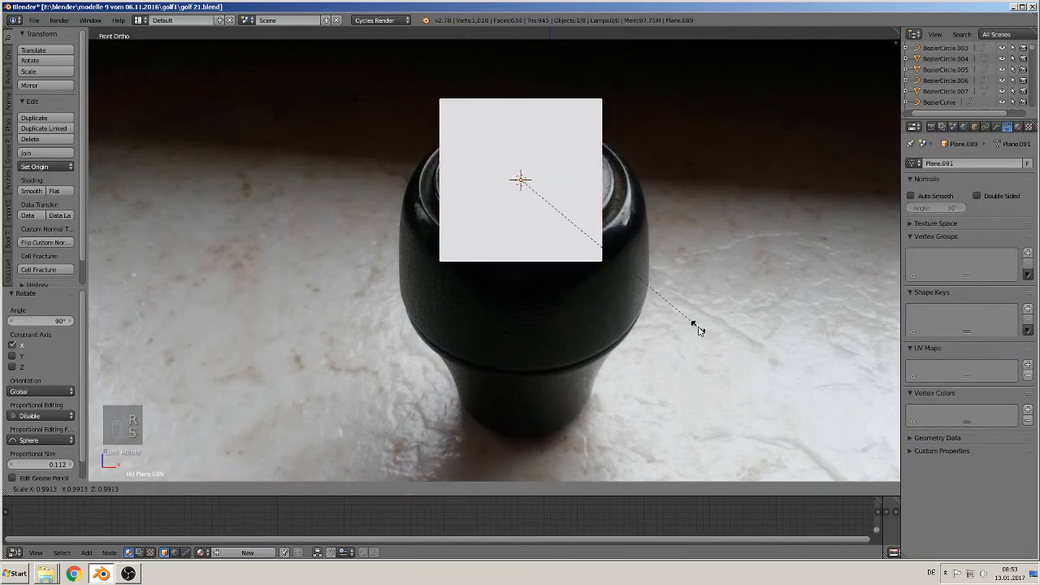
key("z")
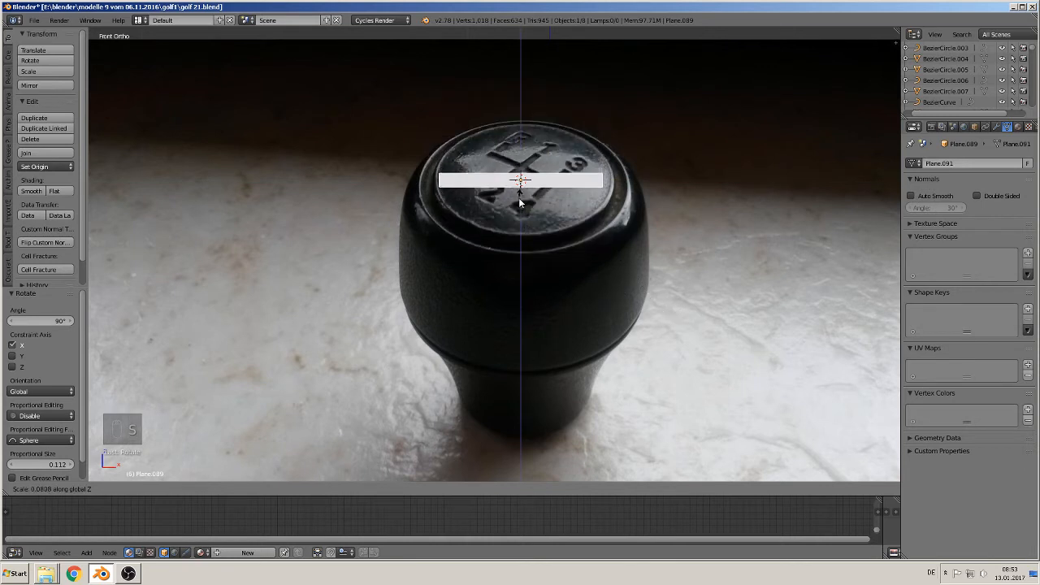
left_click(518, 196)
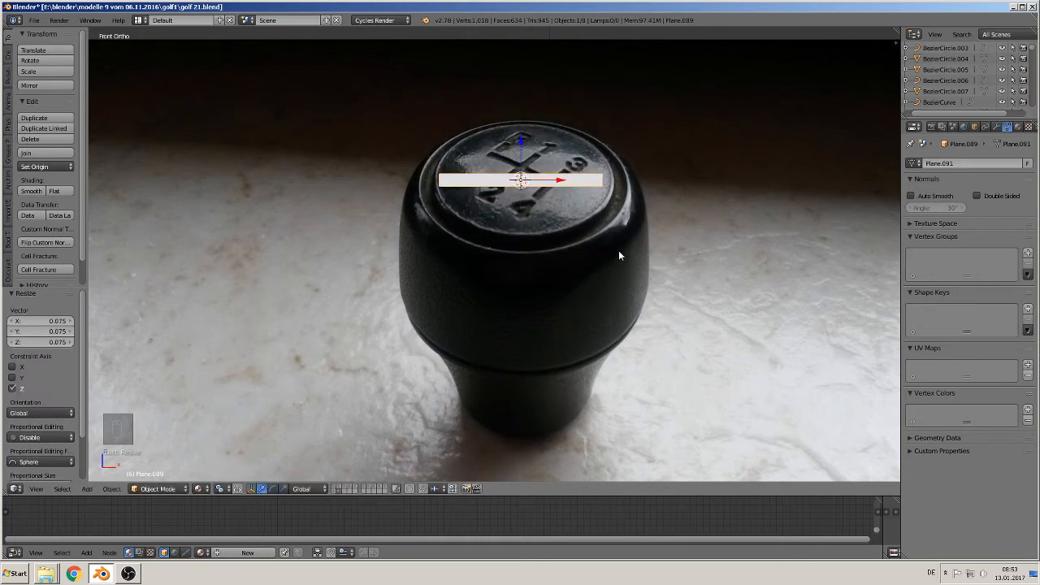
Scale the bar to about 0.571 along Z and 0.609 along X, and move it about 0.697 down, below the photographed shift pattern
key("s")
key("z")
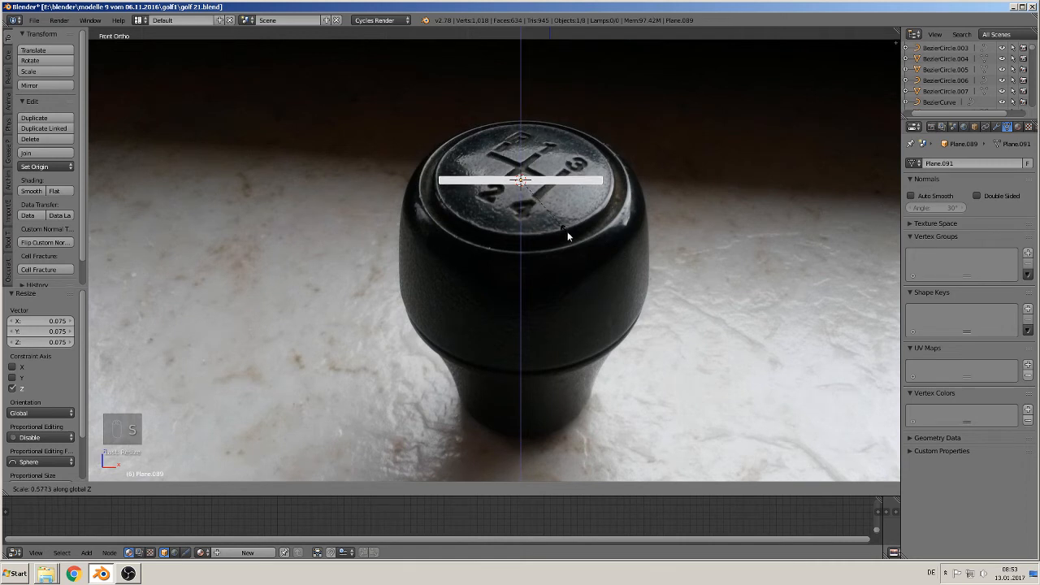
left_click(654, 251)
key("s")
key("x")
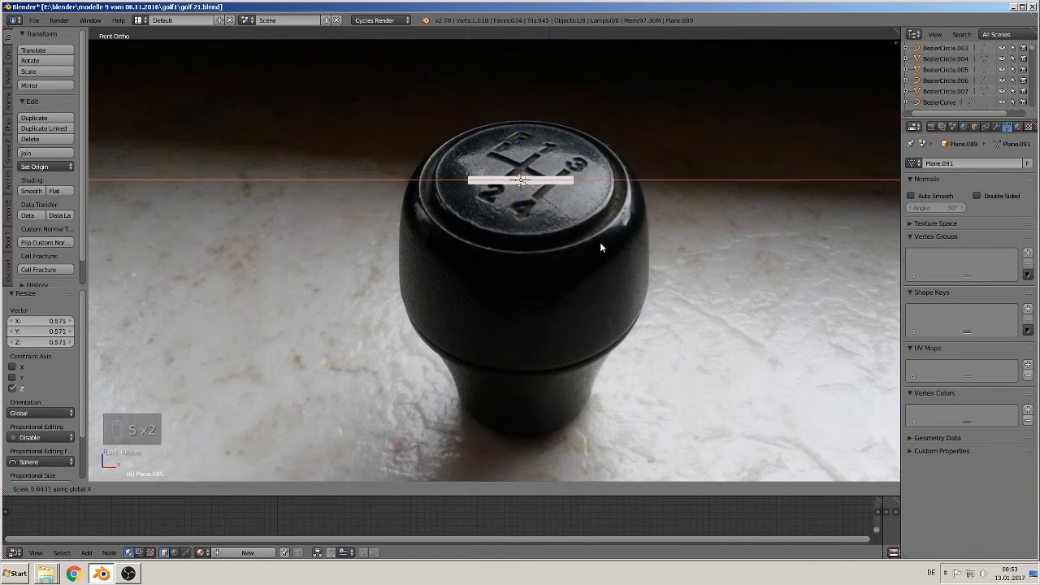
left_click(594, 241)
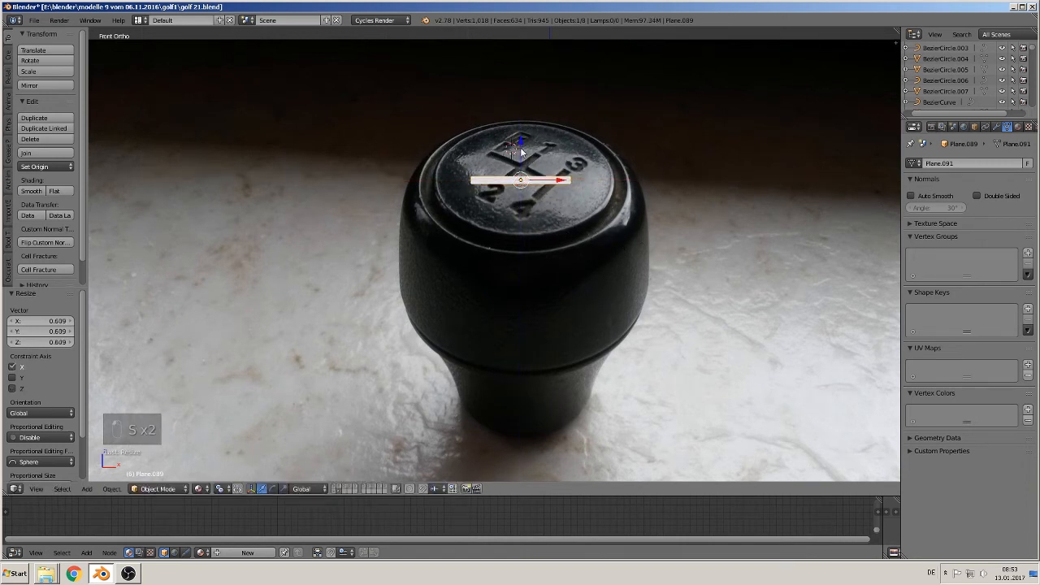
left_click_drag(521, 148, 512, 205)
Add two vertical loop cuts to the bar, one near its right end and one just left of the centre
scroll(648, 248, "up", 2)
middle_click_drag(648, 249, 567, 315, "shift")
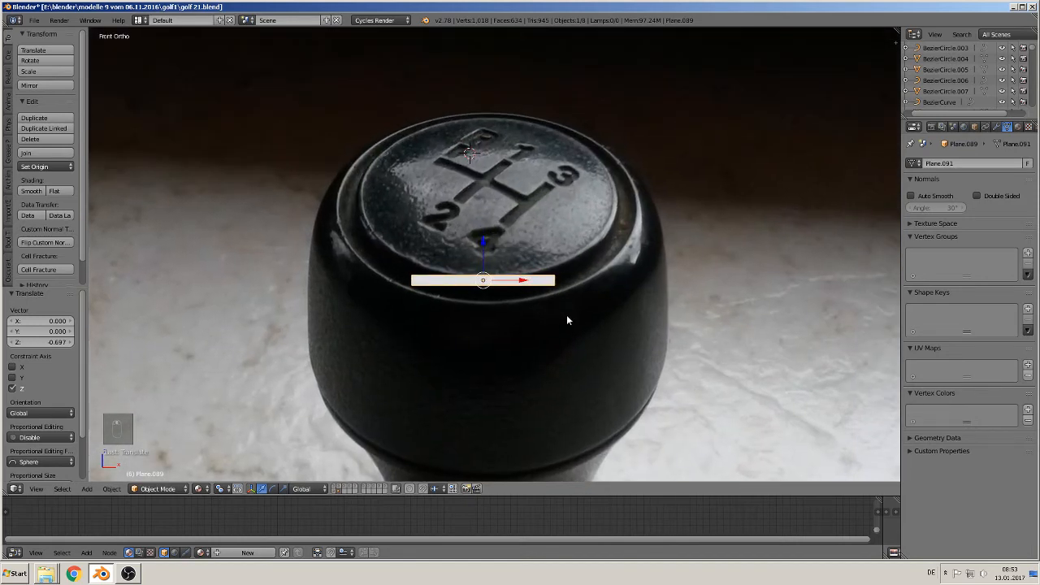
scroll(568, 304, "up", 1)
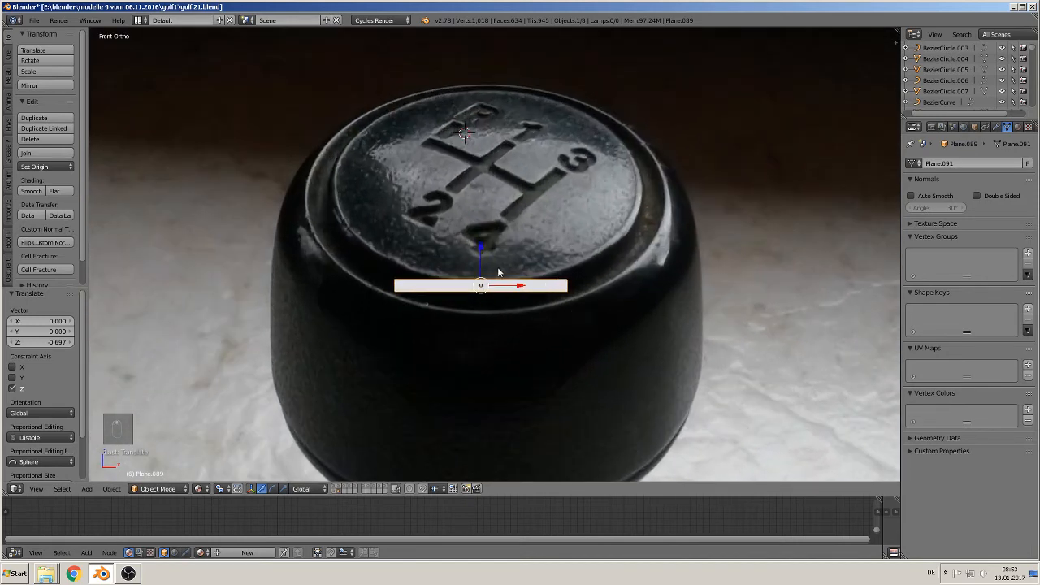
scroll(546, 314, "up", 1)
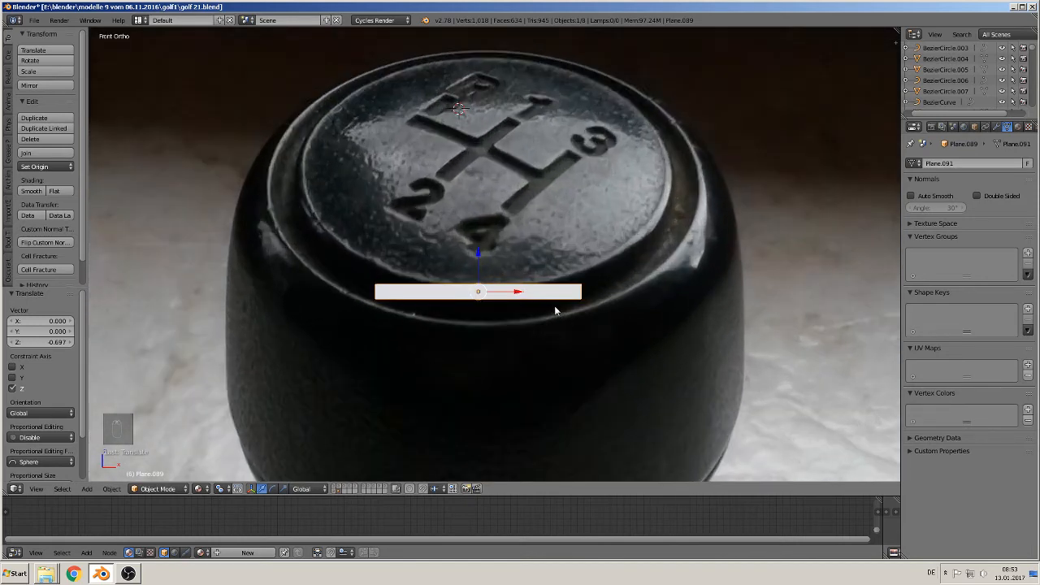
key("Tab")
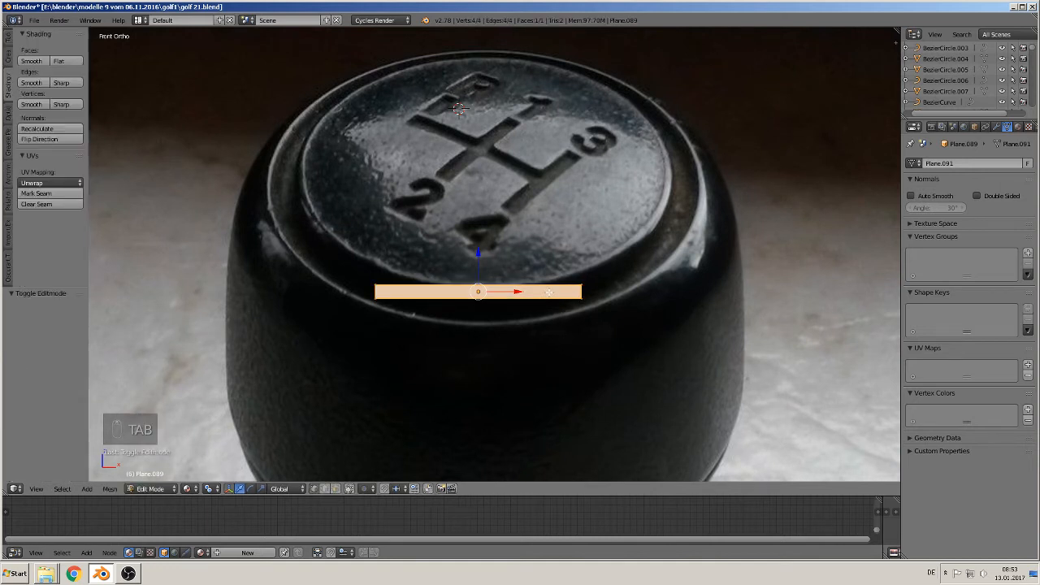
key("ctrl+r")
left_click(550, 291)
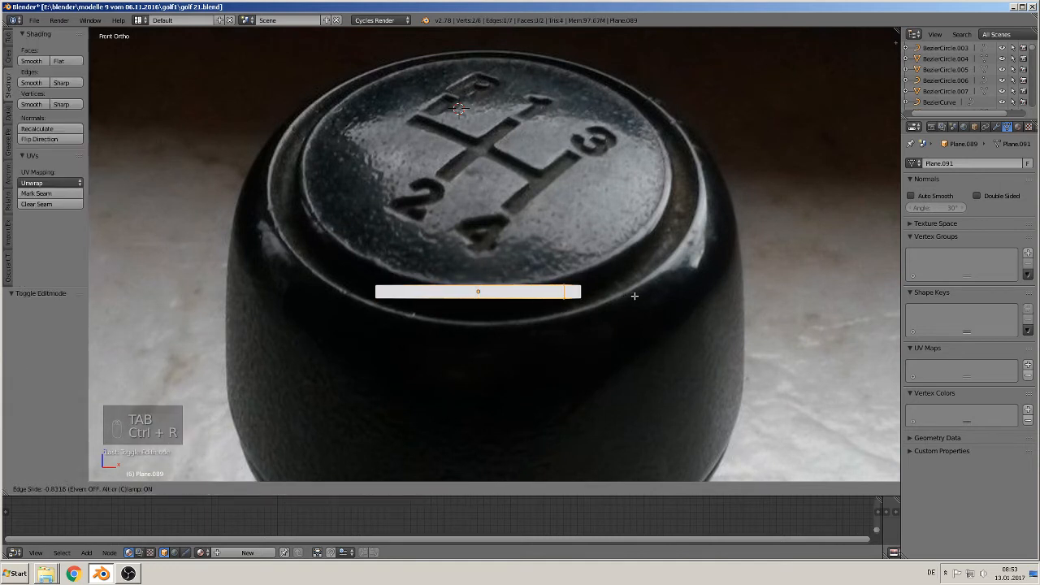
left_click(634, 294)
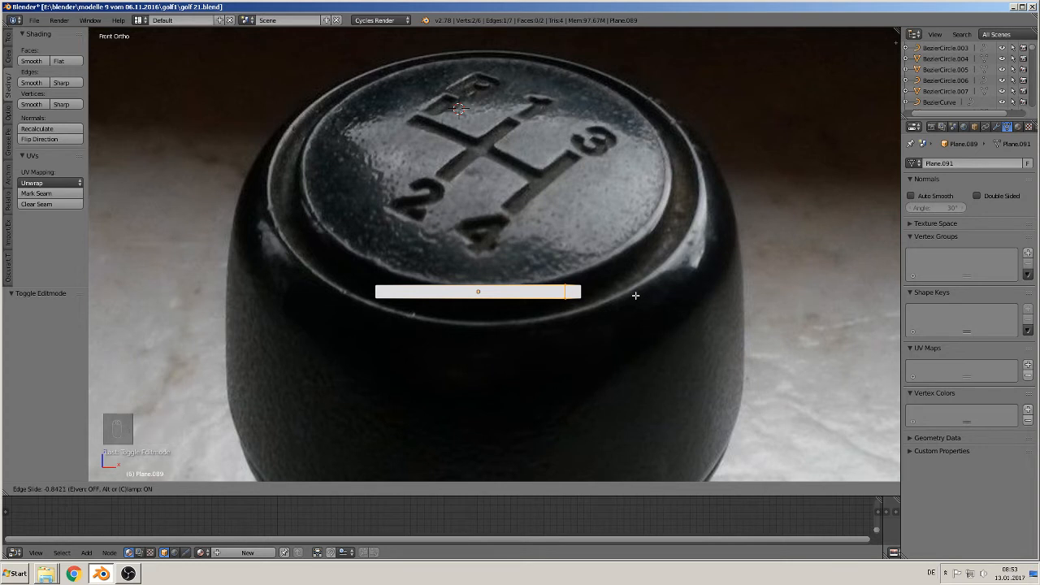
left_click(467, 270)
right_click(467, 270)
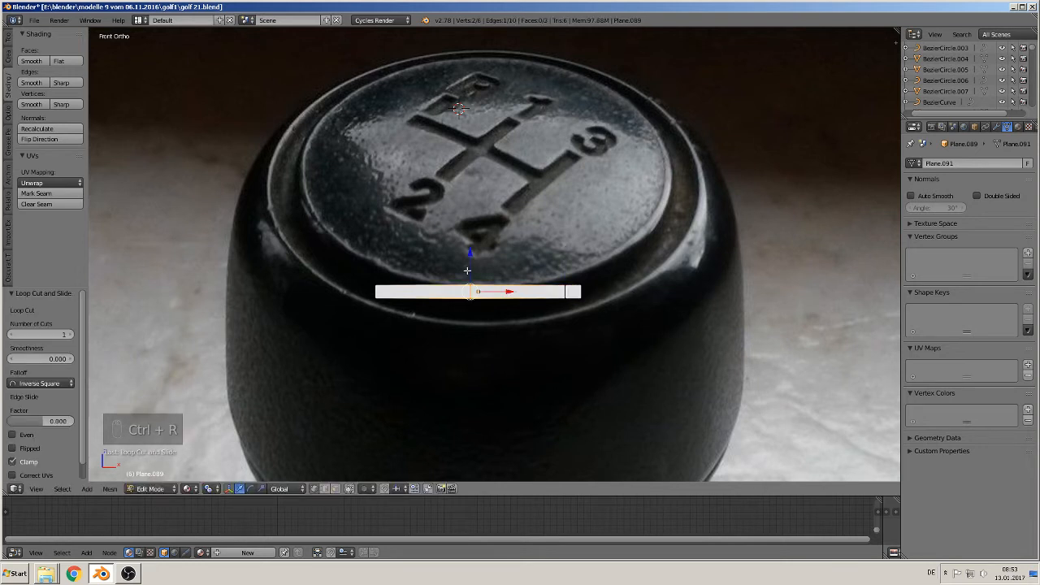
Add two more vertical loop cuts to the bar, one just right of the centre and one near its left end
key("ctrl+r")
left_click(486, 276)
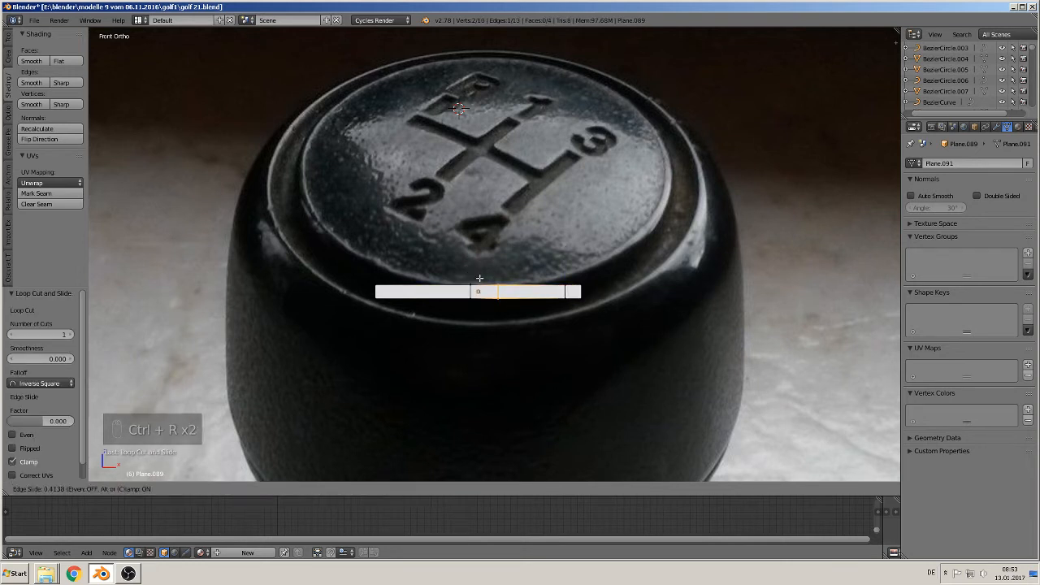
left_click(461, 276)
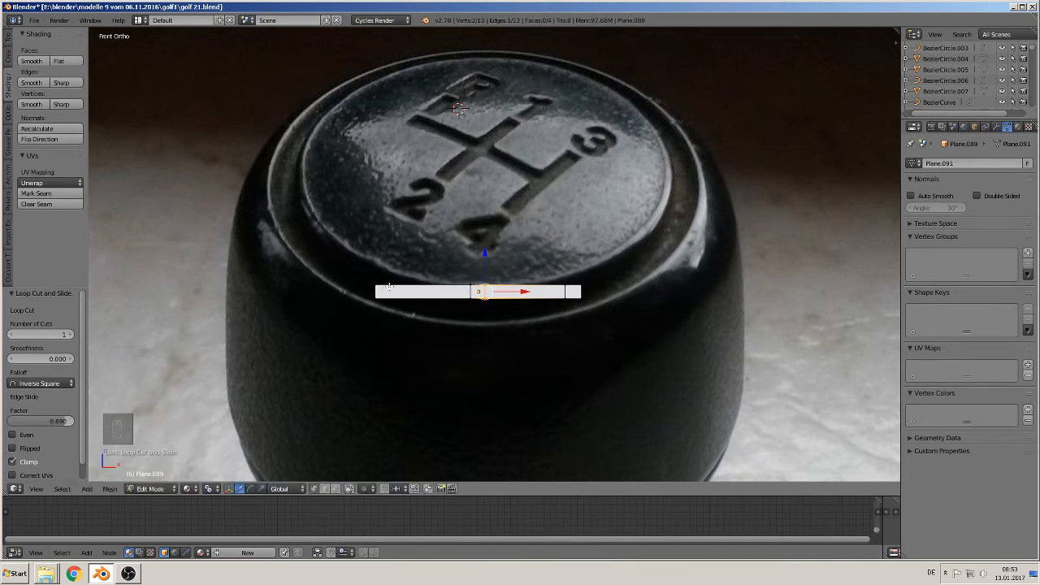
key("ctrl+r")
left_click(388, 290)
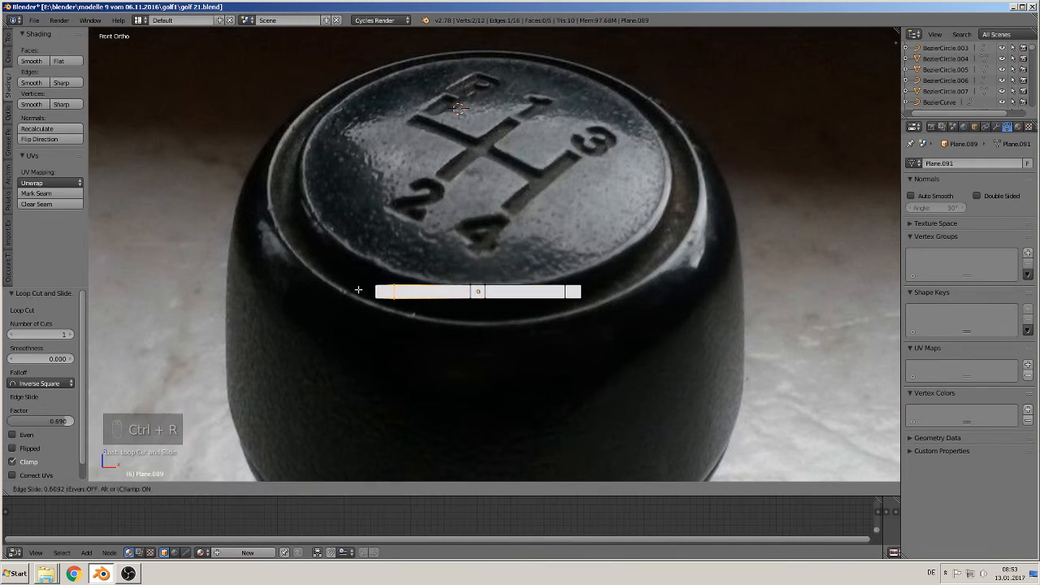
left_click(358, 290)
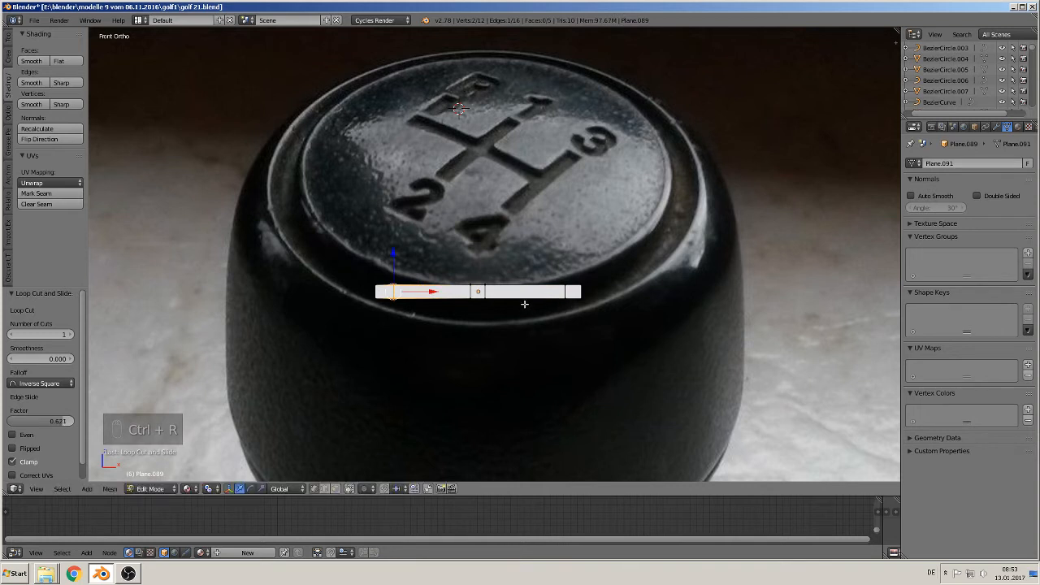
Extrude the upper edges of the narrow centre and right-end segments about 0.243 up along Z
right_click(477, 289)
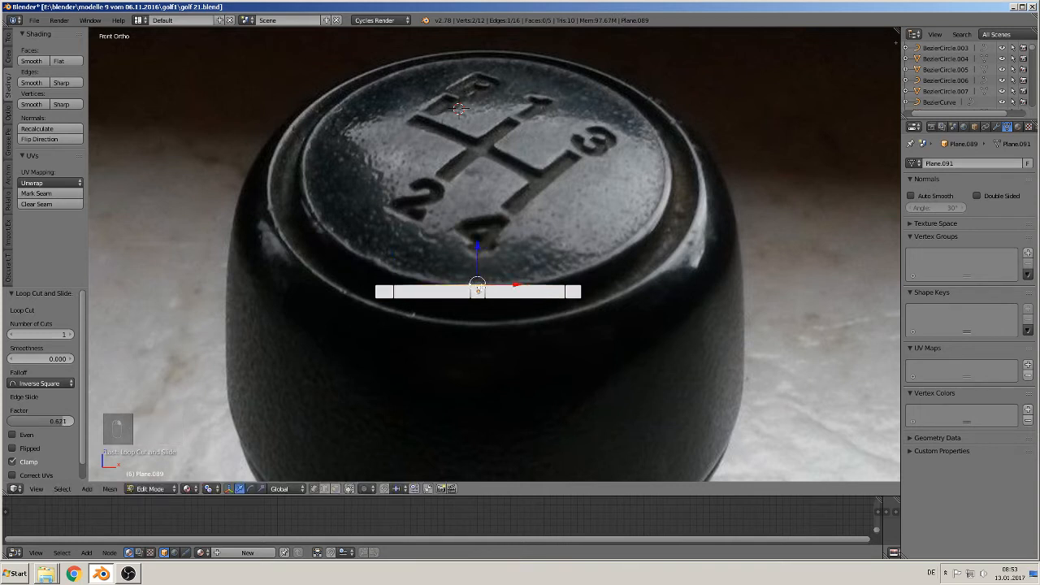
right_click(580, 288, "shift")
key("e")
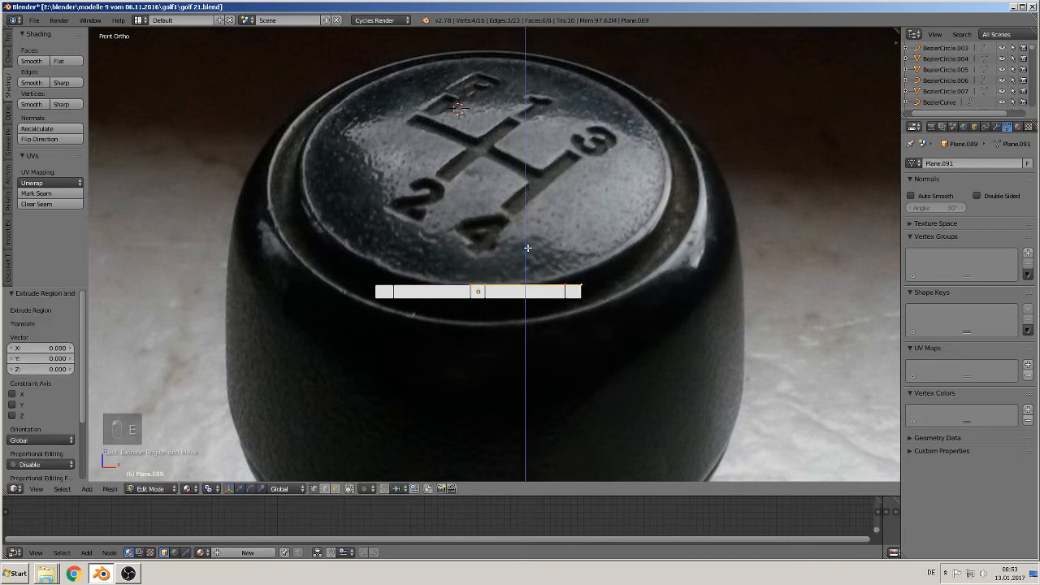
left_click(529, 208)
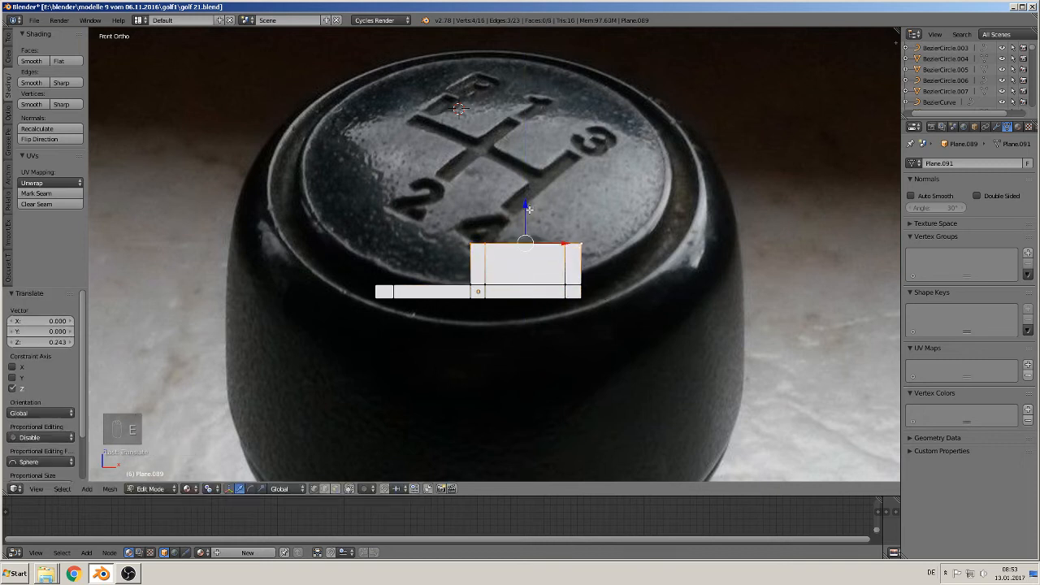
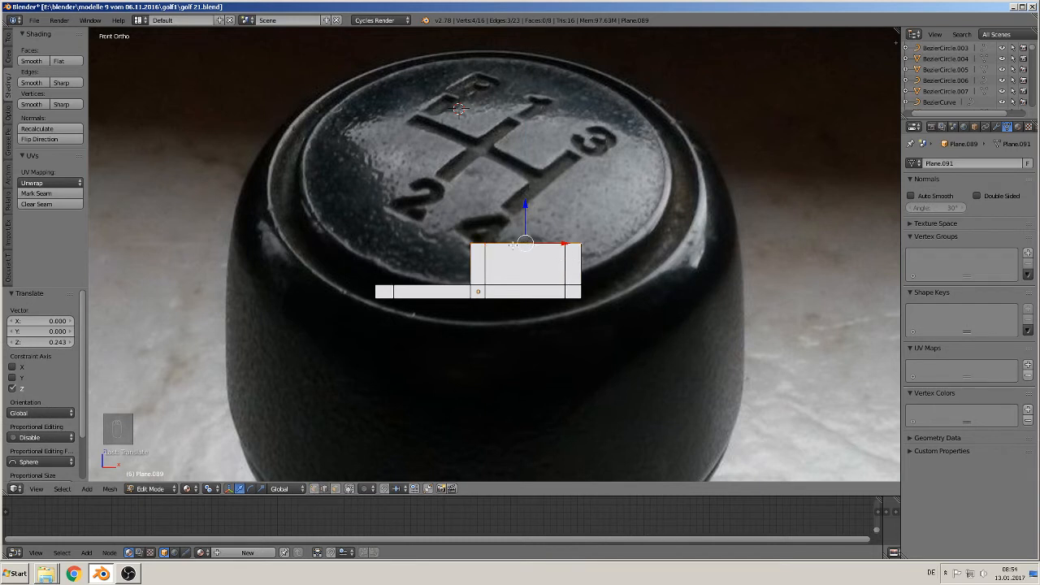
Delete the upper edge between the centre and right prongs to remove the face joining them
left_click(336, 489)
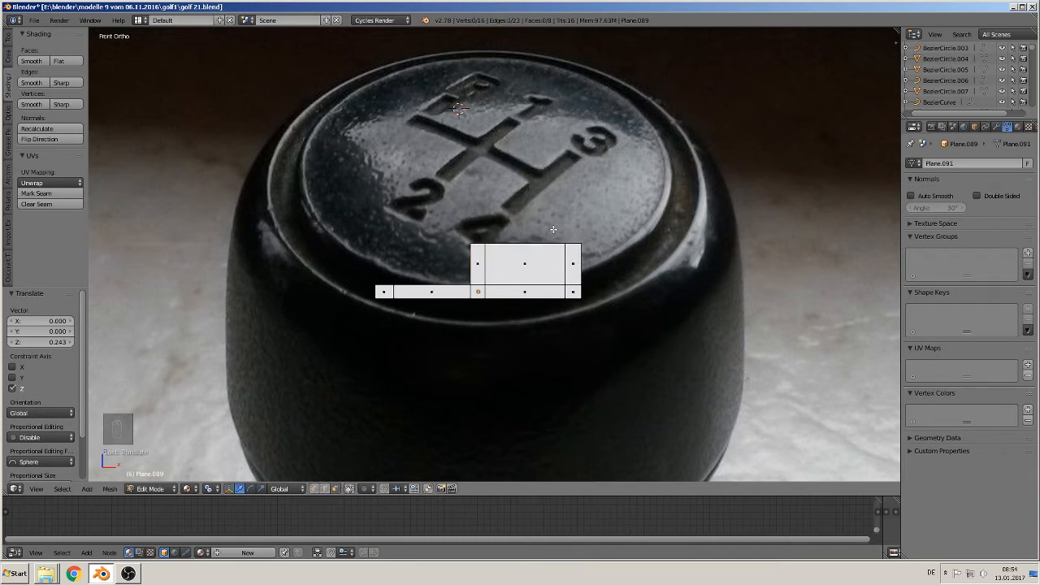
left_click(325, 488)
left_click(546, 244)
key("x")
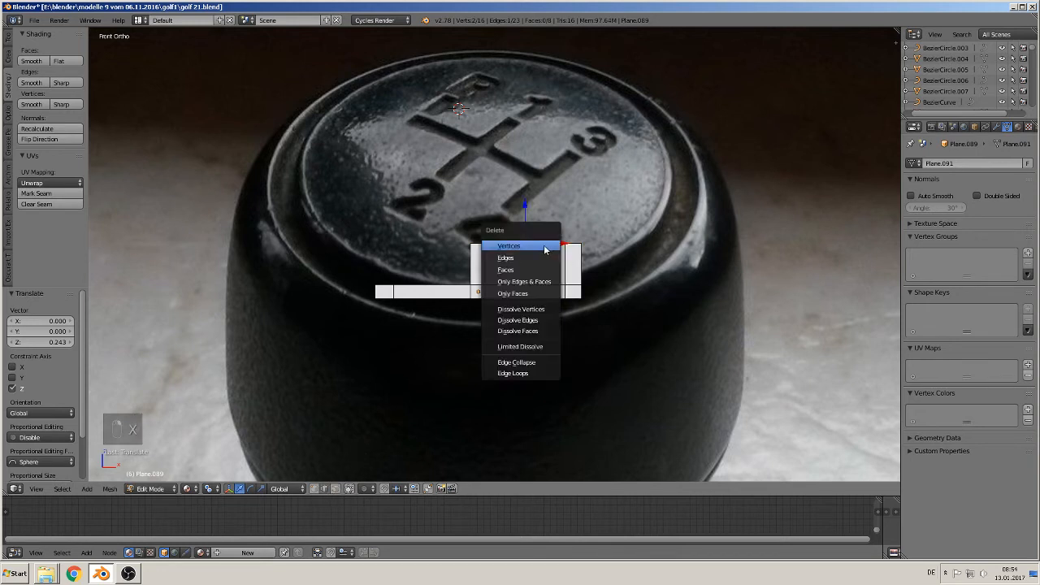
left_click(527, 257)
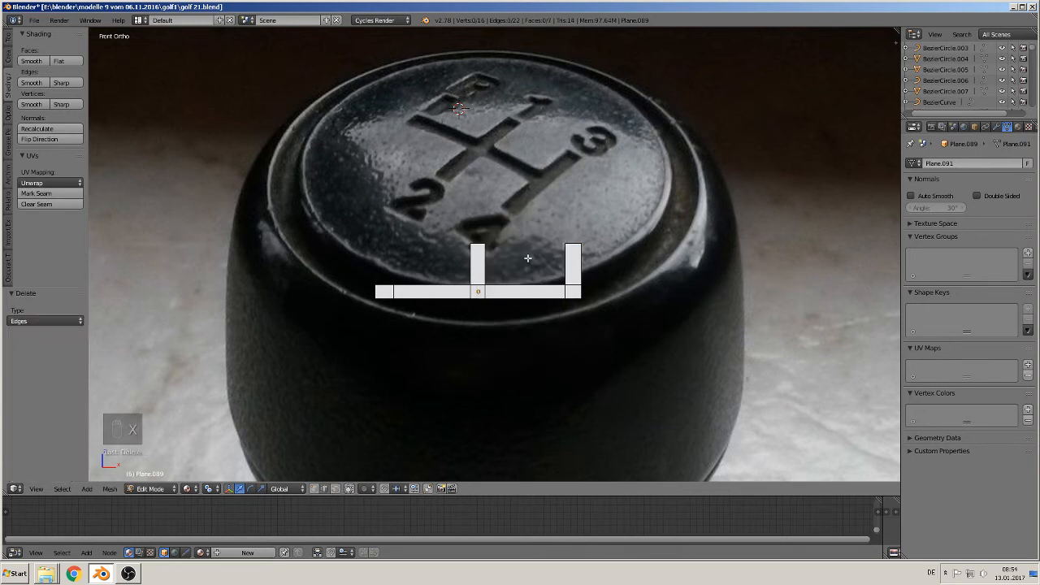
Extrude the lower edges of the centre and right-end segments about 0.259 down along Z to form the lower prongs
right_click(471, 295)
right_click(570, 298, "shift")
key("e")
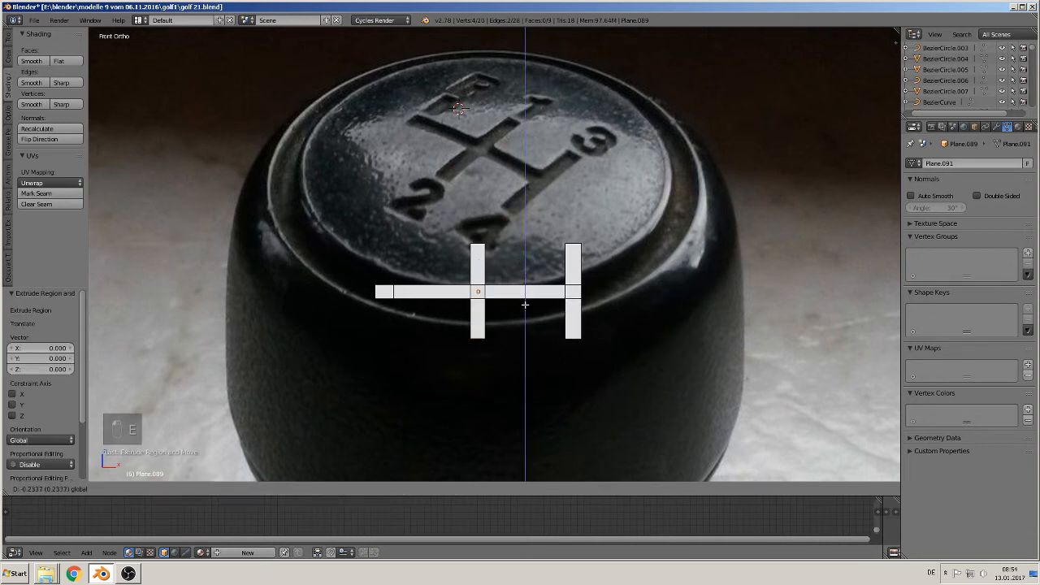
left_click(525, 308)
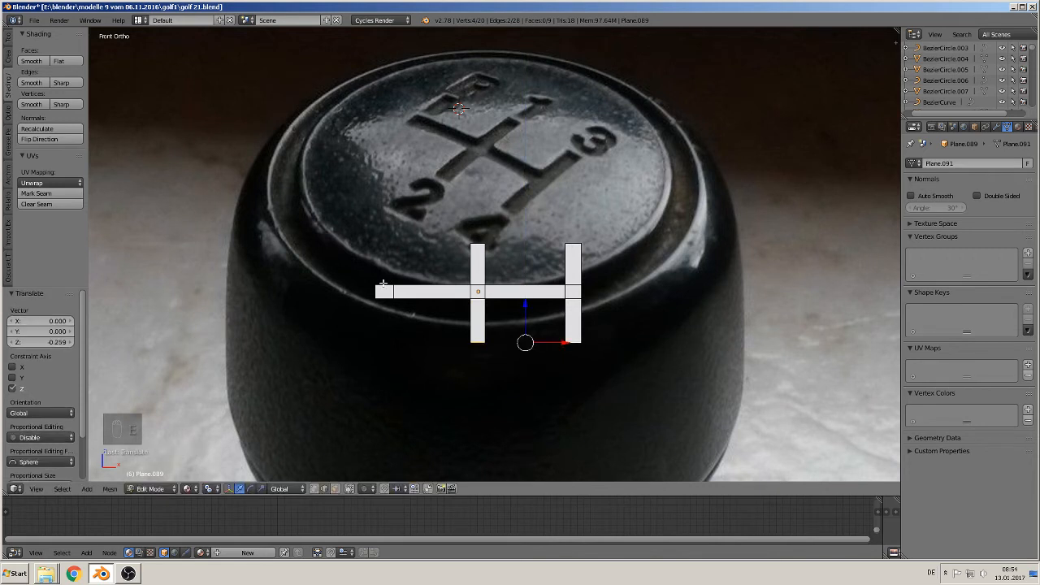
Duplicate the left-end segment's upper edge a little above the bar and extrude it about 0.16 up into a separate block
right_click(383, 283)
key("shift+d")
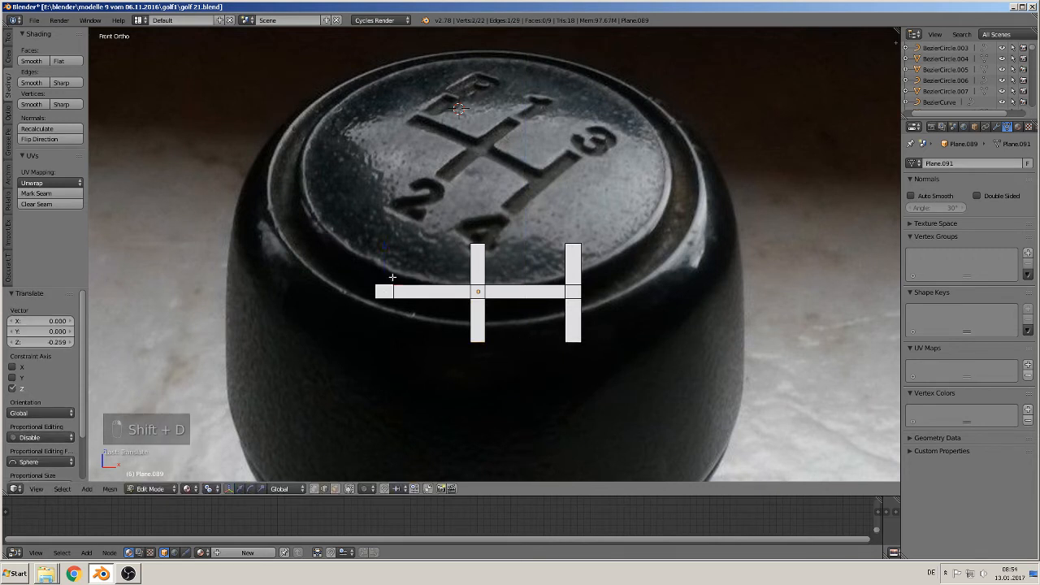
left_click(386, 234)
key("e")
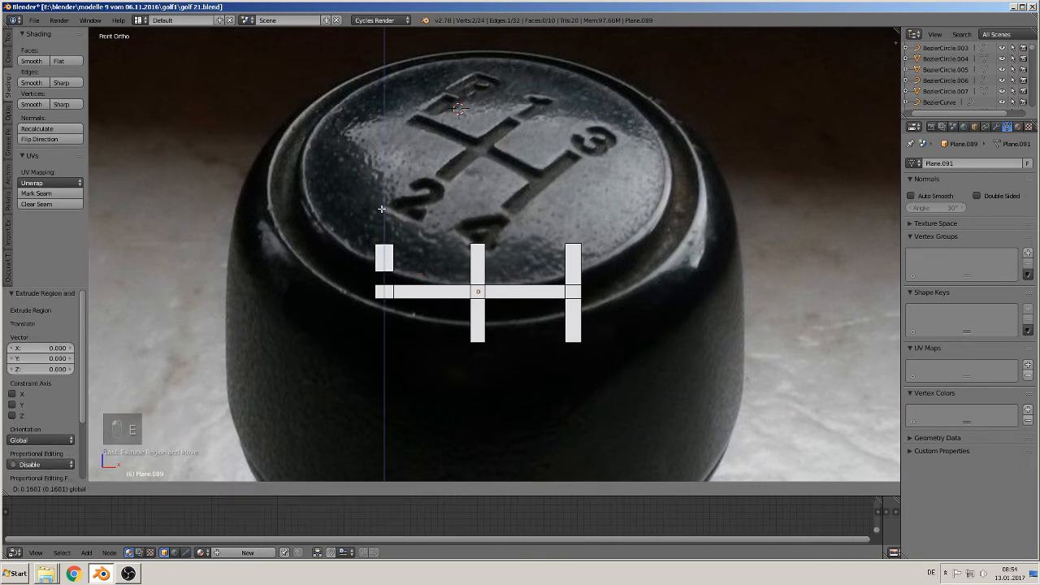
left_click(381, 209)
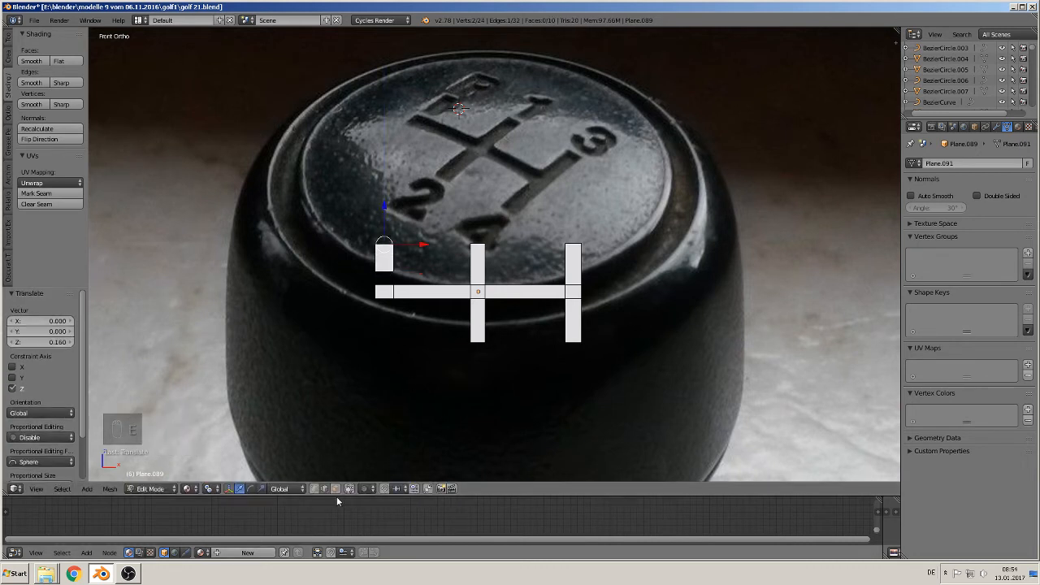
Narrow the shift pattern by moving its left-end segment with the detached block and its right prongs inward along X
key("a")
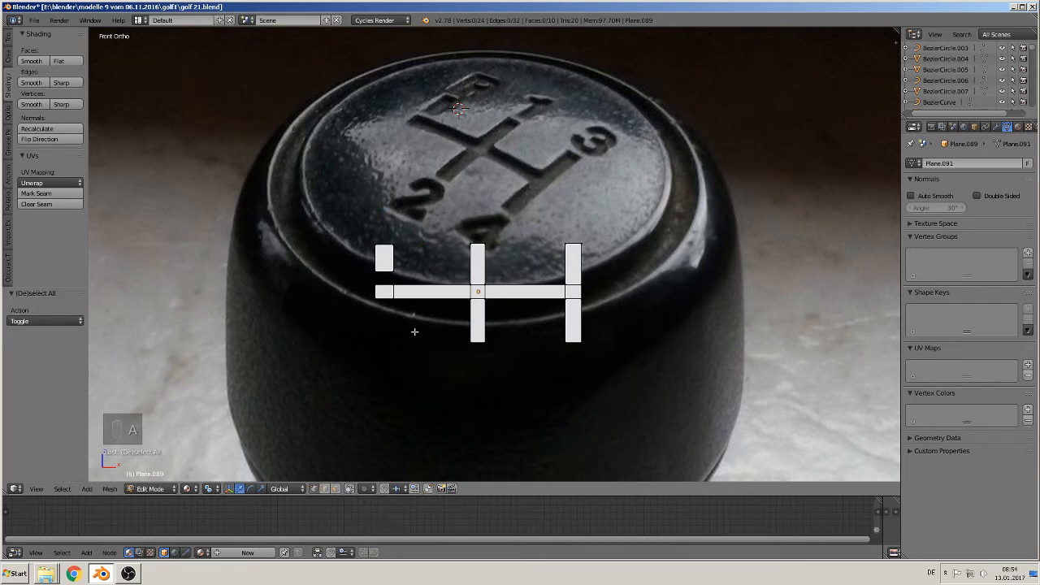
key("b")
left_click_drag(411, 325, 351, 227)
left_click_drag(423, 278, 441, 276)
key("a")
key("b")
left_click_drag(603, 362, 548, 235)
left_click_drag(609, 293, 594, 290)
Leave mesh editing and move the shift pattern down along Z, below the lettering, and about 0.115 along X
scroll(587, 301, "down", 5)
middle_click_drag(584, 311, 562, 179, "shift")
key("Tab")
left_click_drag(474, 140, 461, 380)
left_click_drag(494, 417, 499, 415)
Move the 1 and the 3 along negative X so they sit above the centre and right prongs of the shift pattern
scroll(533, 415, "up", 2)
middle_click_drag(533, 416, 540, 366, "shift")
scroll(544, 343, "down", 3)
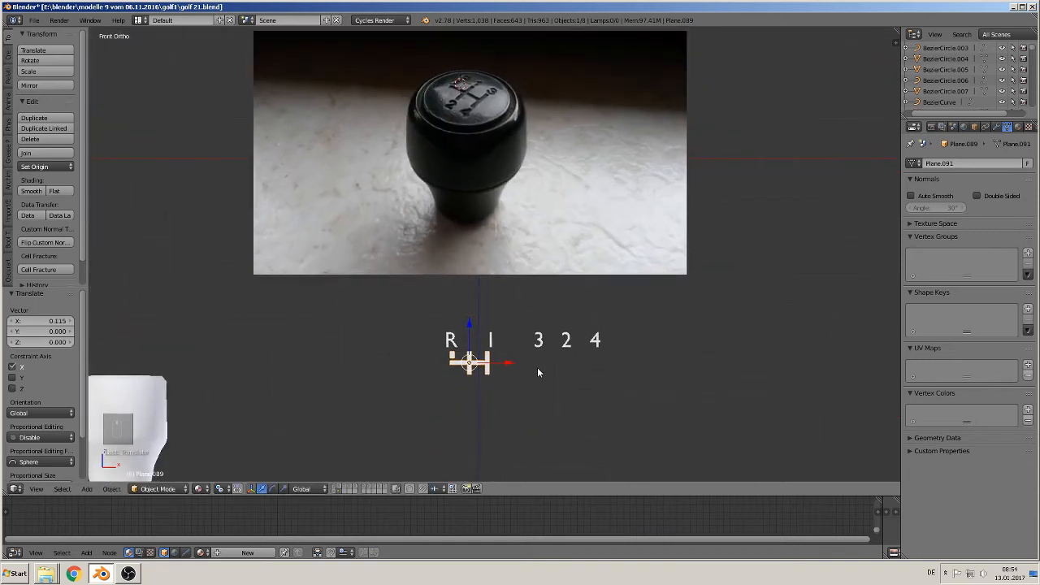
scroll(532, 372, "up", 1)
right_click(494, 364)
left_click_drag(509, 367, 488, 368)
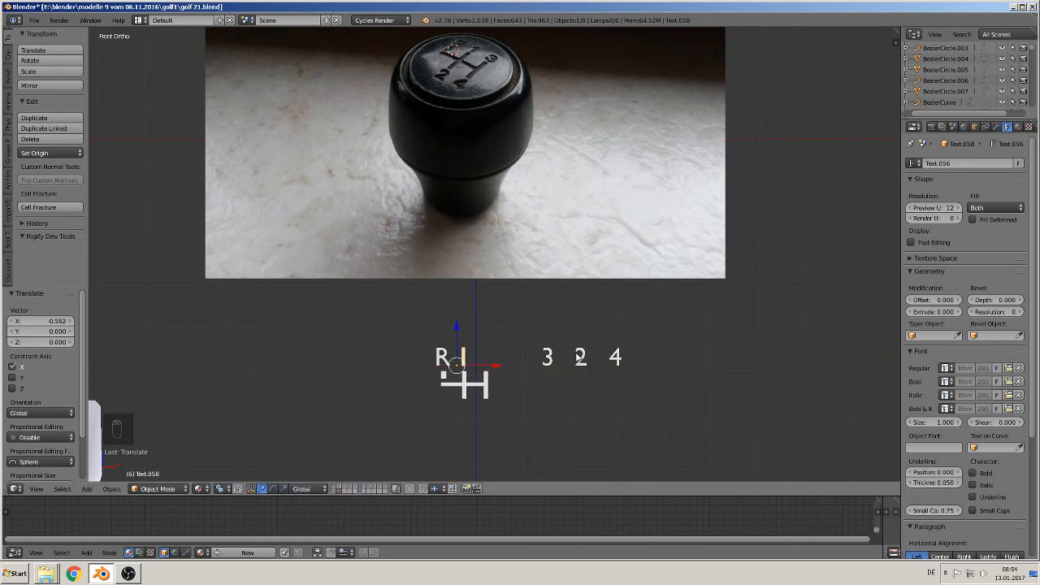
right_click(551, 363)
left_click_drag(570, 367, 508, 370)
Move the 2 and the 4 to just below the centre and right prongs of the shift pattern
right_click(577, 363)
key("g")
left_click(460, 419)
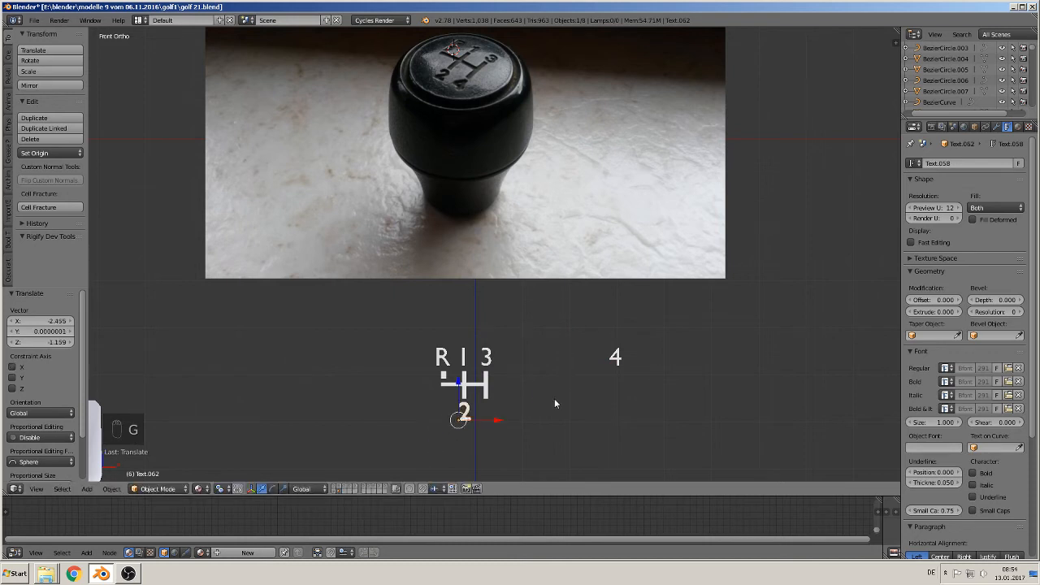
right_click(623, 351)
key("g")
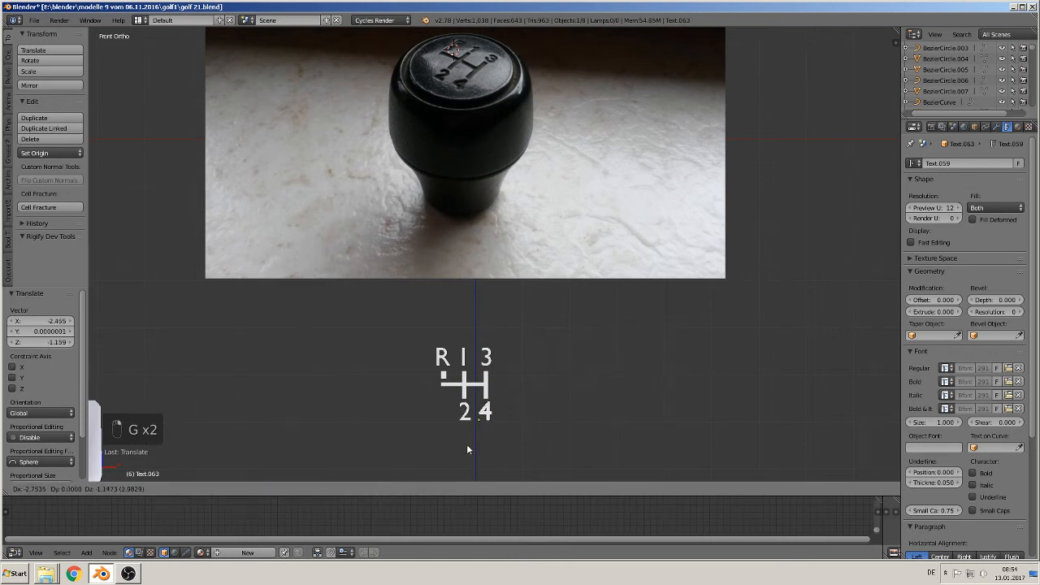
left_click(466, 447)
Scale the R to about 0.671 and move it about 0.074 along X and 0.055 down, above the detached block
scroll(522, 405, "up", 2)
middle_click_drag(583, 371, 640, 271, "shift")
scroll(640, 271, "up", 2)
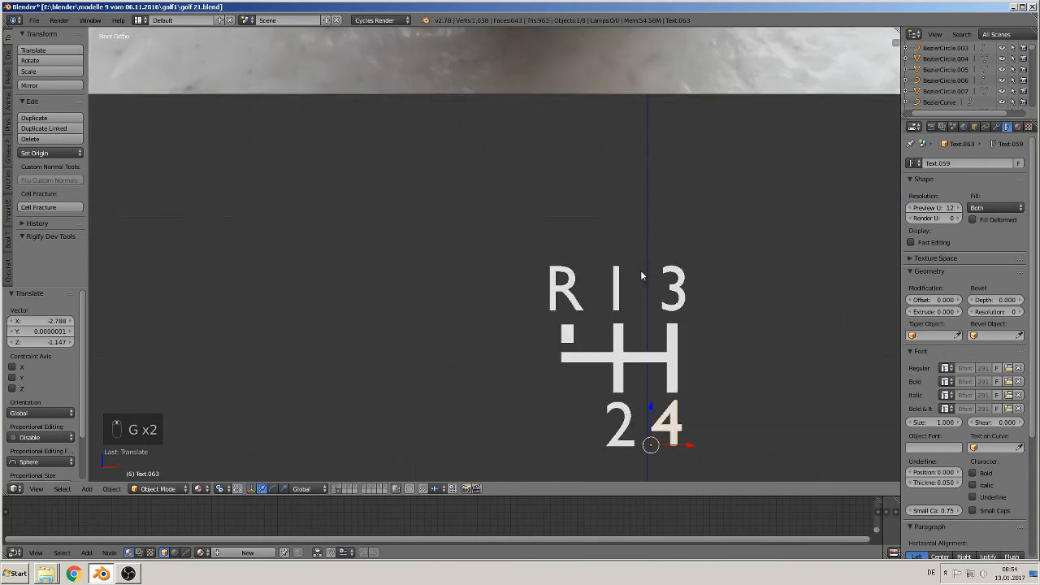
right_click(562, 294)
key("s")
left_click(602, 355)
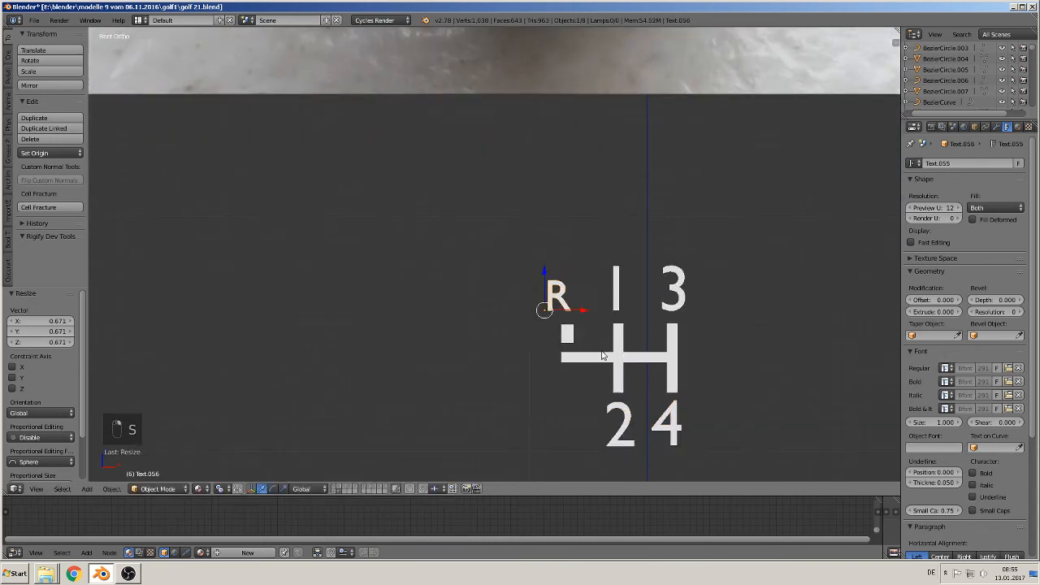
key("g")
left_click(614, 362)
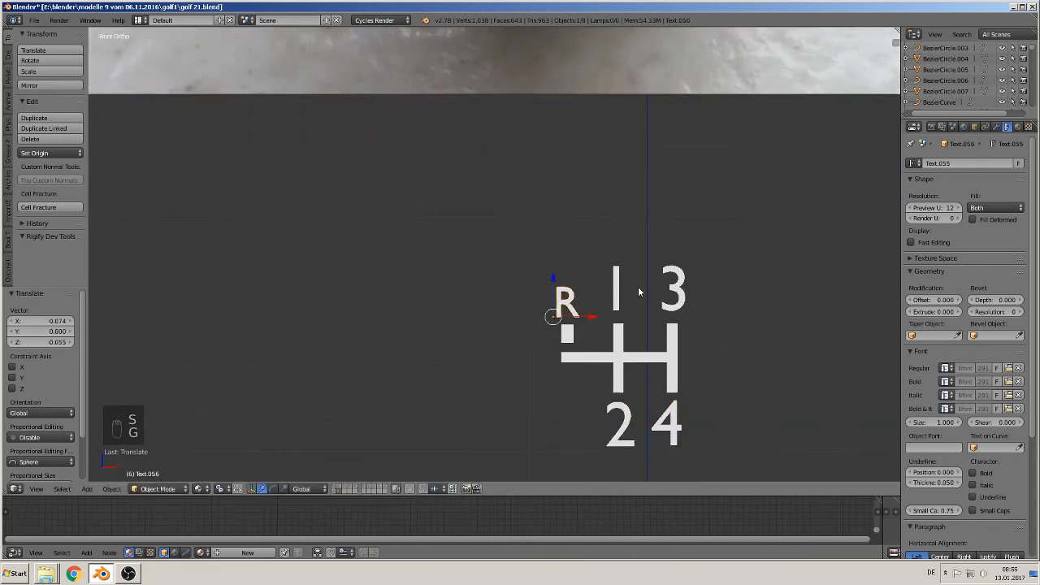
Scale the 1 above the centre prong to about 0.675
right_click(619, 292)
key("s")
left_click(655, 344)
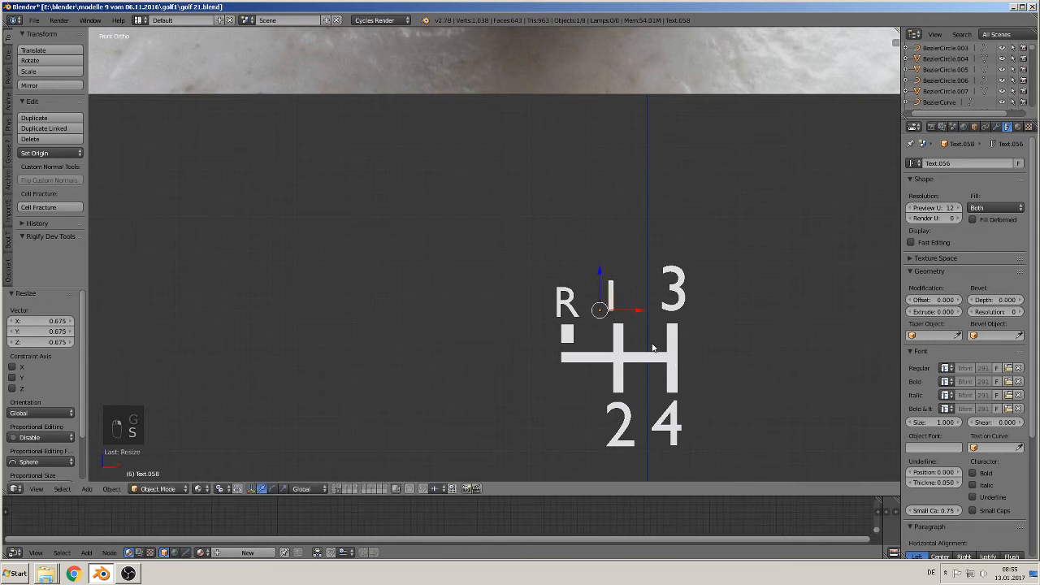
Centre the 1 directly above the centre prong, then scale the 3 to about 0.630 and centre it above the right prong
key("g")
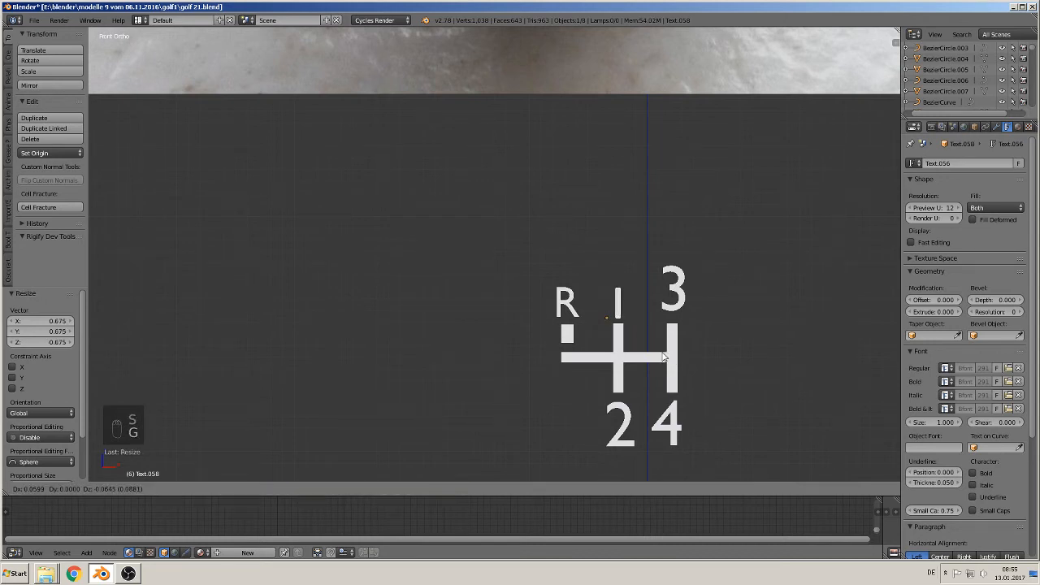
left_click(663, 356)
right_click(675, 291)
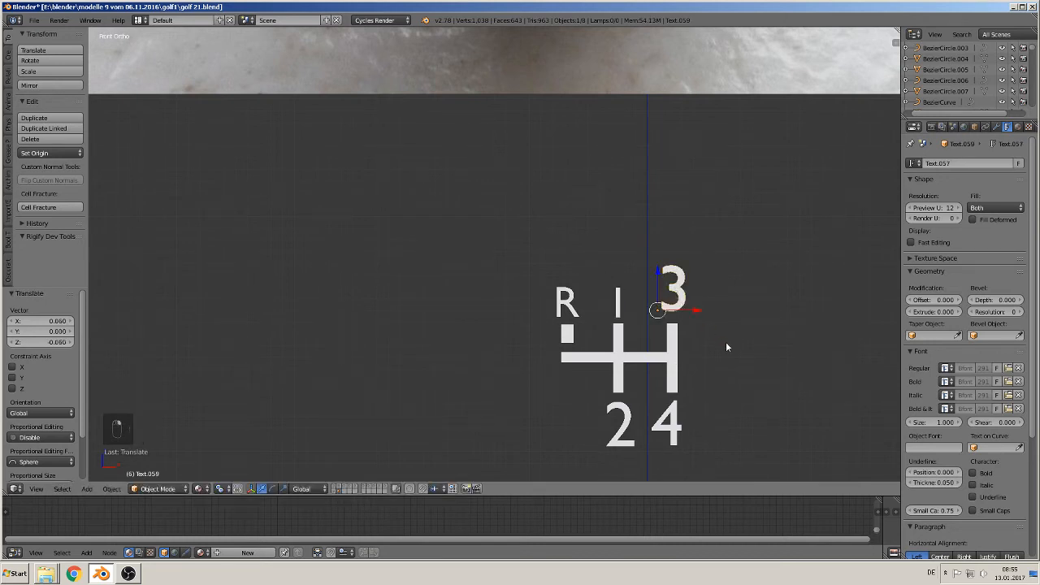
key("s")
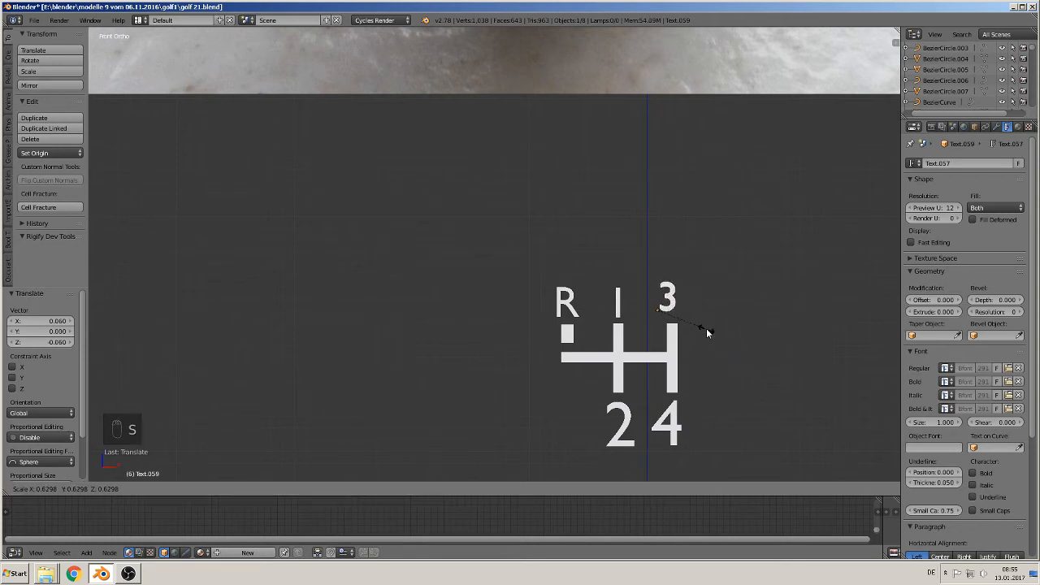
left_click(706, 330)
key("g")
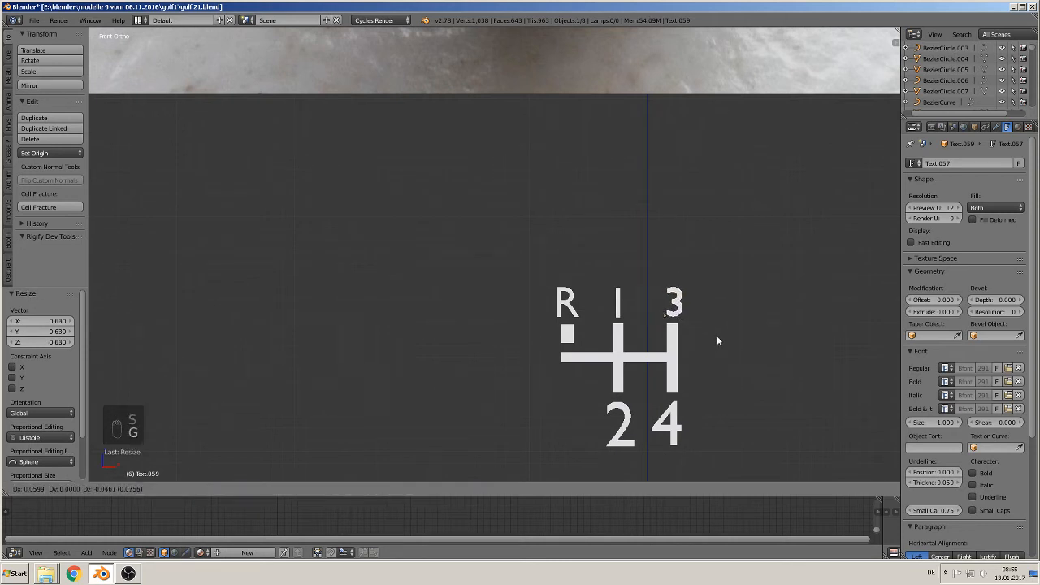
left_click(717, 335)
Scale the 2 to about 0.610 and move it about 0.055 along X and 0.143 up, under the centre prong
middle_click_drag(741, 370, 669, 272, "shift")
right_click(541, 333)
key("s")
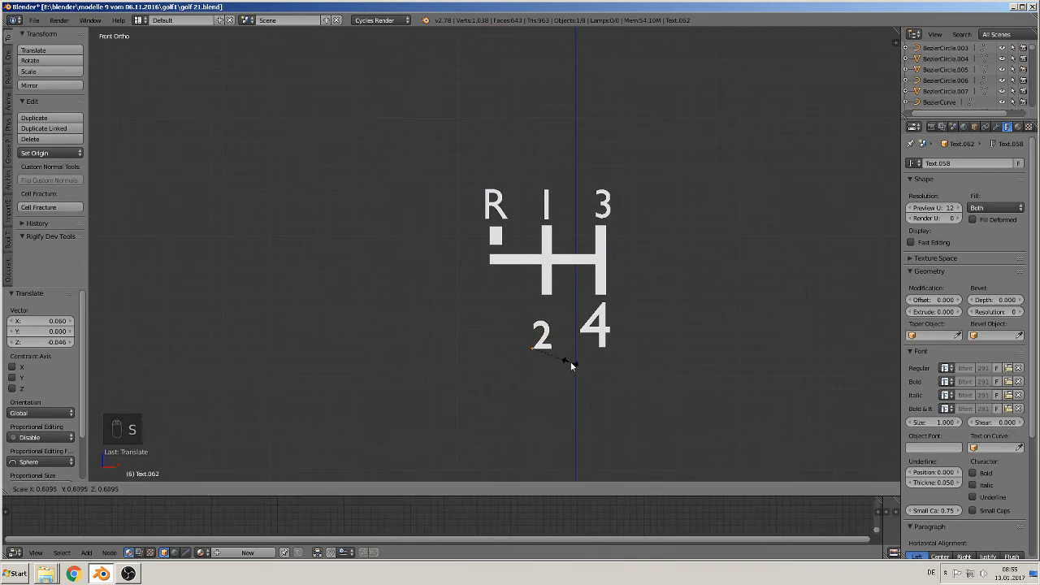
left_click(570, 362)
key("g")
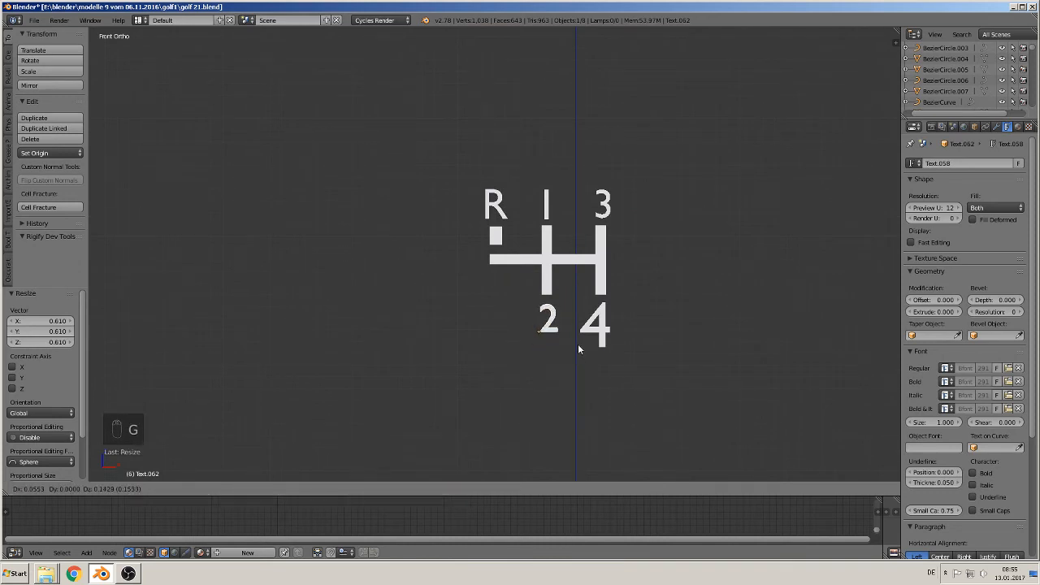
left_click(578, 343)
Scale the 4 to about 0.625 and move it about 0.069 along X and 0.134 up, under the right prong
right_click(589, 345)
key("s")
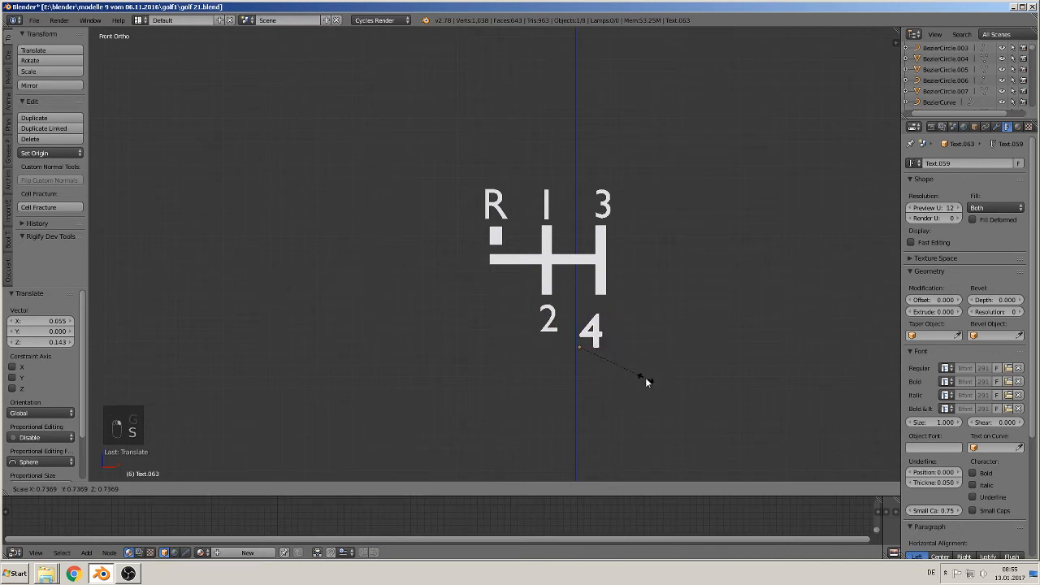
left_click(636, 372)
key("g")
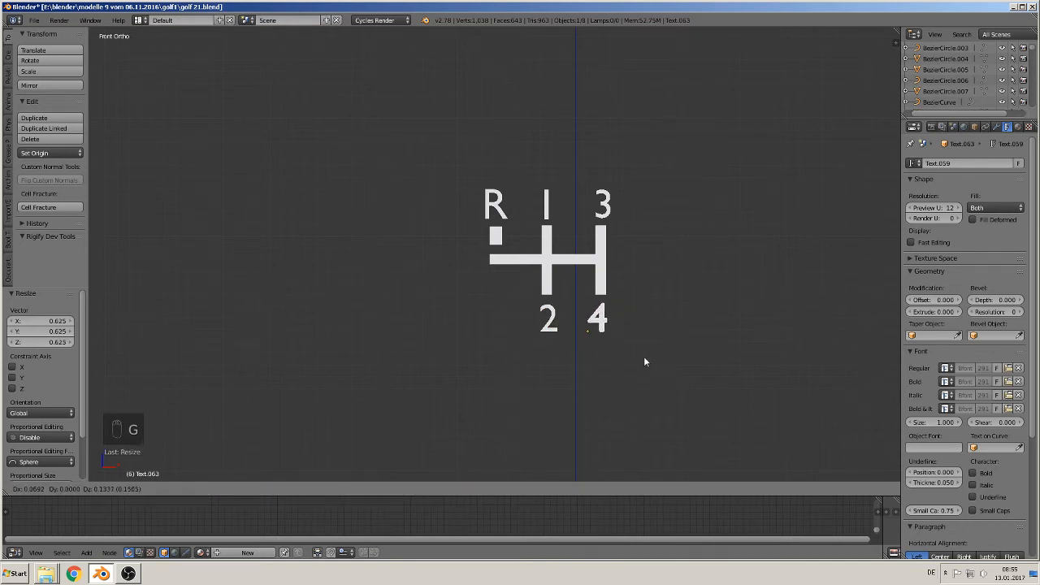
left_click(644, 357)
scroll(644, 357, "down", 4)
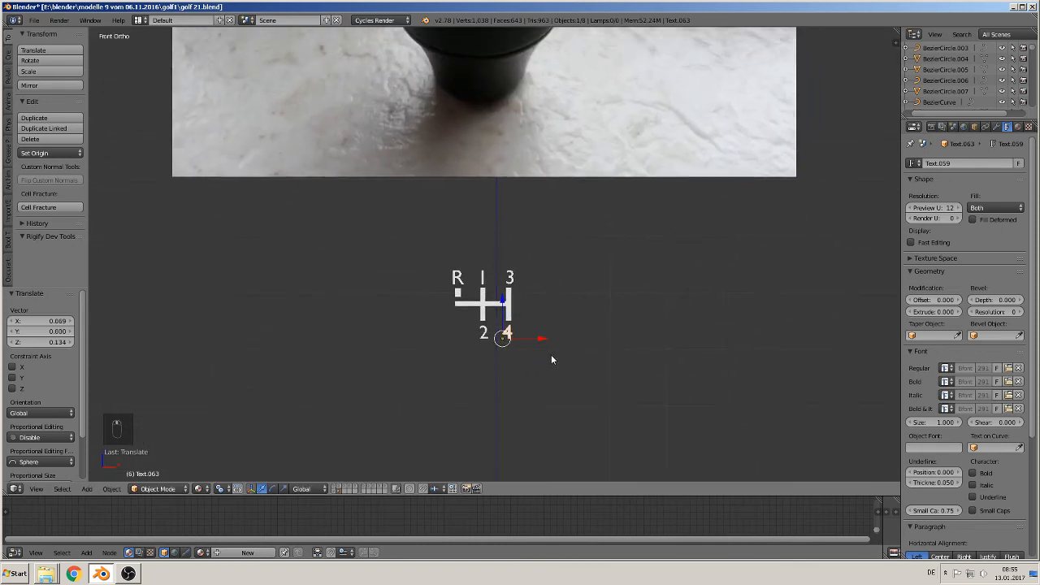
key("a")
scroll(469, 291, "up", 2)
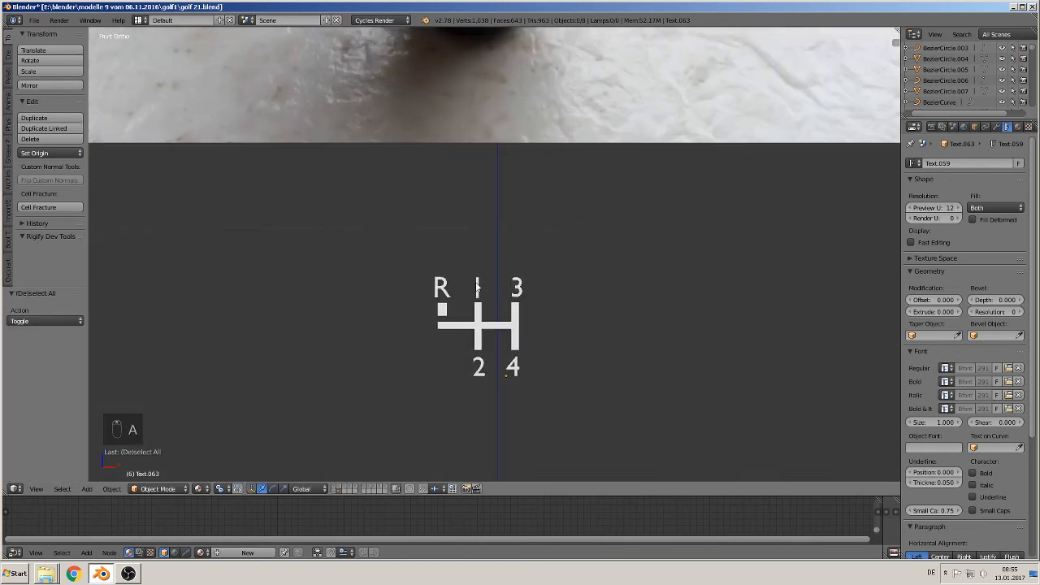
right_click(436, 286)
right_click(446, 323, "shift")
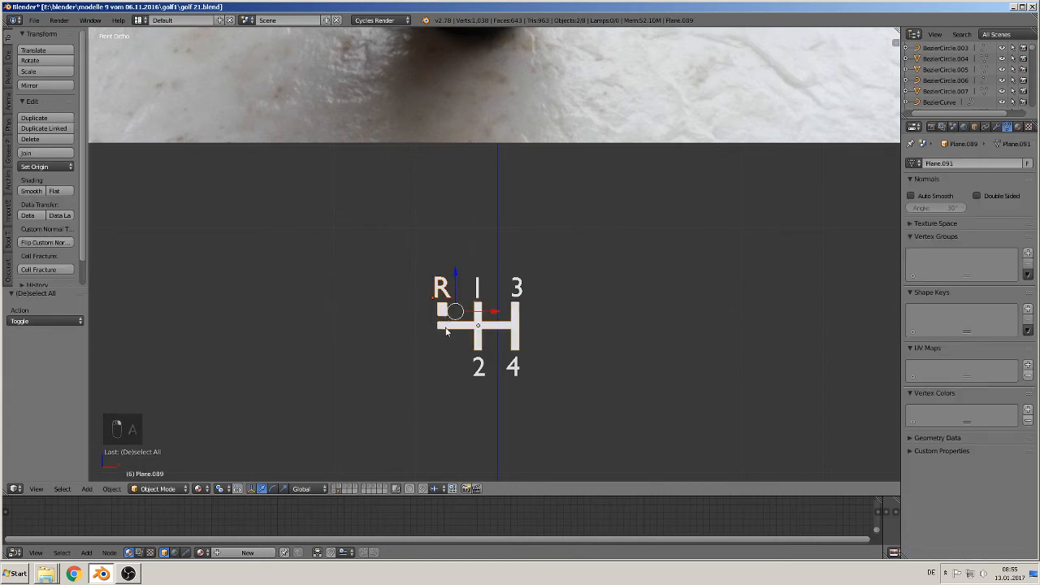
right_click(486, 287, "shift")
right_click(515, 286, "shift")
right_click(509, 371, "shift")
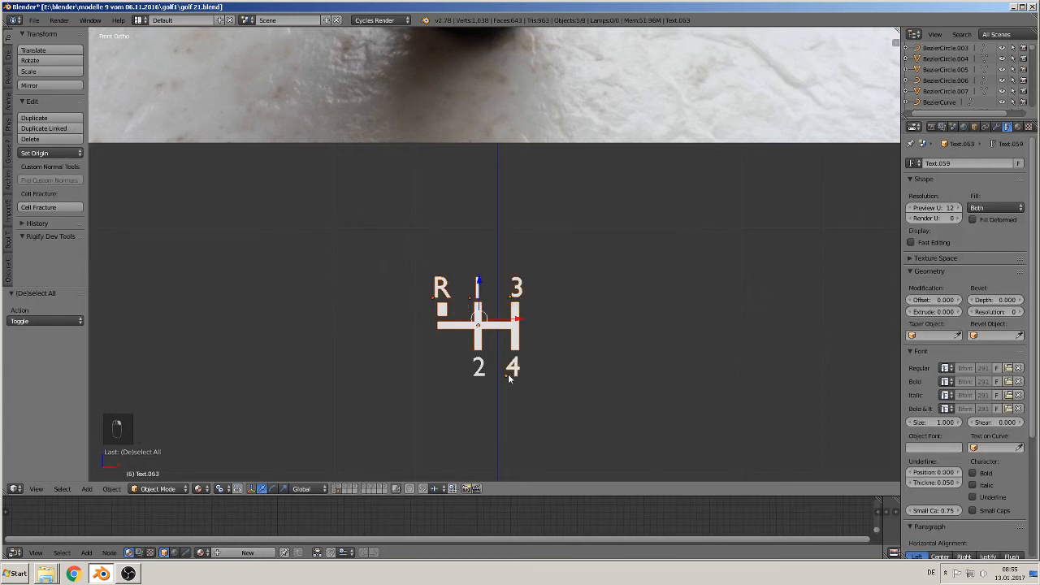
right_click(472, 371, "shift")
key("Tab")
key("Tab")
Make a linked duplicate of the R, place it beside the original and delete the copy
right_click(446, 290)
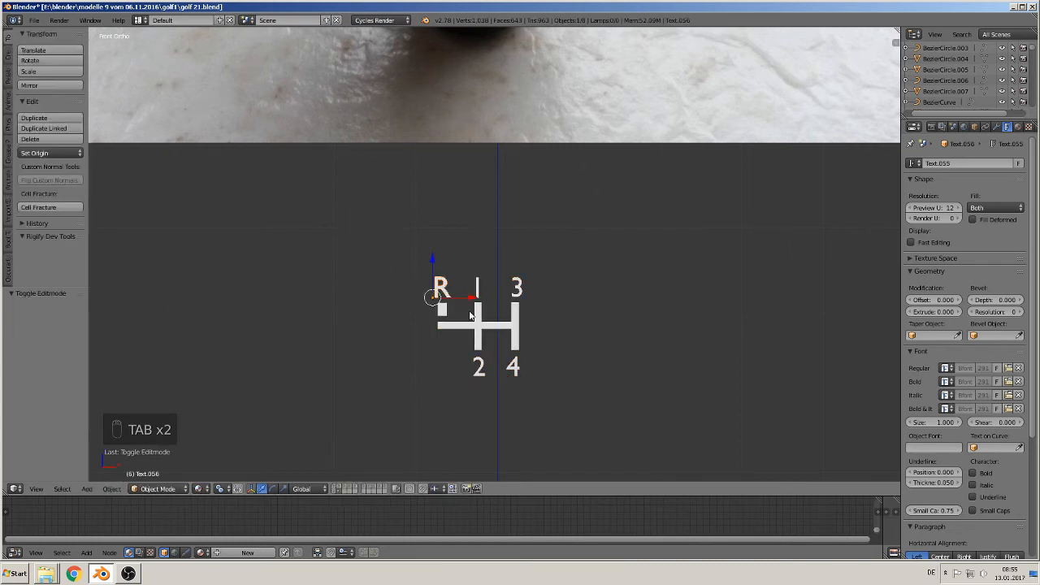
scroll(460, 315, "up", 1)
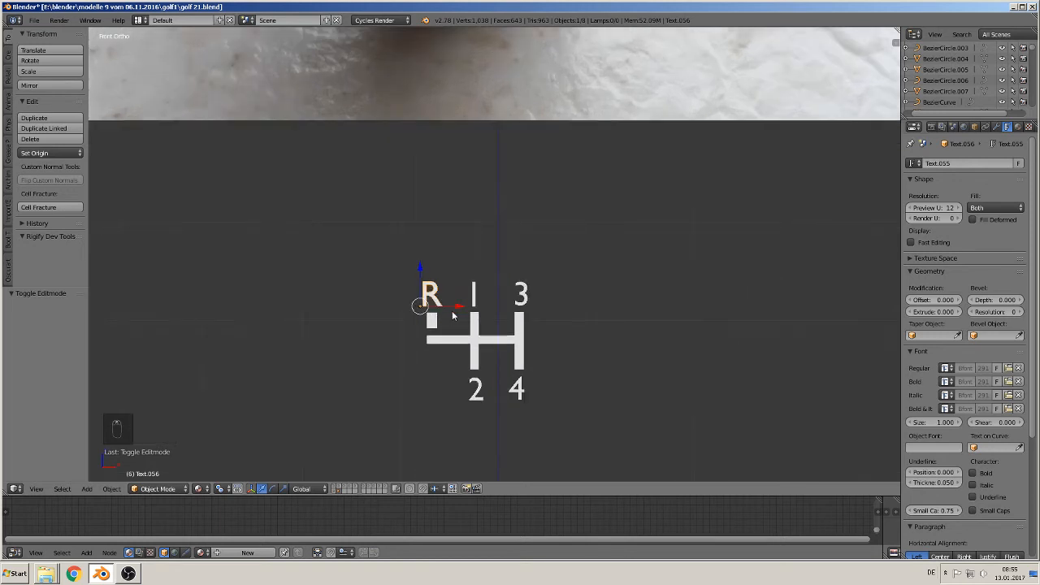
key("alt+d")
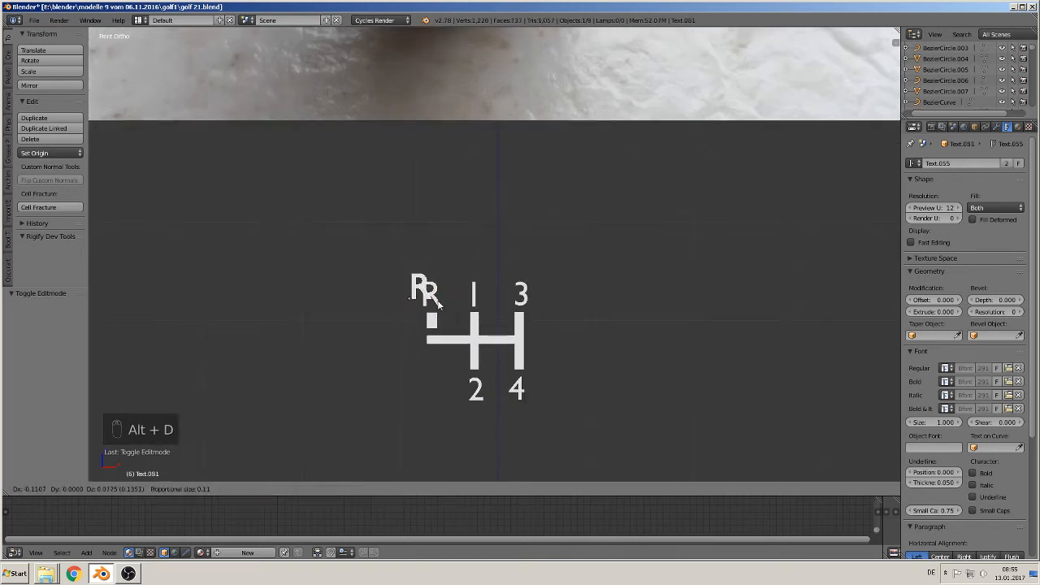
right_click(442, 310)
key("g")
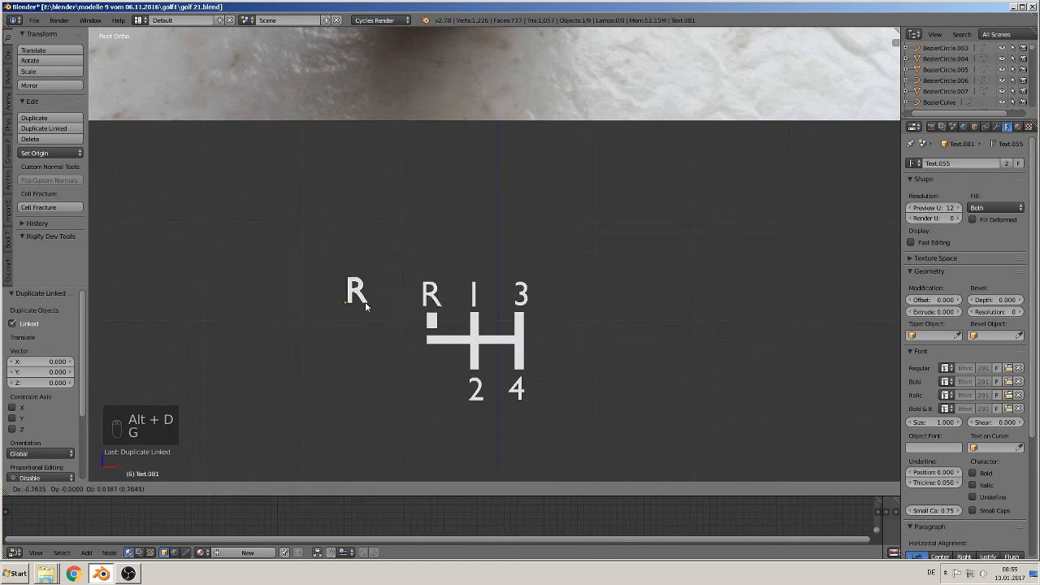
left_click(365, 302)
key("Delete")
left_click(388, 300)
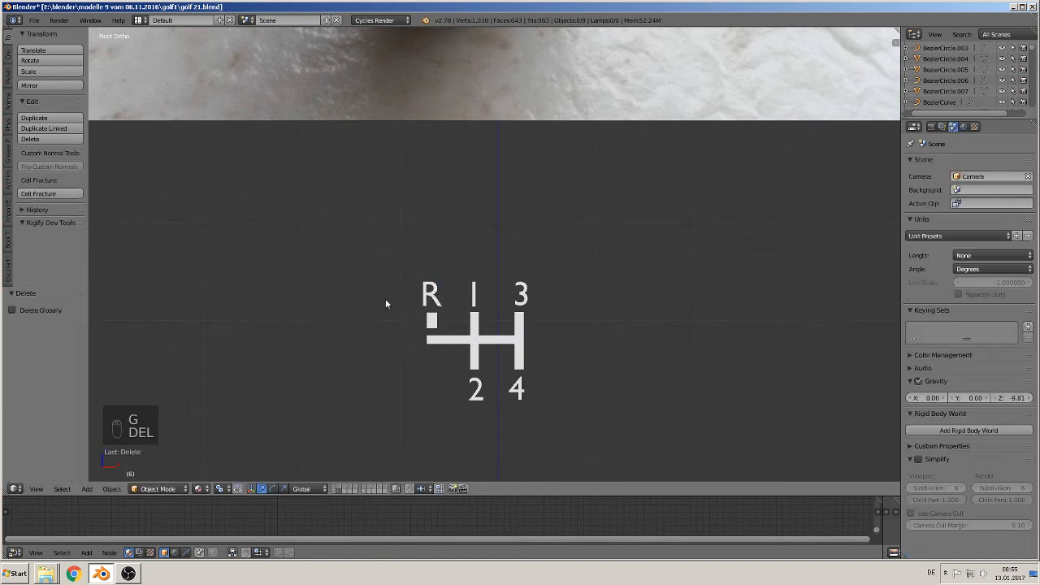
Convert the R, 1 and 3 text objects above the shift pattern to meshes
right_click(430, 297)
key("alt+c")
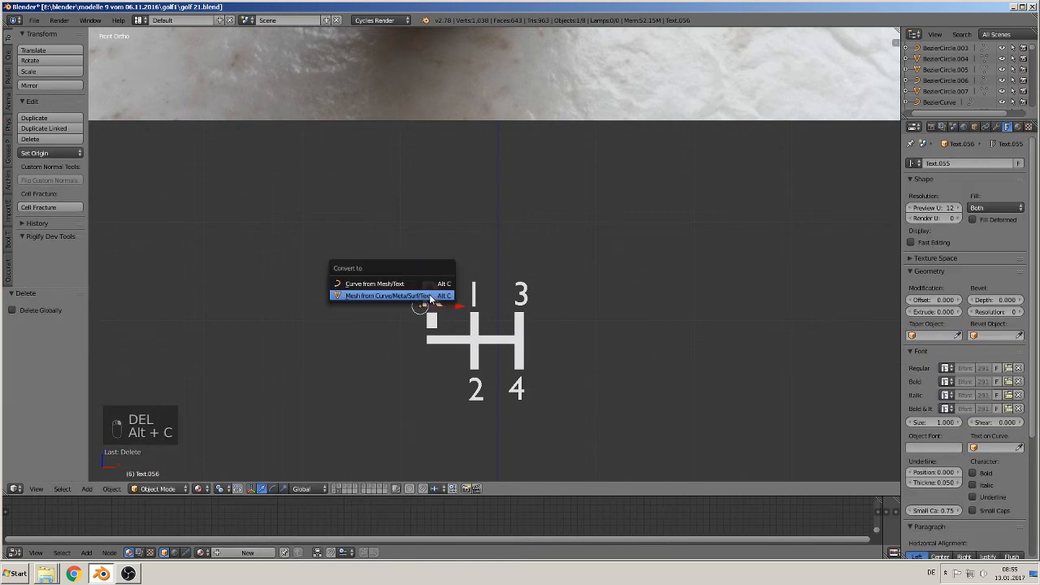
left_click(429, 294)
right_click(471, 299)
key("alt+c")
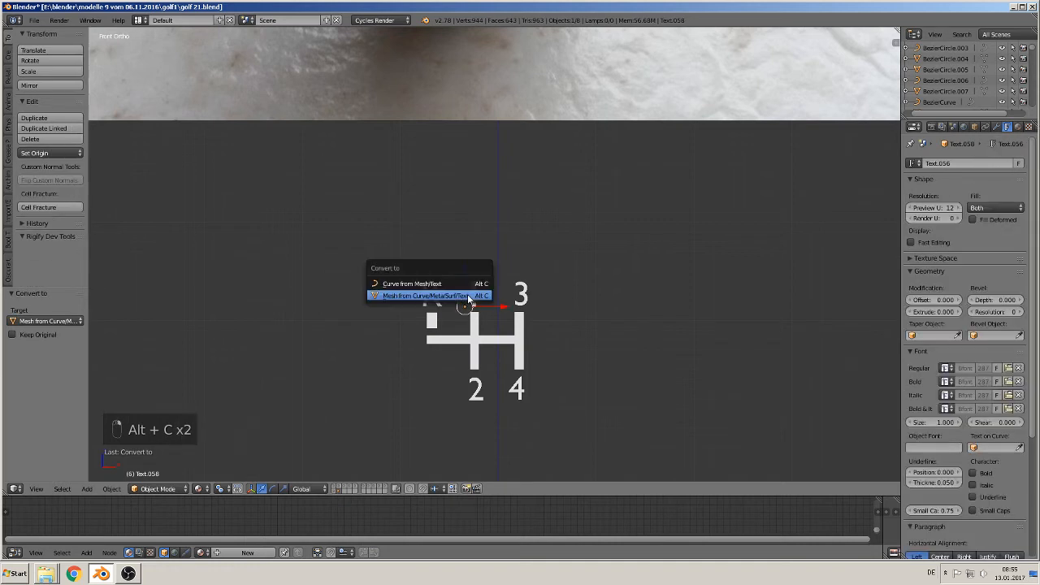
left_click(467, 294)
right_click(520, 296)
key("alt+c")
left_click(520, 297)
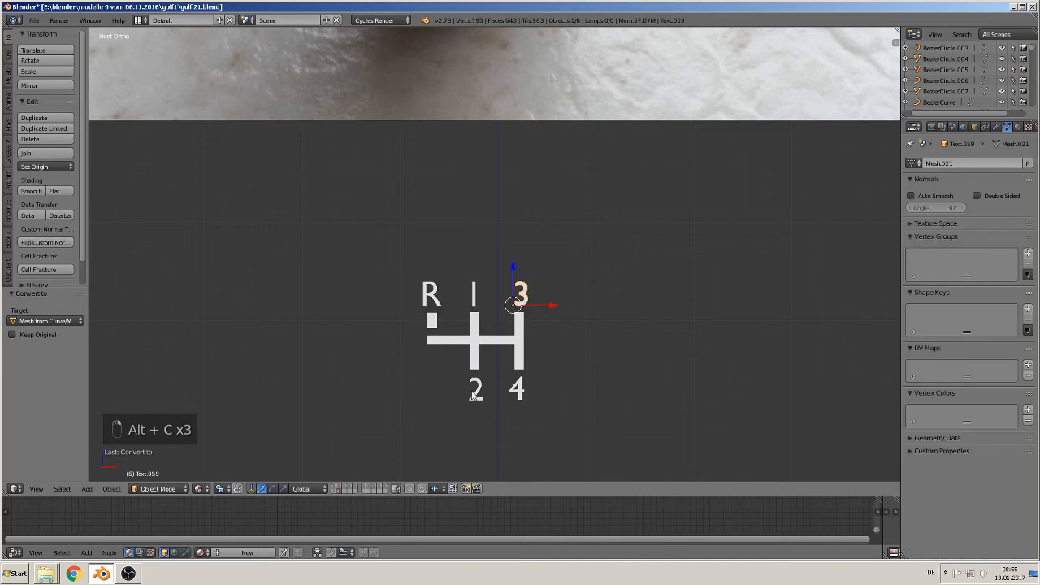
Convert the 2 and 4 text objects below the shift pattern to meshes
right_click(474, 396)
key("alt+c")
left_click(478, 398)
right_click(517, 390)
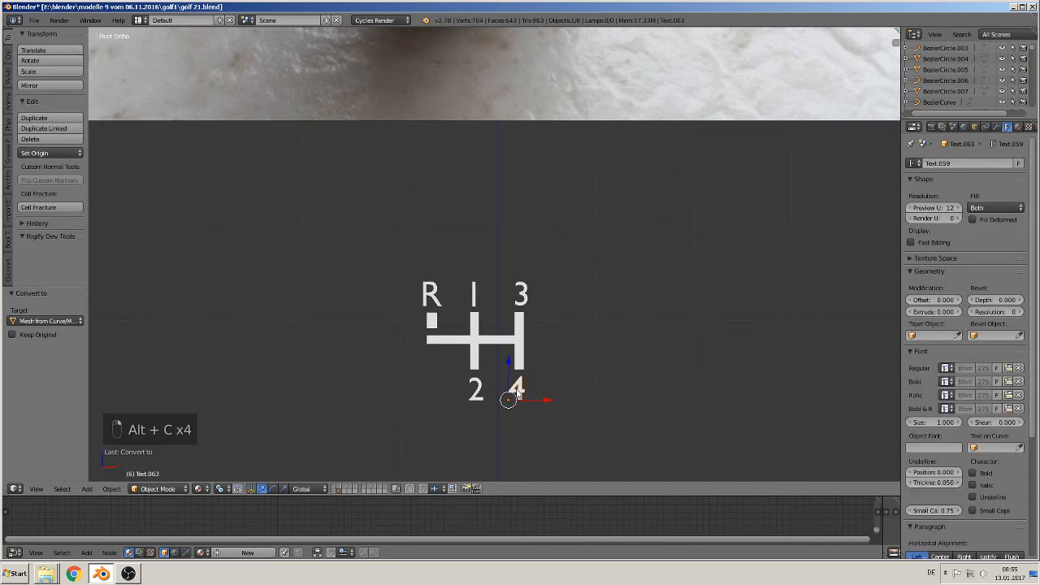
key("alt+c")
left_click(507, 395)
Select all the letters, numbers and shift pattern parts and join them into one object
key("a")
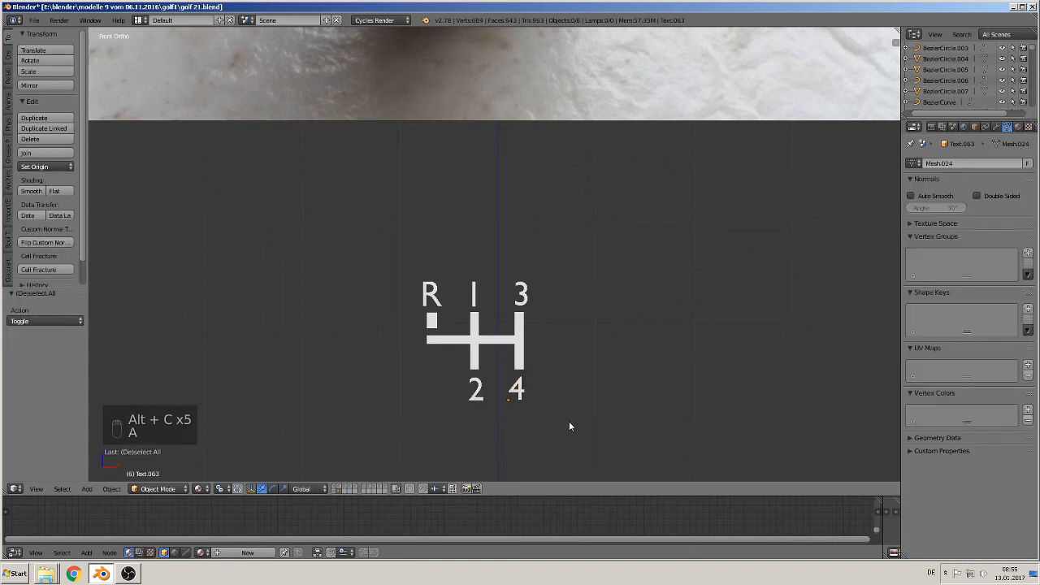
key("b")
left_click_drag(569, 422, 378, 253)
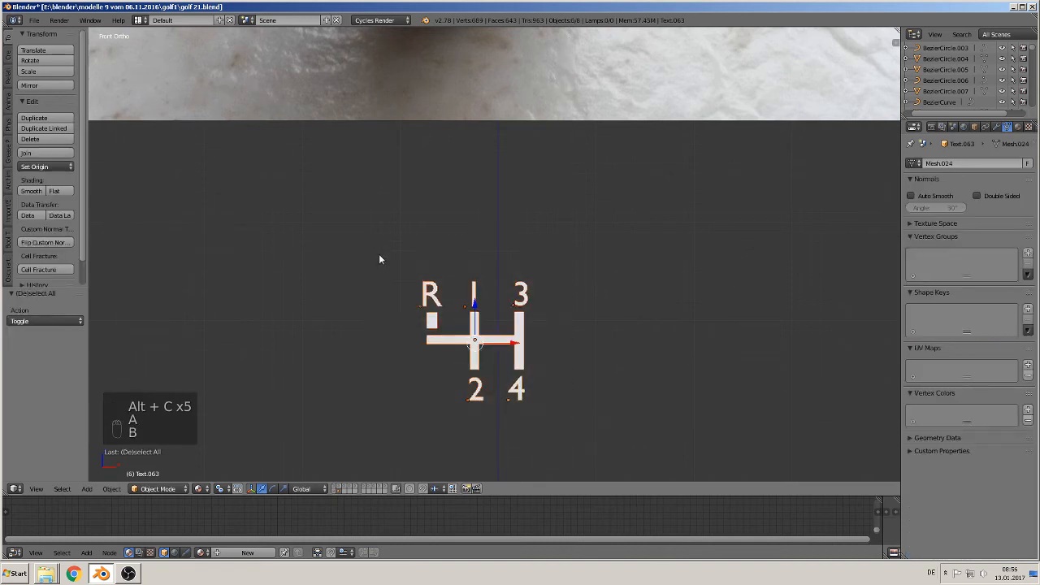
left_click(35, 154)
Examine the joined lettering and shift pattern from the front, at an angle and from above to compare their depth
scroll(497, 322, "down", 4)
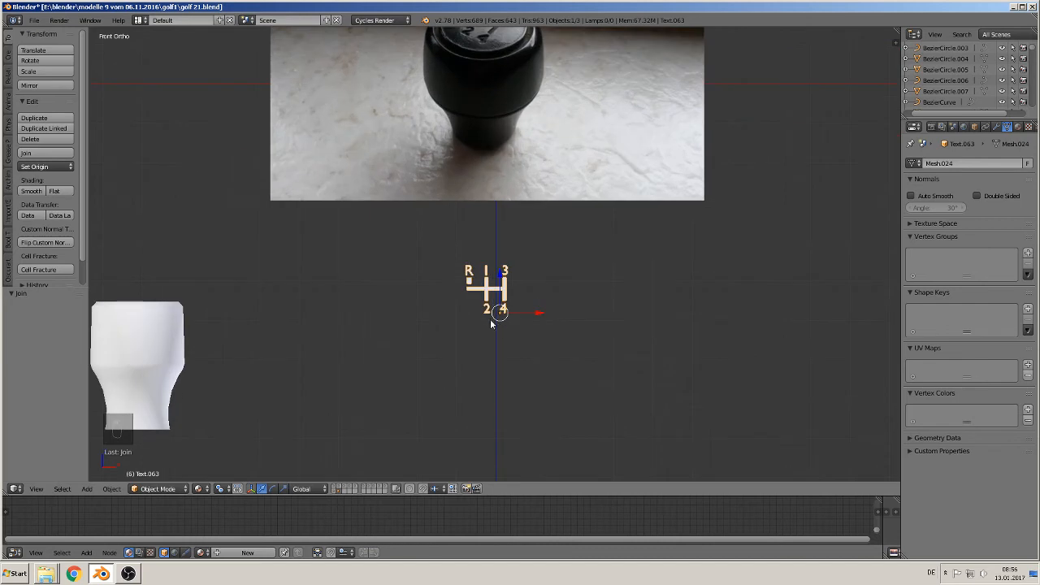
middle_click_drag(490, 318, 399, 360, "shift")
scroll(430, 362, "up", 2)
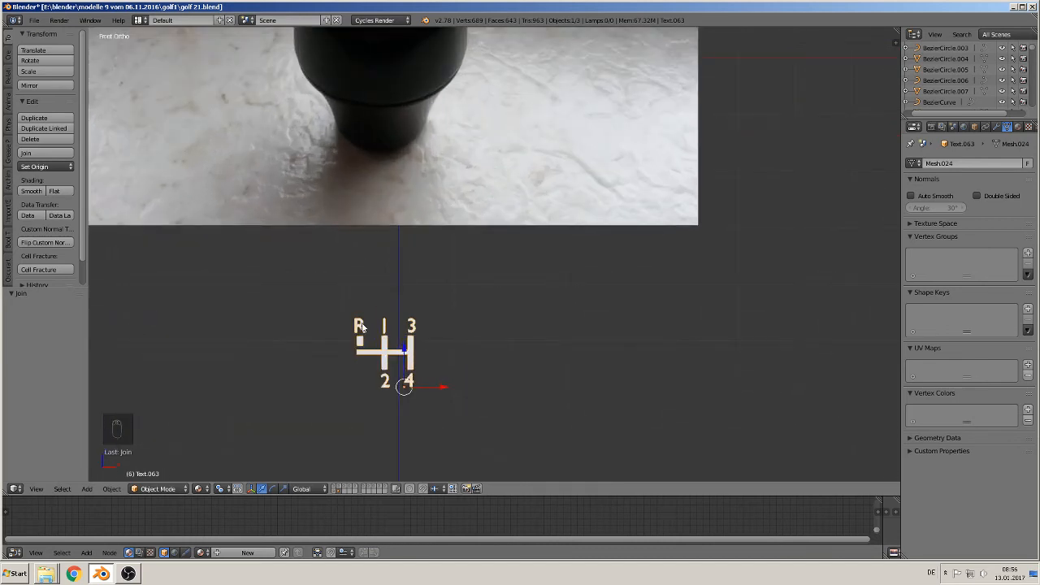
scroll(362, 326, "down", 4)
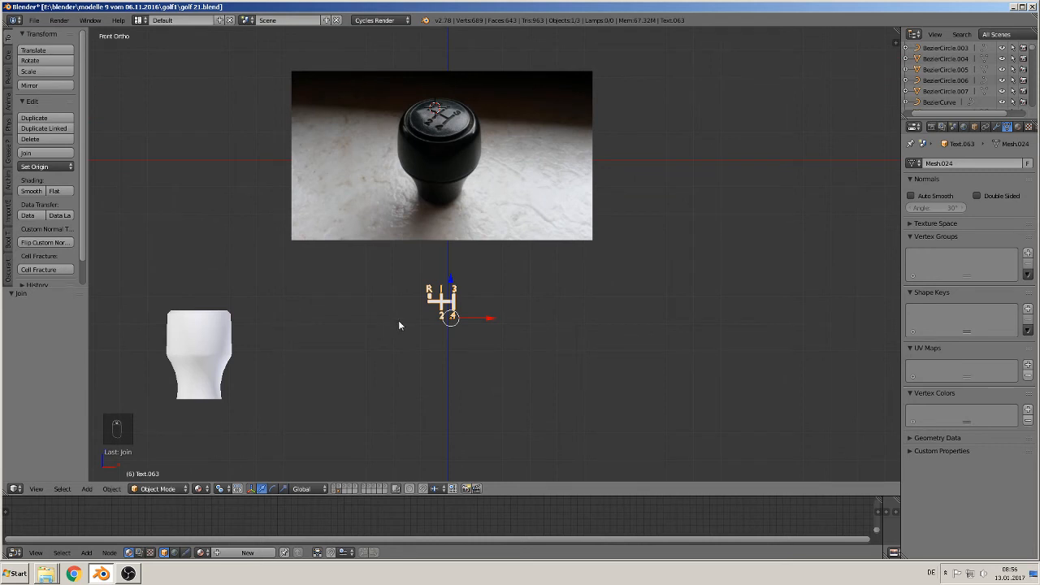
mouse_move(398, 322)
middle_mouse_down()
mouse_move(428, 332)
mouse_move(412, 329)
middle_mouse_up()
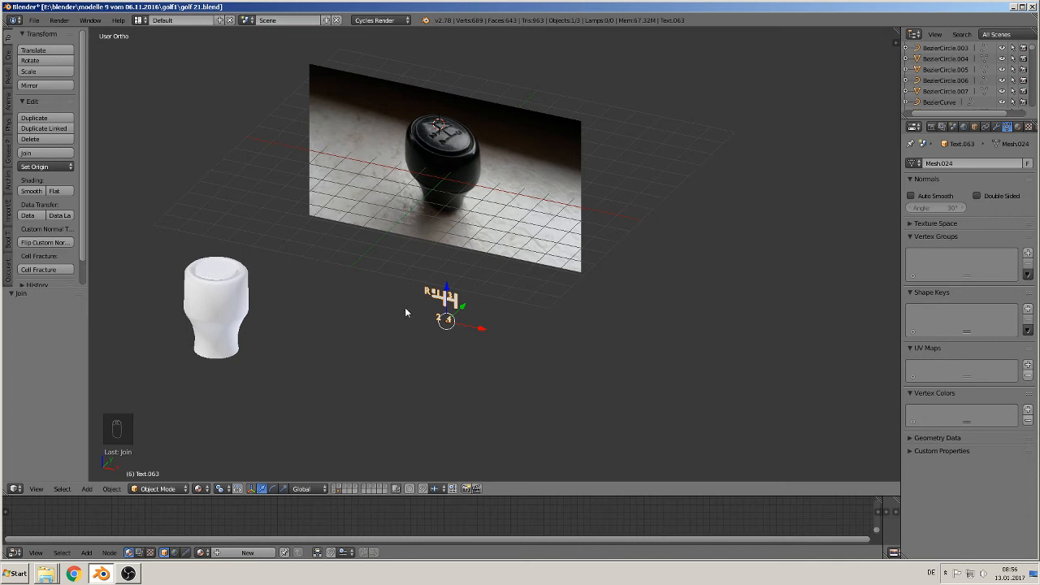
key("KP_7")
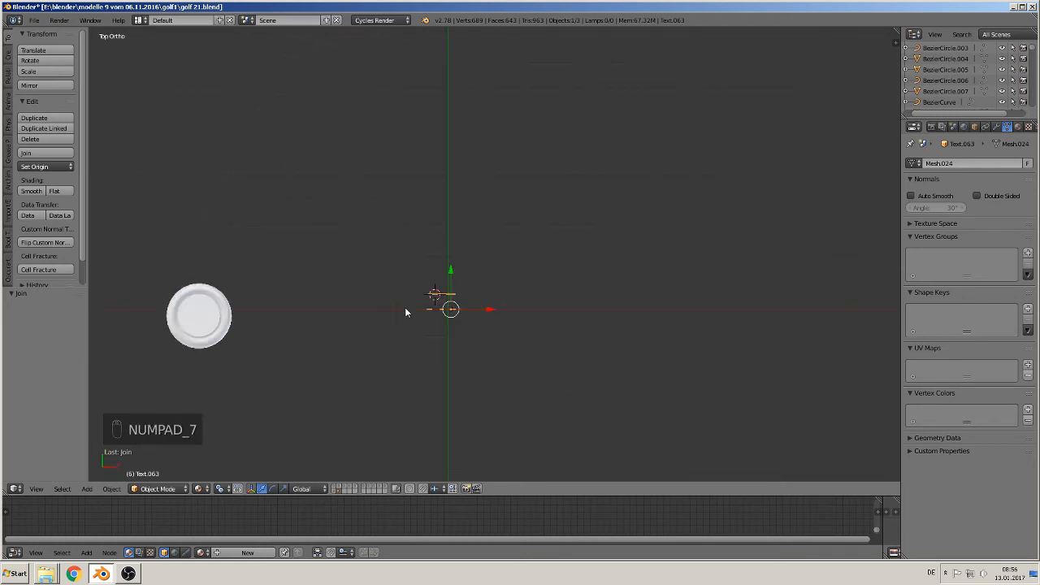
scroll(460, 311, "up", 5)
middle_click_drag(466, 329, 633, 207, "shift")
scroll(628, 265, "up", 2)
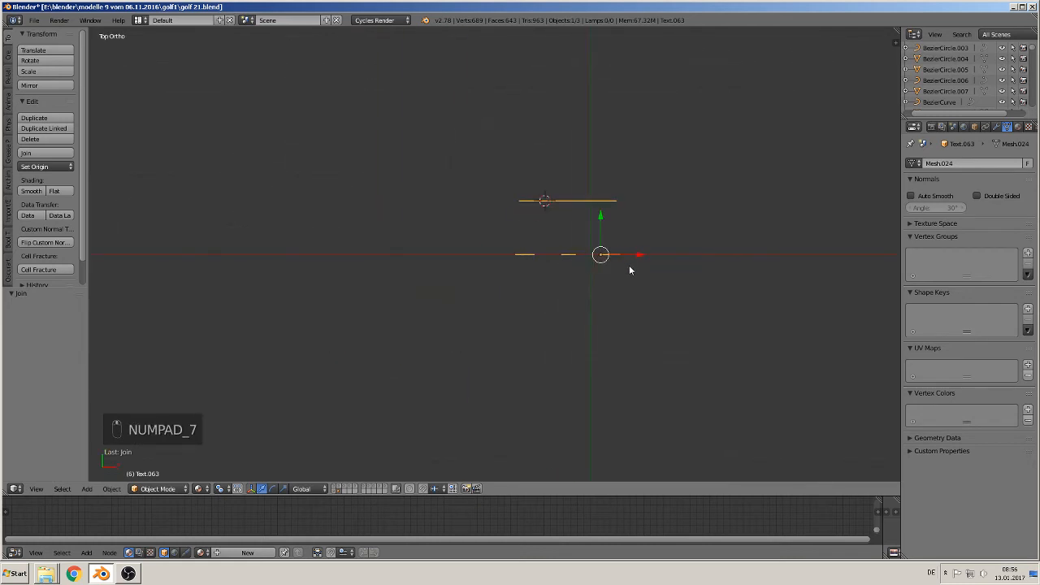
Scale all vertices of the joined lettering and shift pattern mesh to 0 along Y
key("Tab")
key("a")
key("a")
key("a")
key("a")
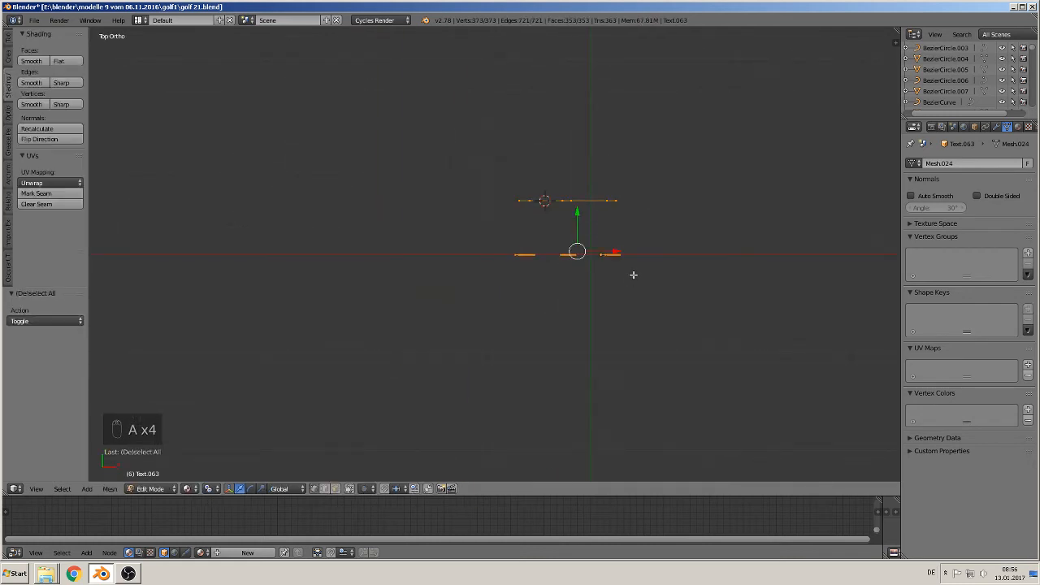
key("s")
key("y")
key("0")
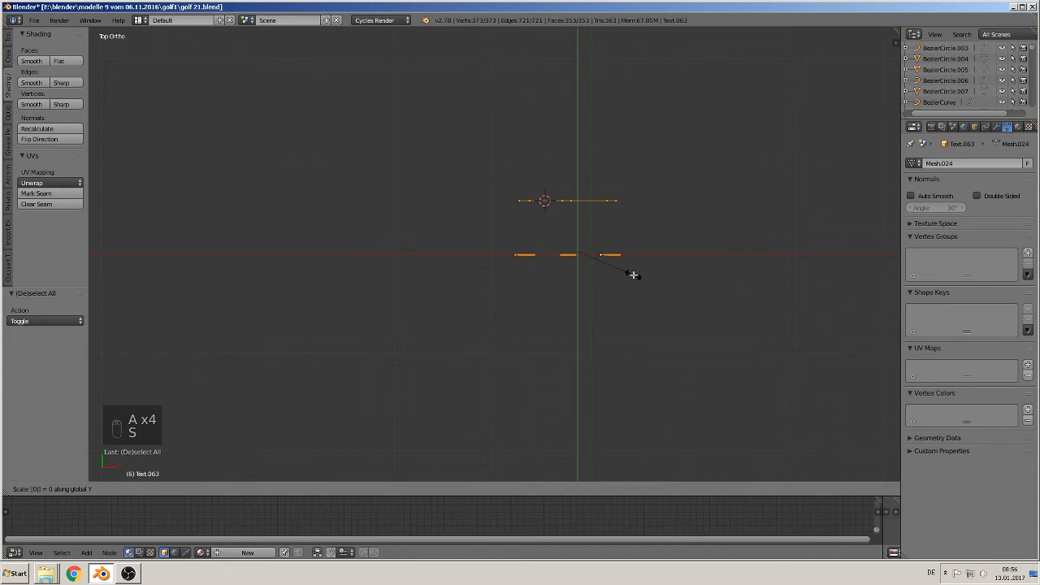
right_click(634, 275)
key("s")
key("y")
key("0")
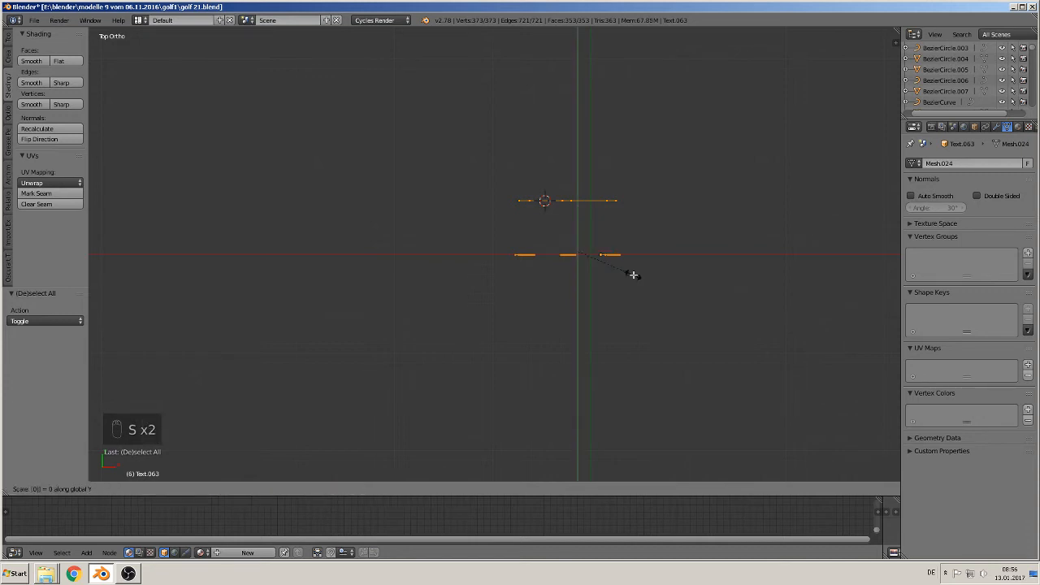
left_click(634, 275)
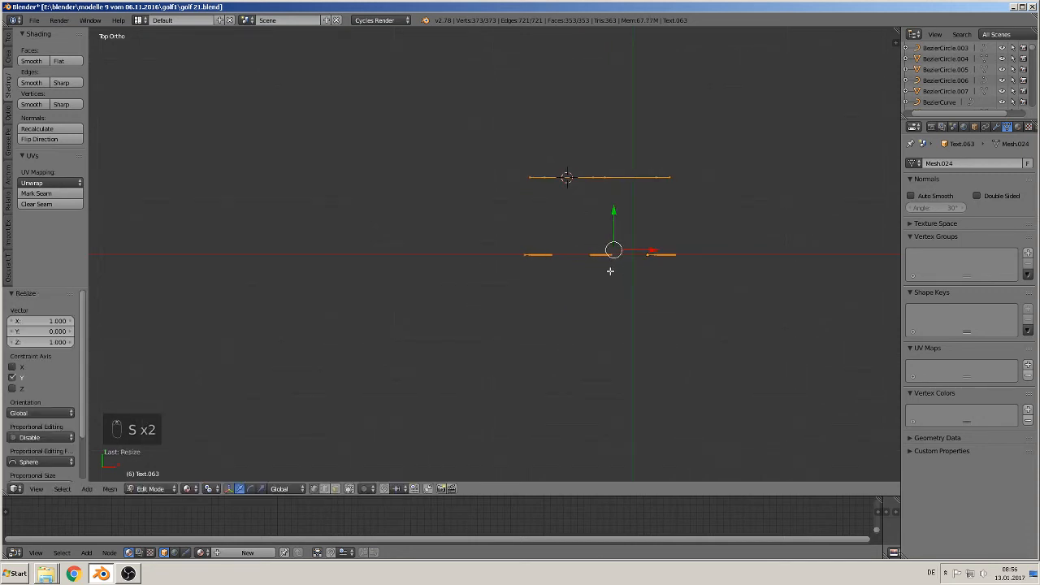
Select the linked shift pattern parts and move them about -0.549 along Y into line with the R and 1–4 lettering
middle_click_drag(610, 269, 604, 239)
key("Tab")
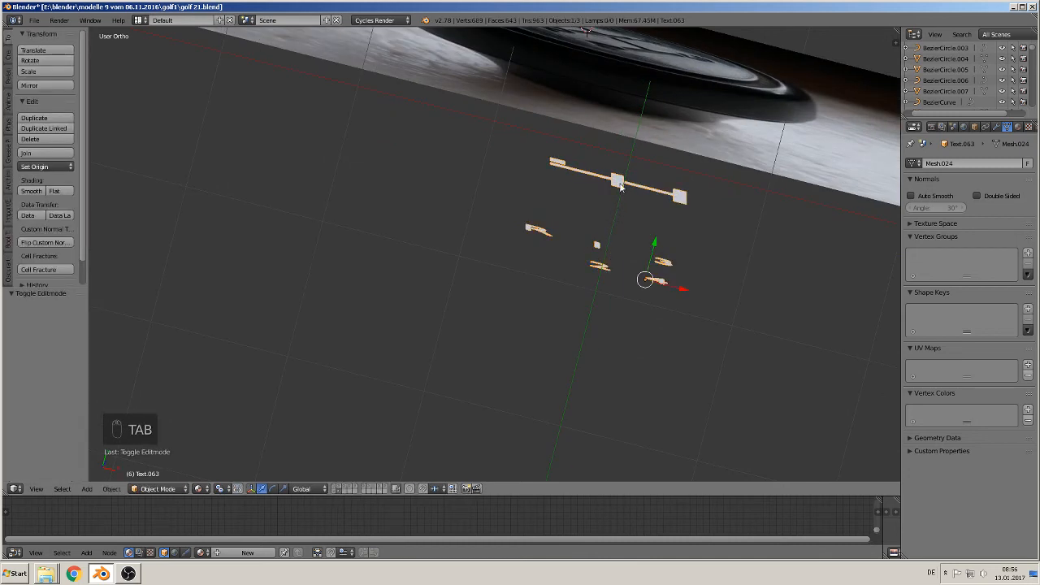
key("Tab")
key("a")
key("a")
key("a")
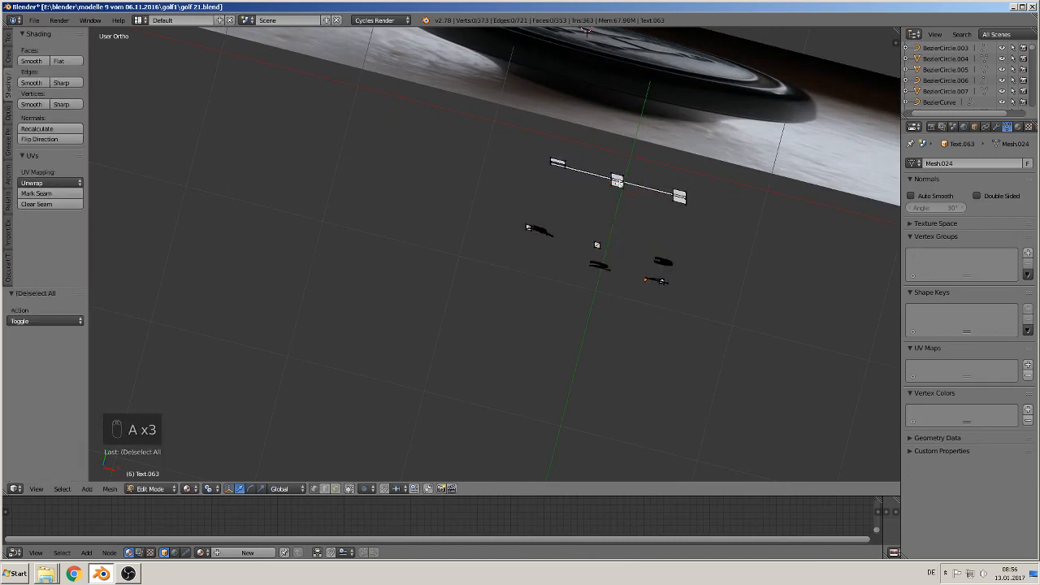
key("grave")
key("l")
key("l")
key("l")
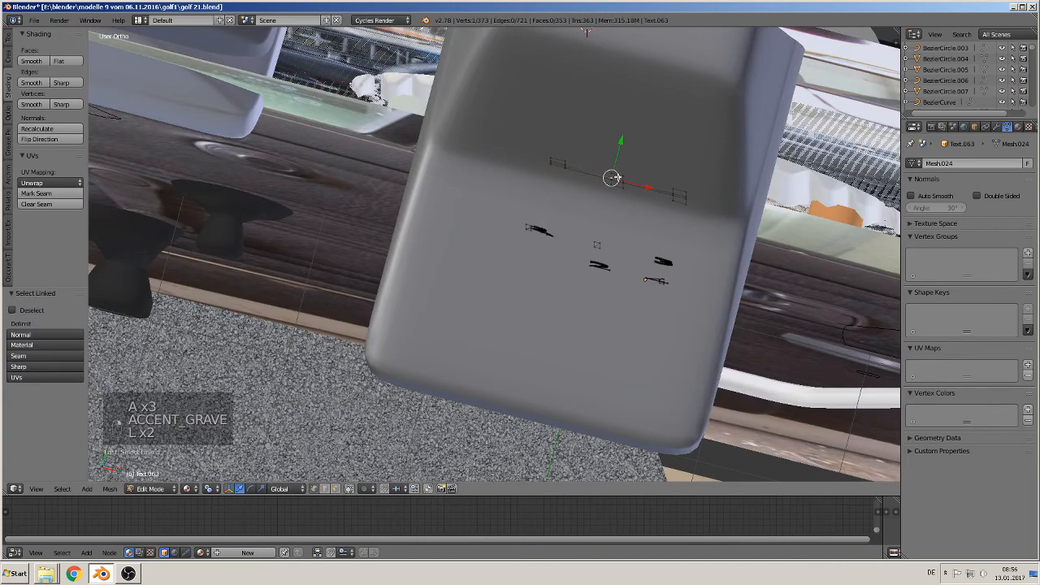
key("l")
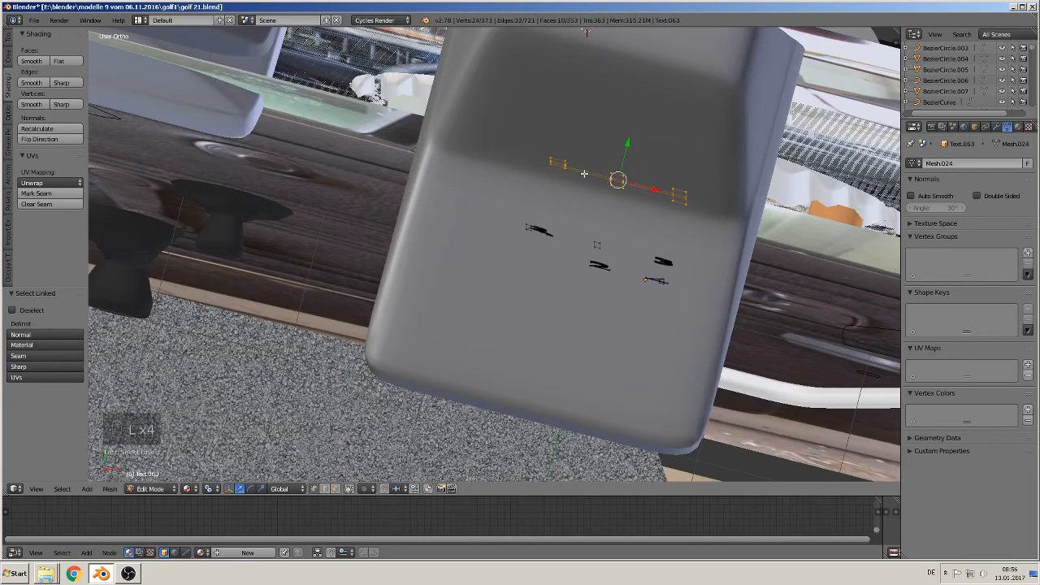
key("KP_7")
key("g")
key("y")
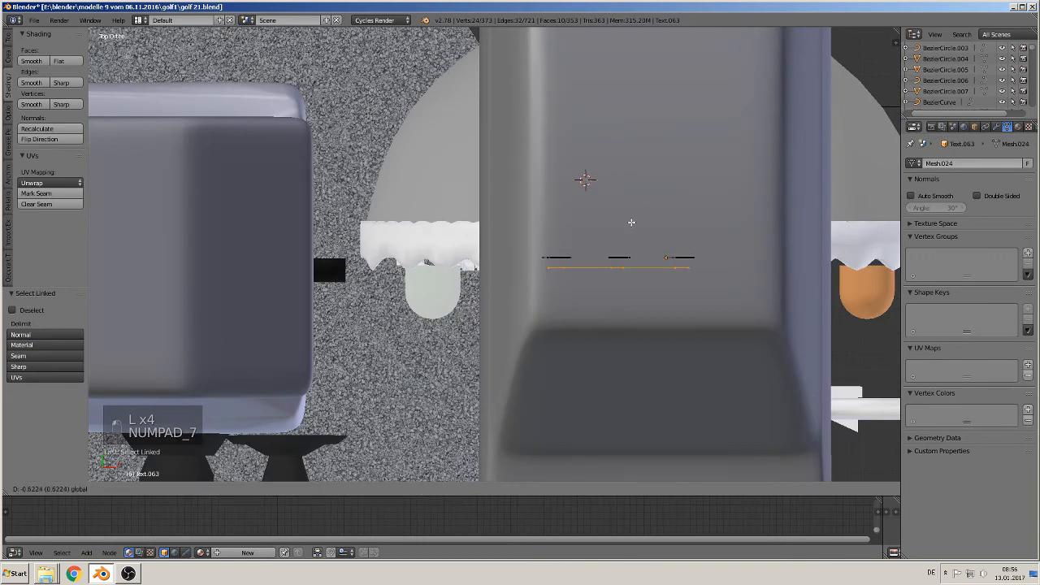
left_click(631, 222)
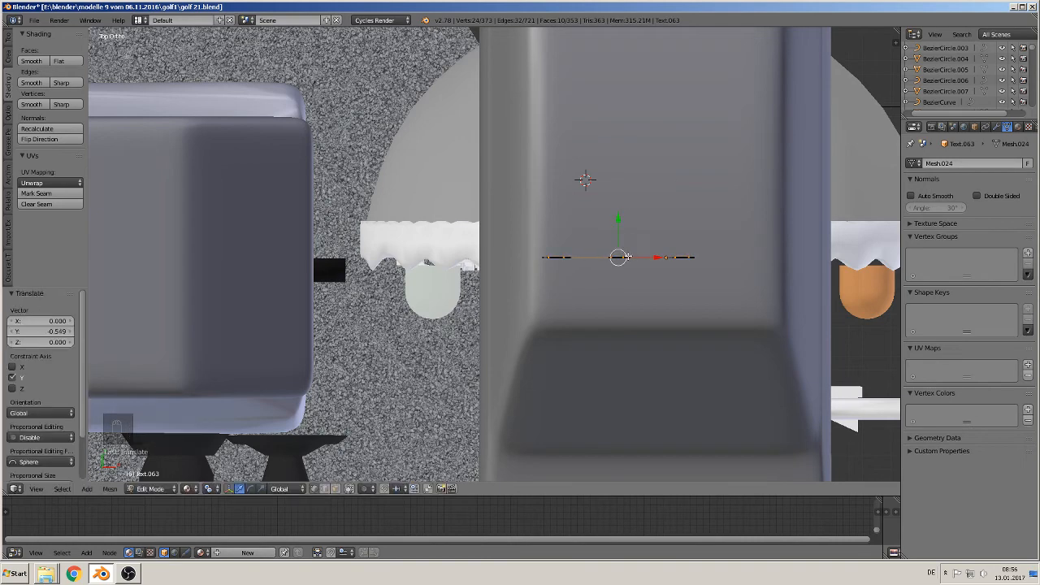
key("Tab")
Show only the layer containing the gear knob, its reference photo and the joined lettering
middle_click_drag(627, 257, 579, 222)
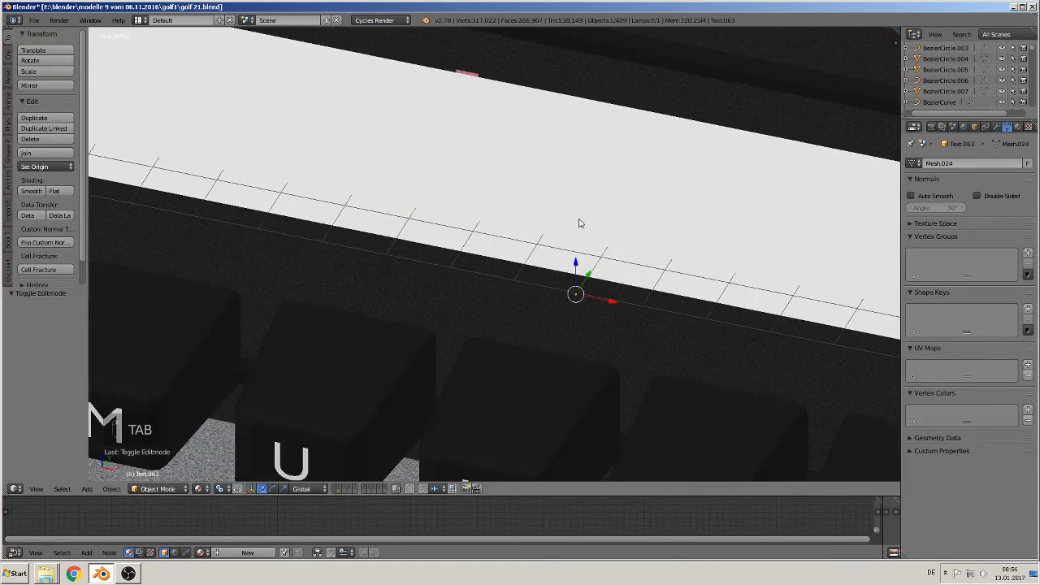
scroll(579, 222, "down", 8)
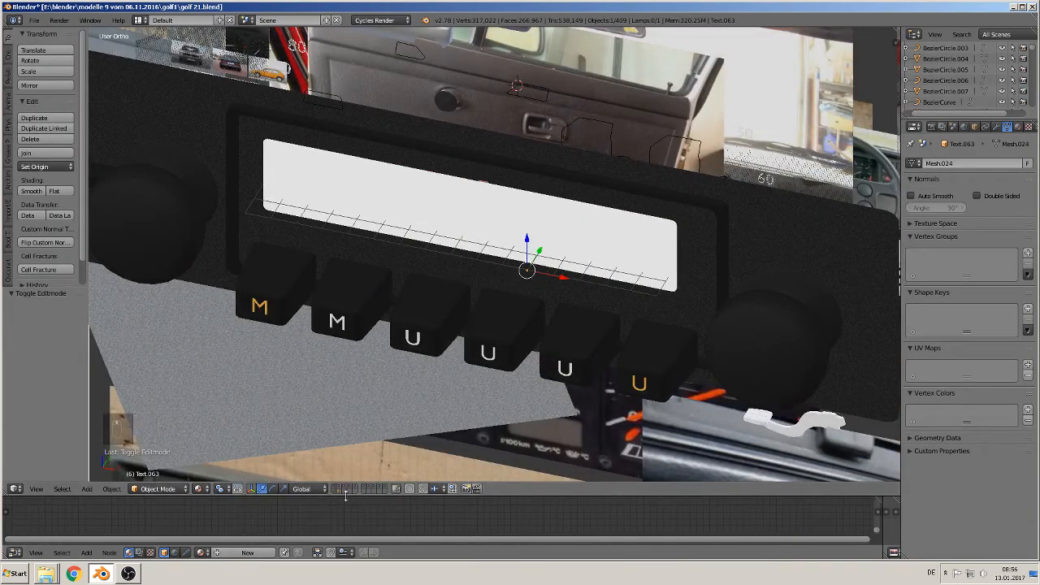
left_click(335, 490)
left_click(338, 491)
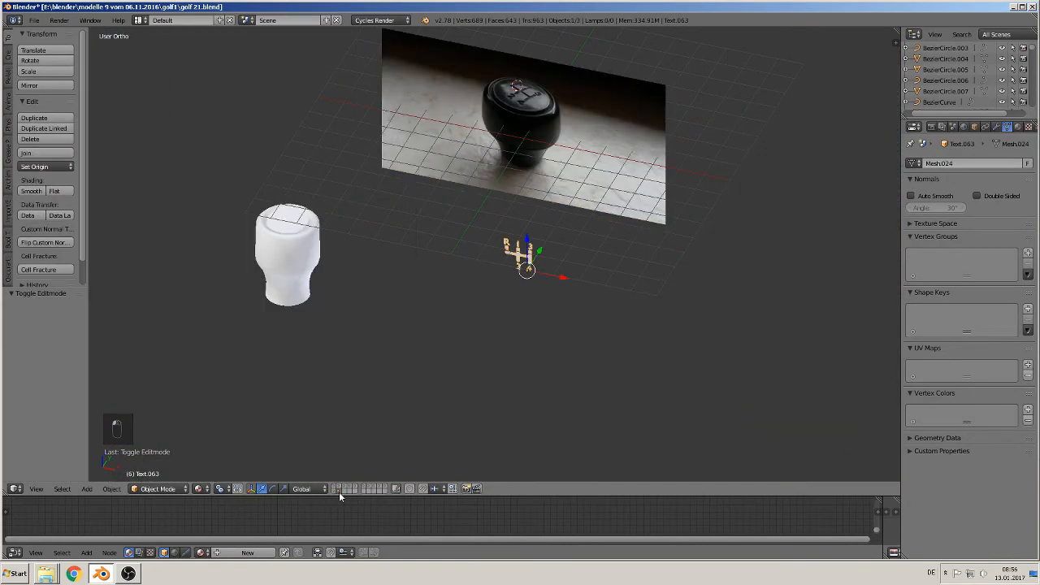
scroll(451, 321, "up", 3)
middle_click_drag(450, 322, 415, 295)
scroll(423, 297, "down", 2)
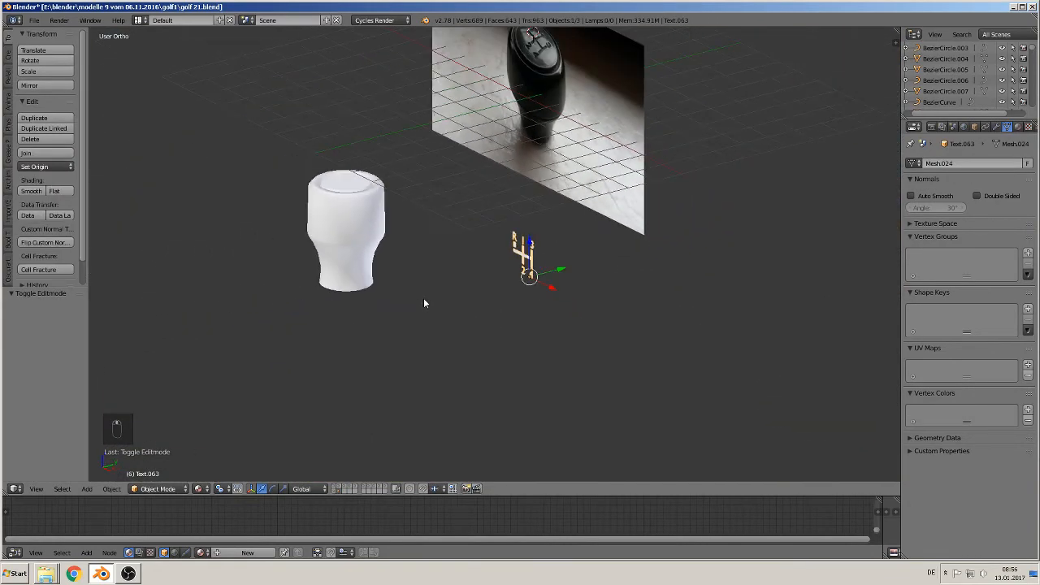
Deselect everything, save the file and set the pivot point to Active Element
scroll(479, 292, "up", 1)
middle_click_drag(480, 293, 549, 272)
key("a")
key("KP_1")
scroll(543, 268, "up", 3)
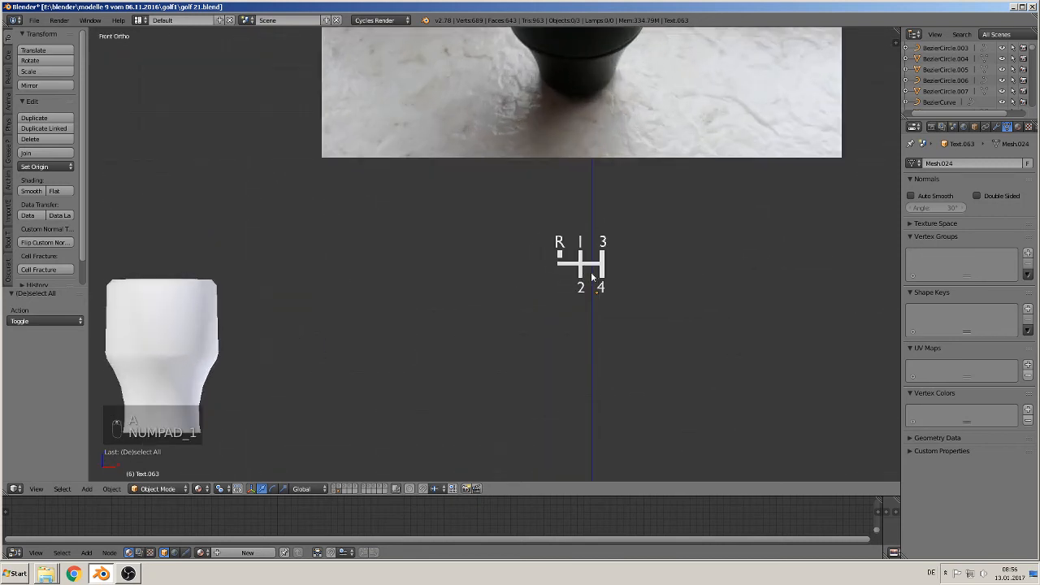
left_click(35, 20)
left_click(51, 101)
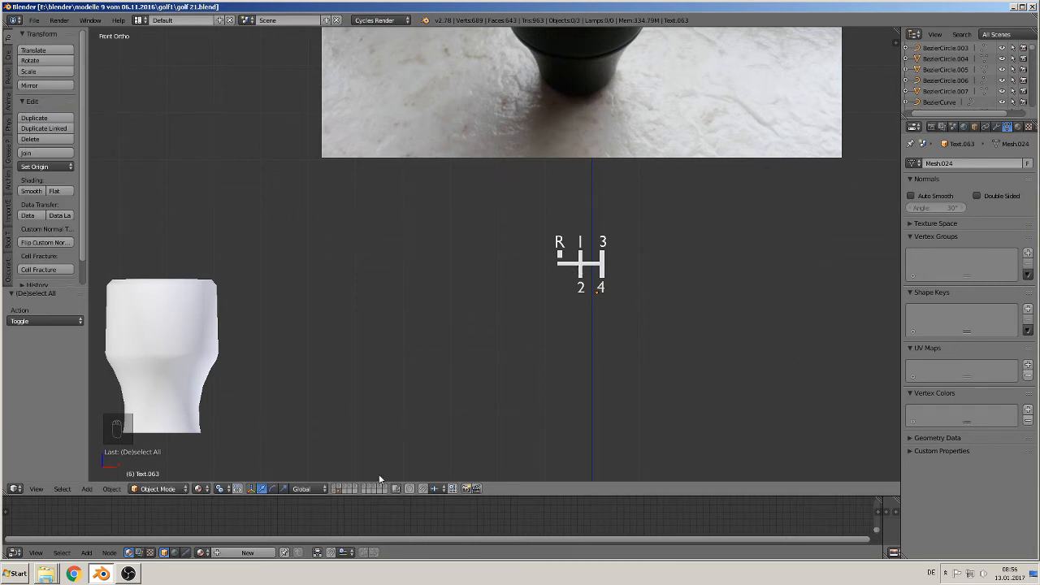
left_click(218, 492)
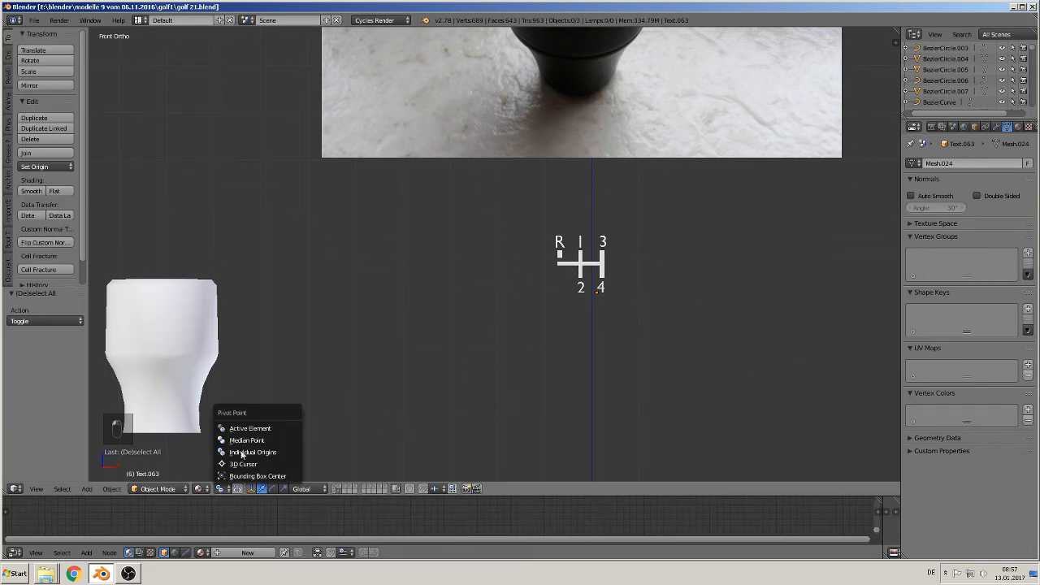
left_click(249, 432)
Select the camera on the car's layer, move it to the gear knob's layer and display that layer
left_click(335, 489)
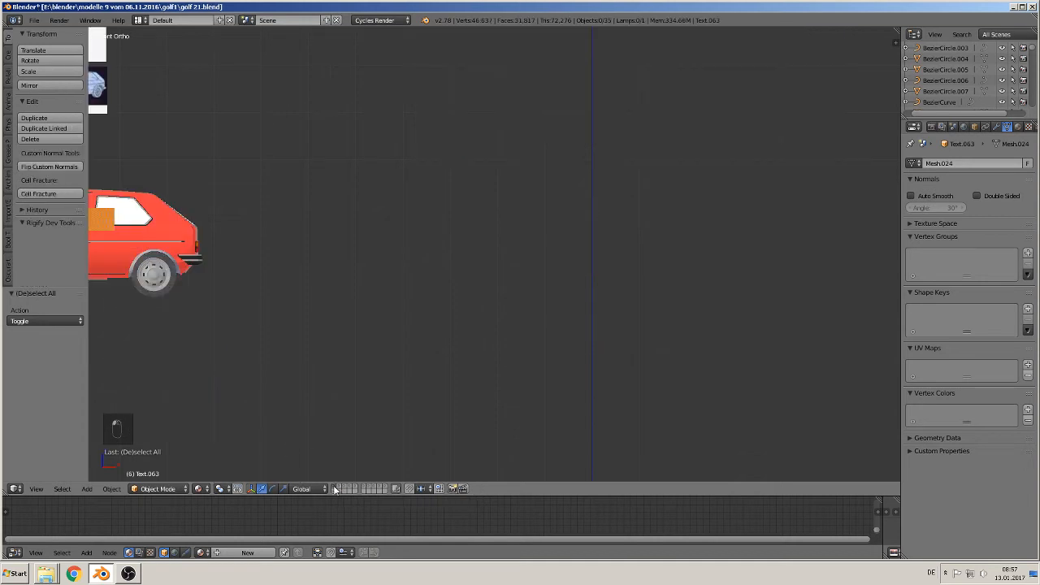
scroll(329, 431, "down", 4)
right_click(269, 238)
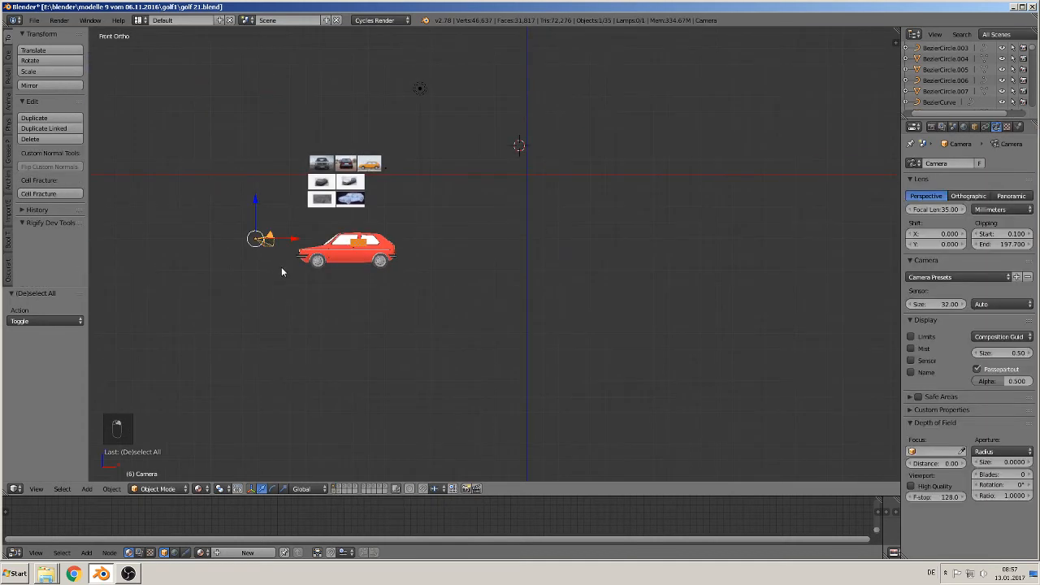
left_click(385, 488)
left_click(333, 489)
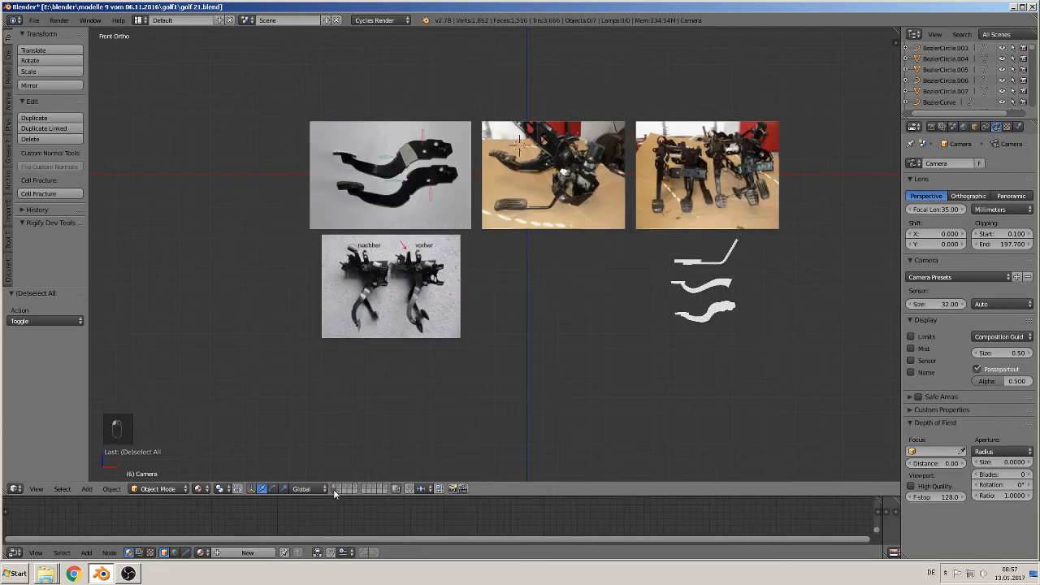
left_click(338, 489)
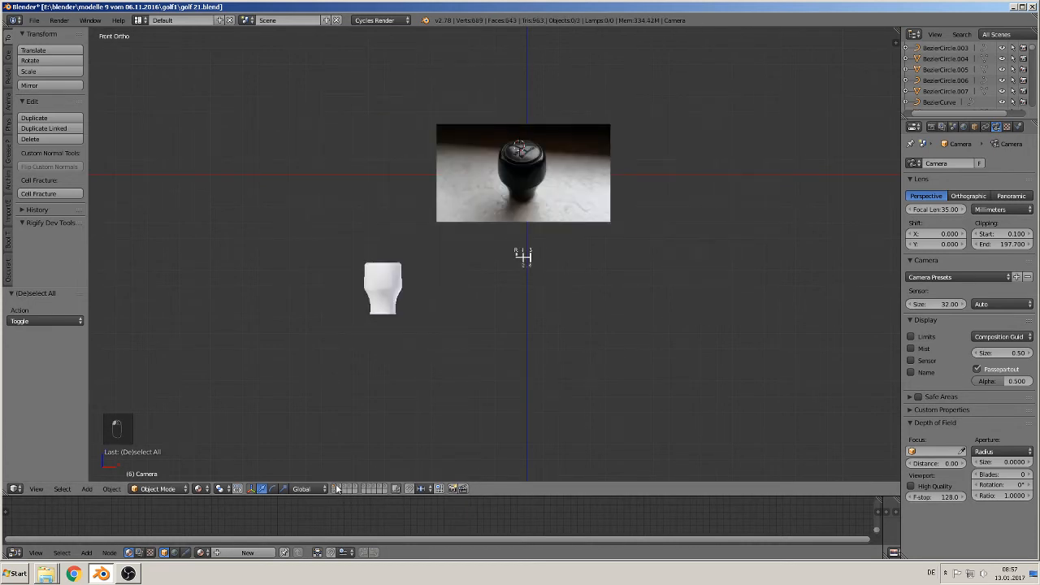
left_click(334, 488)
key("m")
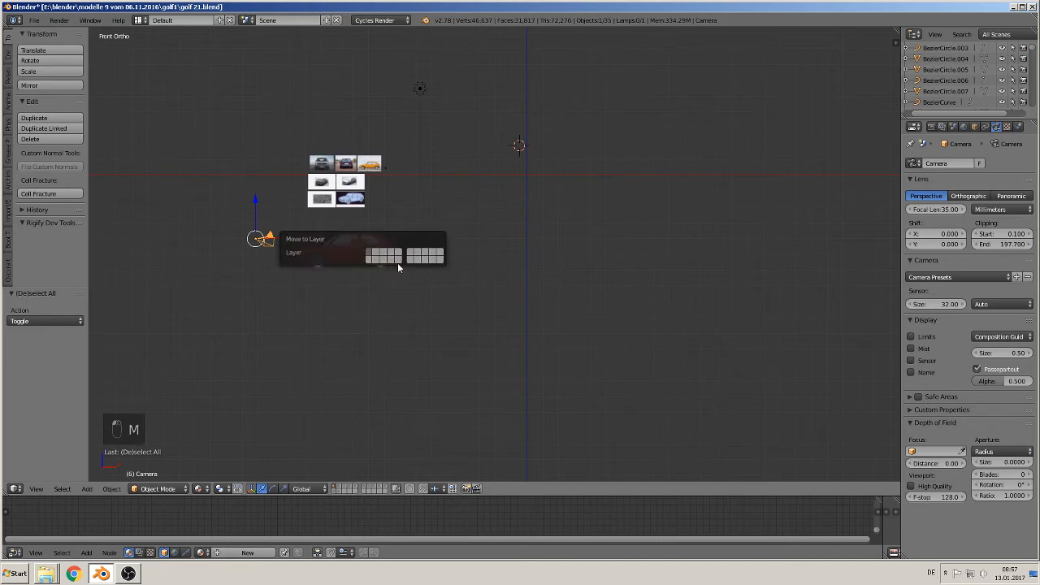
left_click(372, 260)
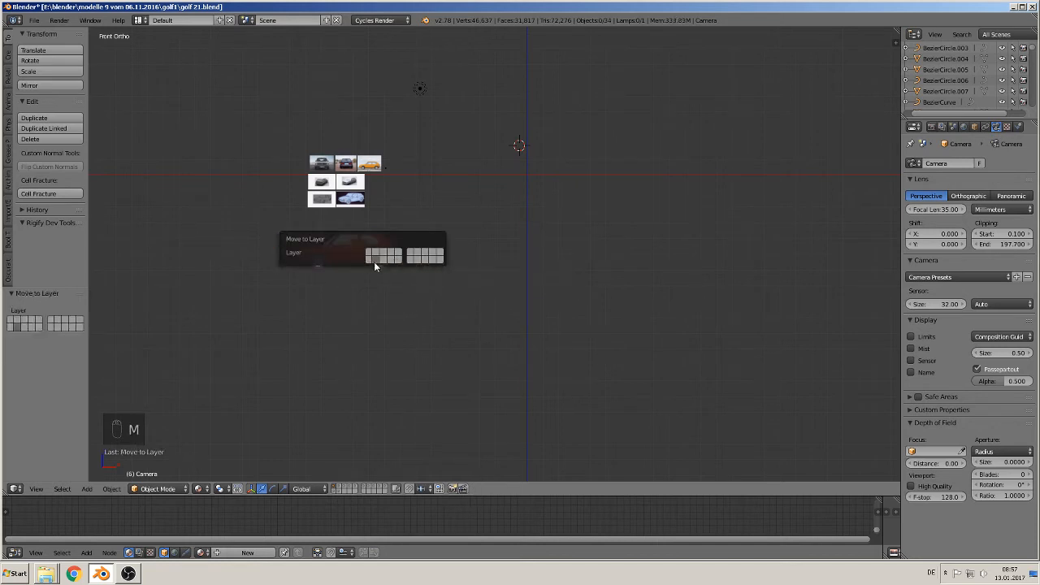
left_click(339, 493)
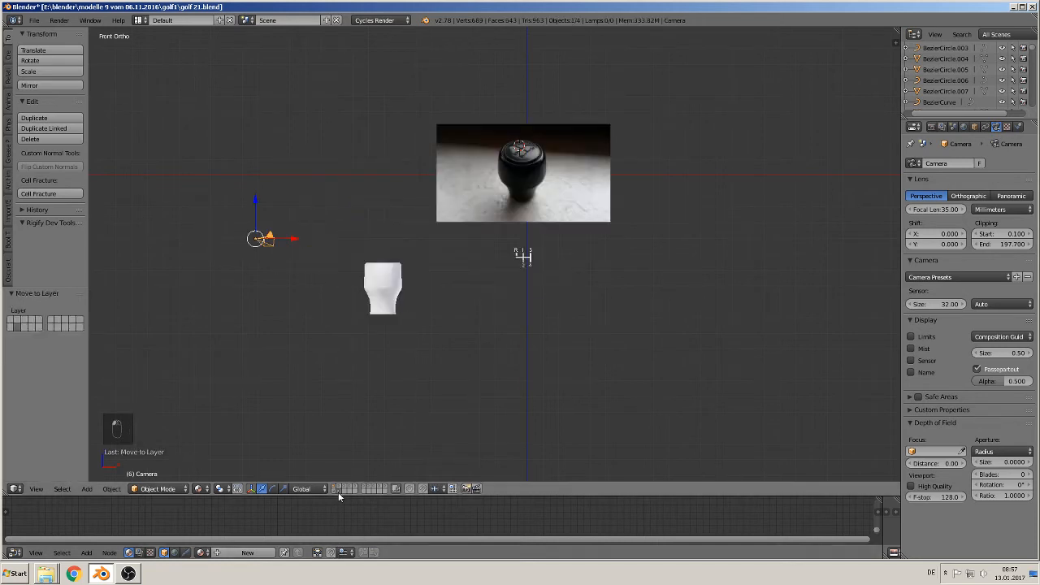
Move the camera about 16.4 along X to bring it near the joined lettering
scroll(470, 357, "down", 2)
left_click_drag(358, 234, 551, 259)
scroll(548, 263, "up", 3)
scroll(544, 269, "up", 3)
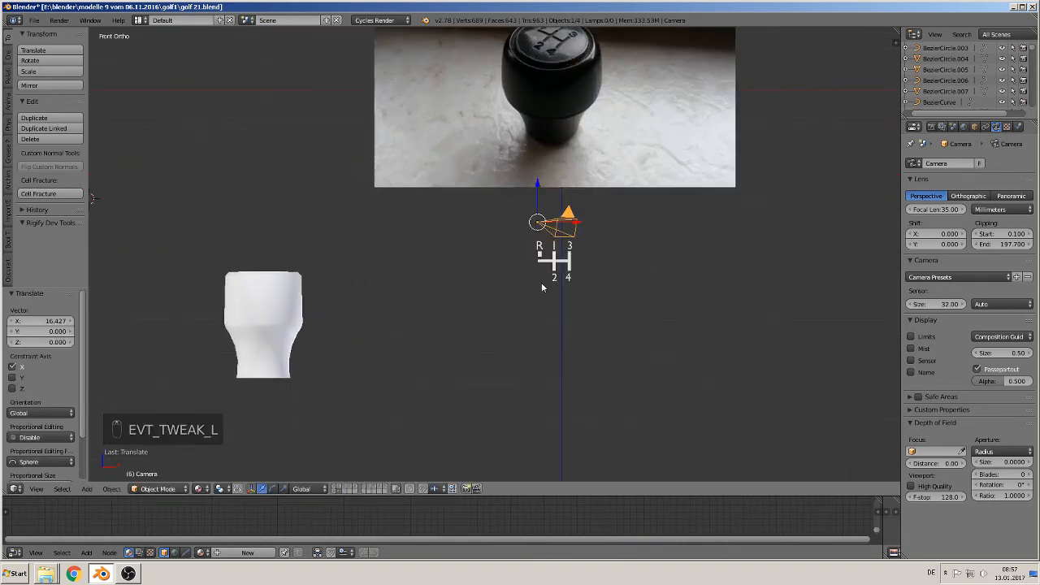
Rotate the camera about -53° in top view to face straight along Y, and shift it about 0.73 along X
middle_click_drag(538, 287, 530, 373)
key("KP_7")
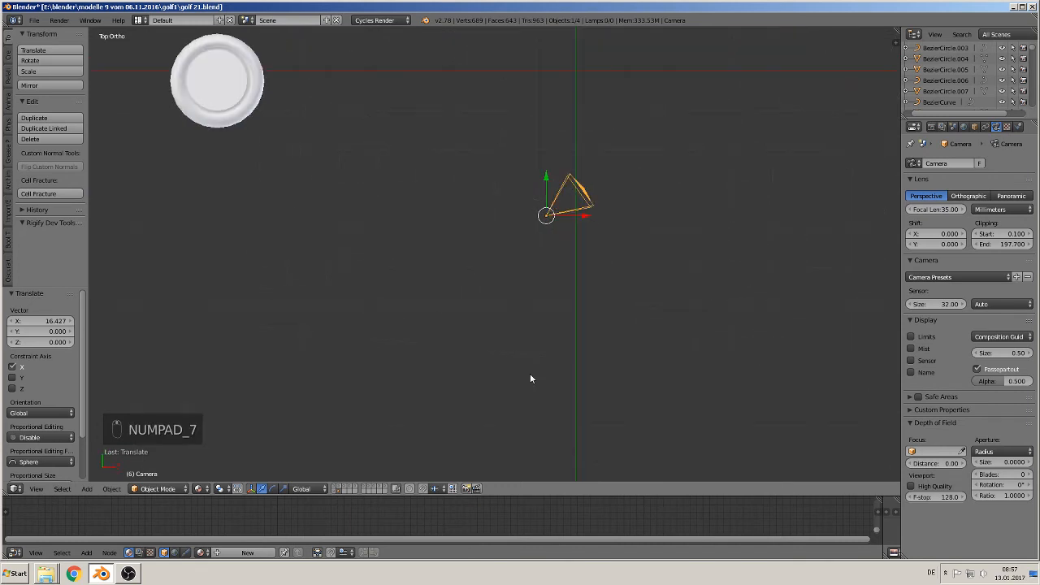
key("r")
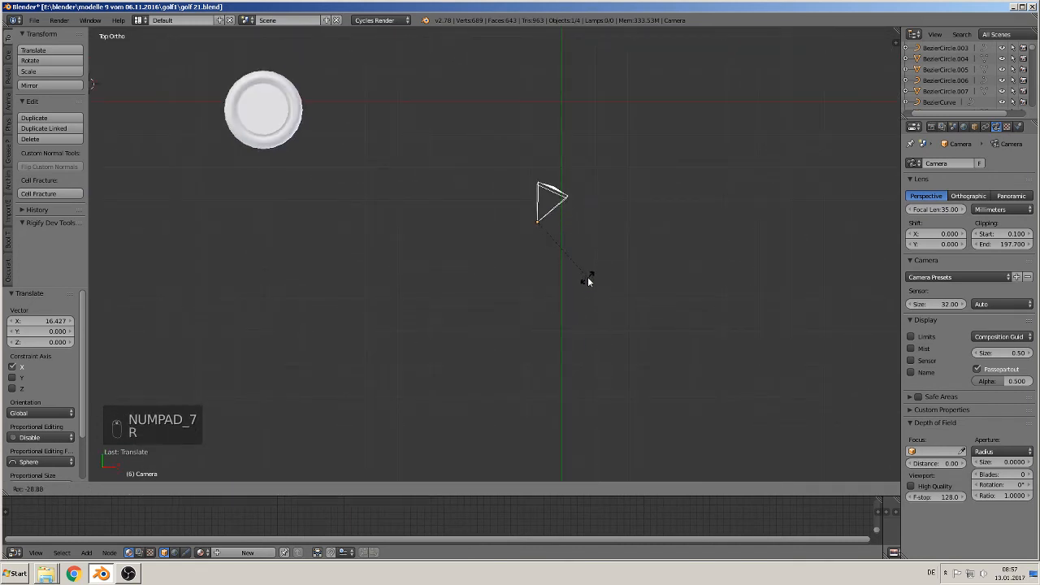
left_click(582, 242)
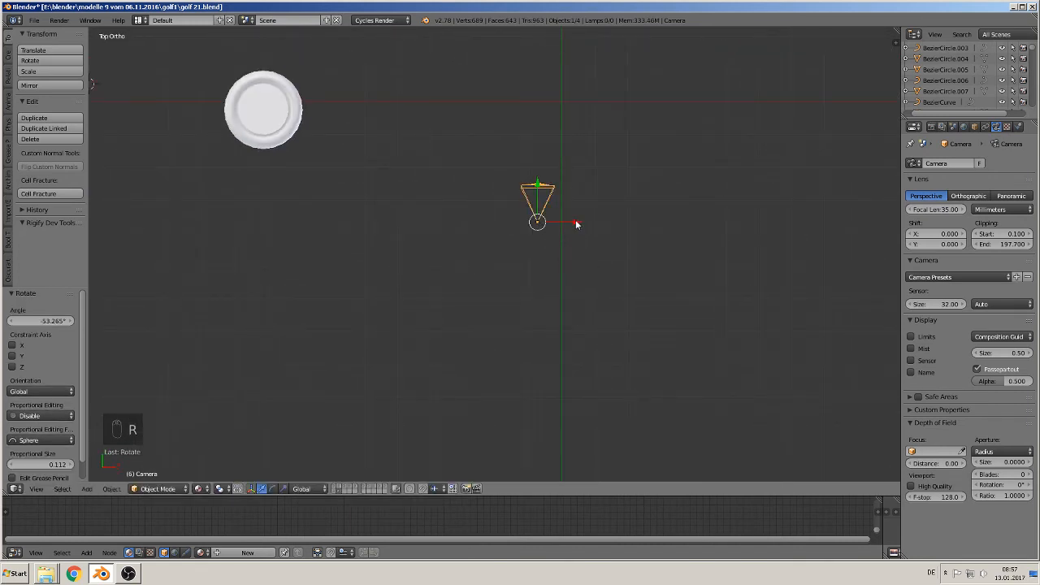
left_click_drag(574, 221, 599, 220)
middle_click_drag(600, 221, 588, 129)
key("KP_1")
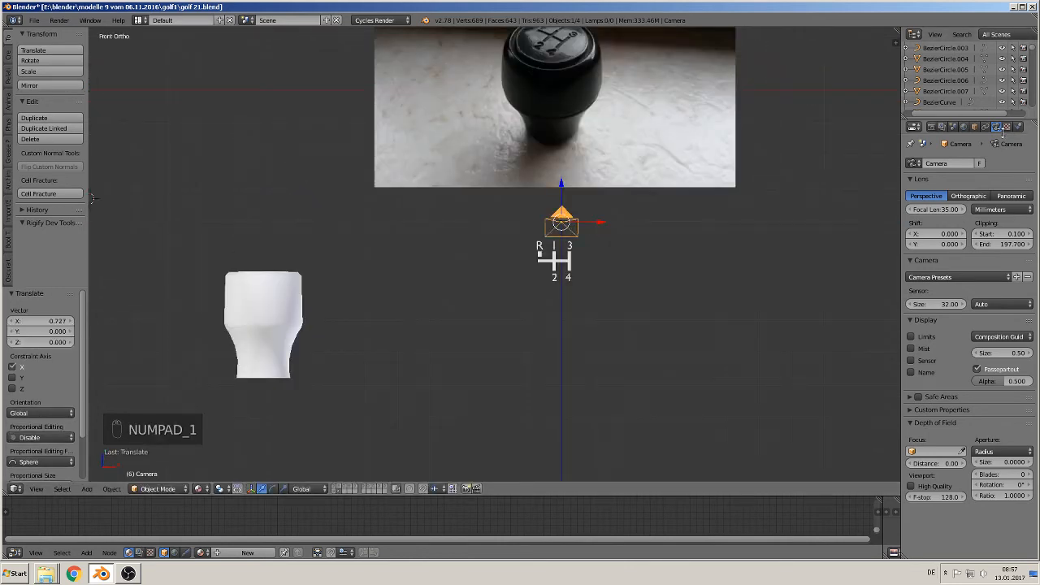
Switch the camera to Orthographic and set its orthographic scale to 1.814
left_click(979, 198)
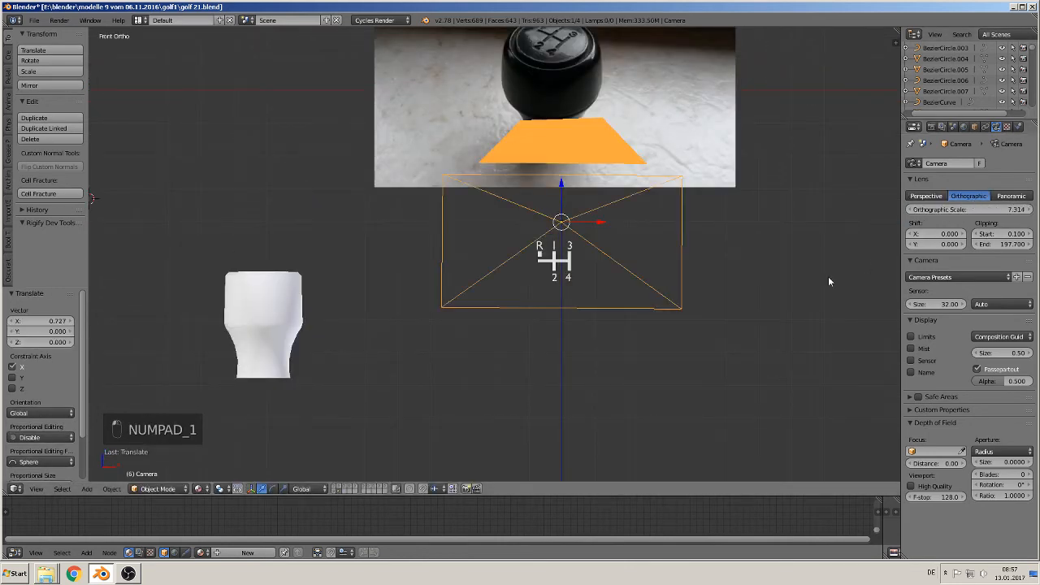
scroll(804, 282, "up", 1)
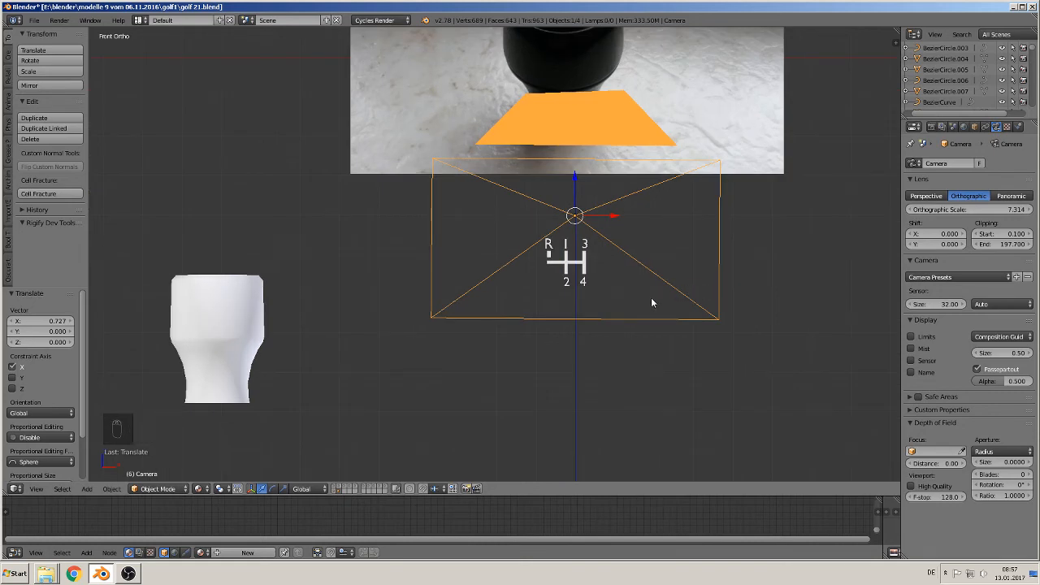
key("KP_0")
scroll(461, 271, "up", 4)
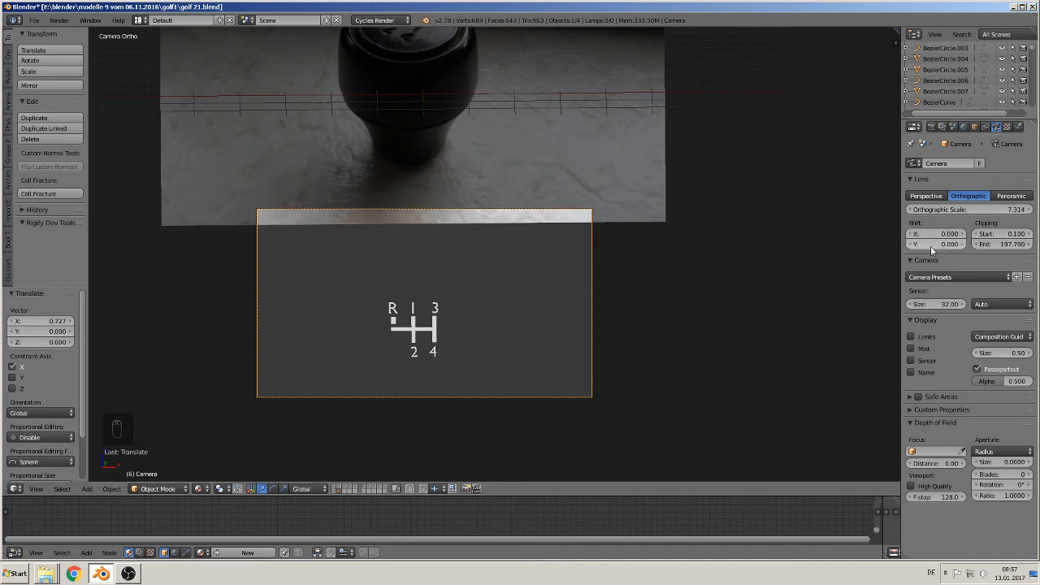
left_click_drag(981, 209, 886, 209)
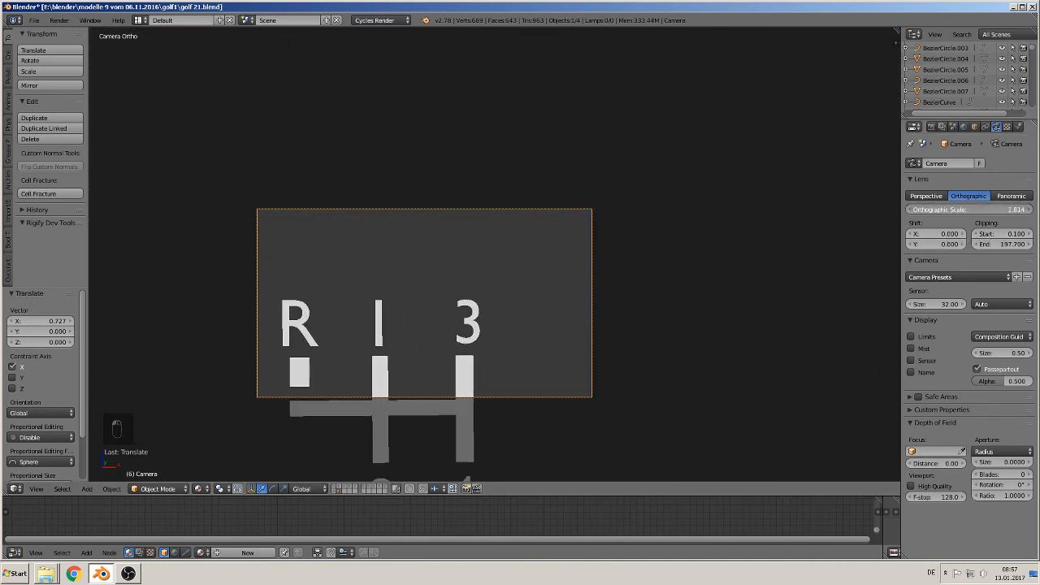
Centre the camera on the shift pattern and set its orthographic scale to 2.614 to frame all the lettering
key("KP_1")
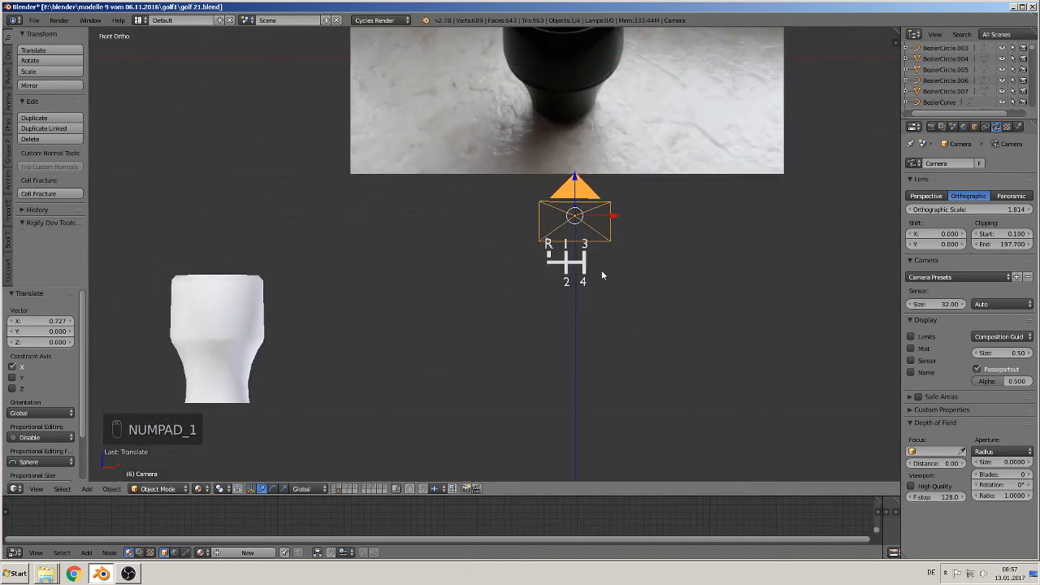
key("g")
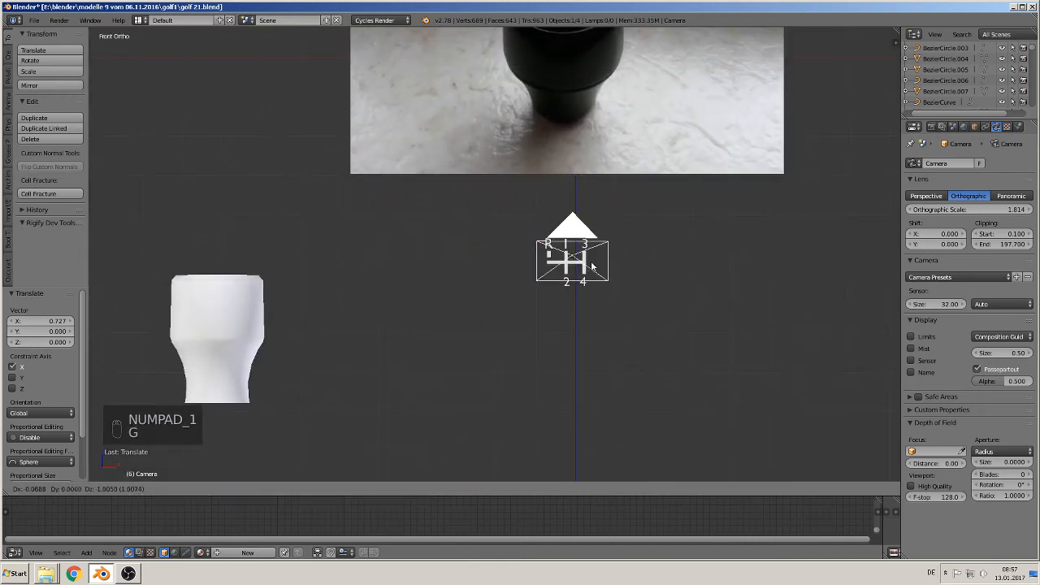
left_click(596, 272)
key("KP_0")
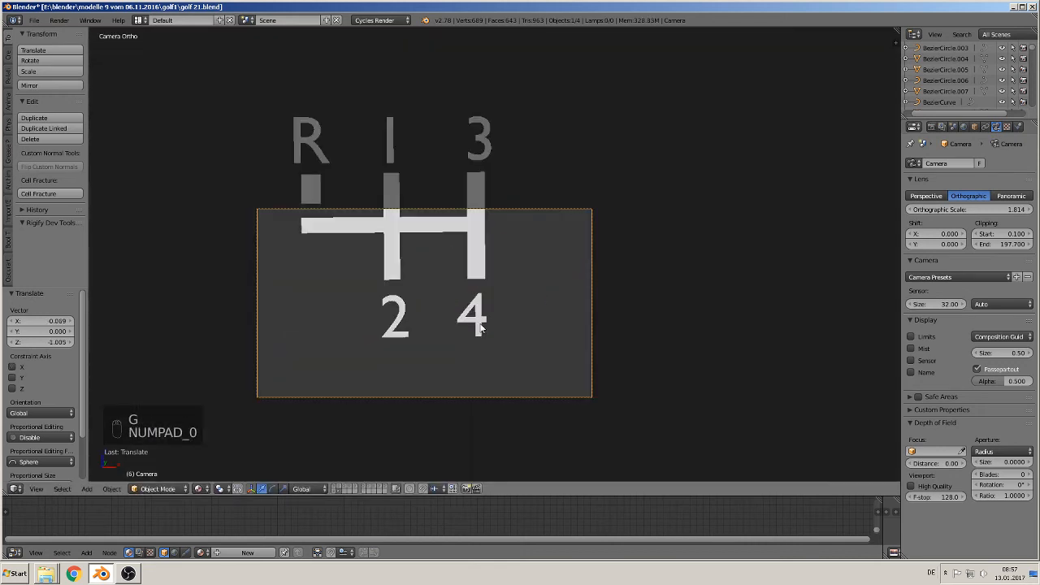
key("g")
left_click(455, 249)
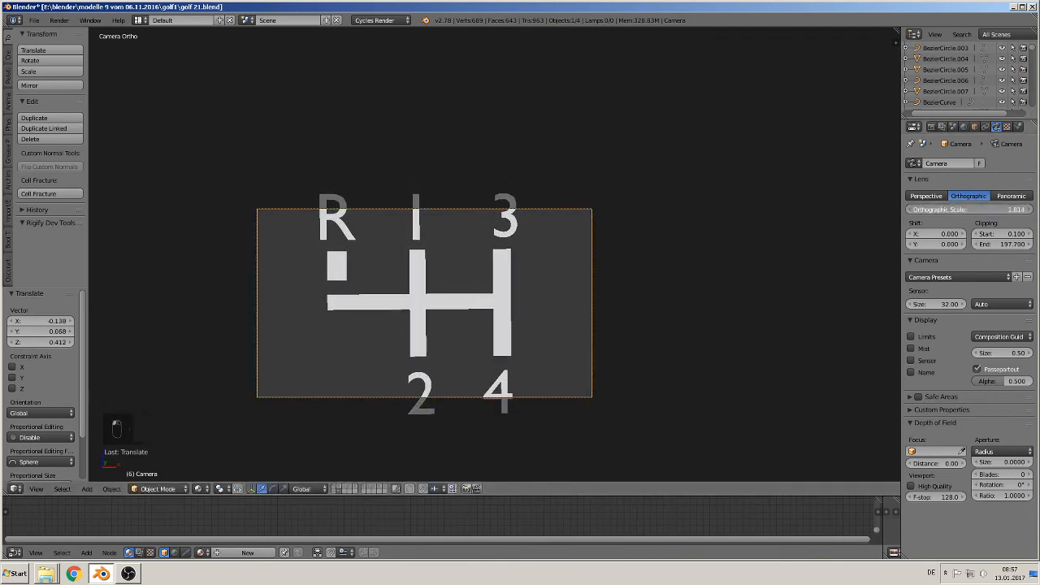
mouse_move(967, 209)
left_mouse_down()
mouse_move(1006, 210)
mouse_move(983, 210)
left_mouse_up()
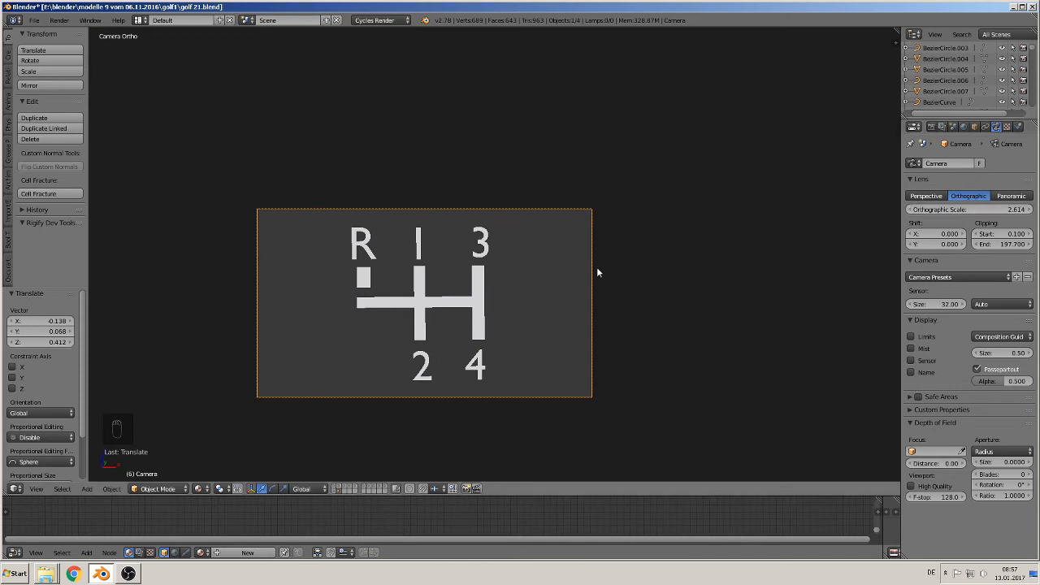
key("KP_1")
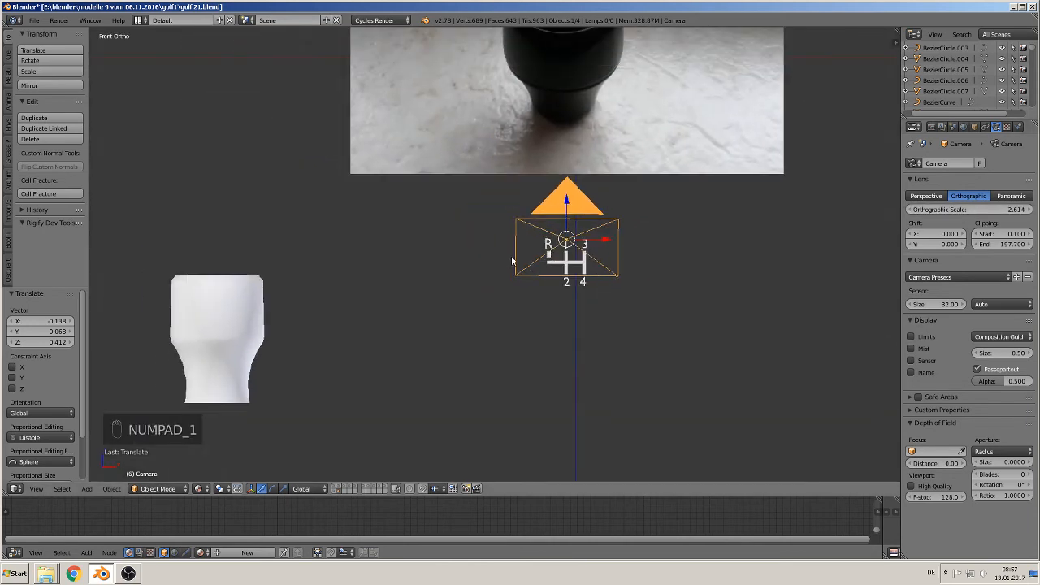
Set the camera's rotation to 90° on X and 0° on both Y and Z
scroll(588, 278, "up", 5)
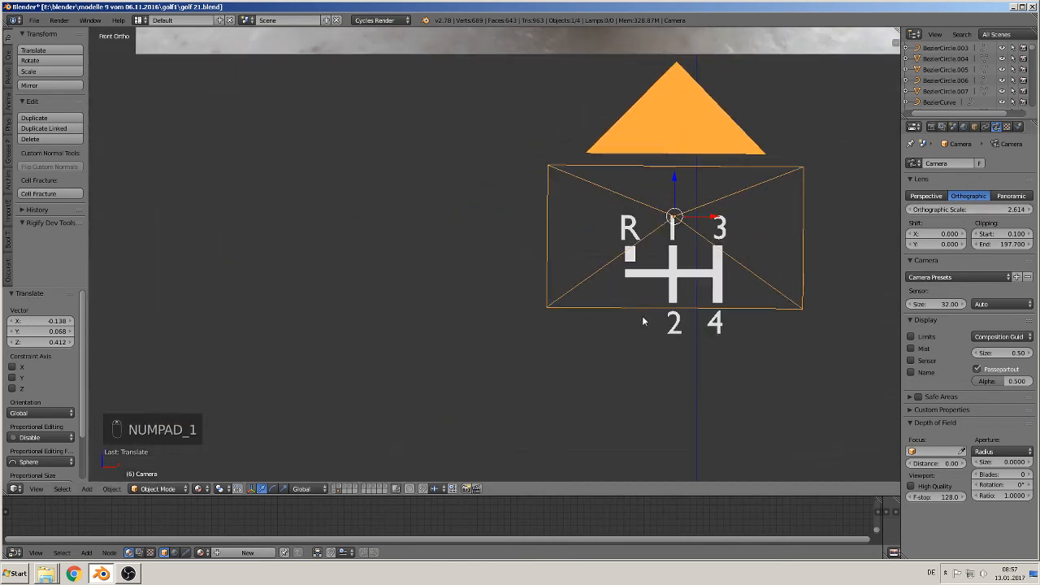
scroll(479, 356, "up", 2)
scroll(488, 353, "down", 4)
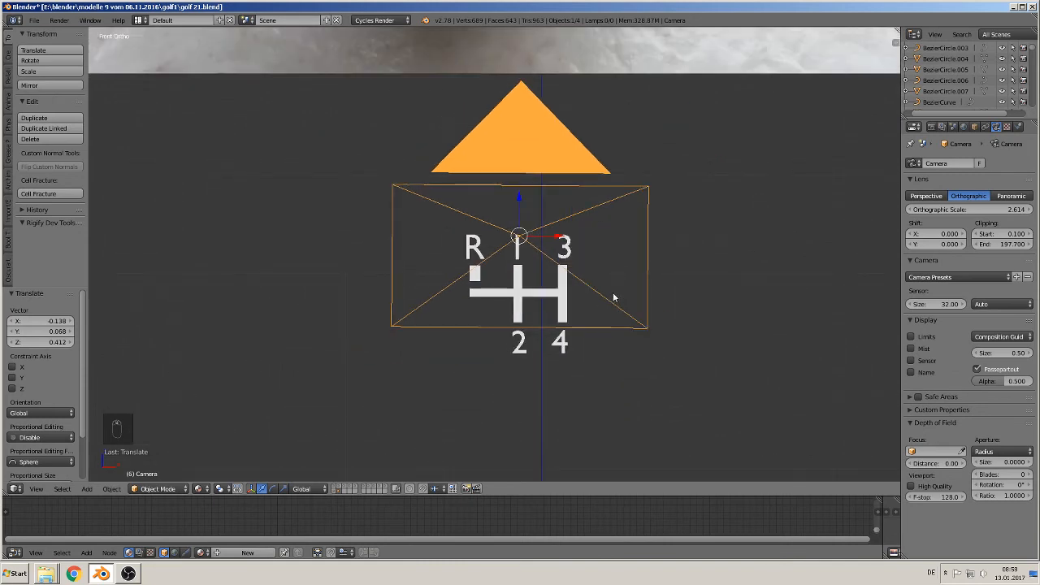
key("n")
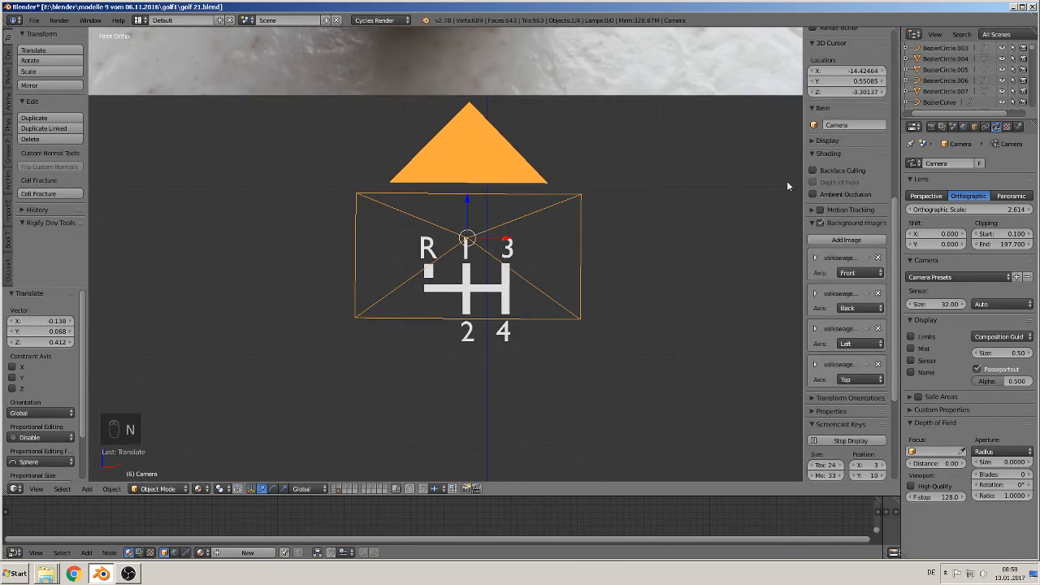
scroll(787, 186, "up", 1)
scroll(845, 186, "up", 10)
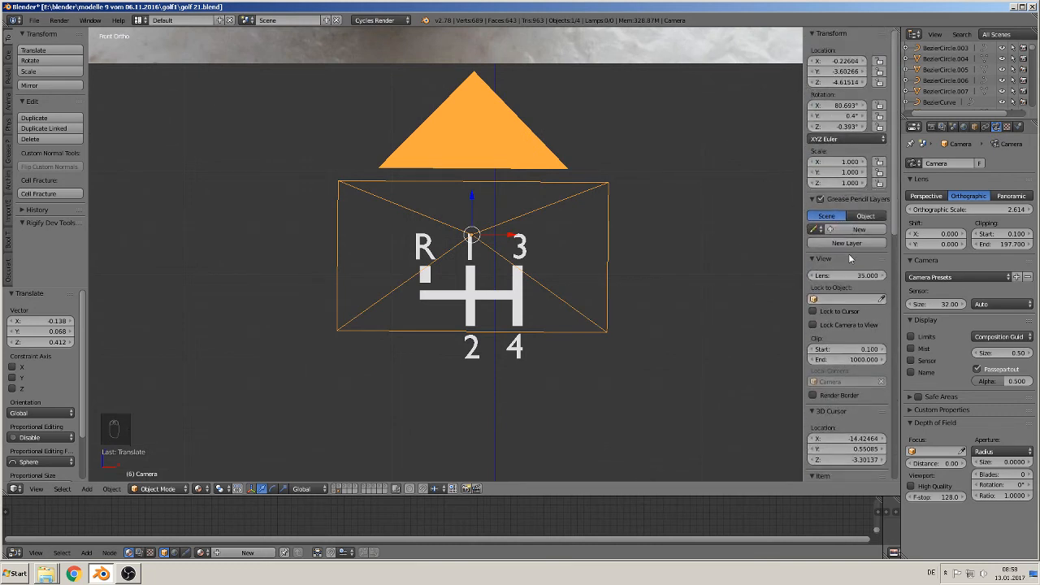
left_click(837, 126)
type("0")
key("Return")
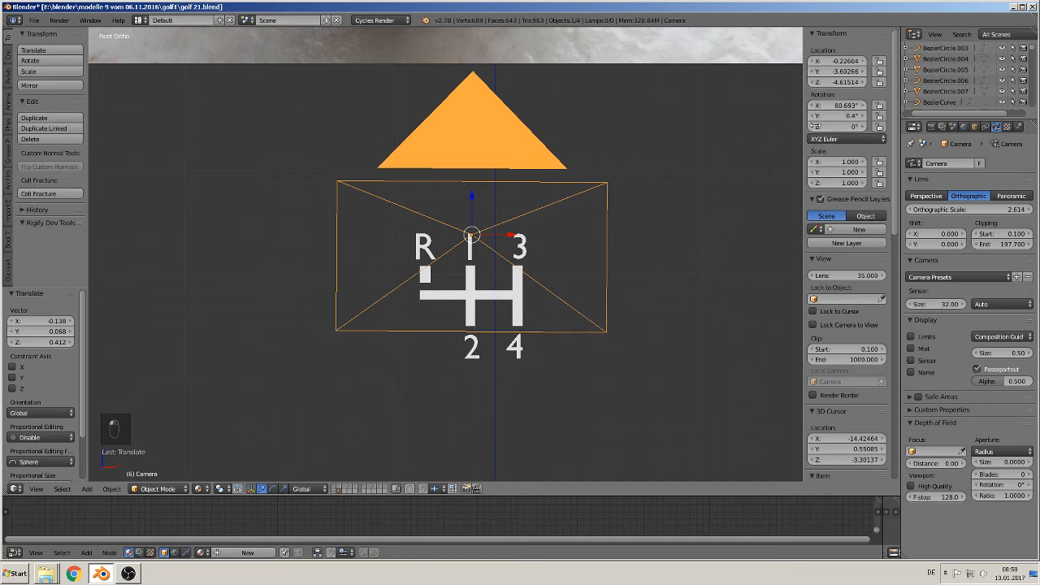
left_click(850, 116)
type("0")
key("Return")
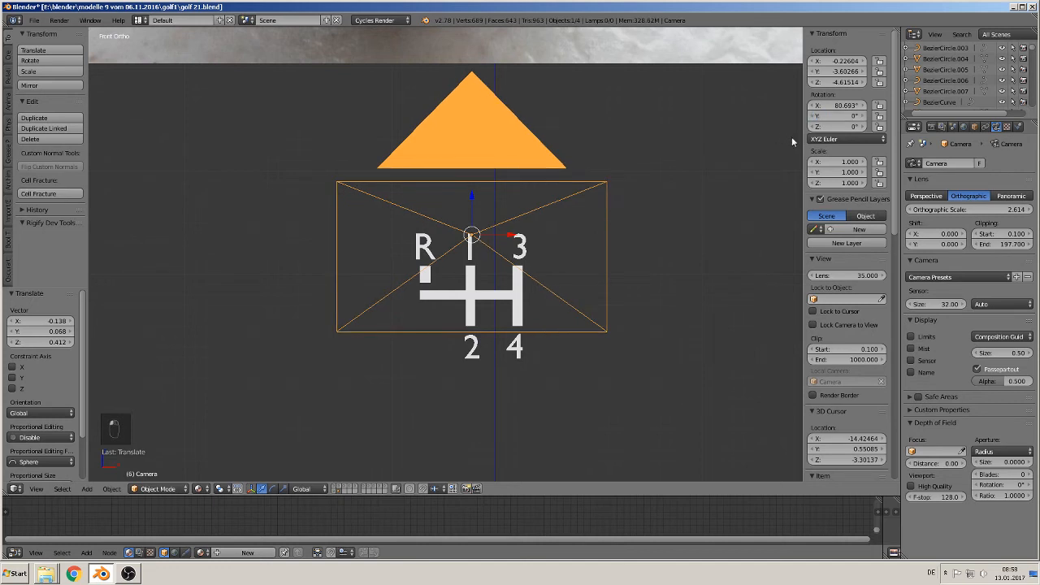
left_click(843, 106)
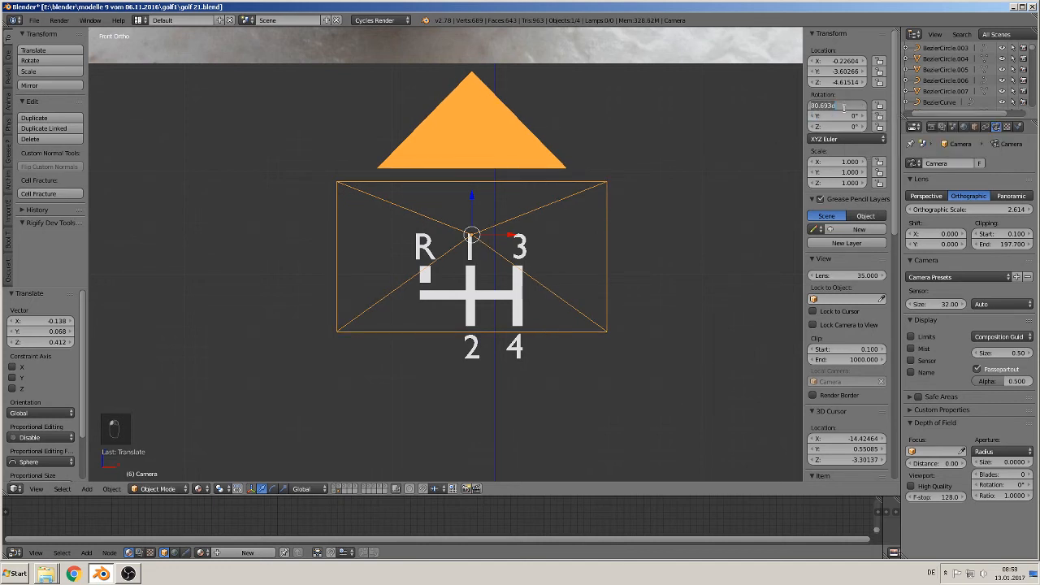
type("90")
key("Return")
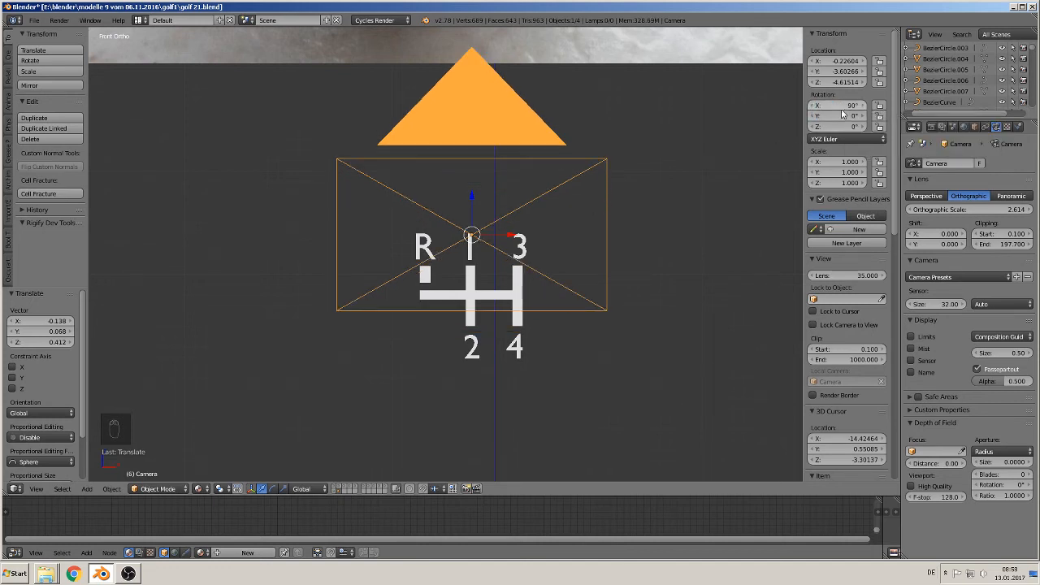
Move the camera to about X -0.149, Z -5.236 so its frame encloses the whole shift pattern and lettering
left_click(642, 212)
left_click_drag(473, 210, 525, 284)
left_click(499, 281)
key("KP_0")
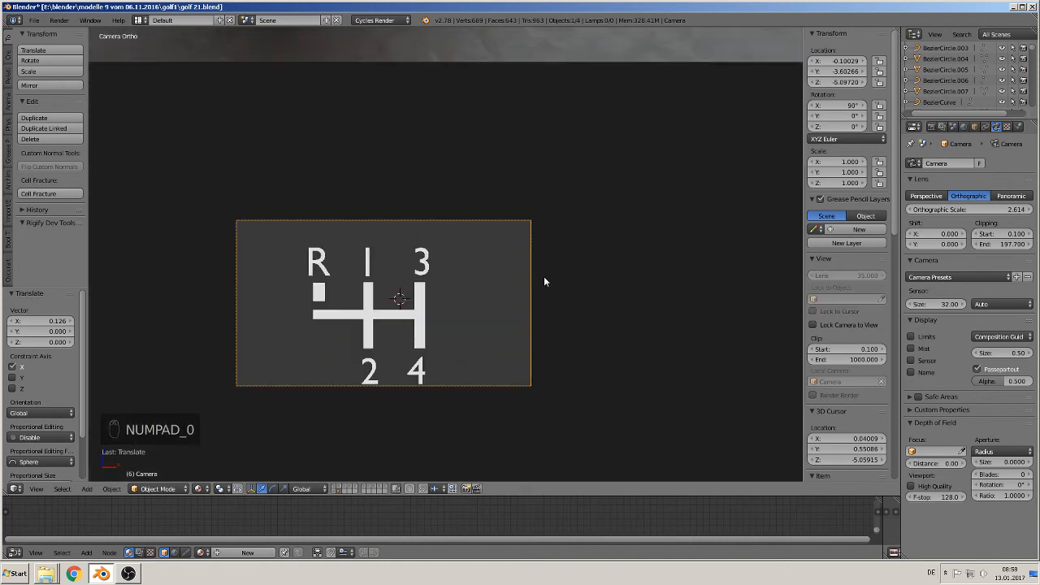
key("g")
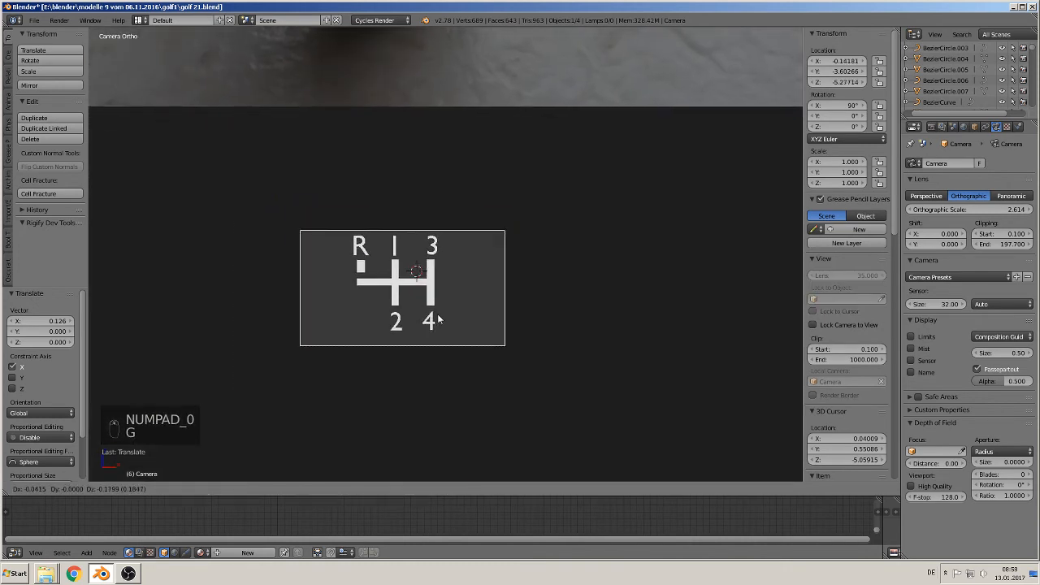
left_click(438, 313)
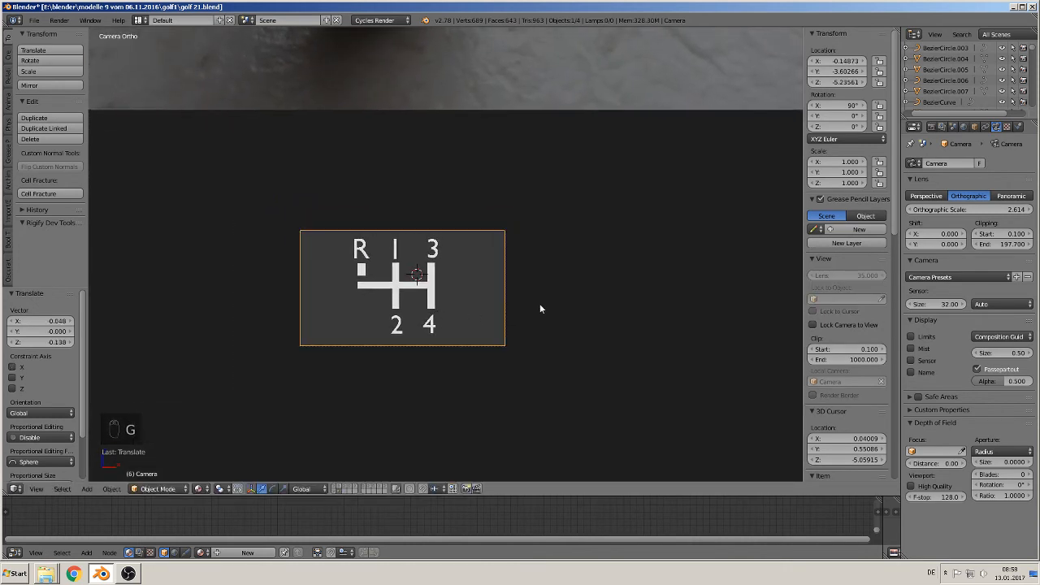
middle_click_drag(575, 328, 641, 320, "shift")
scroll(676, 319, "up", 2)
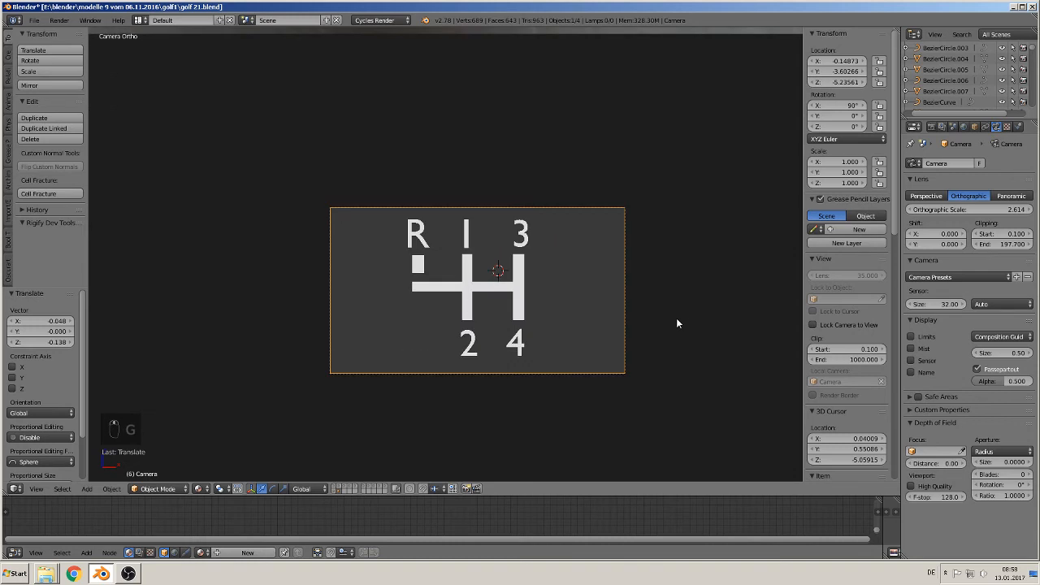
Preview the camera view in Rendered shading, then return the viewport to Solid shading
left_click(202, 489)
key("Return")
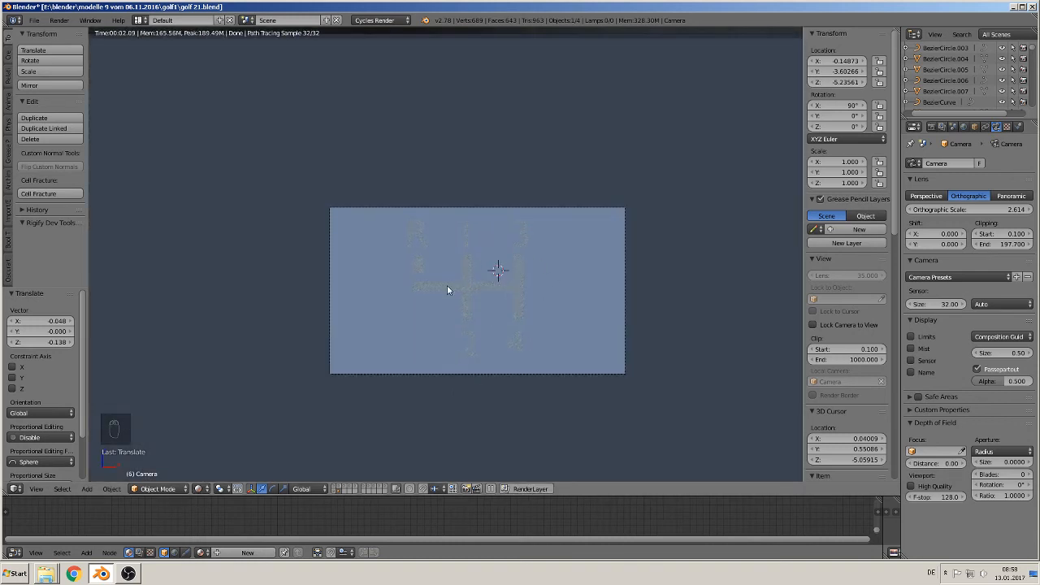
left_click(200, 489)
left_click(223, 433)
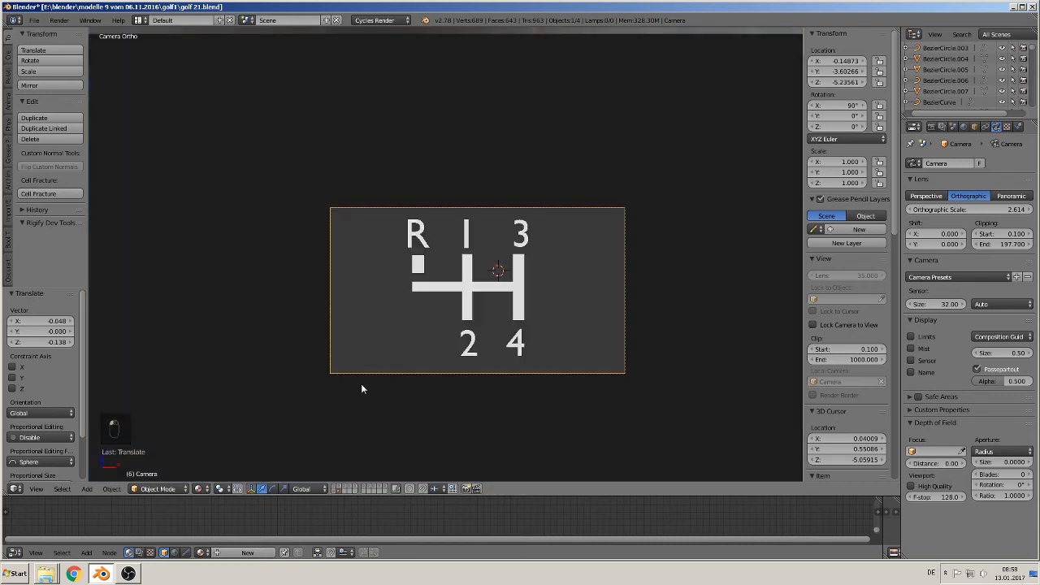
Replace the world background's environment texture with a plain RGB colour set to black
left_click(963, 127)
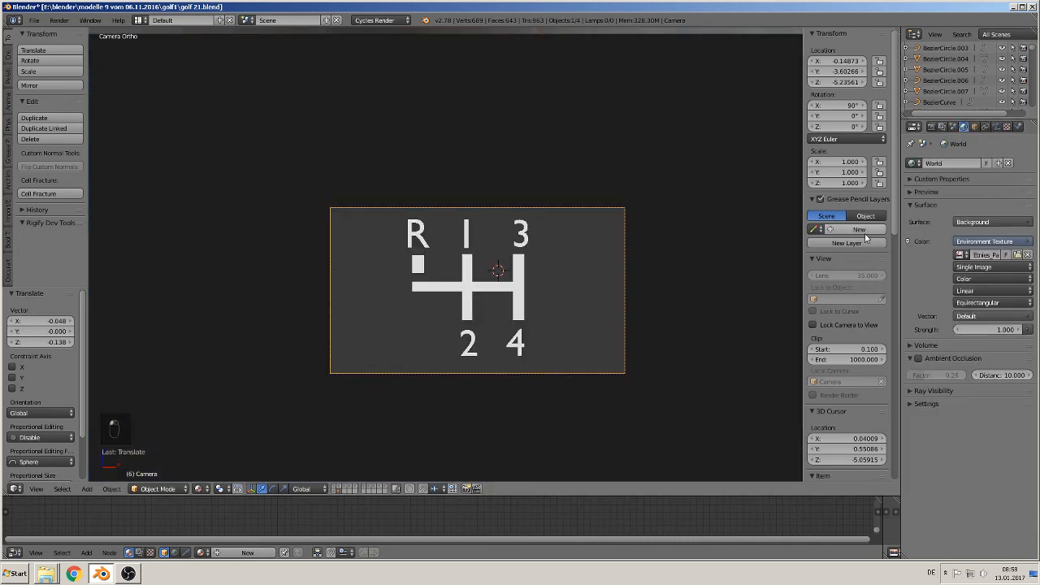
left_click(981, 242)
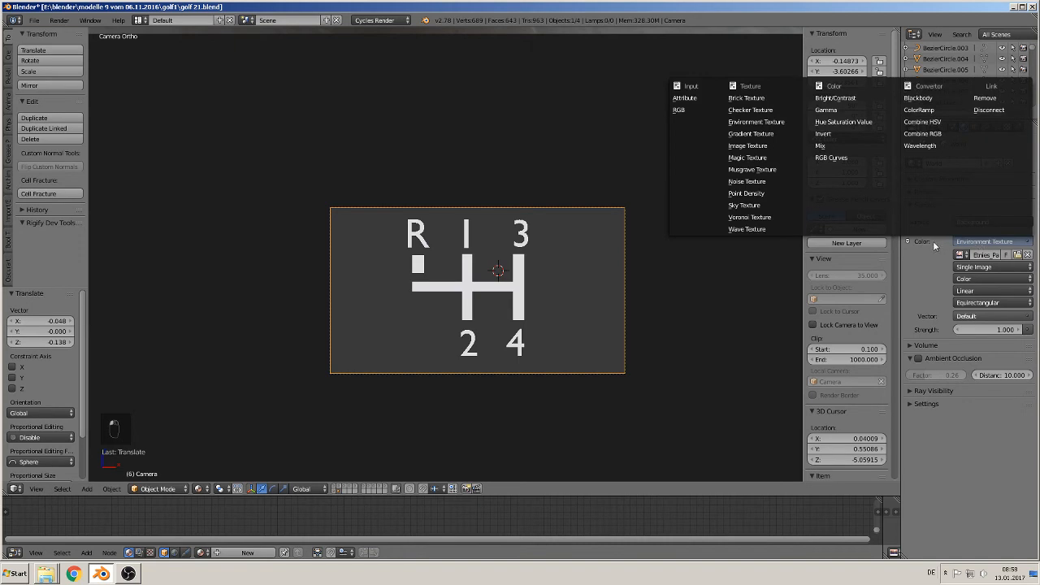
left_click(691, 111)
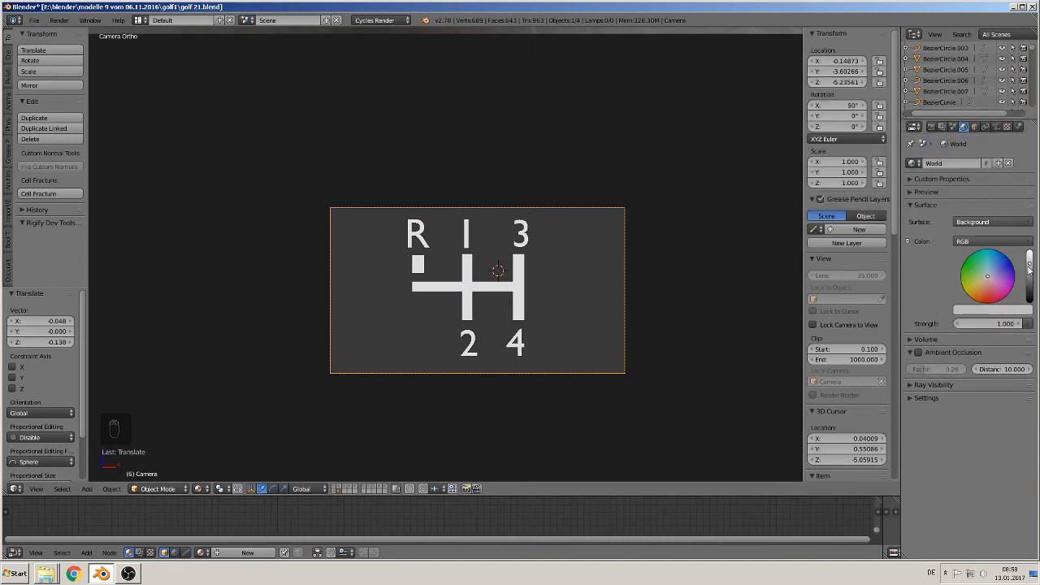
left_click_drag(1029, 269, 1030, 313)
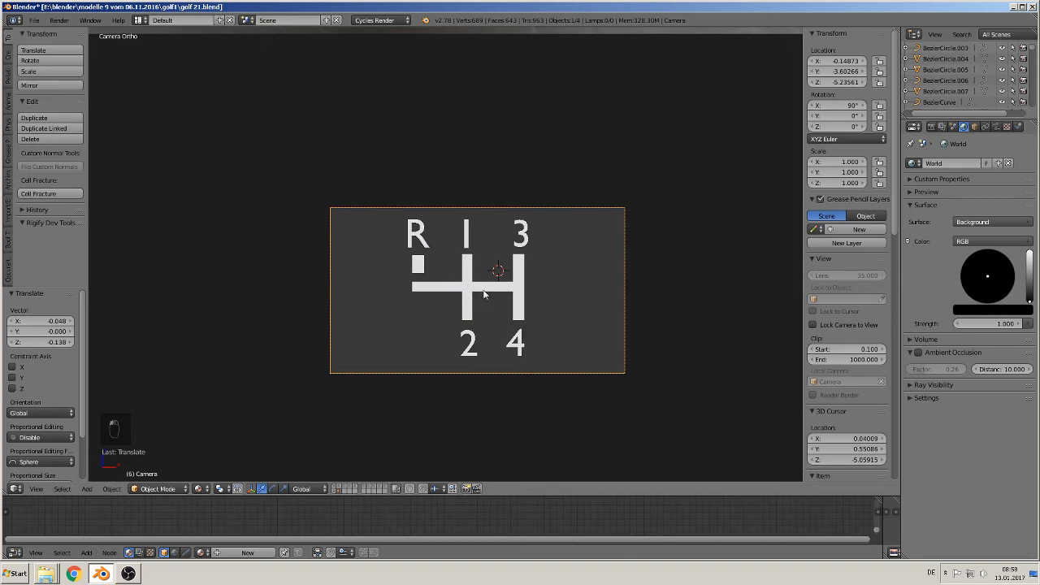
Render the camera view and enlarge the node and image editor areas to show the render result
key("F12")
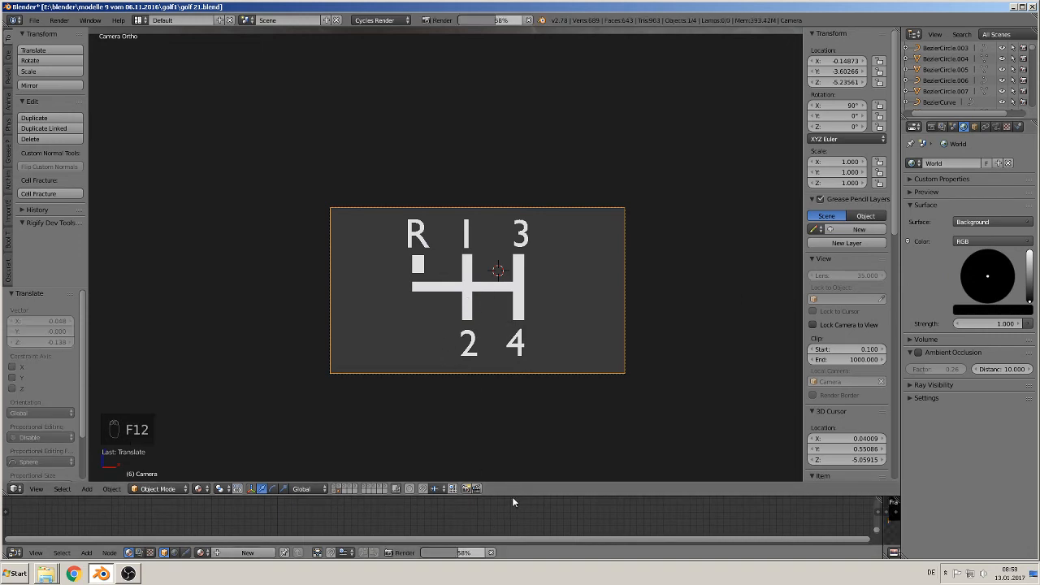
left_click_drag(512, 495, 552, 282)
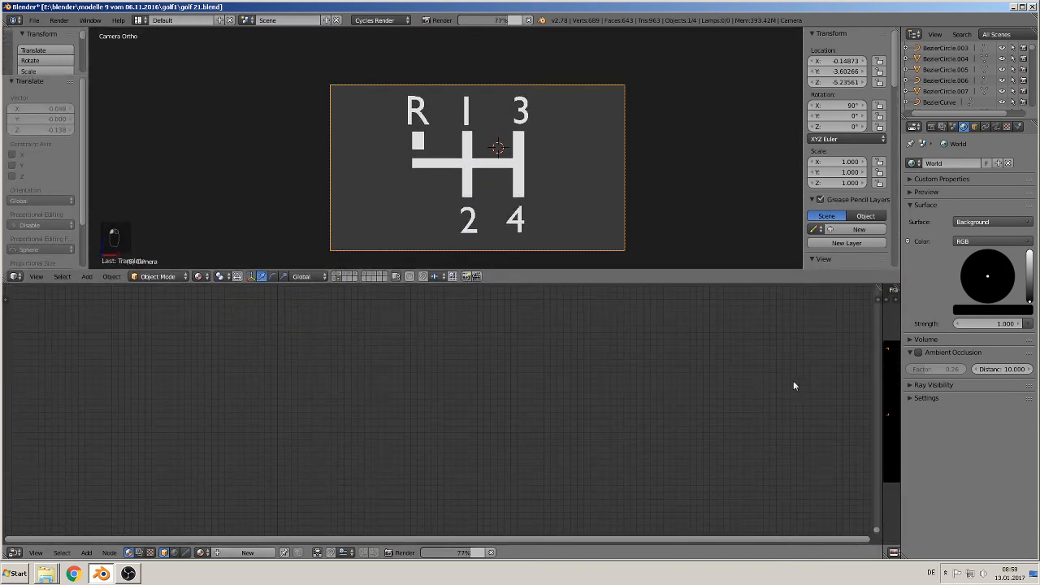
left_click_drag(883, 376, 486, 362)
key("Tab")
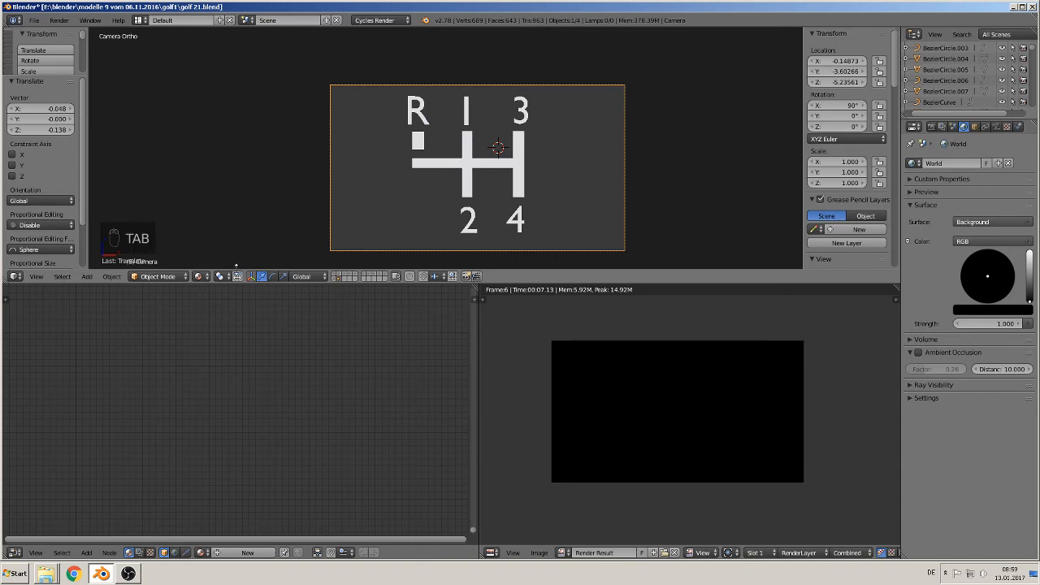
Check the black world background in Rendered shading and switch the viewport back to Solid
left_click(197, 277)
left_click(215, 202)
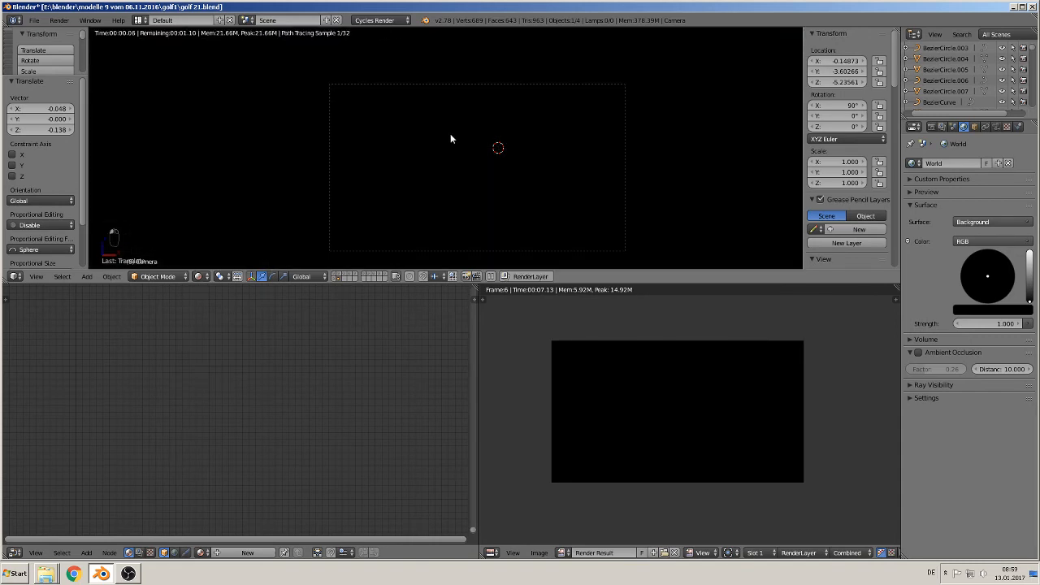
left_click(198, 277)
left_click(213, 218)
Add a Hemi lamp at about X -2.68, Z -3.78 beside the camera and run a brief test render
scroll(337, 155, "down", 4)
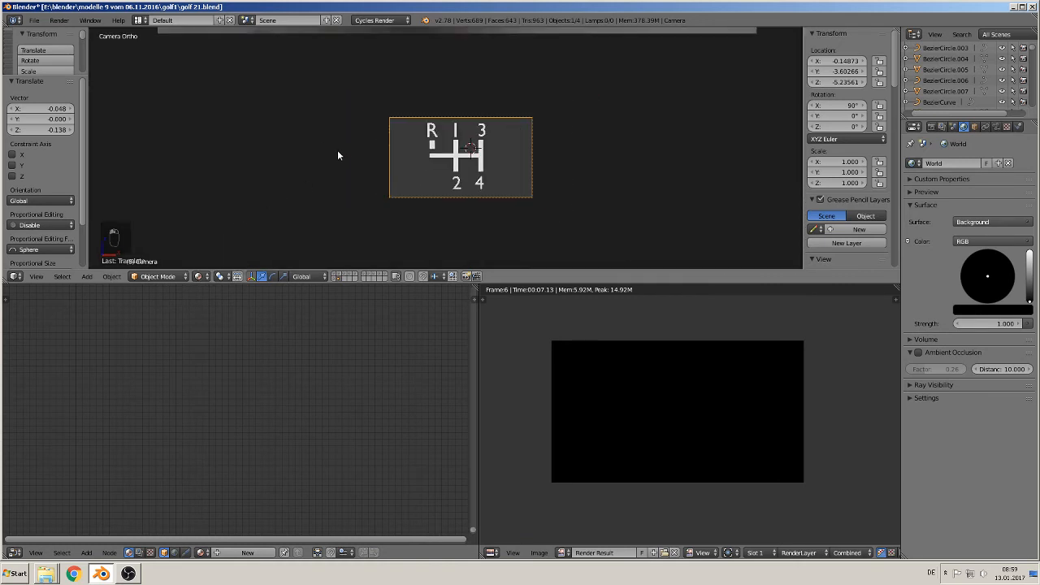
key("KP_0")
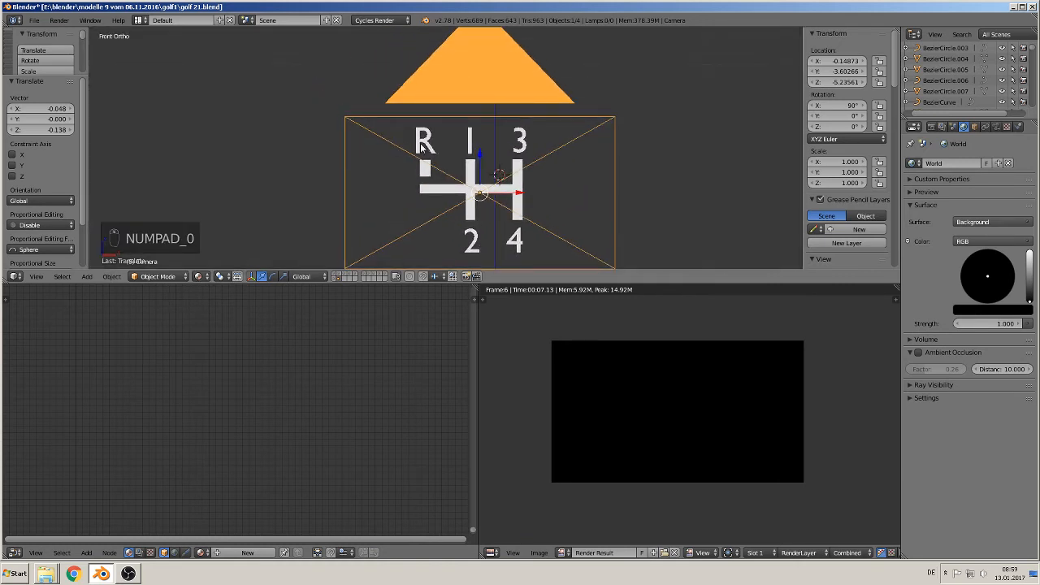
left_click(91, 276)
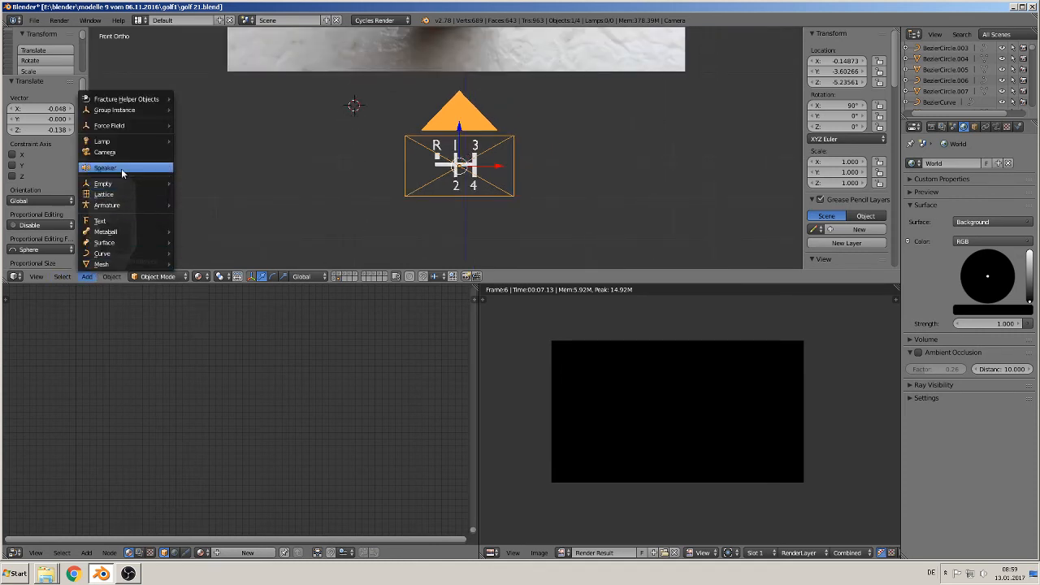
mouse_move(122, 142)
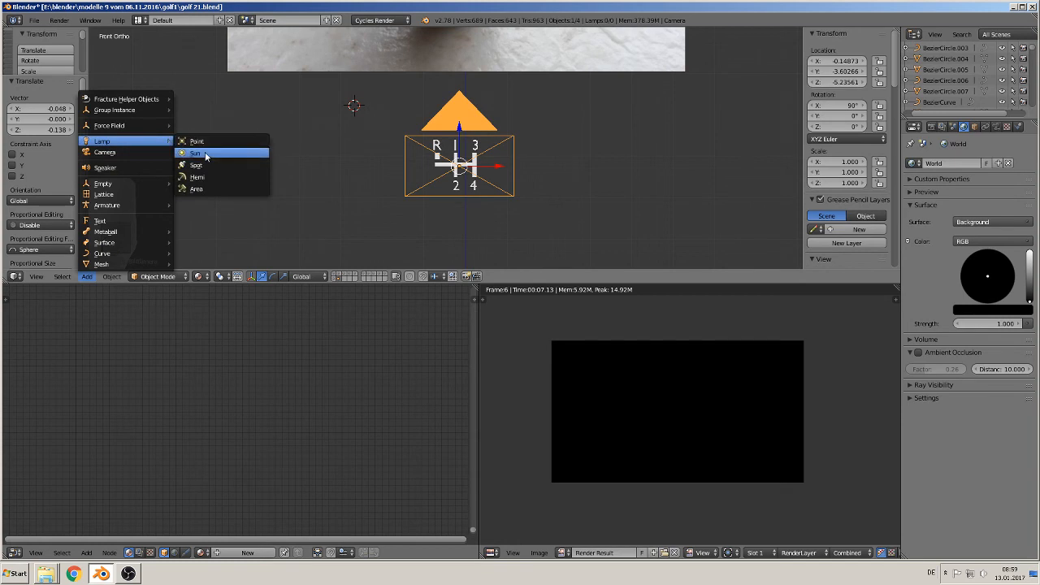
left_click(214, 176)
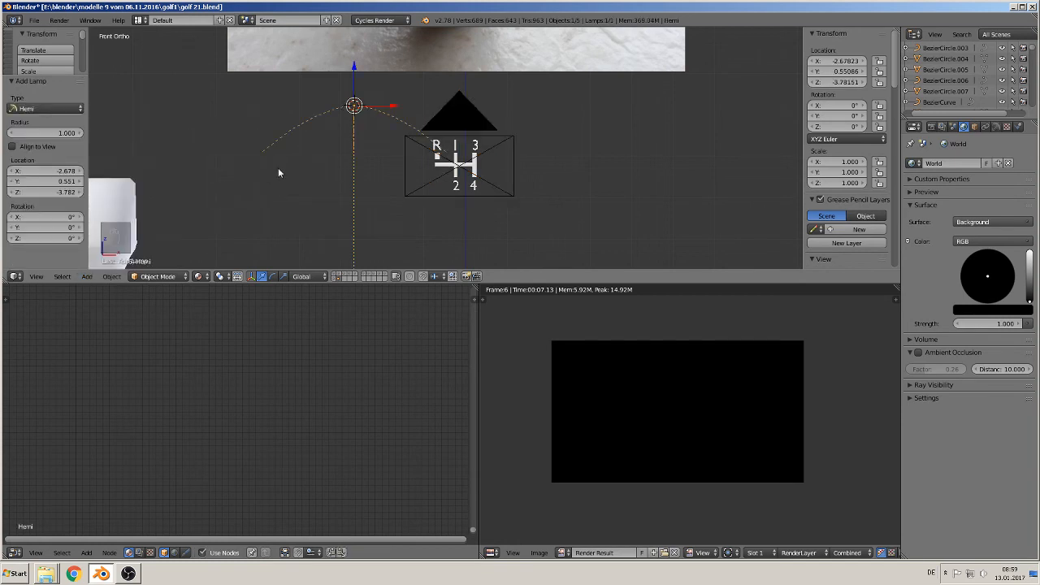
scroll(397, 185, "up", 1)
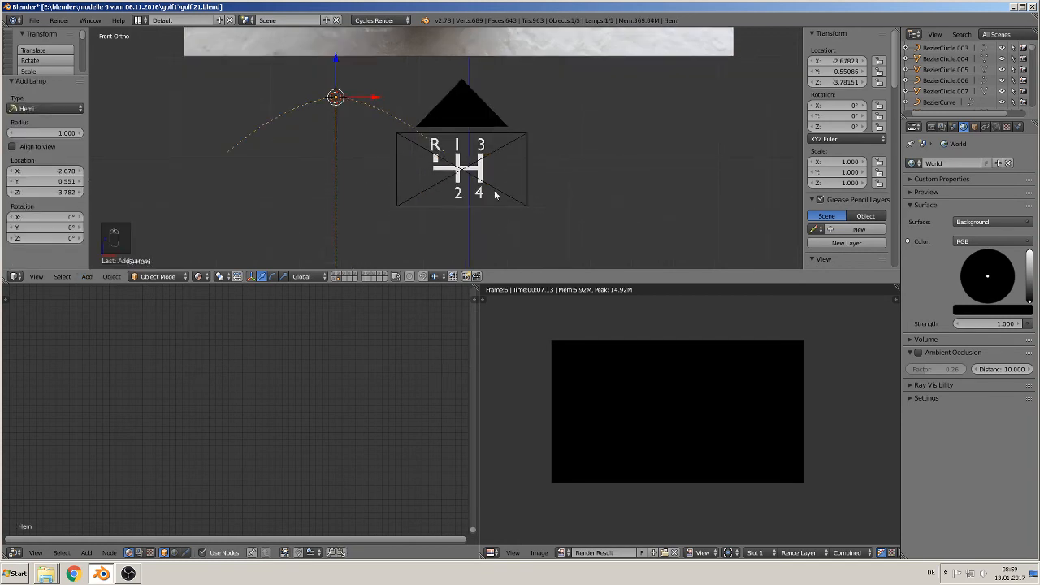
key("F12")
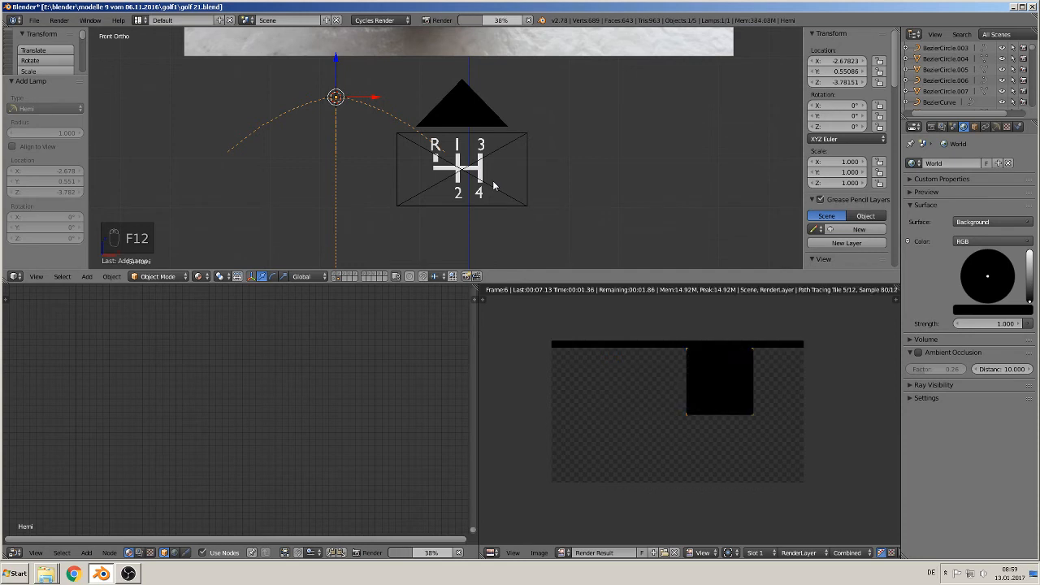
key("Escape")
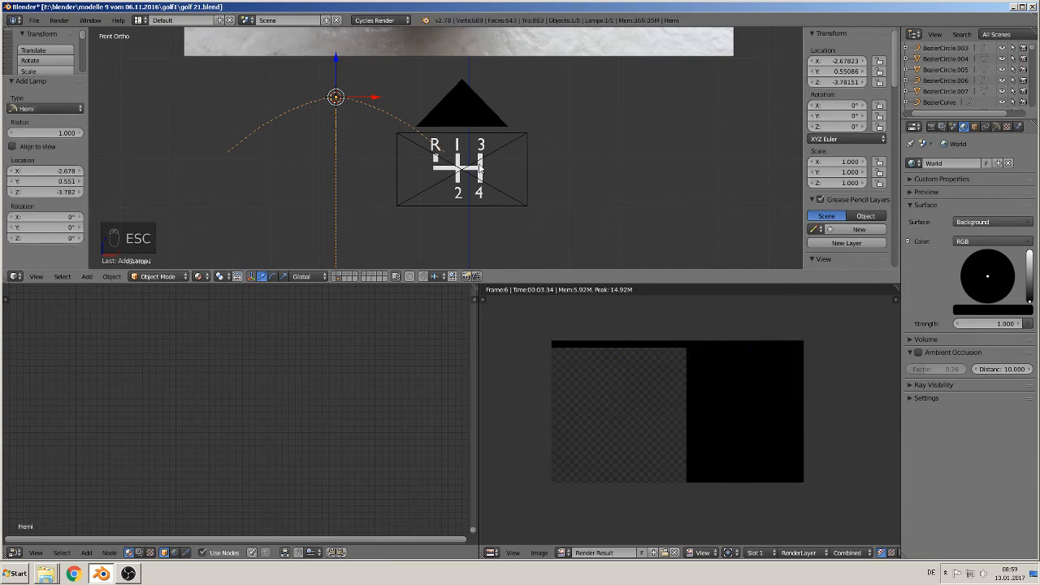
Give the joined shift pattern lettering a new Diffuse BSDF material in pure white and render the image
left_click(479, 167)
left_click(480, 166)
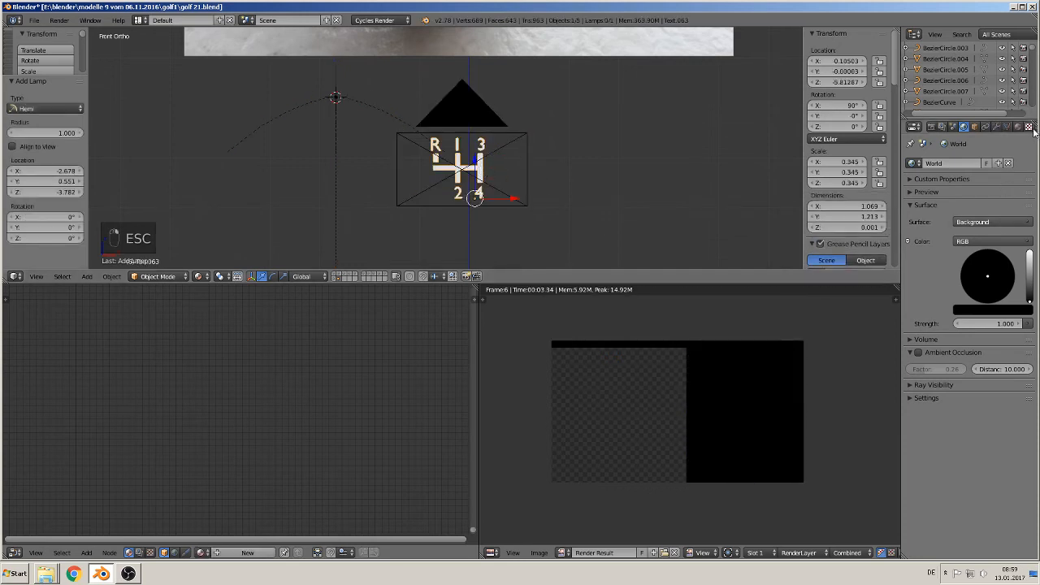
left_click(1017, 126)
left_click(955, 223)
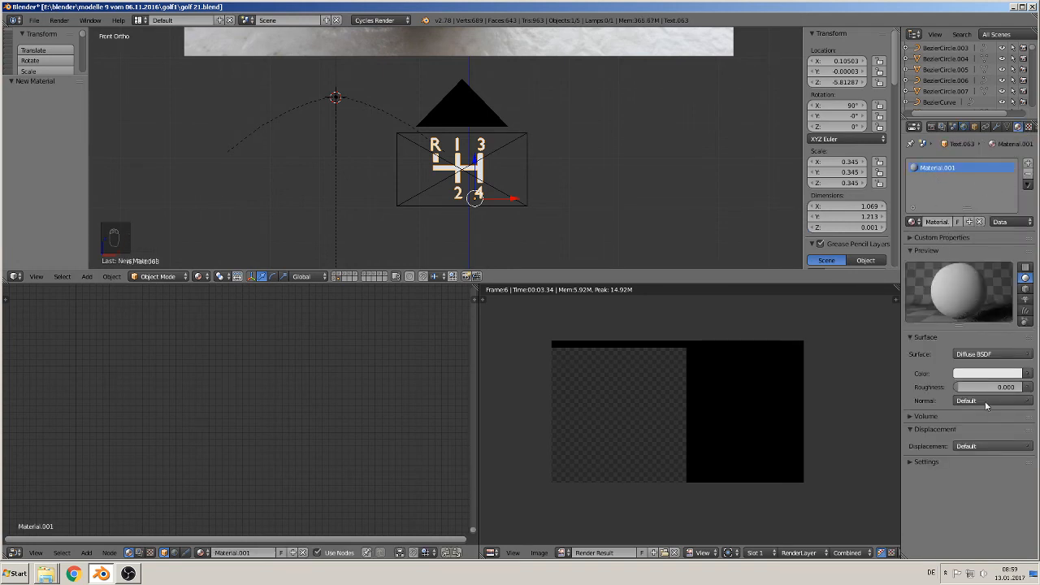
left_click(997, 373)
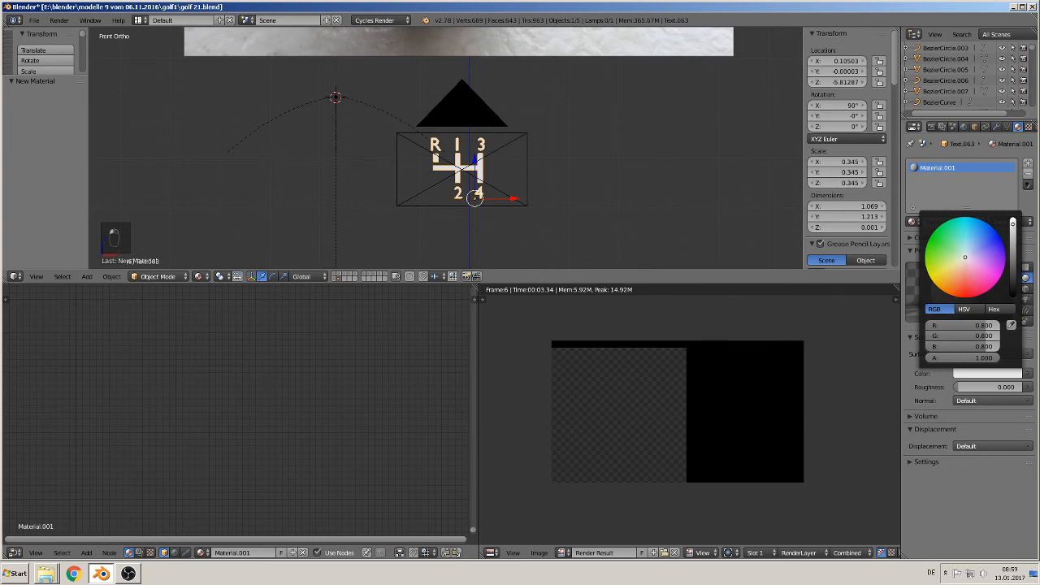
left_click_drag(1012, 223, 1012, 217)
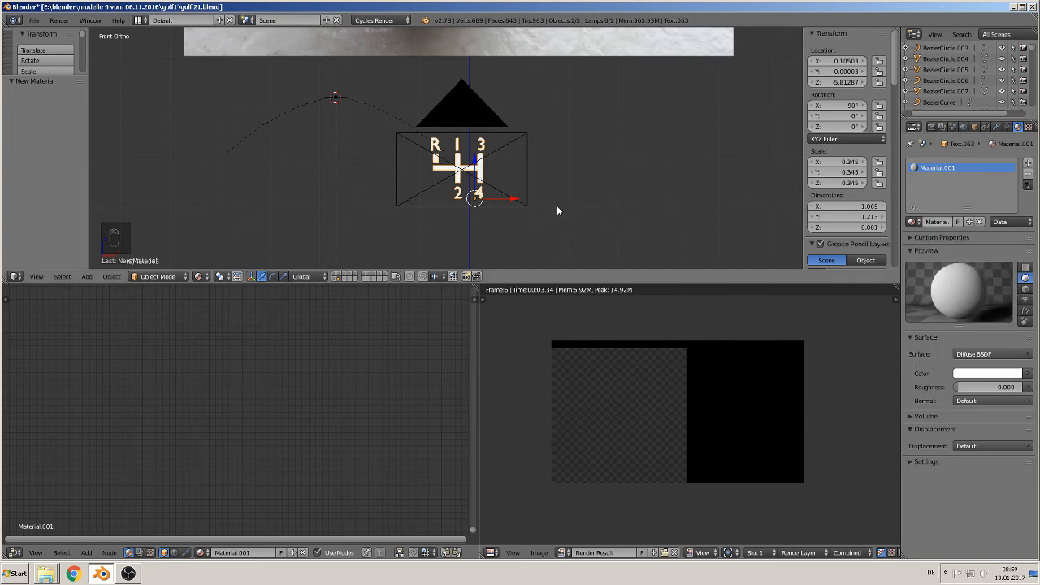
key("F12")
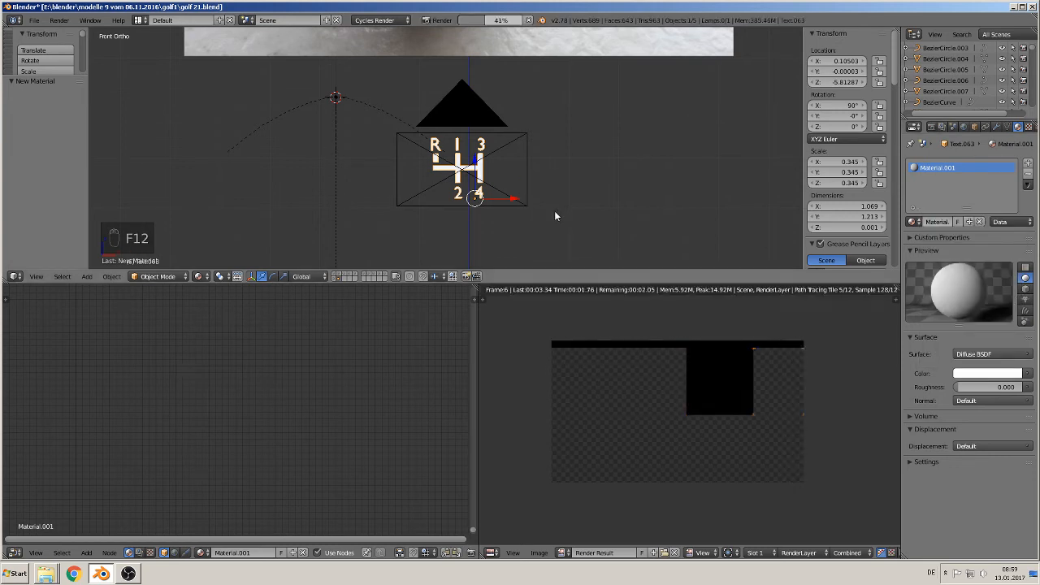
Stop the render and enlarge the 3D viewport to inspect the camera and shift pattern lettering
key("Escape")
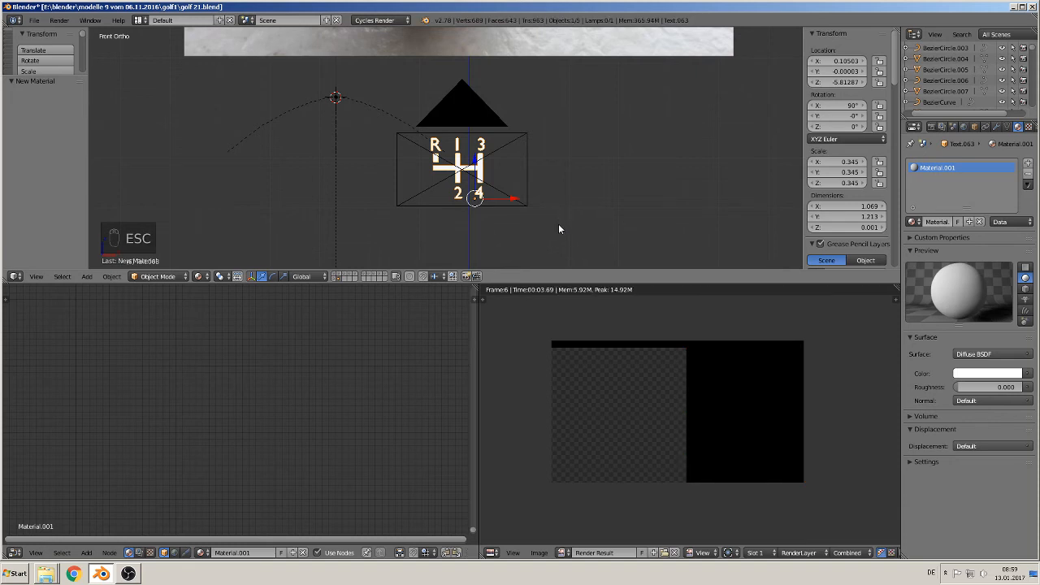
middle_click_drag(558, 224, 441, 255)
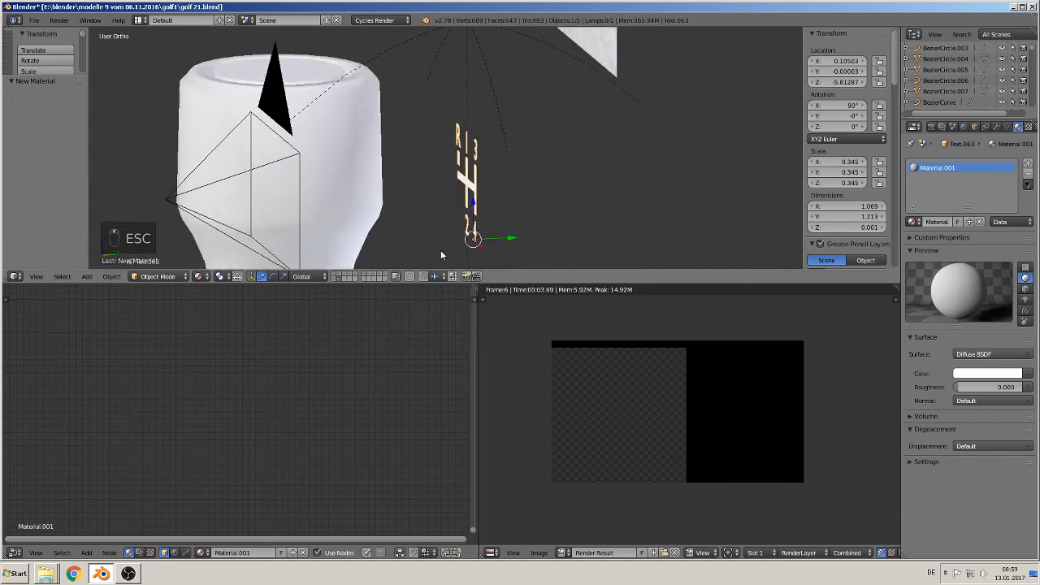
scroll(484, 240, "down", 3)
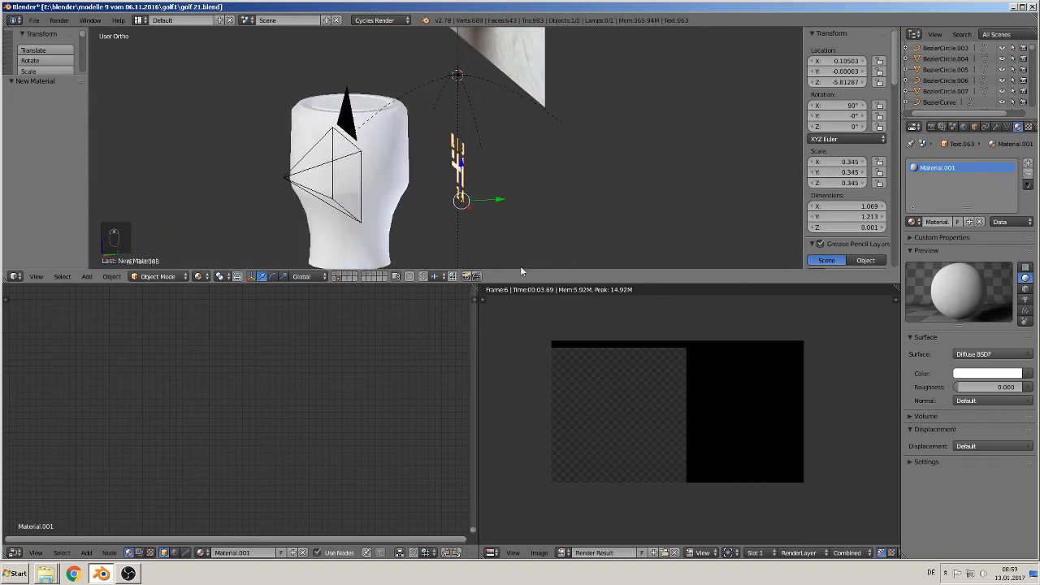
left_click_drag(522, 271, 471, 418)
scroll(454, 280, "up", 3)
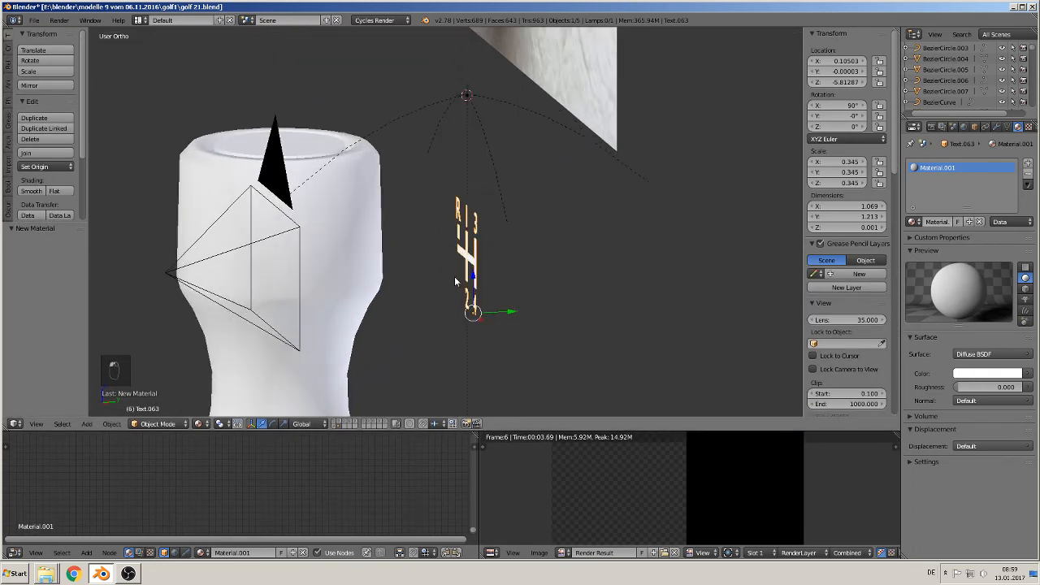
middle_click_drag(454, 280, 556, 264)
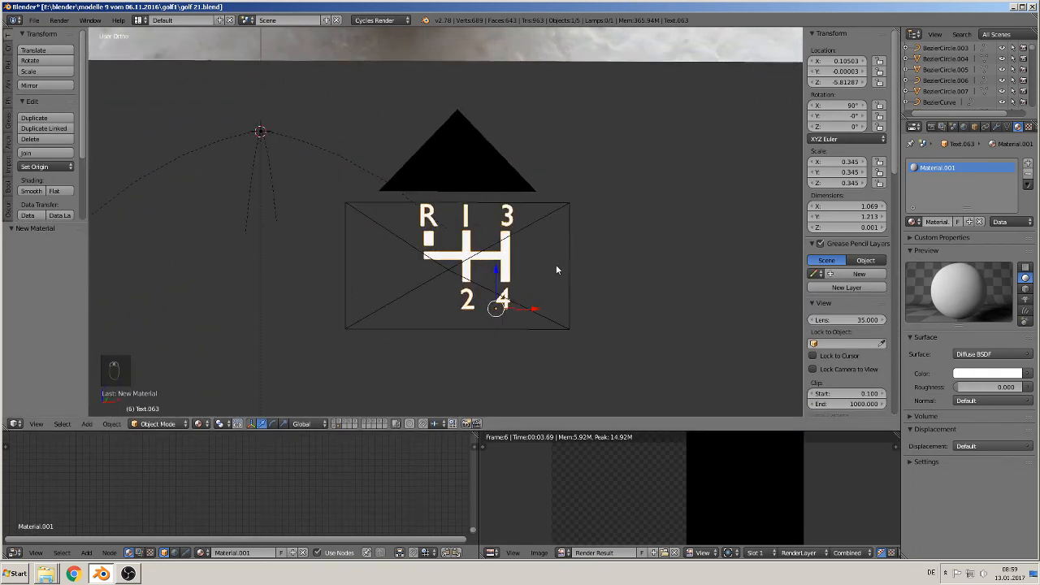
Check the lighting of the scene in Rendered shading and switch the viewport to Material shading
left_click(203, 423)
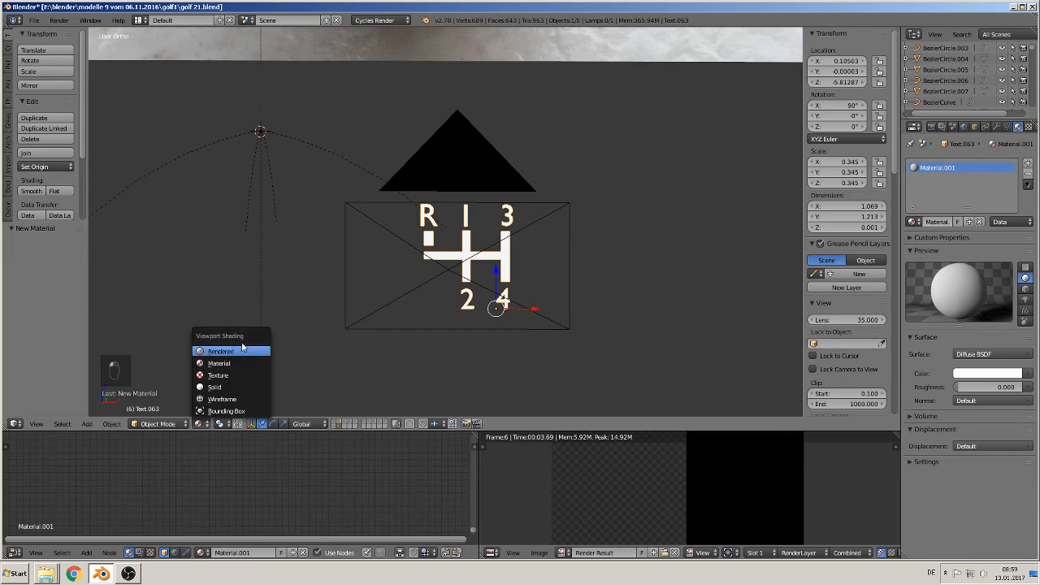
left_click(244, 349)
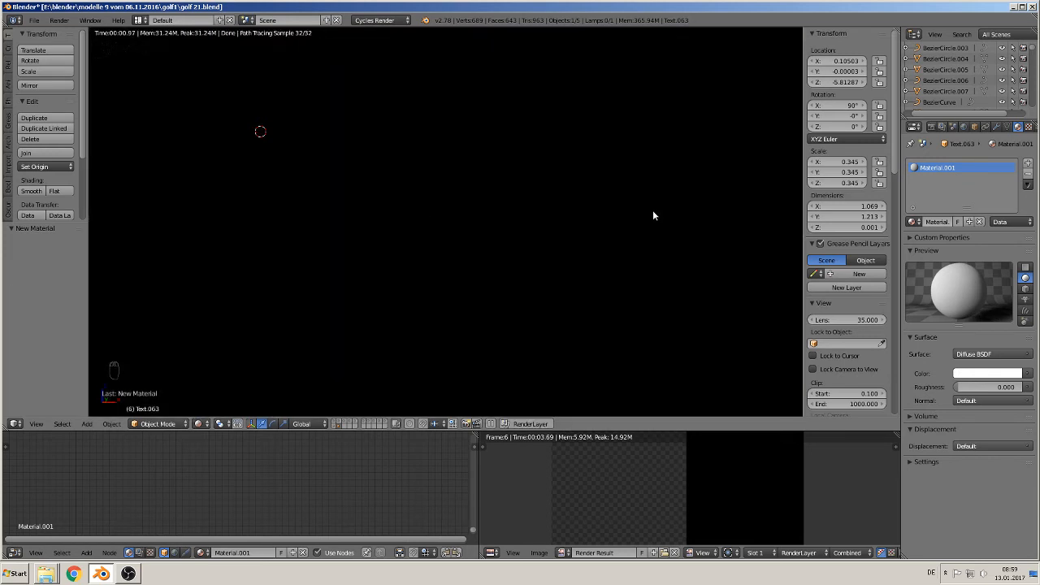
mouse_move(678, 247)
middle_mouse_down()
mouse_move(610, 279)
mouse_move(568, 281)
middle_mouse_up()
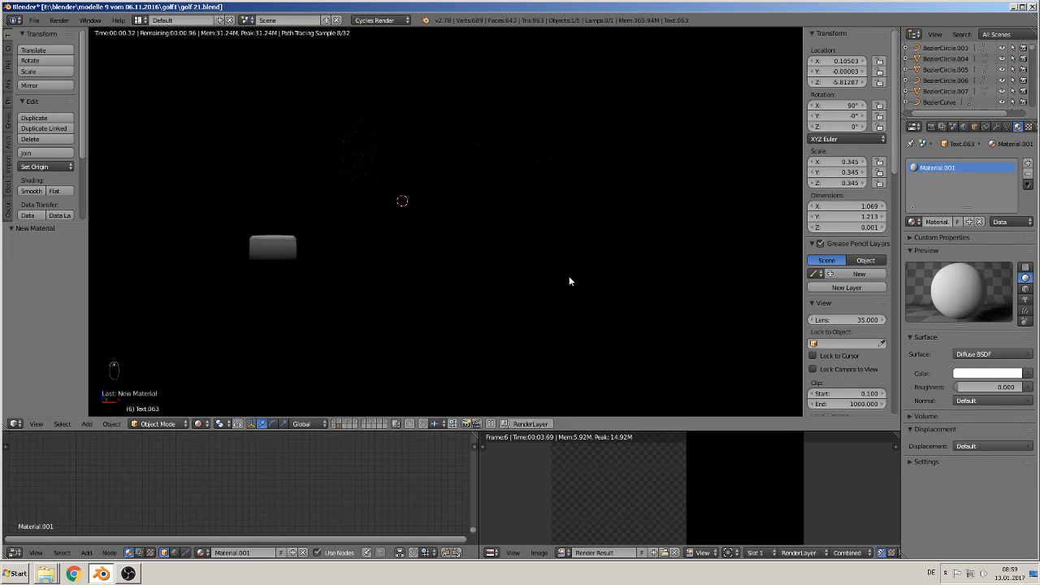
right_click(419, 191)
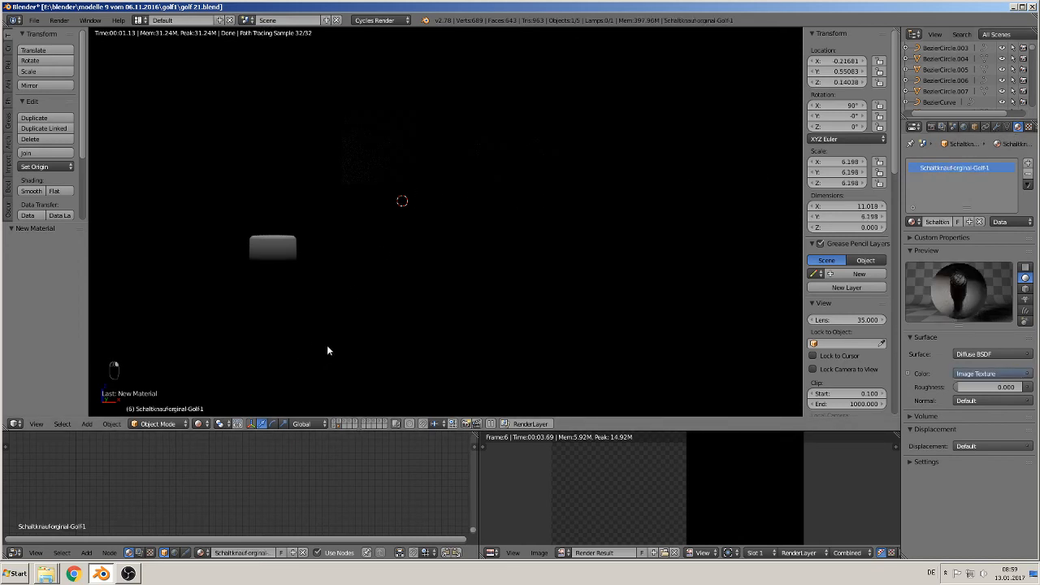
left_click(204, 424)
left_click(231, 362)
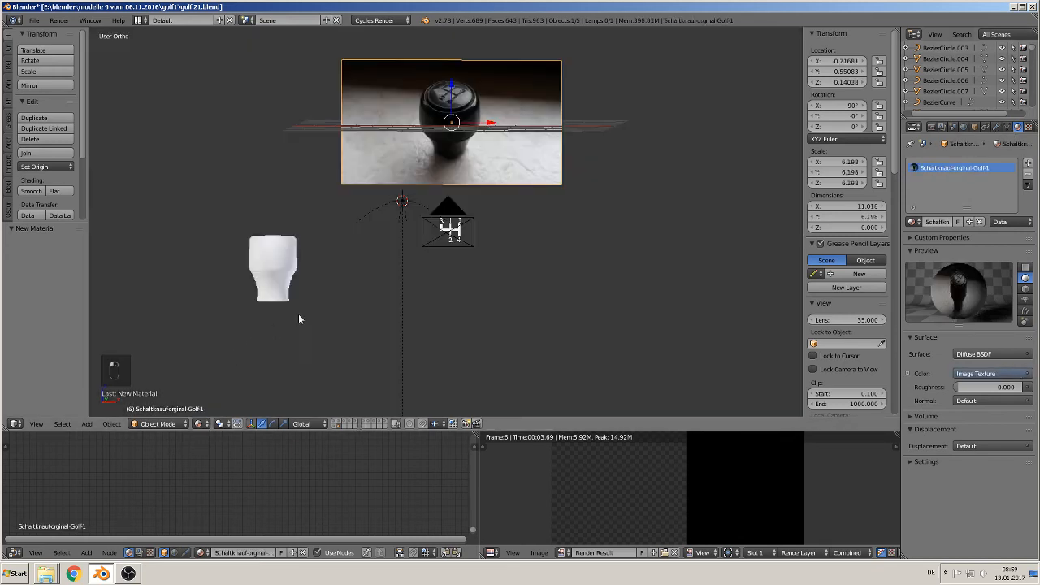
Set the Hemi lamp's strength to 1000 and change its type to Sun while previewing in Rendered shading
right_click(402, 202)
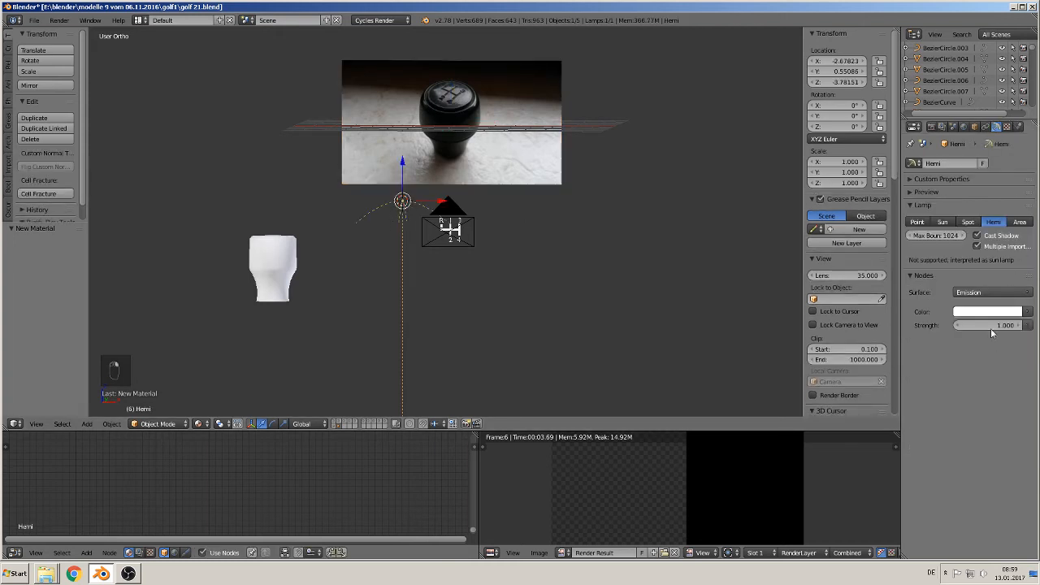
left_click(991, 327)
type("1000")
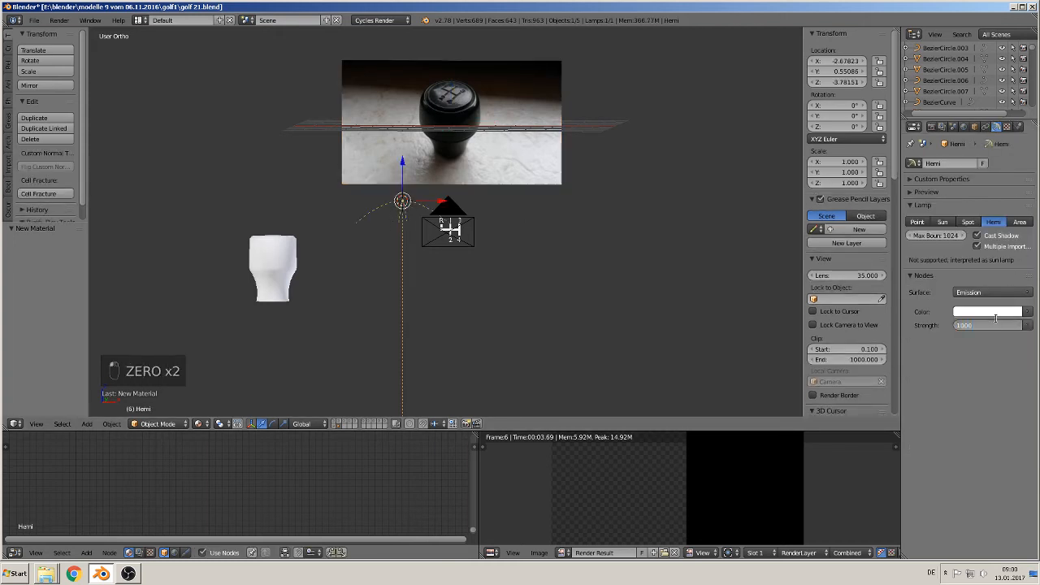
key("Return")
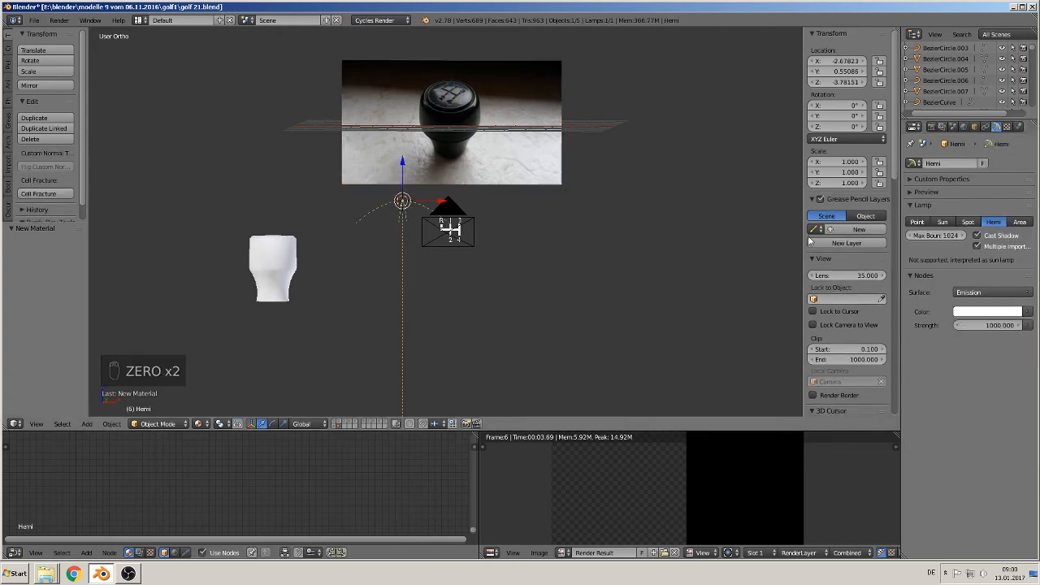
left_click(199, 423)
left_click(217, 351)
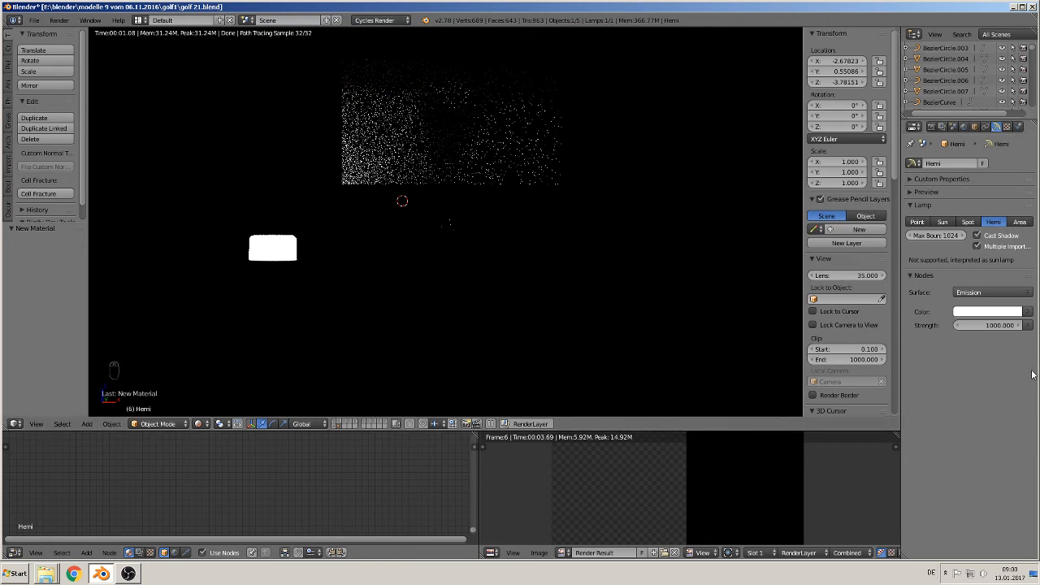
left_click(942, 221)
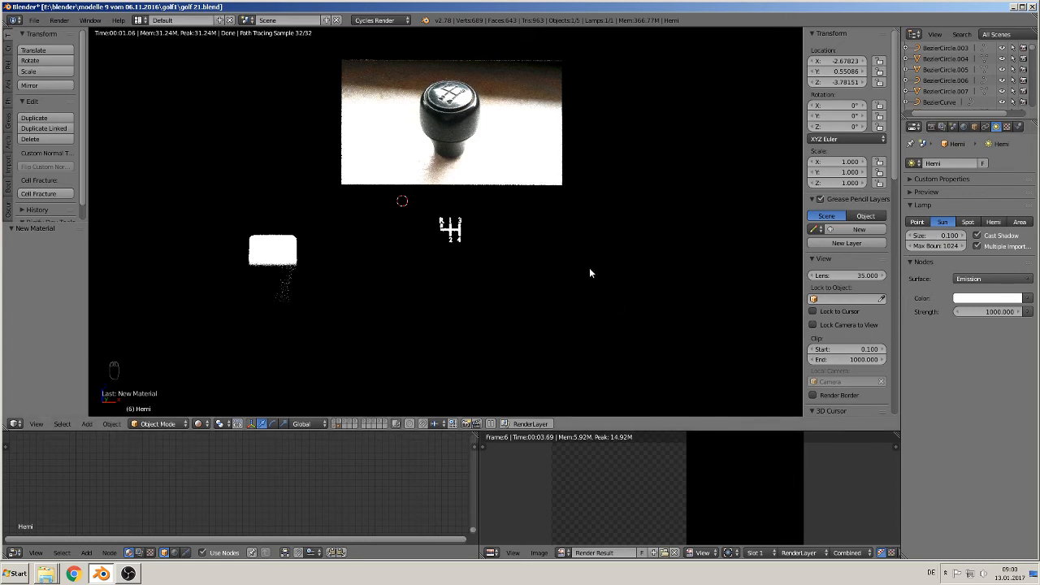
Render the shift pattern from the camera view and fit the whole result in the image editor
key("KP_0")
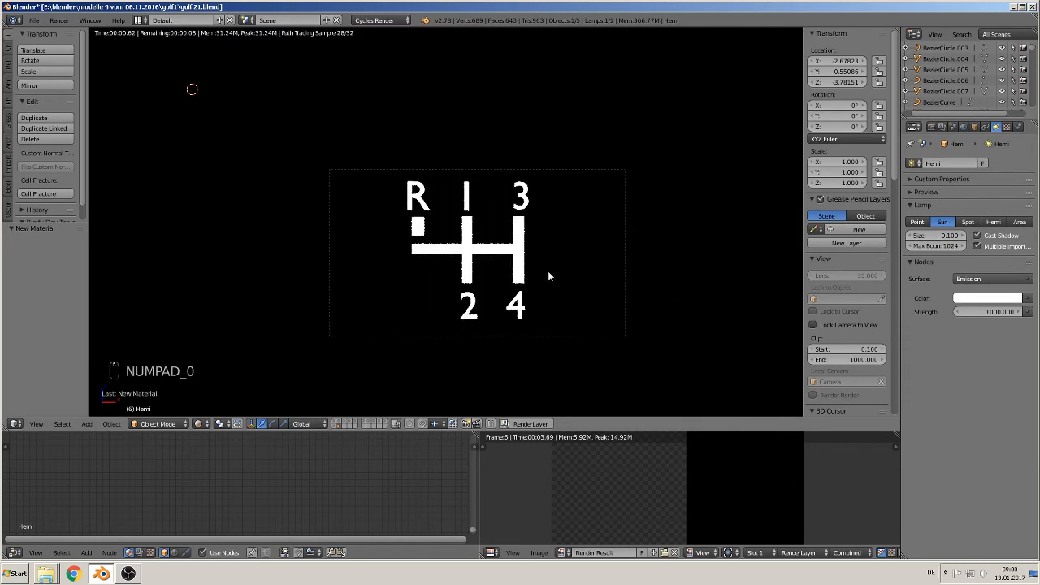
key("F12")
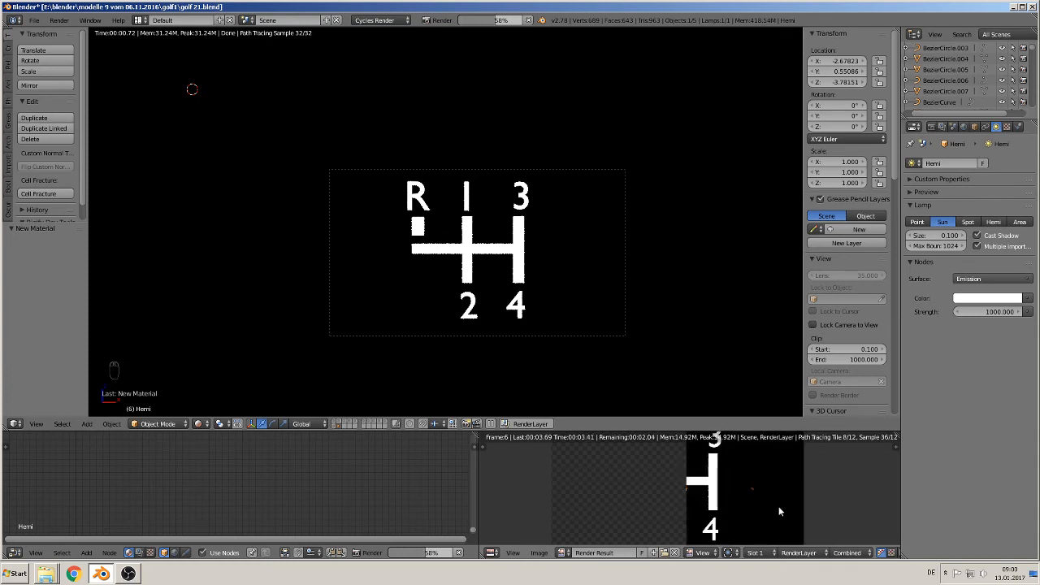
scroll(778, 511, "down", 2)
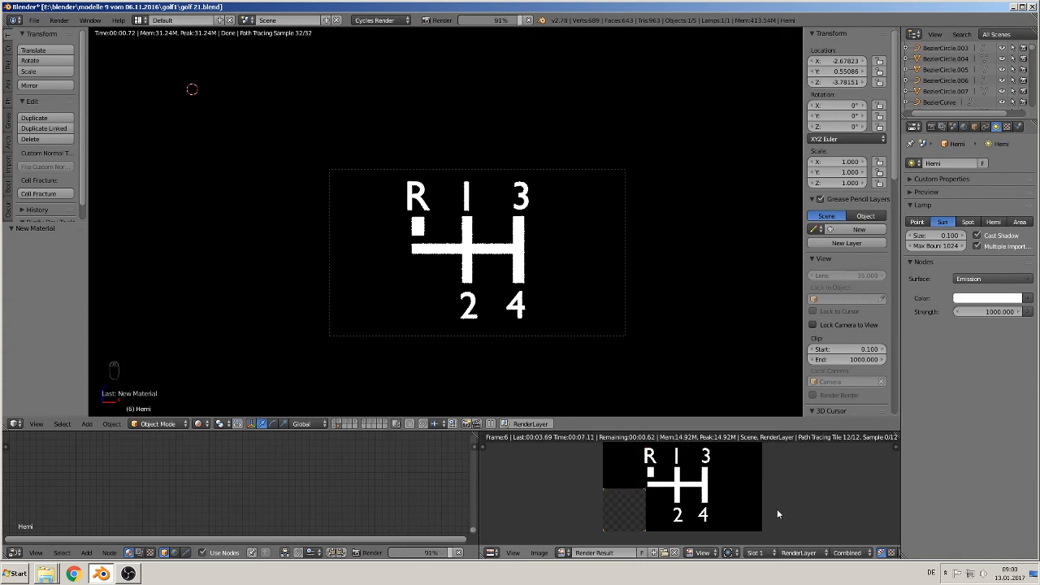
Save the rendered shift pattern as a black-and-white JPEG named "bump gear" in the textur folder
left_click(540, 553)
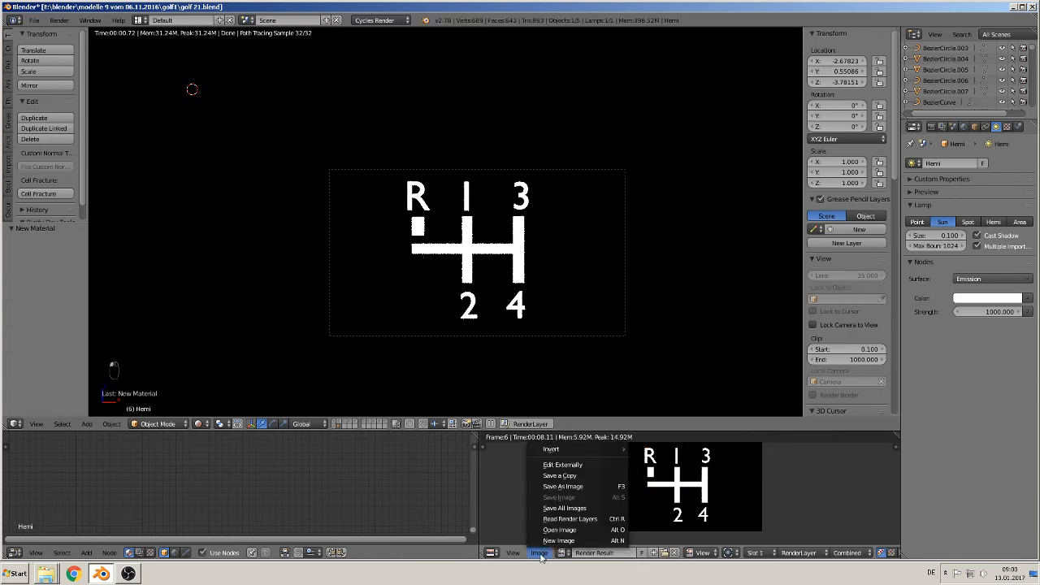
left_click(571, 488)
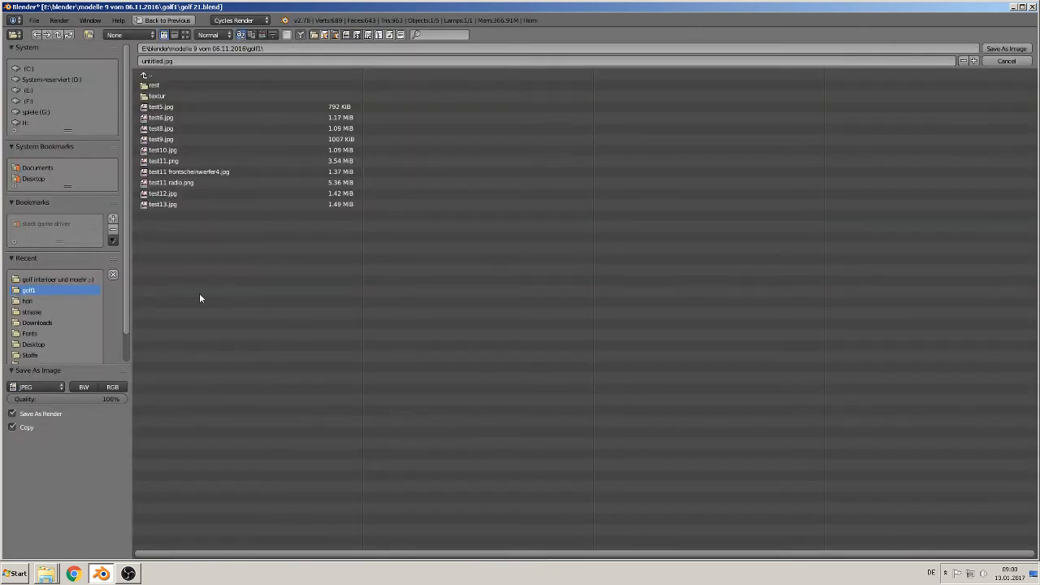
left_click(31, 389)
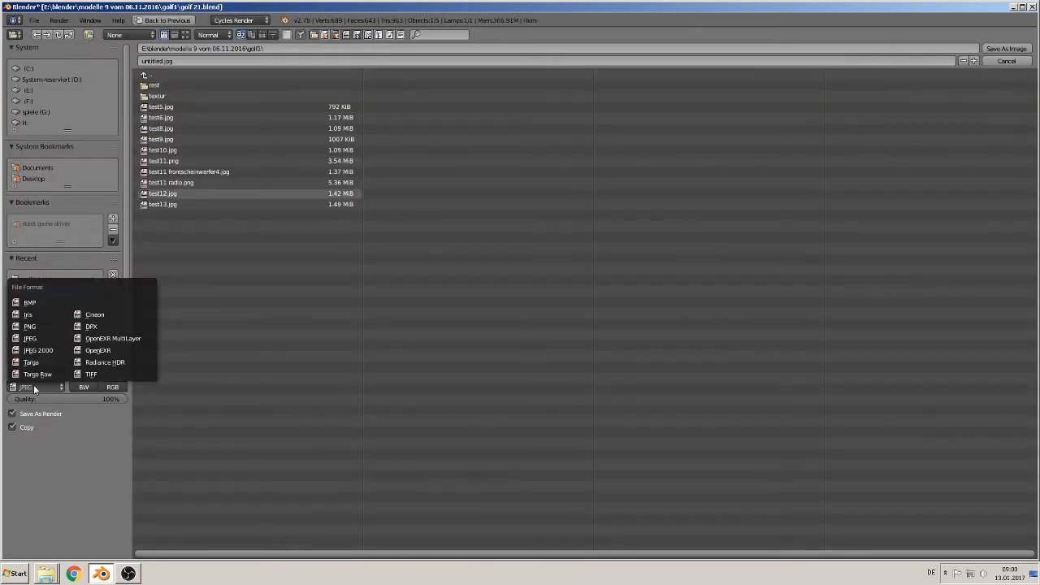
left_click(40, 338)
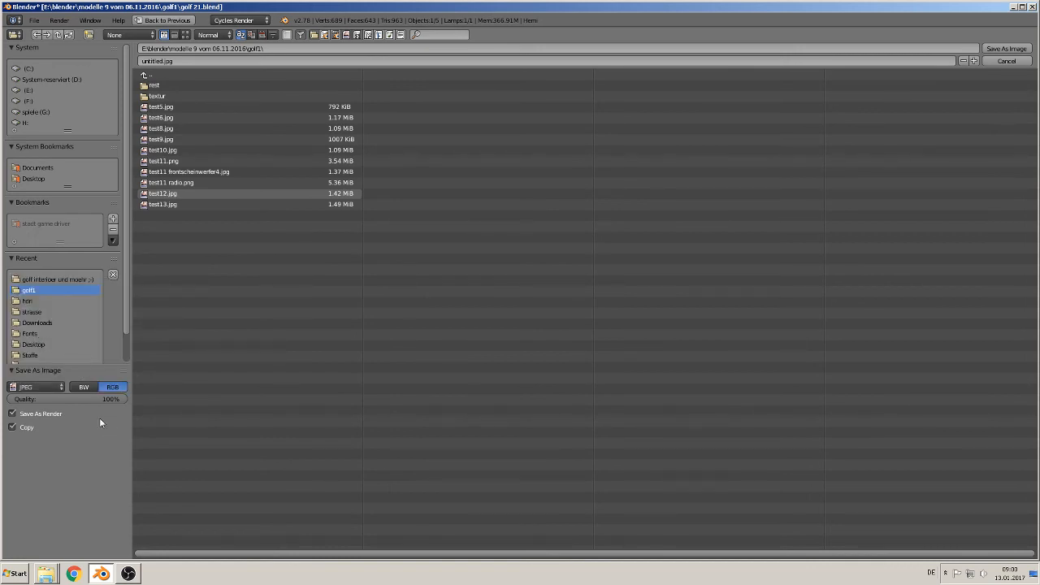
left_click(85, 387)
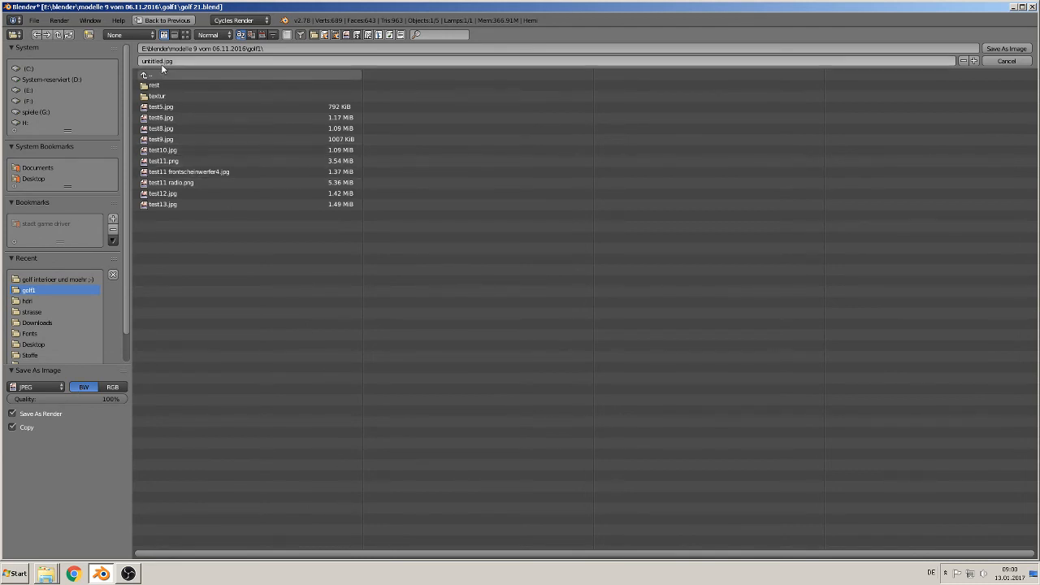
left_click(156, 96)
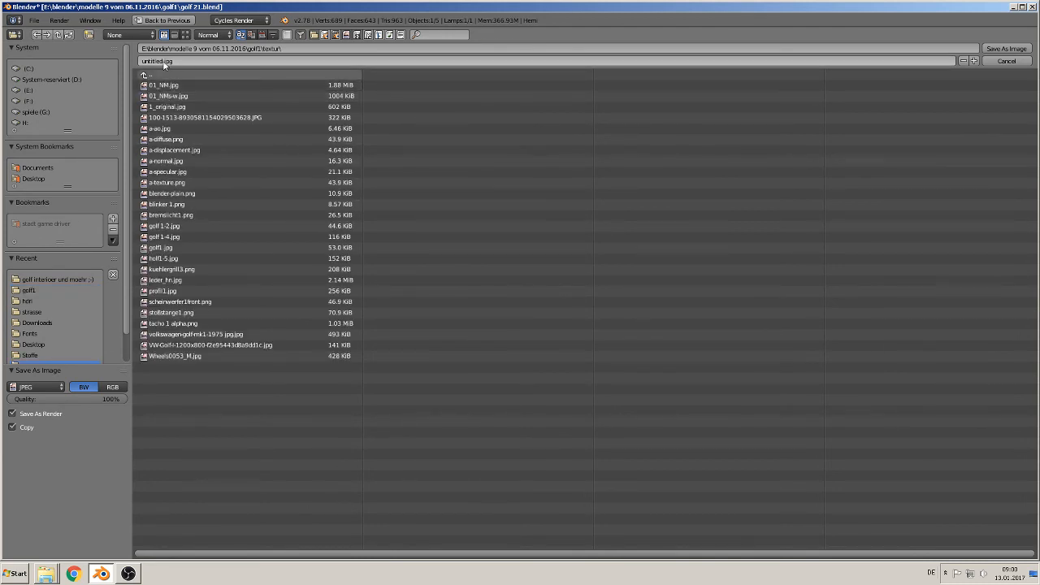
left_click(171, 62)
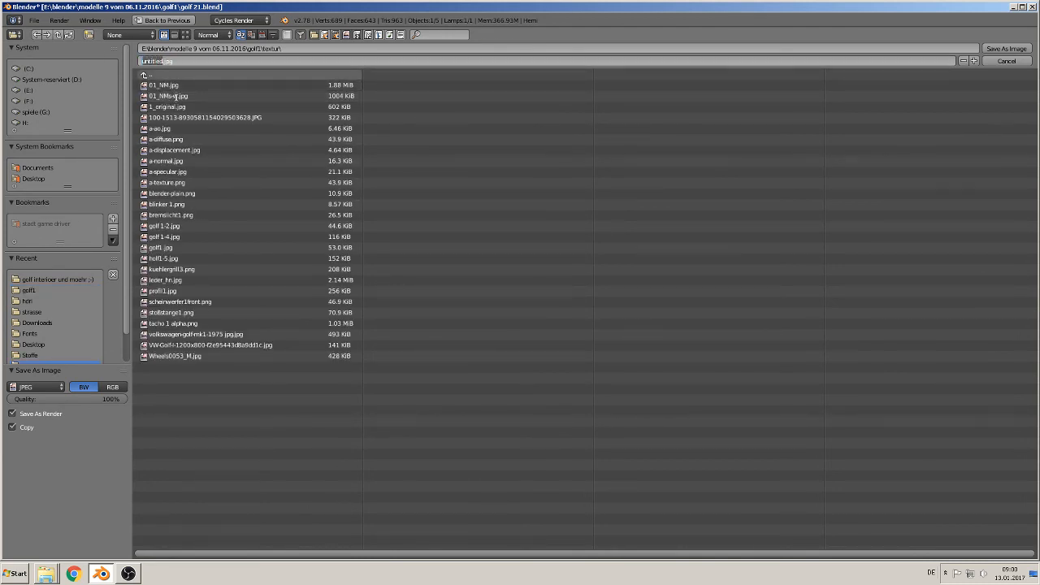
type("bump gear")
left_click(1017, 48)
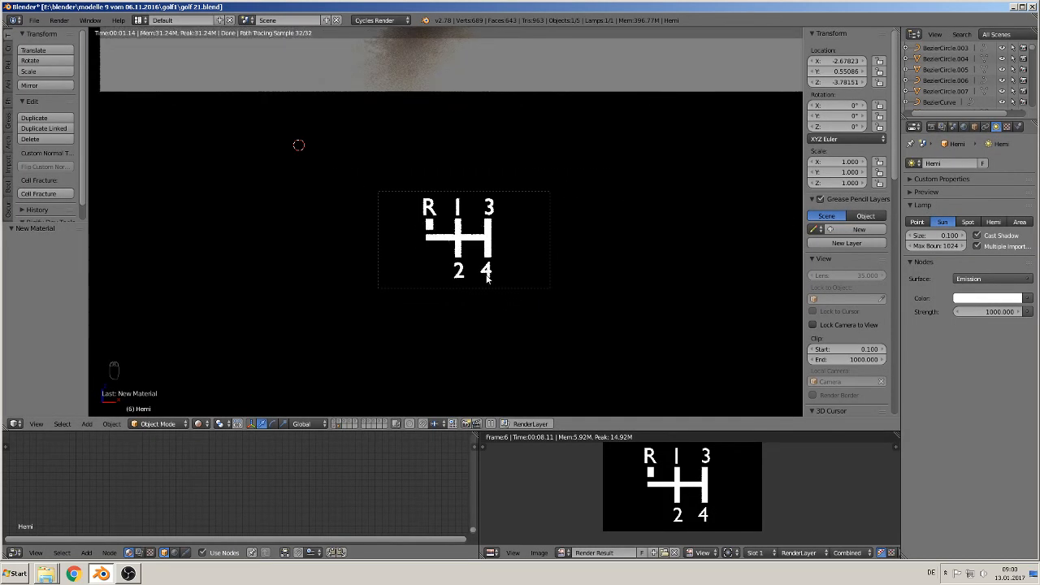
Leave the camera view and set the viewport back to Material shading
key("KP_0")
left_click(198, 423)
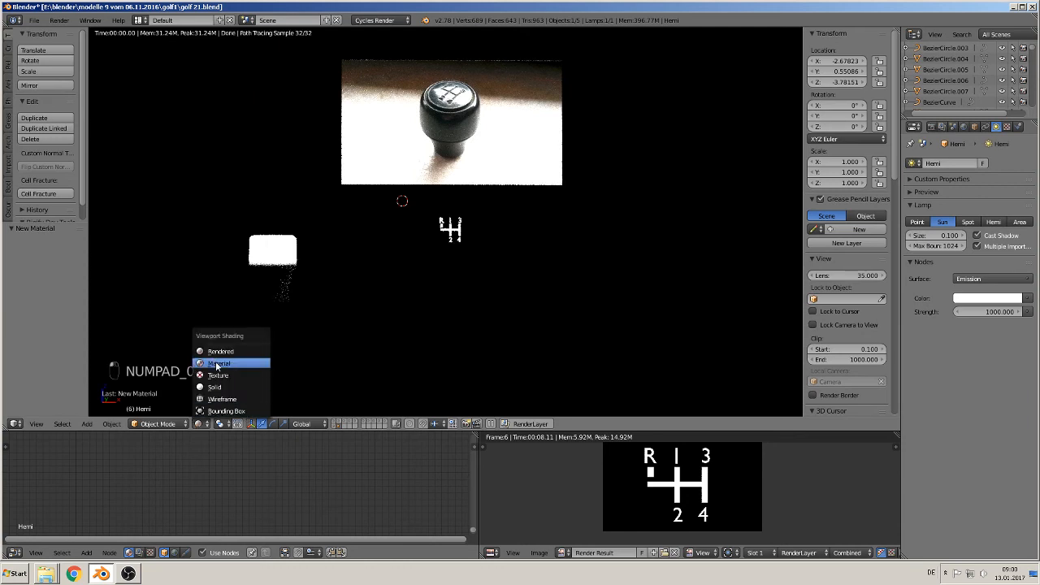
left_click(236, 365)
scroll(428, 300, "up", 1)
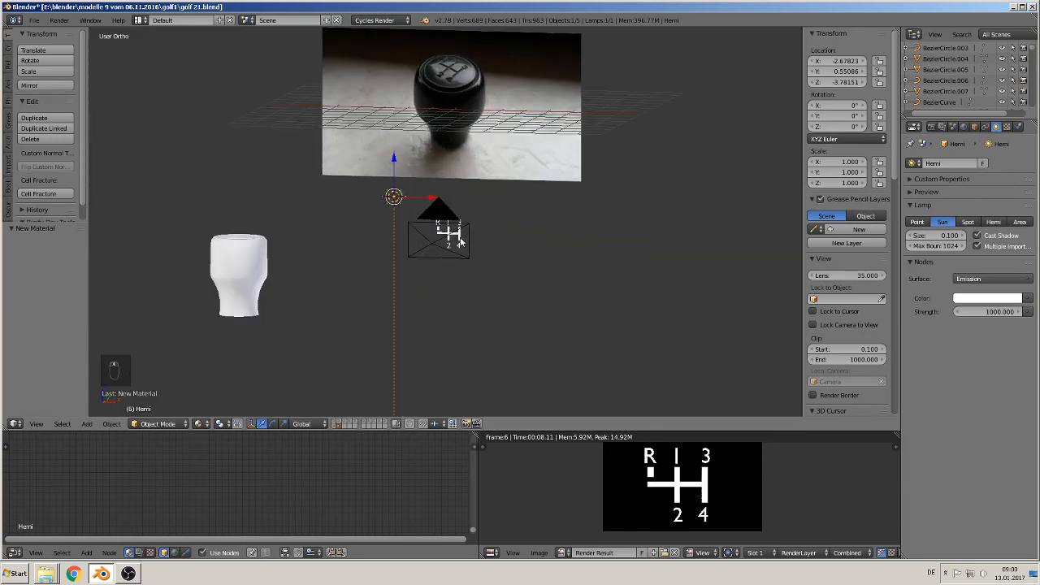
Move the shift pattern lettering and the camera off the visible layer onto hidden layers
right_click(455, 238)
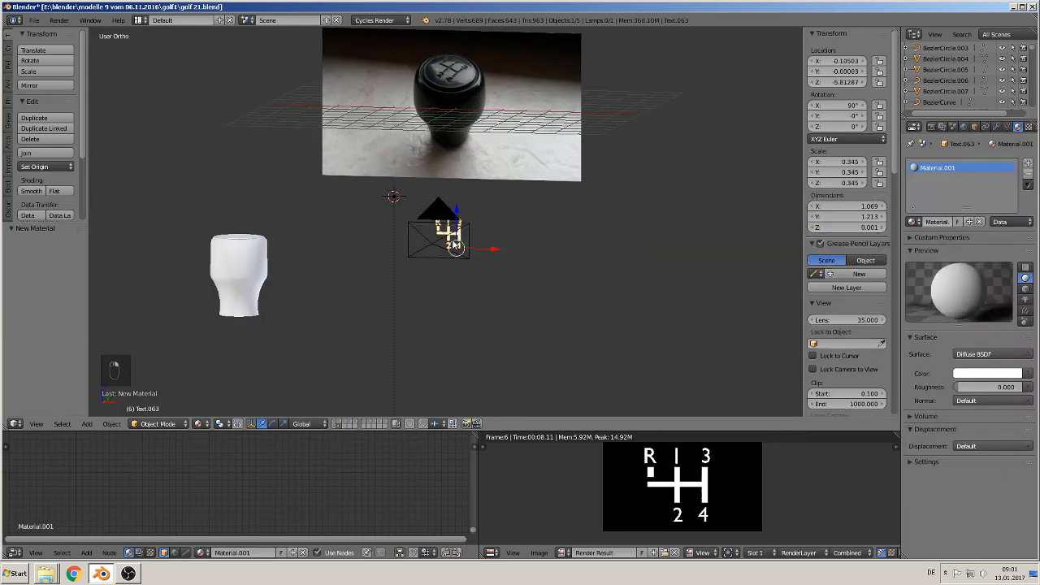
key("m")
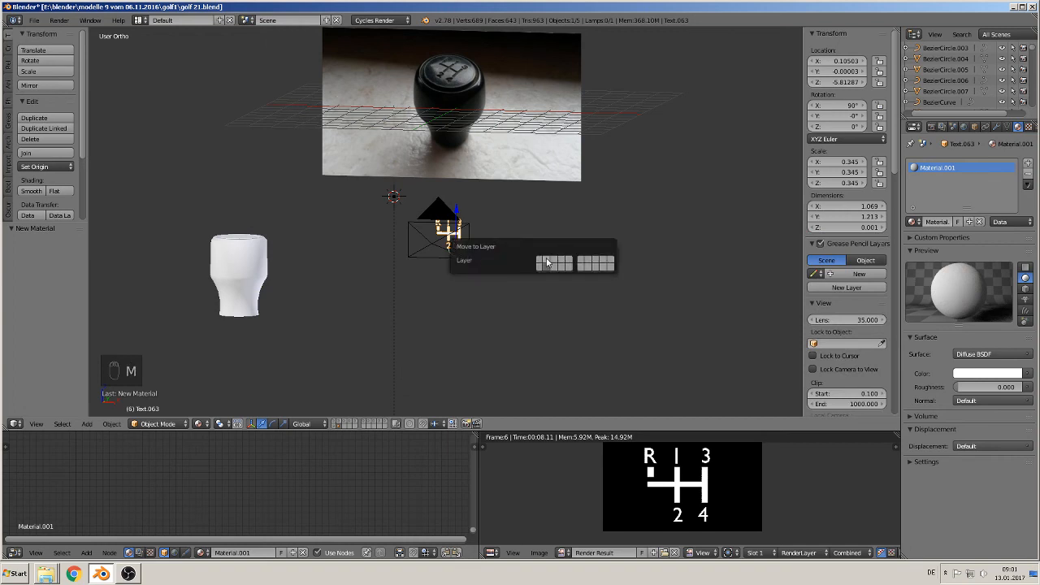
left_click(569, 266)
right_click(440, 247)
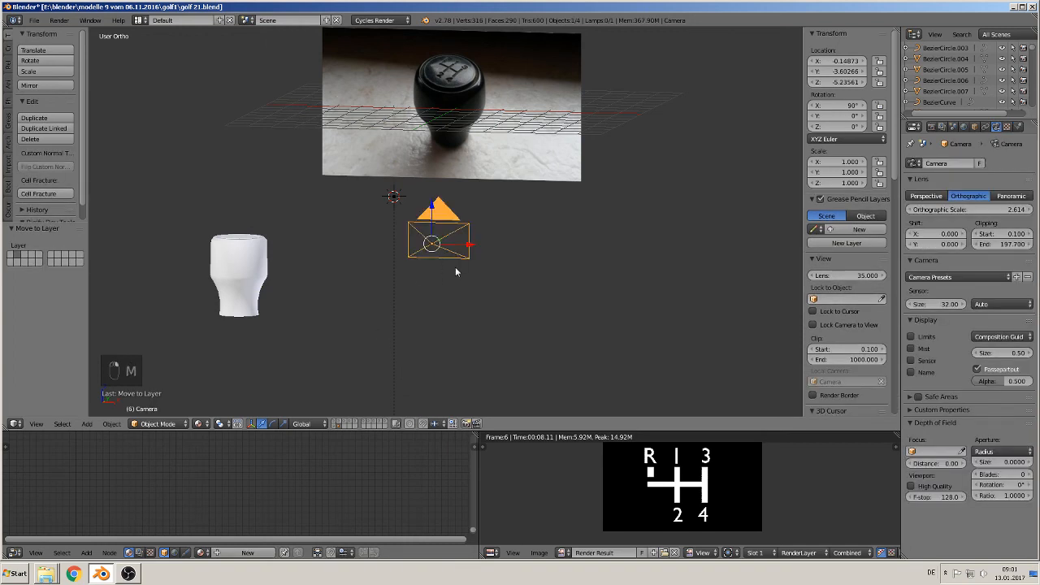
key("m")
left_click(544, 290)
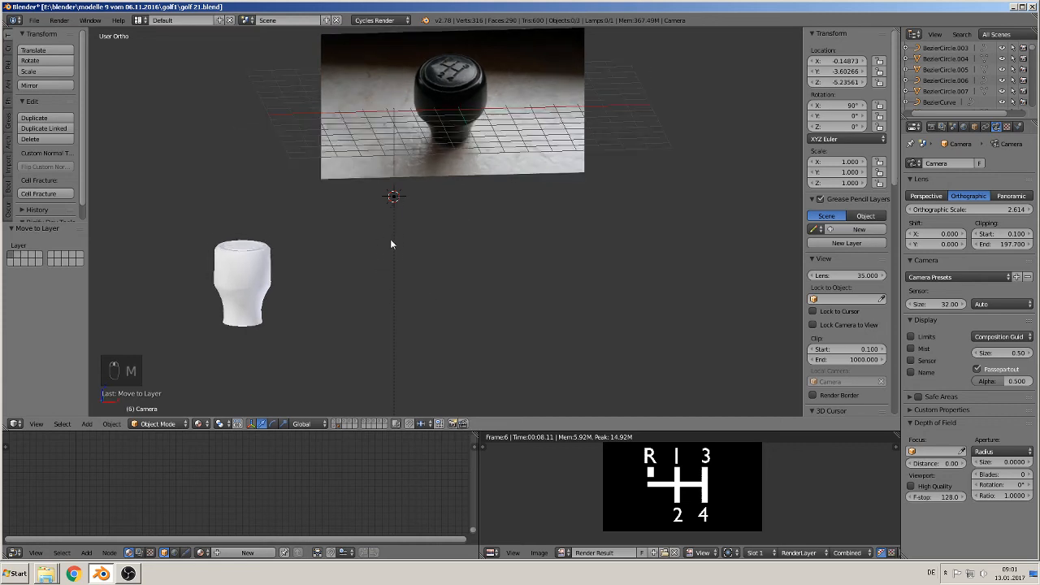
Select the white shift knob mesh, show it in top view and give it a new material
key("KP_1")
right_click(249, 296)
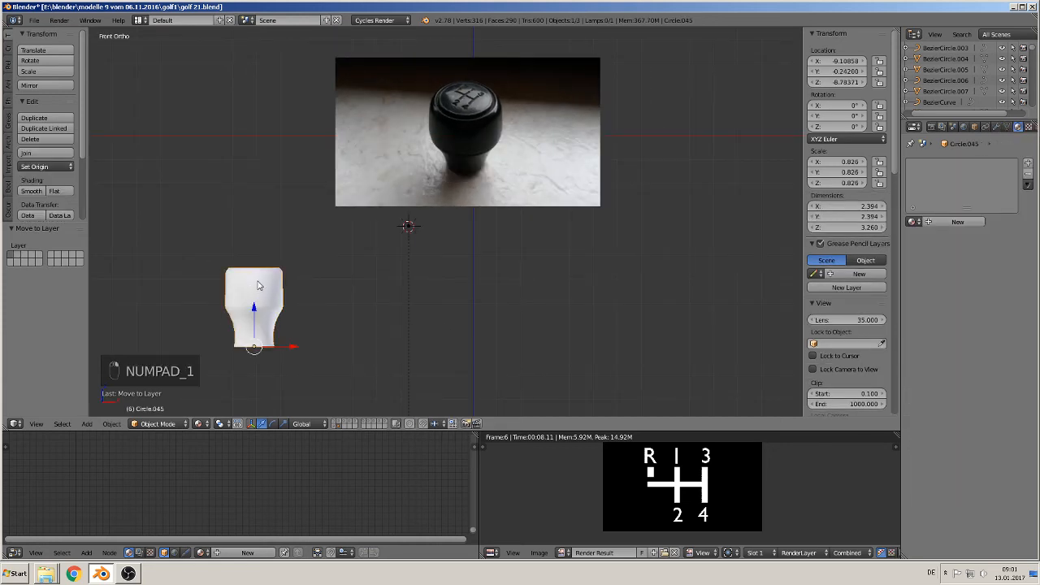
middle_click_drag(249, 295, 751, 248)
key("KP_7")
scroll(375, 278, "up", 2)
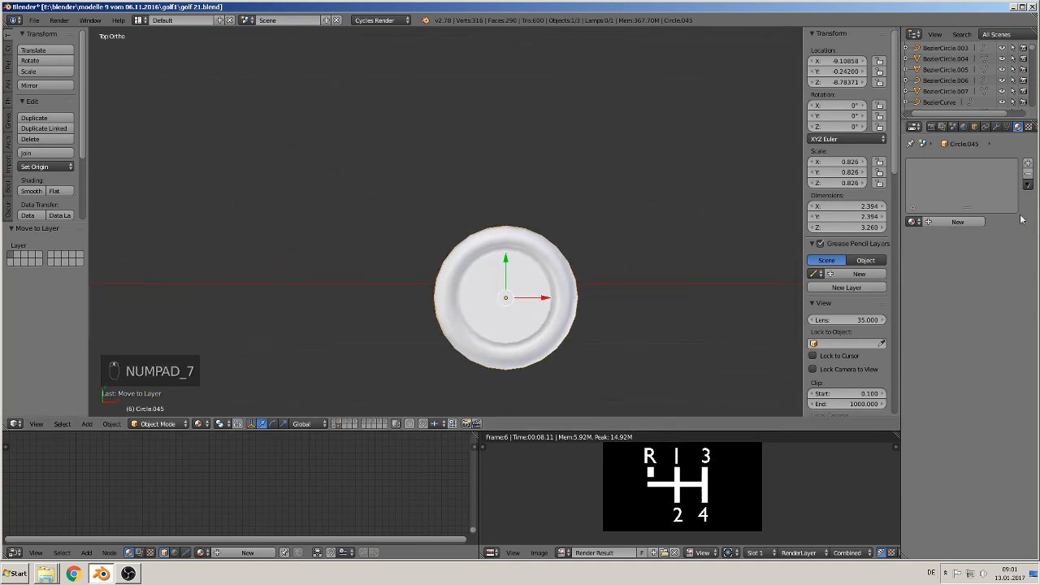
left_click(956, 223)
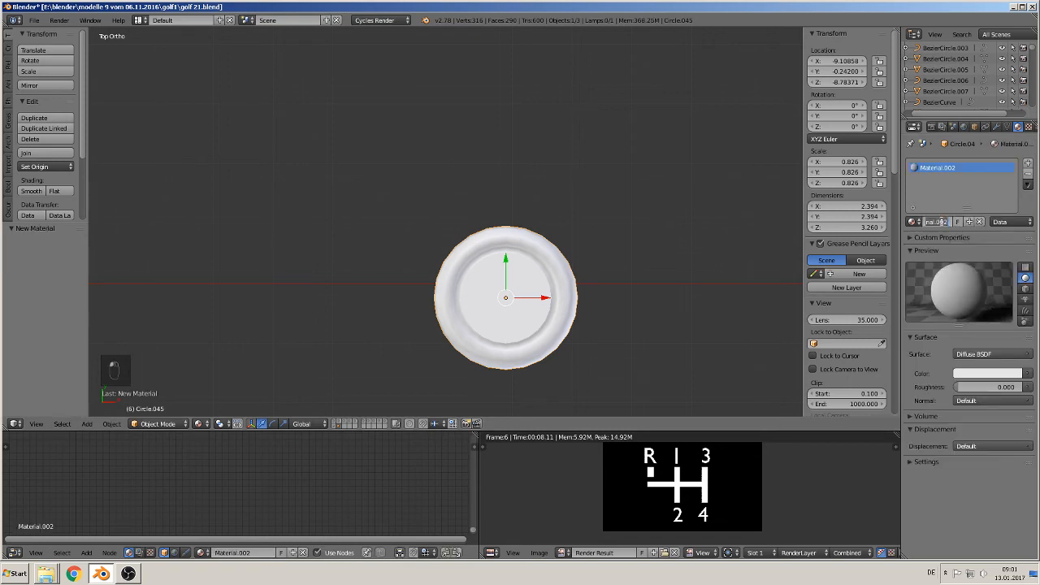
Name the shift knob's new material "bumb gear"
left_click(940, 221)
type("bumb gear")
key("Return")
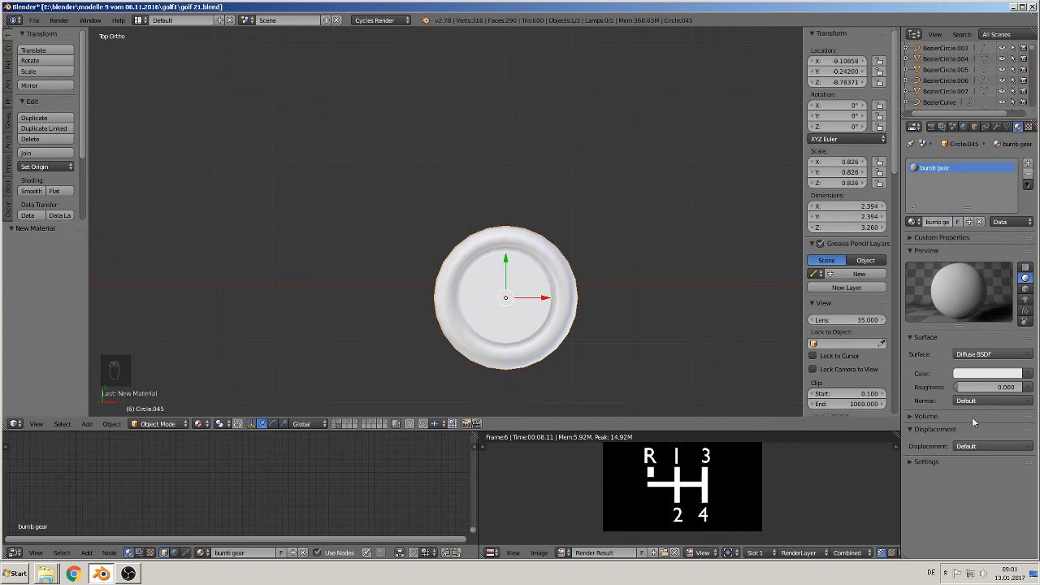
Give the material's color an Image Texture and load "bumb gear.jpg" from the textur folder
left_click(1028, 372)
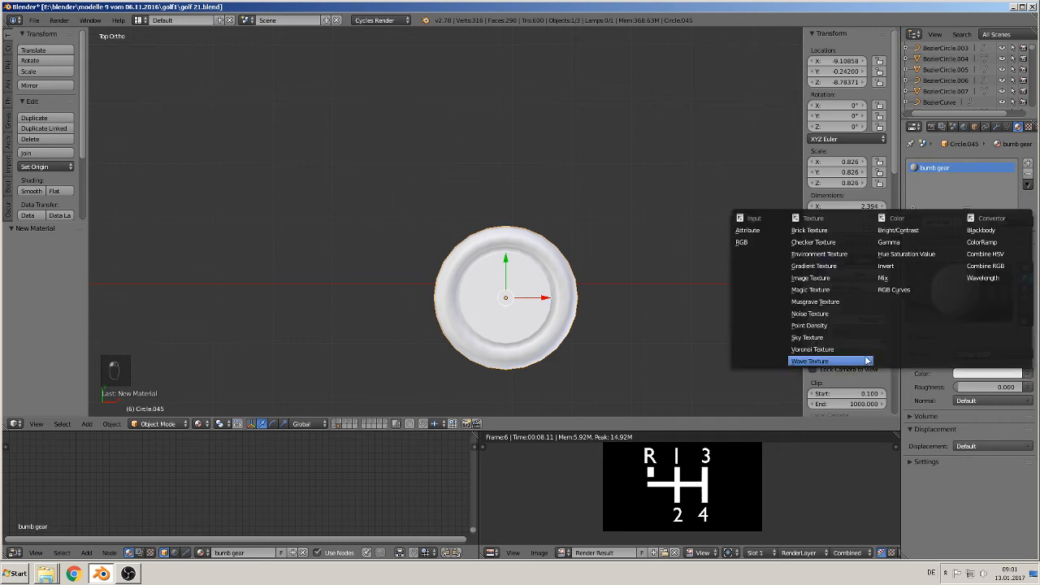
left_click(816, 278)
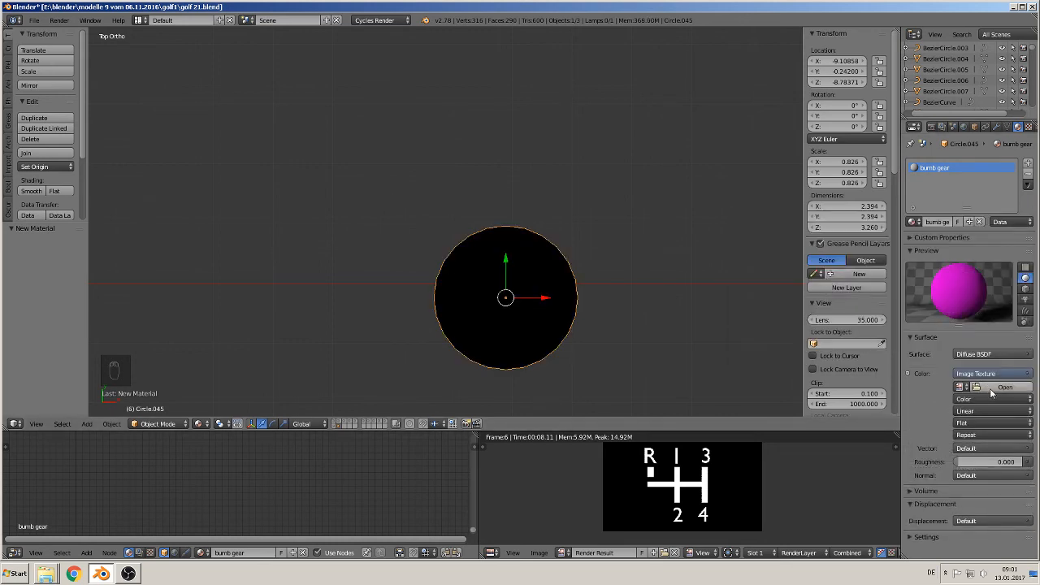
left_click(989, 389)
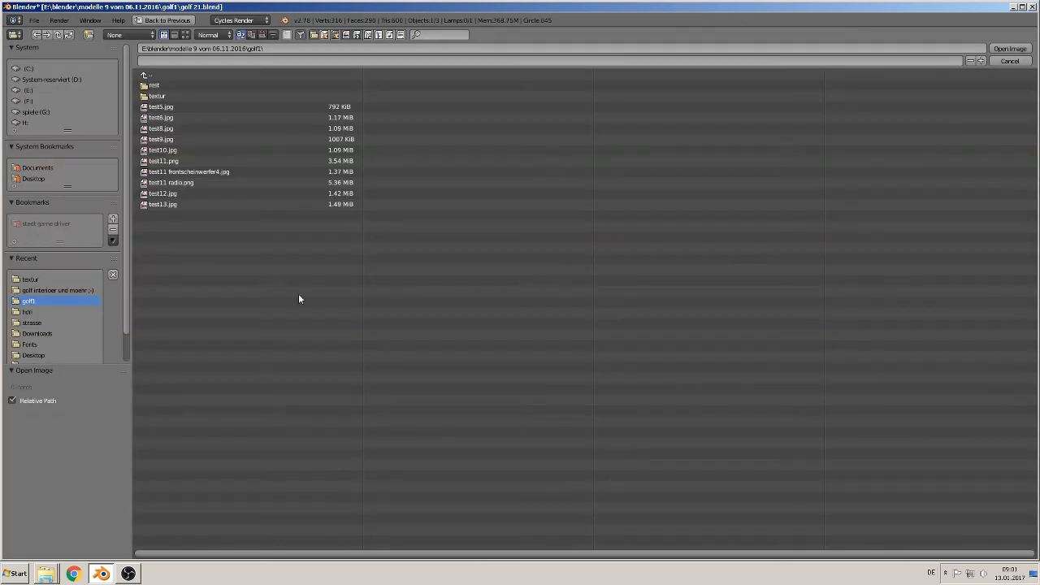
left_click(179, 97)
left_click(186, 35)
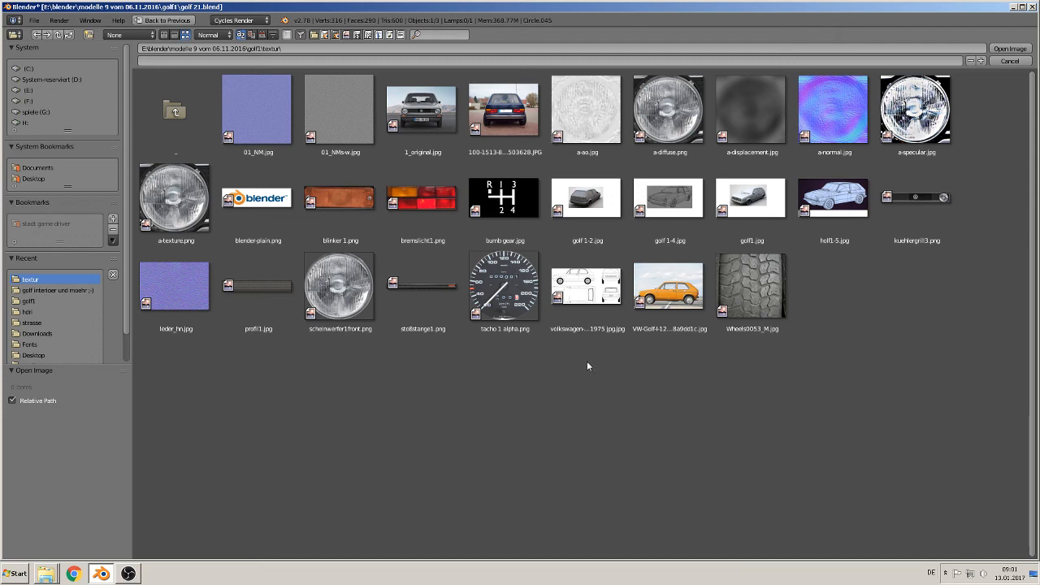
double_click(504, 197)
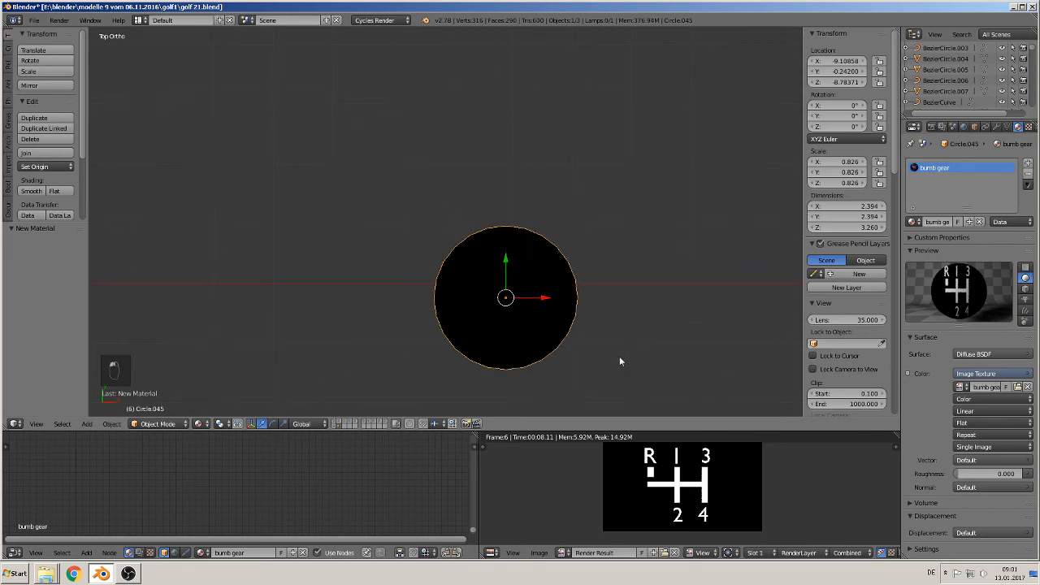
In Edit Mode with Solid shading, select the knob's round top face and assign the "bumb gear" material to it
key("Tab")
middle_click_drag(550, 334, 528, 268)
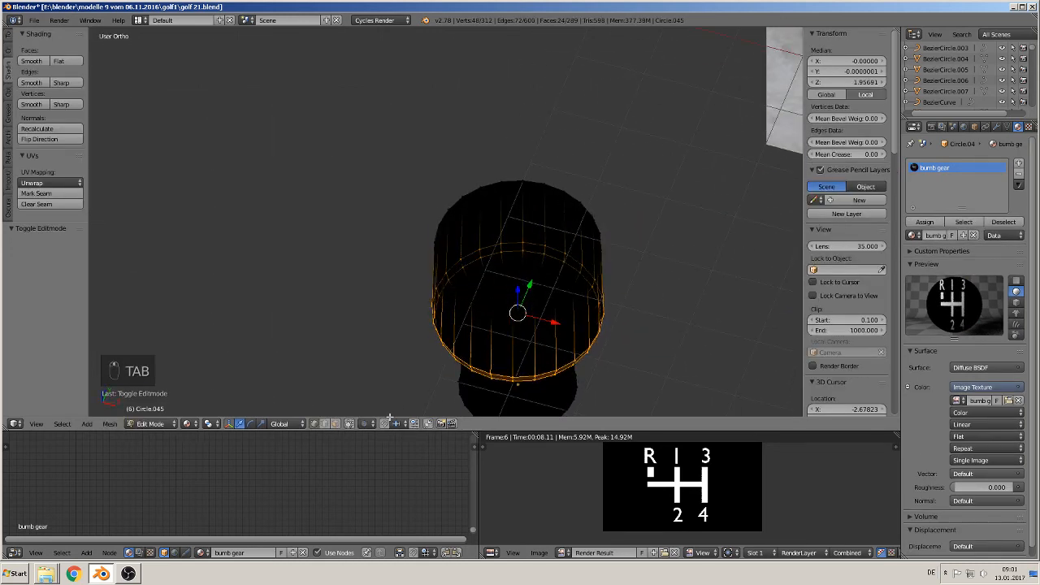
left_click(335, 423)
left_click(191, 424)
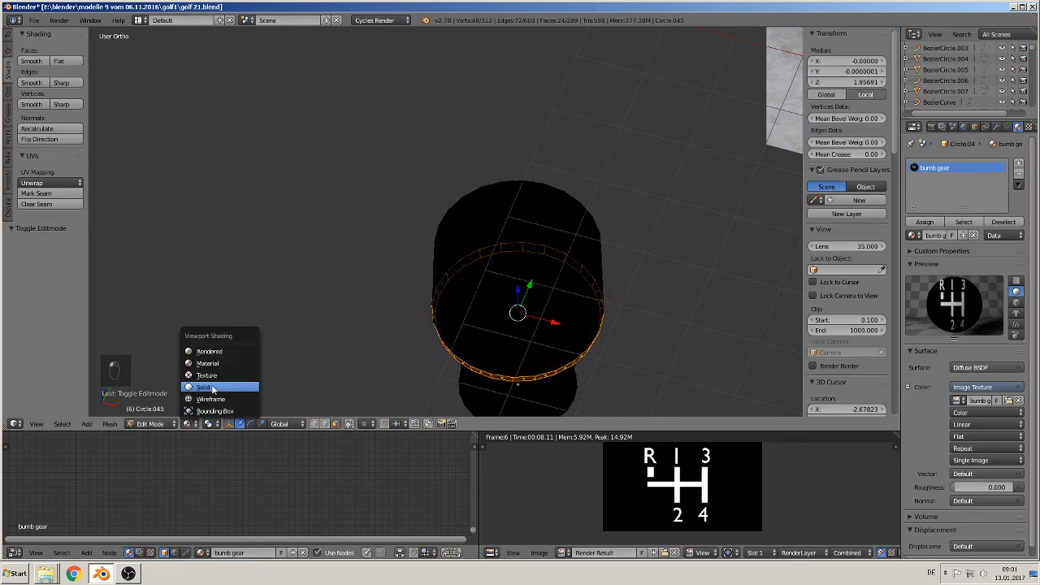
left_click(214, 390)
right_click(521, 247)
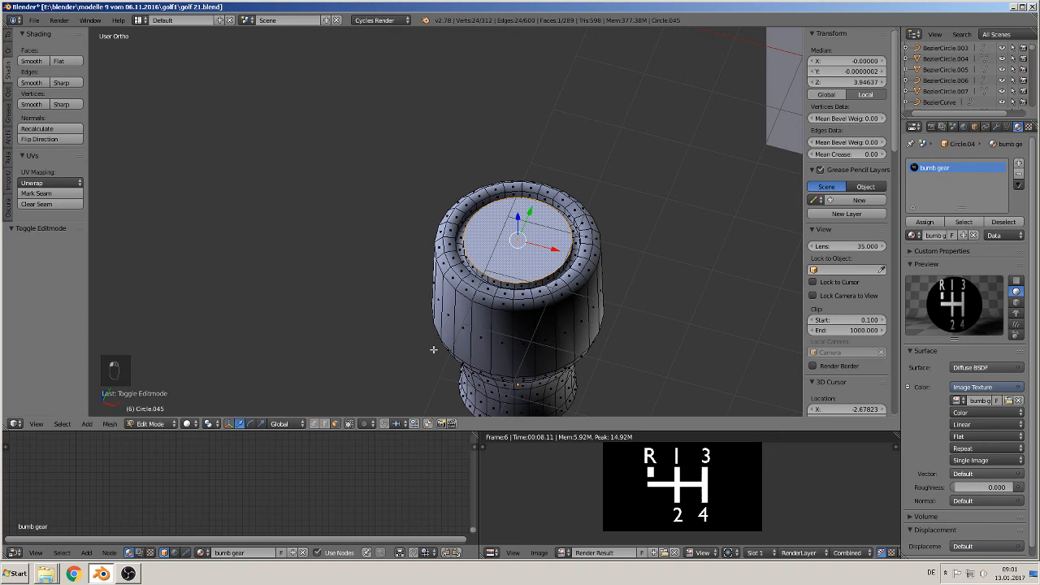
middle_click_drag(456, 333, 498, 359)
key("KP_7")
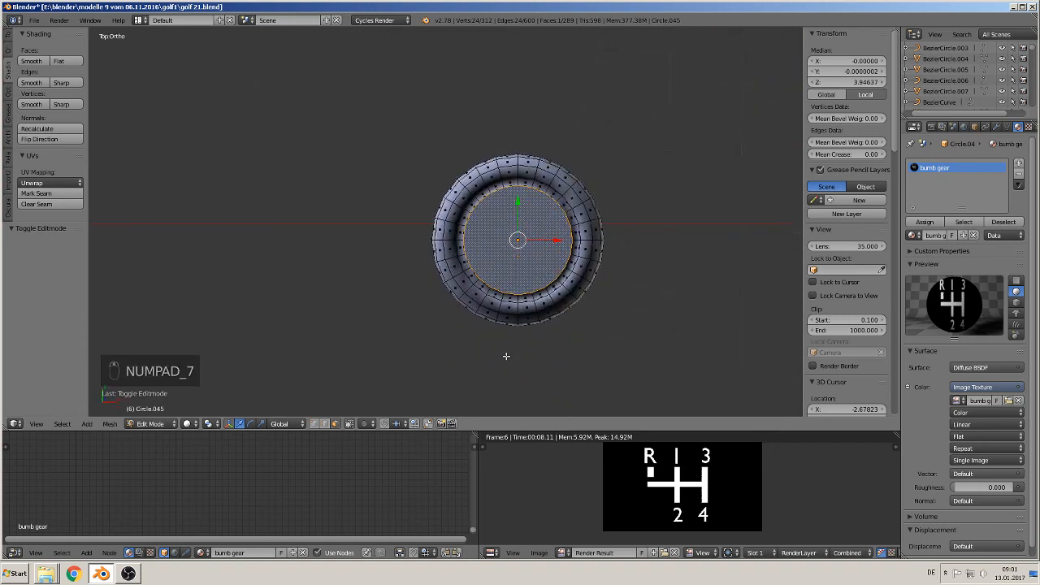
left_click(925, 222)
Switch to edge selection and mark a seam around the knob's round top face
scroll(524, 251, "up", 2)
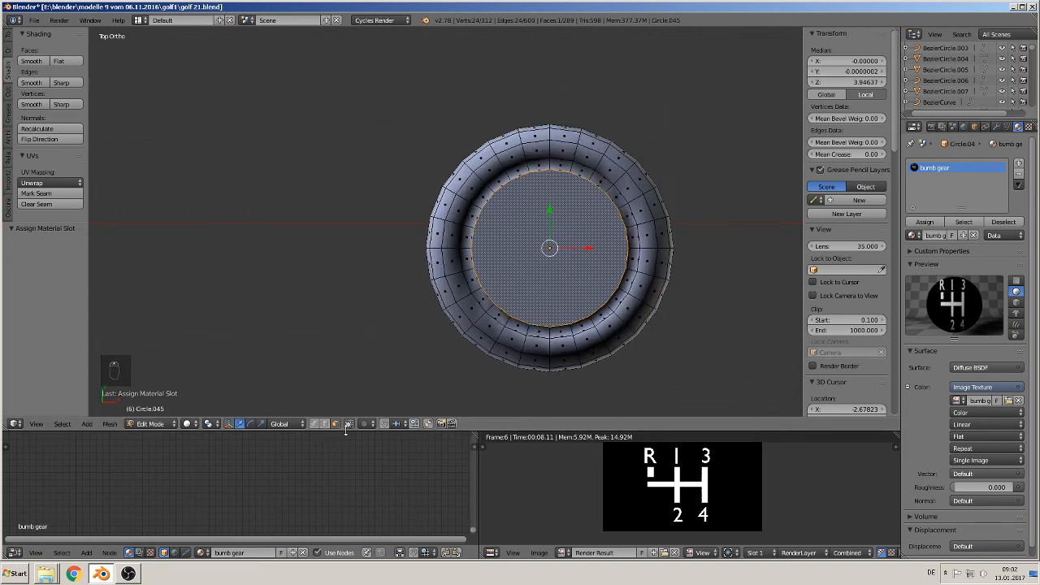
left_click(325, 424)
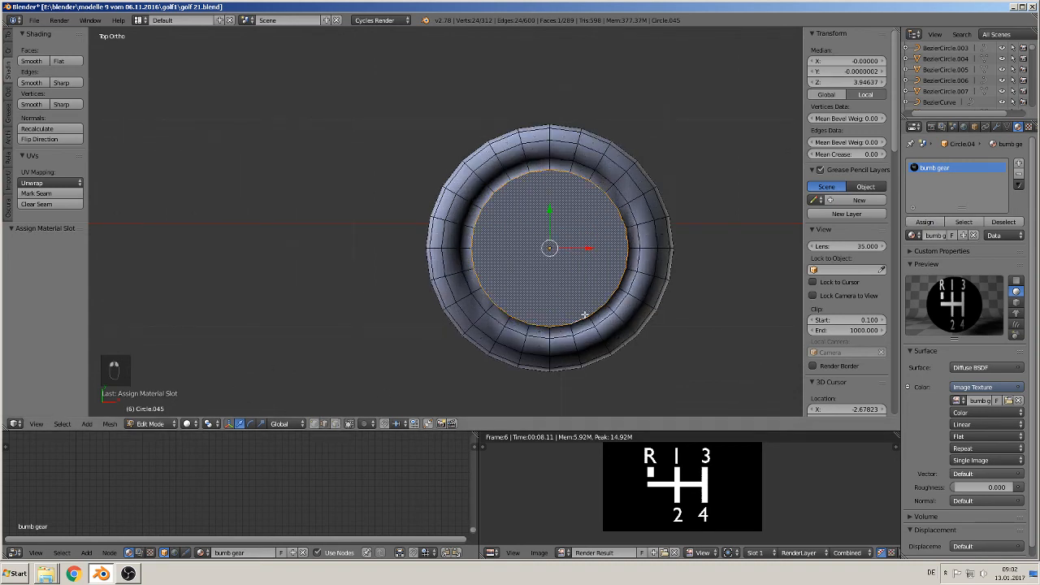
middle_click_drag(577, 309, 558, 259)
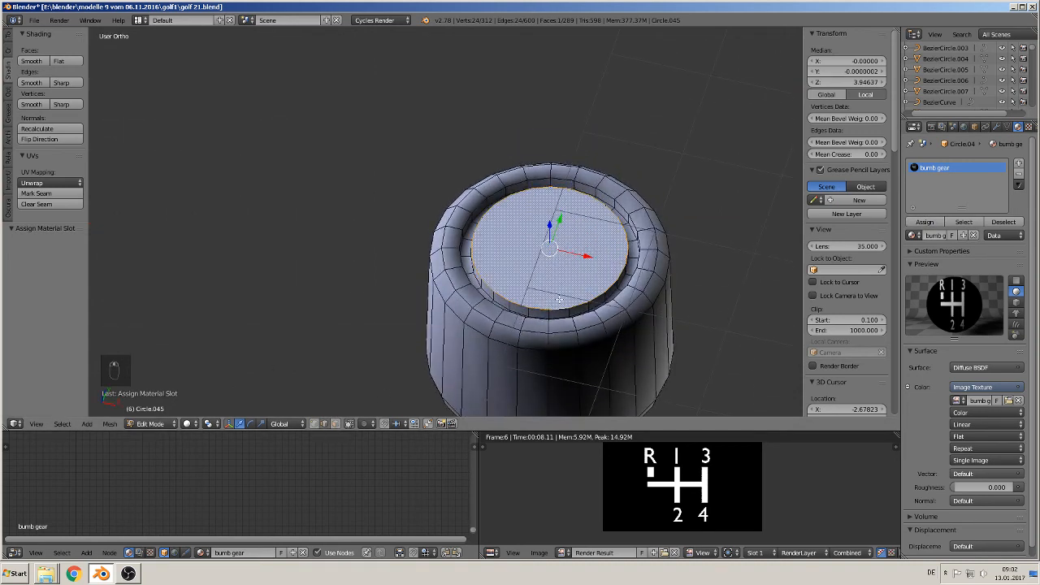
key("KP_7")
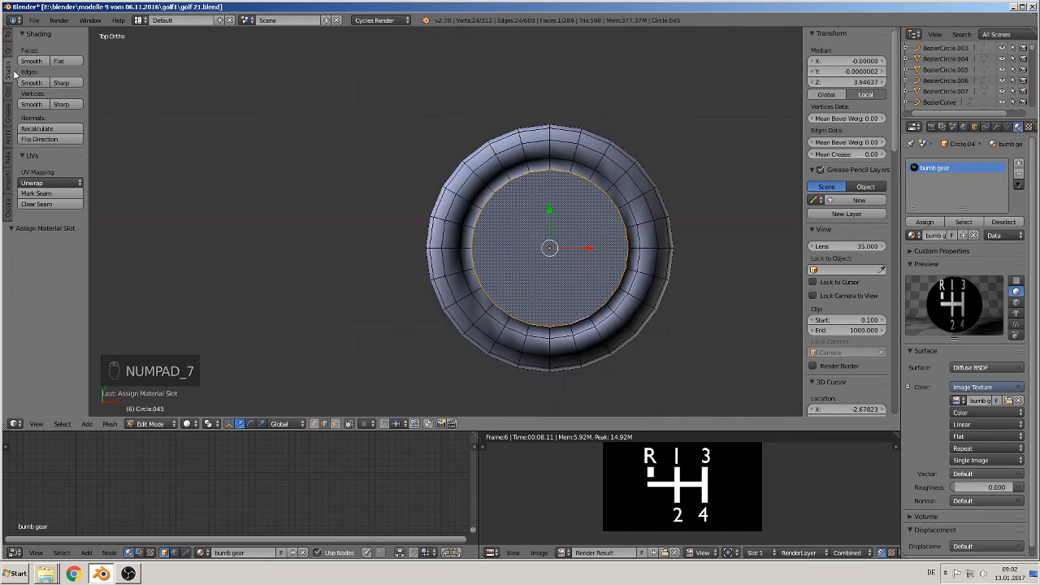
left_click(77, 193)
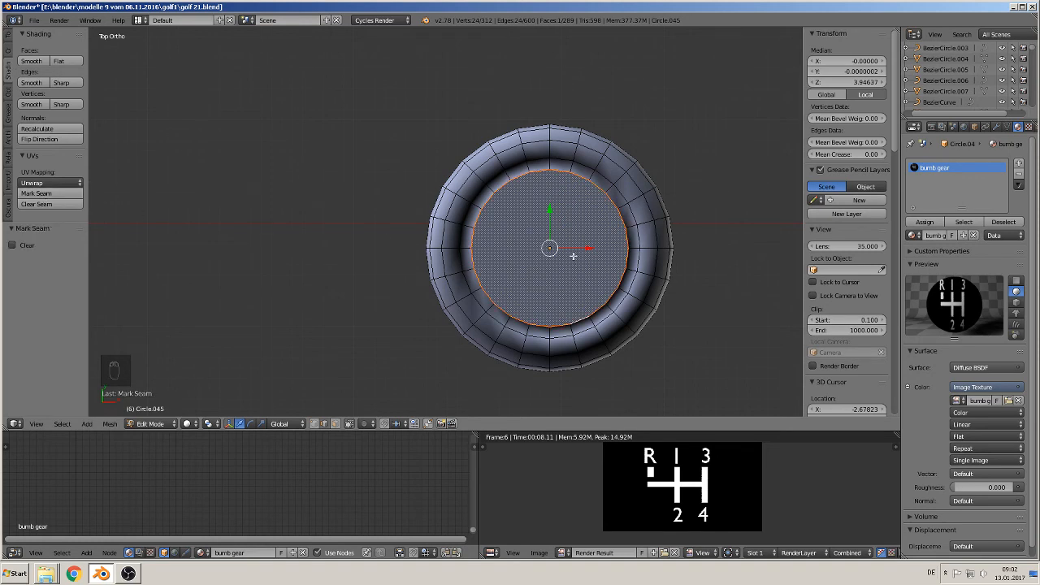
Select the entire knob mesh and unwrap it
key("a")
key("a")
key("a")
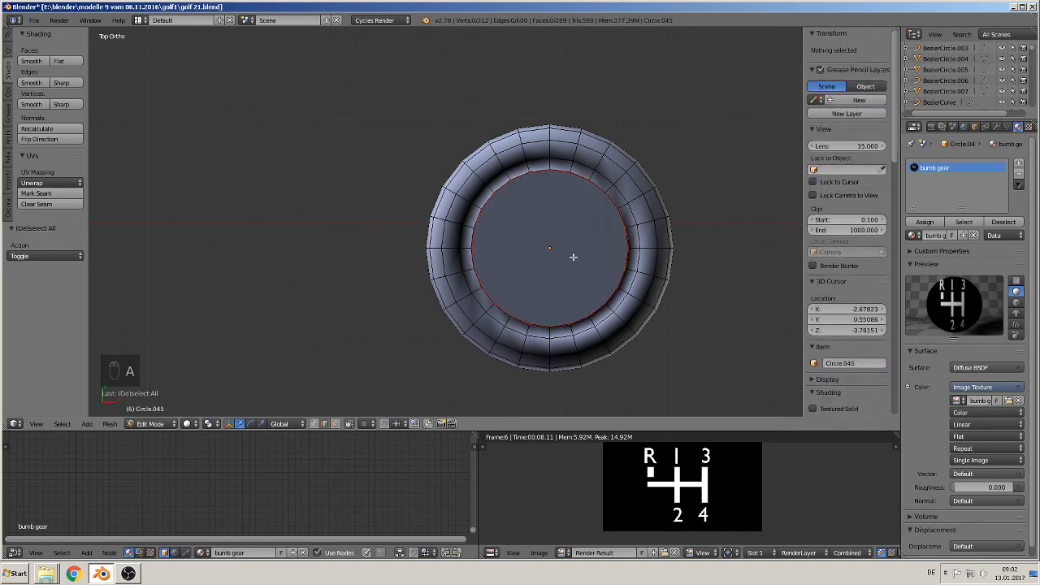
key("u")
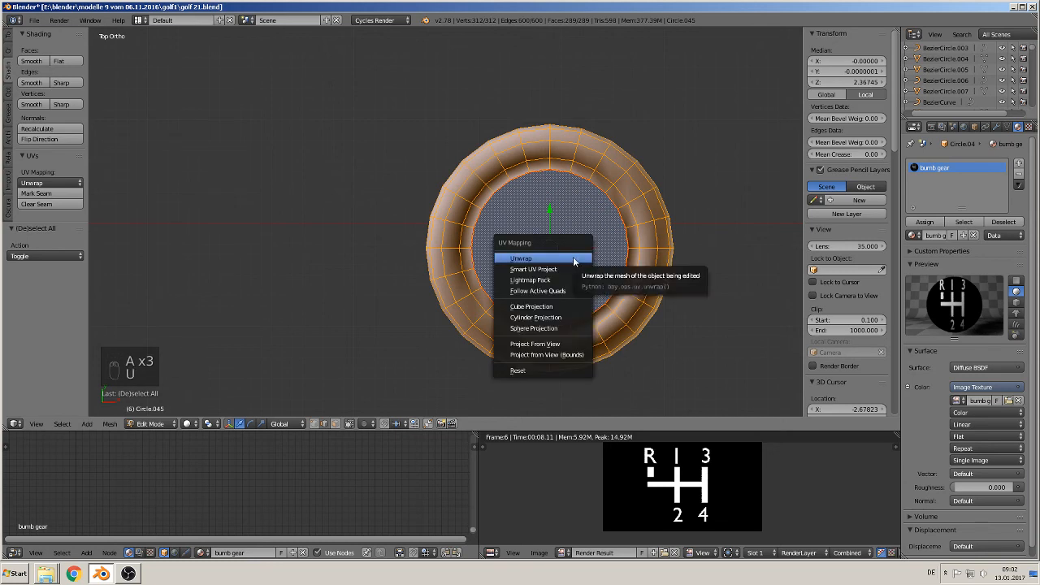
left_click(525, 259)
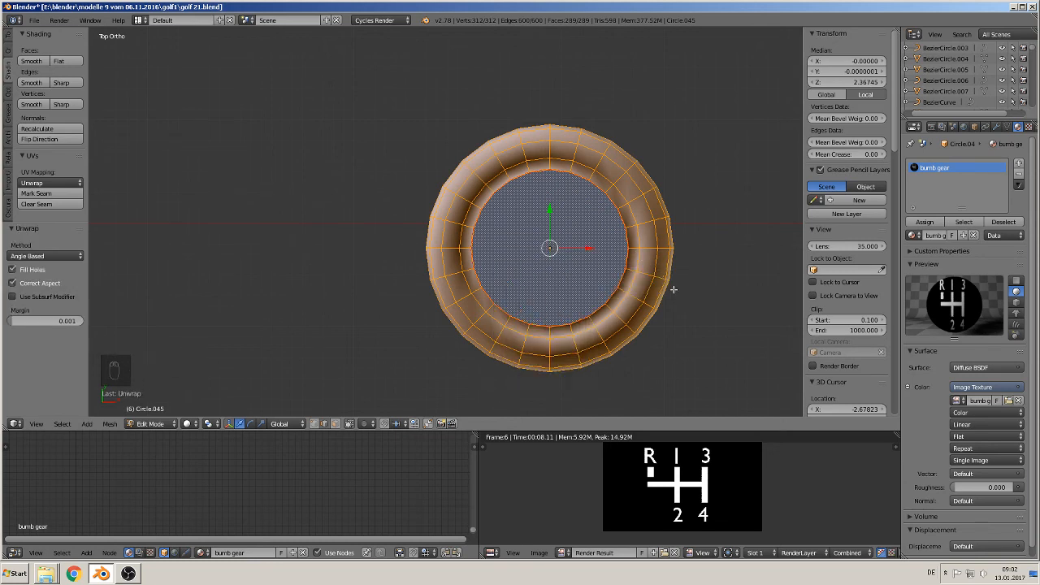
Return to Object Mode and add a second material slot holding a new material named "gear base color"
key("Tab")
mouse_move(691, 284)
middle_mouse_down("shift")
mouse_move(620, 309)
mouse_move(490, 313)
mouse_move(485, 283)
mouse_move(455, 269)
middle_mouse_up("shift")
middle_click_drag(403, 219, 393, 190)
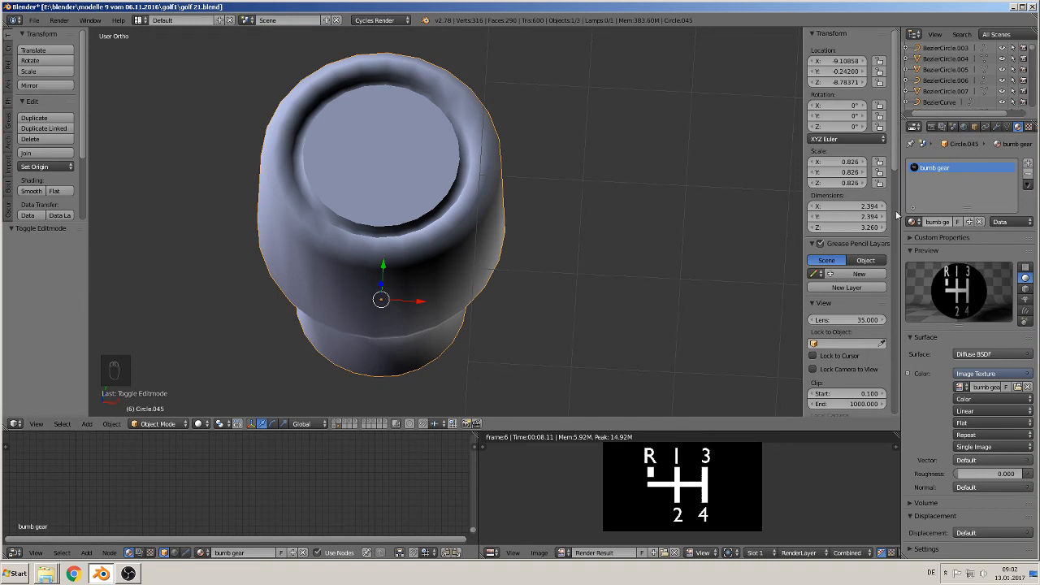
left_click(1027, 162)
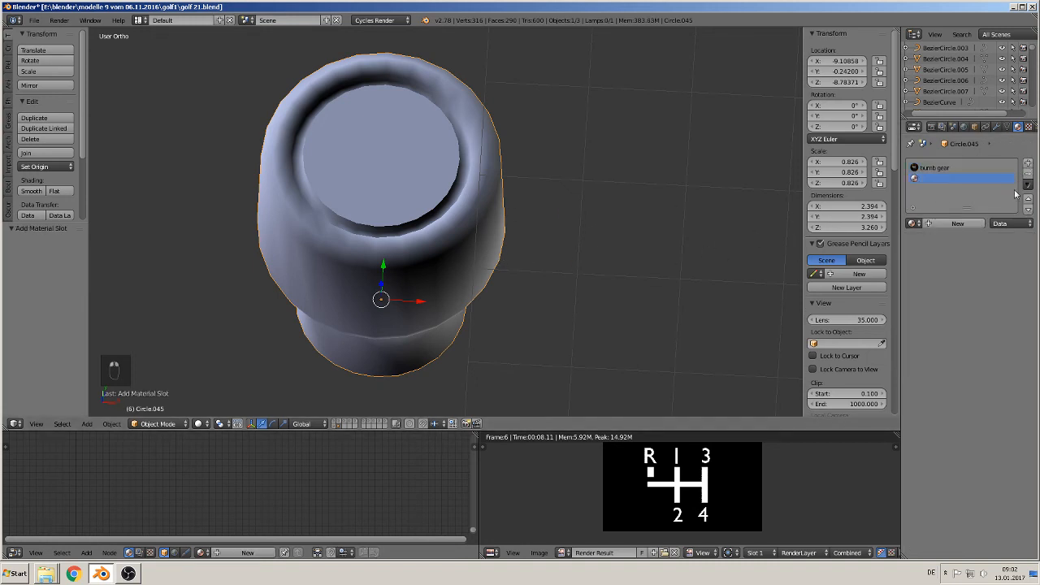
left_click(955, 223)
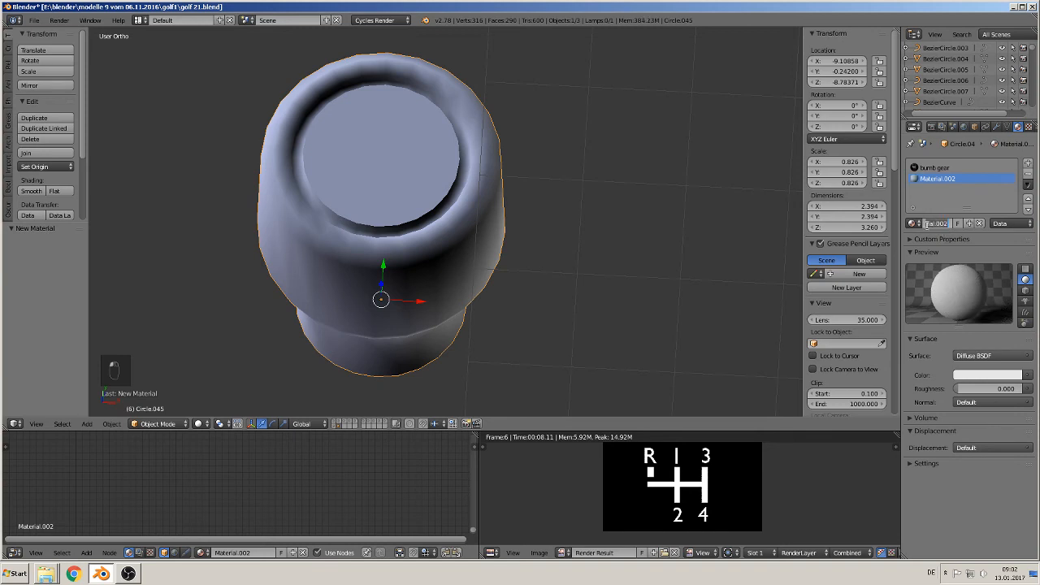
key("BackSpace")
type("gear base color")
key("Return")
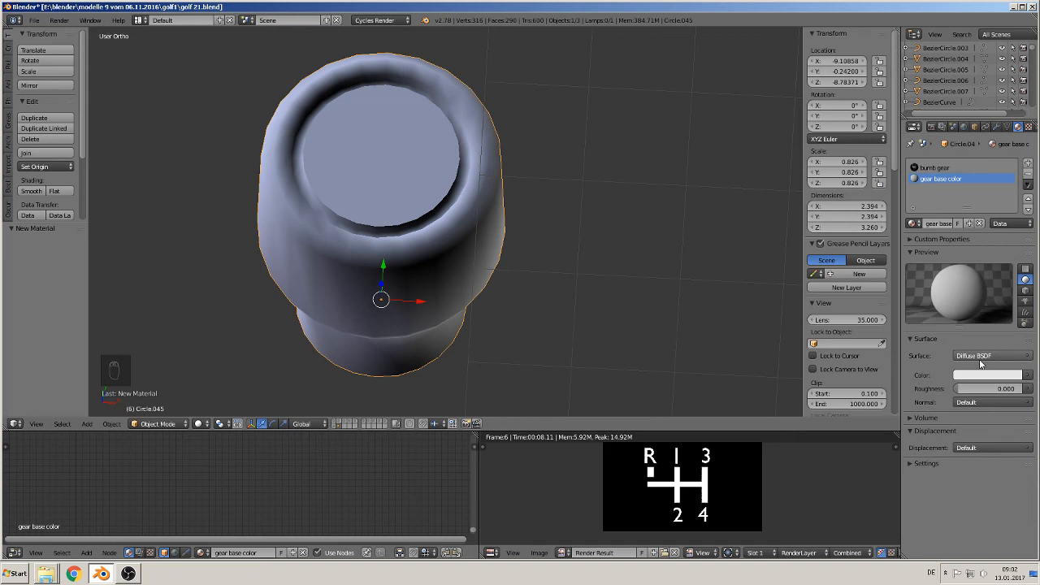
Replace the second slot's material with the existing "black plastic" and assign it to the whole knob mesh in Edit Mode
left_click(914, 223)
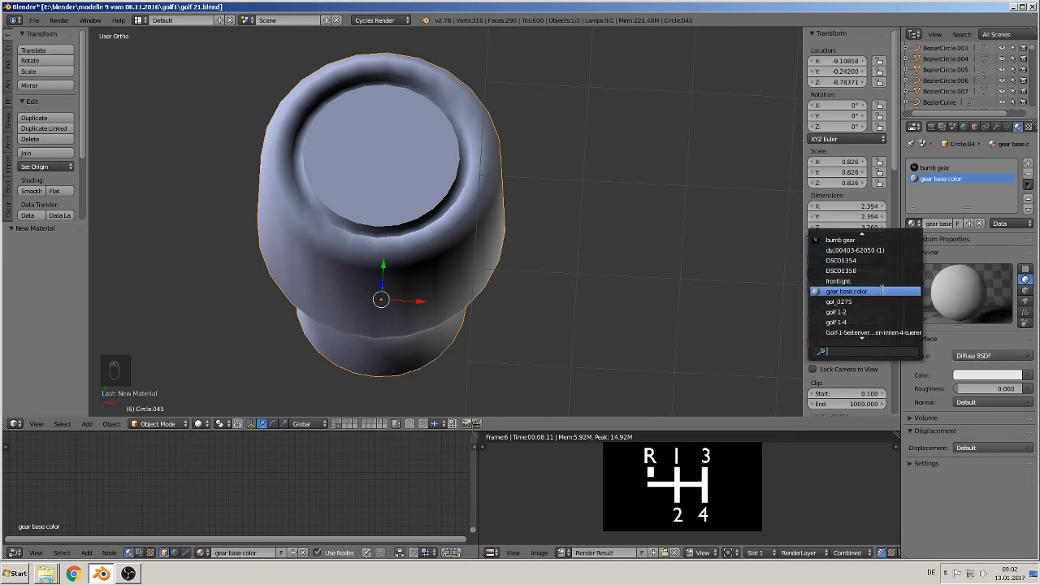
type("bla")
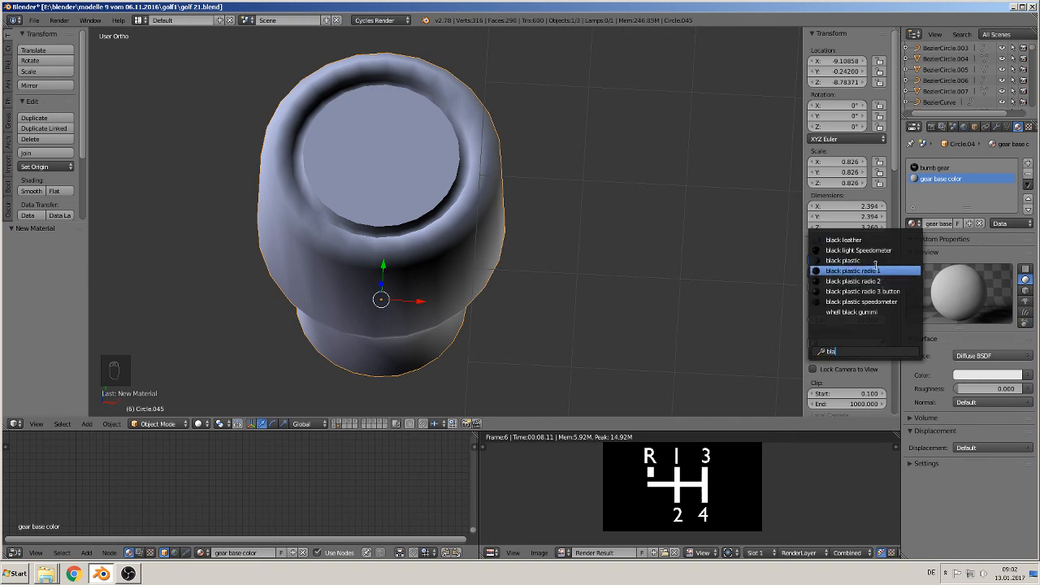
left_click(868, 260)
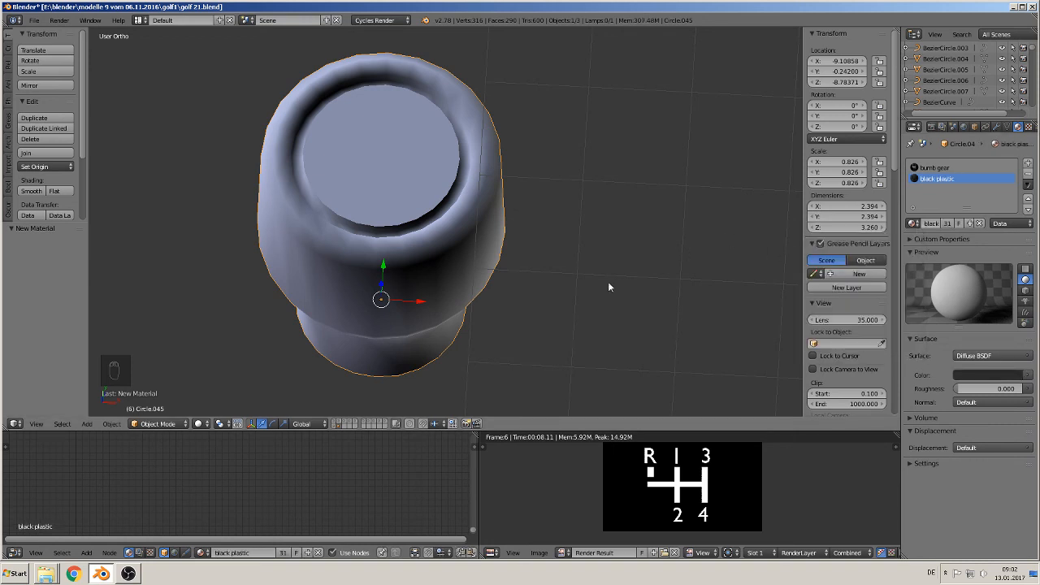
middle_click_drag(608, 281, 582, 272)
key("Tab")
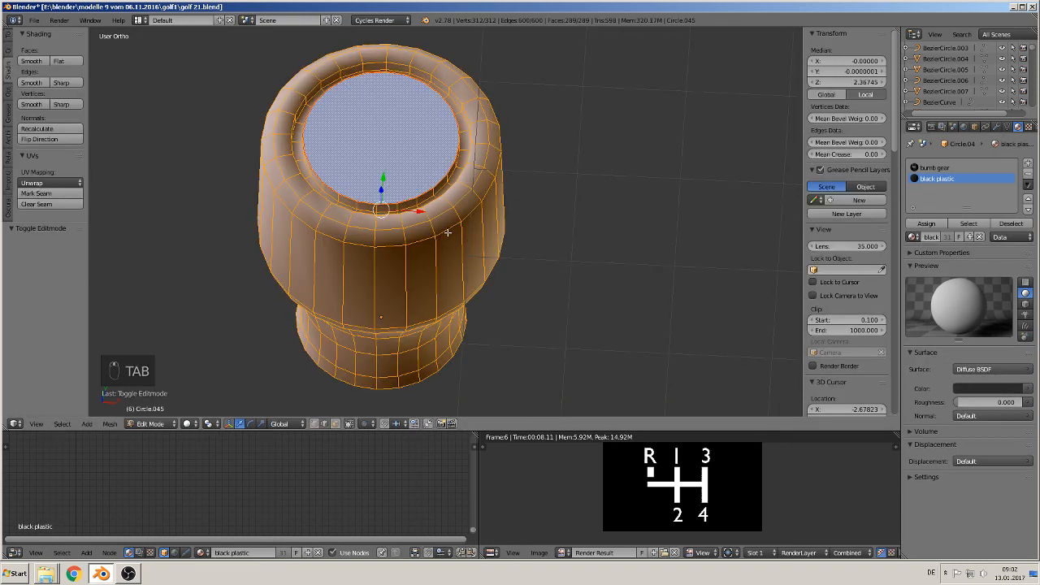
left_click(926, 223)
Switch the viewport to Material shading, leave Edit Mode and show the knob in top view
key("Tab")
left_click(186, 423)
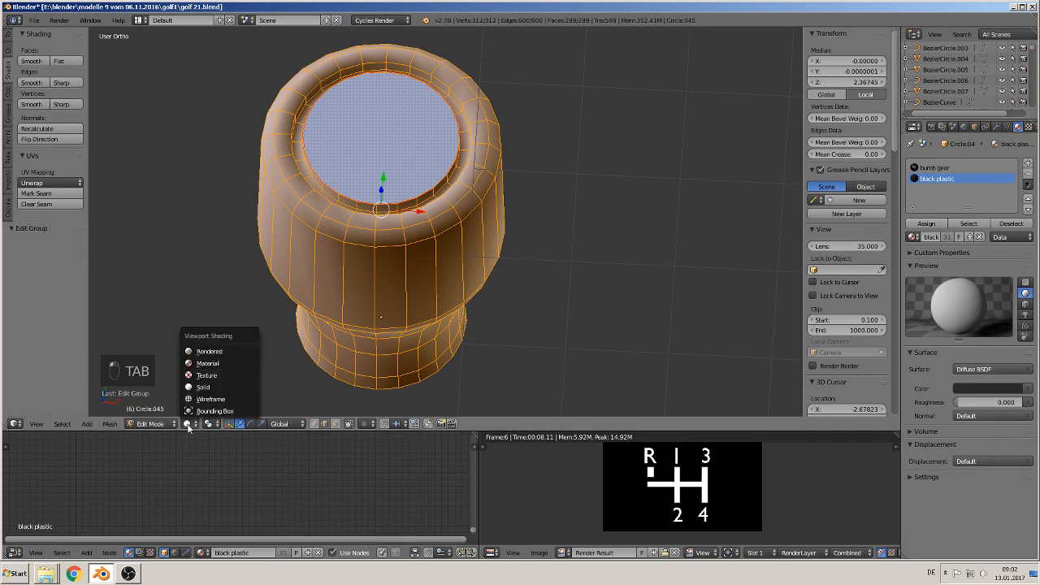
left_click(215, 367)
key("Tab")
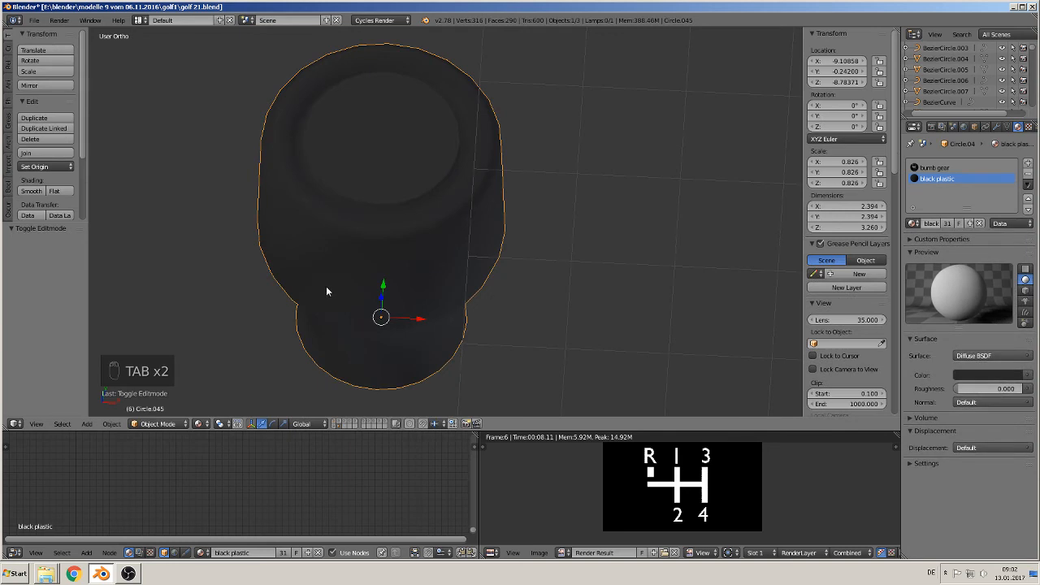
middle_click_drag(326, 291, 343, 306)
key("KP_4")
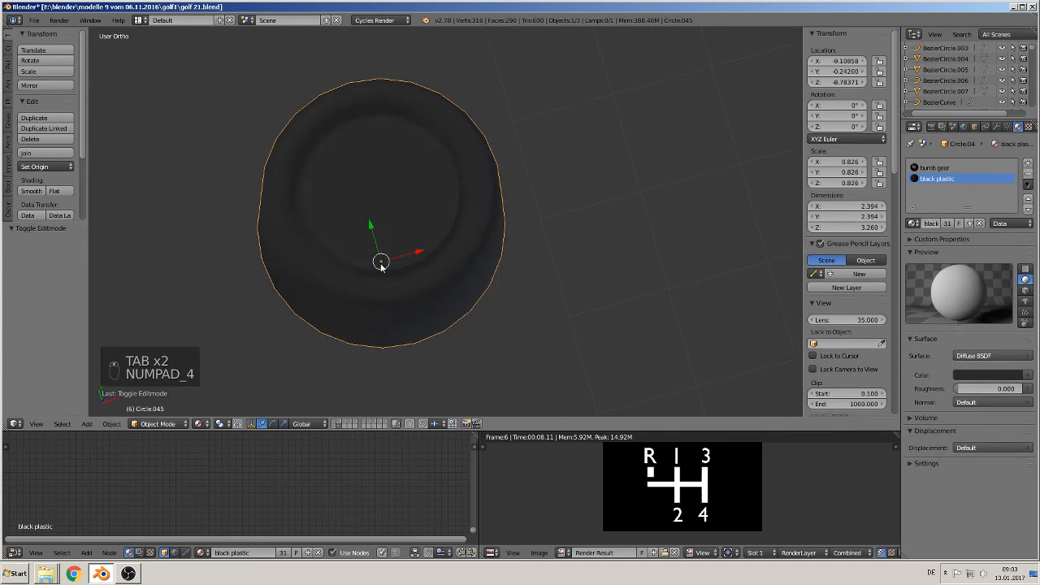
key("KP_1")
key("KP_7")
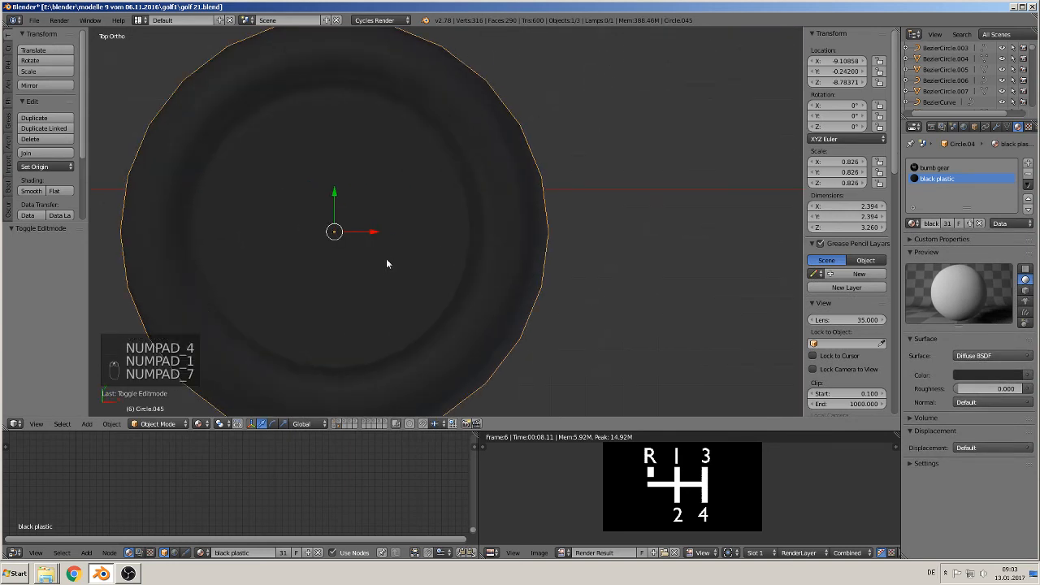
middle_click_drag(387, 263, 520, 194, "shift")
Display the node tree of the "bumb gear" material in an enlarged node editor and move the Material Output node away from the Diffuse BSDF
left_click(934, 167)
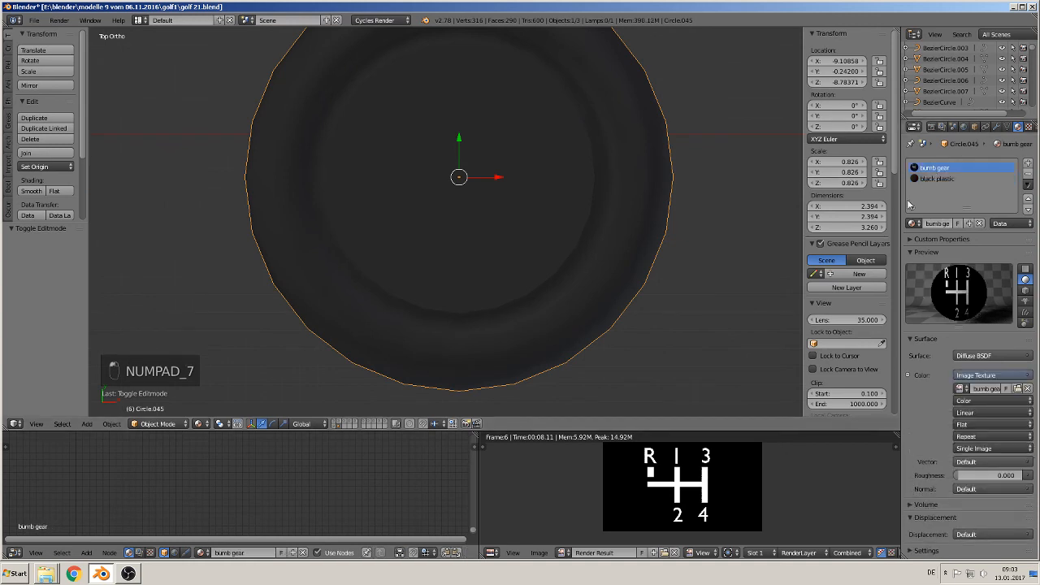
left_click_drag(442, 429, 455, 282)
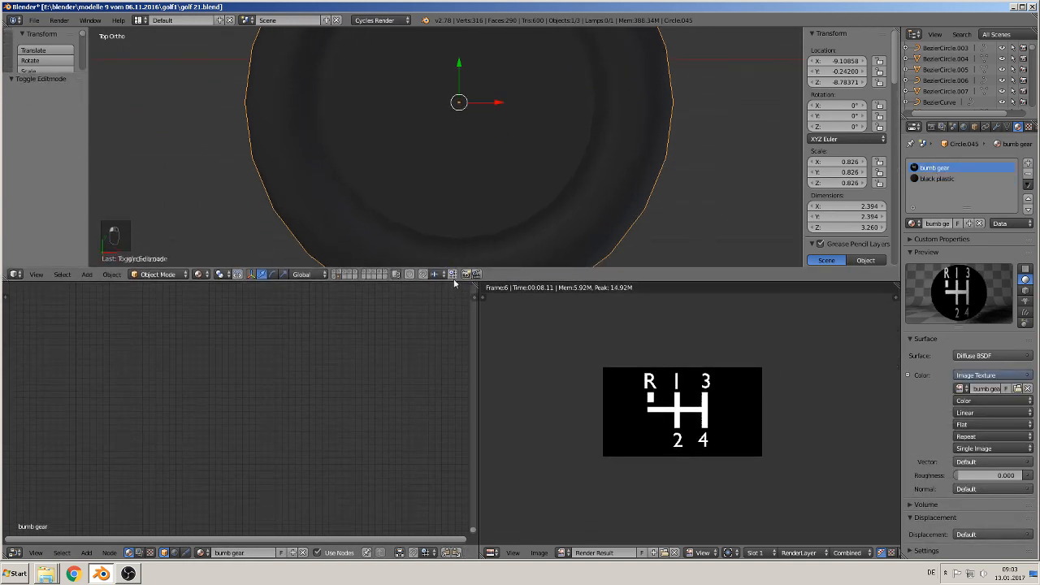
left_click(16, 554)
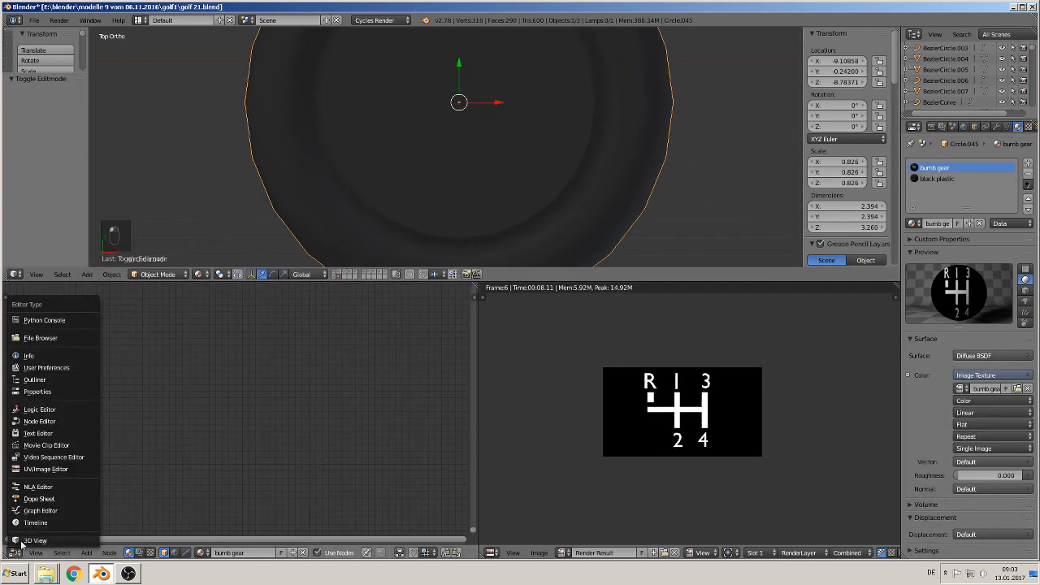
left_click(38, 422)
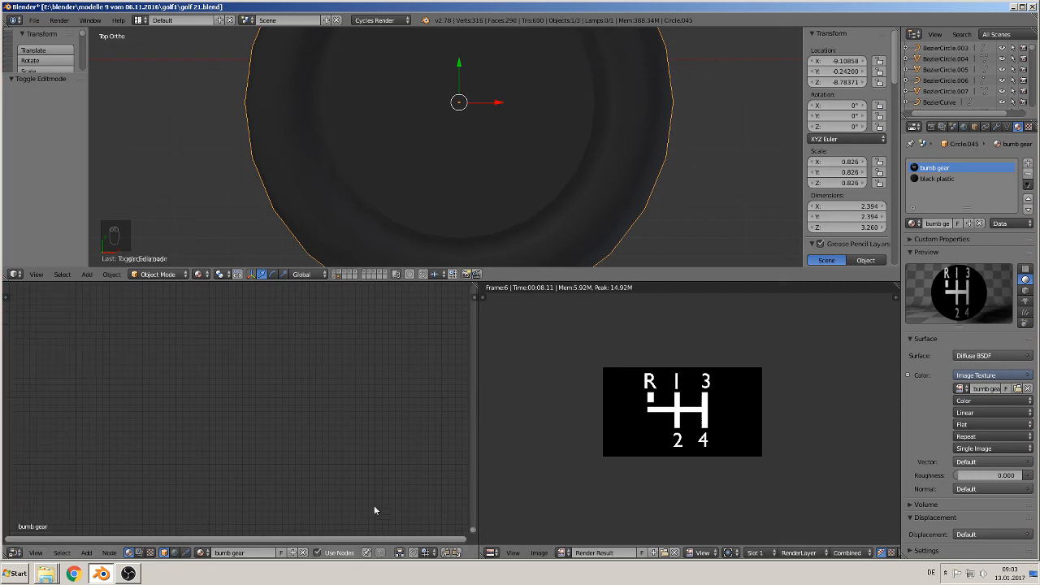
scroll(341, 487, "down", 3)
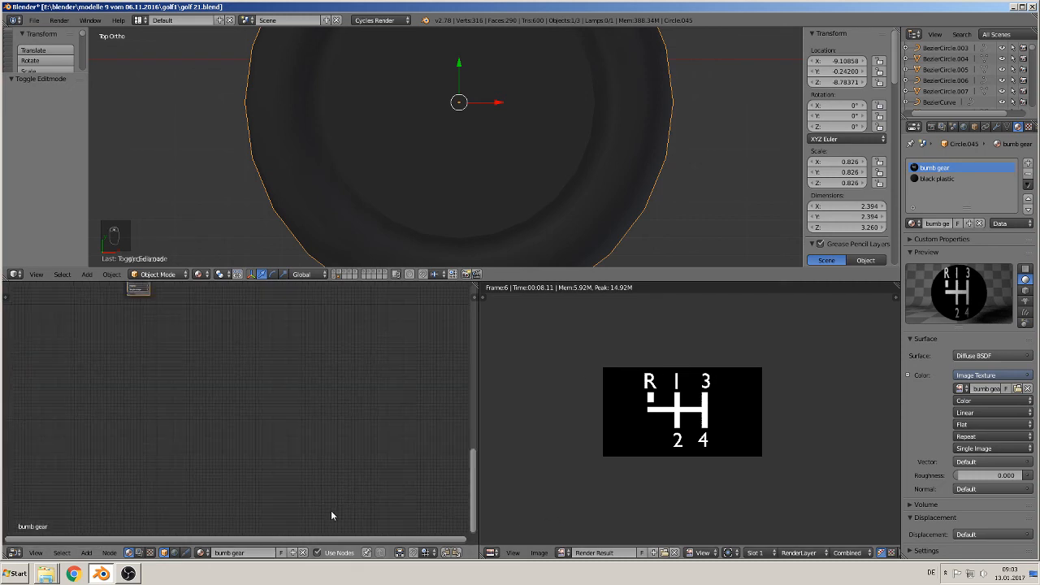
key("Home")
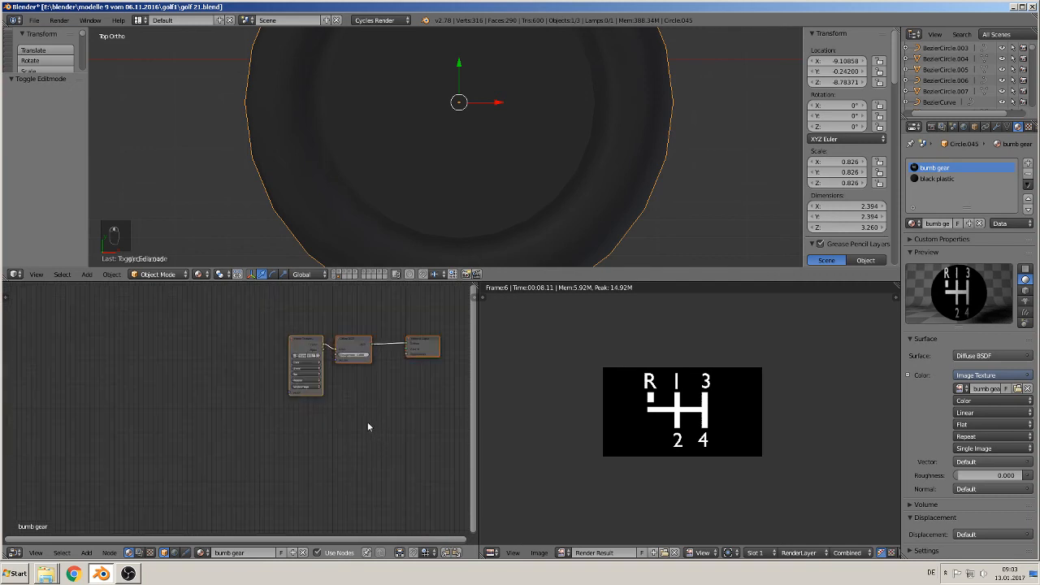
scroll(369, 389, "up", 3)
middle_click_drag(336, 417, 220, 479)
scroll(219, 474, "up", 4)
scroll(218, 441, "down", 3)
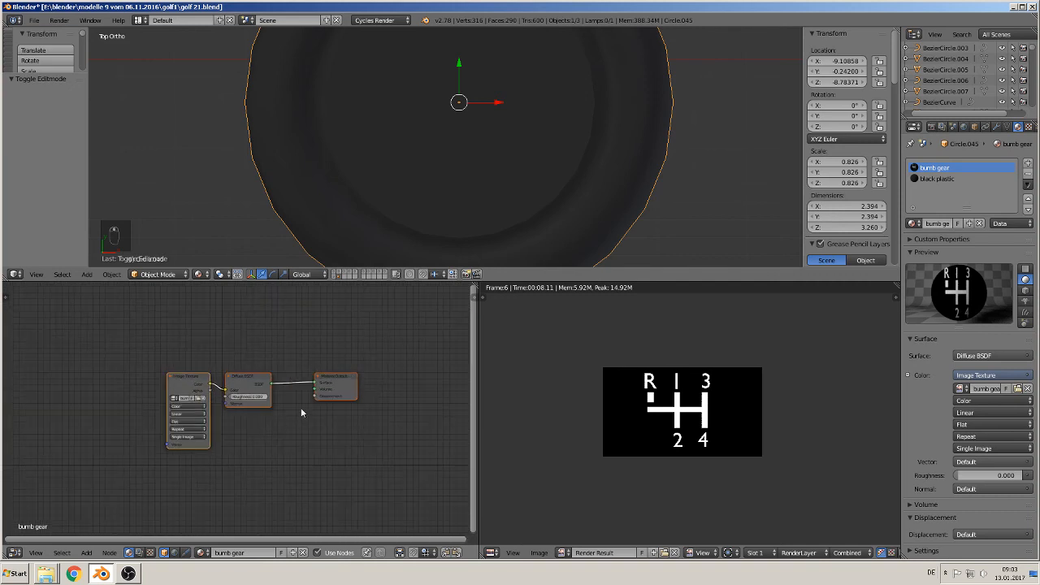
left_click_drag(332, 380, 397, 378)
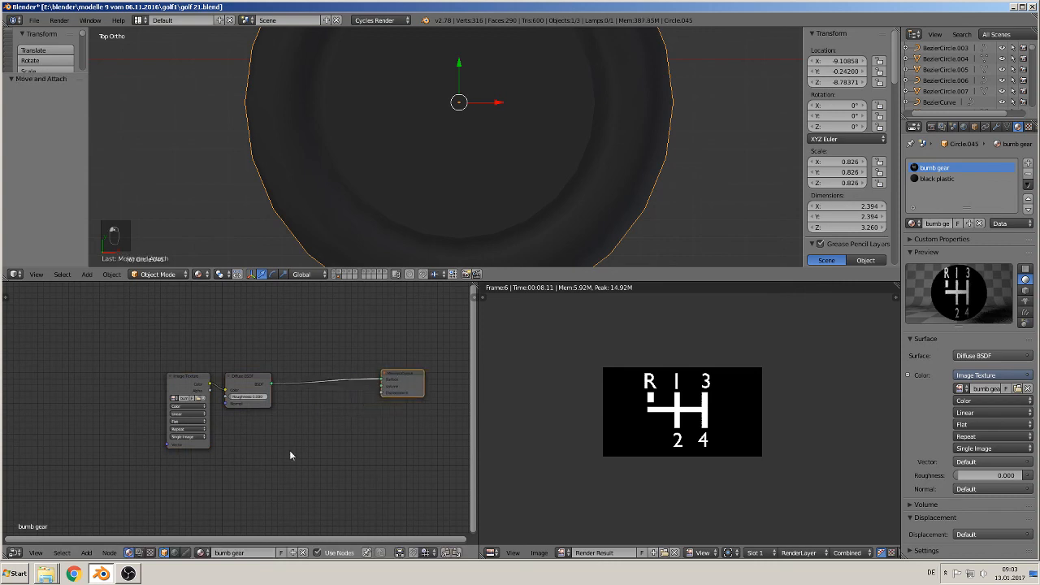
Add a Bump node beside the Image Texture node and link its Normal output to the Diffuse BSDF's Normal input
middle_click_drag(152, 504, 247, 490)
left_click(86, 552)
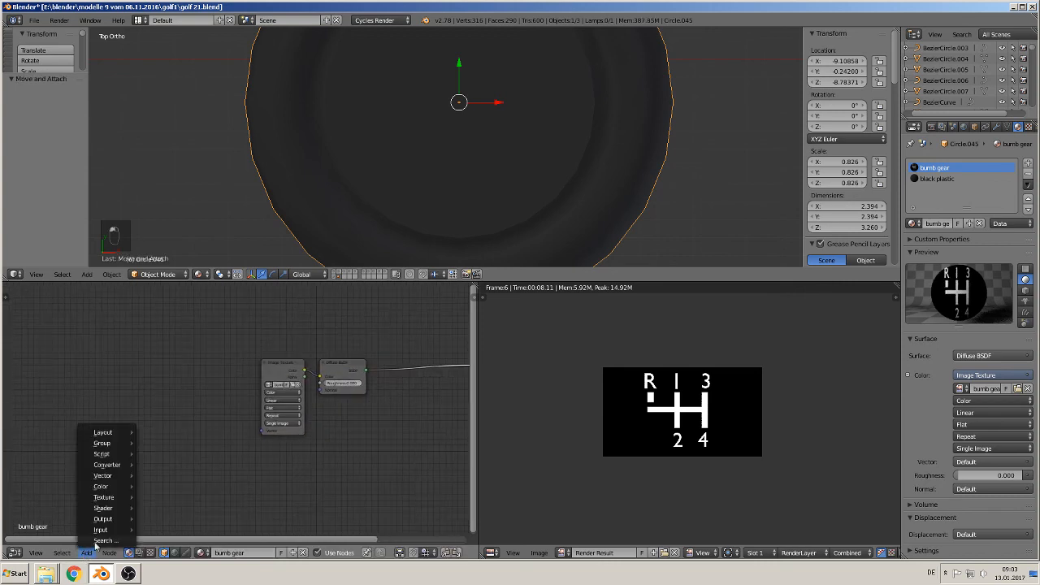
mouse_move(120, 497)
mouse_move(112, 479)
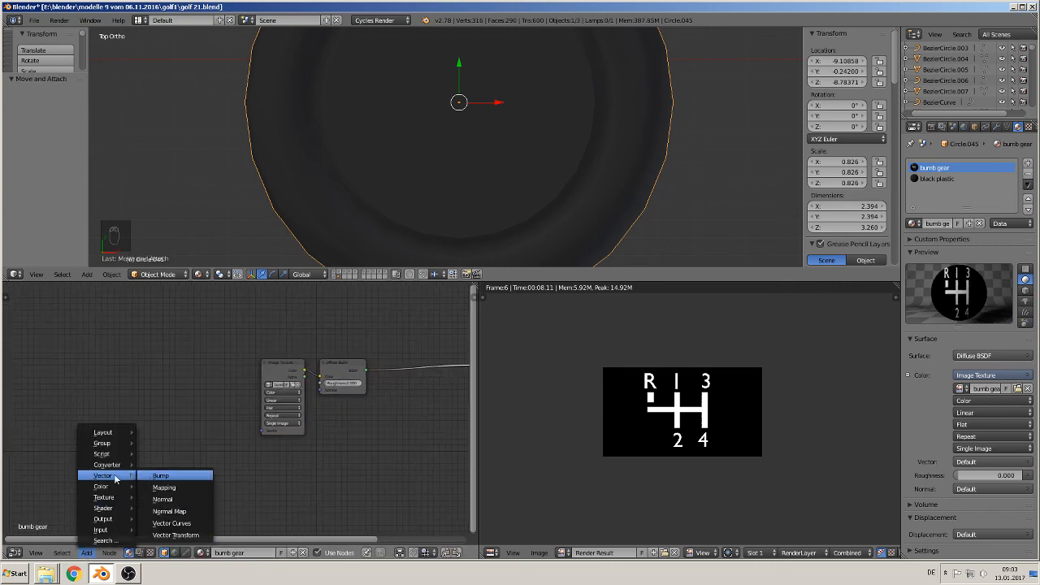
left_click(171, 477)
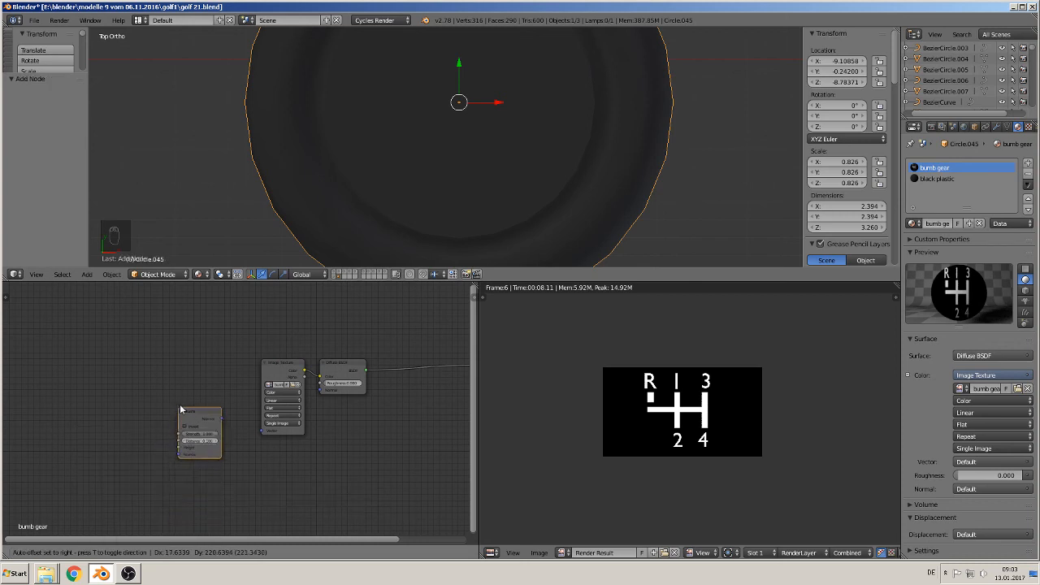
left_click(174, 424)
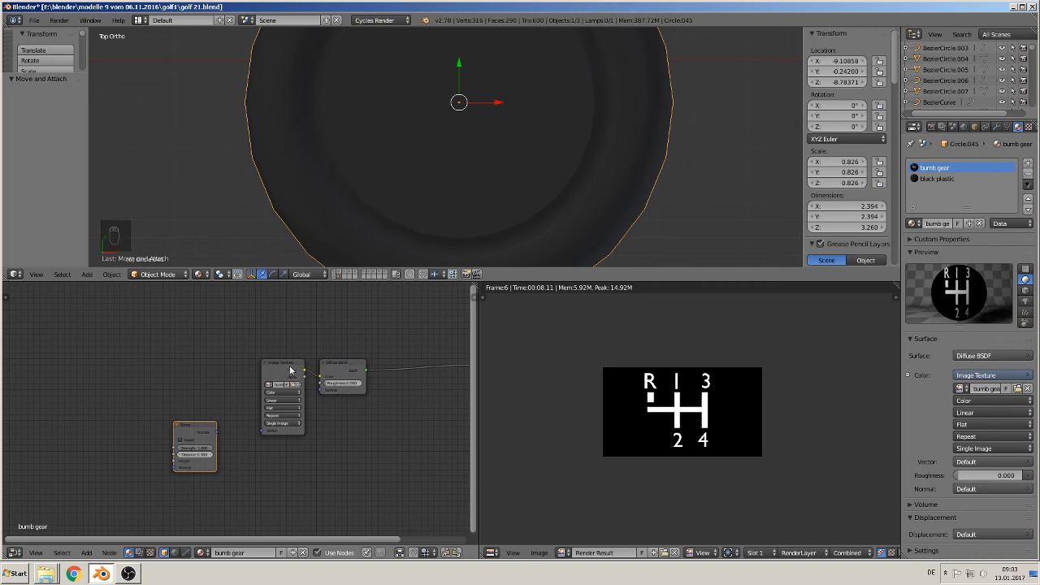
left_click_drag(271, 367, 239, 367)
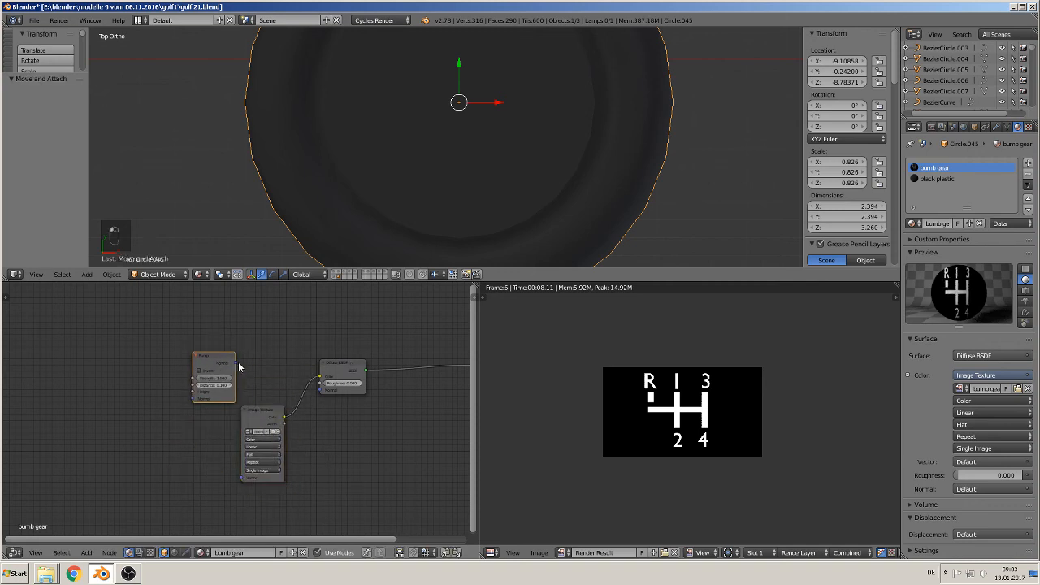
middle_click_drag(174, 462, 260, 454)
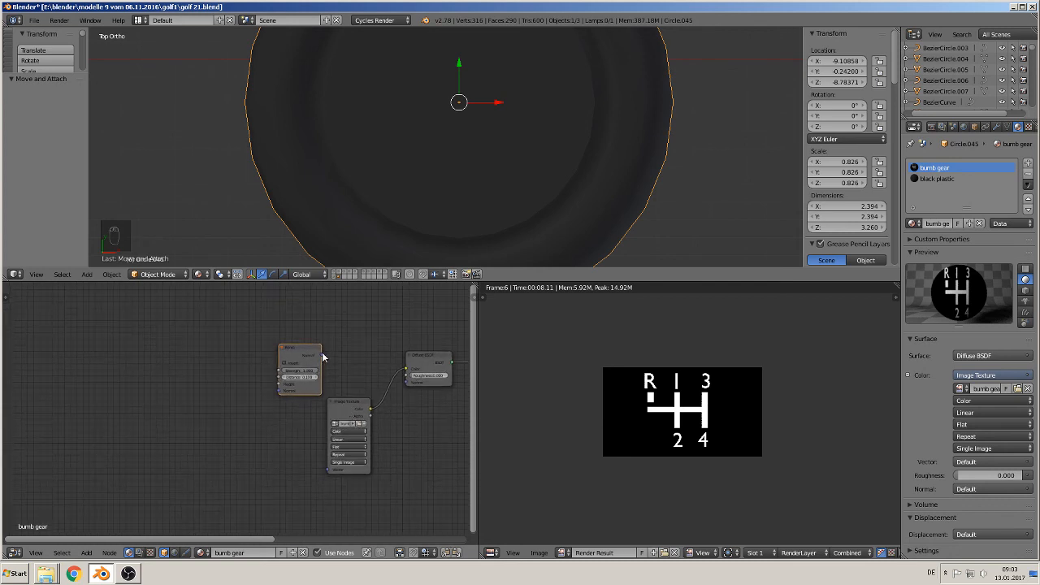
left_click_drag(322, 356, 410, 387)
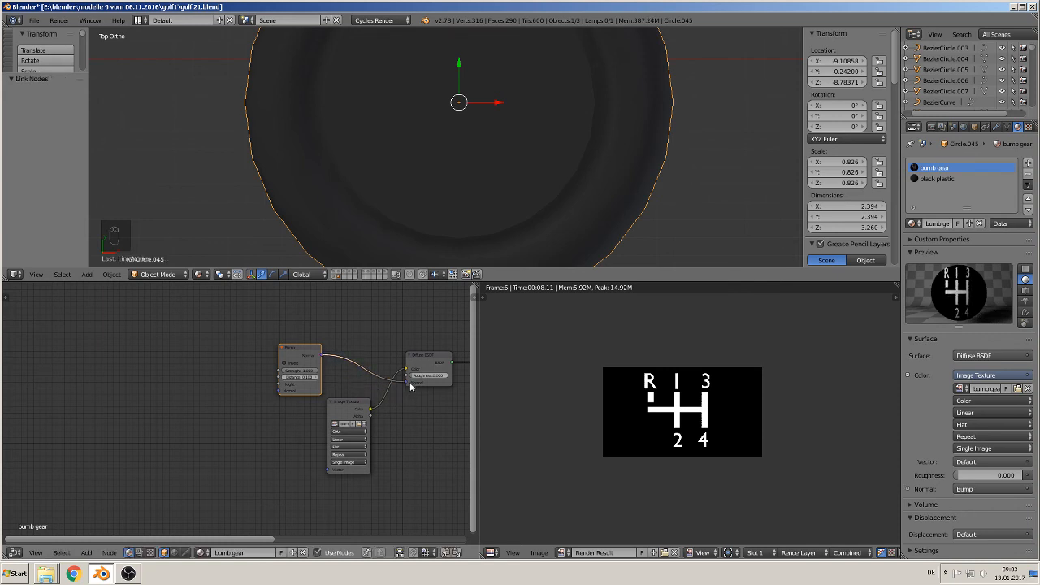
Disconnect the Image Texture node from the Diffuse BSDF's Color and feed it into the Bump node instead
left_click_drag(351, 406, 243, 433)
right_click_drag(289, 426, 302, 466, "ctrl")
left_click_drag(237, 429, 282, 395)
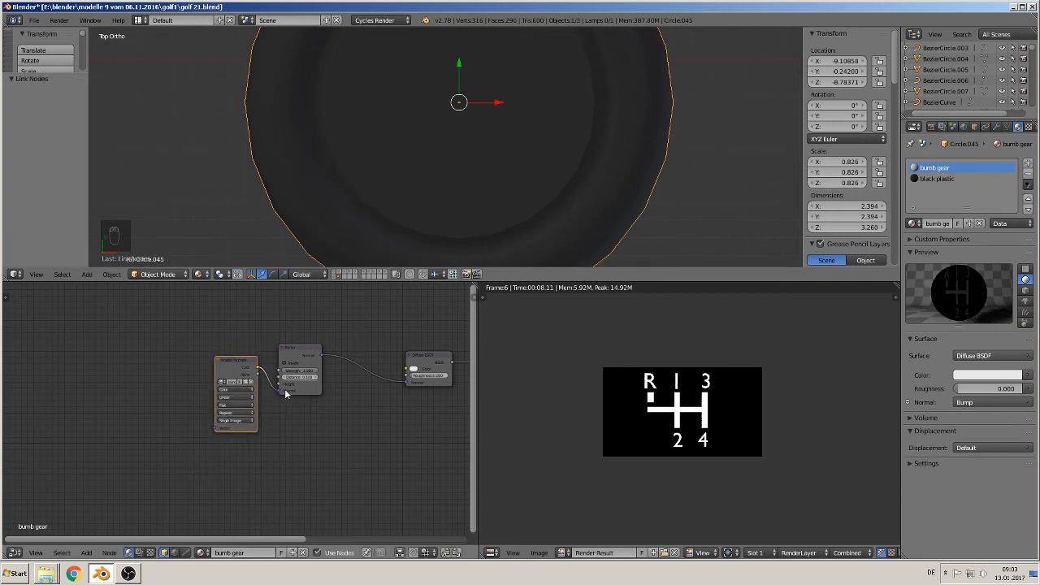
Remove the link between the Image Texture and Bump nodes and reconnect the texture's Color output to the Bump node
middle_click_drag(432, 208, 362, 230, "shift")
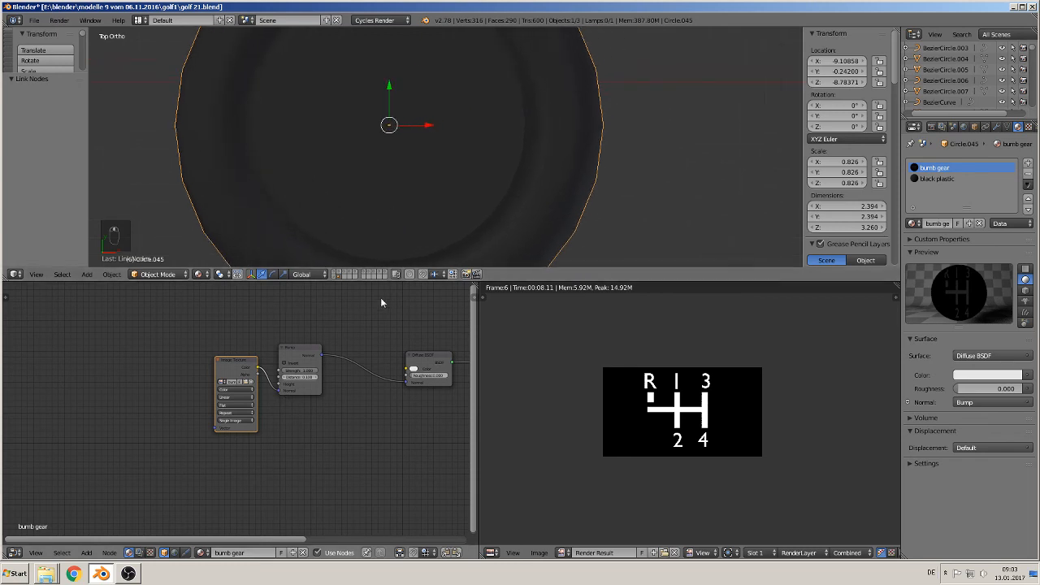
middle_click_drag(376, 397, 237, 444)
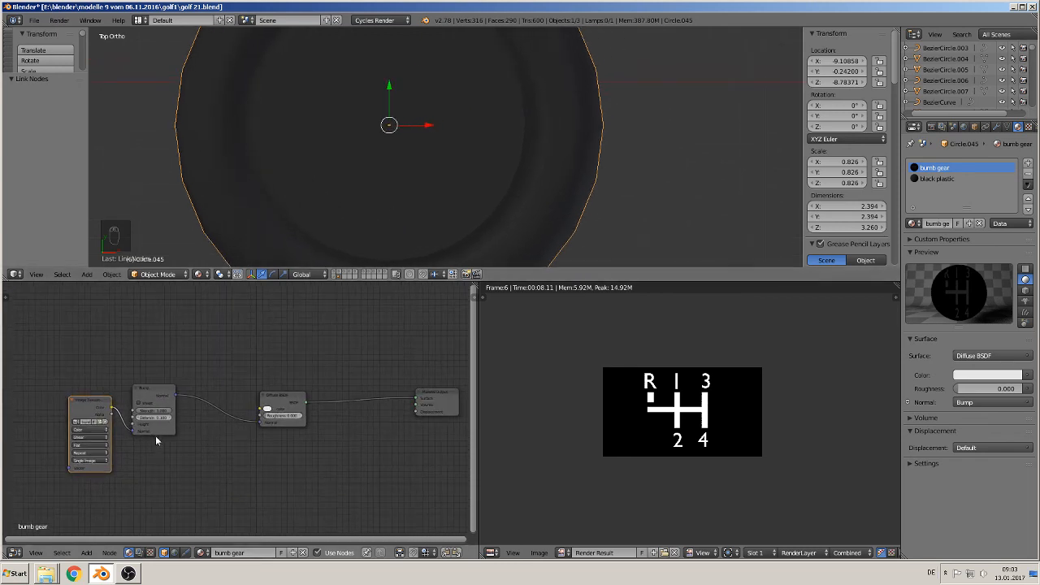
mouse_move(120, 398)
right_mouse_down("ctrl")
mouse_move(122, 424)
mouse_move(115, 411)
right_mouse_up("ctrl")
left_click_drag(113, 407, 136, 428)
right_click_drag(136, 422, 114, 410, "shift")
key("Delete")
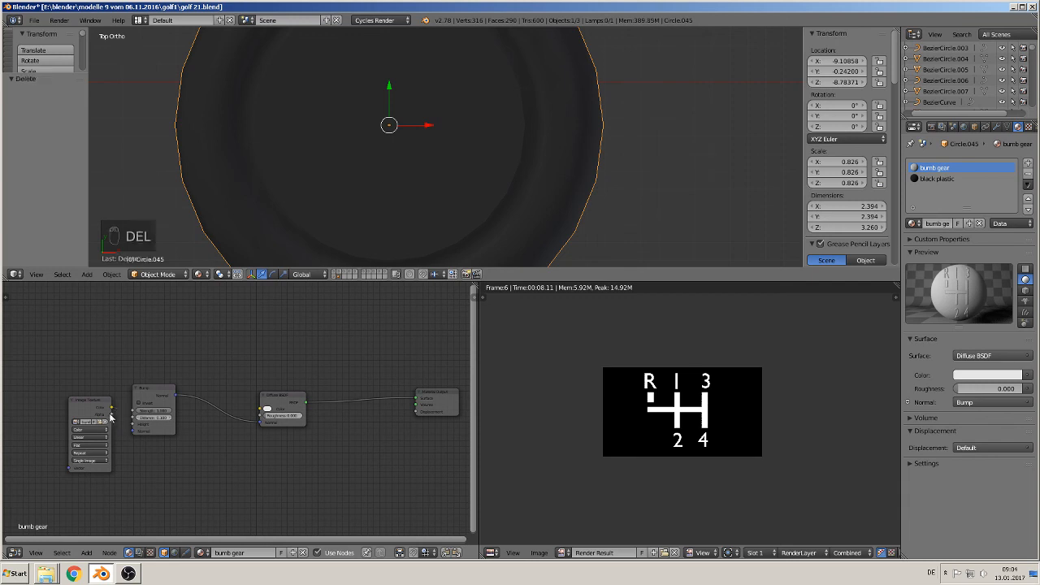
left_click_drag(112, 408, 134, 424)
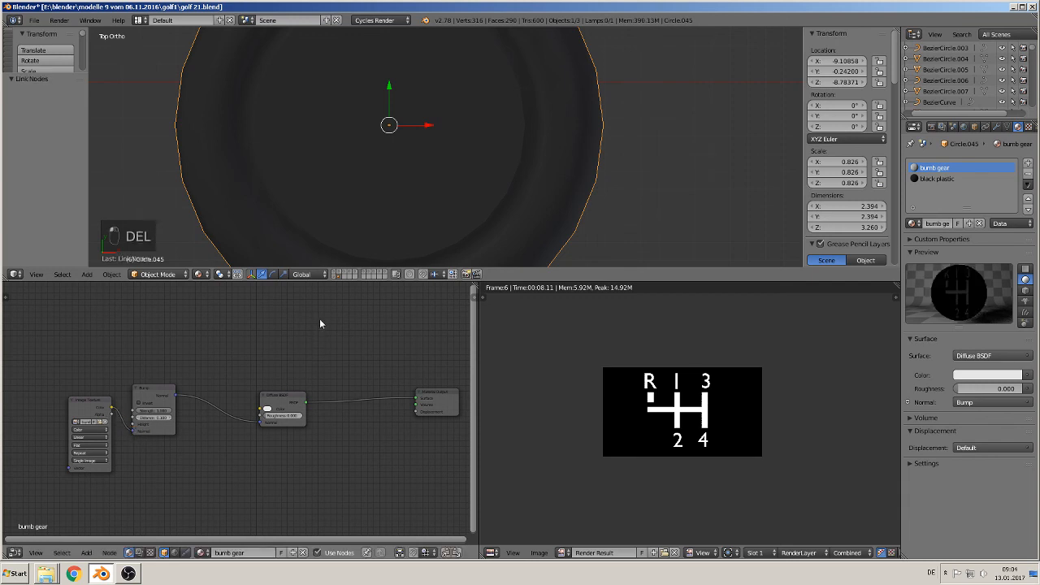
Preview the knob in Rendered viewport shading from above and at an angle, and return to Material shading
scroll(285, 225, "up", 1)
left_click(197, 274)
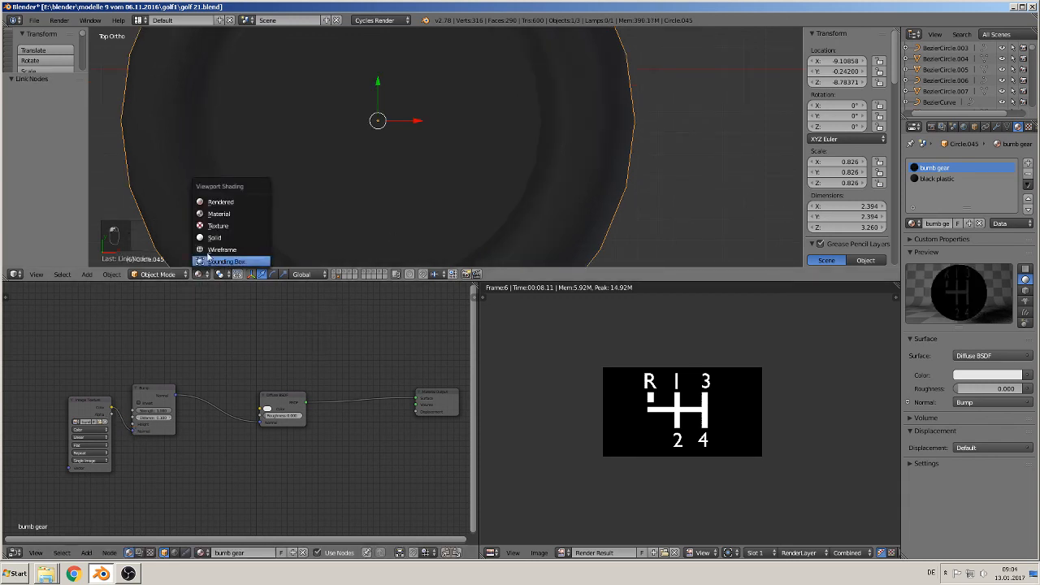
left_click(232, 201)
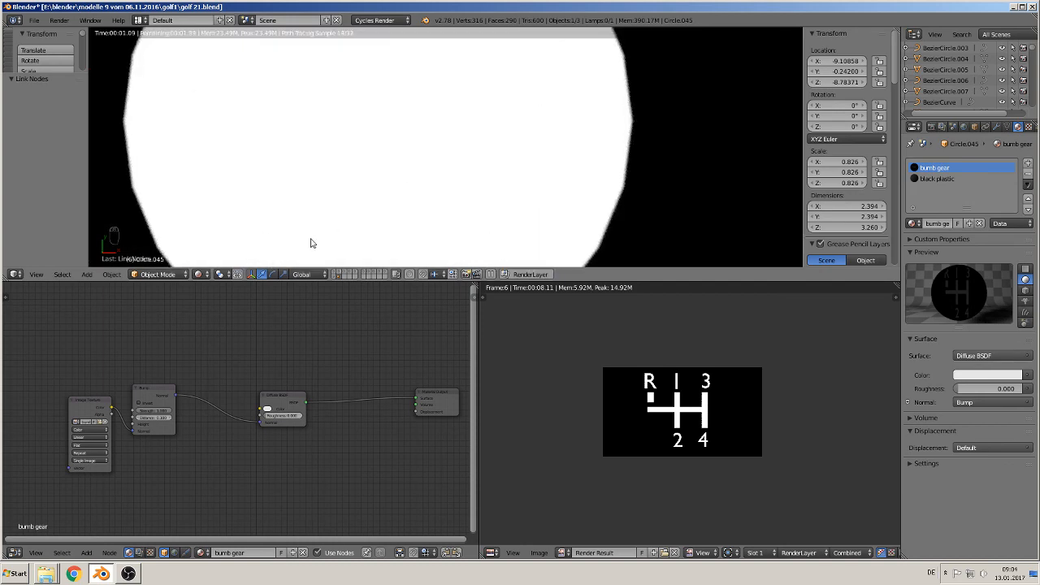
scroll(327, 236, "down", 5)
middle_click_drag(330, 201, 318, 171)
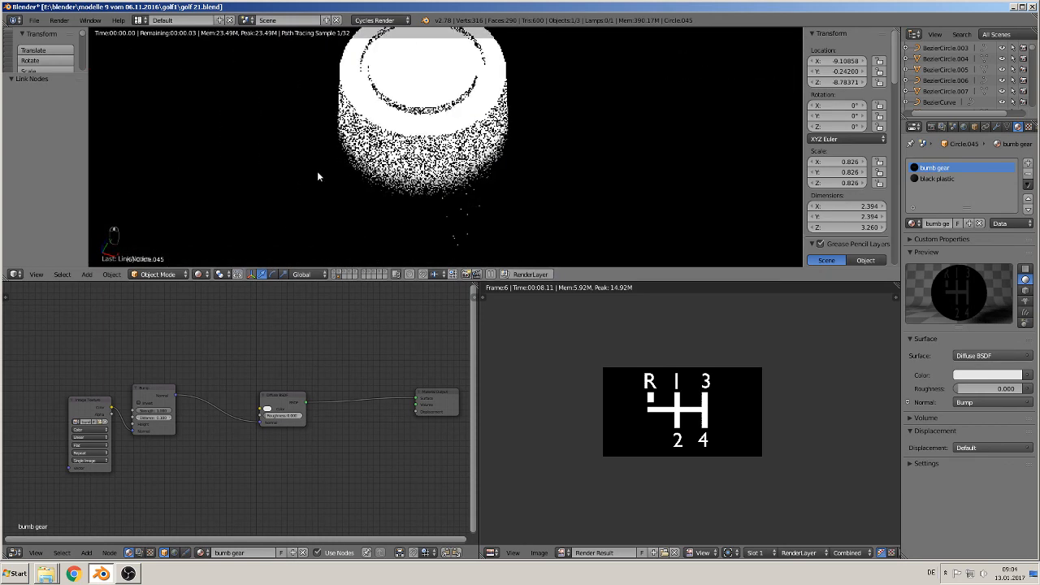
scroll(318, 172, "down", 1)
left_click(202, 275)
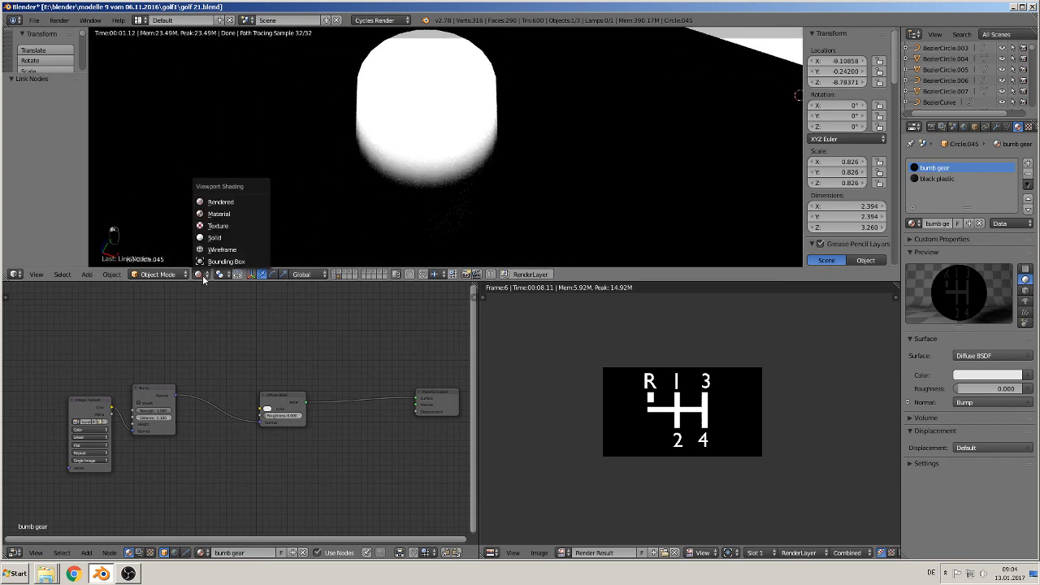
left_click(215, 214)
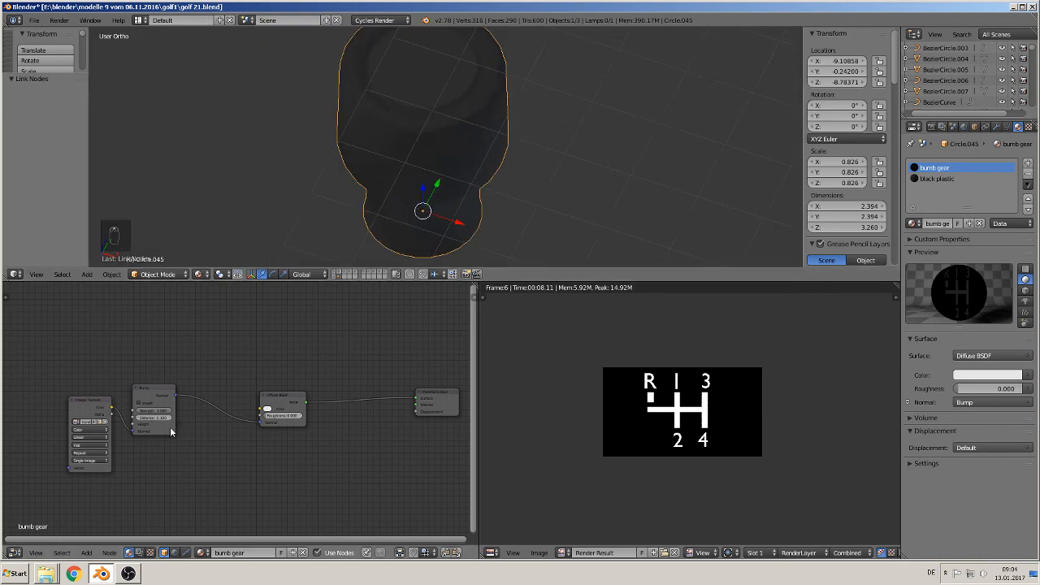
Link the Image Texture to the Material Output's Displacement, disconnect the Bump node and move the Bump and Diffuse BSDF nodes upward
left_click_drag(113, 412, 416, 411)
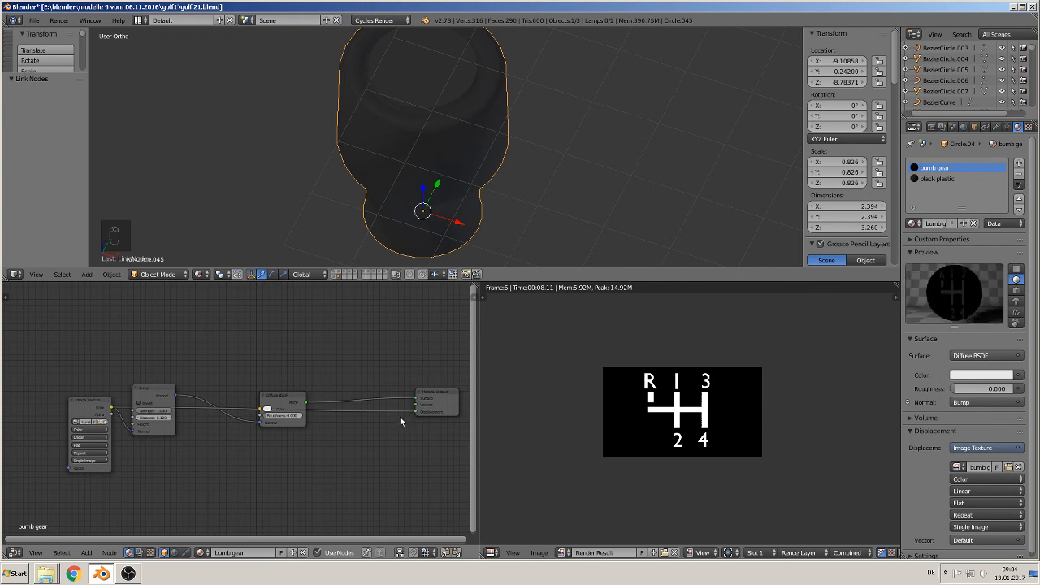
left_click_drag(156, 390, 200, 323)
right_click_drag(159, 391, 219, 383, "ctrl")
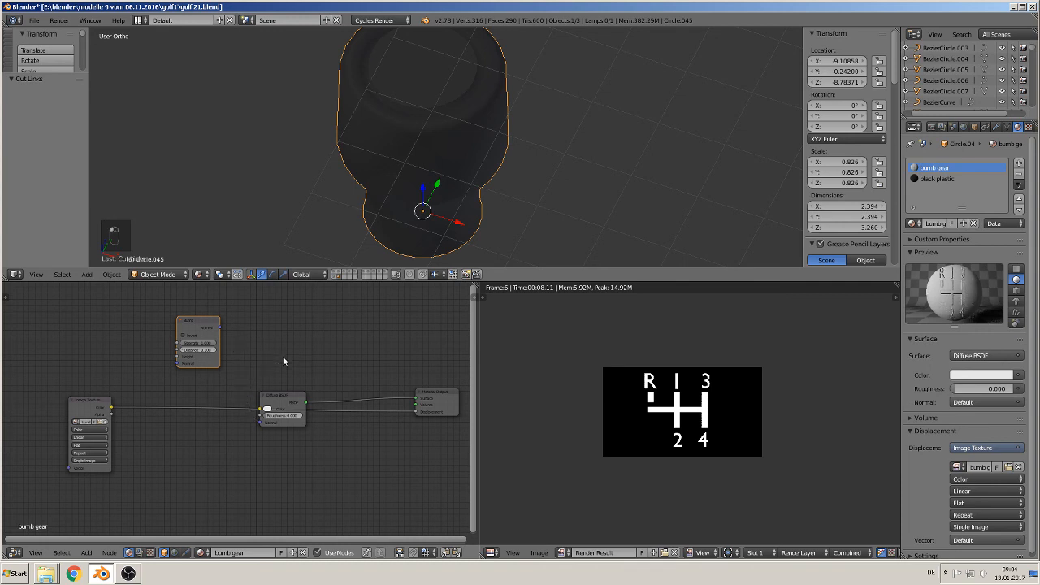
left_click_drag(280, 400, 289, 345)
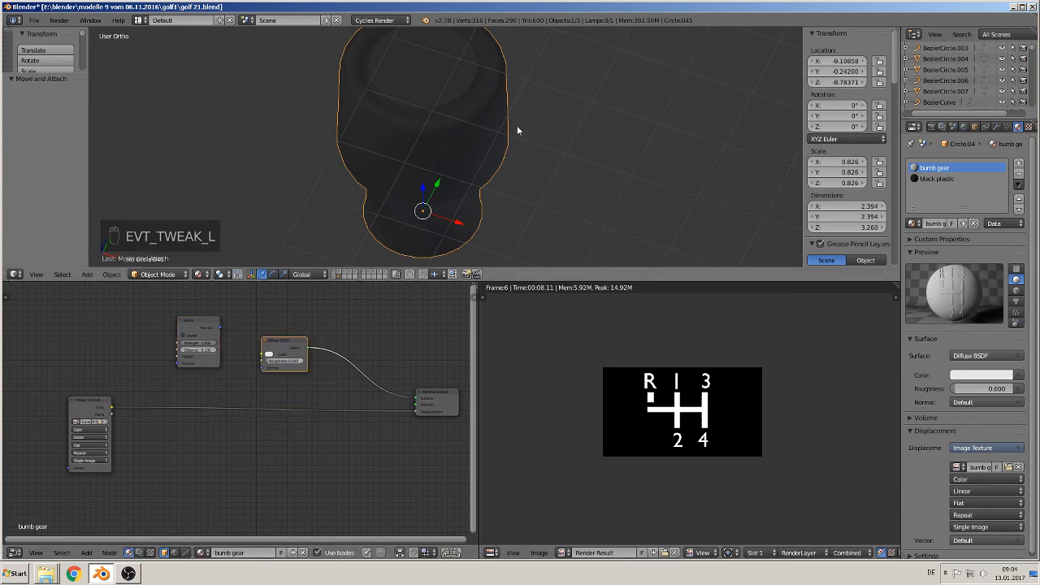
In Edit Mode, select only the knob's round top face and assign the "bumb gear" material to it
middle_click_drag(517, 129, 464, 216)
key("Tab")
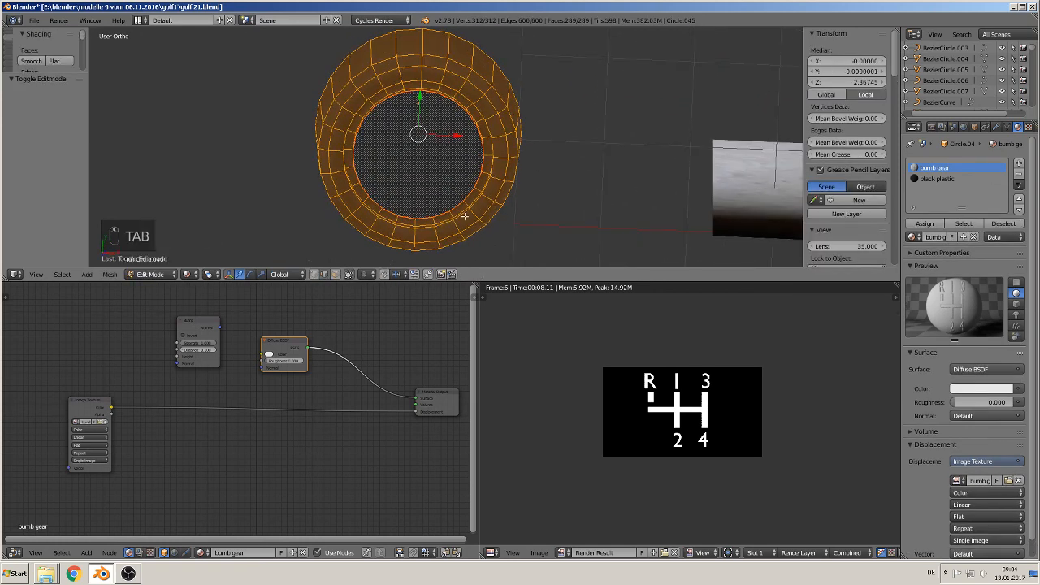
right_click(447, 205)
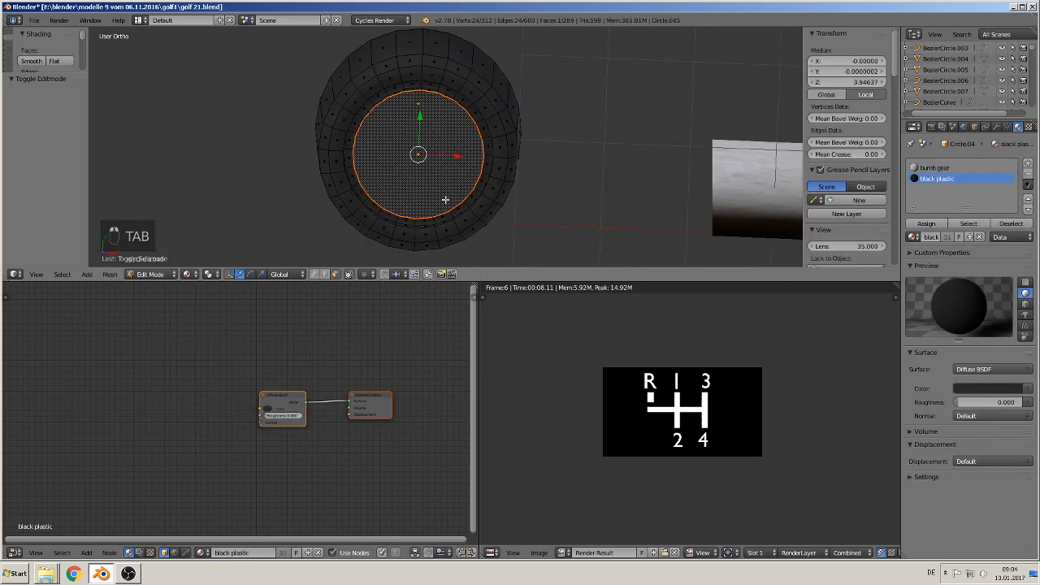
key("KP_1")
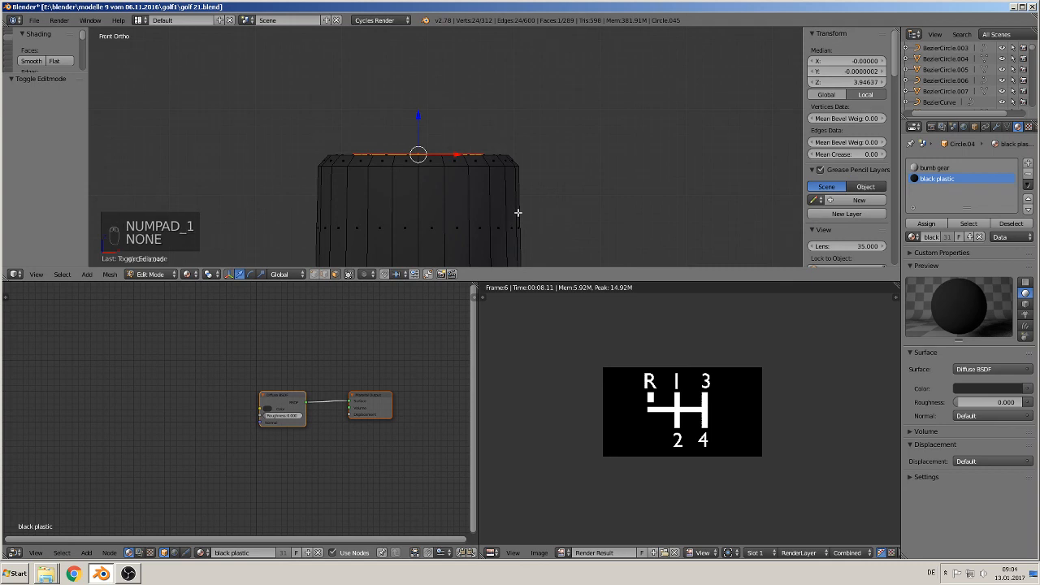
key("KP_7")
left_click(934, 167)
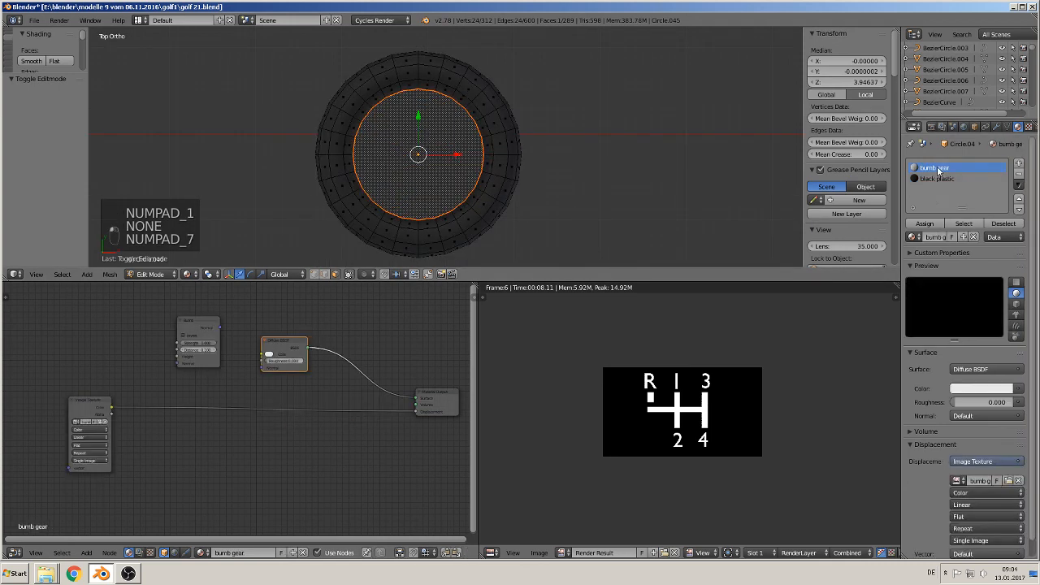
left_click(924, 223)
Map the top face's UVs with Project from View (Bounds) in the top view
scroll(534, 190, "up", 2)
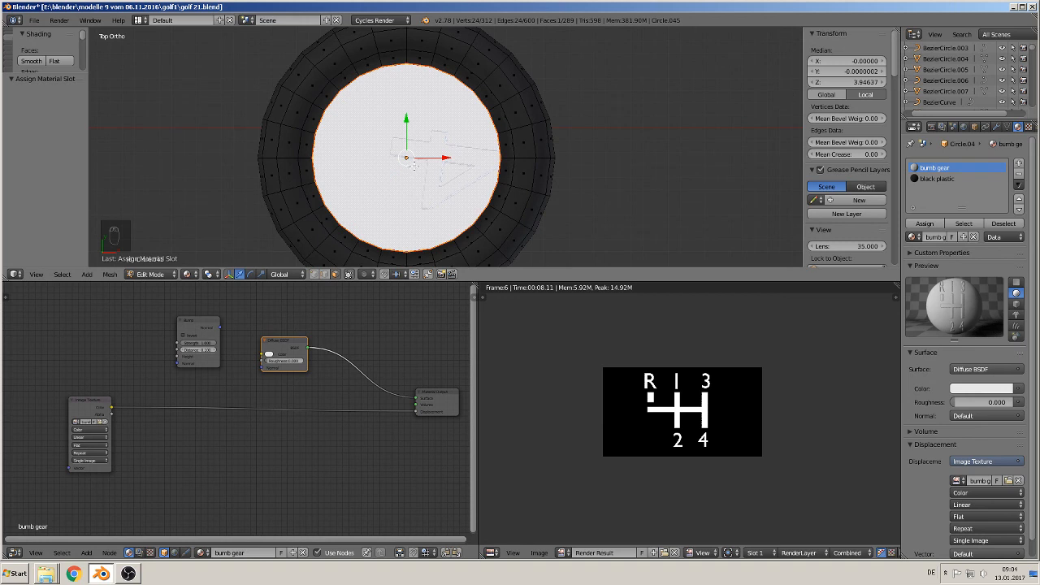
key("u")
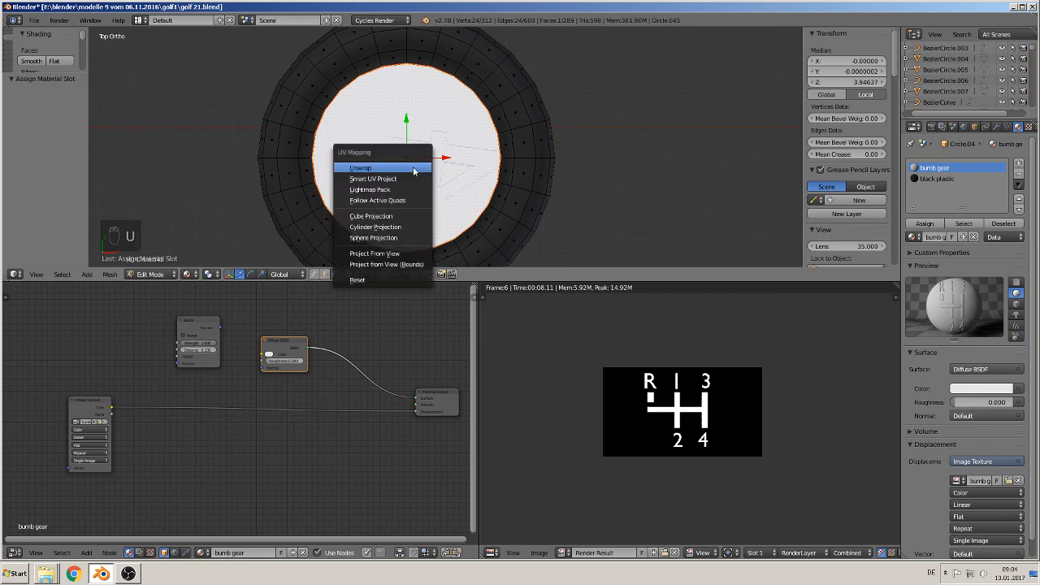
left_click(408, 266)
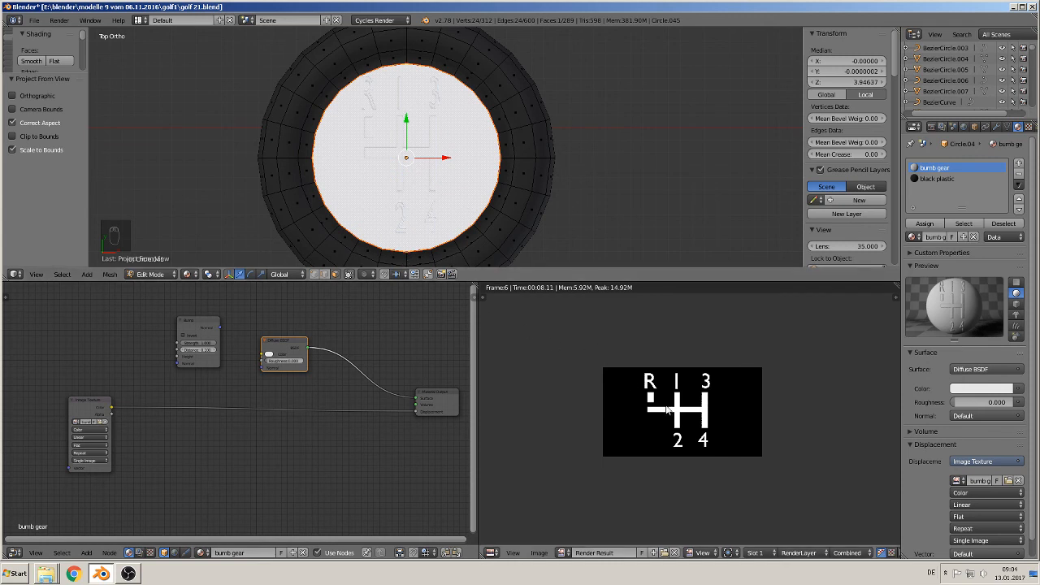
Unlink the render result from the image editor, nudge the top face's UV island slightly and scale it to about 1.07
left_click(673, 552)
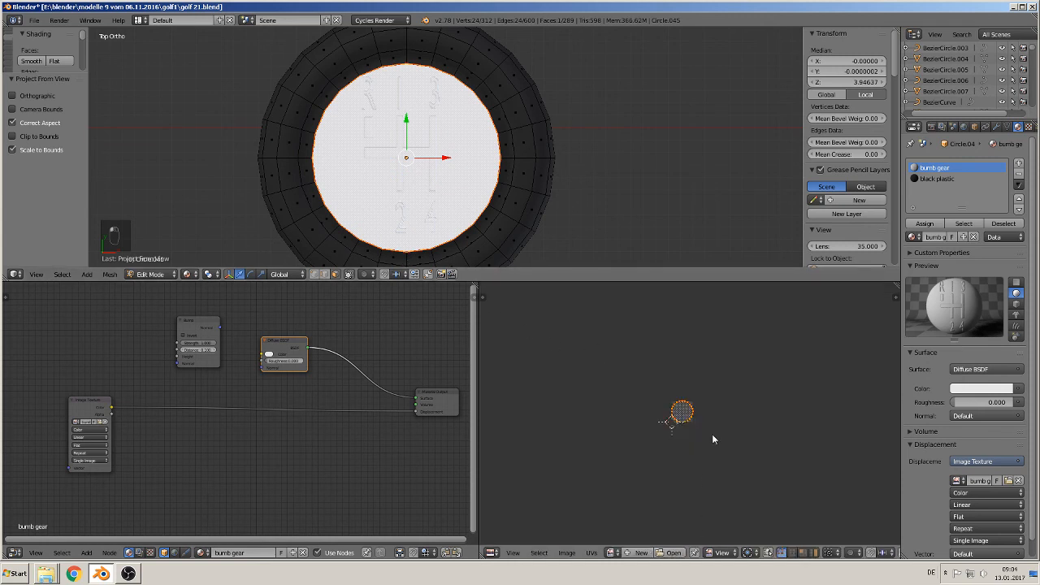
scroll(709, 435, "up", 7)
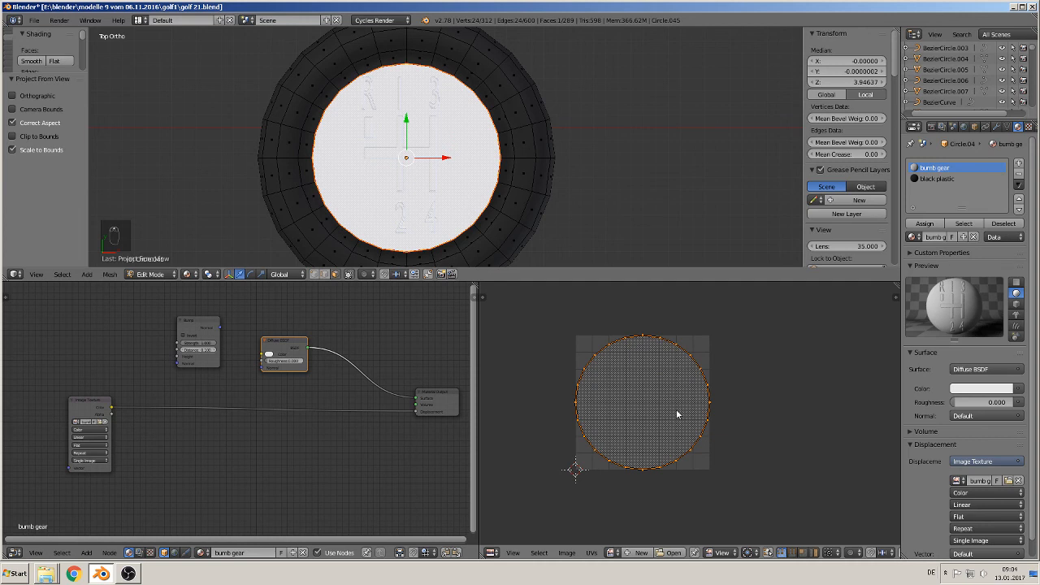
key("g")
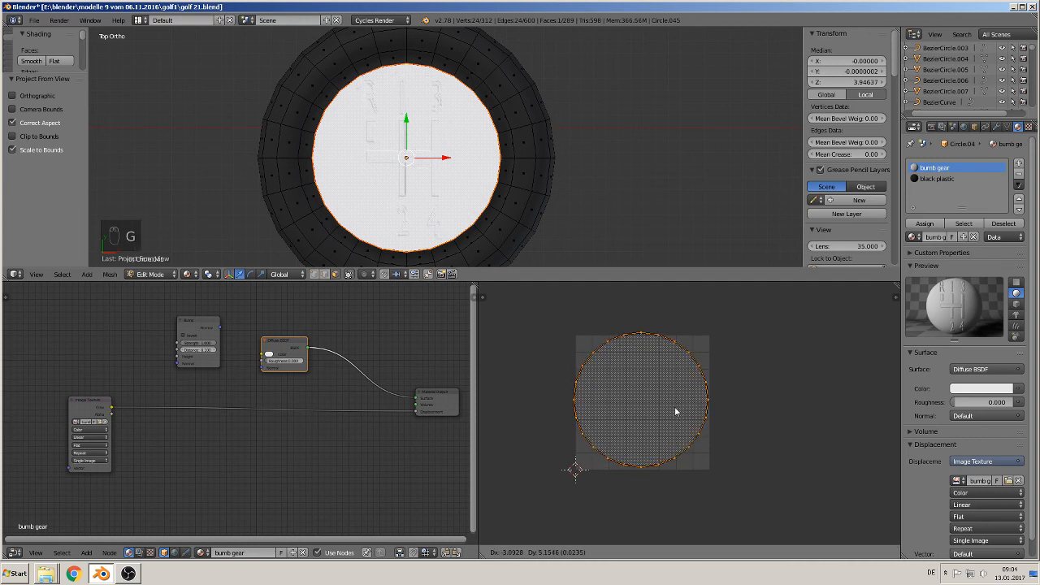
left_click(674, 406)
key("s")
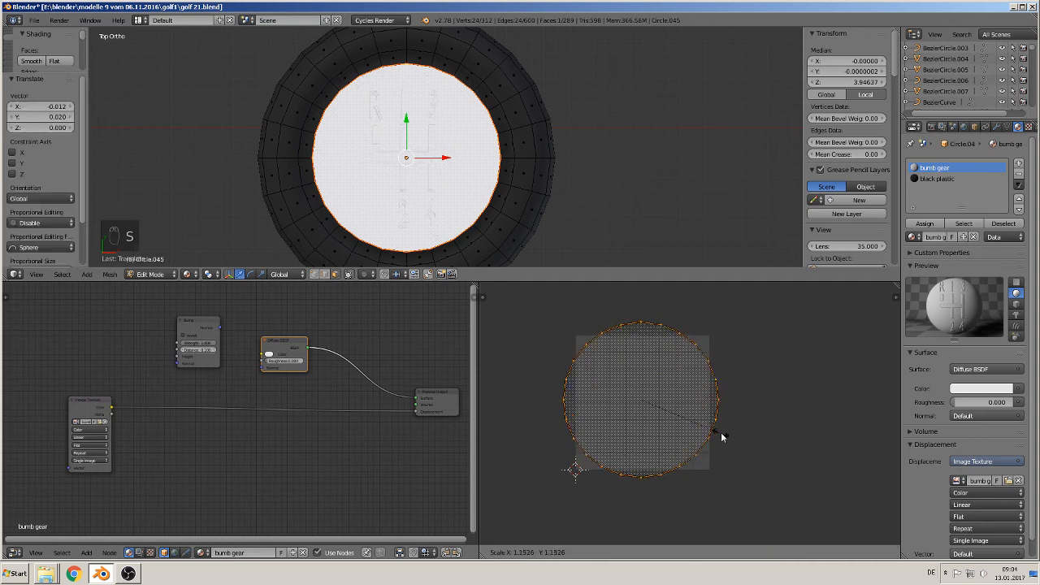
left_click(713, 432)
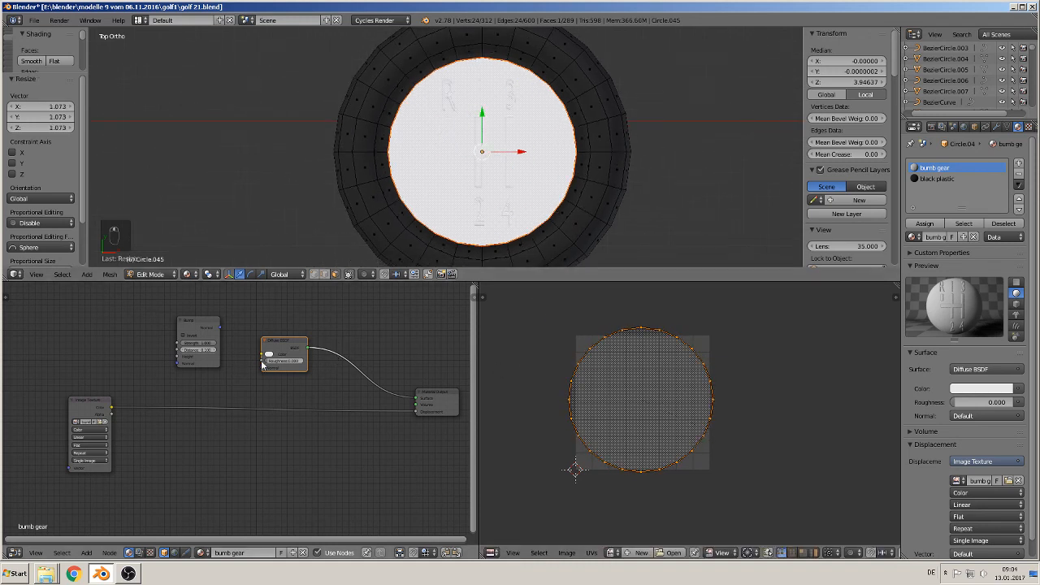
Copy the "black plastic" material's diffuse hex colour to the "bumb gear" Diffuse BSDF, and view the knob's top in Object Mode
left_click(935, 179)
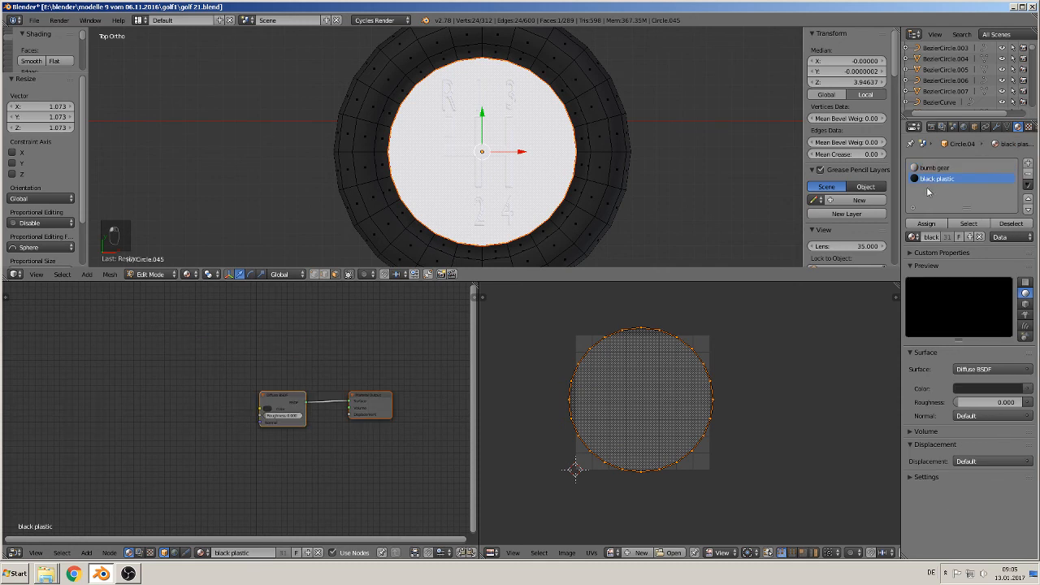
left_click(269, 408)
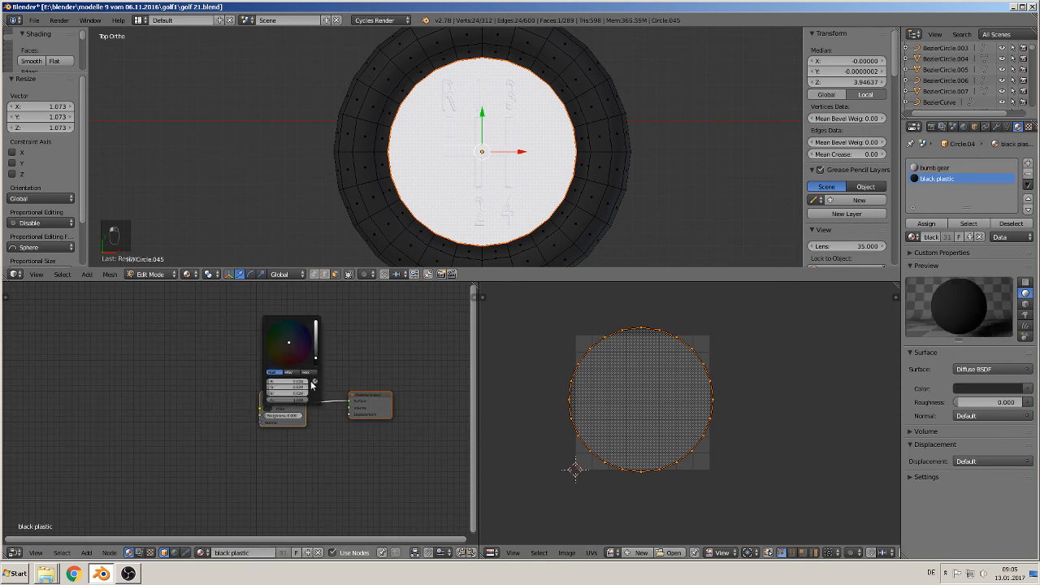
left_click(306, 372)
left_click(295, 381)
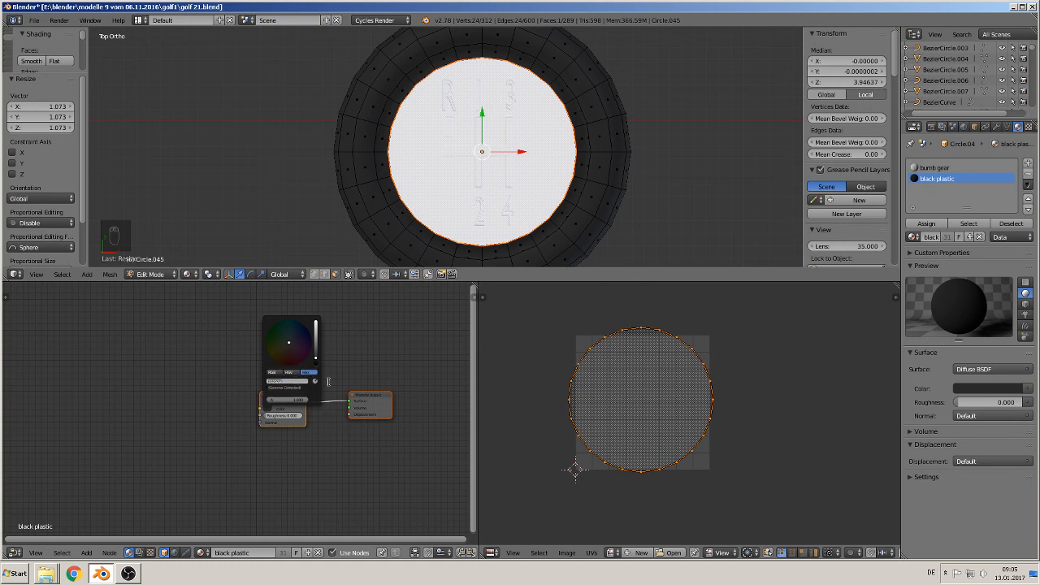
left_click(371, 375)
left_click(934, 167)
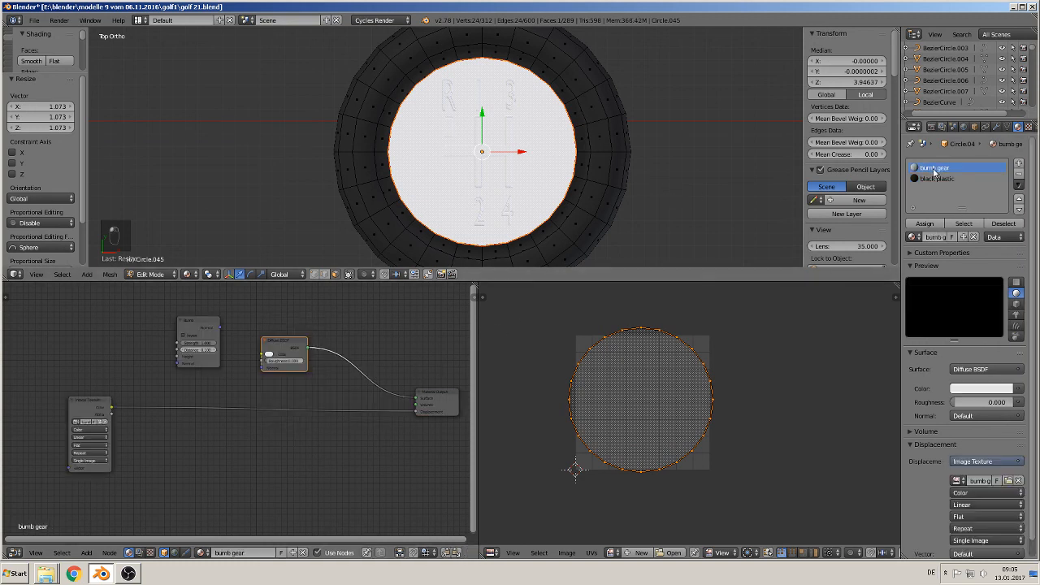
left_click(268, 355)
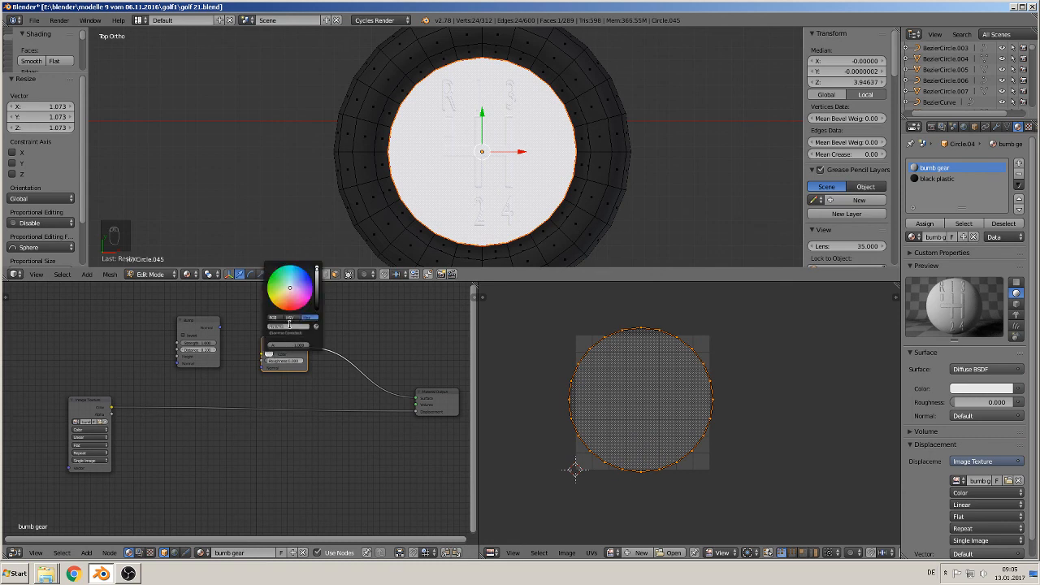
key("ctrl+v")
left_click(381, 370)
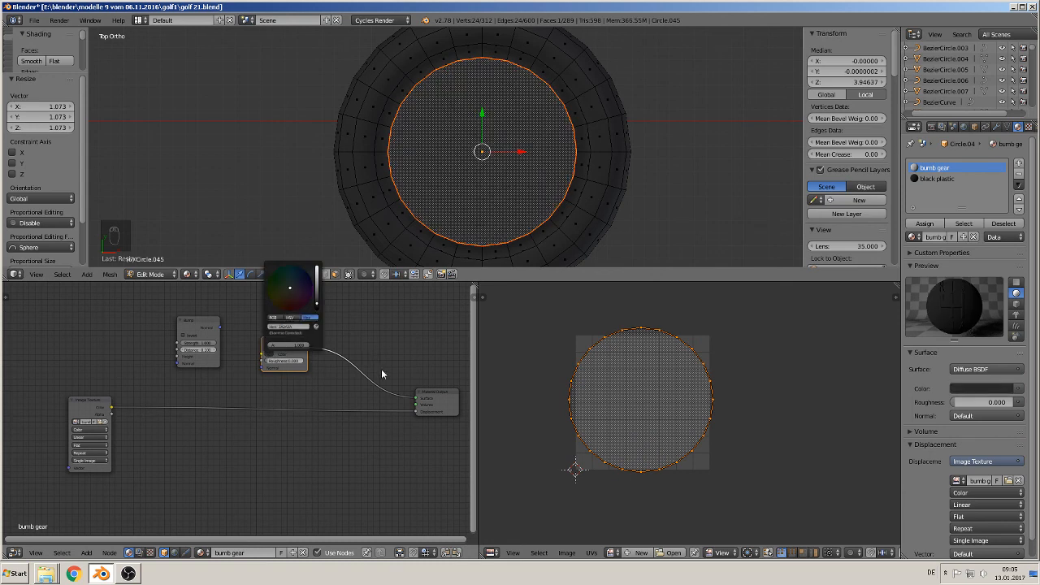
key("Tab")
middle_click_drag(509, 262, 378, 68)
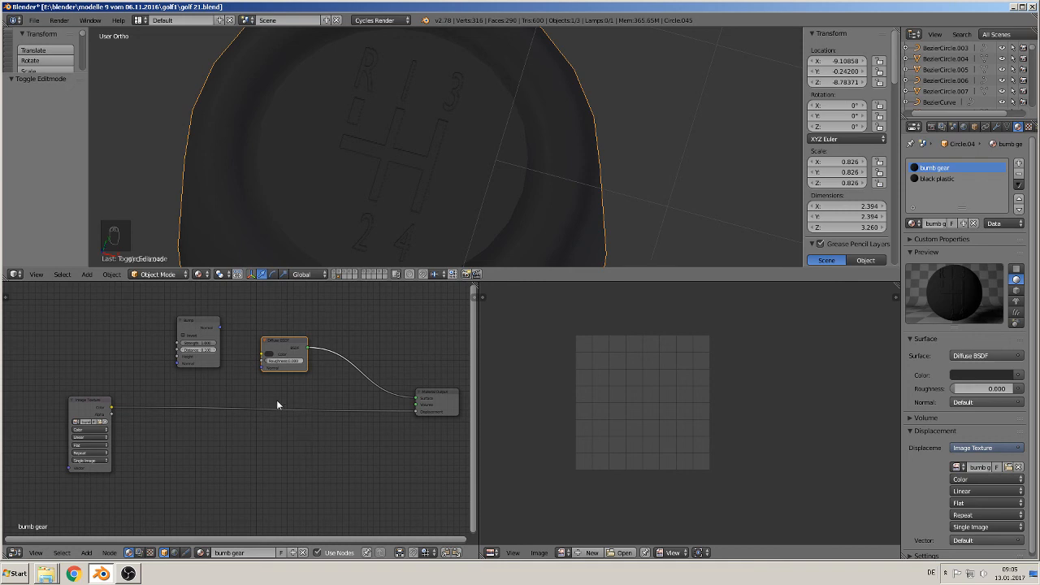
Try routing the Image Texture through the Bump node into the Diffuse BSDF's Normal input instead of using Displacement
left_click_drag(194, 322, 215, 396)
right_click_drag(345, 404, 347, 409, "ctrl")
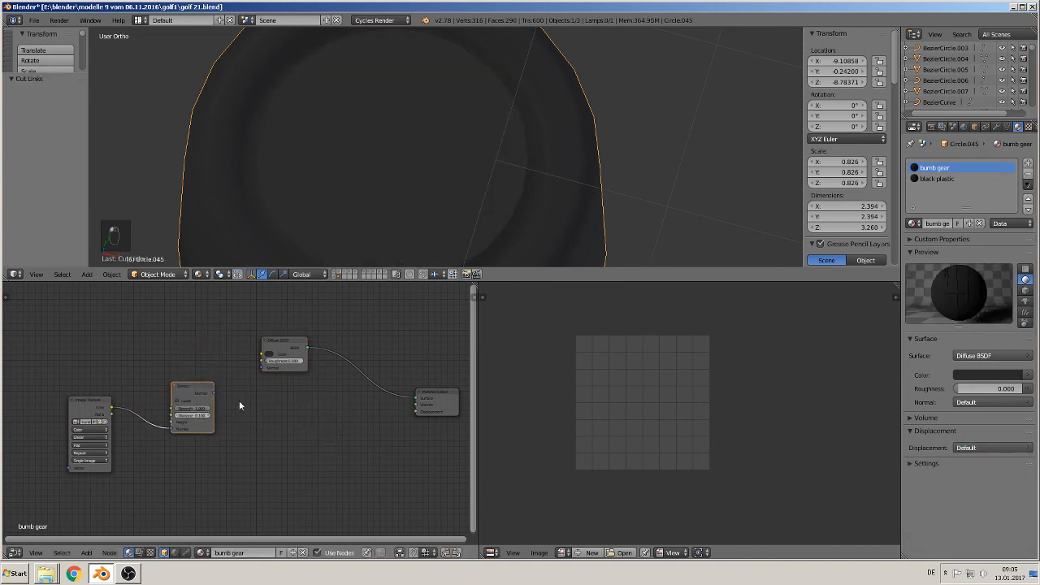
left_click_drag(214, 394, 261, 366)
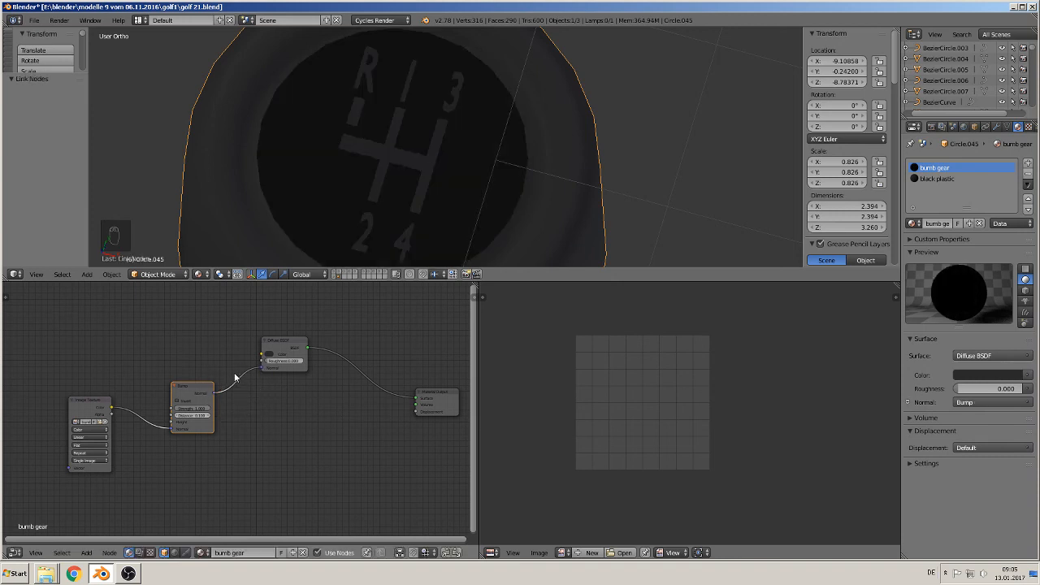
right_click_drag(239, 377, 241, 409, "ctrl")
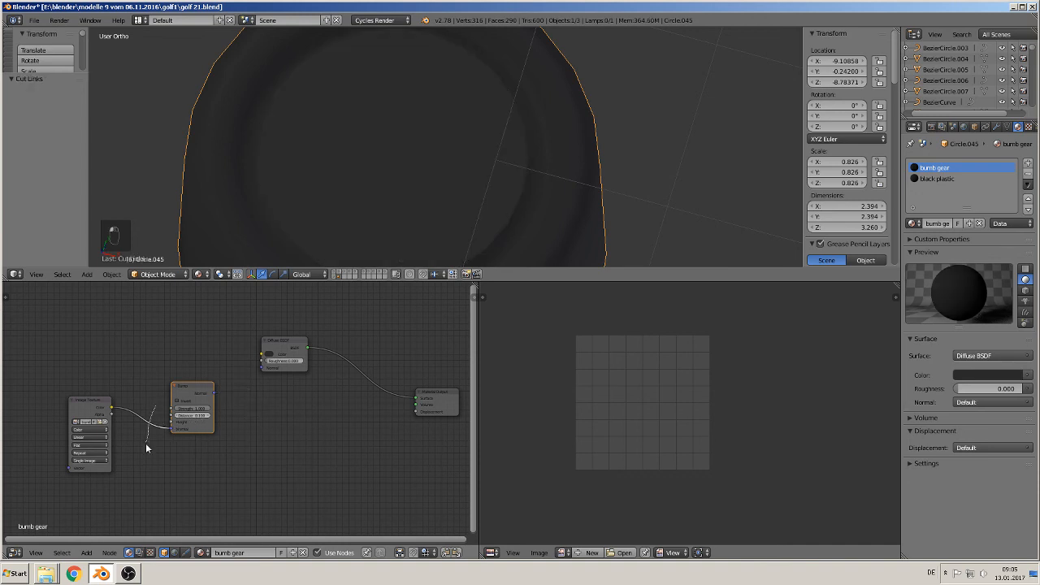
Delete the Bump node, link the Image Texture's Color to the Material Output's Displacement, and place the Diffuse BSDF above the texture node
left_click(200, 395)
key("x")
left_click_drag(94, 406, 416, 411)
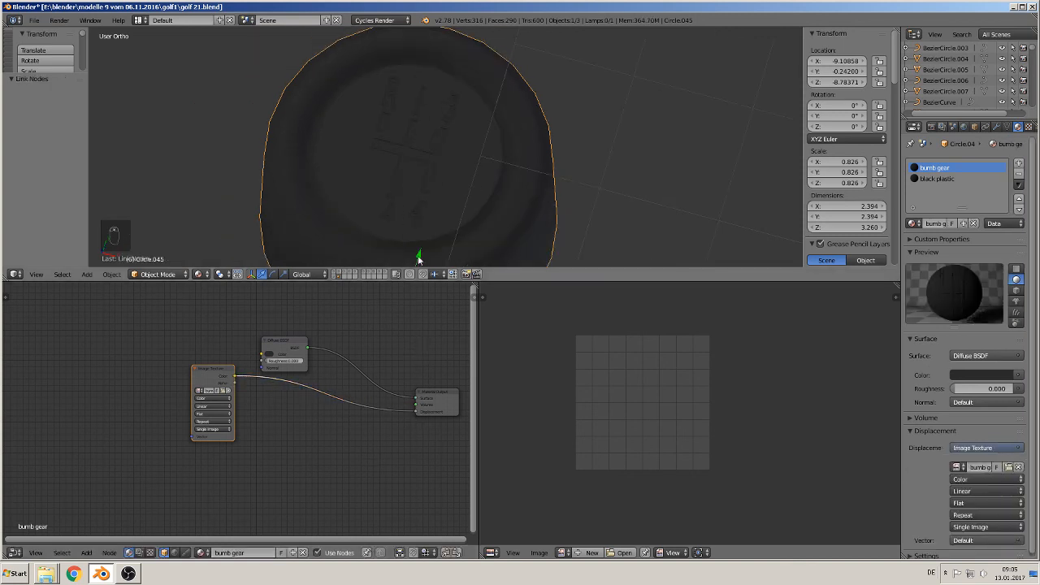
left_click_drag(281, 340, 207, 325)
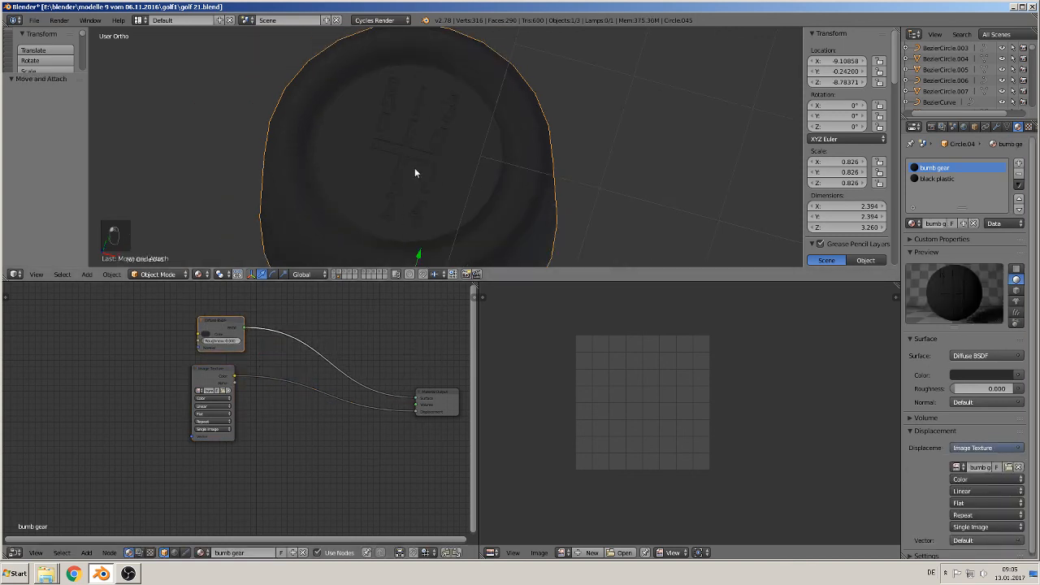
Deselect everything in Object Mode and bring both the knob and the reference photo into view
scroll(422, 170, "down", 3)
key("Tab")
key("Tab")
key("a")
key("a")
key("a")
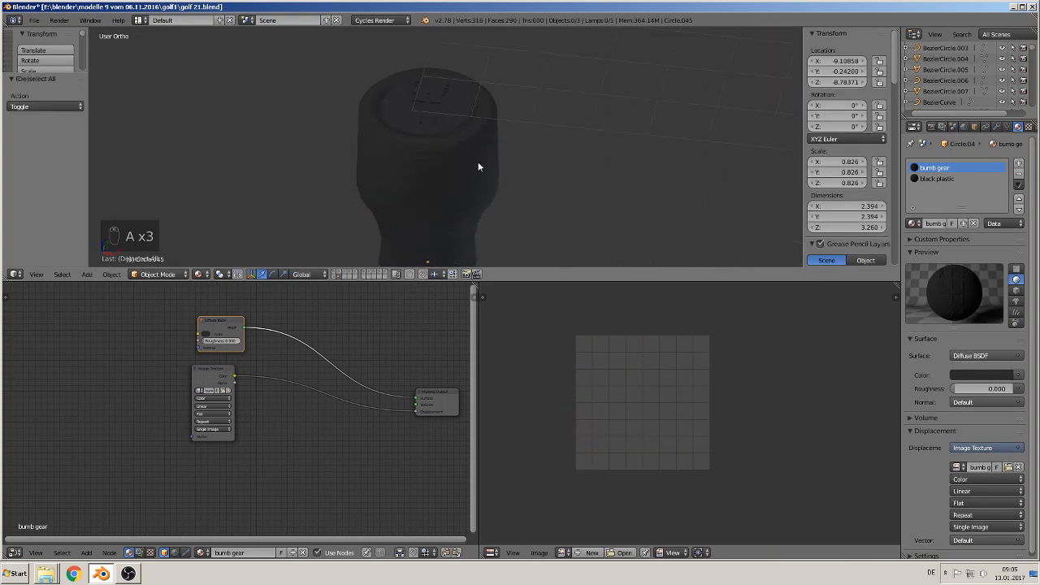
scroll(477, 162, "down", 5)
middle_click_drag(493, 180, 384, 202, "shift")
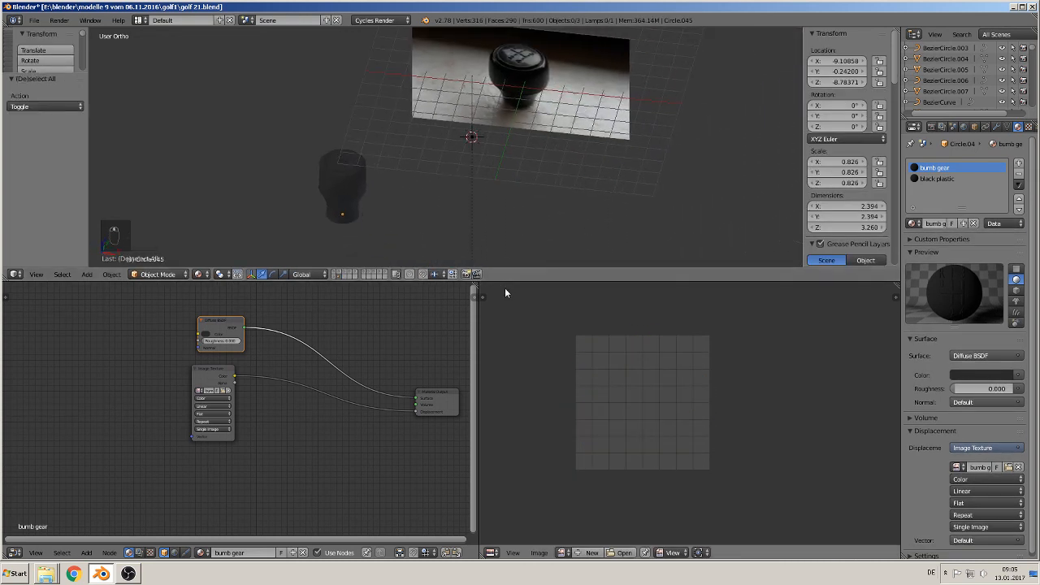
Enlarge the 3D viewport, hide its properties sidebar and view the knob's top from closer up
left_click_drag(509, 280, 512, 437)
key("n")
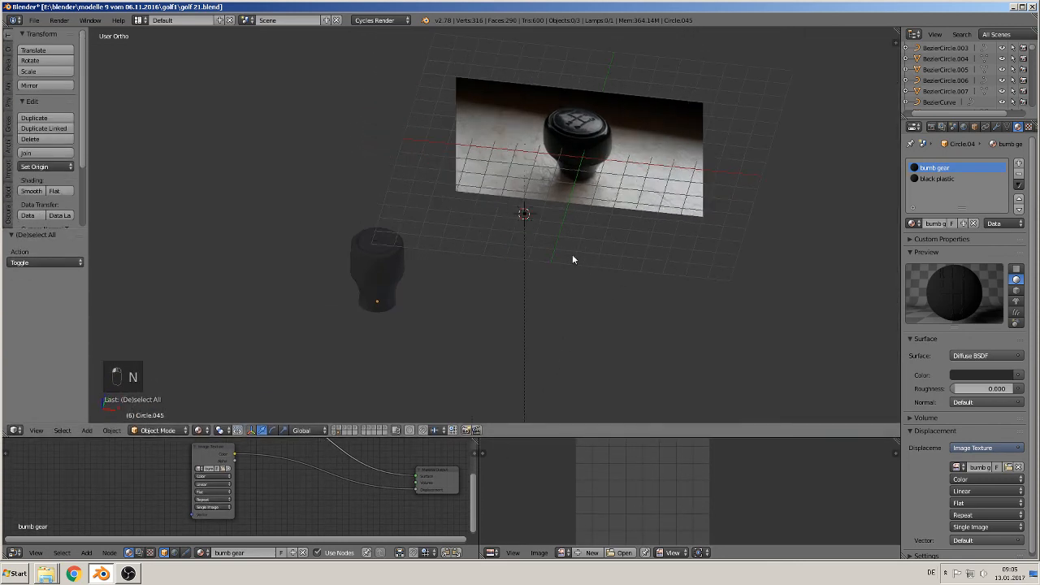
scroll(572, 255, "up", 2)
middle_click_drag(573, 267, 546, 304)
scroll(497, 282, "up", 3)
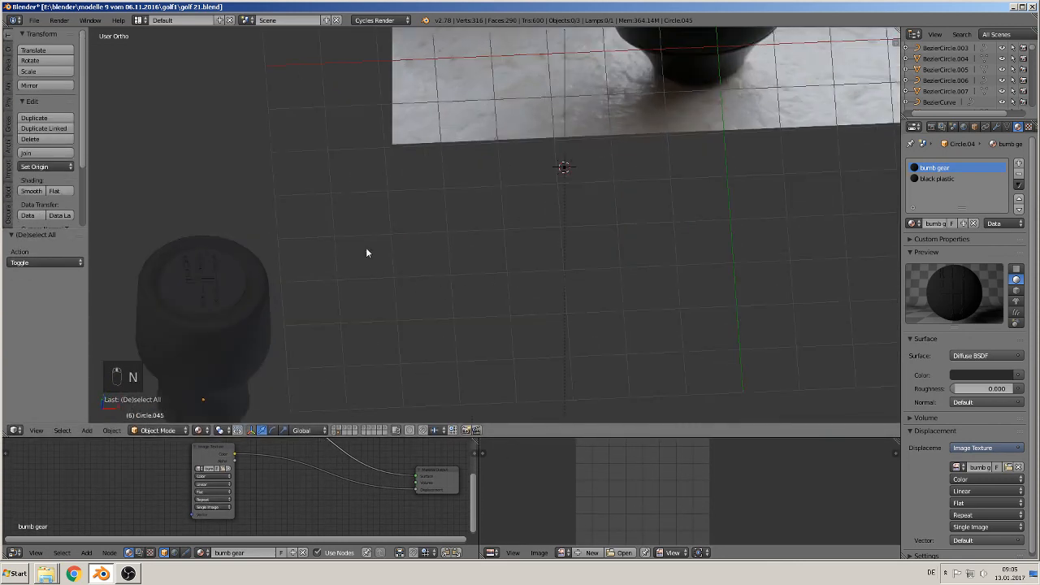
scroll(366, 249, "up", 3, "ctrl")
Save the current project under its existing name, golf 21.blend
left_click(34, 21)
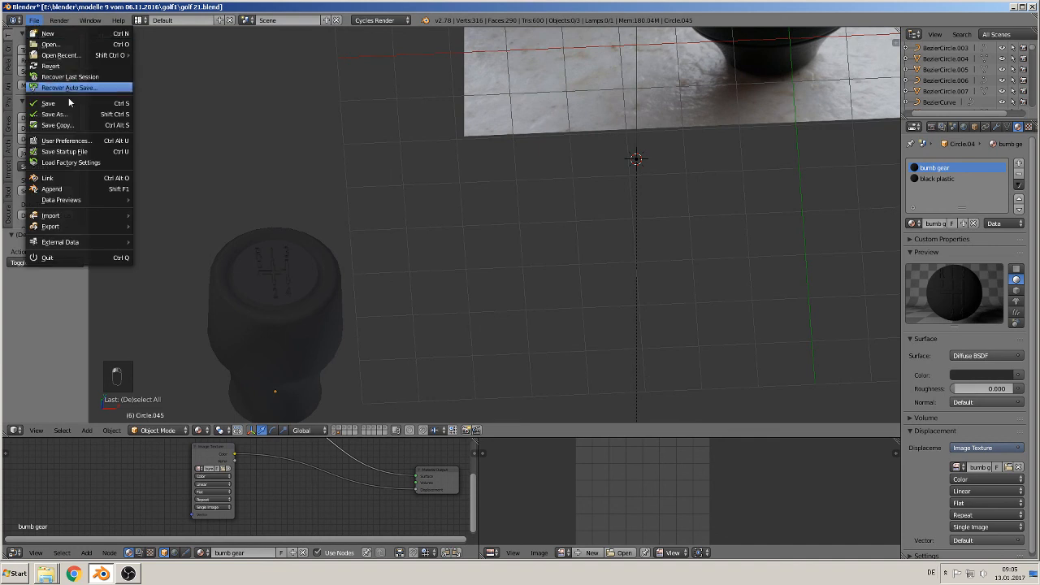
left_click(68, 103)
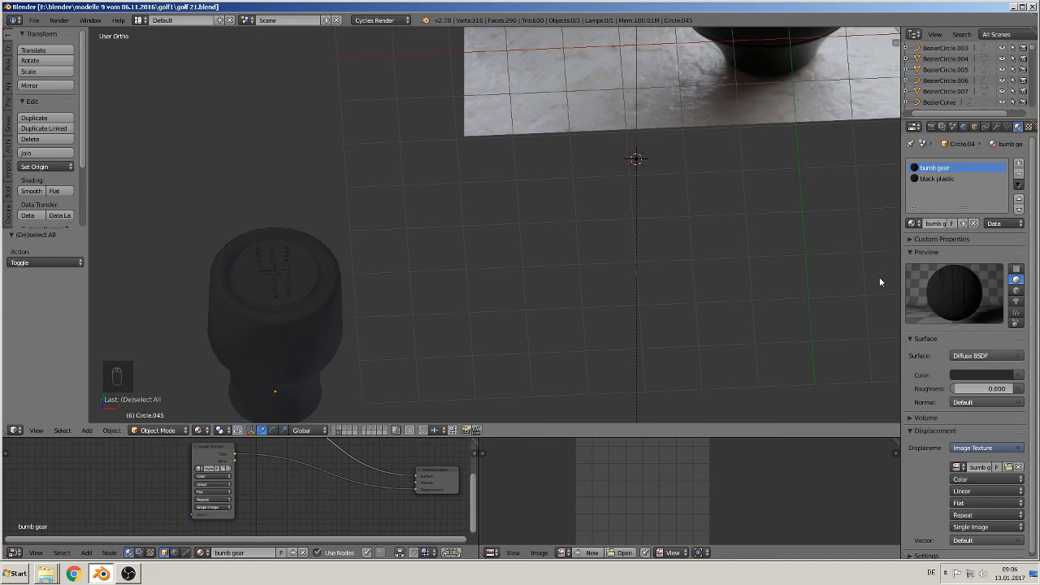
left_click(35, 20)
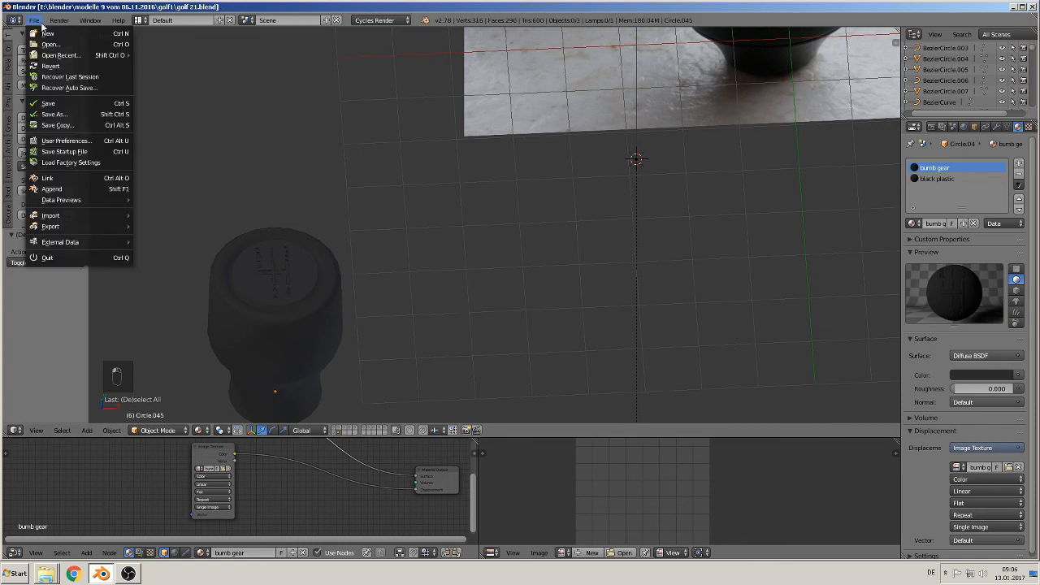